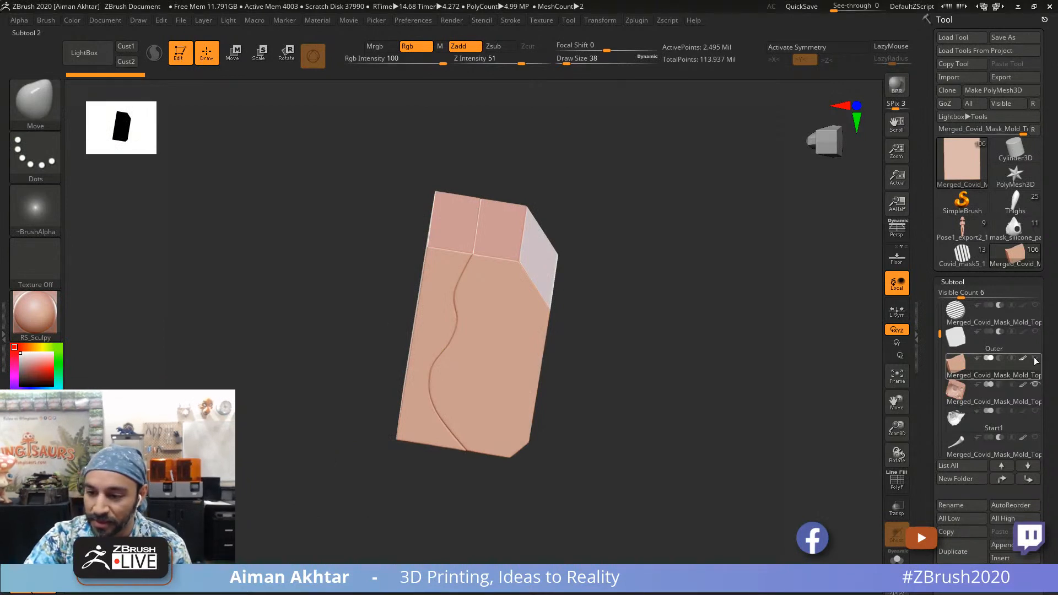
# Step: Examine the Start1 mask from the front and the cavity side of the AimMask_Mold_Bot mold half
pyautogui.click(957, 419)
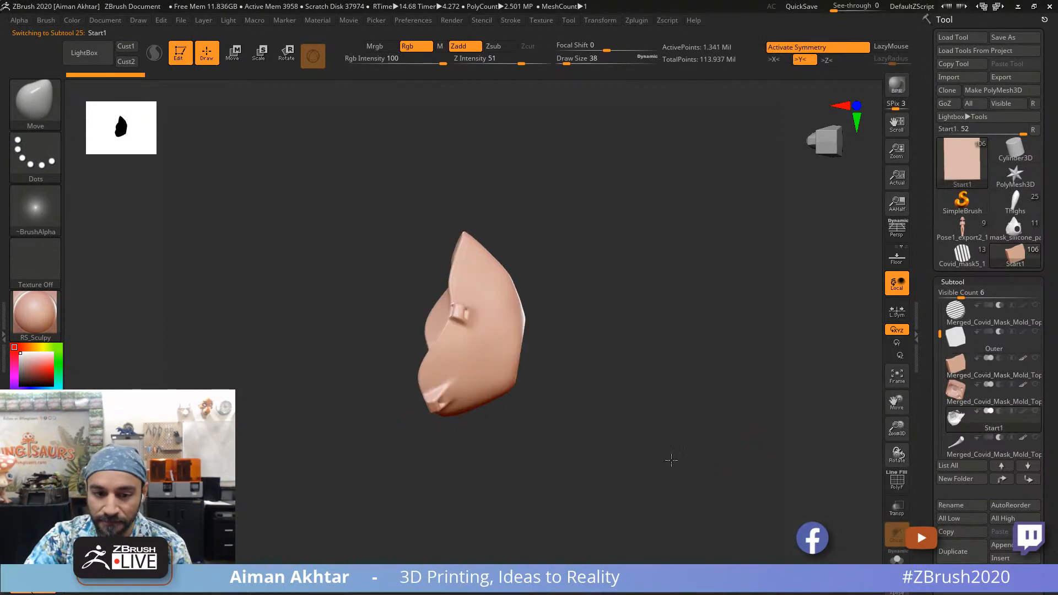
pyautogui.moveTo(670, 457); pyautogui.dragTo(581, 459)
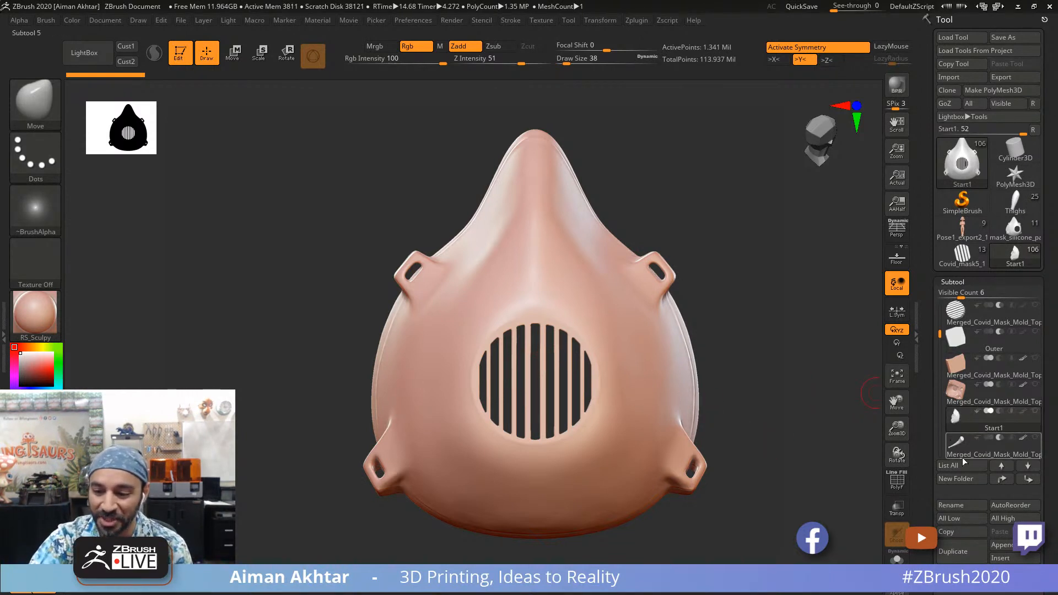
pyautogui.moveTo(939, 351); pyautogui.dragTo(940, 352)
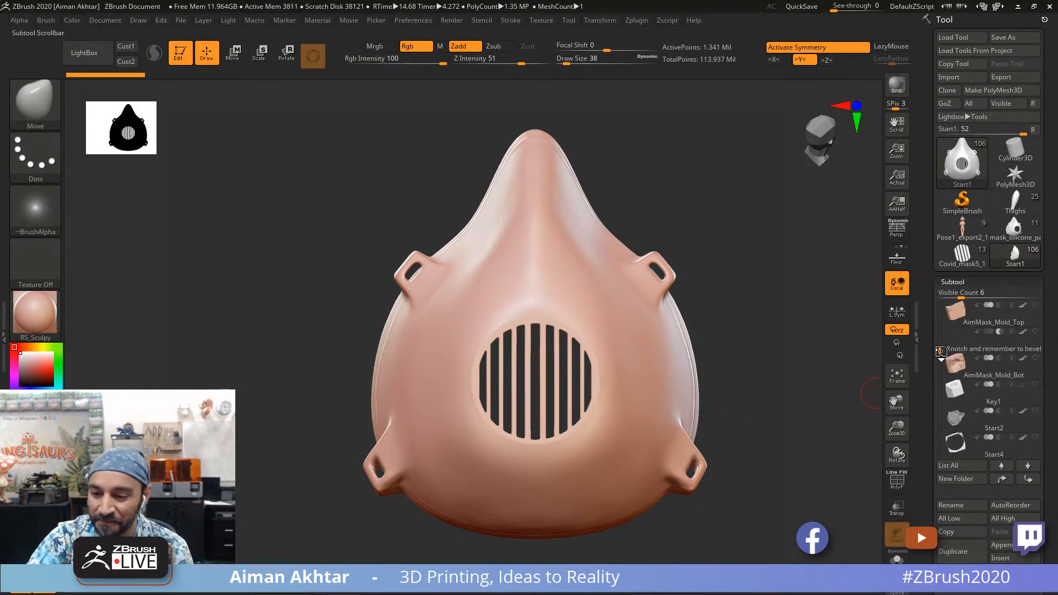
pyautogui.click(955, 364)
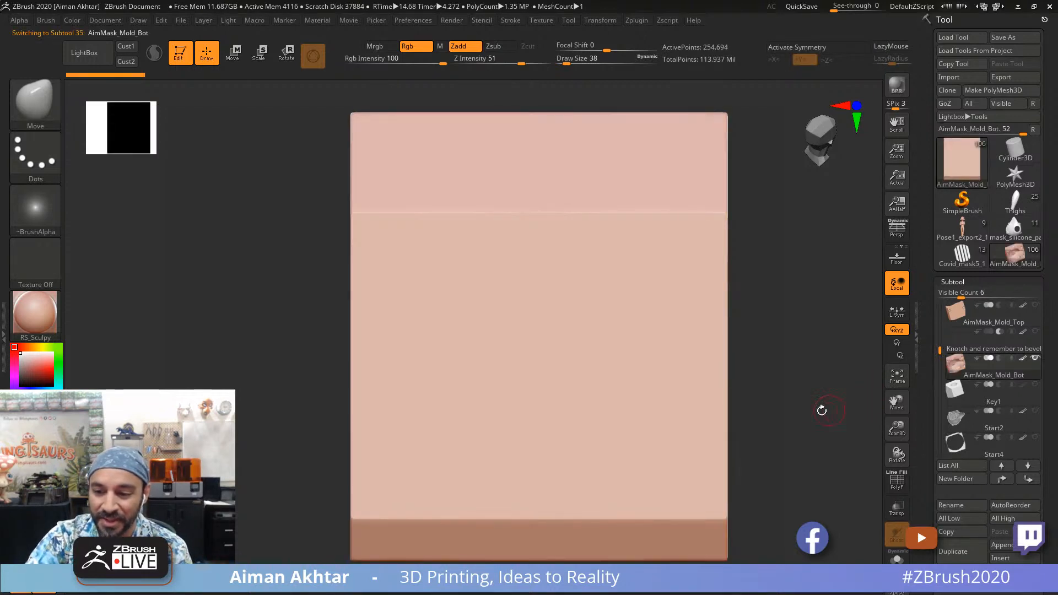
pyautogui.moveTo(785, 405)
pyautogui.mouseDown()
pyautogui.moveTo(762, 425)
pyautogui.moveTo(781, 433)
pyautogui.moveTo(725, 441)
pyautogui.moveTo(767, 413)
pyautogui.mouseUp()
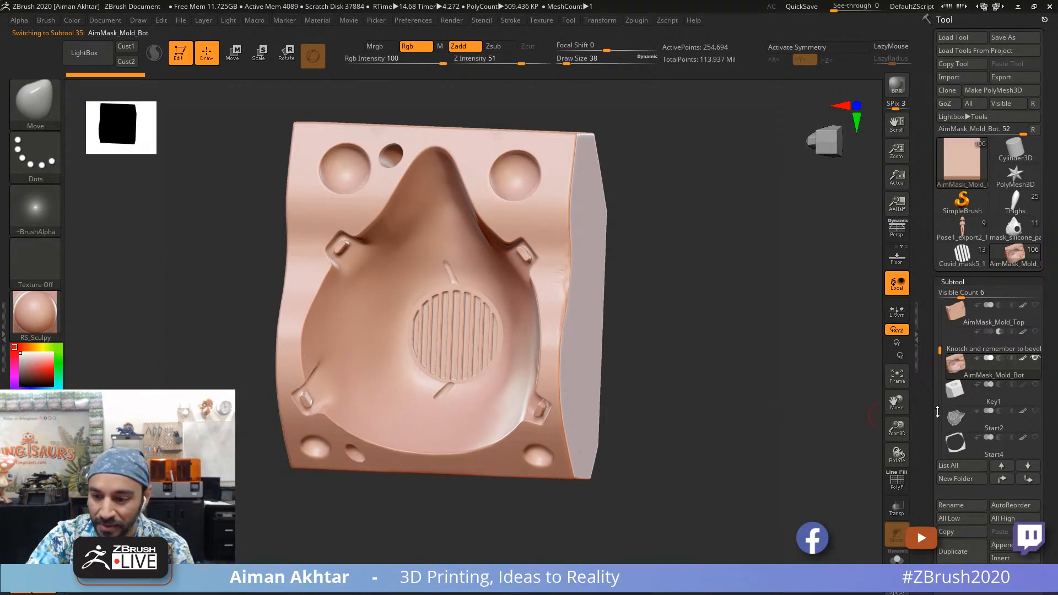
# Step: Show the Start2 mask, and inspect the Merged_MorphDiff_Start6 grille with its four ribbed strap arms up close and from several angles
pyautogui.click(954, 417)
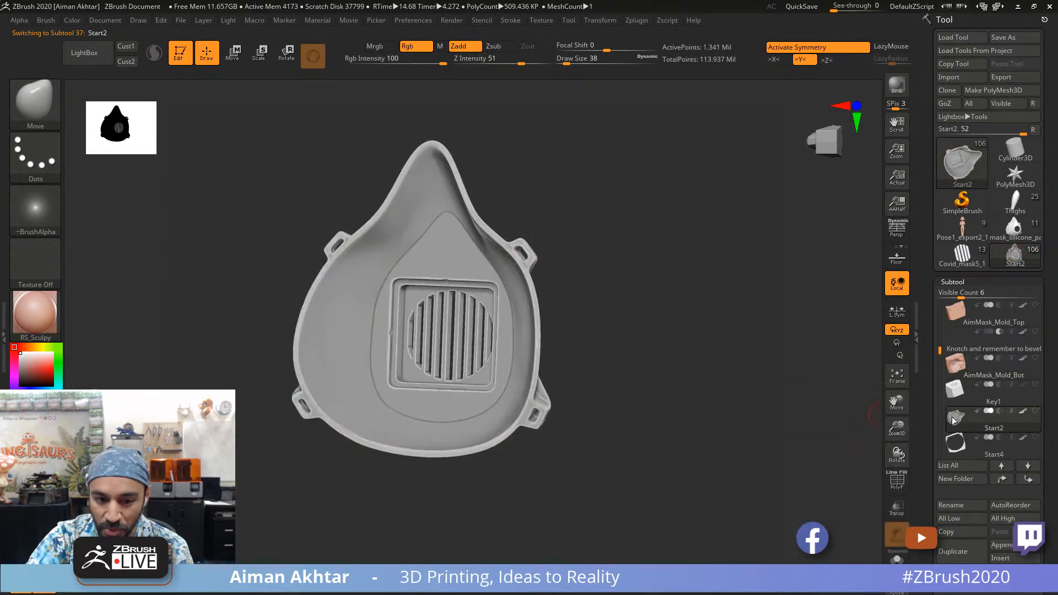
pyautogui.moveTo(939, 351); pyautogui.dragTo(939, 366)
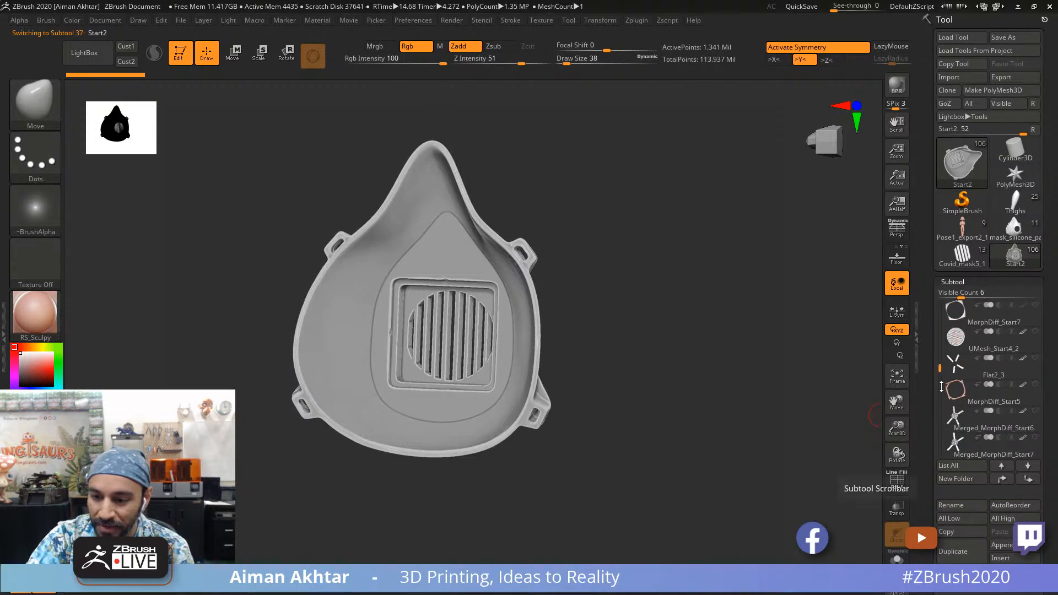
pyautogui.click(954, 417)
pyautogui.moveTo(778, 418); pyautogui.dragTo(572, 343)
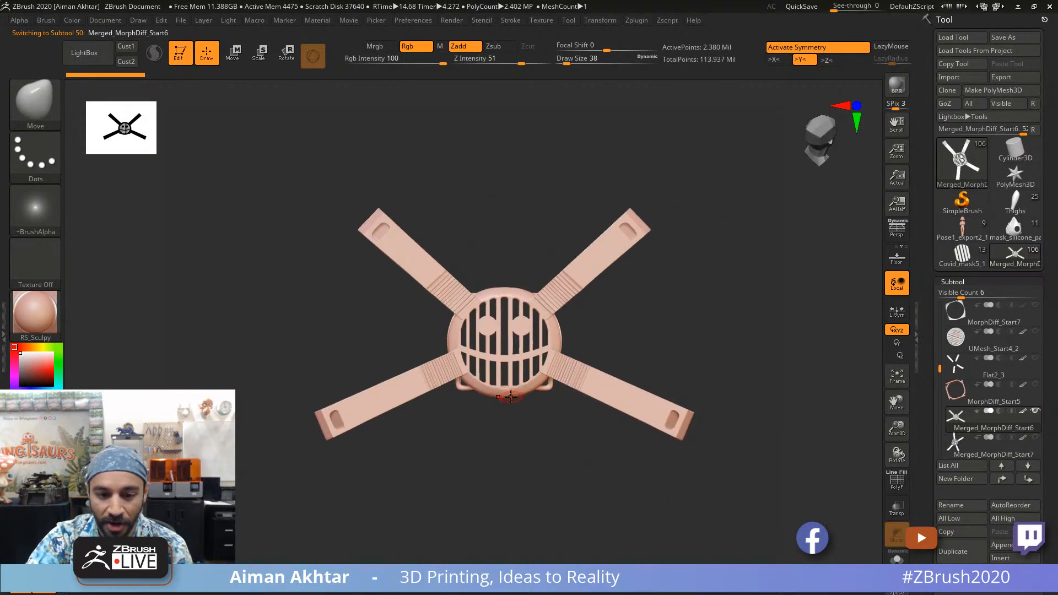
pyautogui.moveTo(553, 448); pyautogui.dragTo(557, 447)
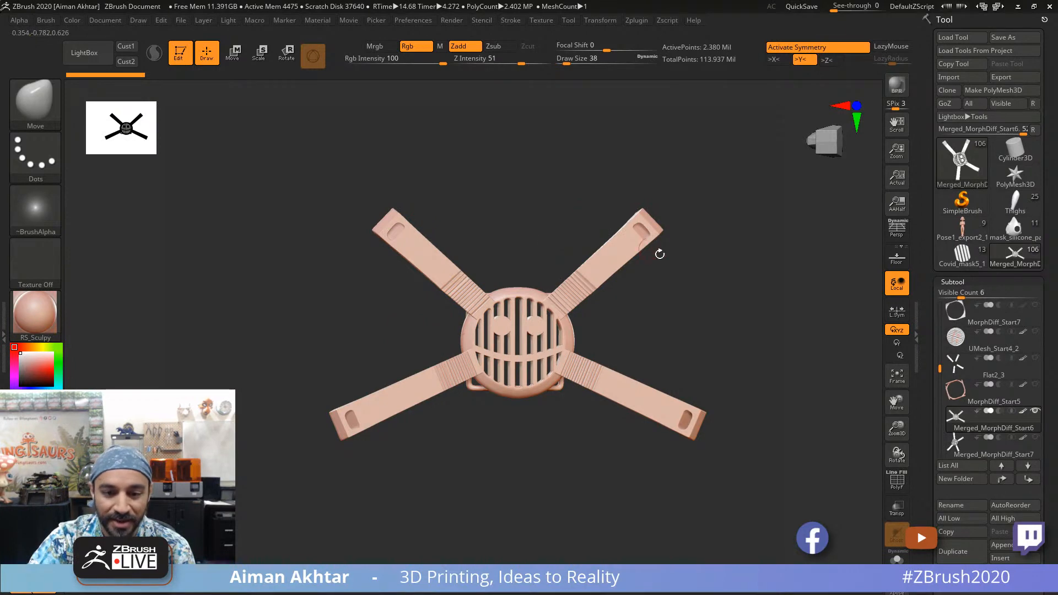
pyautogui.moveTo(659, 254); pyautogui.dragTo(501, 479)
pyautogui.moveTo(598, 405); pyautogui.dragTo(631, 470)
pyautogui.moveTo(338, 371); pyautogui.dragTo(429, 390)
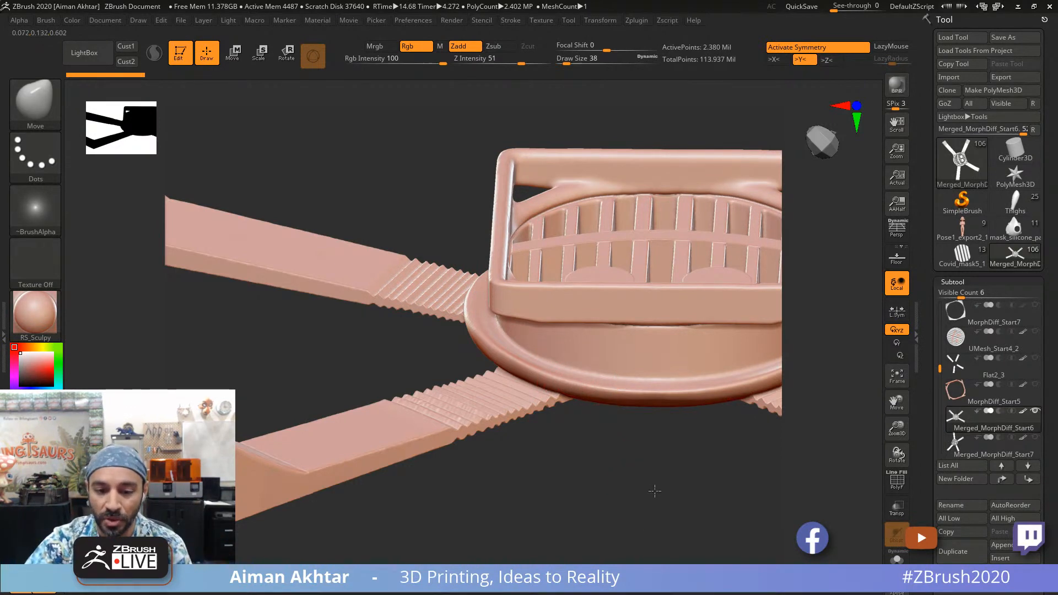
pyautogui.press('f')
pyautogui.moveTo(609, 479); pyautogui.dragTo(542, 494)
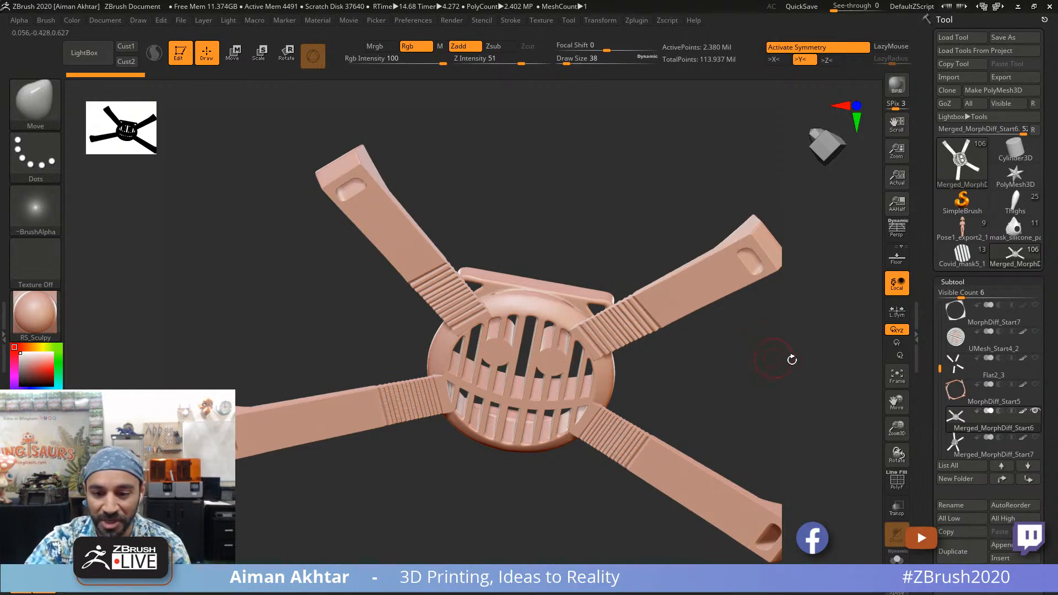
# Step: Show the Start4_1 mask shell and inspect its round opening, recessed square frame and side profile
pyautogui.moveTo(958, 442)
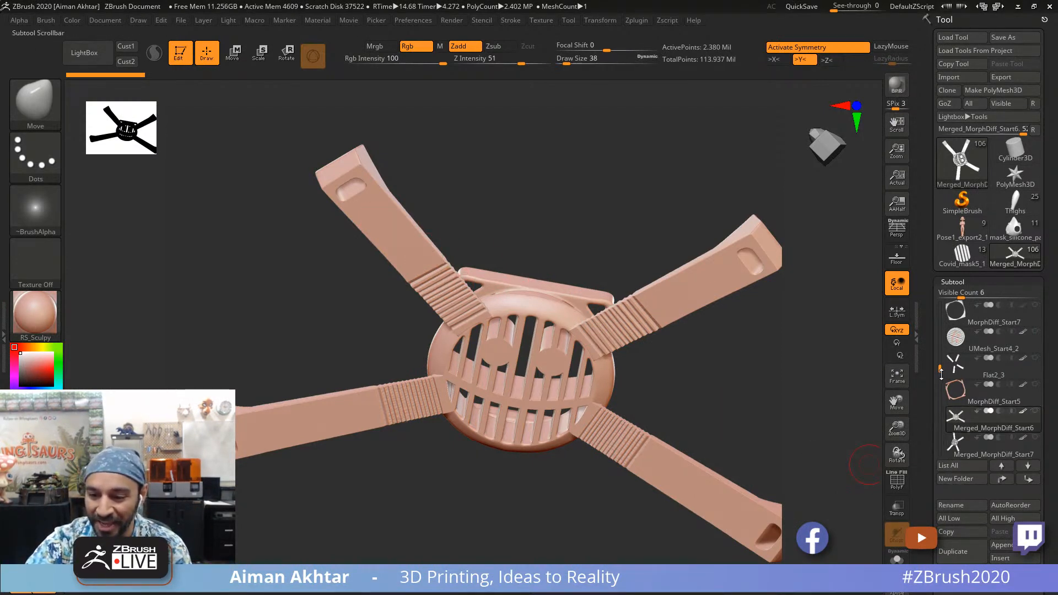
pyautogui.moveTo(941, 367); pyautogui.dragTo(944, 375)
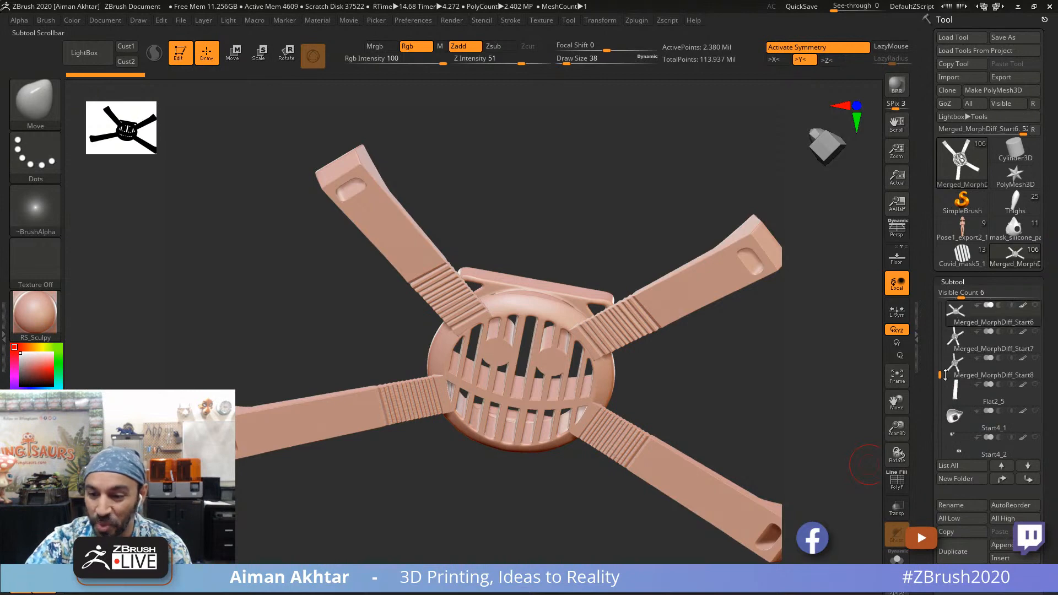
pyautogui.click(960, 423)
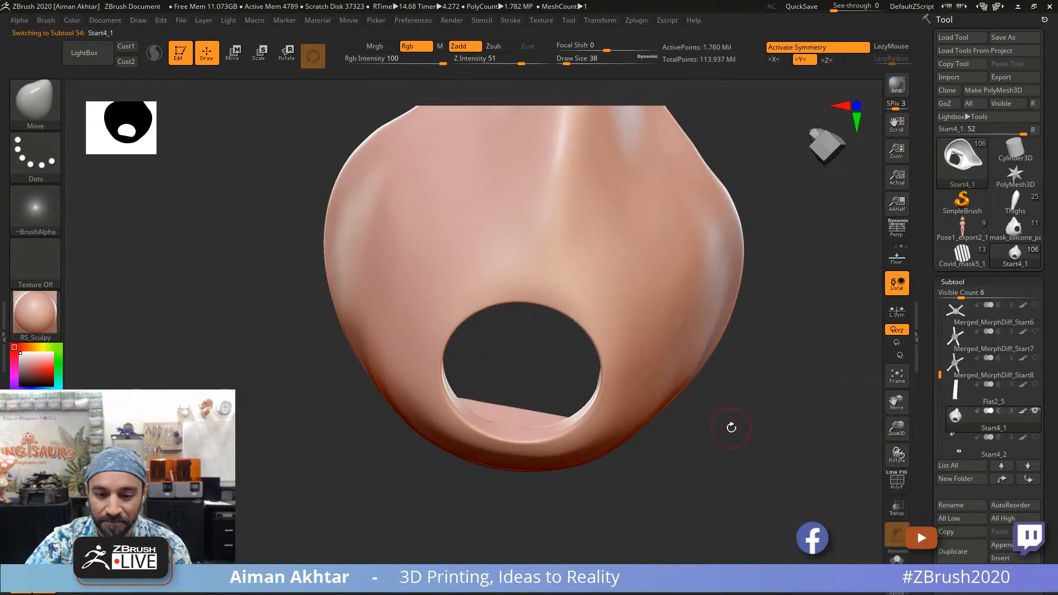
pyautogui.keyDown('alt'); pyautogui.moveTo(731, 426); pyautogui.dragTo(663, 392); pyautogui.keyUp('alt')
pyautogui.keyDown('alt'); pyautogui.moveTo(663, 391); pyautogui.dragTo(718, 516); pyautogui.keyUp('alt')
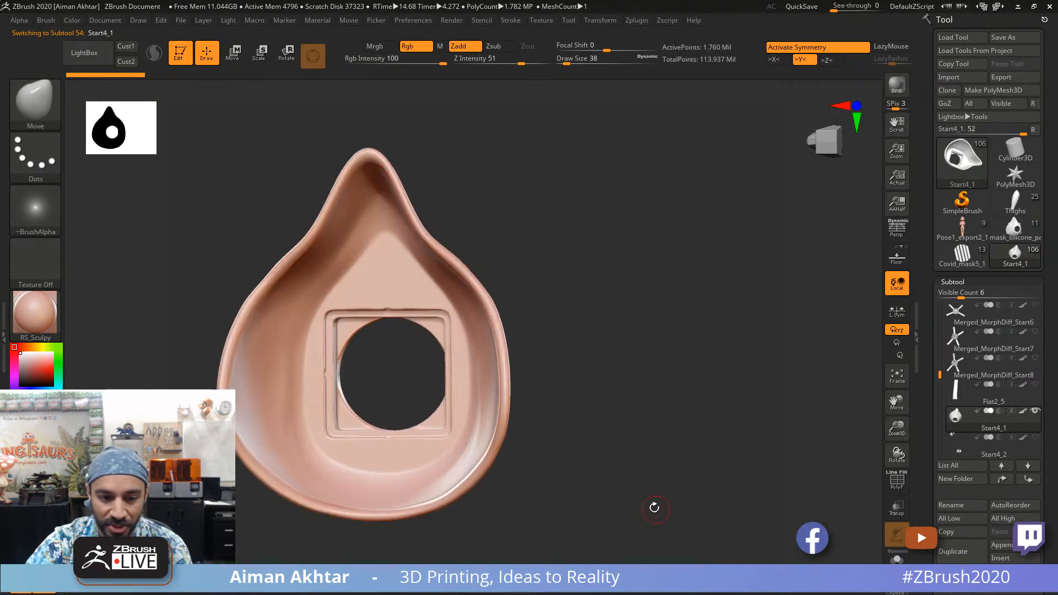
pyautogui.press('f')
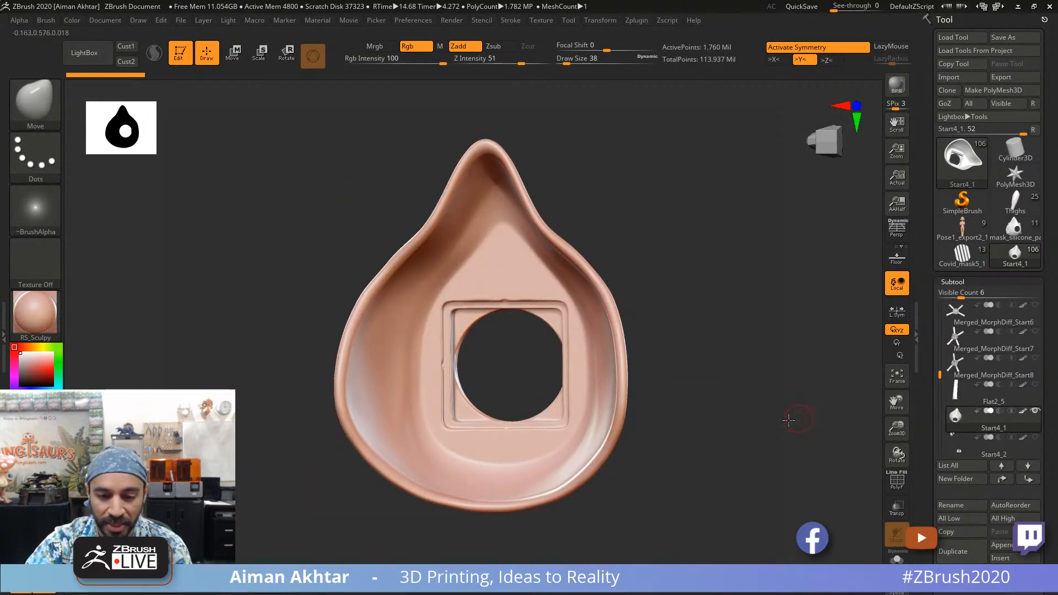
pyautogui.moveTo(789, 420)
pyautogui.mouseDown()
pyautogui.moveTo(746, 420)
pyautogui.moveTo(766, 377)
pyautogui.moveTo(632, 434)
pyautogui.moveTo(642, 312)
pyautogui.mouseUp()
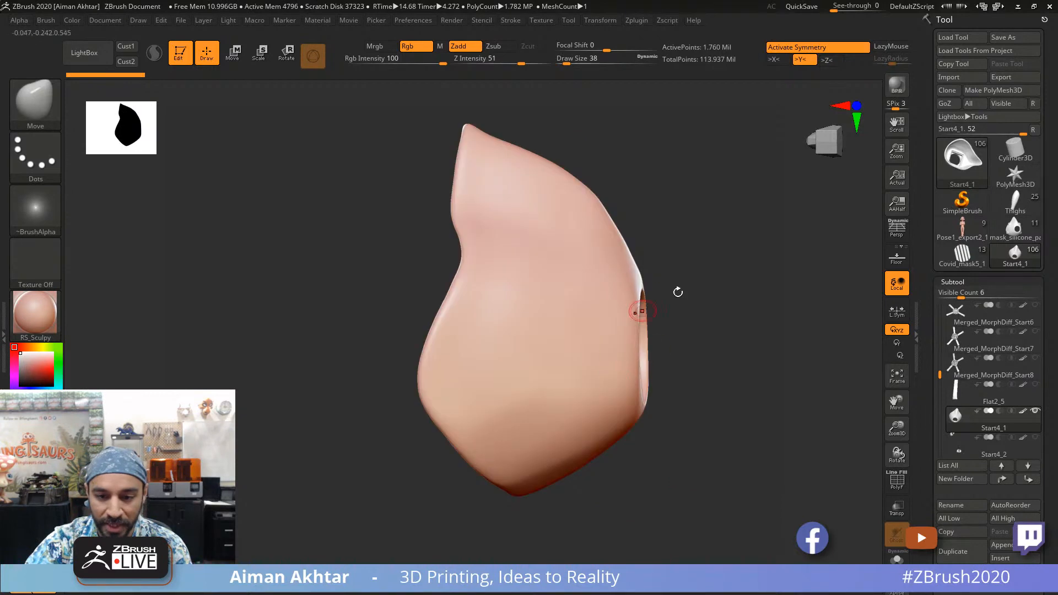
pyautogui.moveTo(704, 466); pyautogui.dragTo(589, 267)
pyautogui.moveTo(702, 542); pyautogui.dragTo(989, 455)
# Step: Keep Start4_1 visible and view the Start4_2 and Flat2_4 attachment pieces against the mask shell
pyautogui.moveTo(959, 420)
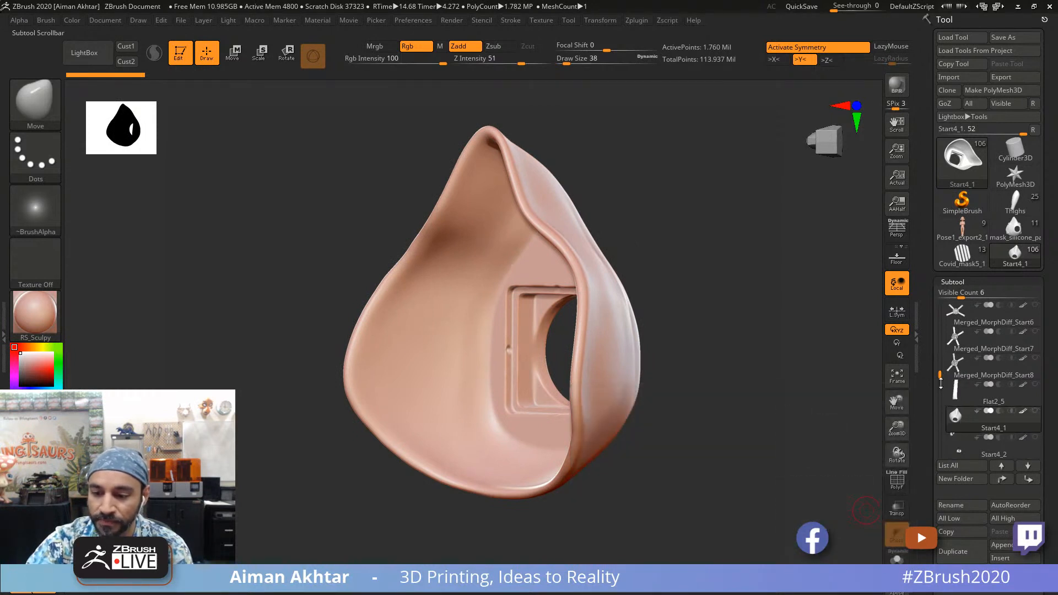
pyautogui.moveTo(941, 375); pyautogui.dragTo(943, 379)
pyautogui.moveTo(957, 378)
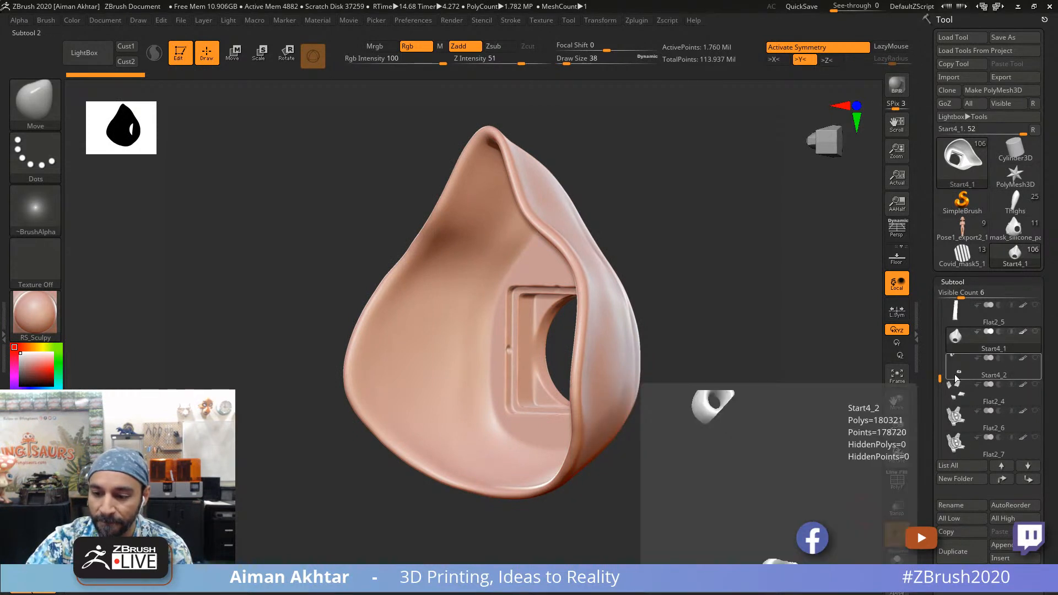
pyautogui.click(1034, 333)
pyautogui.click(975, 368)
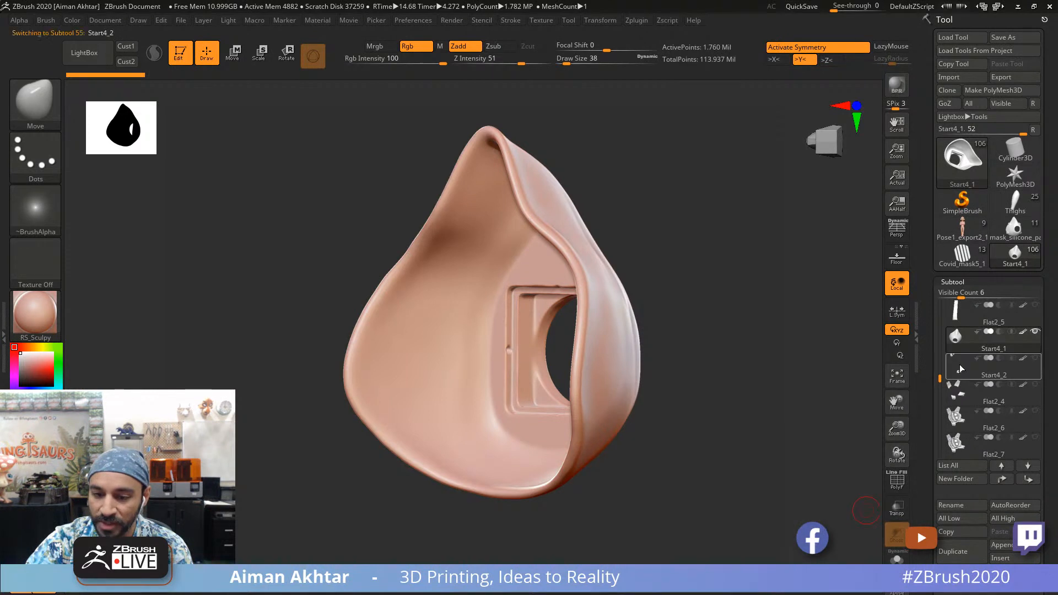
pyautogui.moveTo(665, 466); pyautogui.dragTo(578, 484)
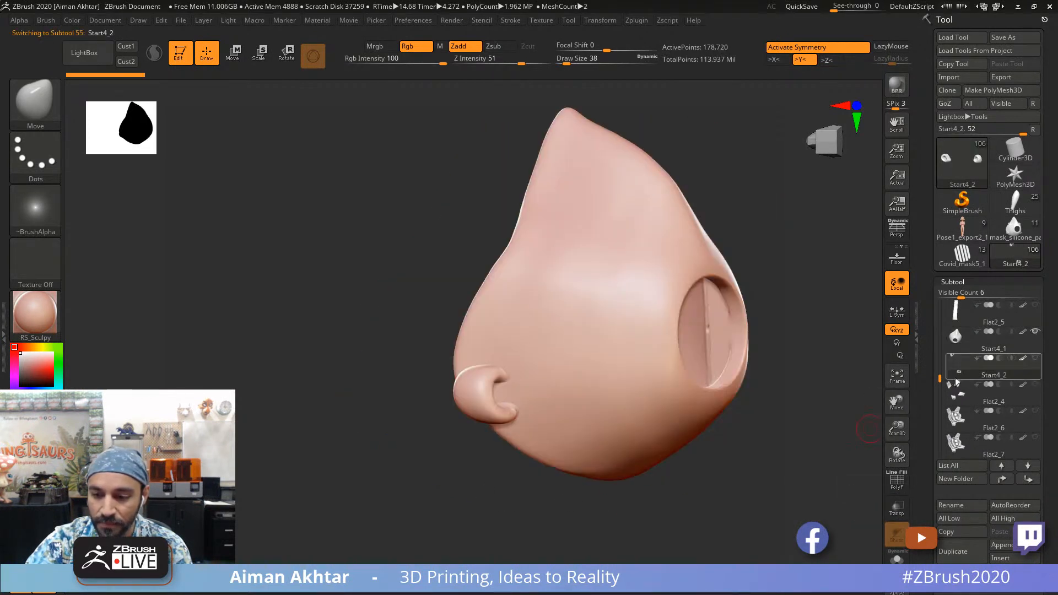
pyautogui.click(961, 390)
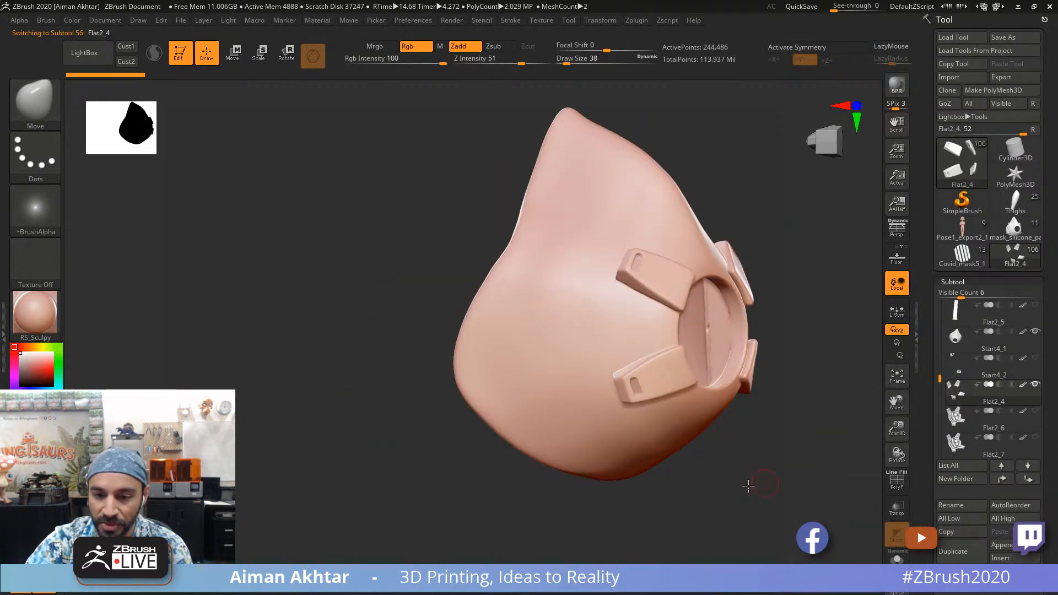
pyautogui.moveTo(748, 485); pyautogui.dragTo(650, 521)
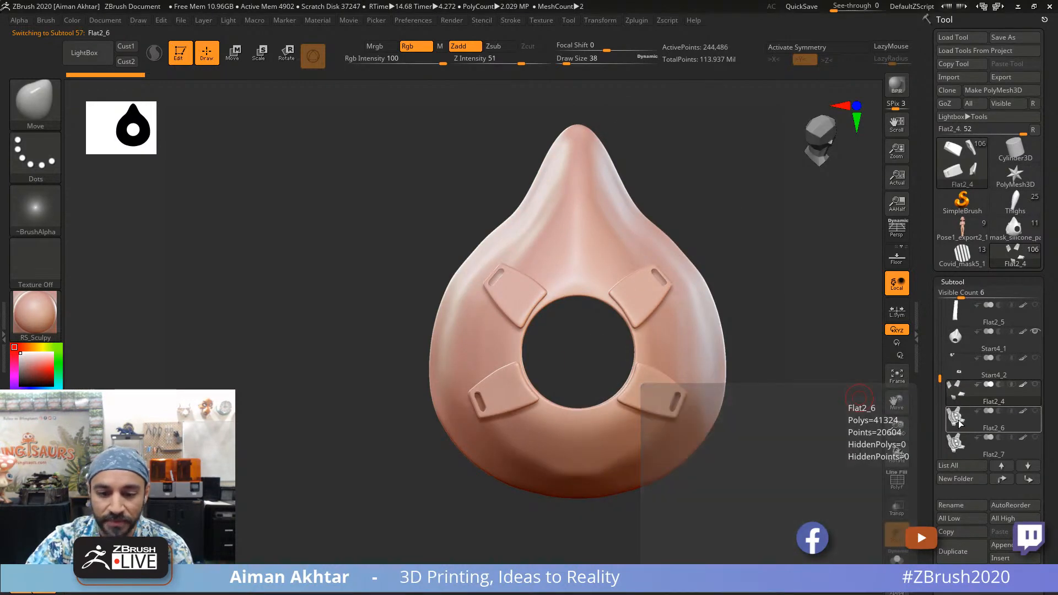
# Step: Show the Flat2_6 grille with strap mounts on the Start4_1 shell and inspect its fit from front, inside and side
pyautogui.click(958, 420)
pyautogui.moveTo(717, 515)
pyautogui.mouseDown()
pyautogui.moveTo(732, 513)
pyautogui.moveTo(697, 515)
pyautogui.moveTo(748, 523)
pyautogui.moveTo(708, 515)
pyautogui.mouseUp()
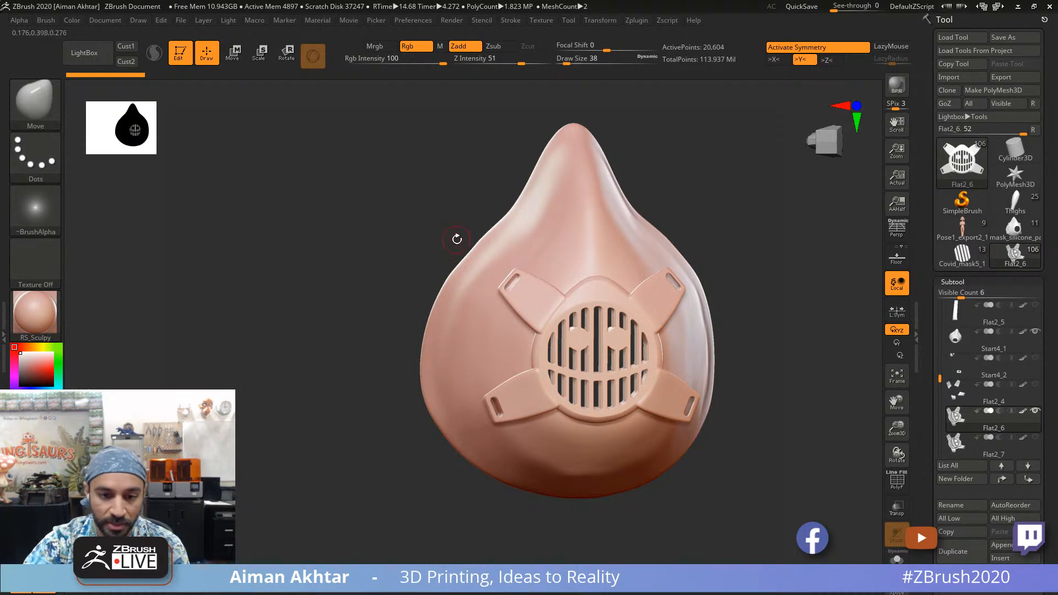
pyautogui.moveTo(765, 482); pyautogui.dragTo(776, 483)
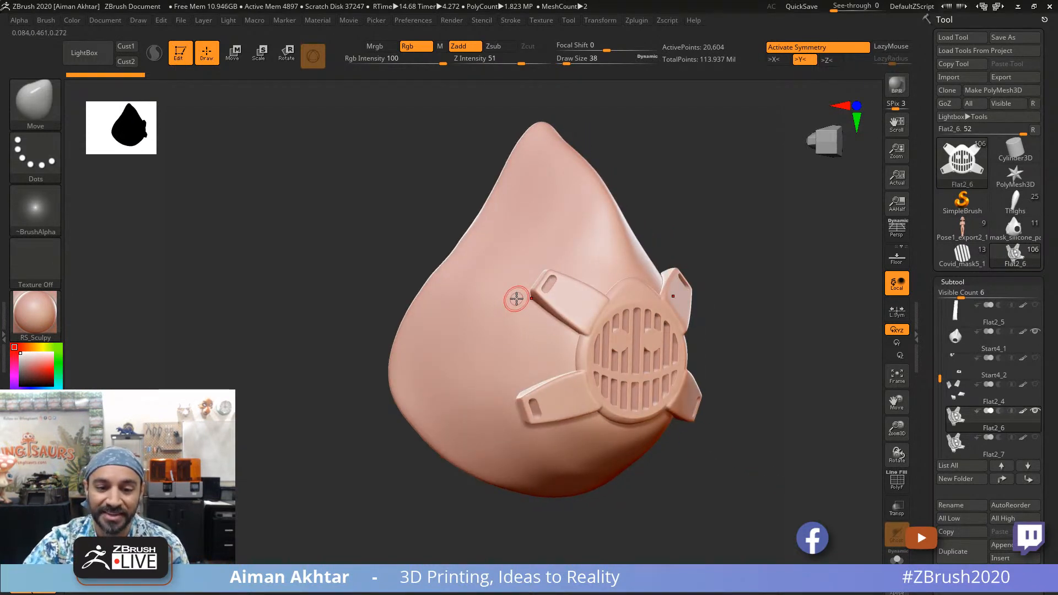
pyautogui.moveTo(755, 557)
pyautogui.mouseDown()
pyautogui.moveTo(779, 545)
pyautogui.moveTo(859, 545)
pyautogui.mouseUp()
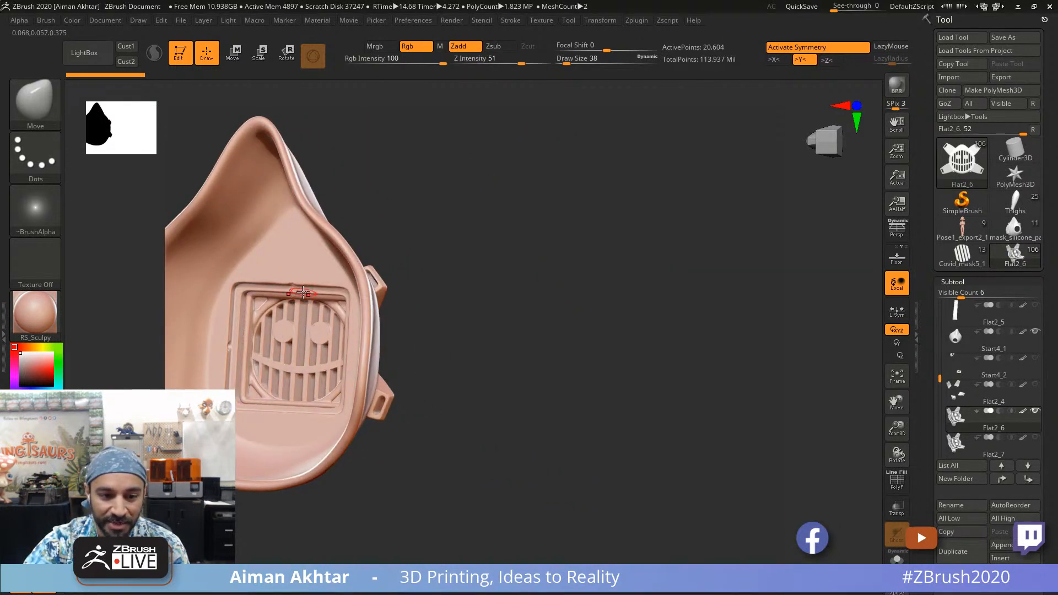
pyautogui.moveTo(485, 335); pyautogui.dragTo(455, 339)
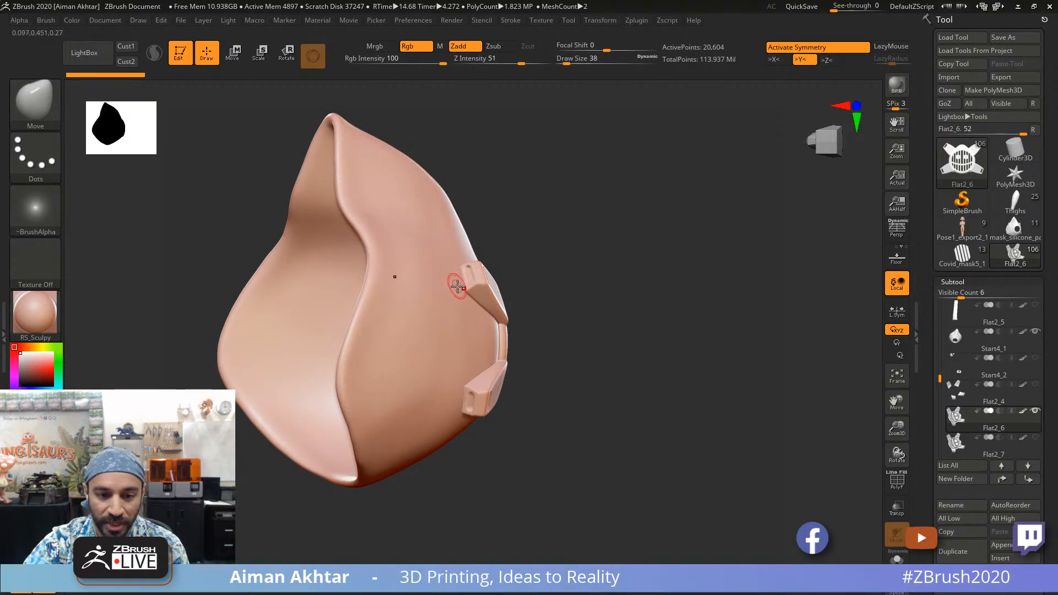
pyautogui.moveTo(547, 315); pyautogui.dragTo(573, 287)
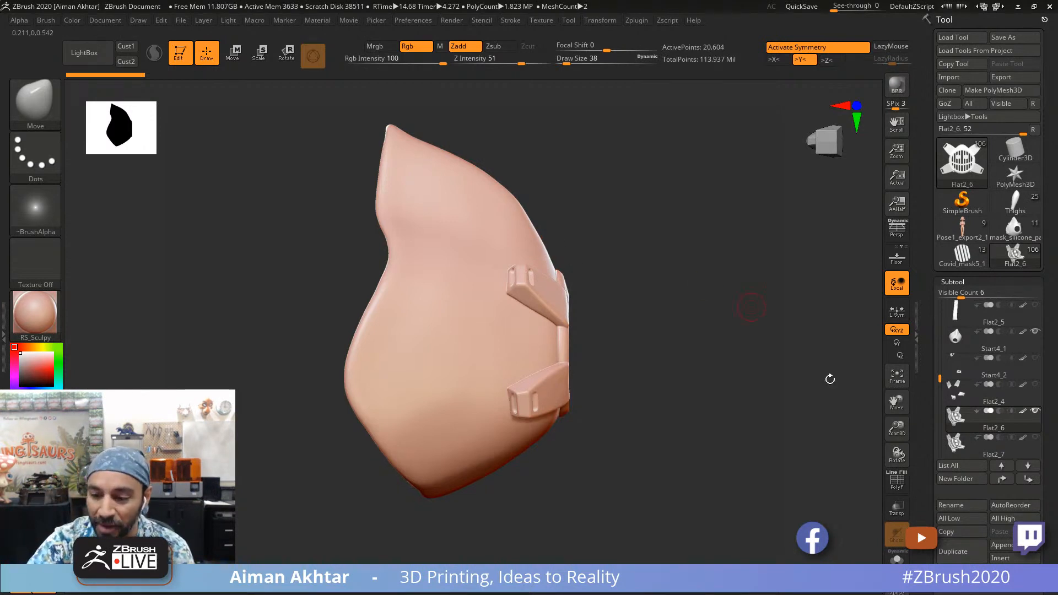
# Step: Browse further through the subtool list, and make the Start4_1 shell the active subtool without the grille
pyautogui.moveTo(940, 379); pyautogui.dragTo(939, 388)
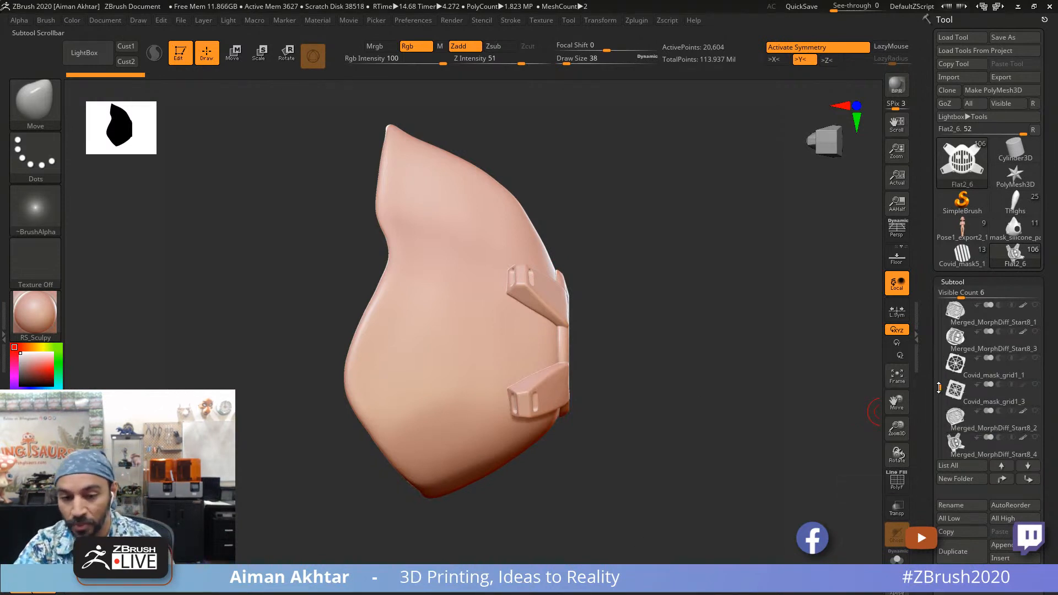
pyautogui.moveTo(757, 435); pyautogui.dragTo(725, 423)
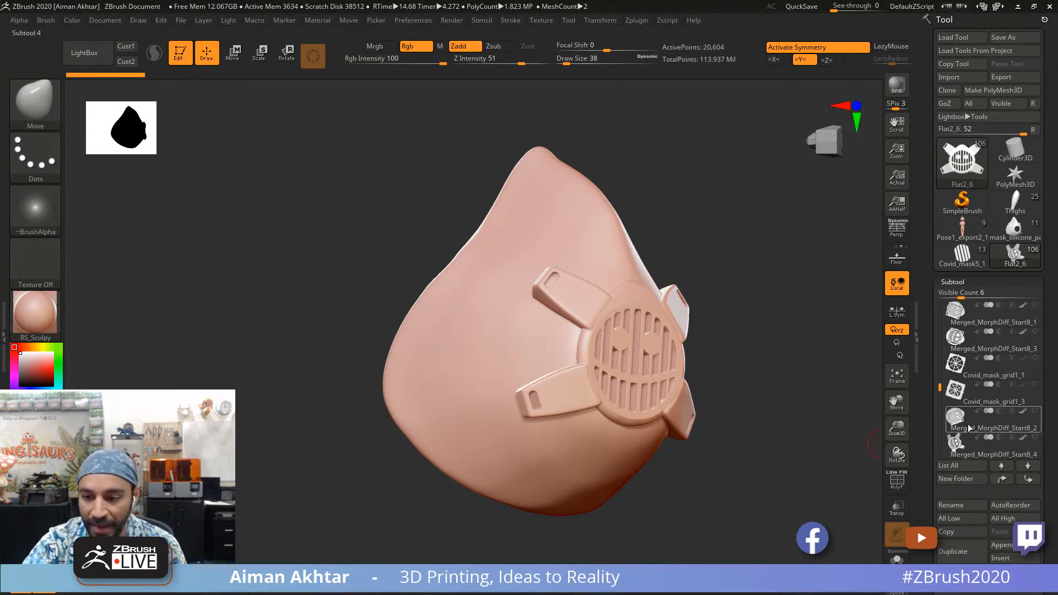
pyautogui.moveTo(940, 387); pyautogui.dragTo(942, 406)
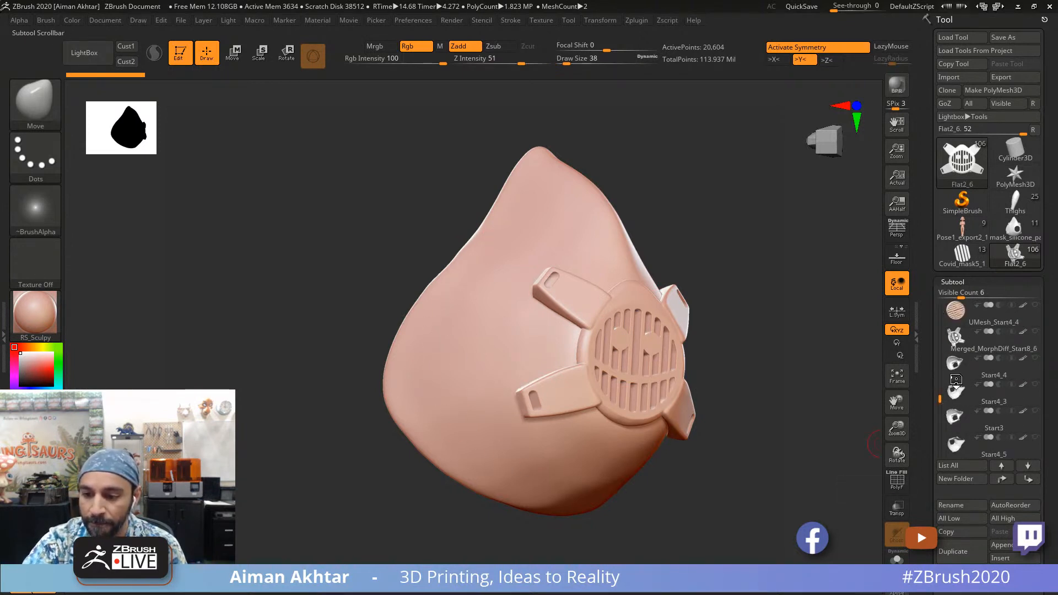
pyautogui.keyDown('alt'); pyautogui.click(548, 330); pyautogui.keyUp('alt')
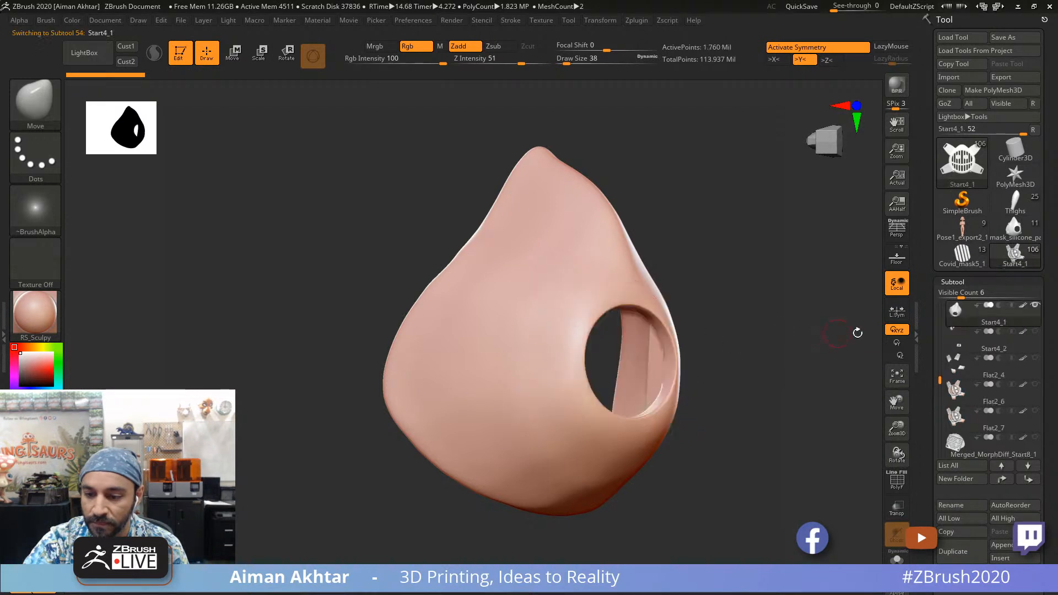
# Step: Show the Flat2_7 grille on its own, examine its rear square frame, and look up the Cap and Insert subtools
pyautogui.click(957, 418)
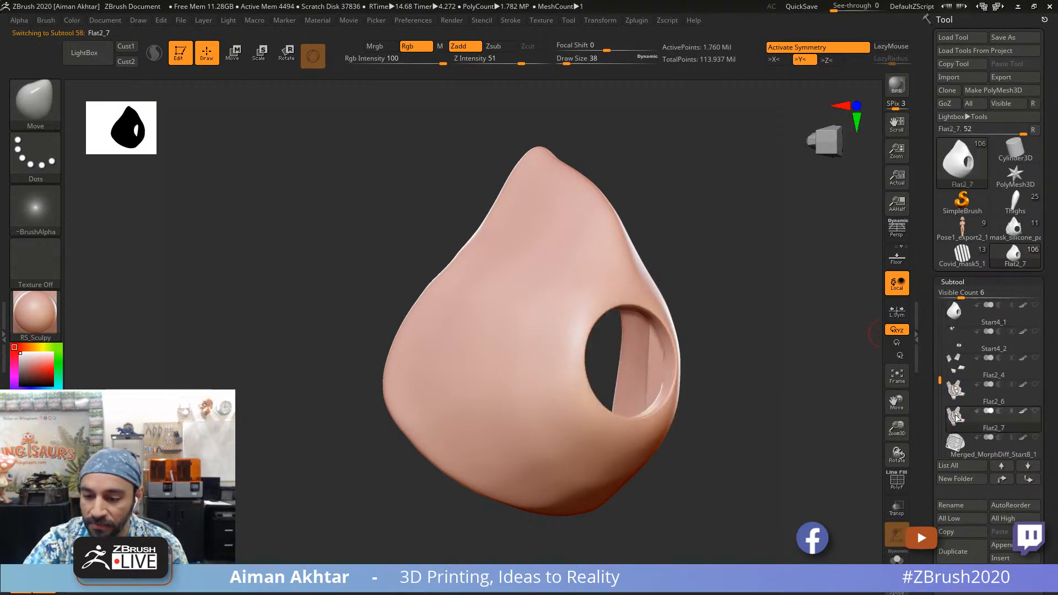
pyautogui.moveTo(940, 382); pyautogui.dragTo(940, 393)
pyautogui.moveTo(877, 402); pyautogui.dragTo(832, 448)
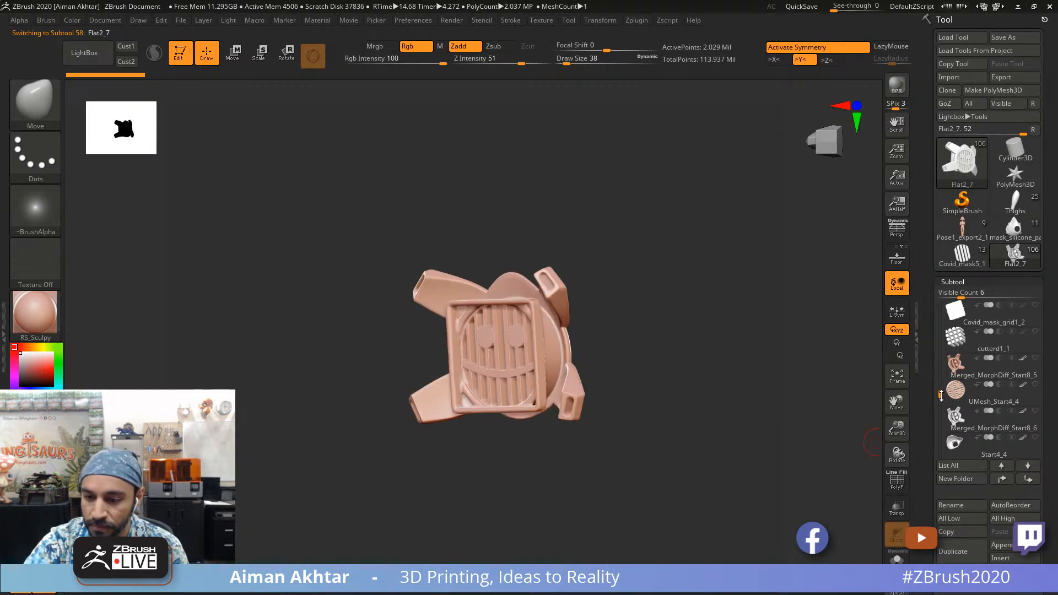
pyautogui.moveTo(940, 395); pyautogui.dragTo(941, 409)
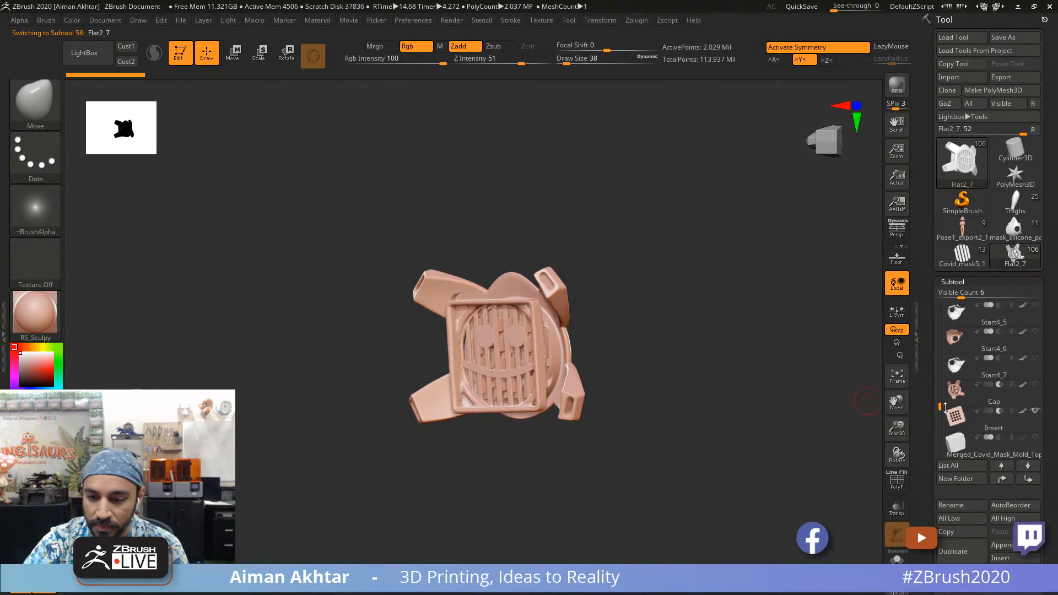
# Step: Hide the Insert subtool and view the Covid_mask_grid1_1 grid against the rear of the Flat2_7 grille
pyautogui.click(1035, 411)
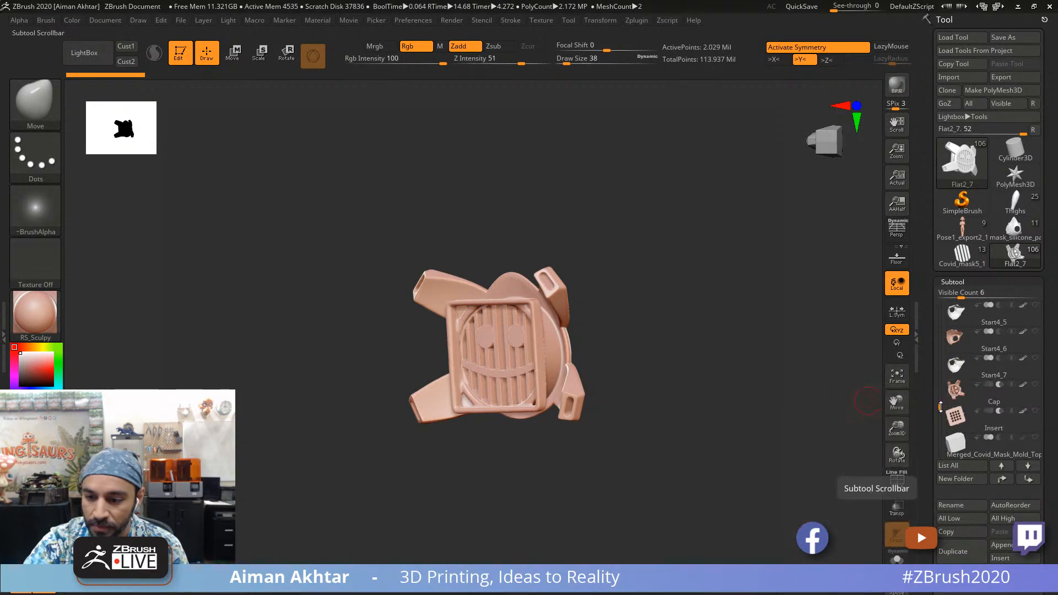
pyautogui.scroll(5, 958, 397)
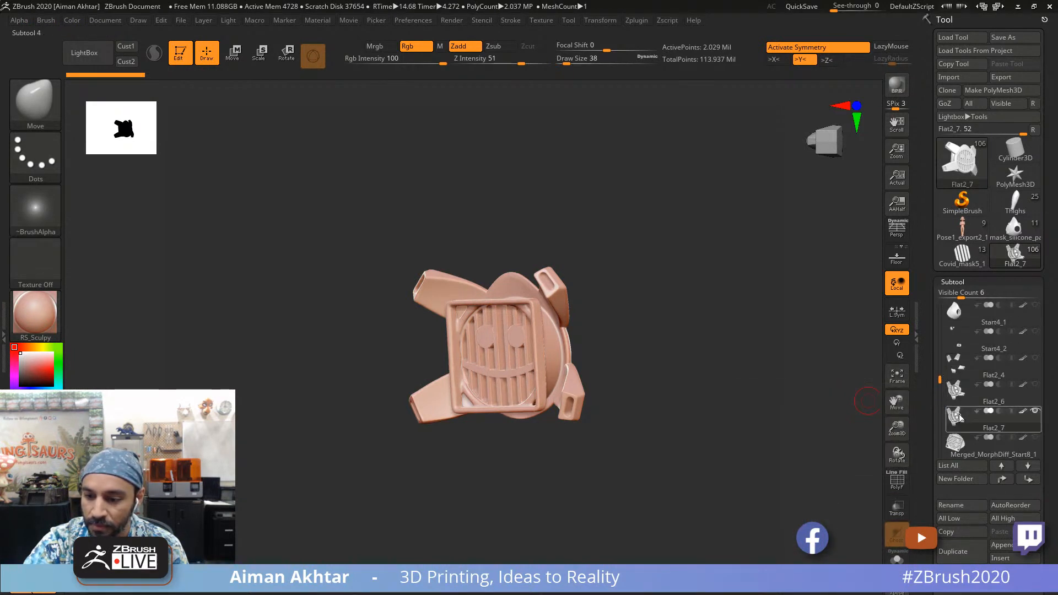
pyautogui.moveTo(940, 380); pyautogui.dragTo(939, 389)
pyautogui.scroll(4, 950, 374)
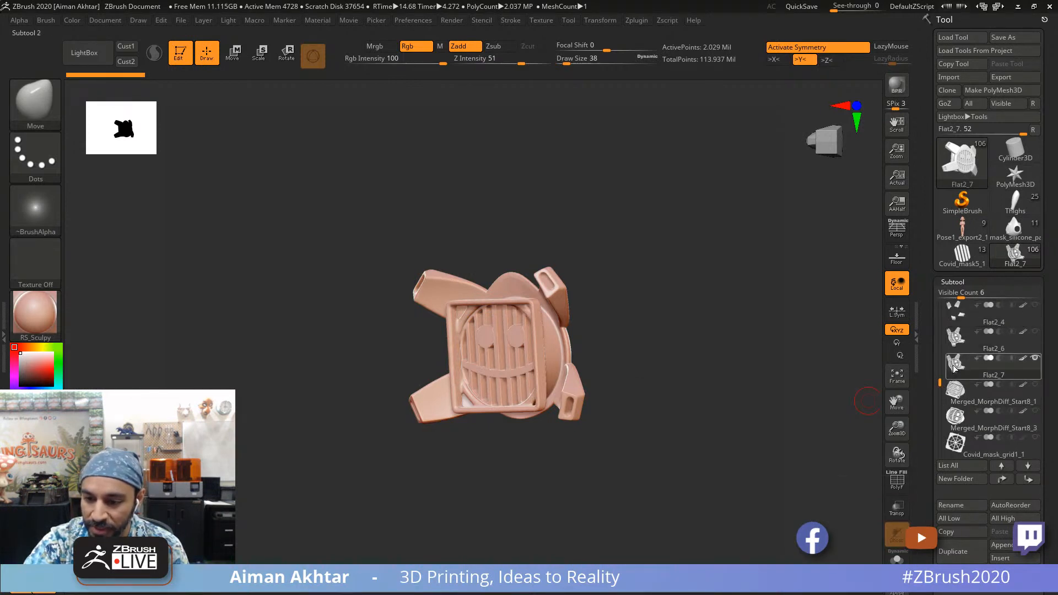
pyautogui.click(968, 444)
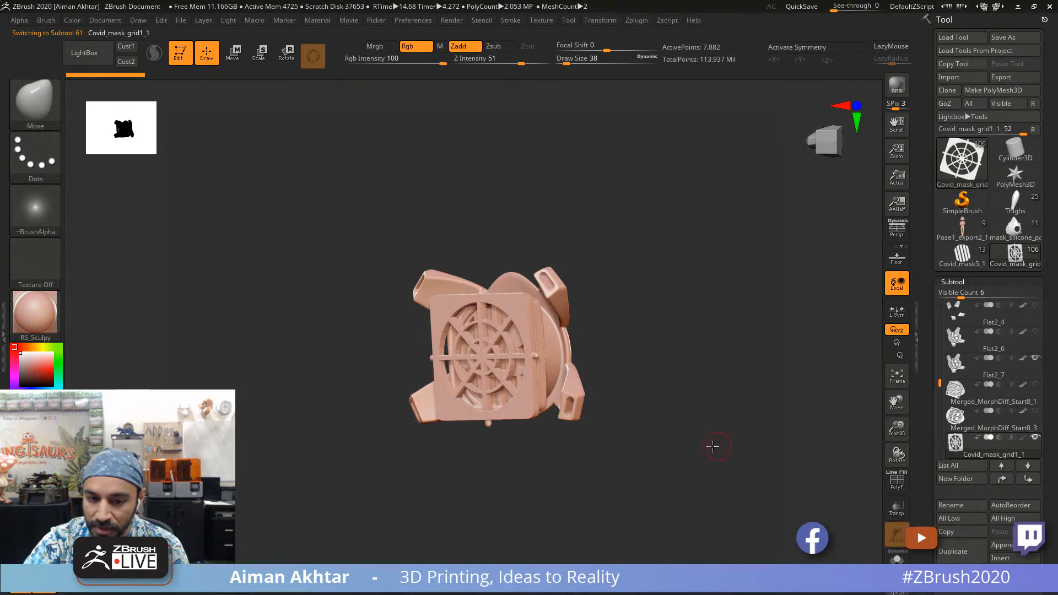
pyautogui.moveTo(713, 446)
pyautogui.mouseDown()
pyautogui.moveTo(684, 444)
pyautogui.moveTo(716, 449)
pyautogui.mouseUp()
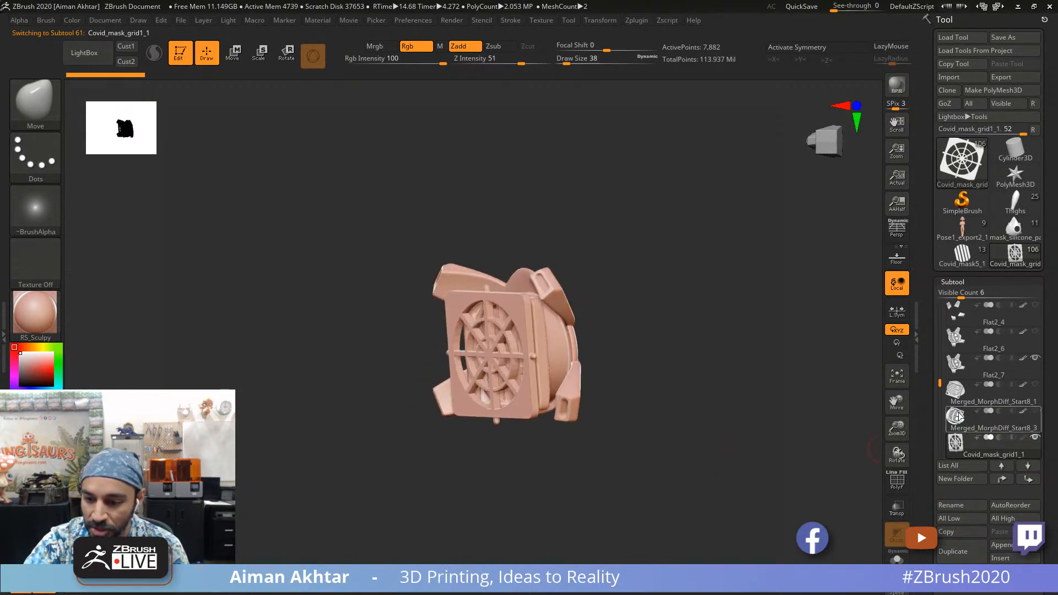
# Step: Show the Start4_3 mask shell around the grille and grid, and inspect the assembly from the side and front
pyautogui.moveTo(940, 383); pyautogui.dragTo(943, 398)
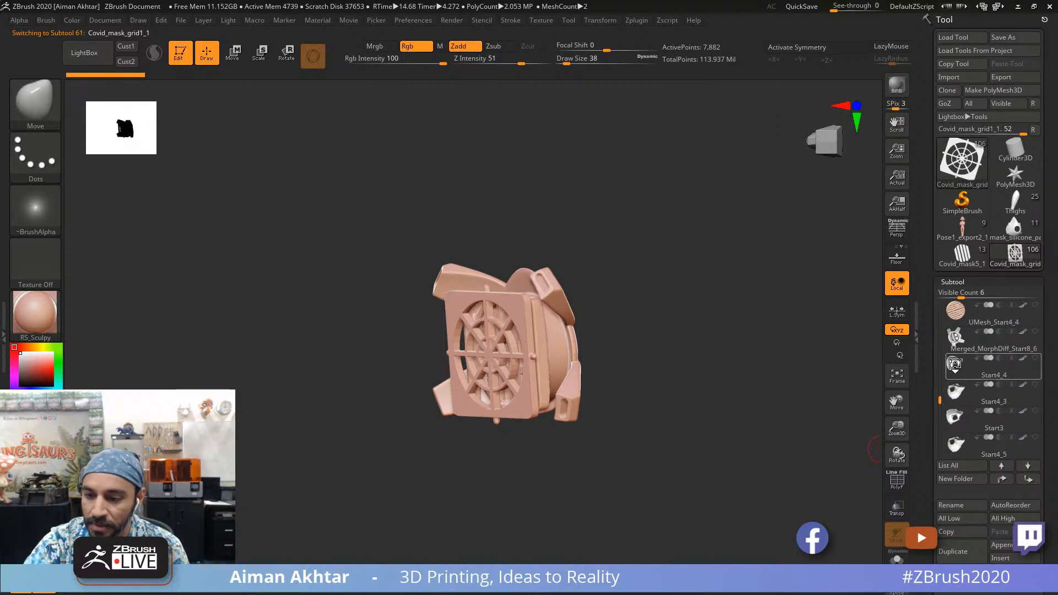
pyautogui.click(954, 363)
pyautogui.moveTo(630, 489); pyautogui.dragTo(545, 487)
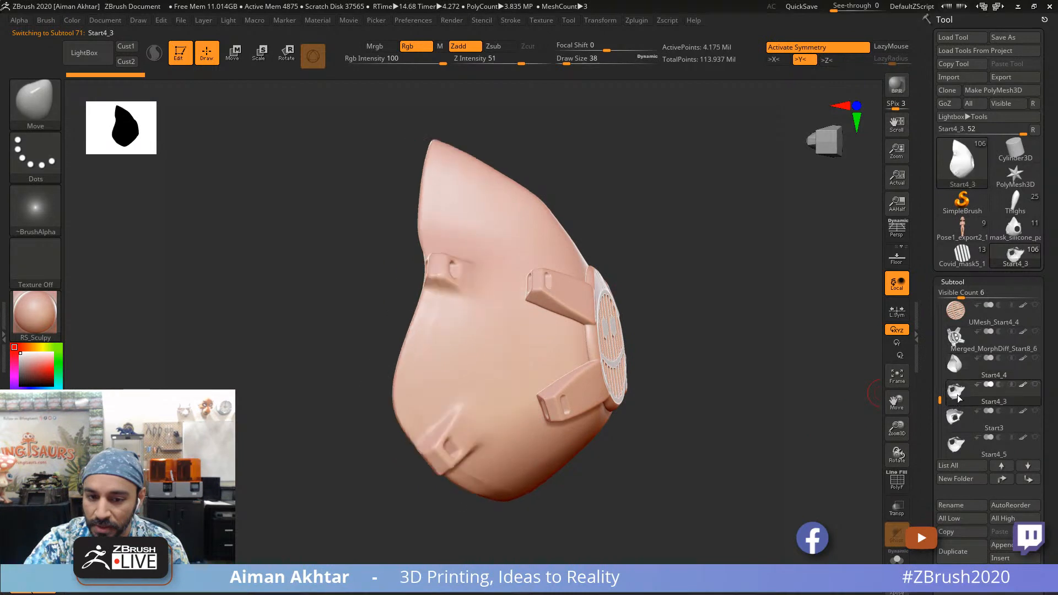
pyautogui.moveTo(710, 477); pyautogui.dragTo(711, 477)
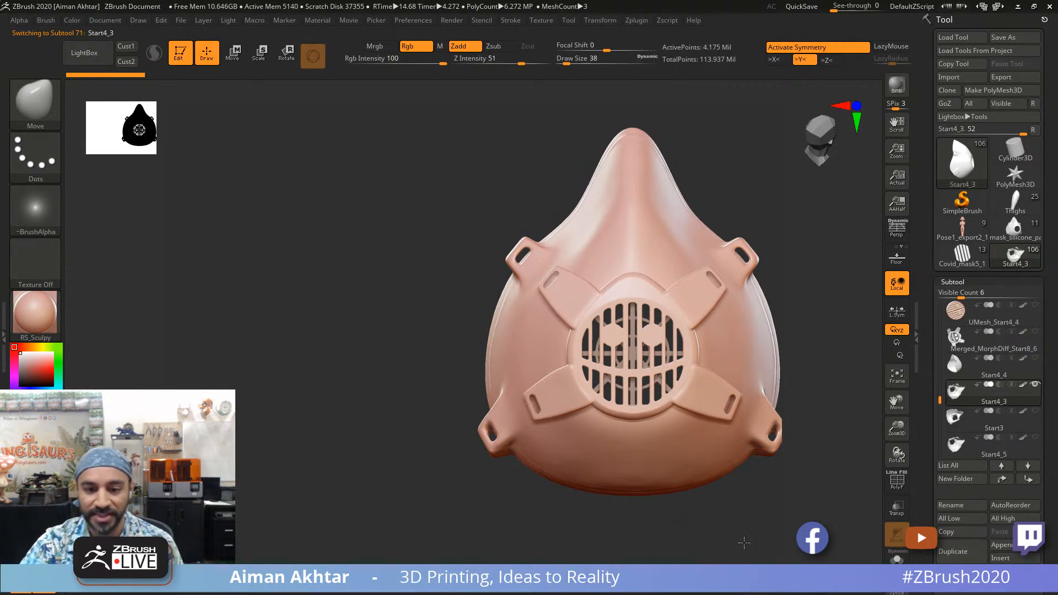
pyautogui.moveTo(743, 542); pyautogui.dragTo(707, 535)
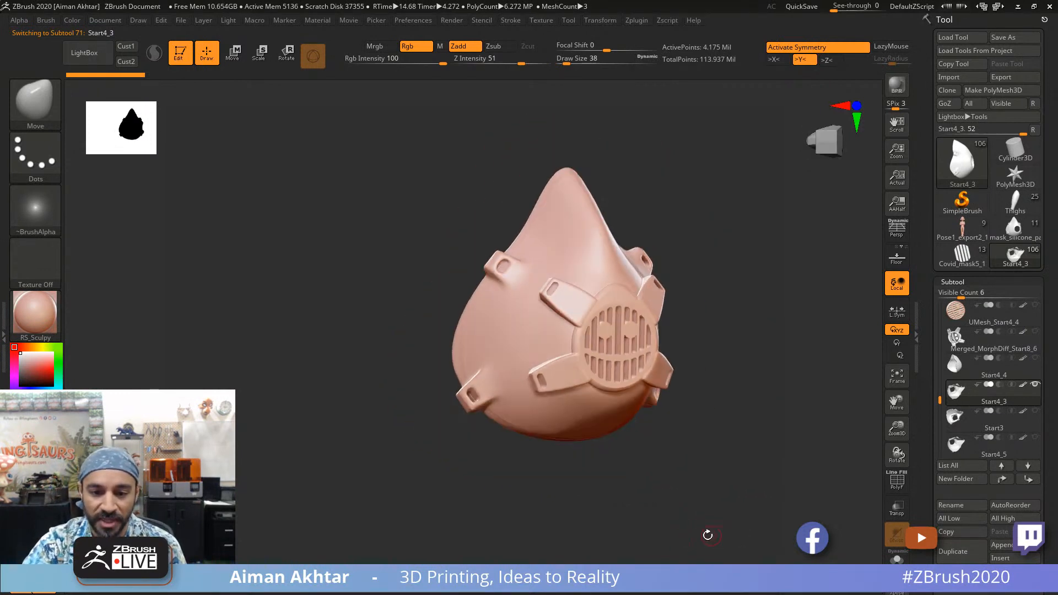
pyautogui.moveTo(631, 457); pyautogui.dragTo(418, 274)
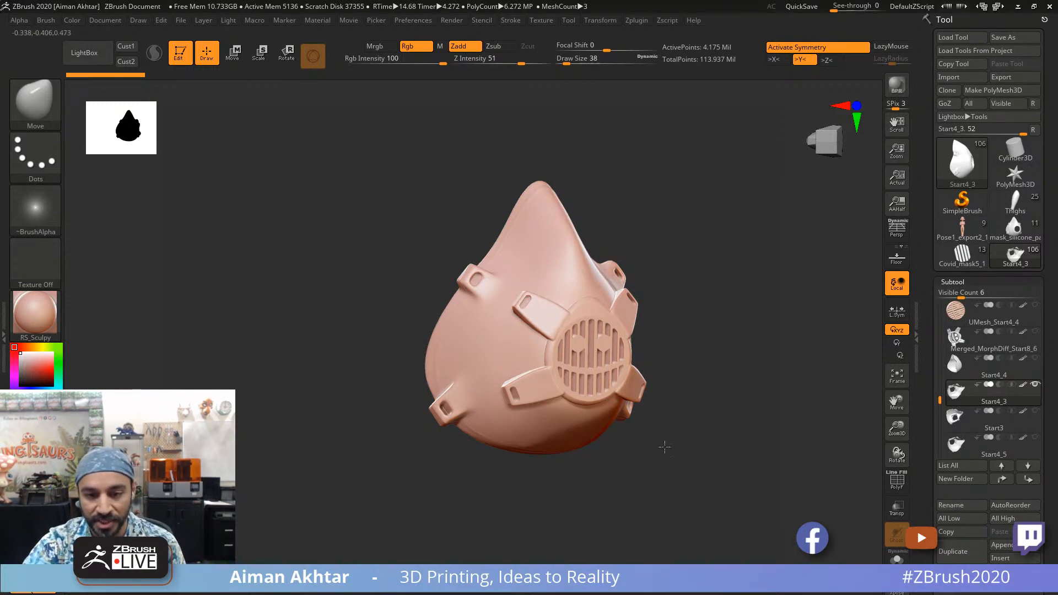
# Step: Make Covid_mask_grid1_1 the active subtool and examine how it sits inside the Start4_3 shell
pyautogui.moveTo(664, 447); pyautogui.dragTo(554, 450)
pyautogui.keyDown('alt'); pyautogui.click(513, 396); pyautogui.keyUp('alt')
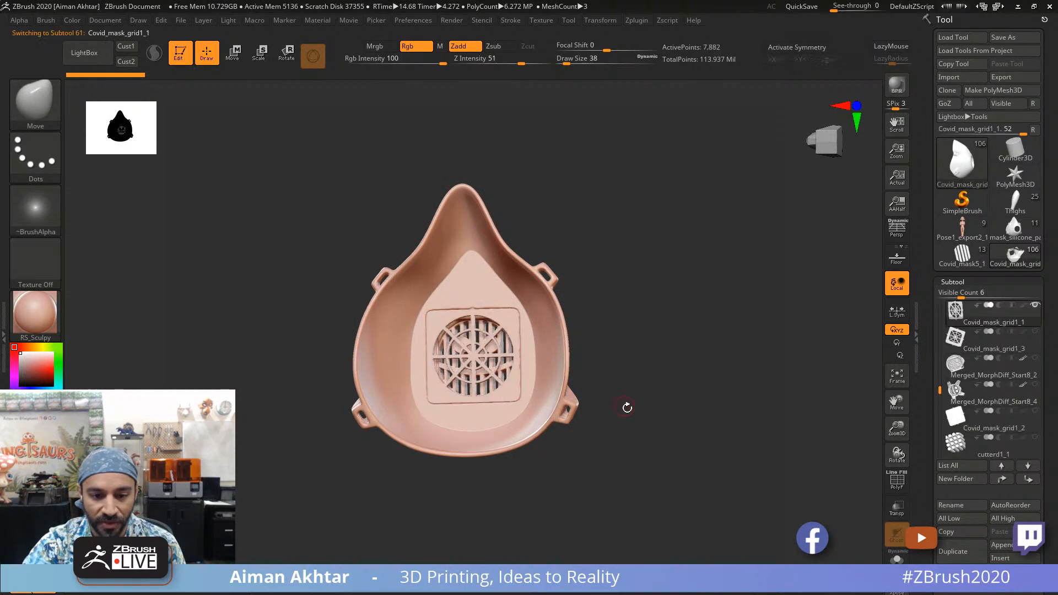
pyautogui.moveTo(627, 407); pyautogui.dragTo(470, 381)
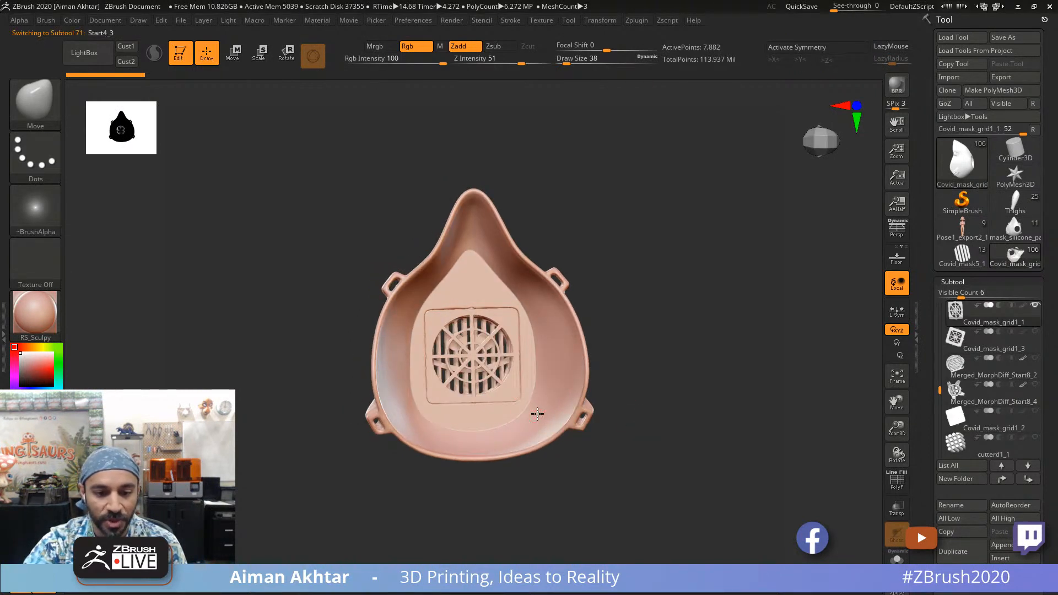
pyautogui.press('x')
pyautogui.keyDown('alt'); pyautogui.click(508, 388); pyautogui.keyUp('alt')
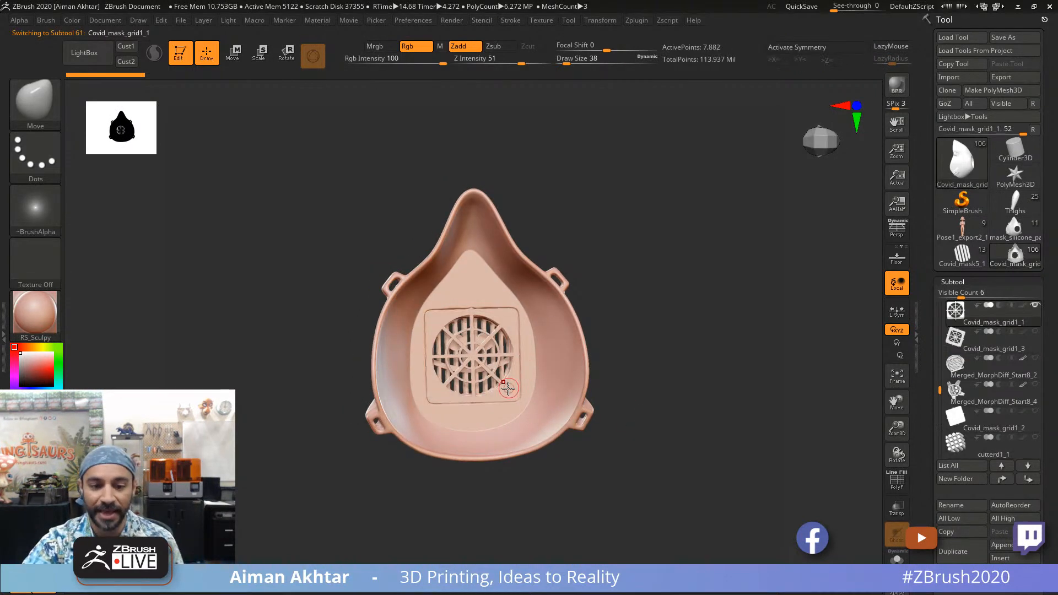
pyautogui.moveTo(652, 430); pyautogui.dragTo(652, 427)
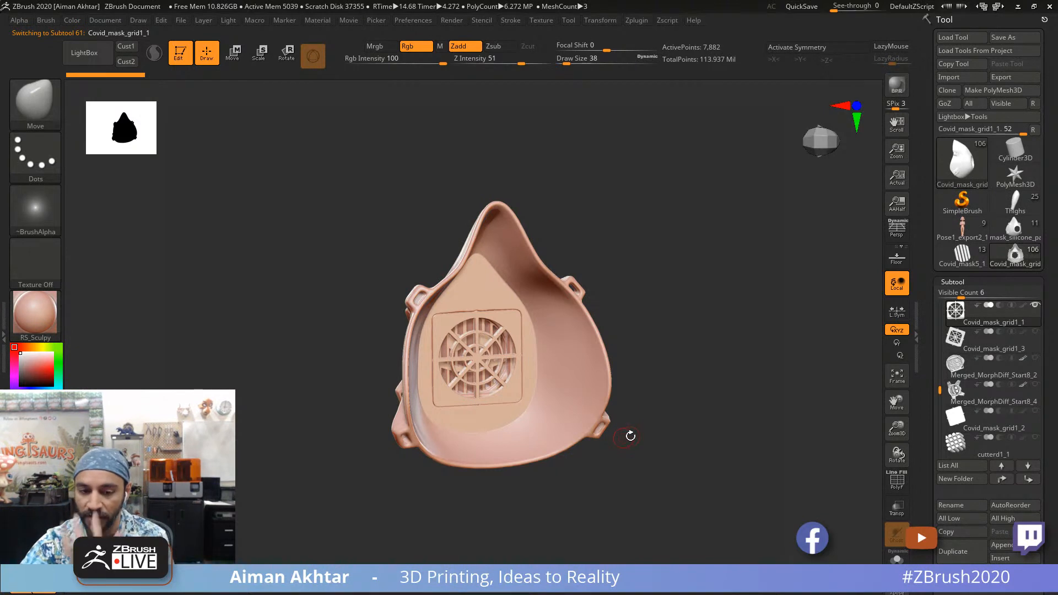
pyautogui.moveTo(769, 420); pyautogui.dragTo(727, 428)
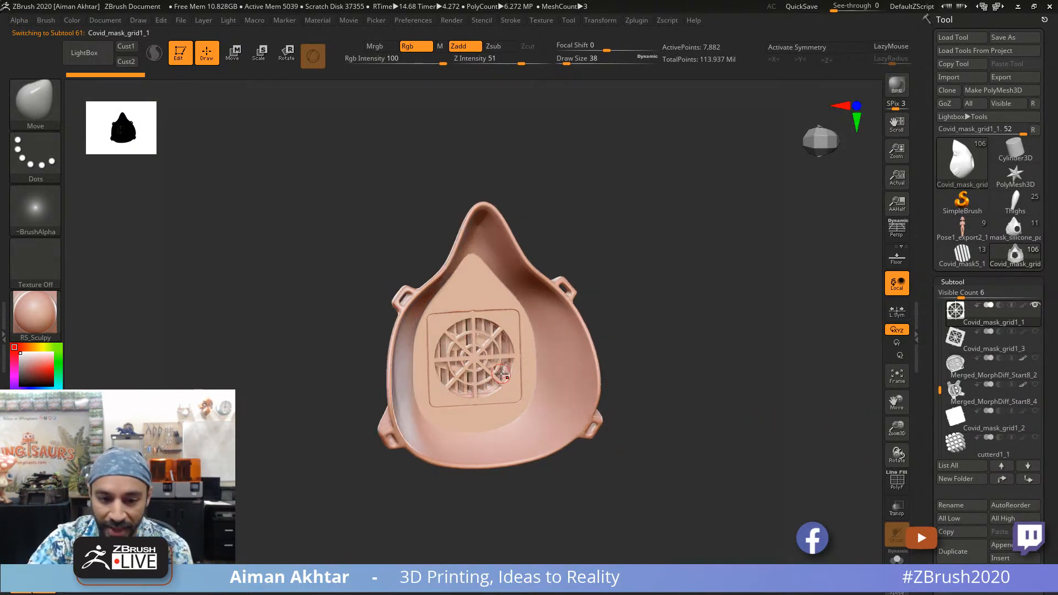
# Step: Look at the Cap subtool in the mask, and examine the perforated Insert on its own in Solo mode
pyautogui.click(958, 322)
pyautogui.moveTo(939, 390); pyautogui.dragTo(941, 412)
pyautogui.scroll(6, 957, 368)
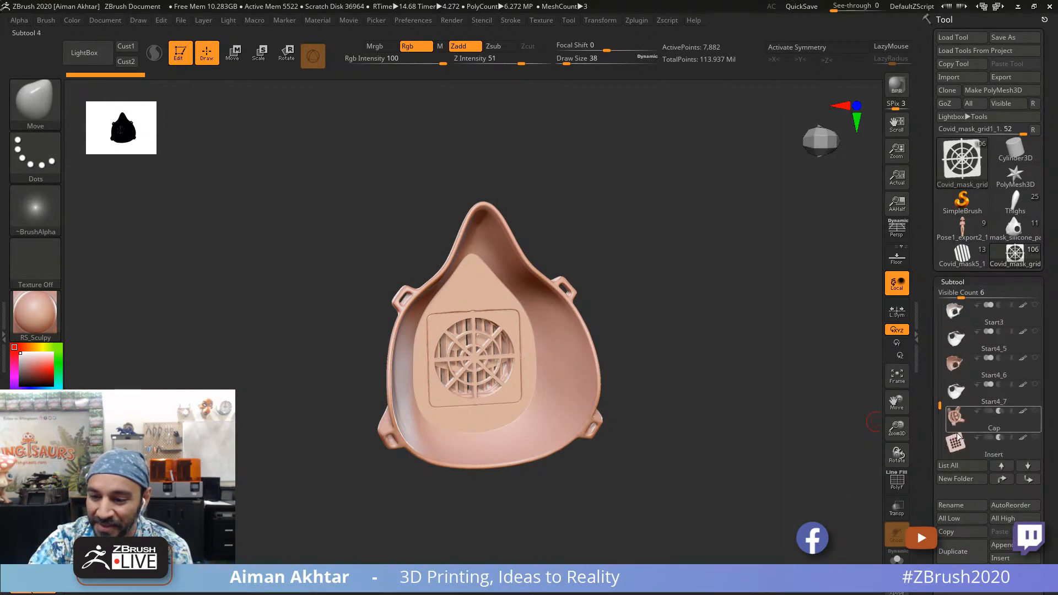
pyautogui.click(955, 417)
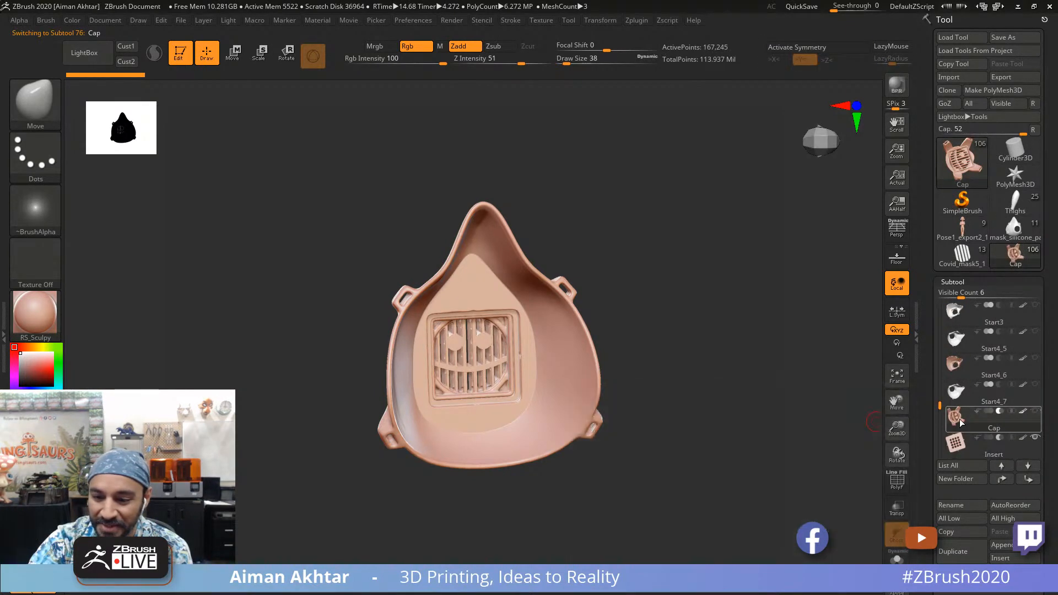
pyautogui.click(959, 449)
pyautogui.click(897, 558)
pyautogui.moveTo(782, 535); pyautogui.dragTo(662, 531)
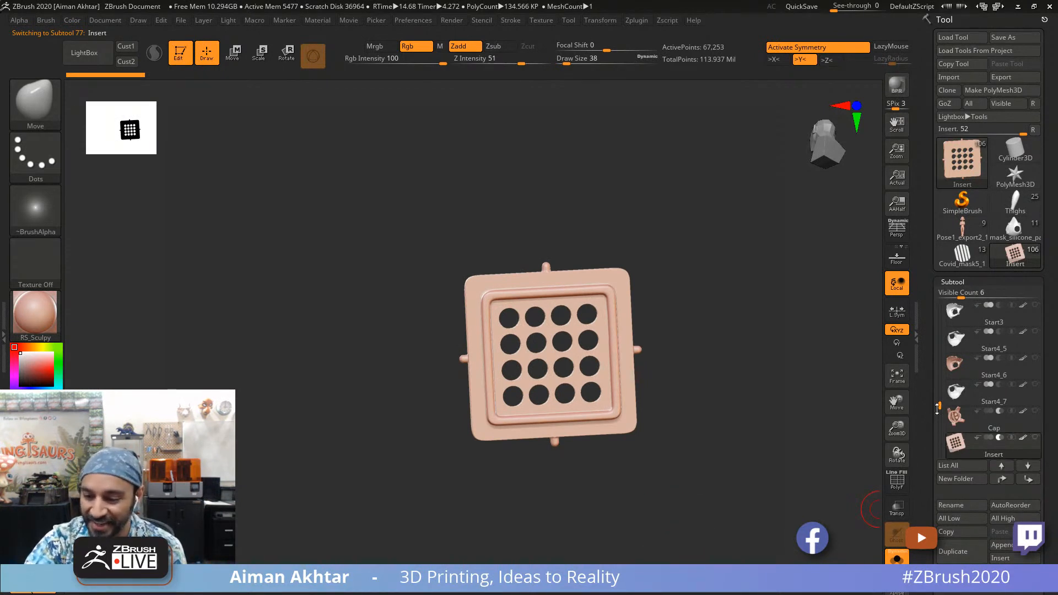
# Step: Review the Merged_Covid_Mask_Mold_Top3_23 and Top3_32 mold pieces and the Start4_11 shell one at a time in isolation
pyautogui.moveTo(937, 408); pyautogui.dragTo(942, 423)
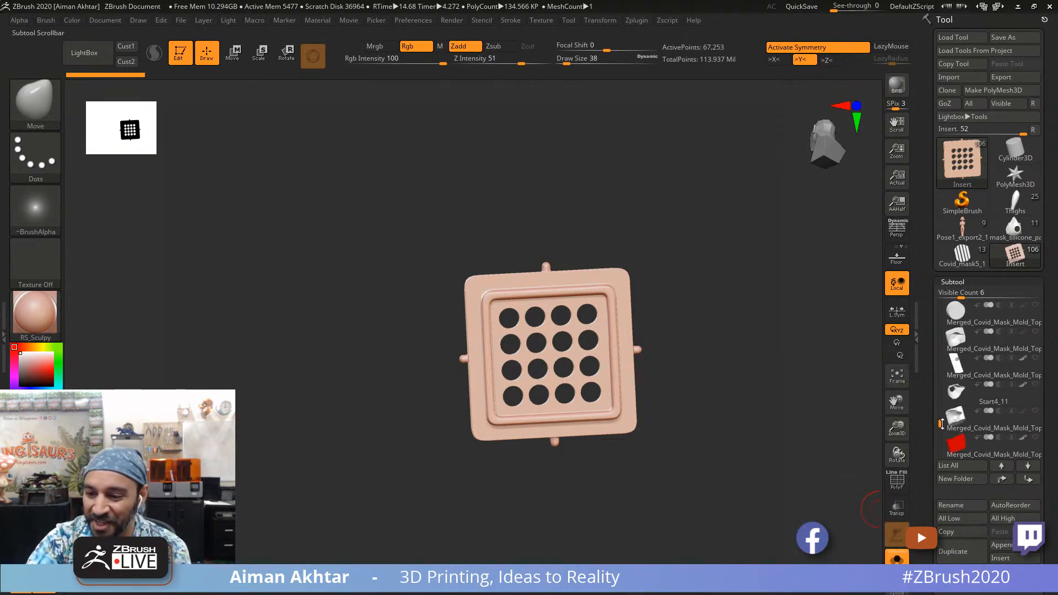
pyautogui.click(962, 370)
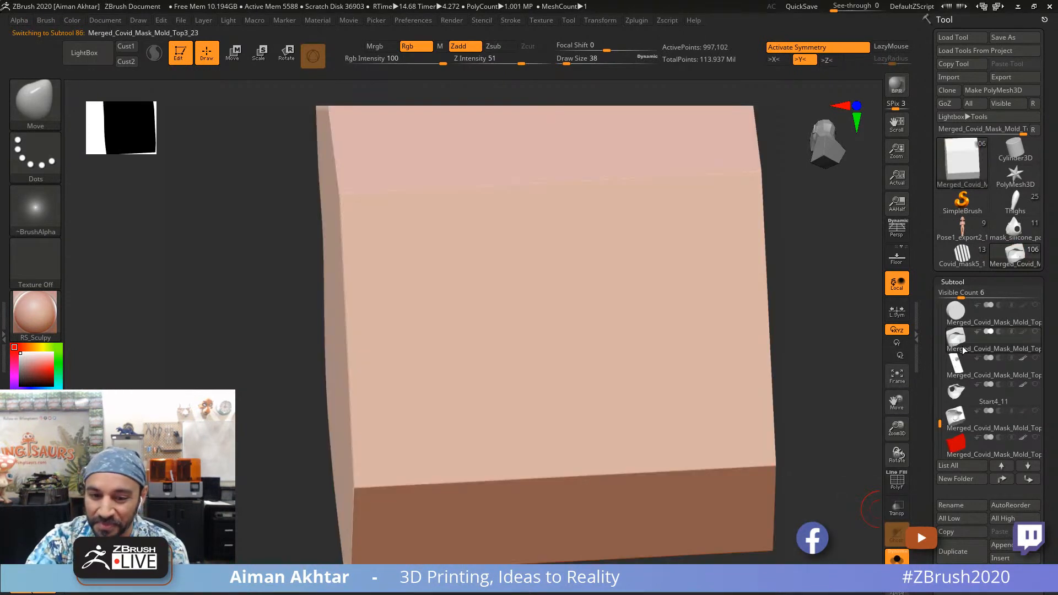
pyautogui.moveTo(749, 387); pyautogui.dragTo(821, 409)
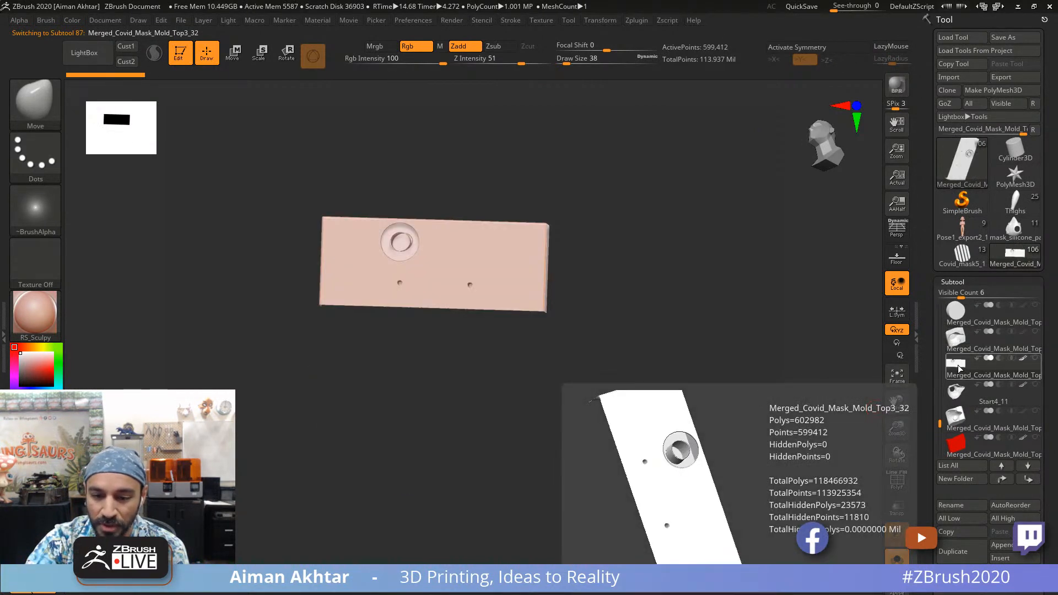
pyautogui.click(959, 392)
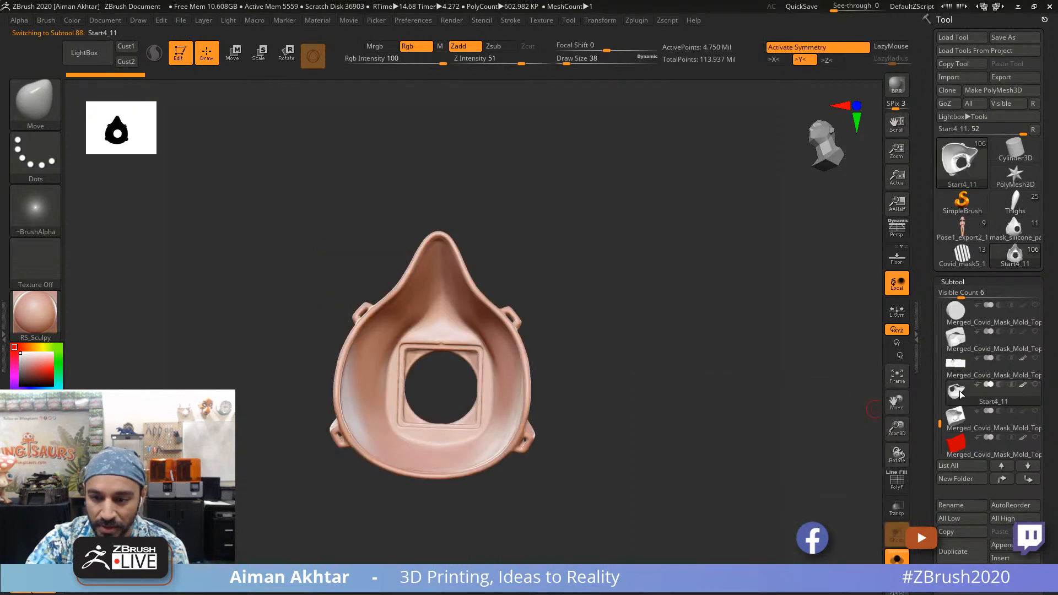
pyautogui.moveTo(705, 449); pyautogui.dragTo(633, 444)
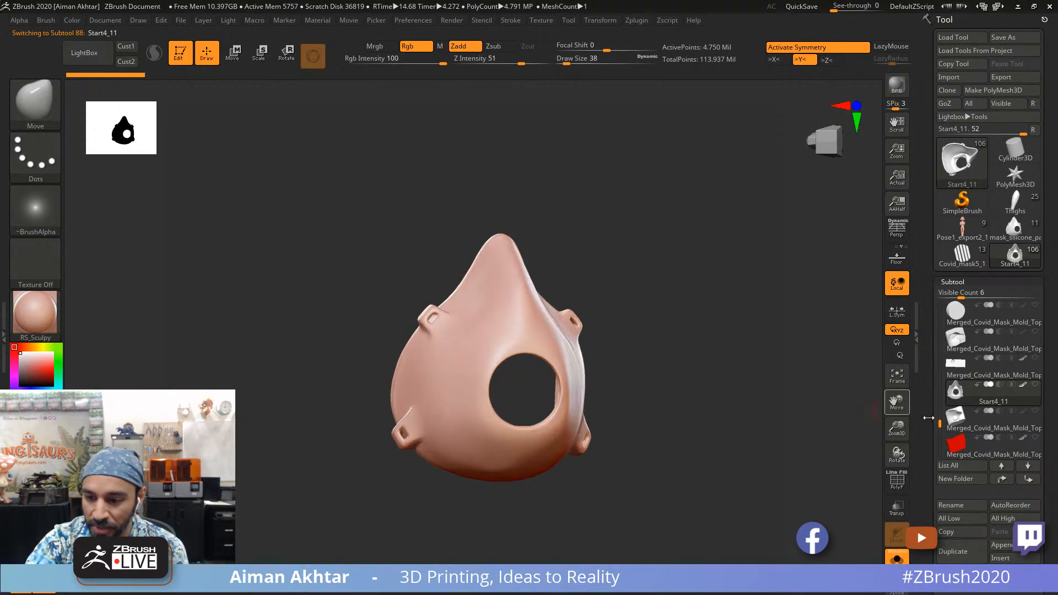
# Step: Show the Merged_Covid_Mask_Mold_Top3_29 mold half and examine its mask-shaped cavity from several angles
pyautogui.click(956, 420)
pyautogui.moveTo(715, 428); pyautogui.dragTo(809, 424)
pyautogui.keyDown('alt'); pyautogui.moveTo(739, 394); pyautogui.dragTo(738, 395); pyautogui.keyUp('alt')
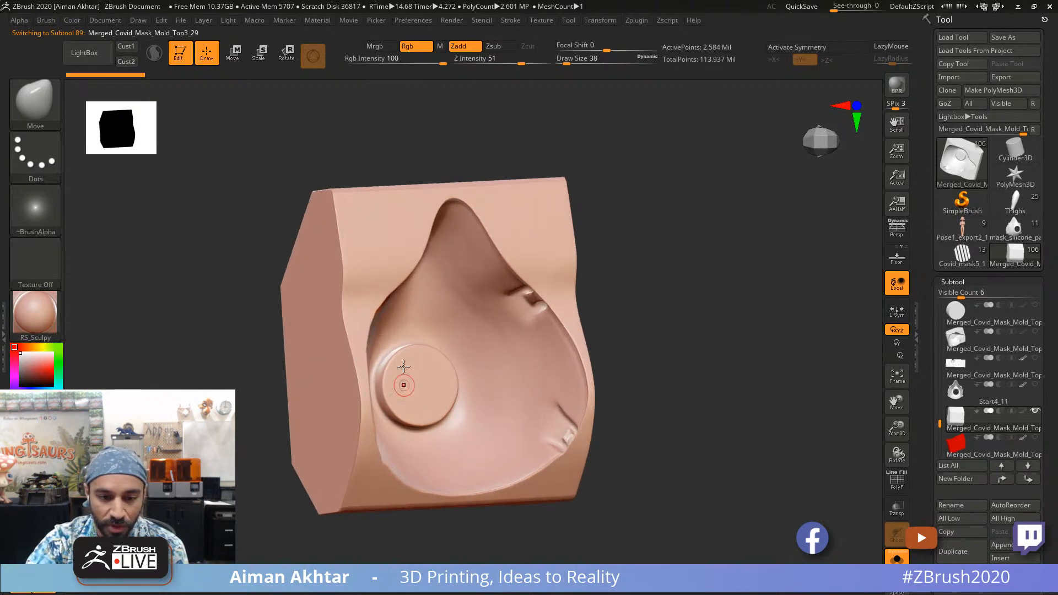
pyautogui.moveTo(628, 368); pyautogui.dragTo(746, 404)
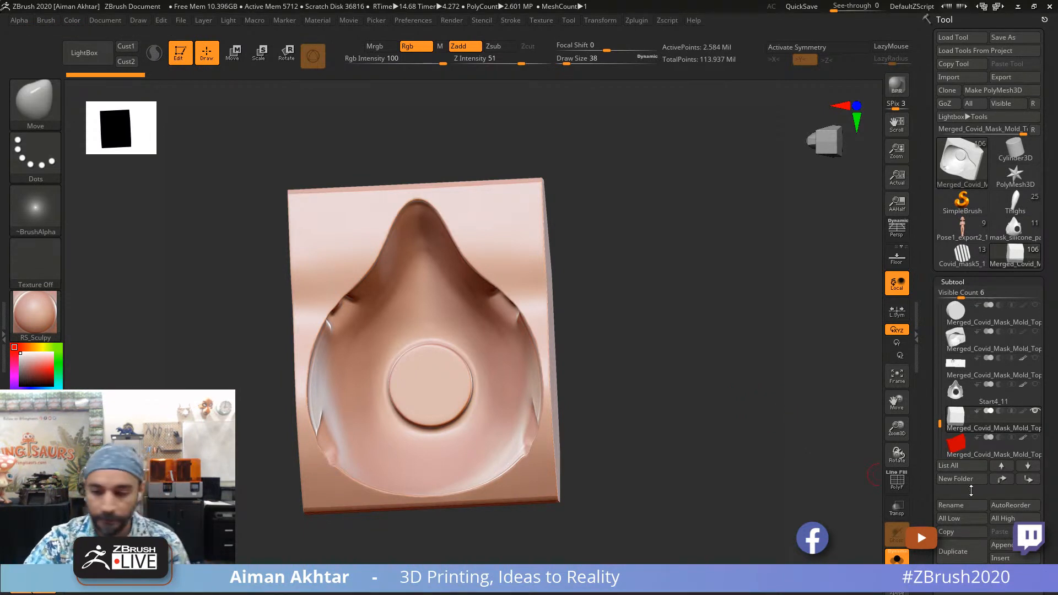
# Step: Switch to the Top mold subtool and inspect its registration recesses and side profile
pyautogui.scroll(-4, 978, 358)
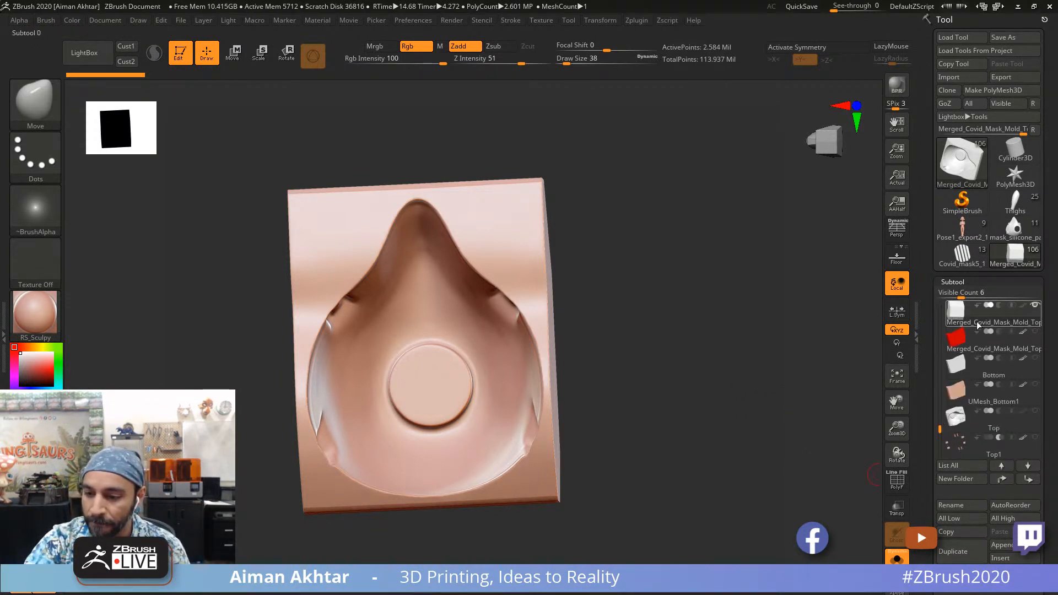
pyautogui.click(957, 396)
pyautogui.click(955, 417)
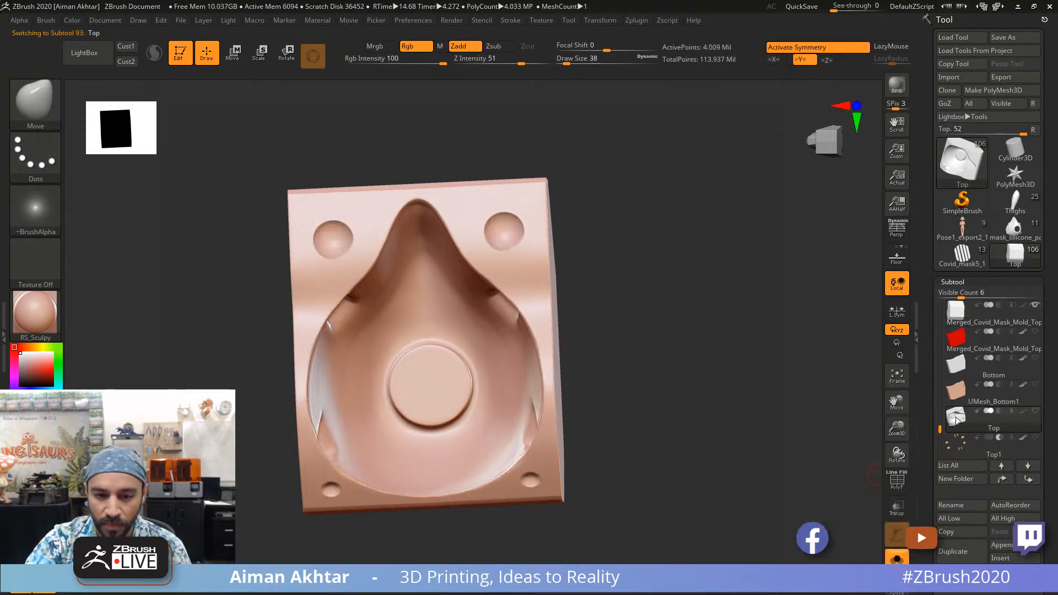
pyautogui.moveTo(630, 388); pyautogui.dragTo(621, 386)
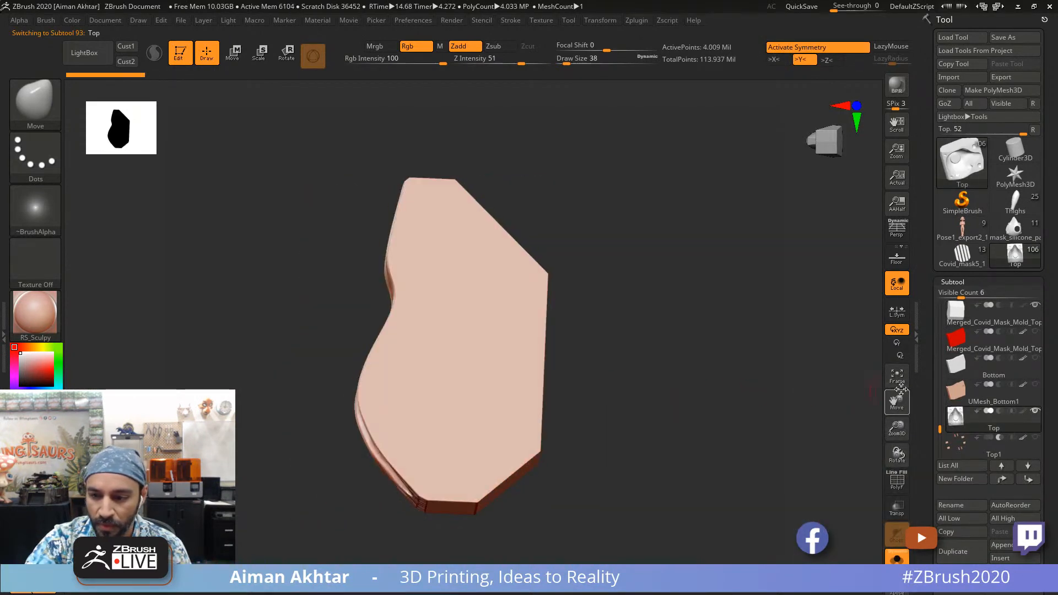
# Step: Leave Solo mode, hide Merged_Covid_Mask_Mold_Top3_29, and view the Top mold together with the mask assembly
pyautogui.moveTo(959, 417); pyautogui.dragTo(949, 473)
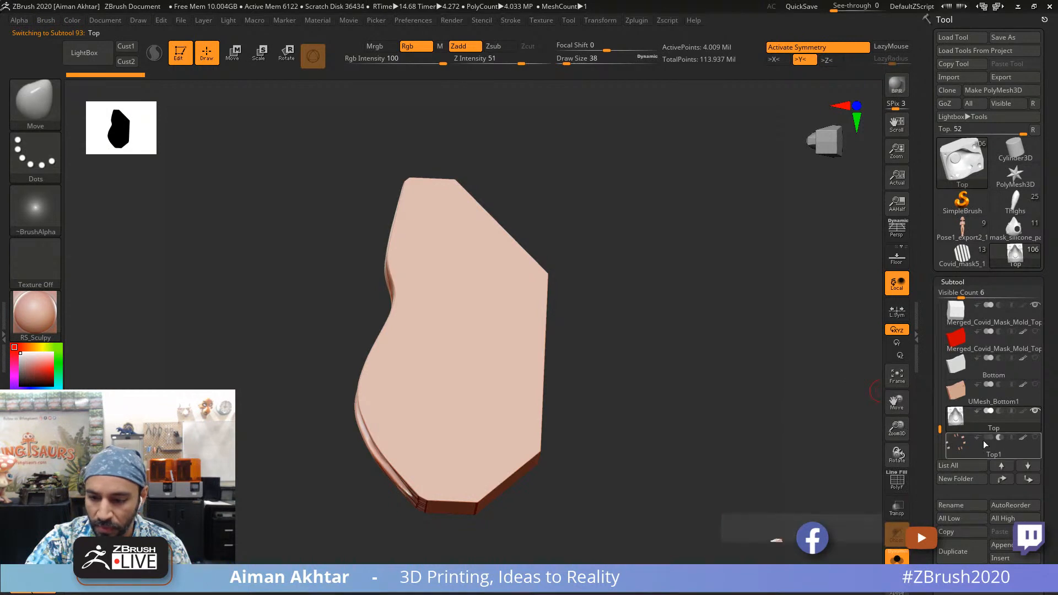
pyautogui.moveTo(1030, 322)
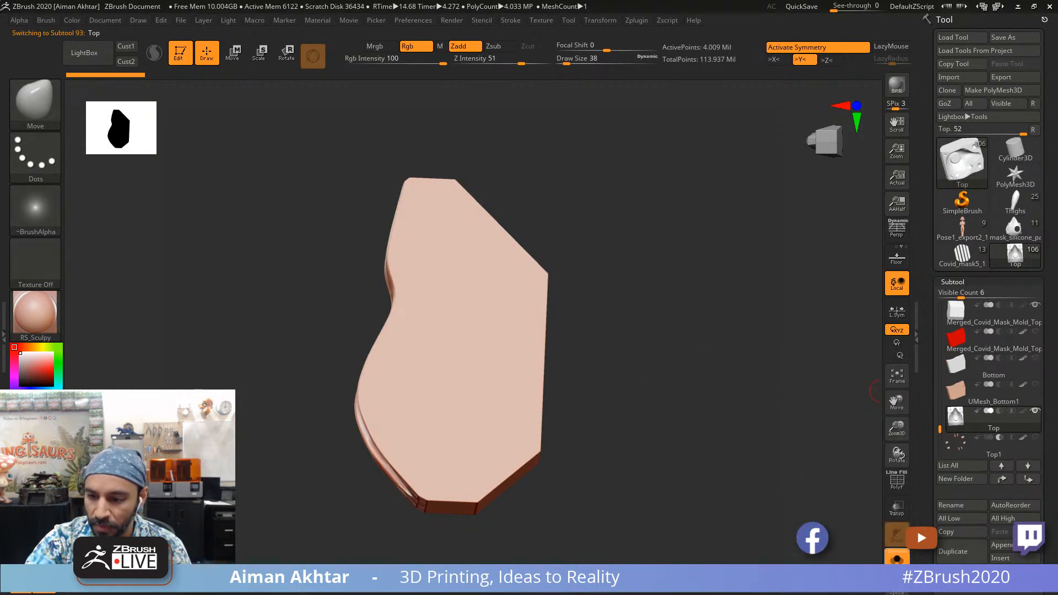
pyautogui.click(896, 560)
pyautogui.click(1034, 305)
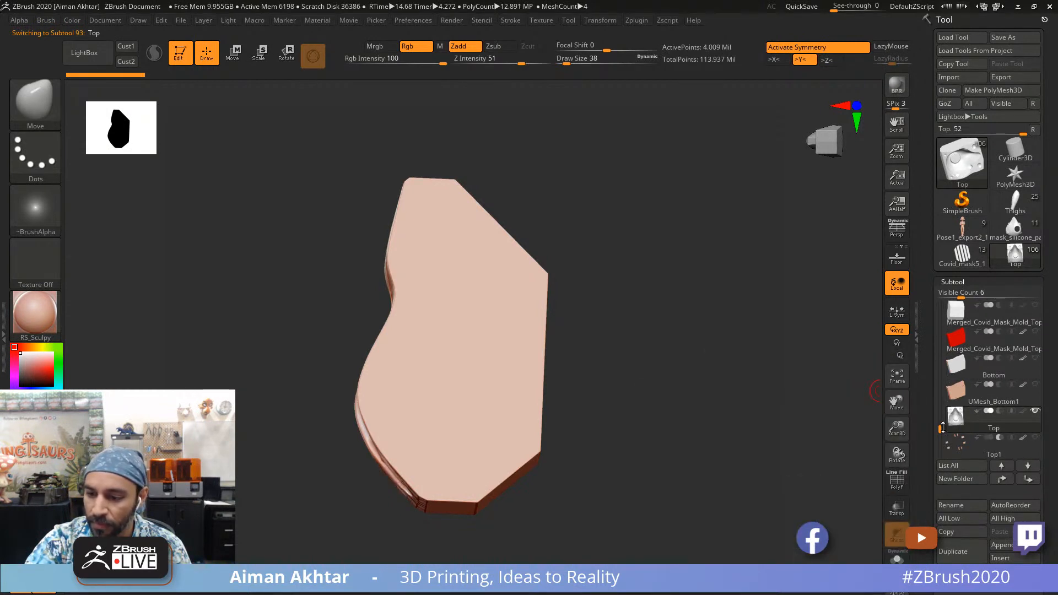
pyautogui.scroll(-3, 941, 434)
pyautogui.moveTo(793, 403); pyautogui.dragTo(754, 411)
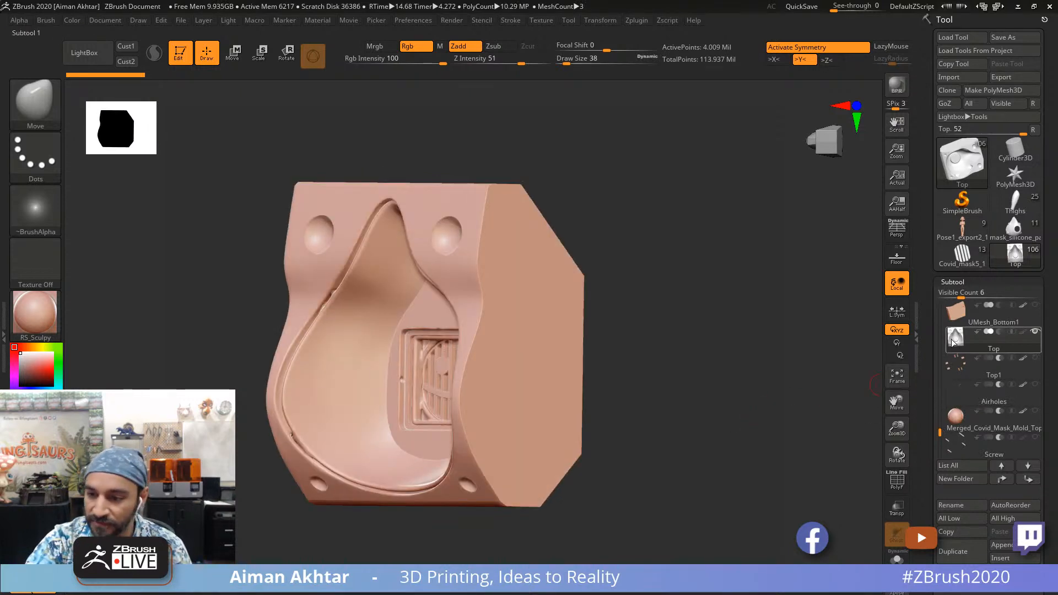
# Step: Browse the remaining subtools, make Screw active without the Top mold, and view the mask assembly from the side
pyautogui.scroll(-4, 941, 439)
pyautogui.scroll(1, 942, 439)
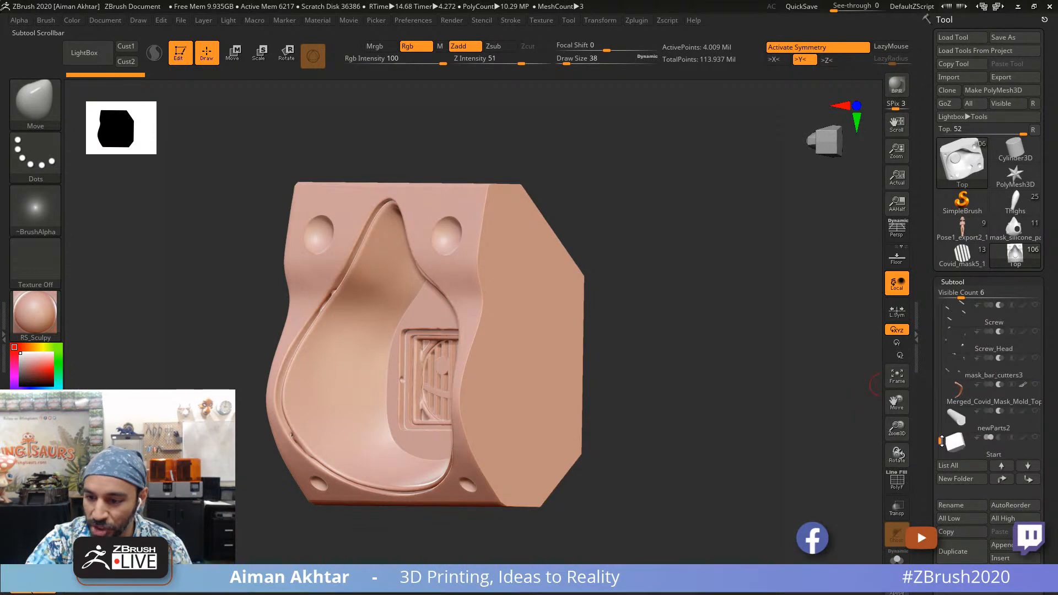
pyautogui.click(963, 368)
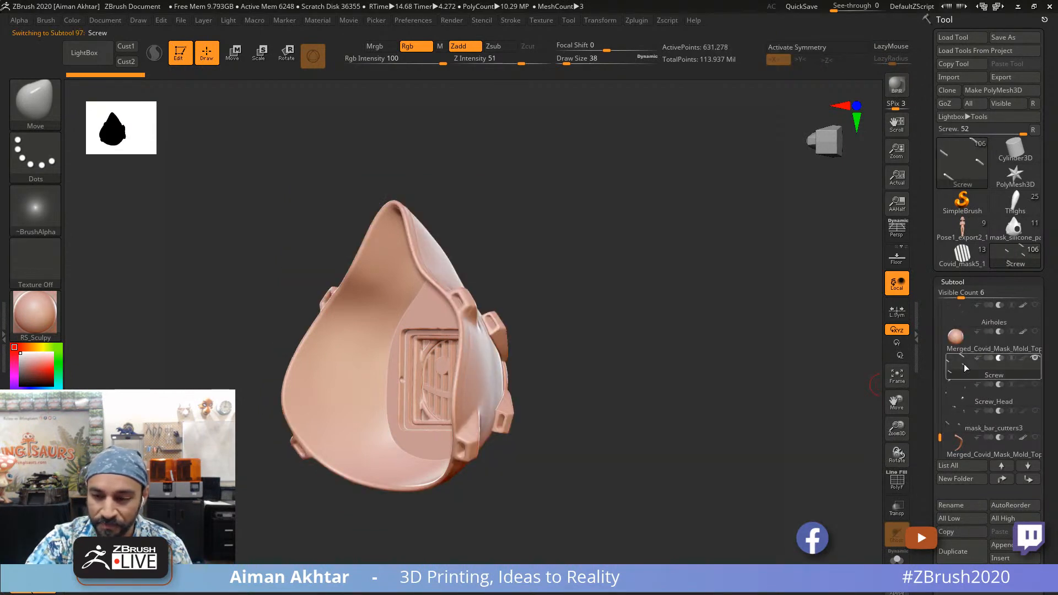
pyautogui.moveTo(573, 481); pyautogui.dragTo(572, 480)
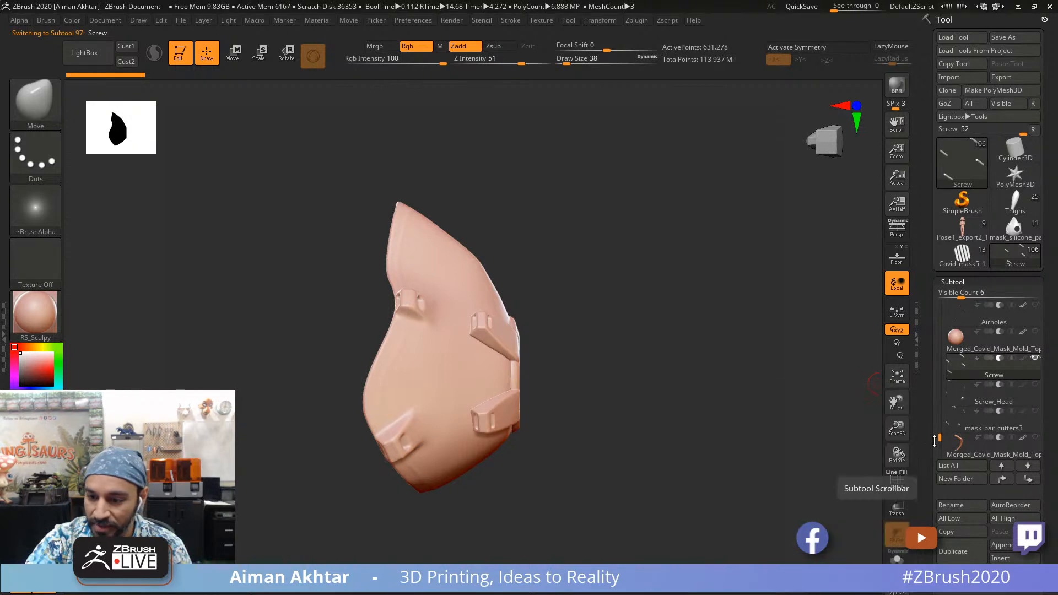
# Step: Isolate the Screw subtool, make Screw_Head active alongside it, and view the screw cylinders at an angle
pyautogui.scroll(1, 942, 435)
pyautogui.scroll(-3, 941, 435)
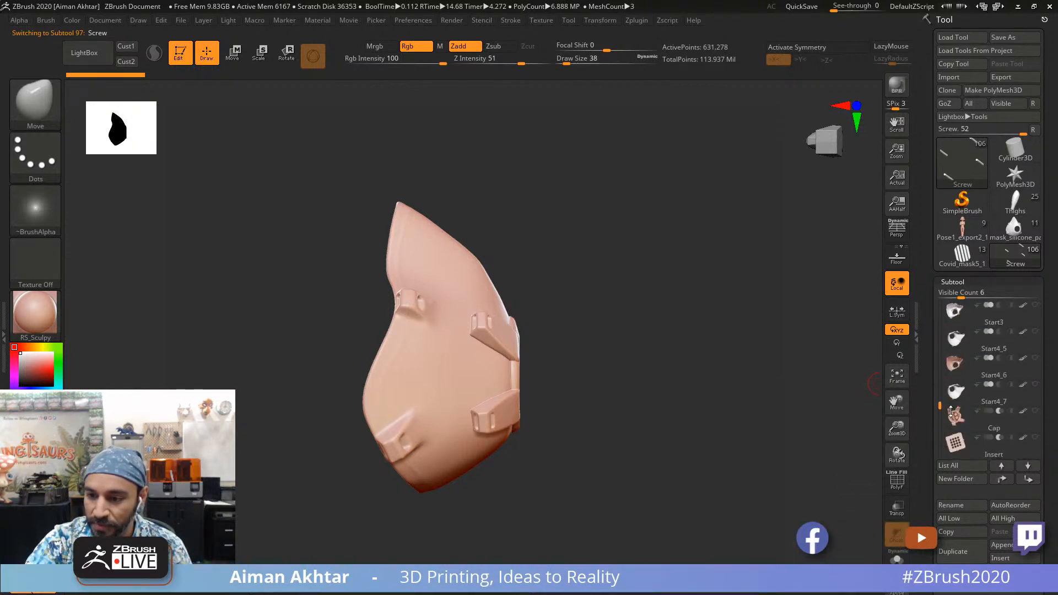
pyautogui.scroll(3, 952, 440)
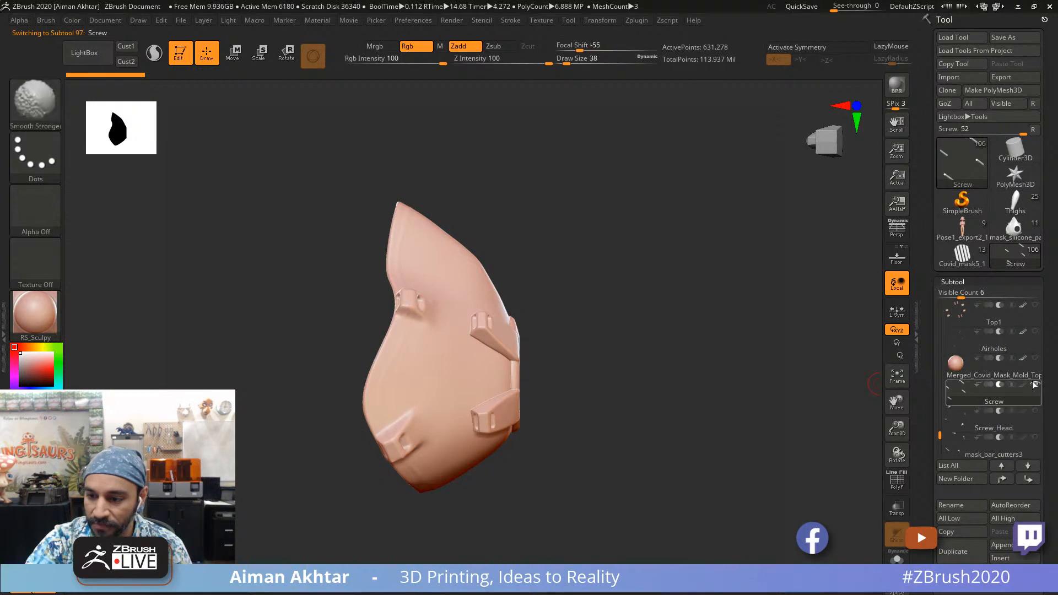
pyautogui.keyDown('shift'); pyautogui.click(1034, 387); pyautogui.keyUp('shift')
pyautogui.moveTo(656, 448)
pyautogui.mouseDown()
pyautogui.moveTo(692, 453)
pyautogui.moveTo(693, 464)
pyautogui.mouseUp()
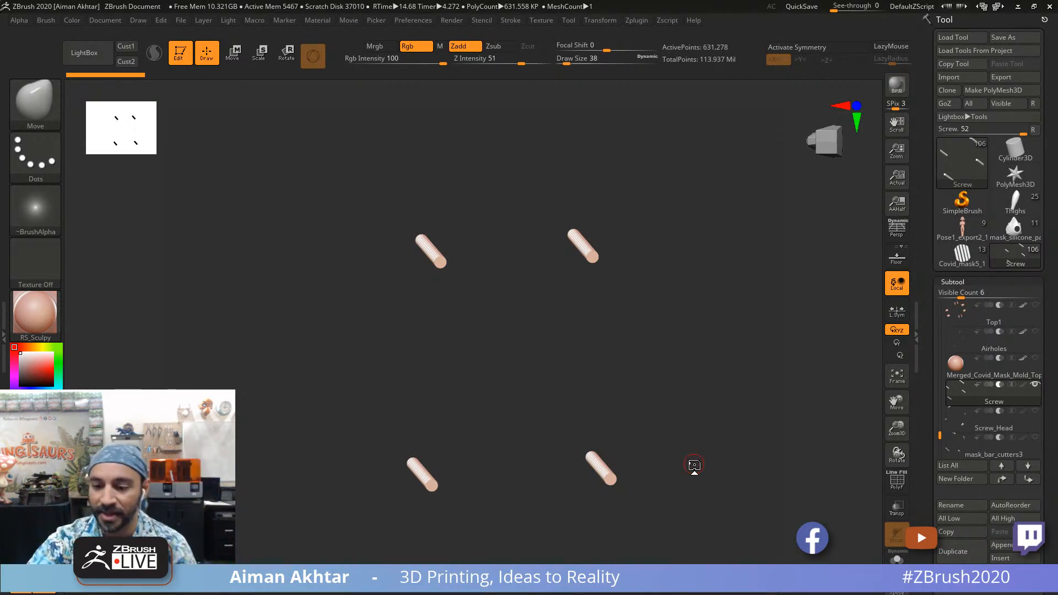
pyautogui.click(954, 421)
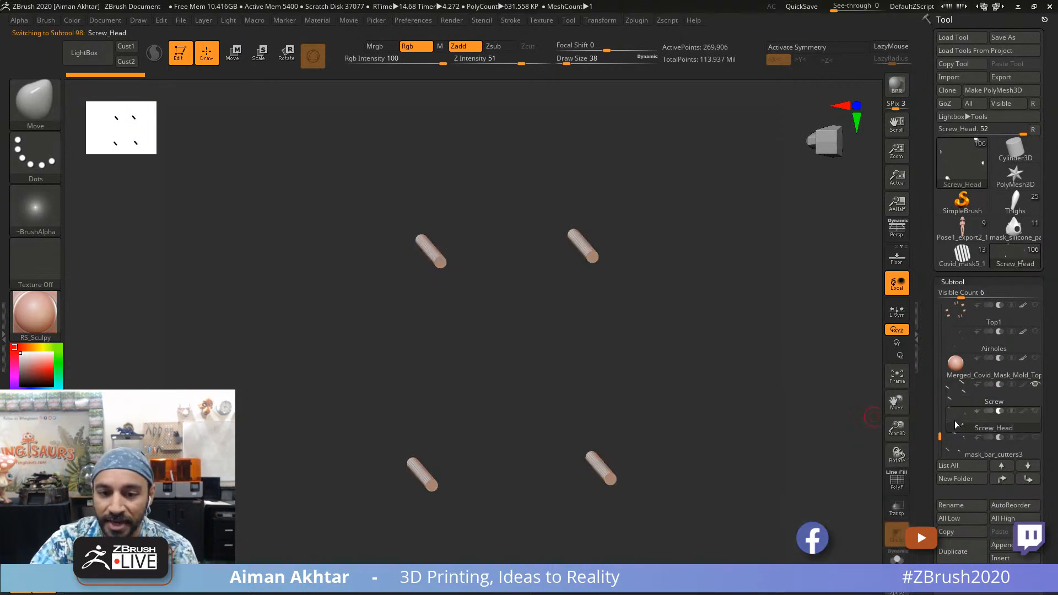
pyautogui.moveTo(645, 427); pyautogui.dragTo(671, 433)
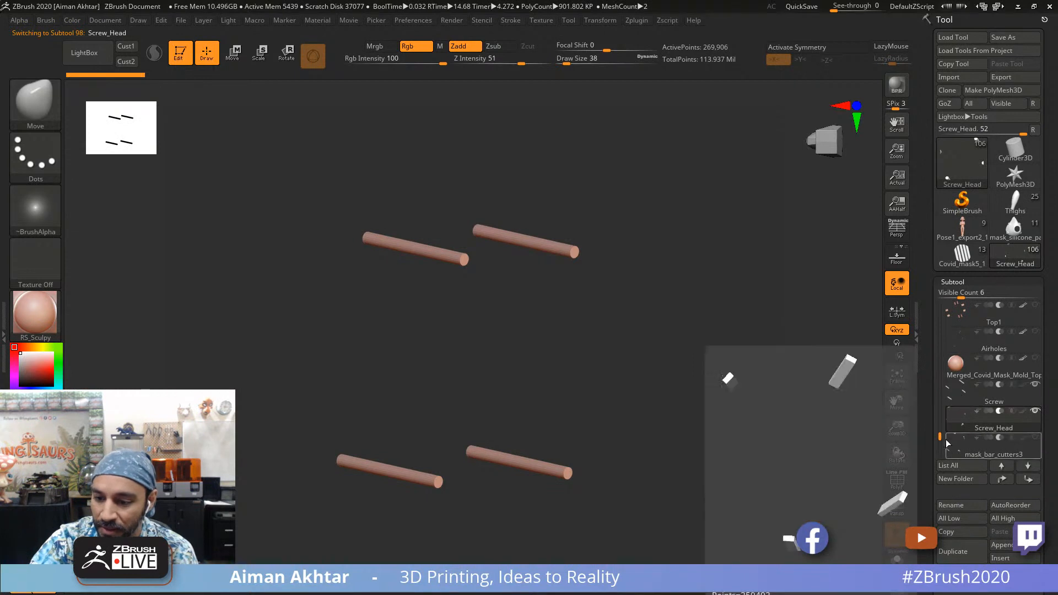
# Step: Show the UMesh_Bottom1 and Bottom mold subtools together, with Bottom active, and view their raised mask form
pyautogui.moveTo(940, 437); pyautogui.dragTo(940, 431)
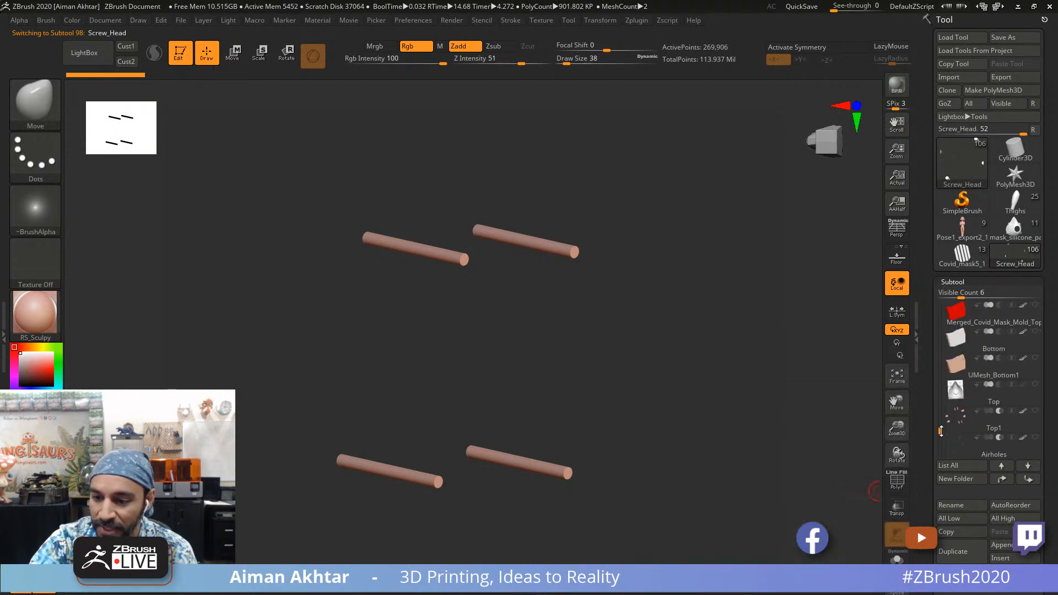
pyautogui.click(963, 368)
pyautogui.click(950, 336)
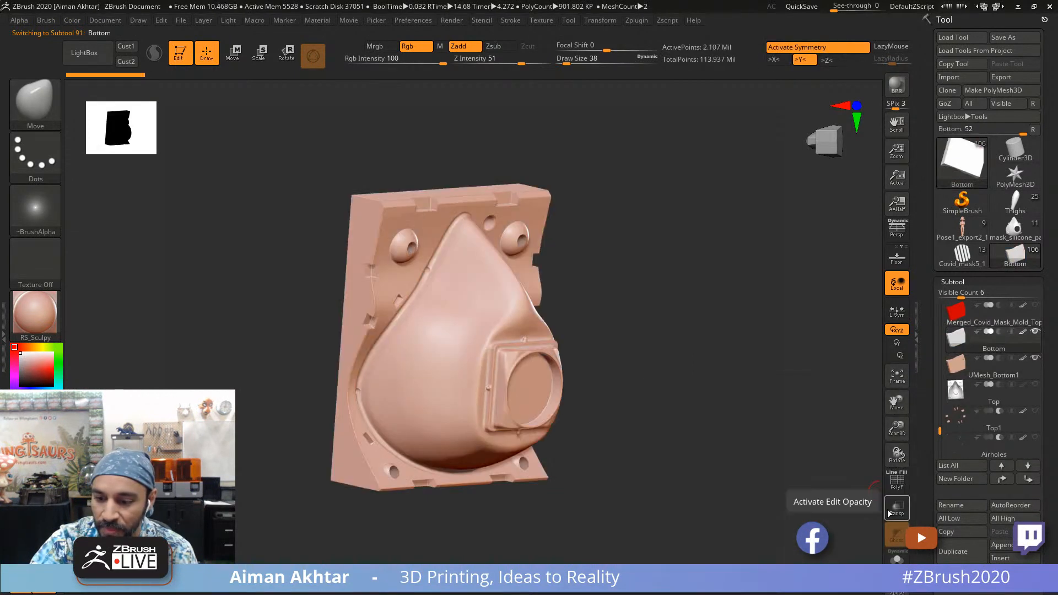
pyautogui.moveTo(708, 506)
pyautogui.mouseDown()
pyautogui.moveTo(740, 505)
pyautogui.moveTo(711, 498)
pyautogui.mouseUp()
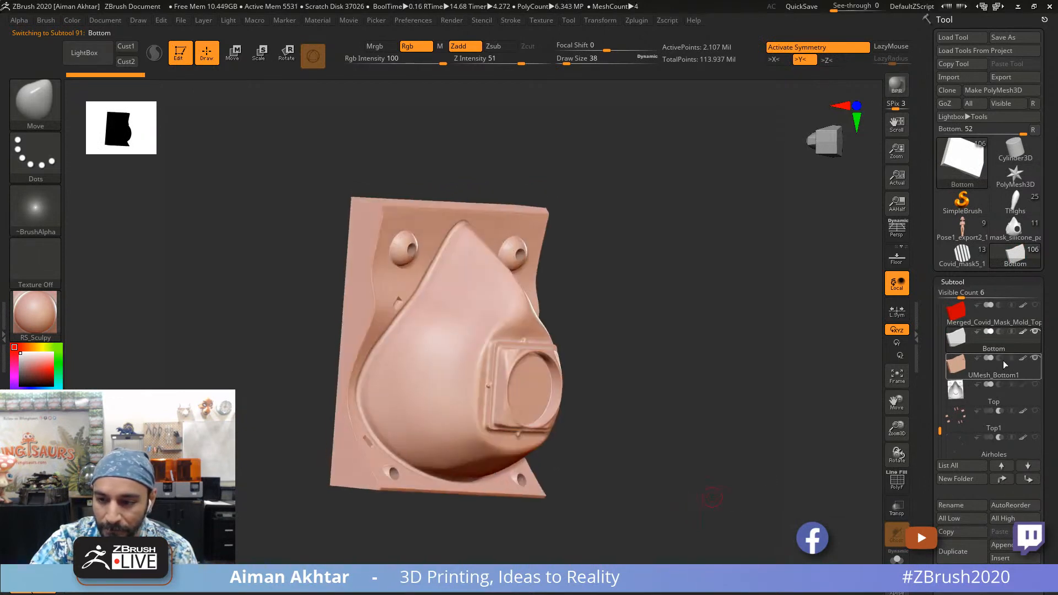
# Step: Switch to UMesh_Bottom1 without Bottom, frame it, and inspect its mask-shaped face and the holes through its flat back
pyautogui.click(951, 367)
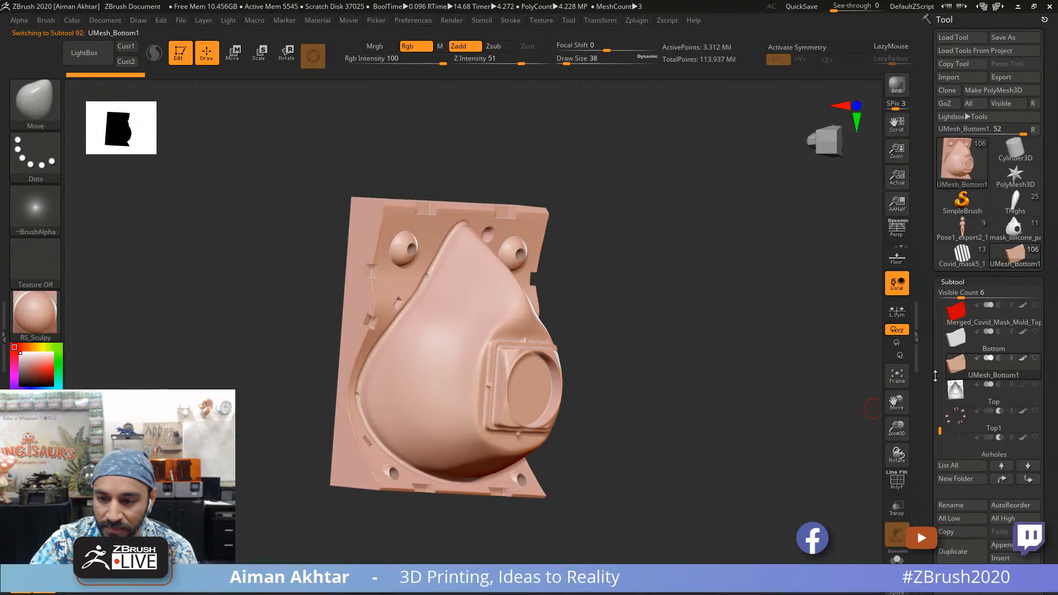
pyautogui.keyDown('shift'); pyautogui.moveTo(832, 419); pyautogui.dragTo(774, 489); pyautogui.keyUp('shift')
pyautogui.press('f')
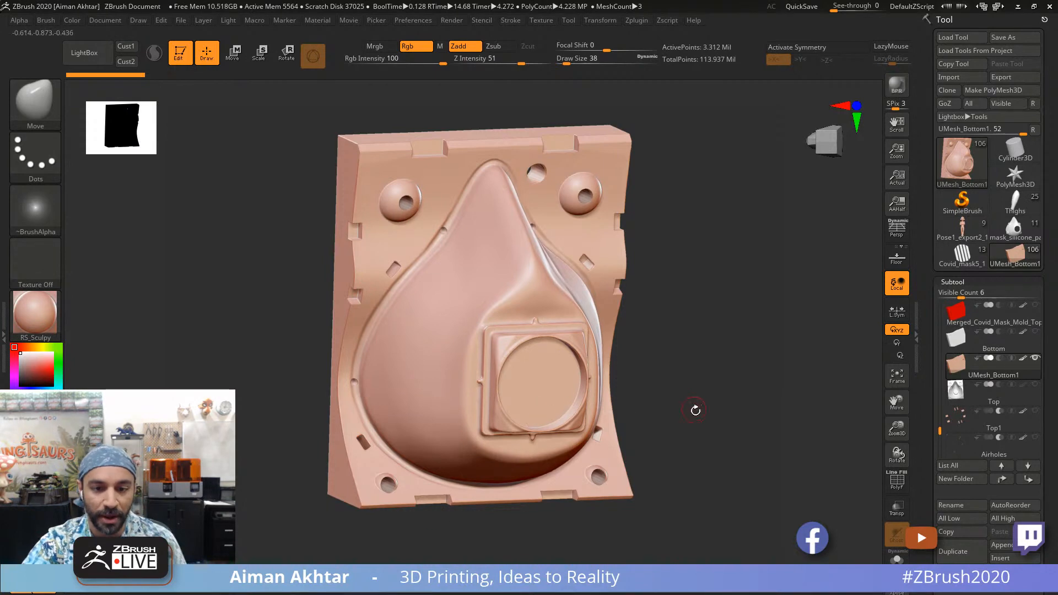
pyautogui.moveTo(695, 410); pyautogui.dragTo(608, 221)
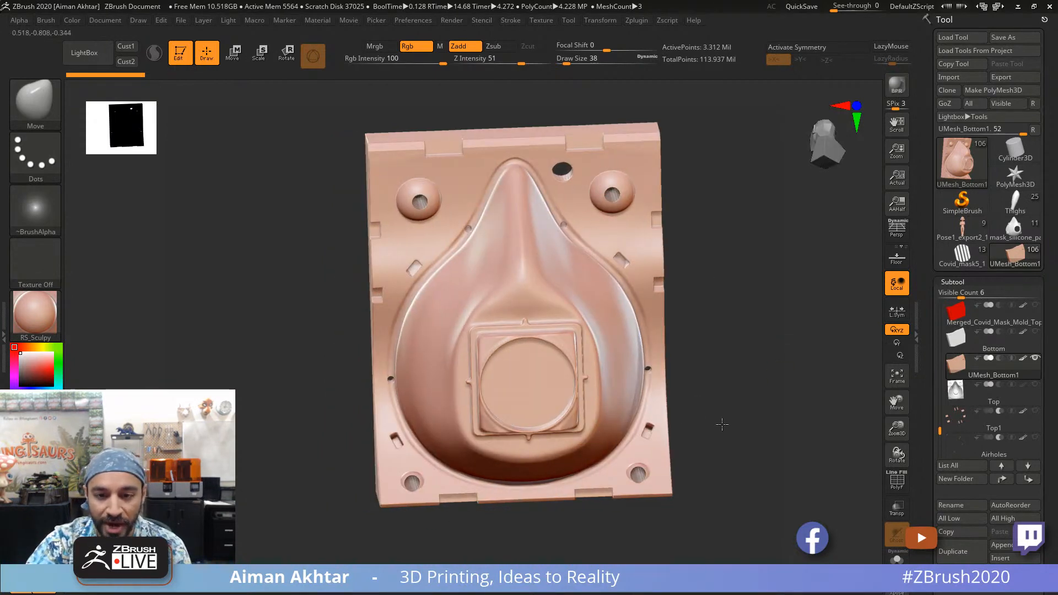
pyautogui.moveTo(721, 424); pyautogui.dragTo(437, 314)
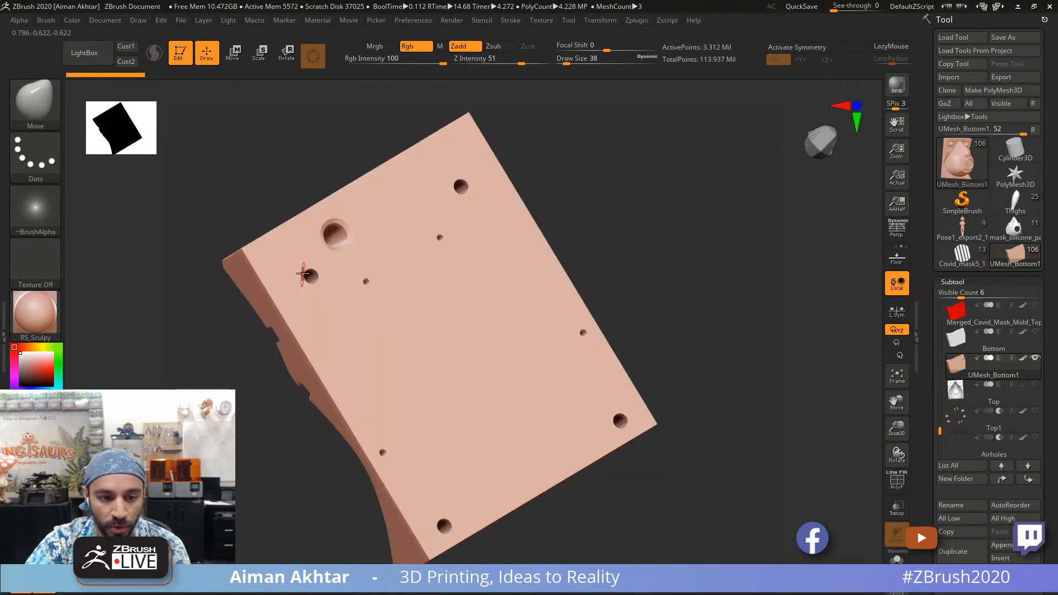
pyautogui.click(364, 283)
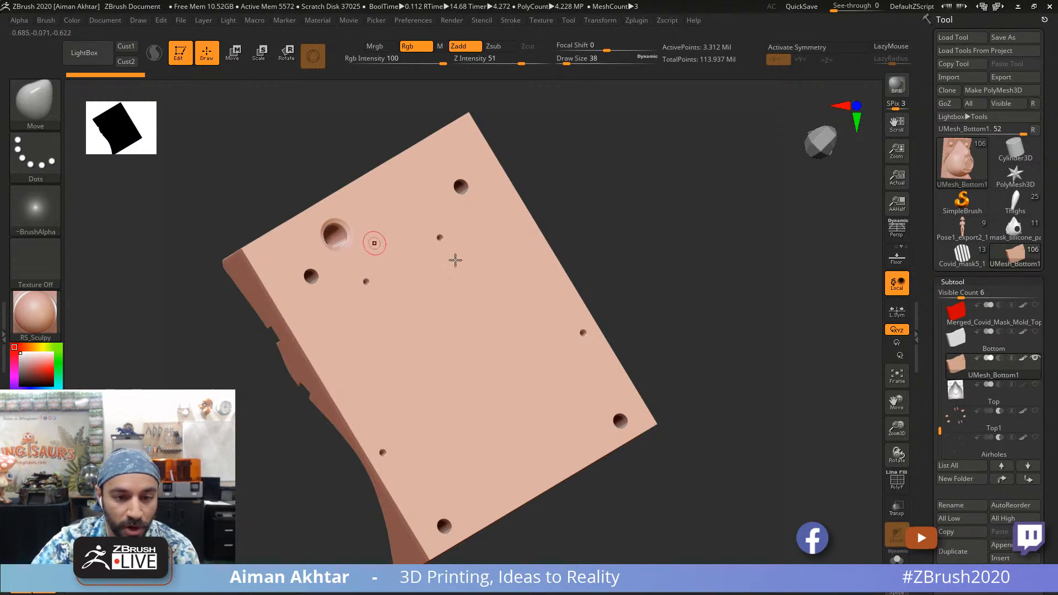
pyautogui.moveTo(614, 264); pyautogui.dragTo(611, 267)
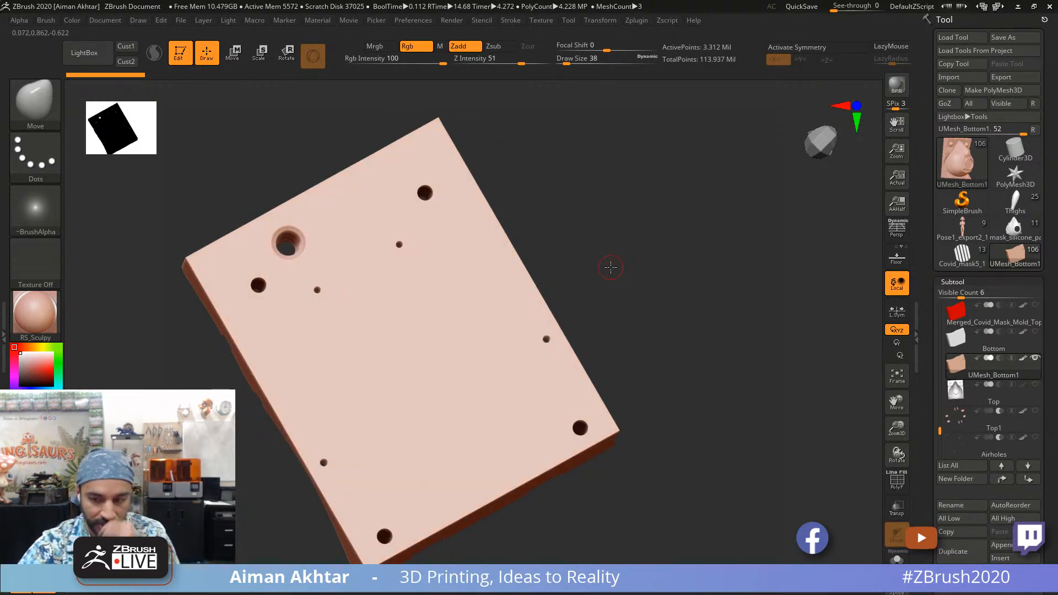
# Step: Step through UMesh_Bottom4 and UMesh_Top2, make UMesh_Bottom3 active, and view the mold cavity with the screws in place
pyautogui.moveTo(940, 430); pyautogui.dragTo(941, 451)
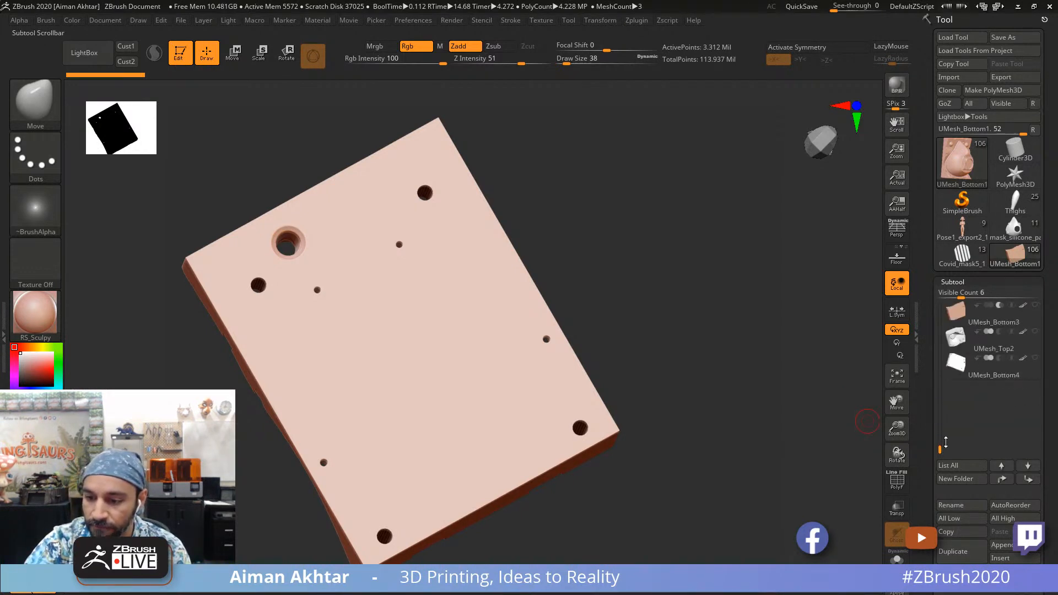
pyautogui.click(957, 365)
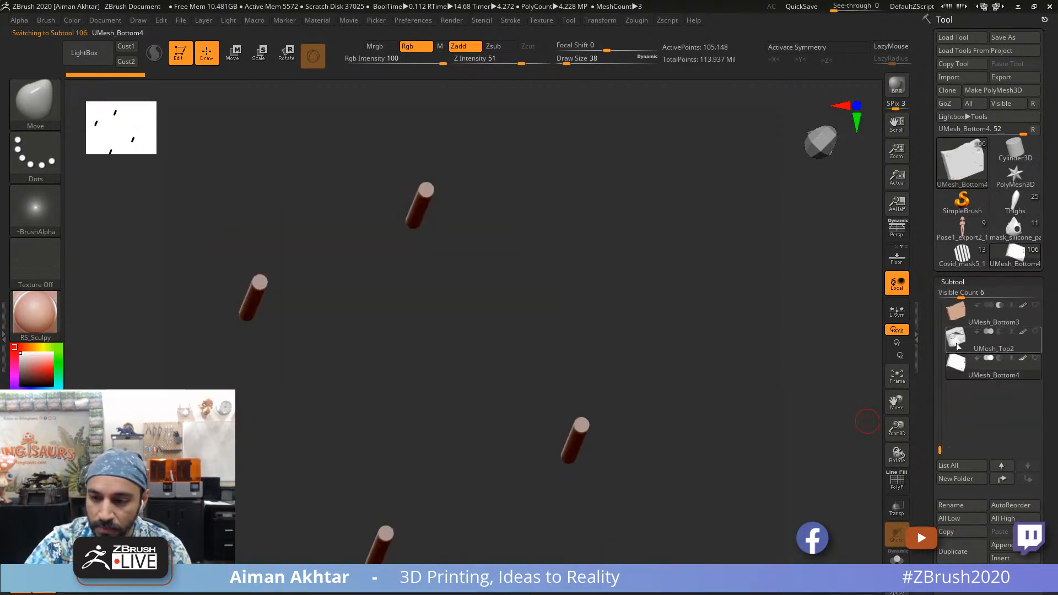
pyautogui.click(956, 342)
pyautogui.click(957, 311)
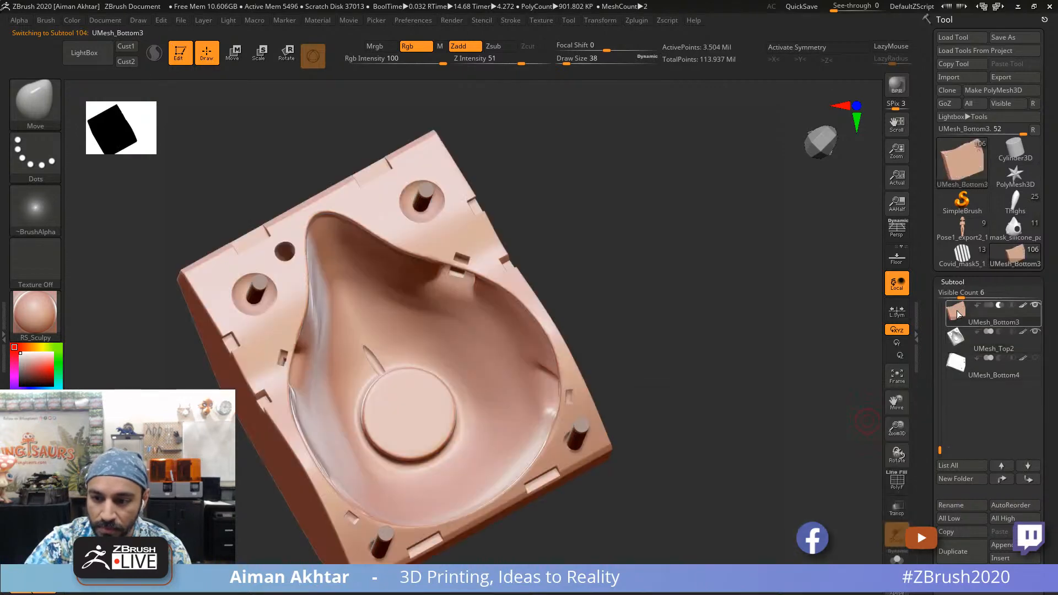
pyautogui.moveTo(751, 380); pyautogui.dragTo(950, 321)
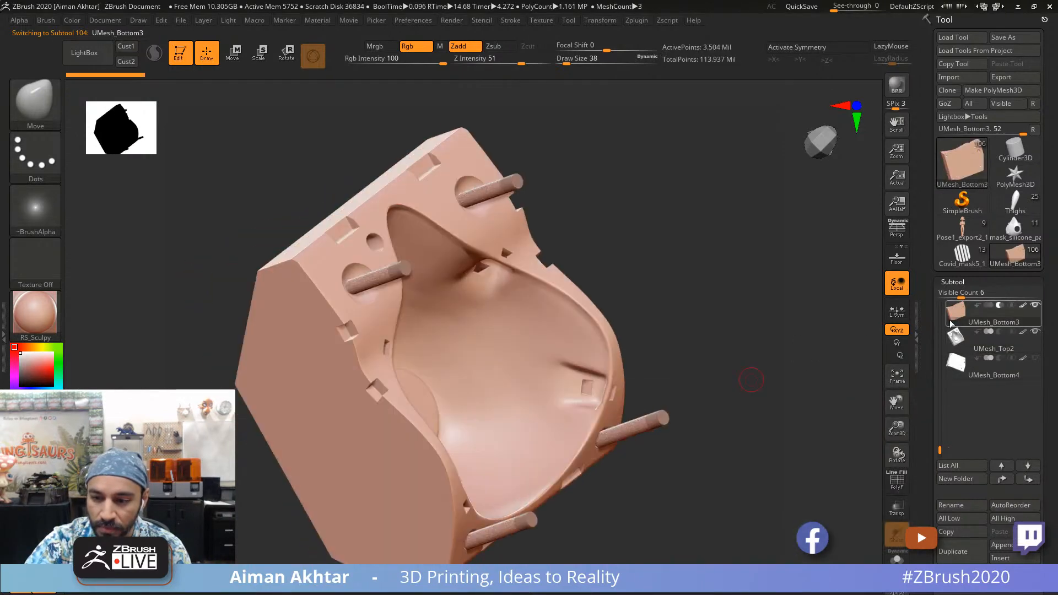
# Step: Switch to UMesh_Top2 and examine its hexagonal recesses, protruding screws and mask cavity from several angles
pyautogui.click(958, 347)
pyautogui.moveTo(778, 472); pyautogui.dragTo(692, 419)
pyautogui.moveTo(739, 465)
pyautogui.mouseDown()
pyautogui.moveTo(715, 402)
pyautogui.moveTo(719, 315)
pyautogui.mouseUp()
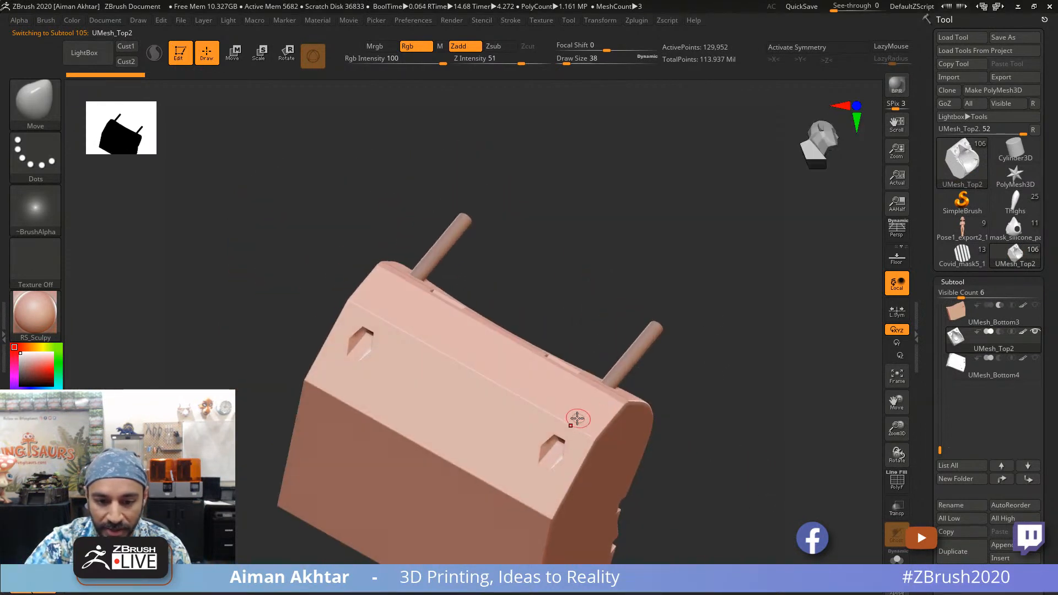
pyautogui.moveTo(714, 409)
pyautogui.mouseDown()
pyautogui.moveTo(716, 396)
pyautogui.moveTo(582, 422)
pyautogui.mouseUp()
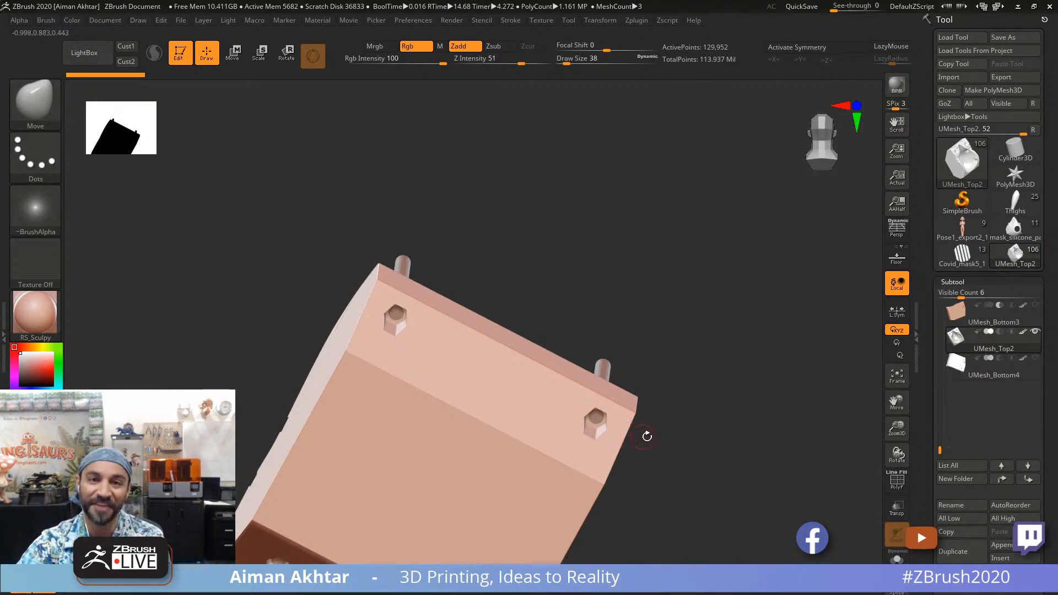
pyautogui.moveTo(661, 438); pyautogui.dragTo(670, 505)
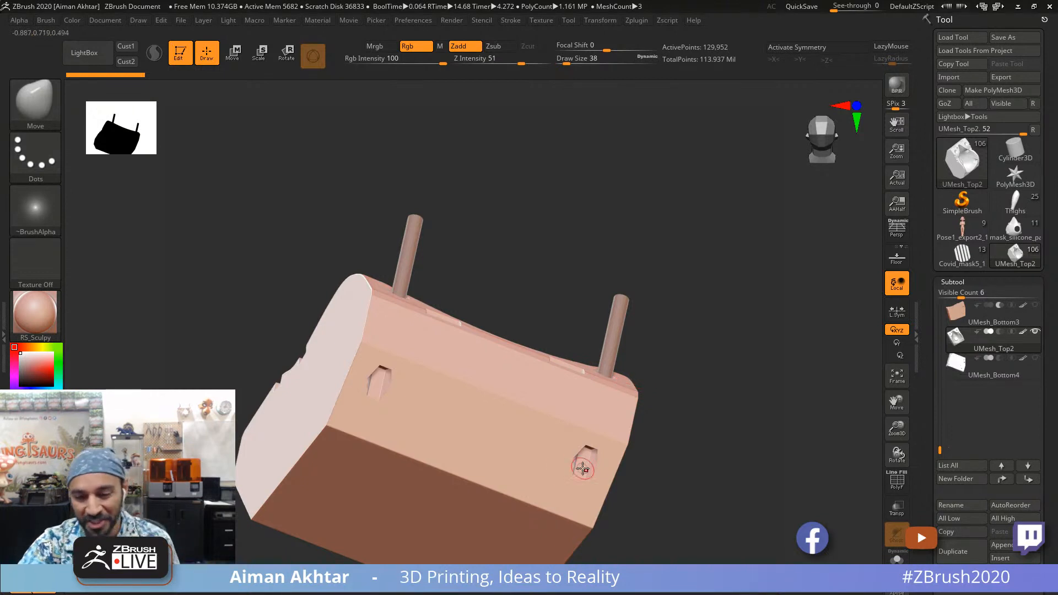
pyautogui.moveTo(738, 485); pyautogui.dragTo(727, 514)
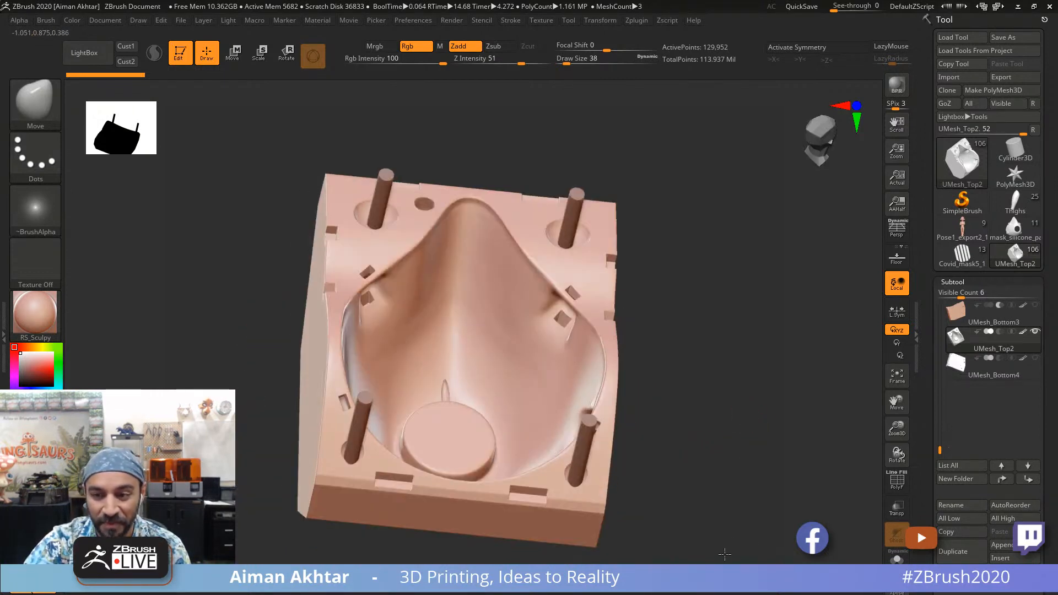
# Step: Switch to the 11-subtool mask tool and view mask_silicone_part1 from the inside
pyautogui.click(1008, 250)
pyautogui.click(1015, 232)
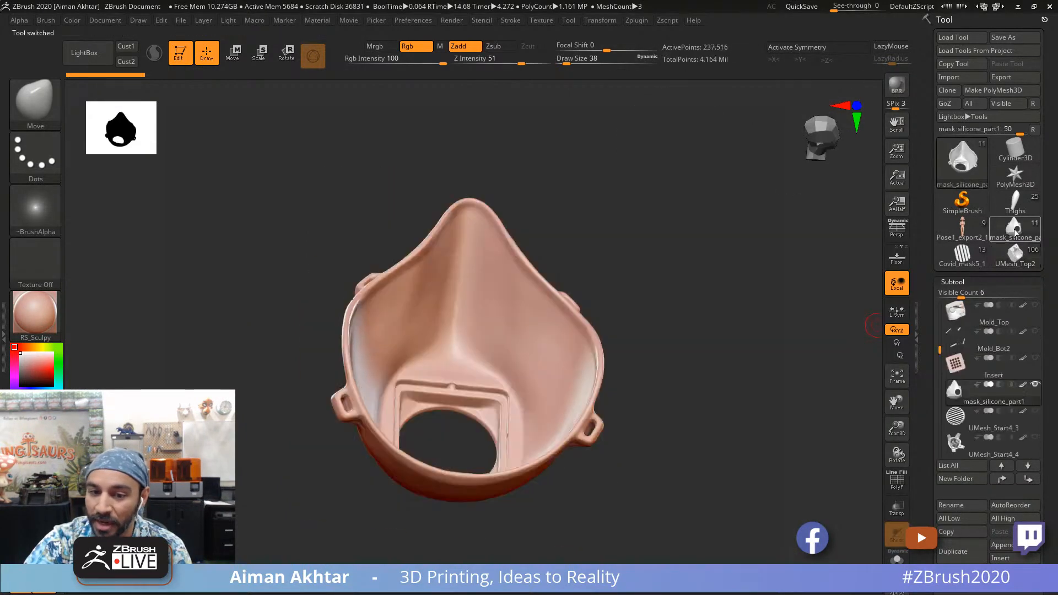
pyautogui.keyDown('shift'); pyautogui.moveTo(737, 382); pyautogui.dragTo(752, 443); pyautogui.keyUp('shift')
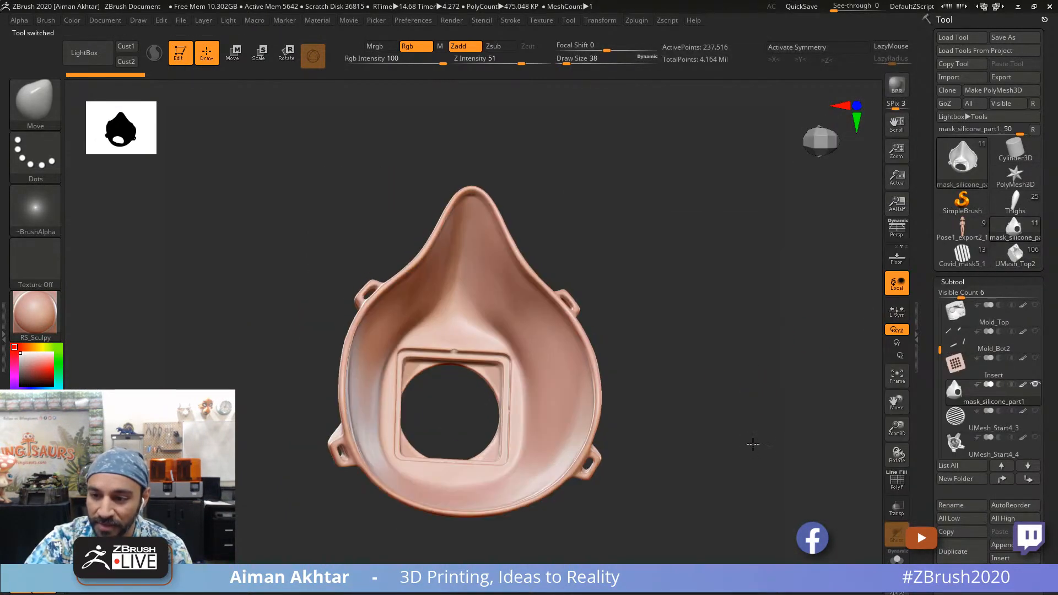
# Step: Show Mold_Bot together with Mold_Top and view the closed mold's parting line from the side
pyautogui.moveTo(943, 339); pyautogui.dragTo(945, 319)
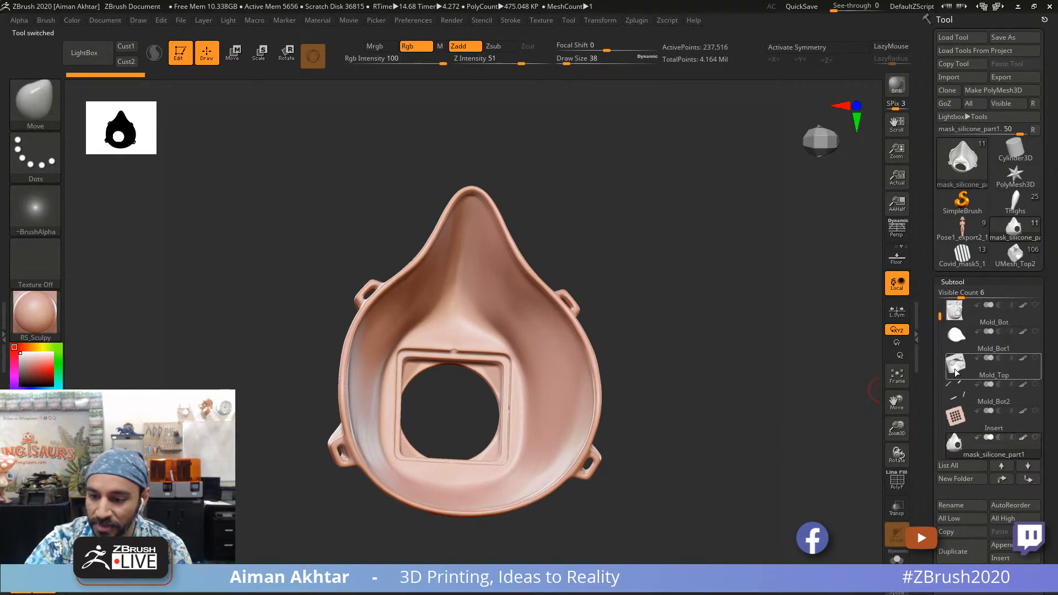
pyautogui.click(956, 312)
pyautogui.moveTo(803, 373)
pyautogui.mouseDown()
pyautogui.moveTo(685, 385)
pyautogui.moveTo(710, 477)
pyautogui.moveTo(572, 488)
pyautogui.mouseUp()
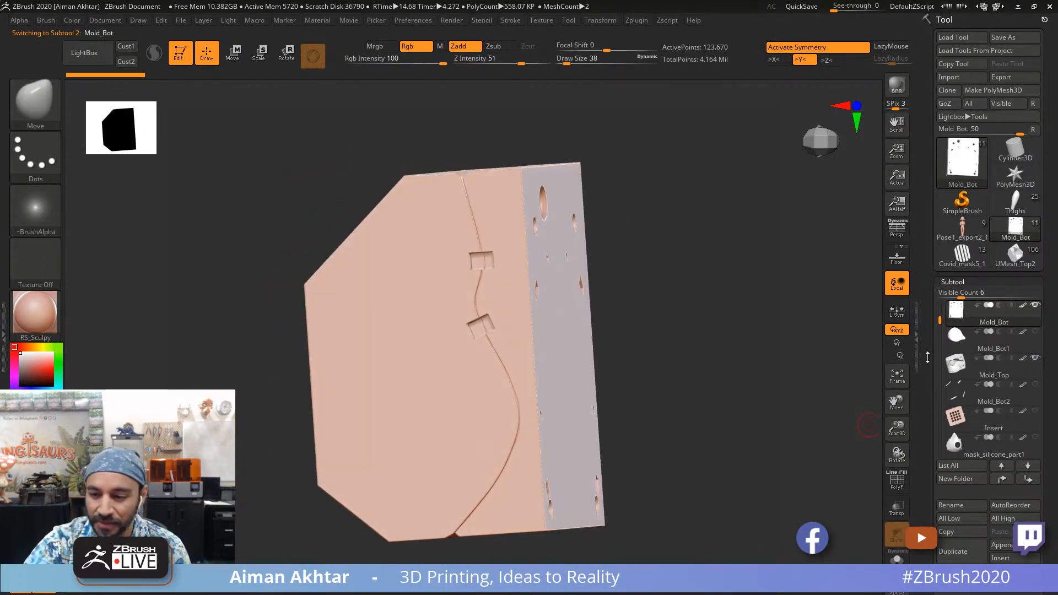
# Step: Switch to Mold_Top on its own, inspect its cavity and registration features, and preview the Mold_Bot1 subtool
pyautogui.click(957, 365)
pyautogui.moveTo(795, 395); pyautogui.dragTo(709, 411)
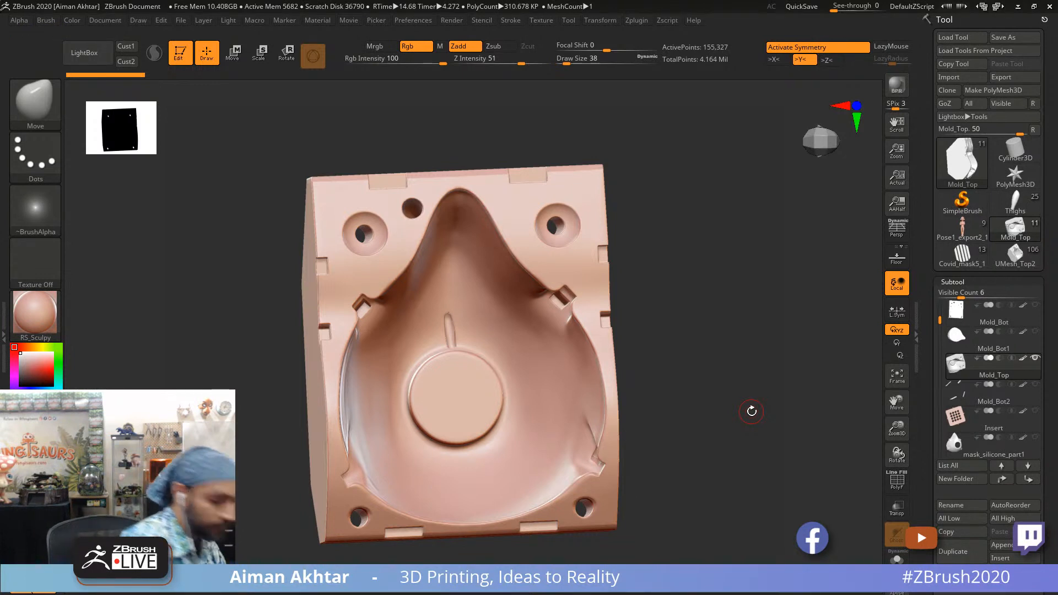
pyautogui.moveTo(769, 445)
pyautogui.mouseDown()
pyautogui.moveTo(746, 449)
pyautogui.moveTo(769, 439)
pyautogui.moveTo(788, 453)
pyautogui.mouseUp()
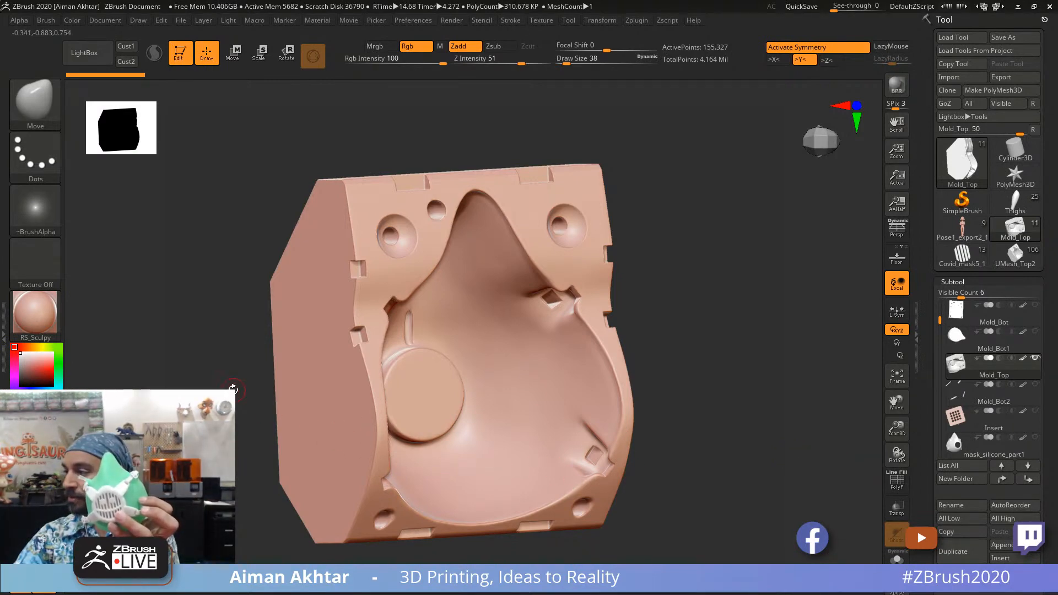
pyautogui.moveTo(234, 391)
pyautogui.mouseDown()
pyautogui.moveTo(259, 380)
pyautogui.moveTo(223, 393)
pyautogui.mouseUp()
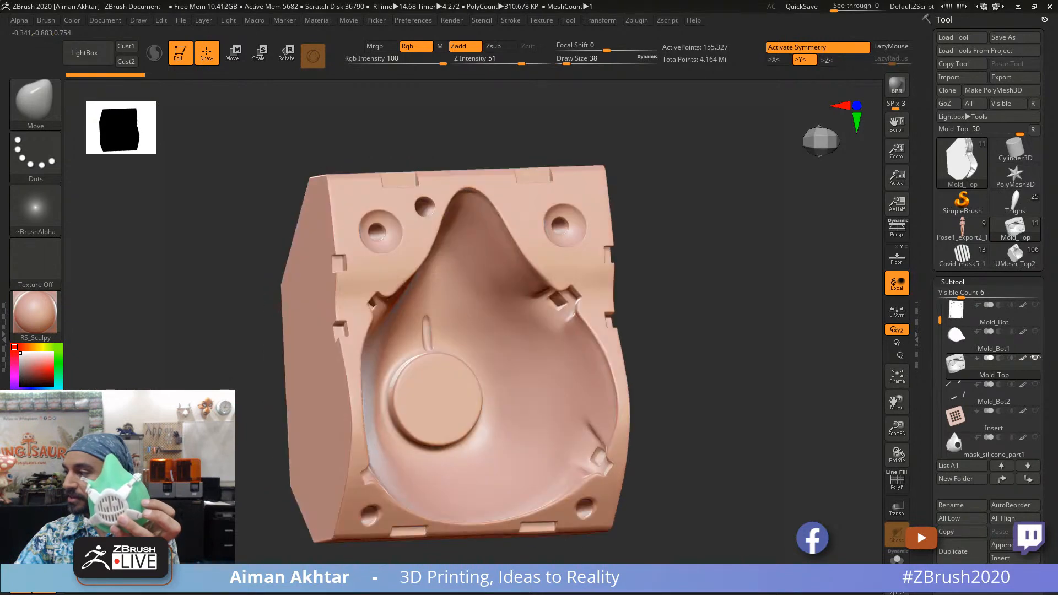
pyautogui.moveTo(954, 336)
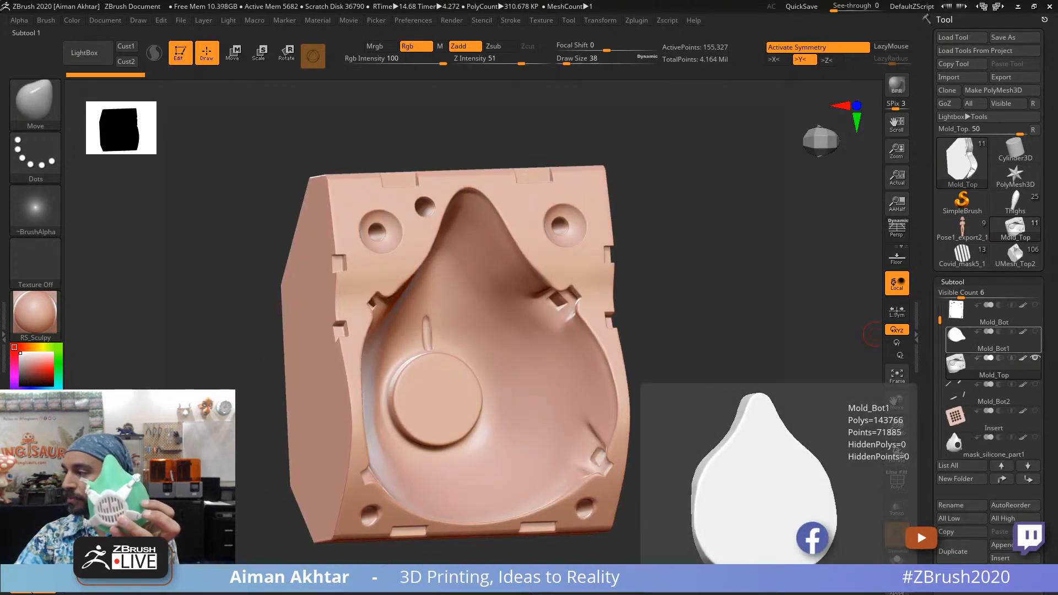
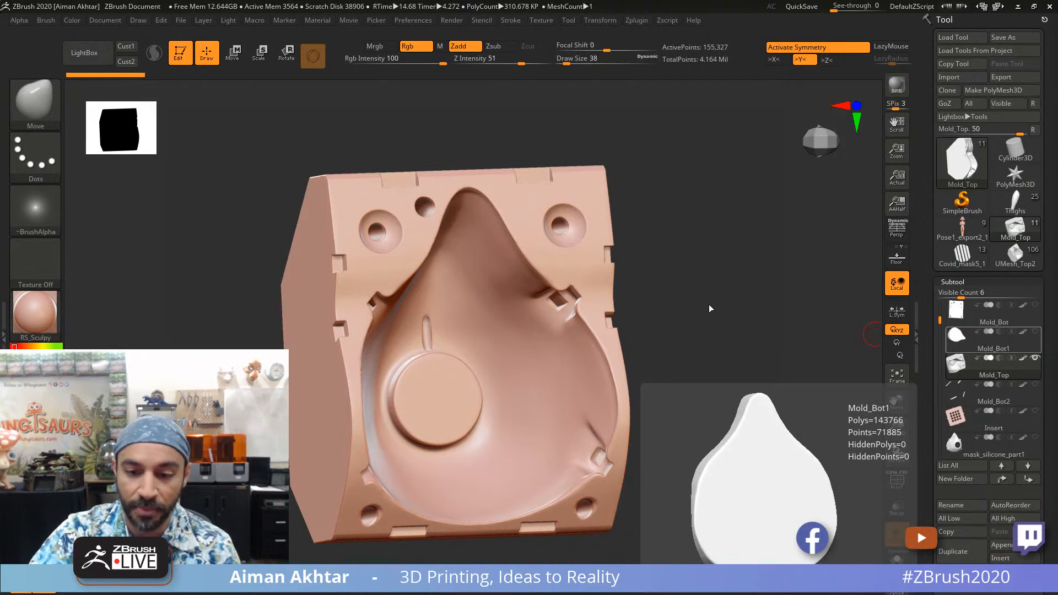
pyautogui.moveTo(710, 309); pyautogui.dragTo(707, 305)
# Step: Browse to the end of the subtool list and show the UMesh_Start4_5 grille without the mold
pyautogui.moveTo(939, 321); pyautogui.dragTo(939, 348)
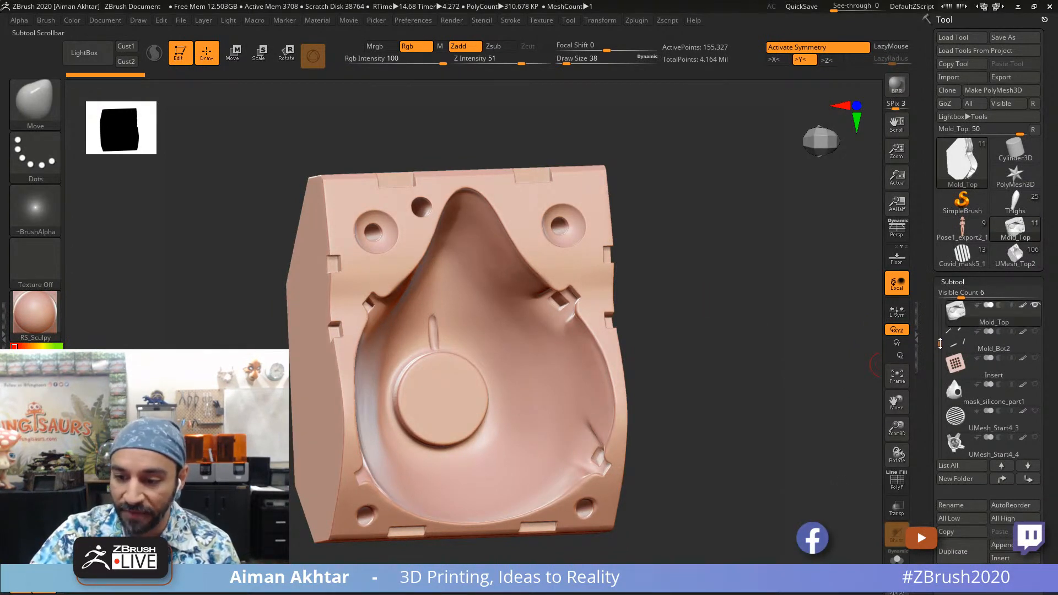
pyautogui.moveTo(795, 365); pyautogui.dragTo(940, 402)
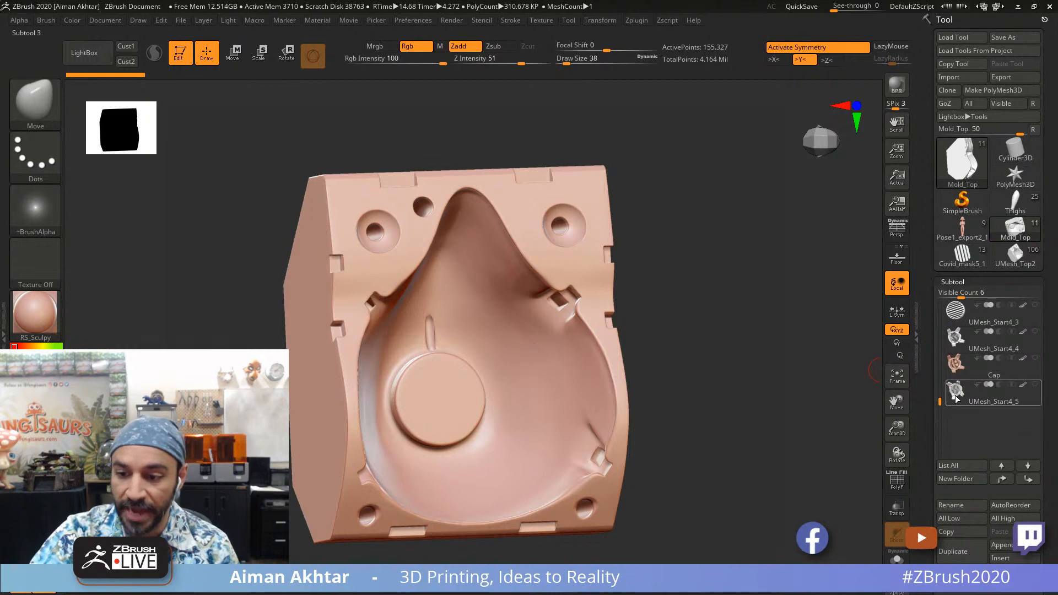
pyautogui.click(955, 398)
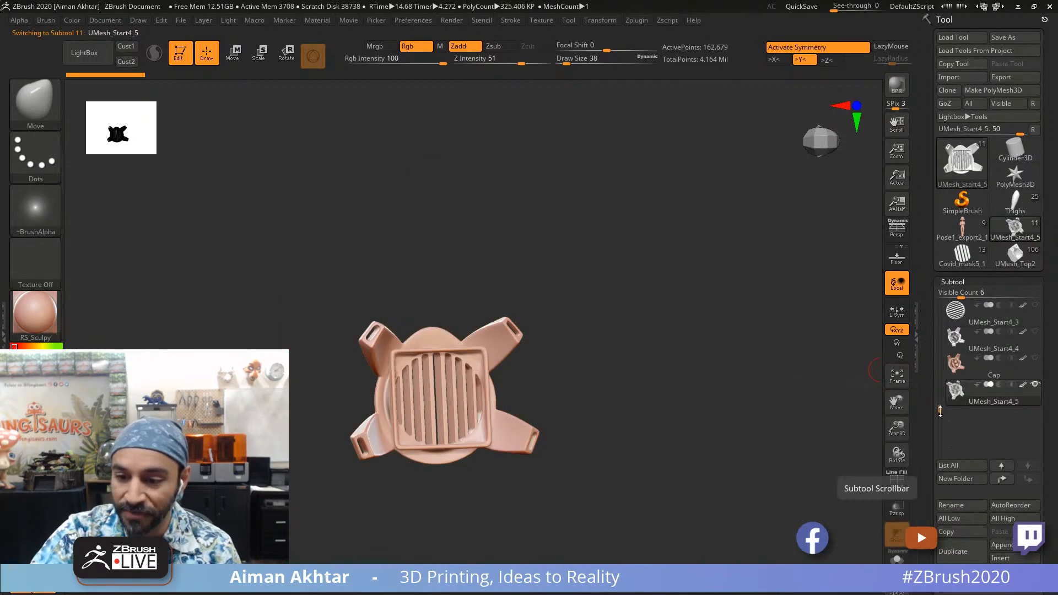
# Step: Make mask_silicone_part1 active with the grille still shown and view the assembled mask from a front angle
pyautogui.moveTo(940, 411); pyautogui.dragTo(952, 372)
pyautogui.moveTo(804, 402); pyautogui.dragTo(926, 370)
pyautogui.click(964, 343)
pyautogui.moveTo(650, 408); pyautogui.dragTo(629, 421)
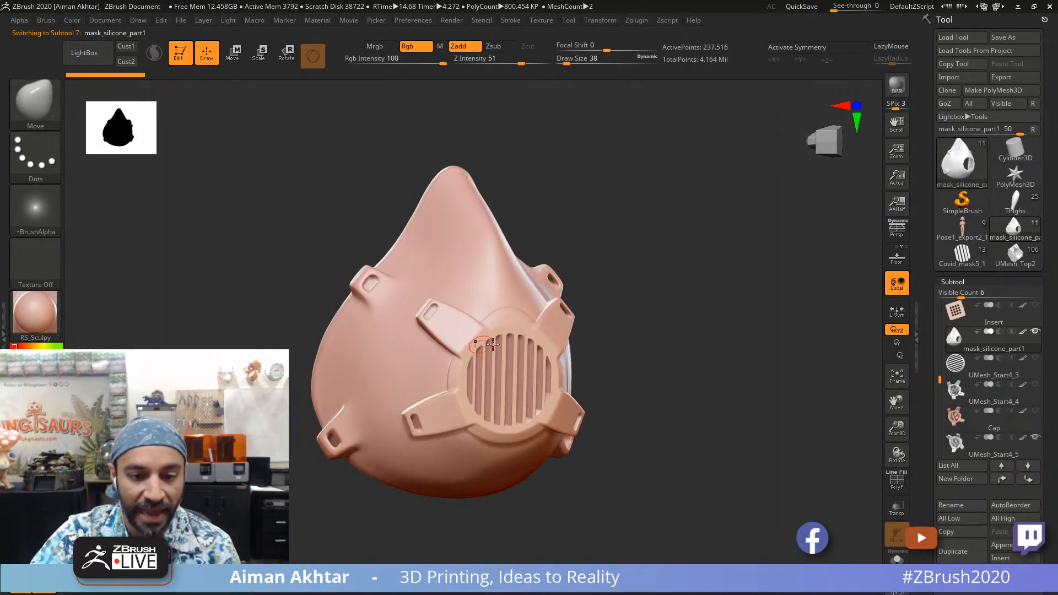
# Step: Inspect the assembled mask from side and front, making the UMesh_Start4_5 grille active and then mask_silicone_part1 again
pyautogui.moveTo(646, 358); pyautogui.dragTo(680, 365)
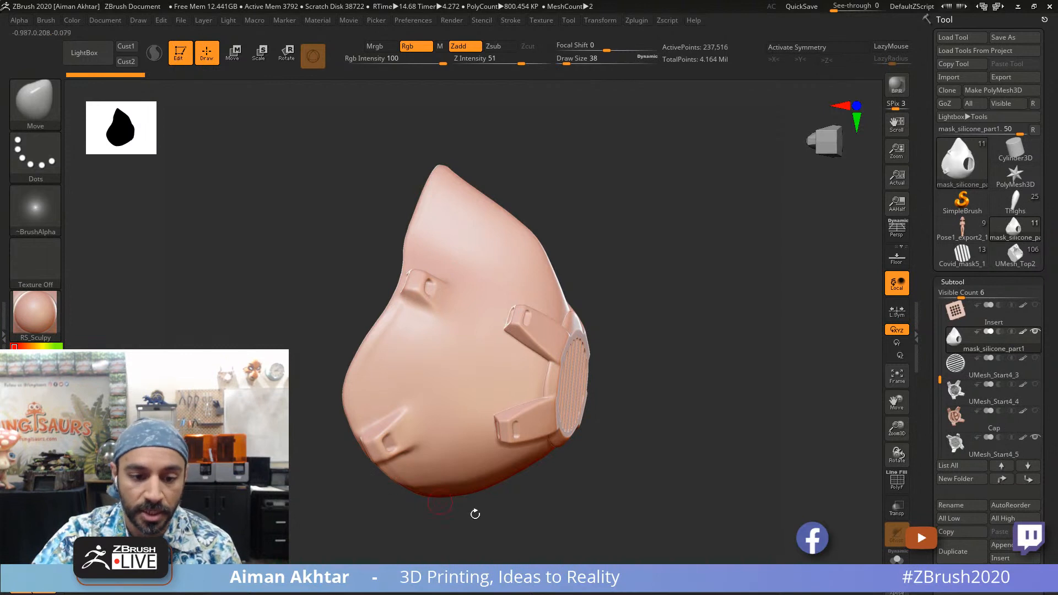
pyautogui.moveTo(579, 227); pyautogui.dragTo(517, 224)
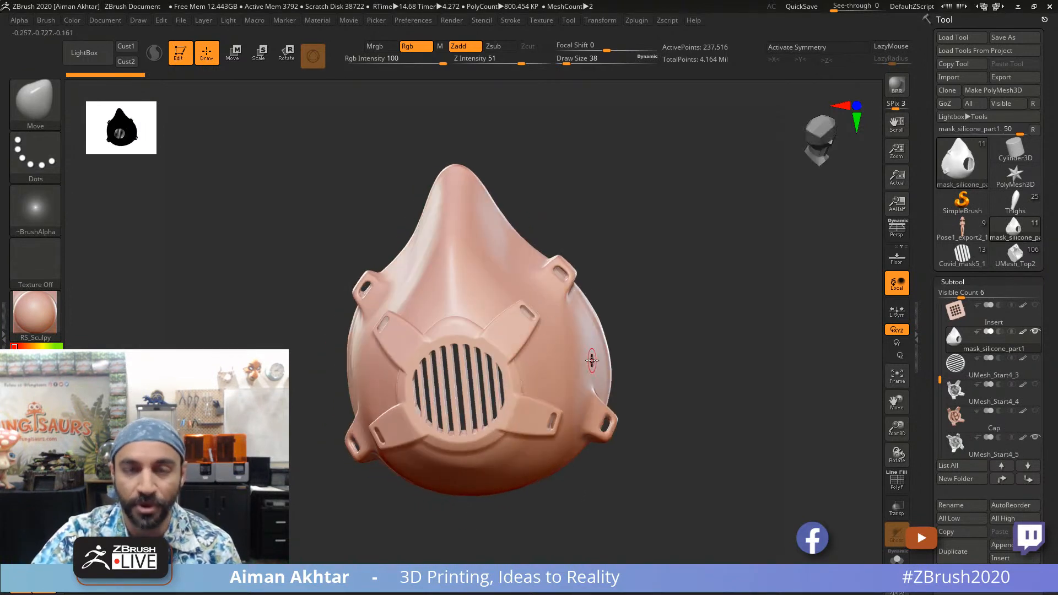
pyautogui.keyDown('alt'); pyautogui.click(473, 329); pyautogui.keyUp('alt')
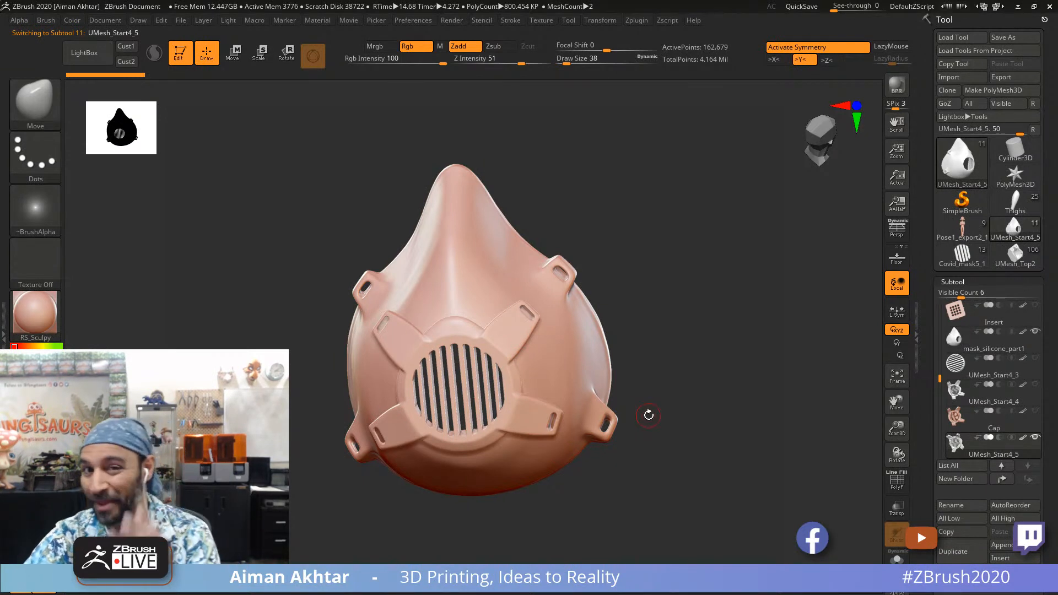
pyautogui.moveTo(788, 413); pyautogui.dragTo(398, 274)
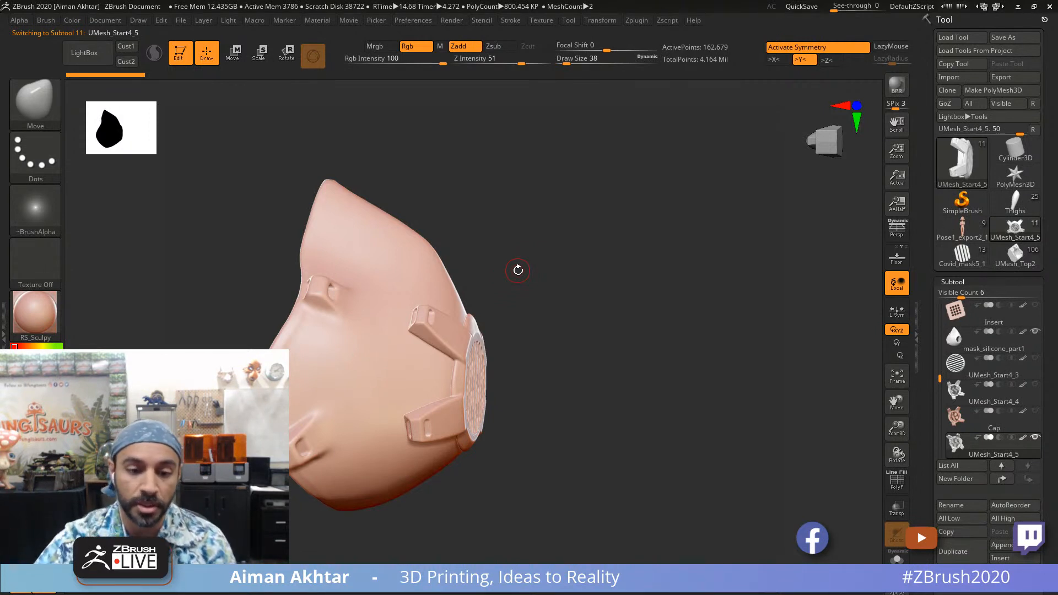
pyautogui.keyDown('alt'); pyautogui.click(428, 285); pyautogui.keyUp('alt')
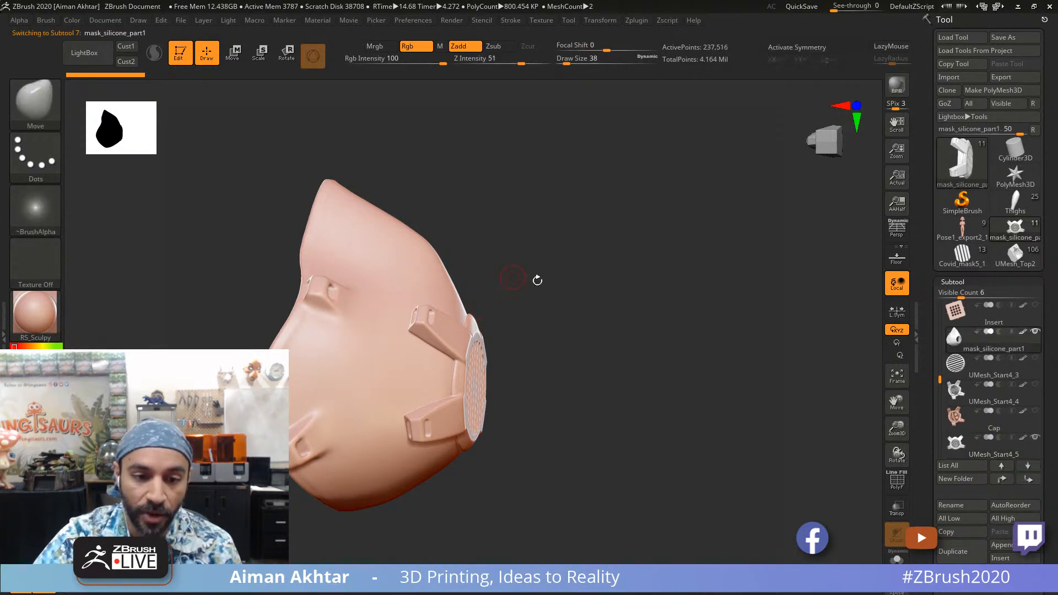
pyautogui.moveTo(513, 278); pyautogui.dragTo(596, 302)
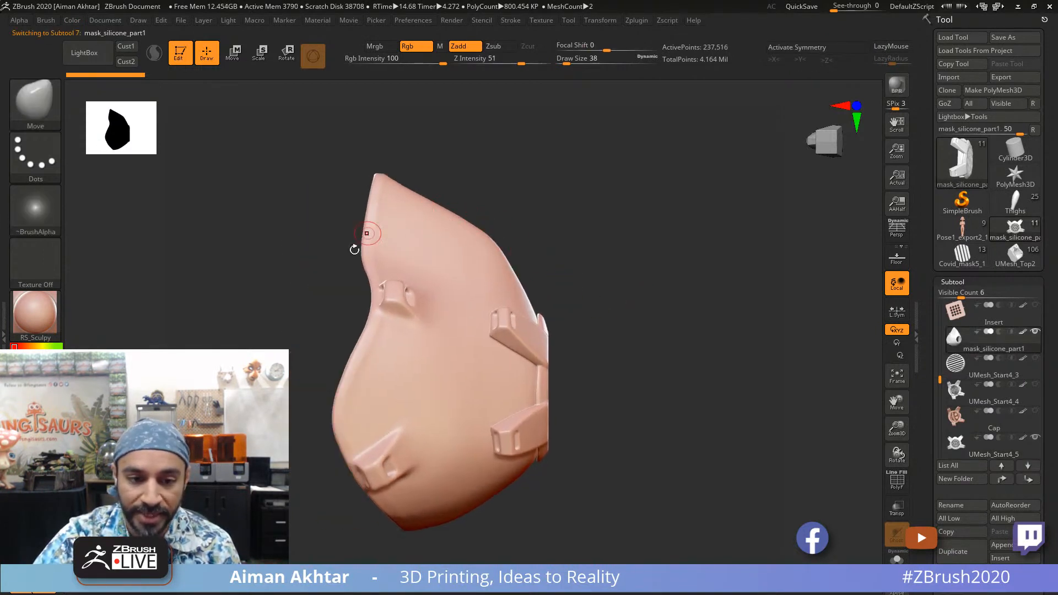
pyautogui.moveTo(663, 386); pyautogui.dragTo(539, 378)
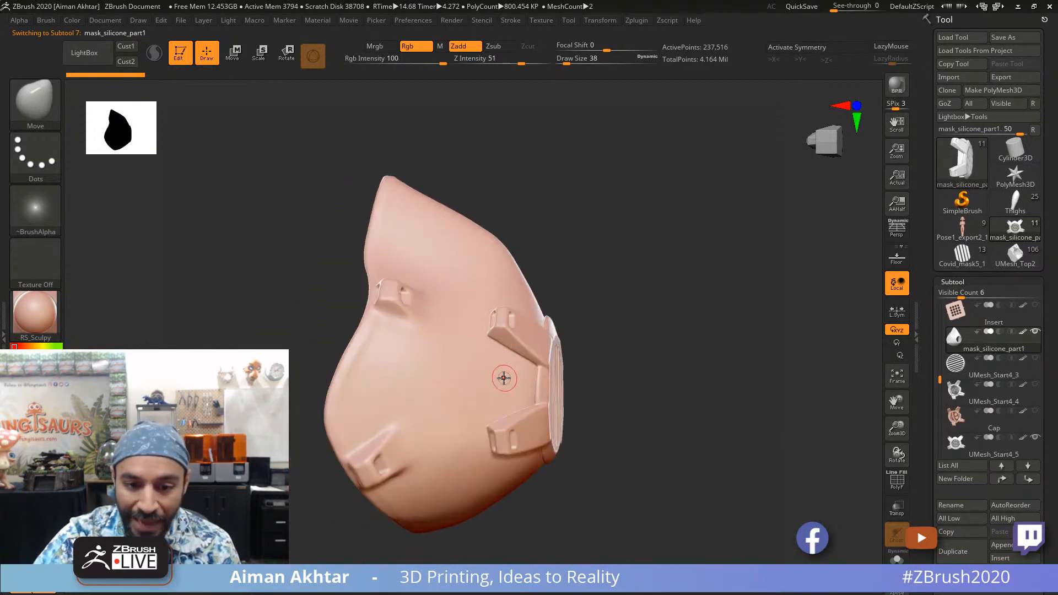
# Step: Show the polygon wireframe, duplicate mask_silicone_part1 and move the copy to the end of the subtool list
pyautogui.click(896, 481)
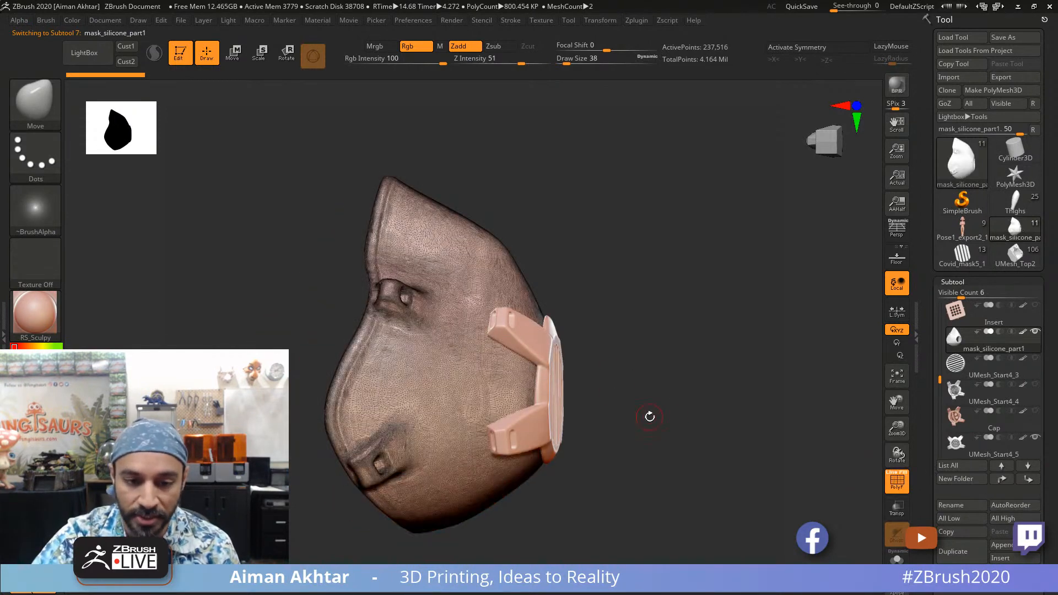
pyautogui.moveTo(649, 416); pyautogui.dragTo(675, 402)
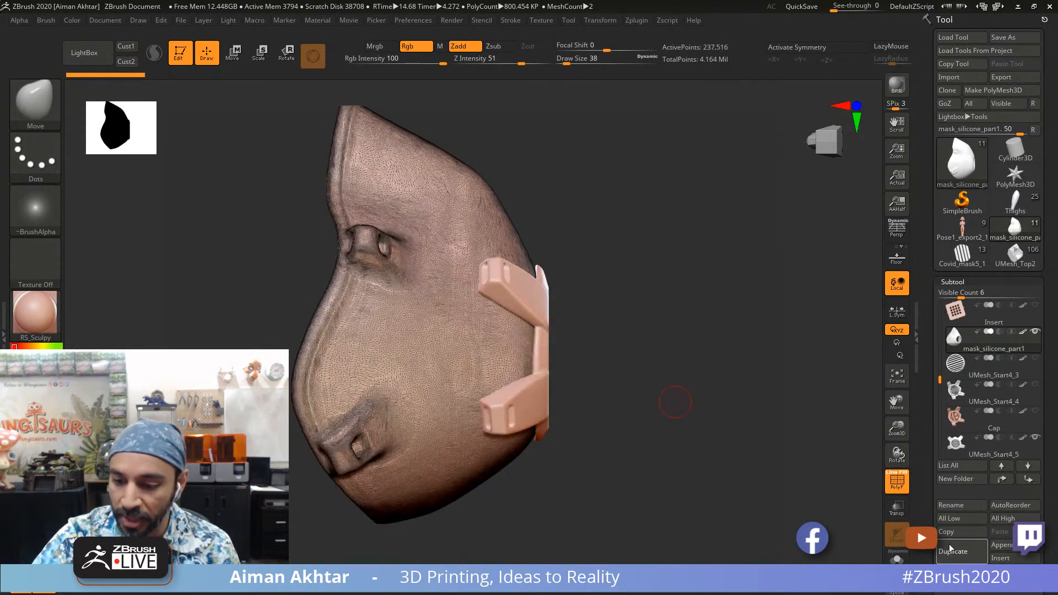
pyautogui.click(950, 548)
pyautogui.keyDown('shift'); pyautogui.click(1033, 479); pyautogui.keyUp('shift')
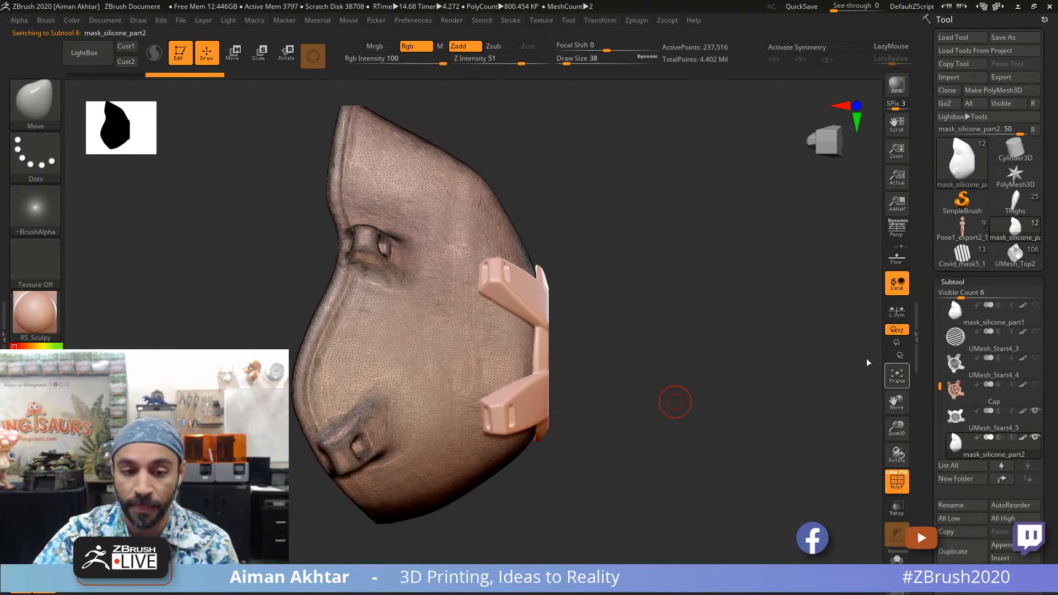
# Step: Examine the duplicated mask's wireframe and its fit with the grille from several angles, and check the copy's subtool details
pyautogui.moveTo(701, 406); pyautogui.dragTo(667, 414)
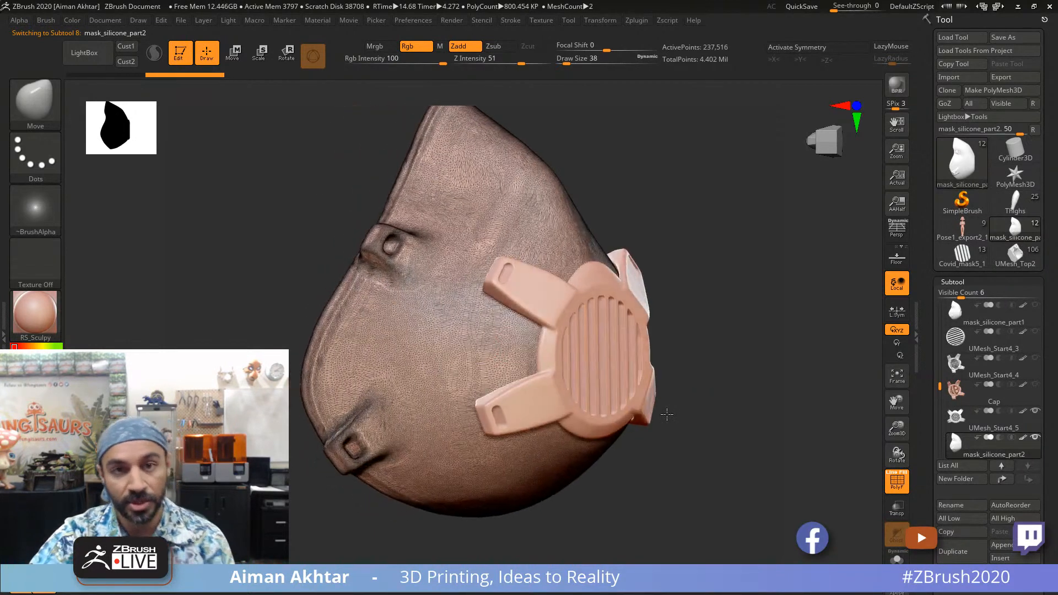
pyautogui.moveTo(708, 482); pyautogui.dragTo(673, 319)
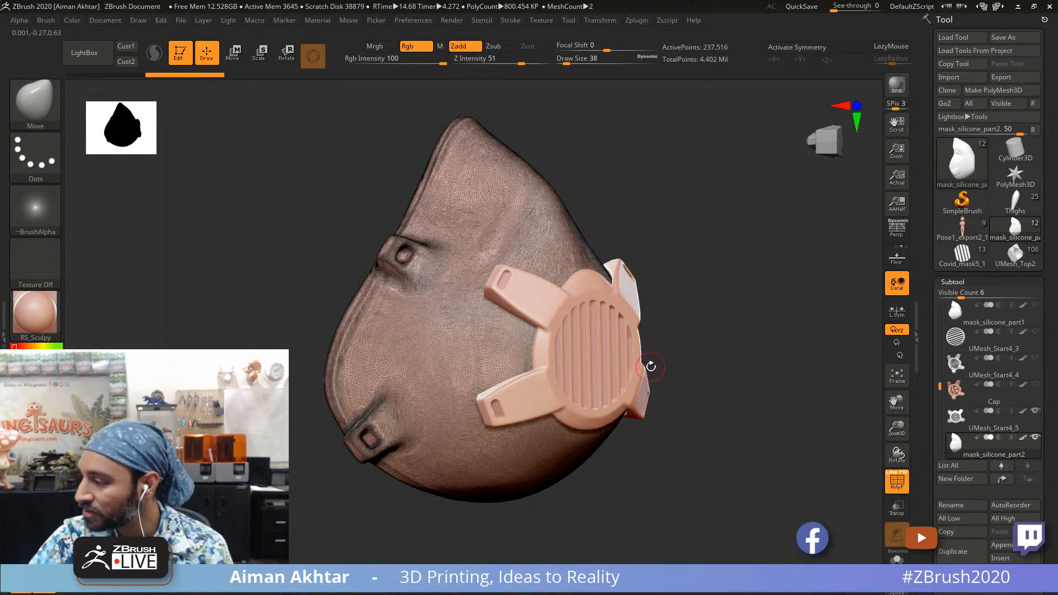
pyautogui.moveTo(671, 430); pyautogui.dragTo(685, 432)
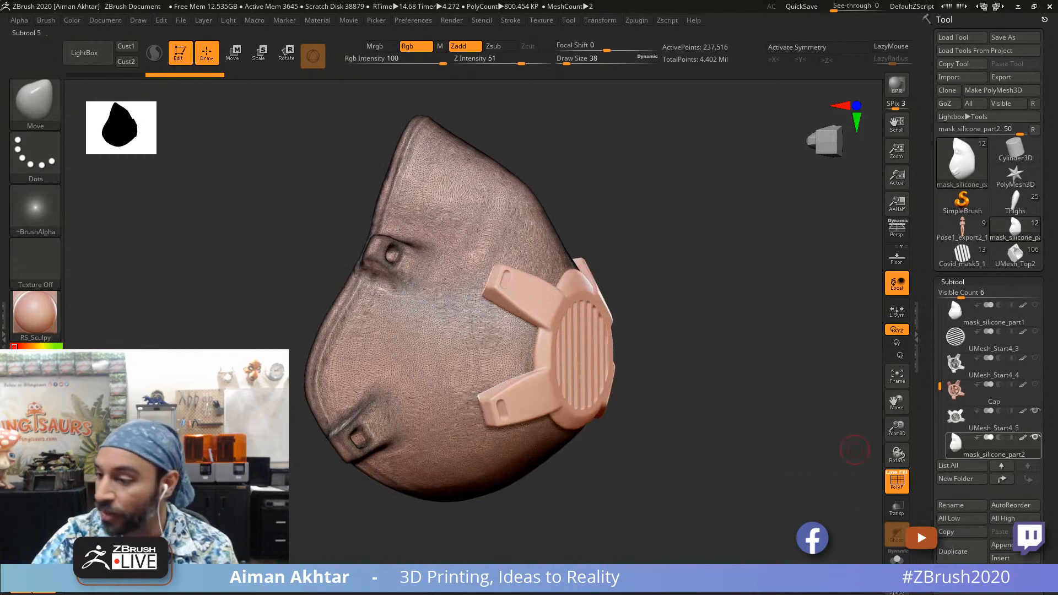
pyautogui.moveTo(983, 445)
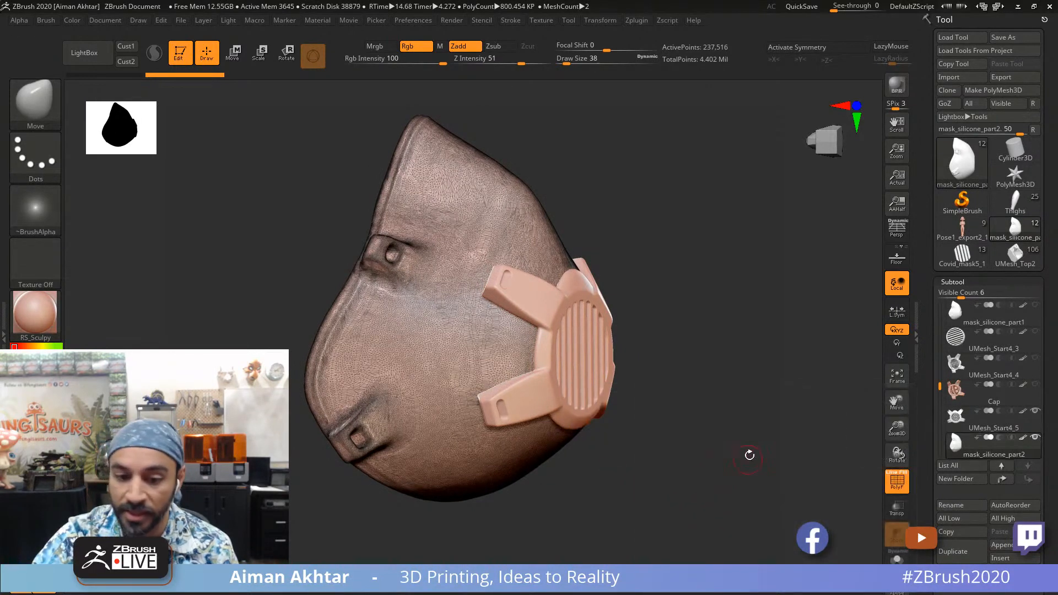
pyautogui.moveTo(749, 453)
pyautogui.mouseDown()
pyautogui.moveTo(730, 449)
pyautogui.moveTo(732, 459)
pyautogui.mouseUp()
pyautogui.click(733, 459)
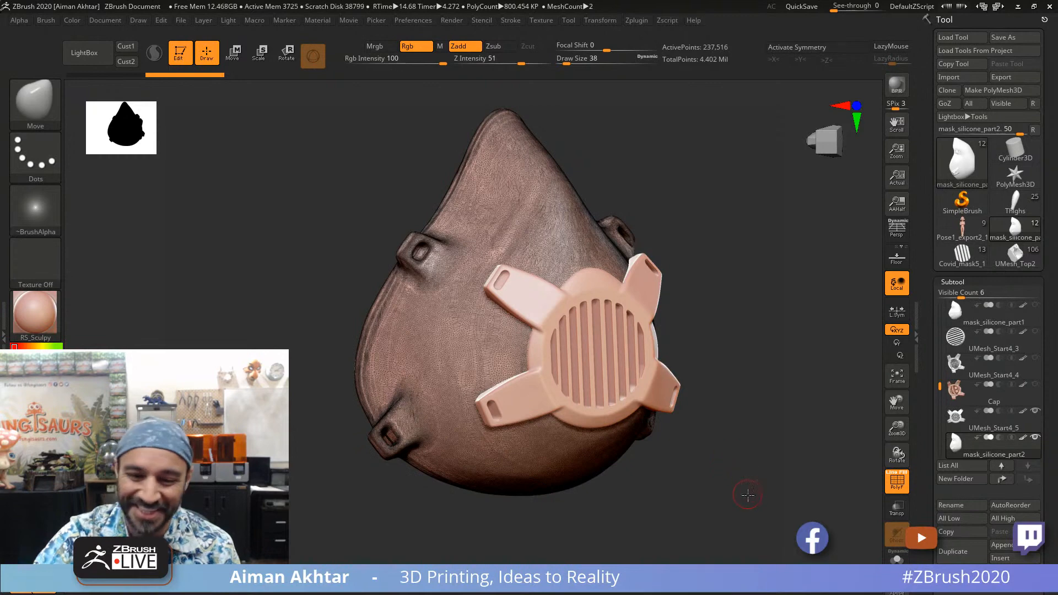
pyautogui.moveTo(743, 491); pyautogui.dragTo(744, 498)
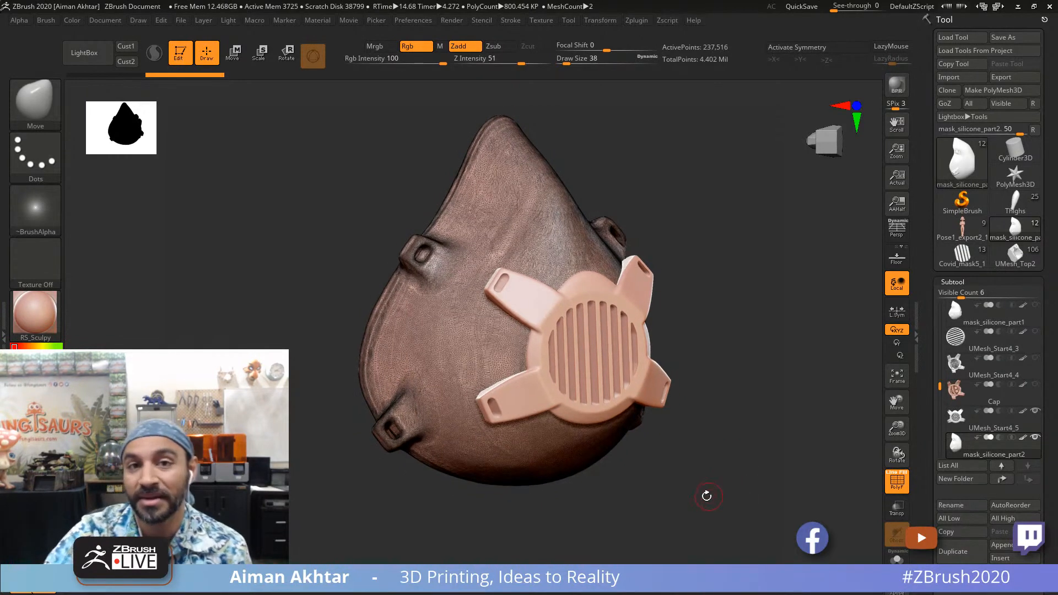
pyautogui.moveTo(986, 445)
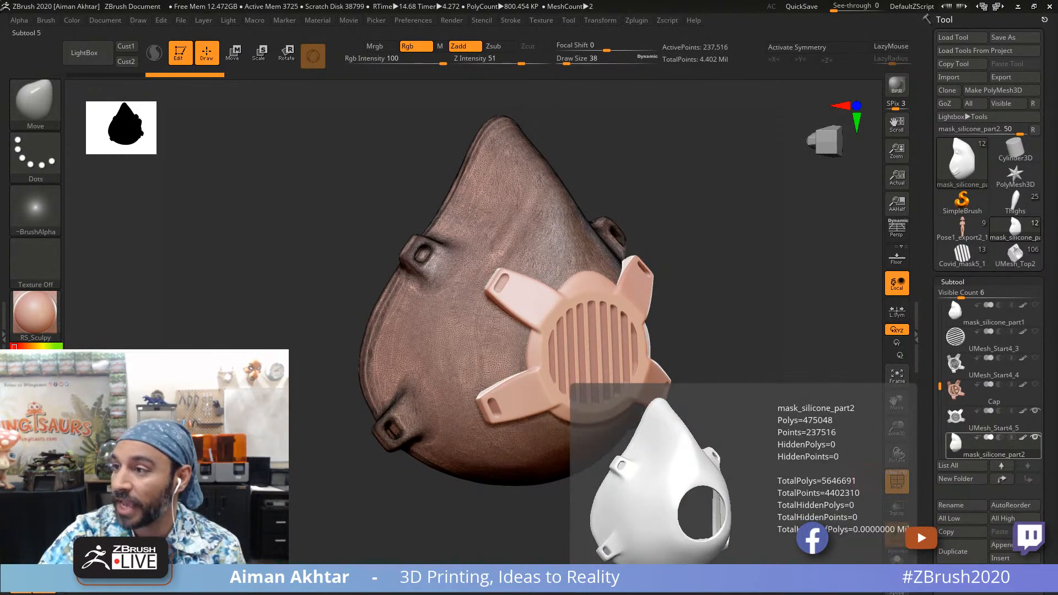
# Step: Switch to the Chrome browser, open thingiverse.com and search it for "covid mask kids"
pyautogui.hotkey('alt', 'Tab')
pyautogui.click(110, 29)
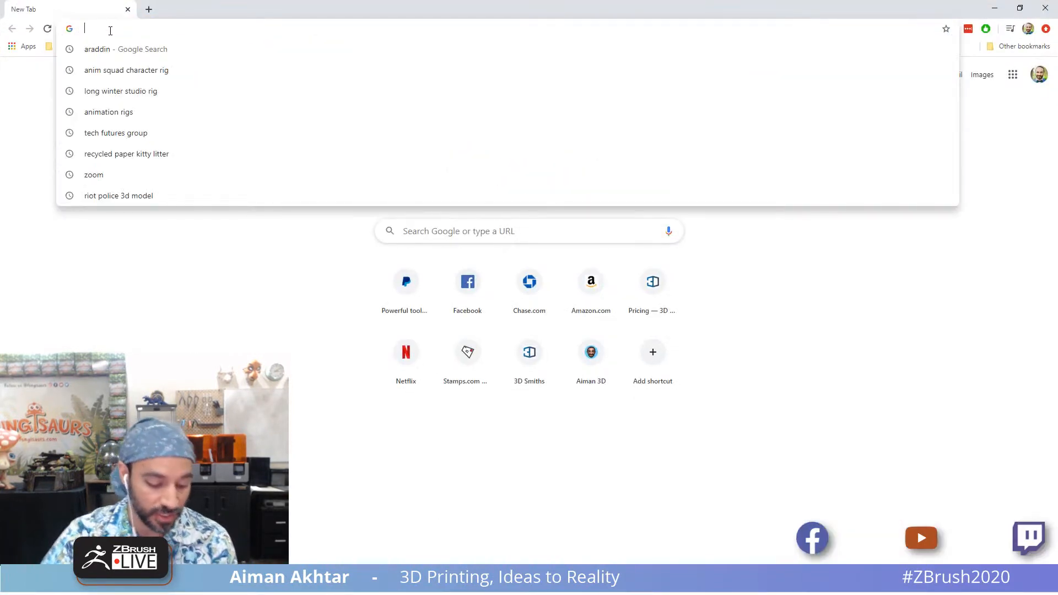
pyautogui.write('thingiverse.com')
pyautogui.press('Return')
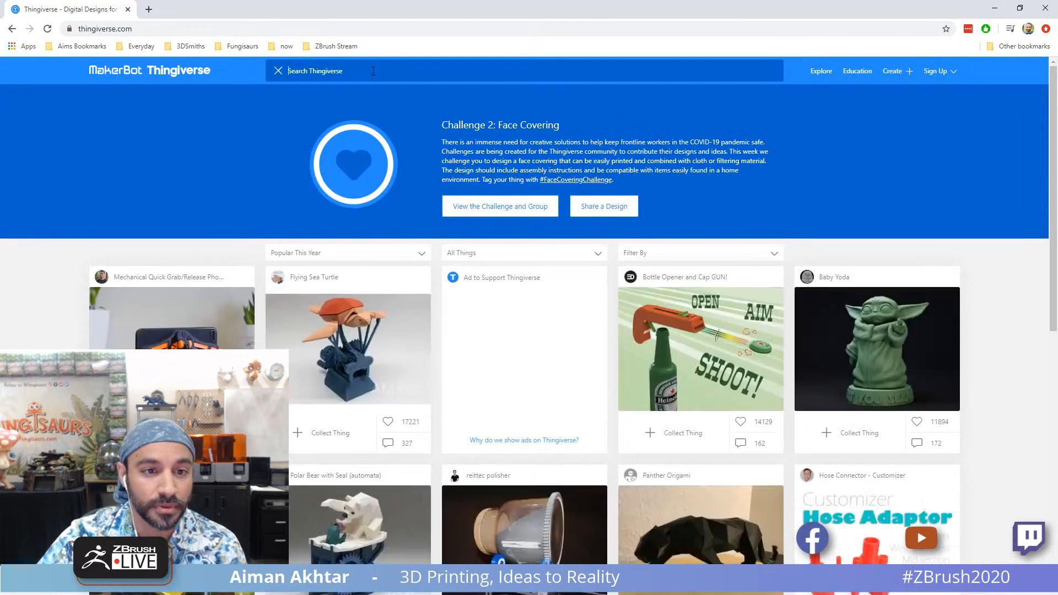
pyautogui.write('covid mask ')
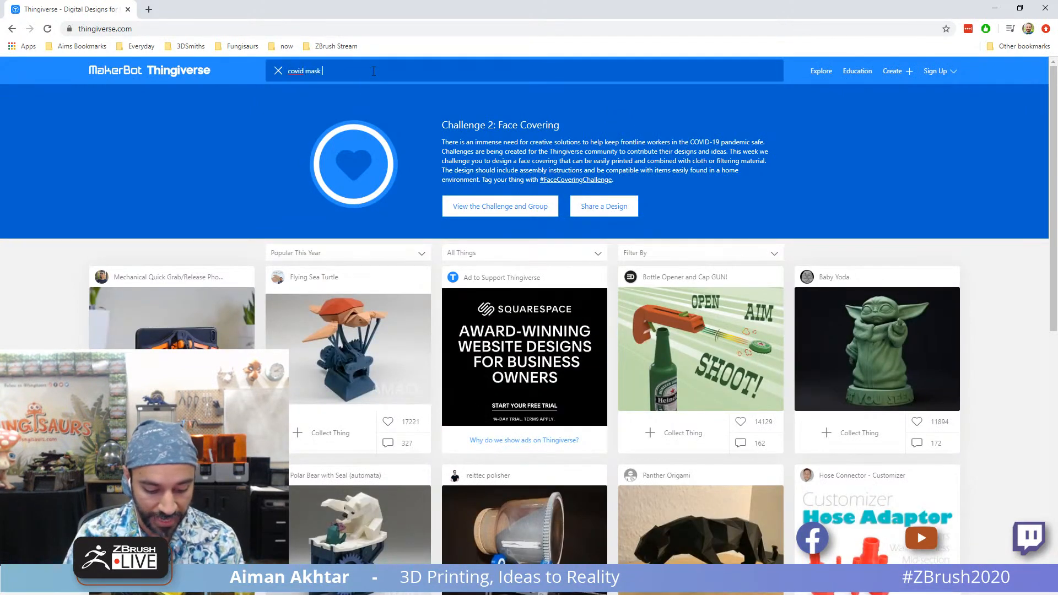
pyautogui.write('kids')
pyautogui.press('Return')
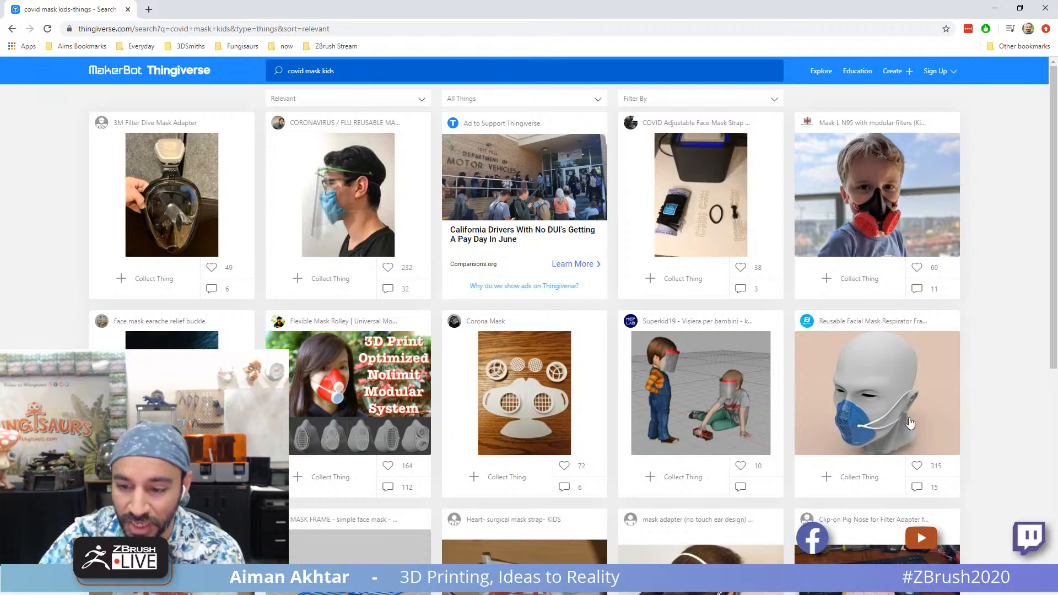
# Step: Browse the mask search results and open the "COVID-19 mask for kids" design
pyautogui.scroll(-2, 844, 391)
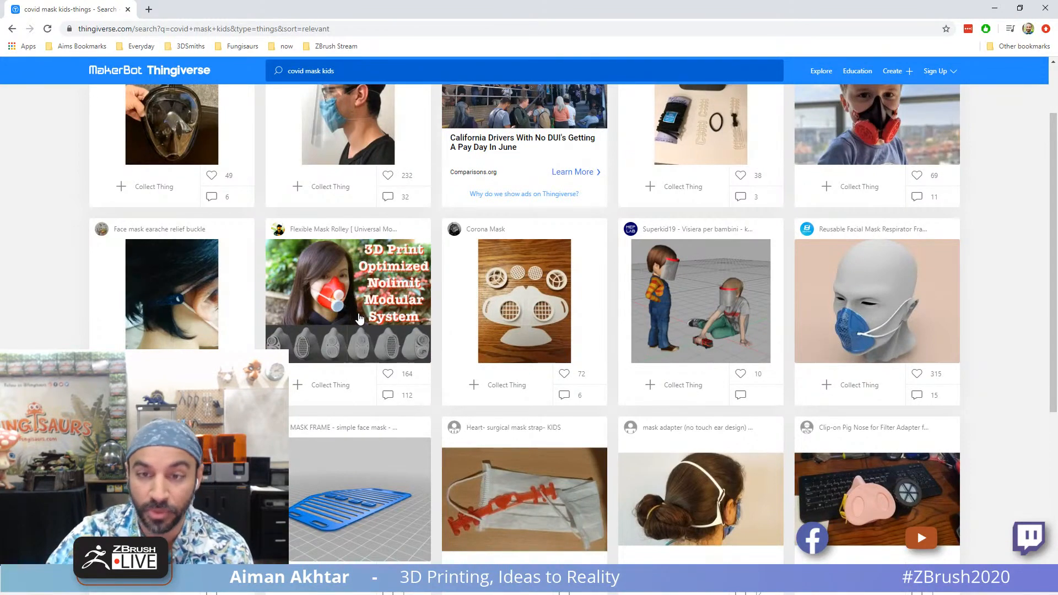
pyautogui.scroll(-2, 359, 319)
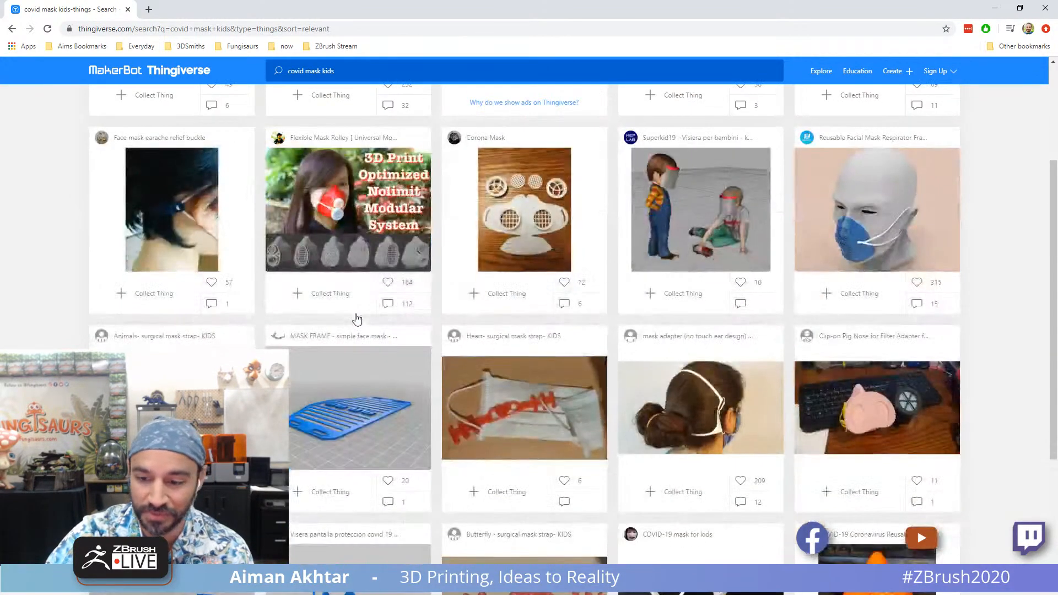
pyautogui.scroll(-6, 358, 319)
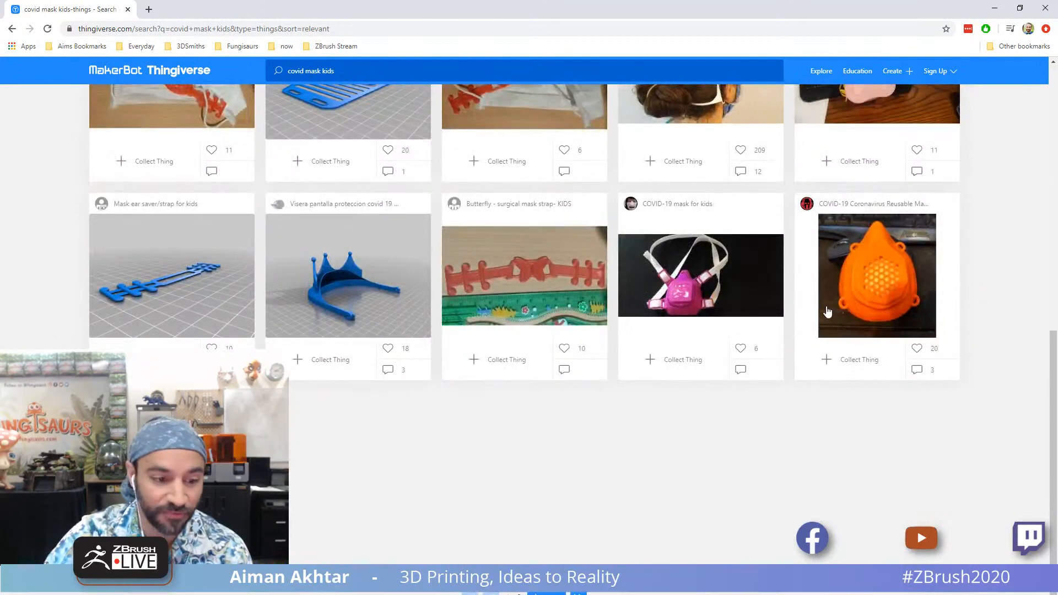
pyautogui.scroll(2, 826, 317)
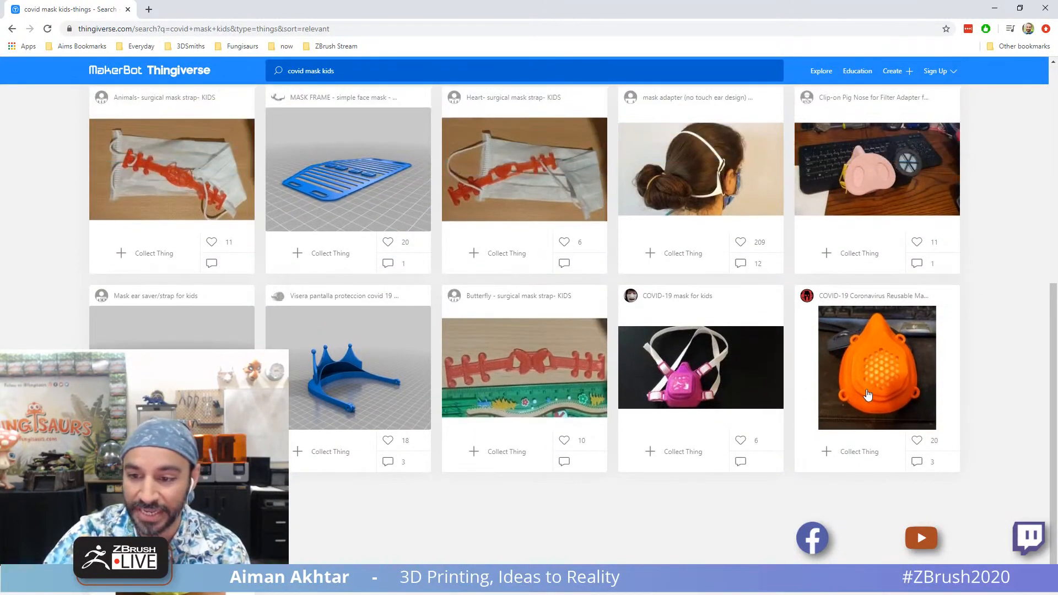
pyautogui.click(700, 385)
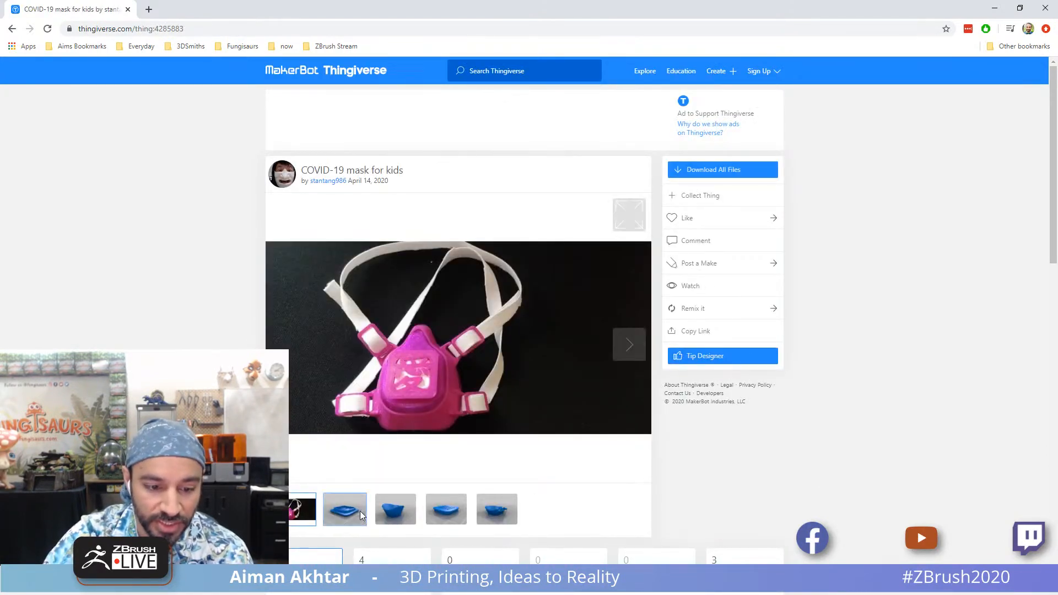
# Step: Look through the preview images of the kids' mask parts, including the main body, strap cover and filter cover
pyautogui.click(392, 516)
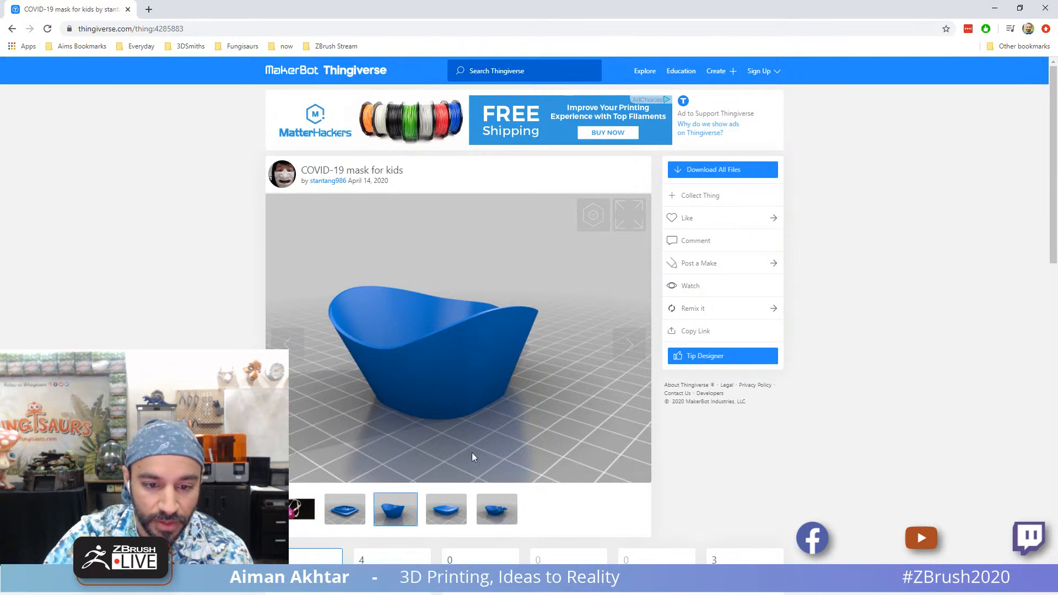
pyautogui.click(451, 518)
pyautogui.click(494, 519)
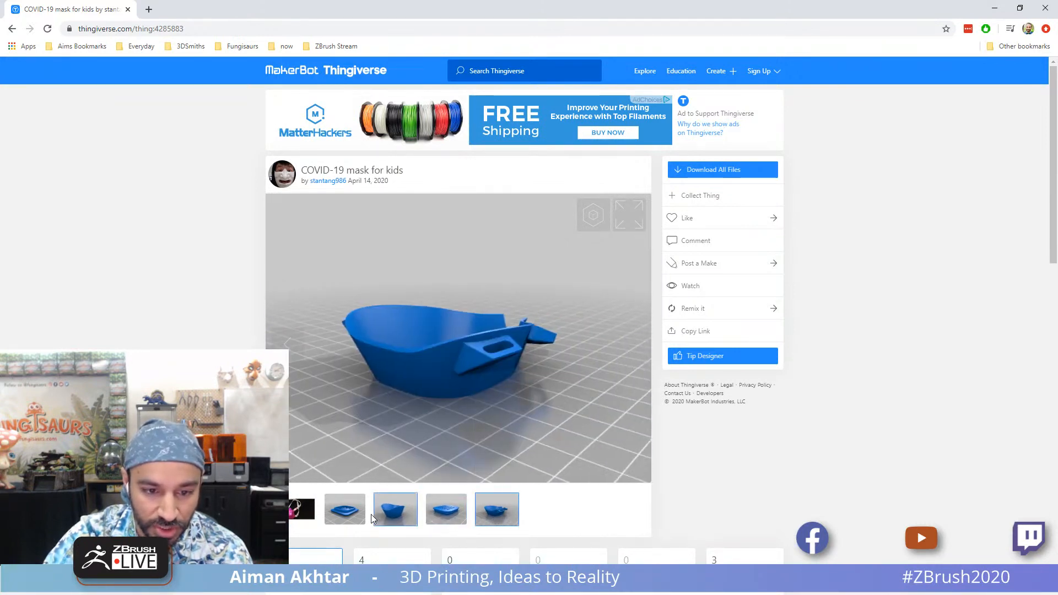
pyautogui.click(388, 513)
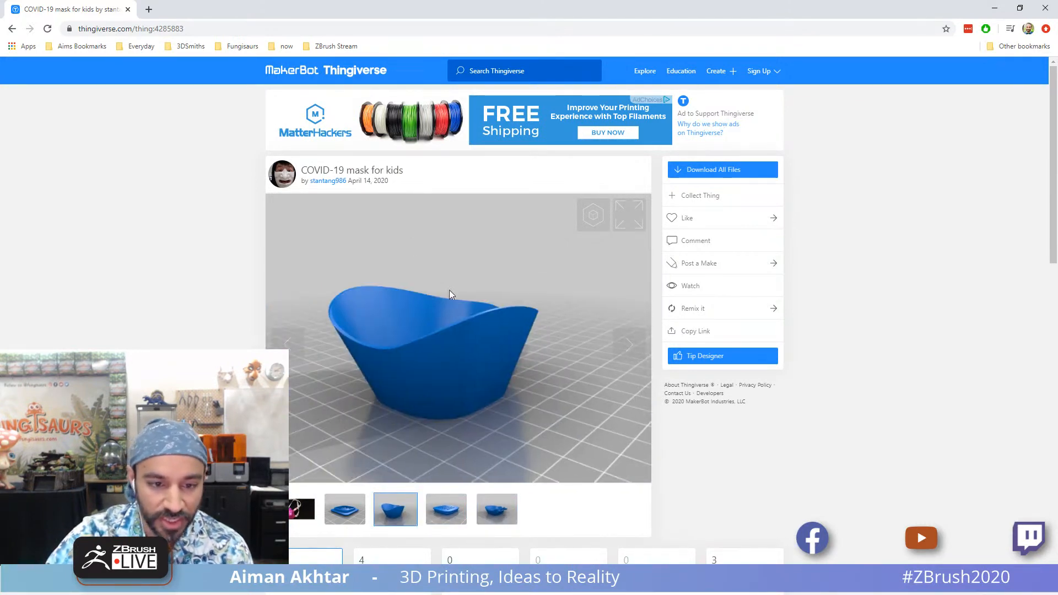
pyautogui.click(355, 513)
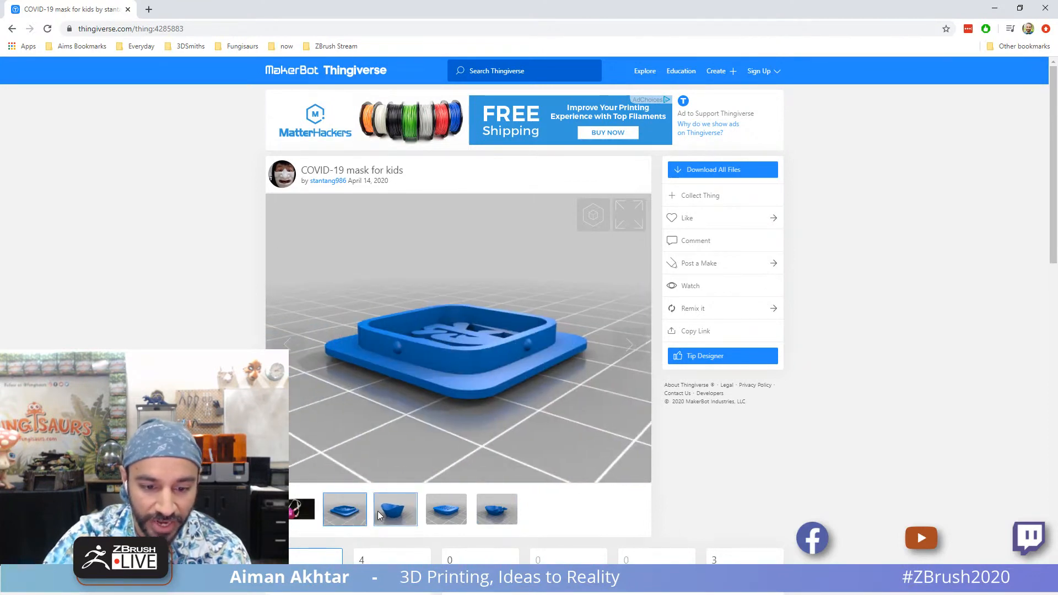
# Step: Review the kids' mask summary and related designs, and open the "COVID-19 MASK v2" design it was remixed from
pyautogui.scroll(-2, 378, 510)
pyautogui.scroll(-7, 396, 457)
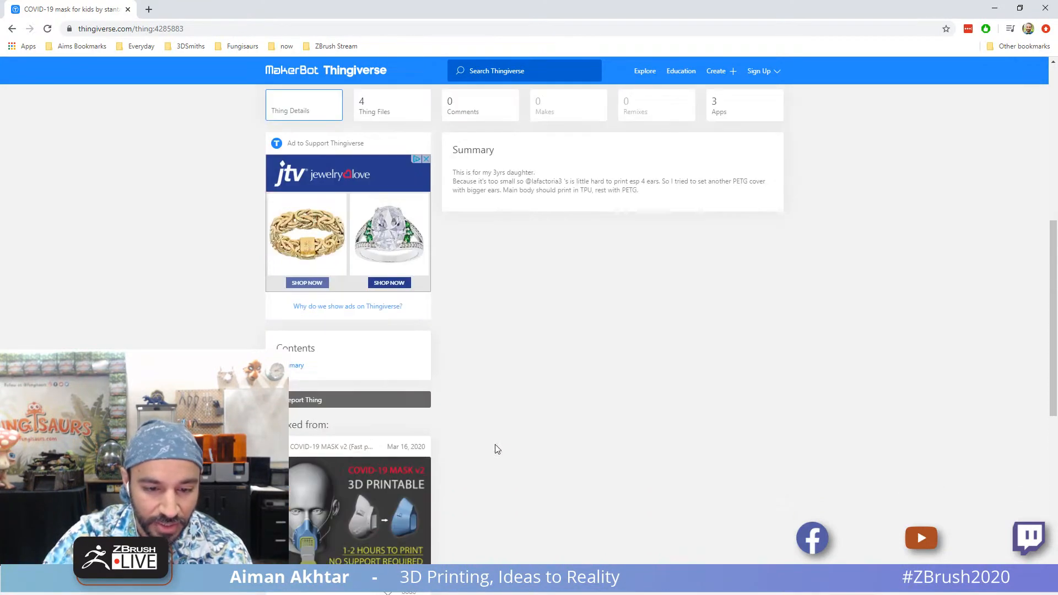
pyautogui.scroll(2, 483, 304)
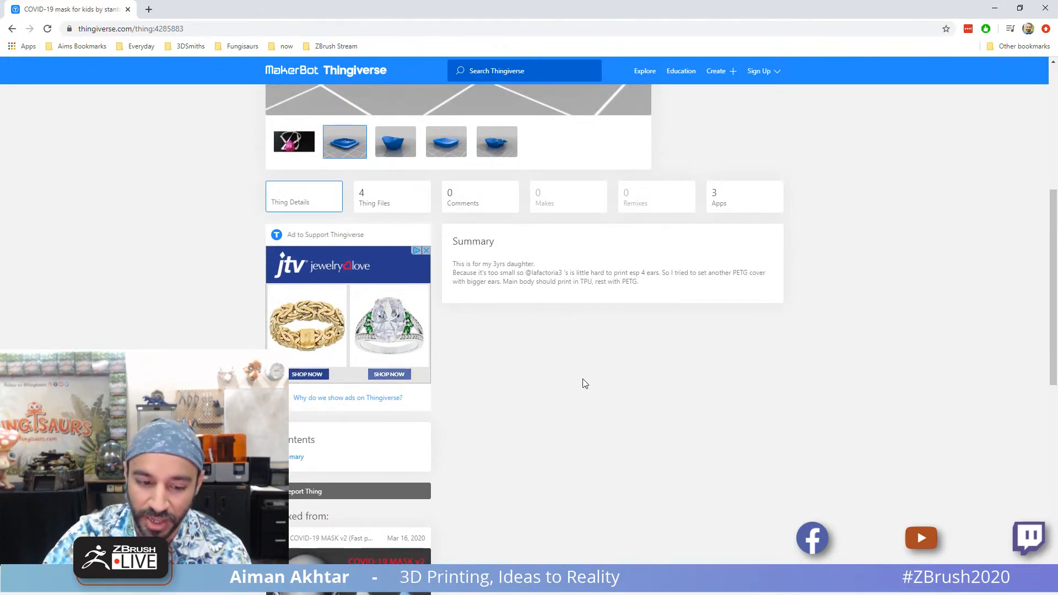
pyautogui.scroll(-6, 585, 392)
pyautogui.scroll(-7, 587, 394)
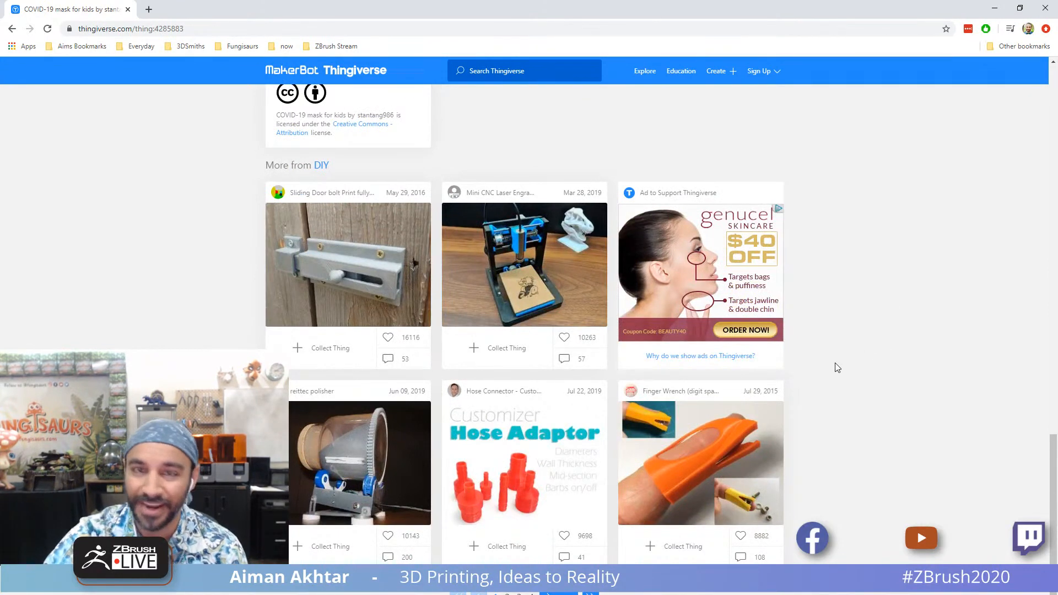
pyautogui.scroll(7, 841, 355)
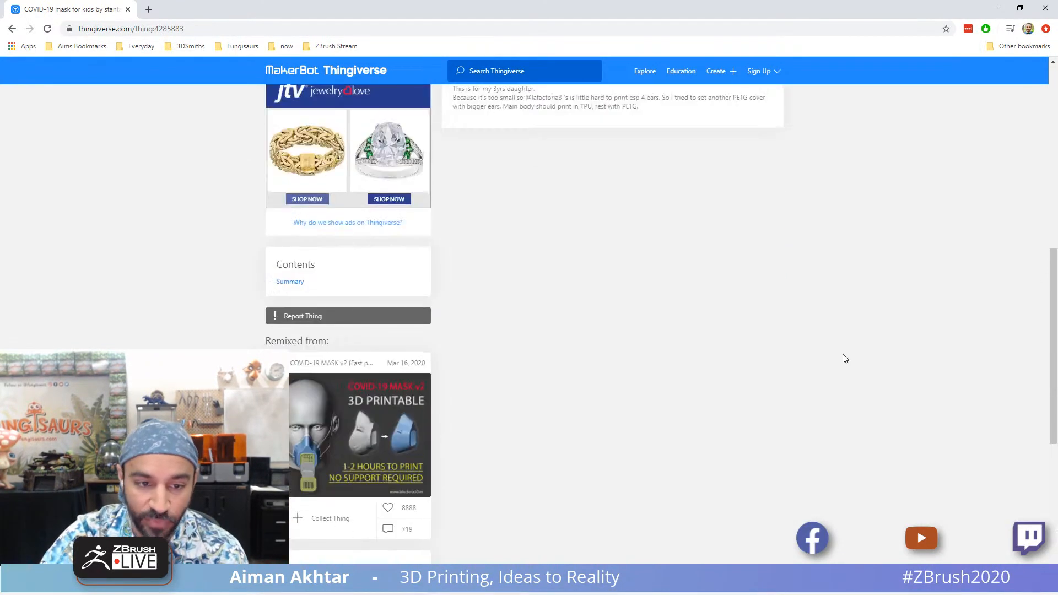
pyautogui.click(429, 446)
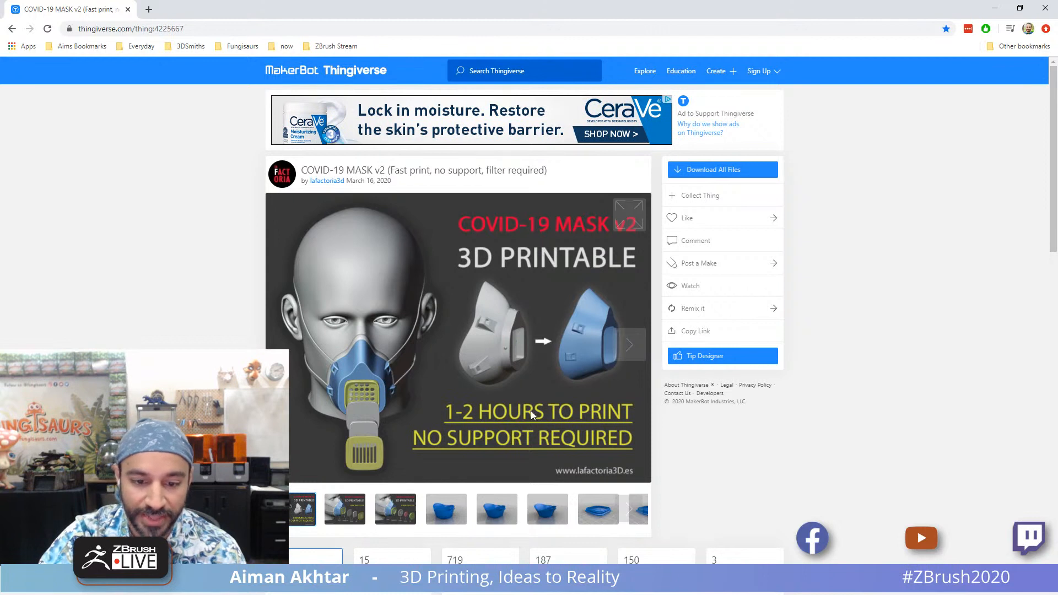
# Step: Check the standard and screw-on filter images of COVID-19 MASK v2, and open "COVID-19 Coronavirus Reusable Mask" from the earlier search results
pyautogui.click(629, 344)
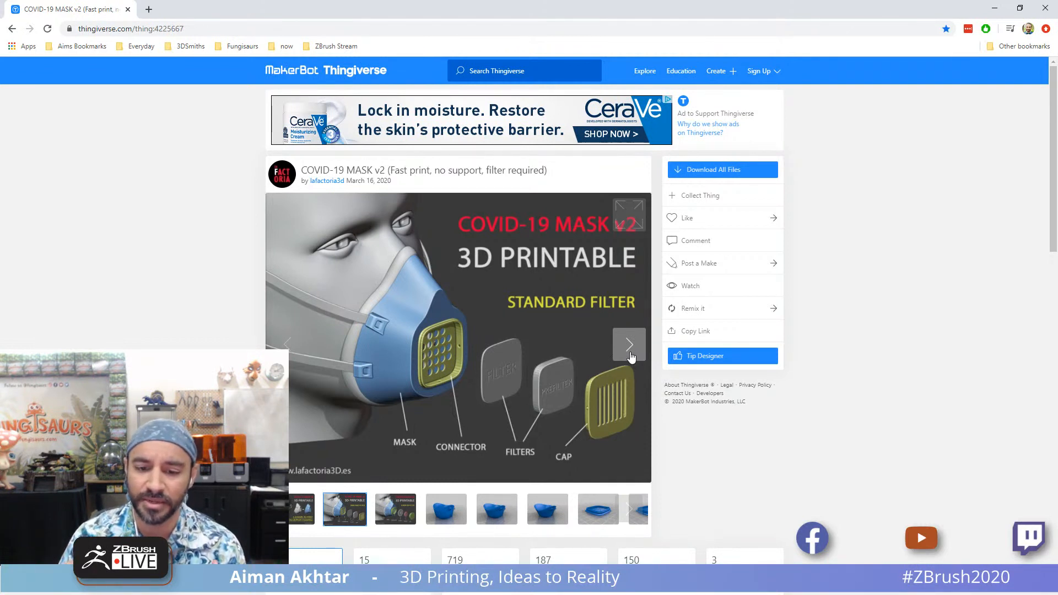
pyautogui.click(630, 357)
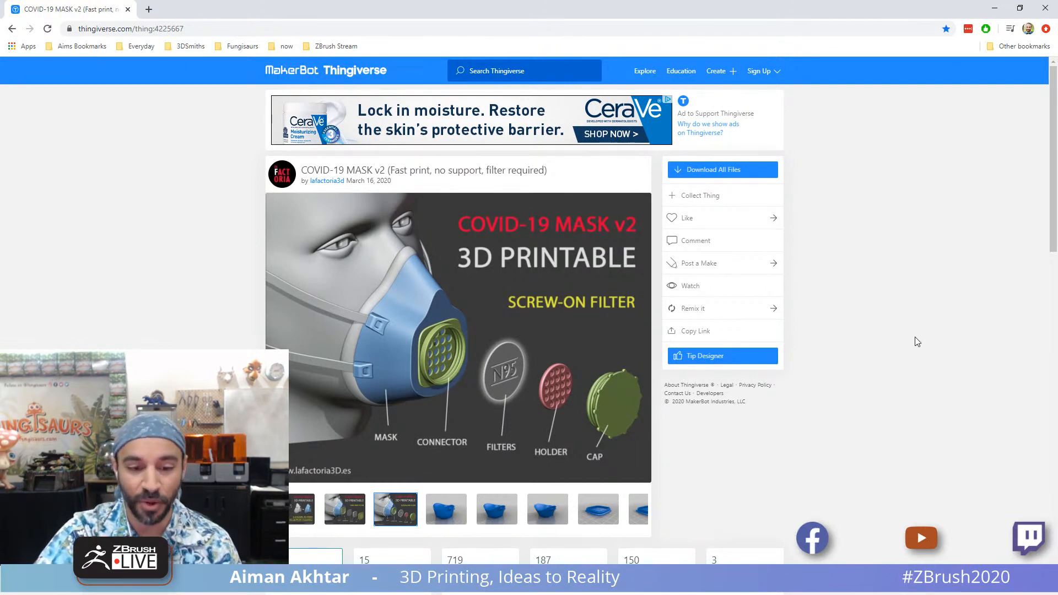
pyautogui.click(13, 30)
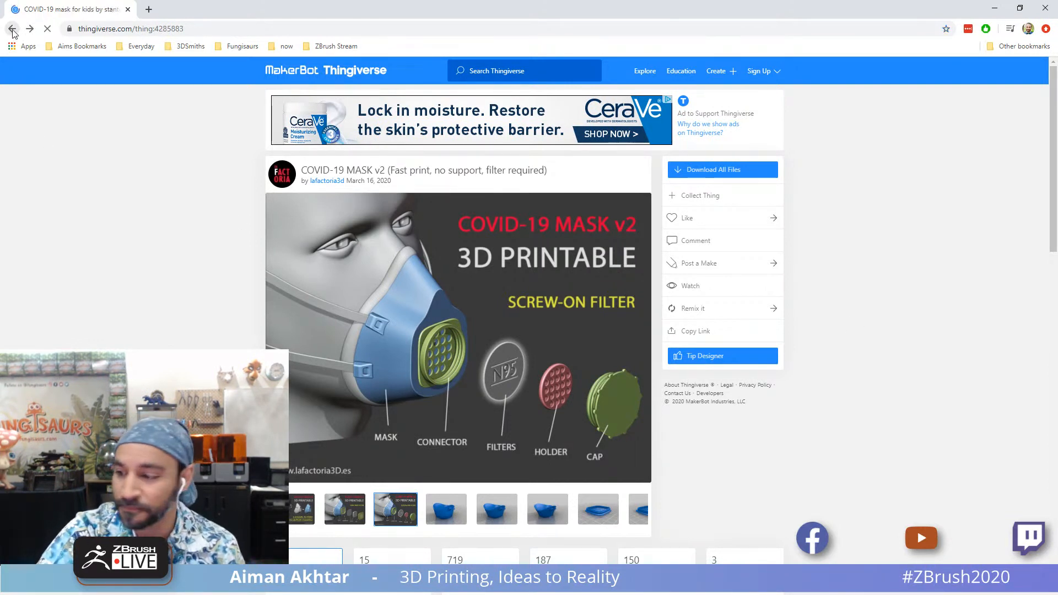
pyautogui.click(13, 30)
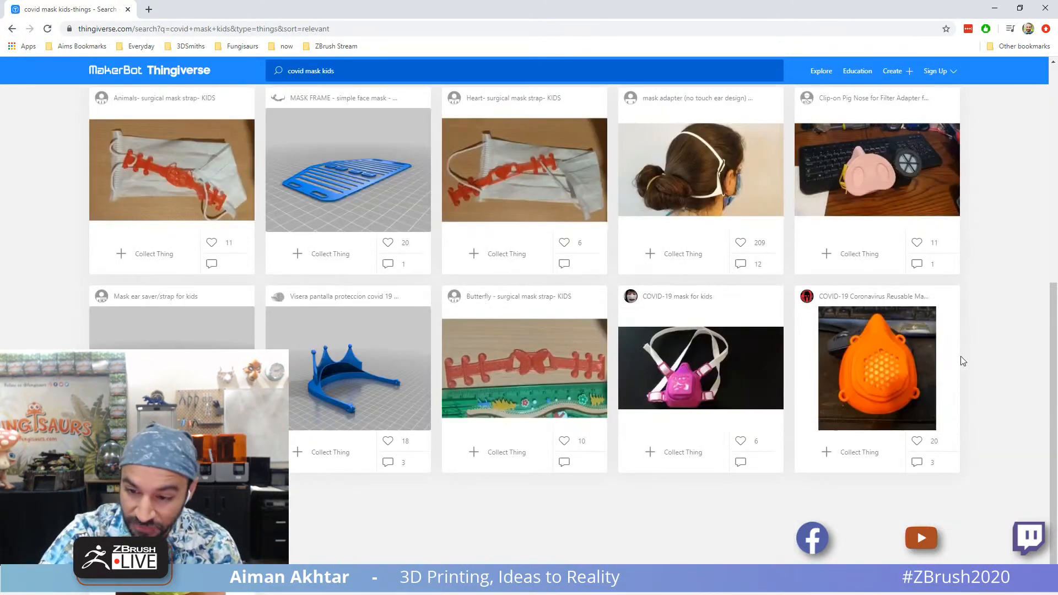
pyautogui.click(904, 395)
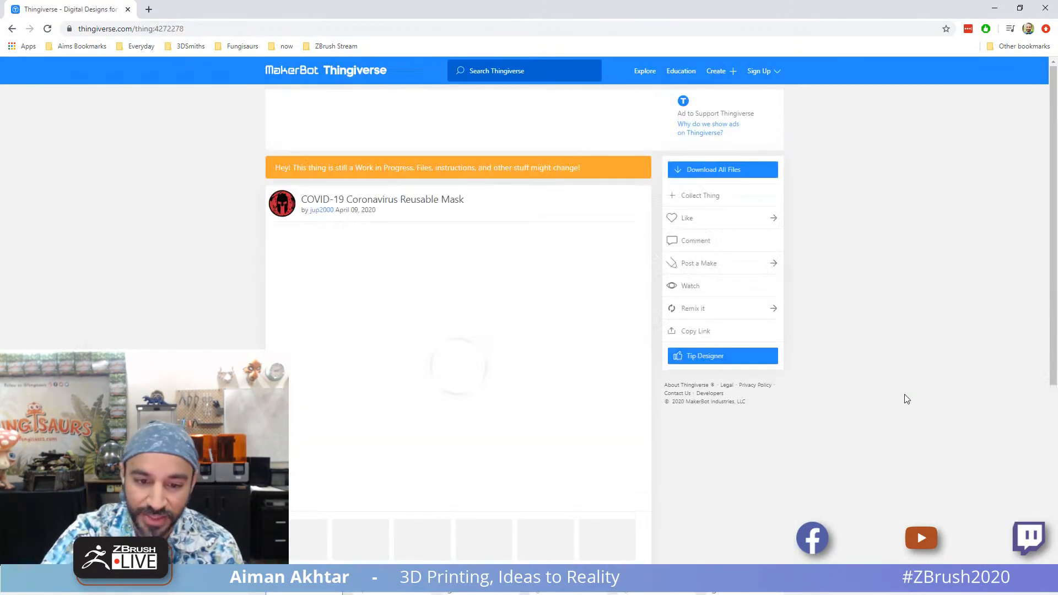
# Step: Skim the reusable mask's summary and print settings
pyautogui.scroll(-3, 904, 394)
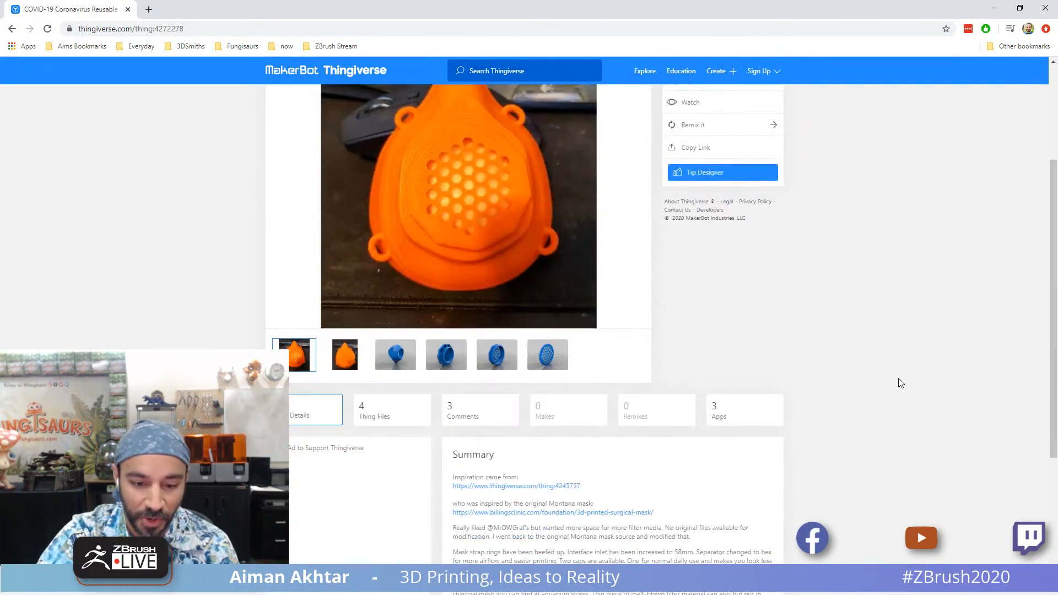
pyautogui.scroll(-3, 900, 383)
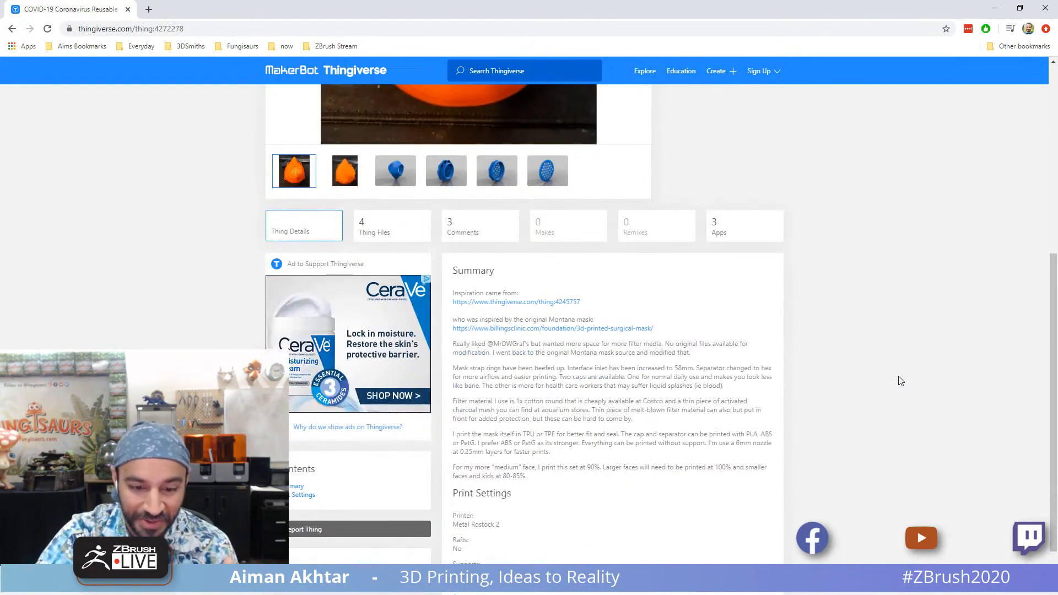
pyautogui.scroll(-3, 899, 380)
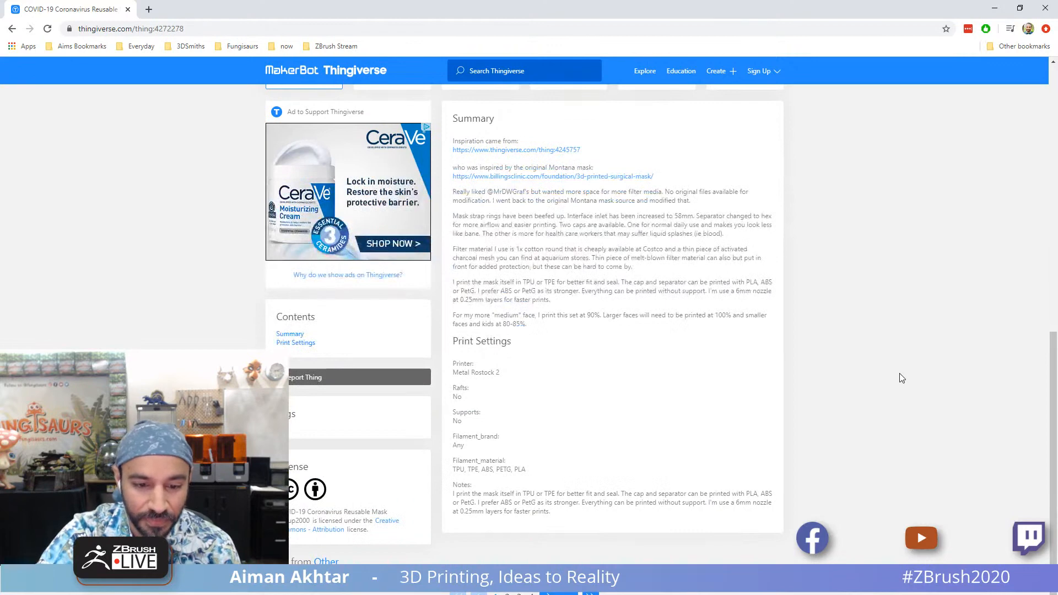
# Step: Look through the reusable mask's preview images, covering the mask body, cap, hex separator parts and the orange printed photos
pyautogui.scroll(5, 901, 378)
pyautogui.scroll(2, 439, 426)
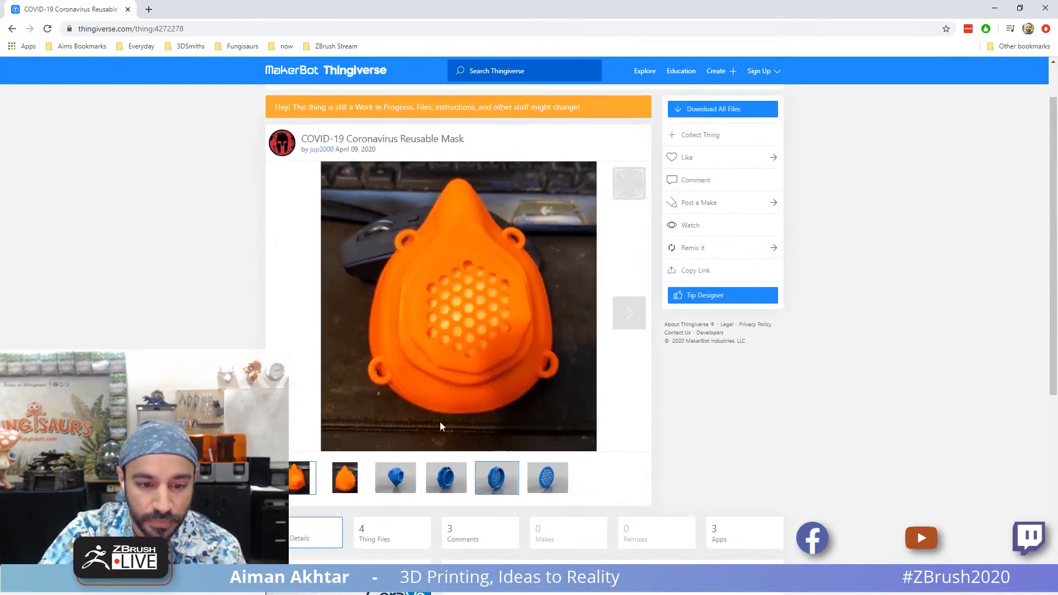
pyautogui.click(390, 470)
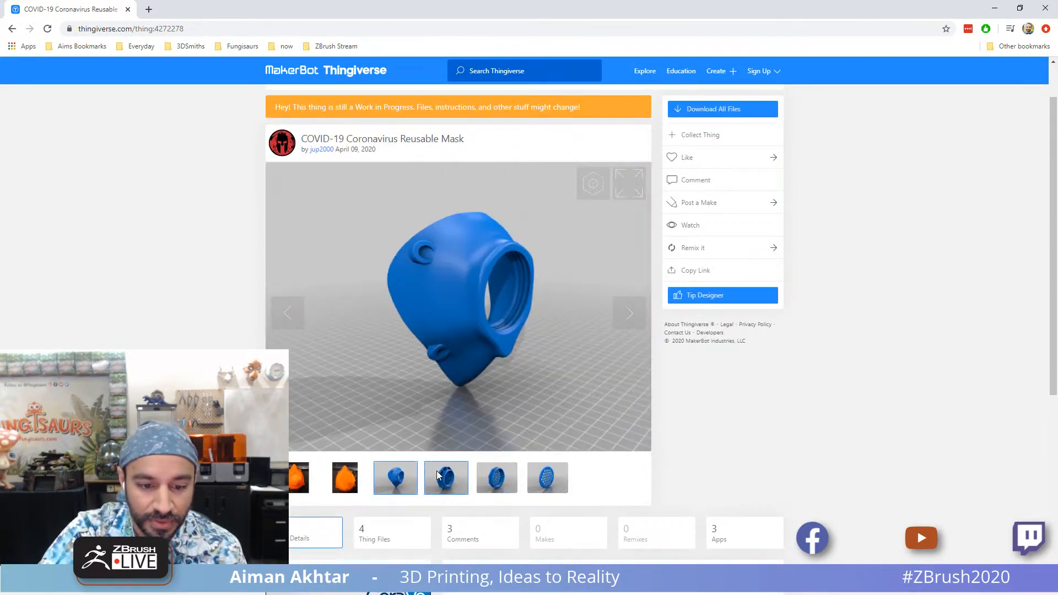
pyautogui.click(446, 477)
pyautogui.click(496, 477)
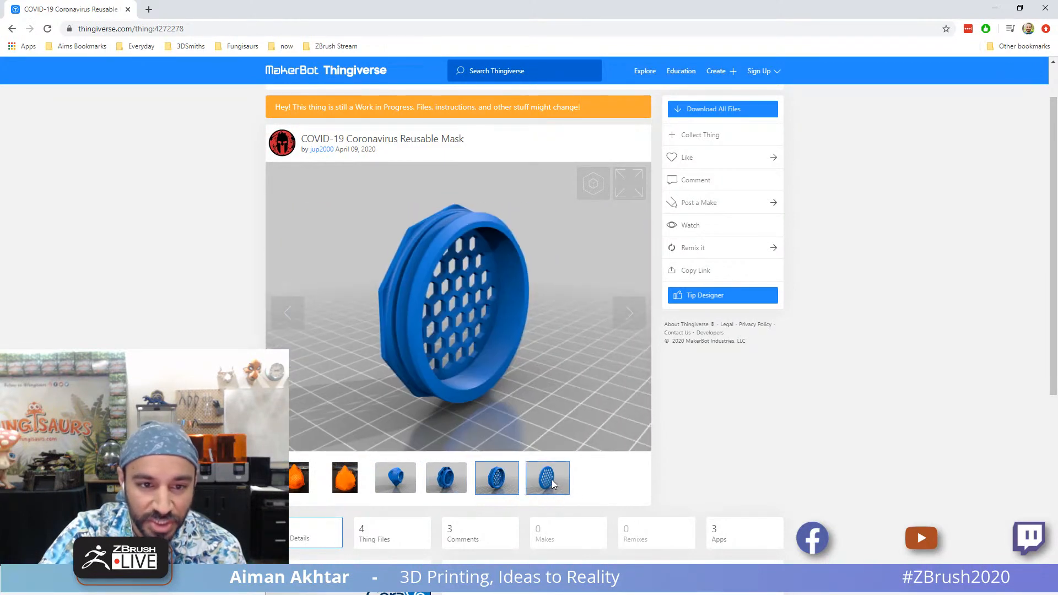
pyautogui.click(553, 483)
pyautogui.click(438, 484)
pyautogui.click(411, 485)
pyautogui.click(339, 483)
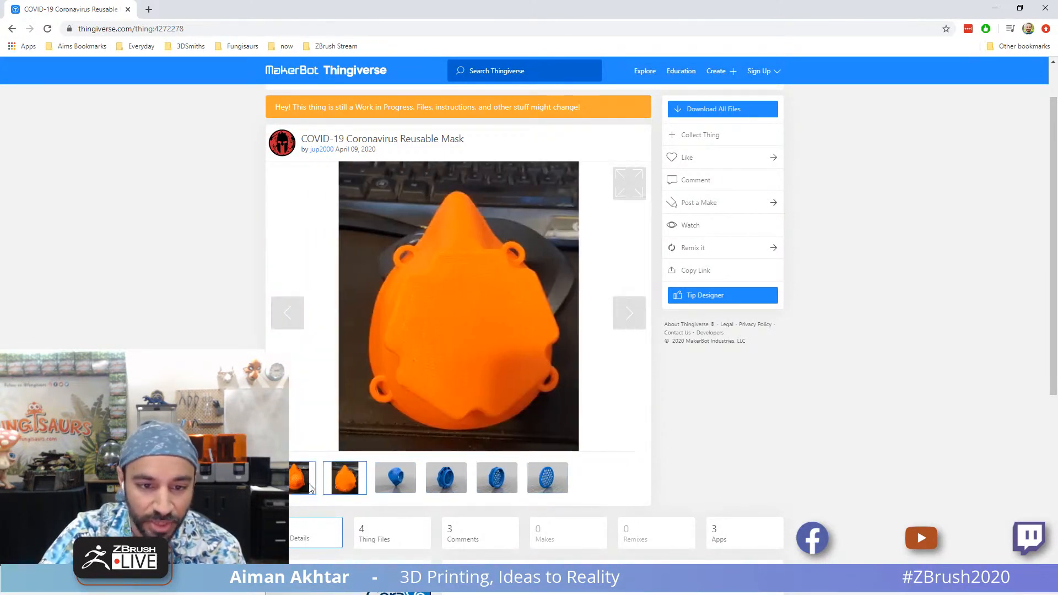
pyautogui.click(309, 485)
# Step: Read the summary's notes on print scale for medium, larger, smaller and kids' faces, highlighting the relevant passages
pyautogui.scroll(-8, 858, 338)
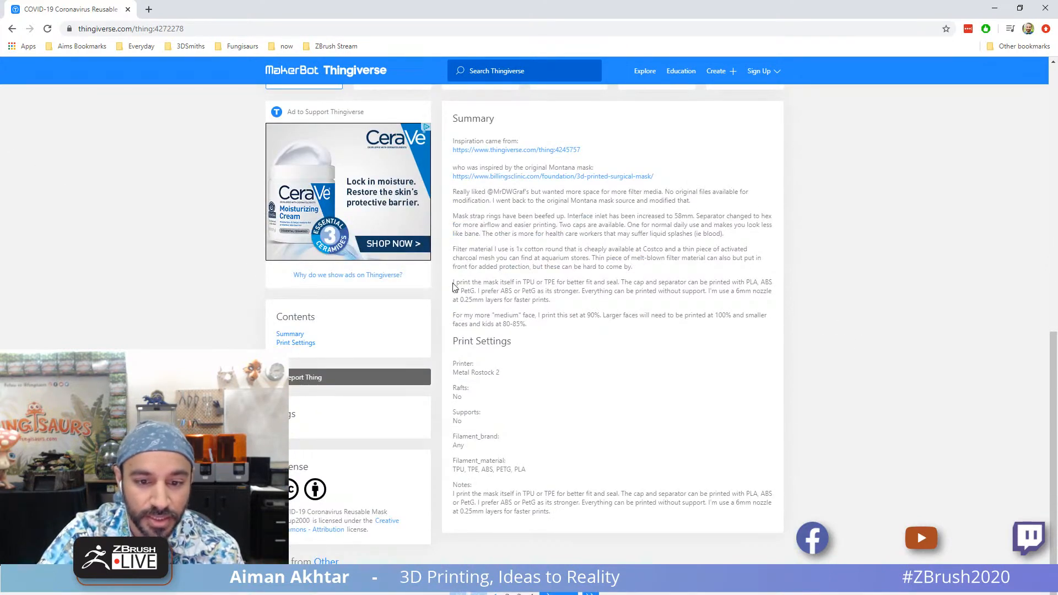
pyautogui.moveTo(474, 315); pyautogui.dragTo(540, 315)
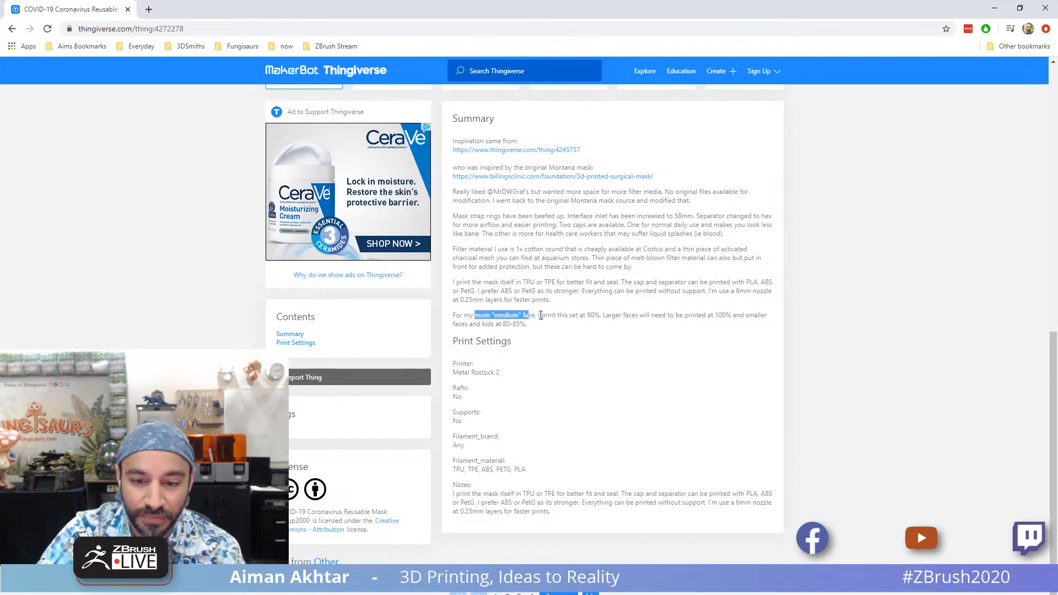
pyautogui.click(548, 315)
pyautogui.scroll(2, 590, 317)
pyautogui.moveTo(602, 408); pyautogui.dragTo(677, 406)
pyautogui.moveTo(487, 417); pyautogui.dragTo(526, 417)
# Step: Revisit the preview images of the reusable mask's body, cap and hexagonal-grid filter part
pyautogui.scroll(5, 526, 419)
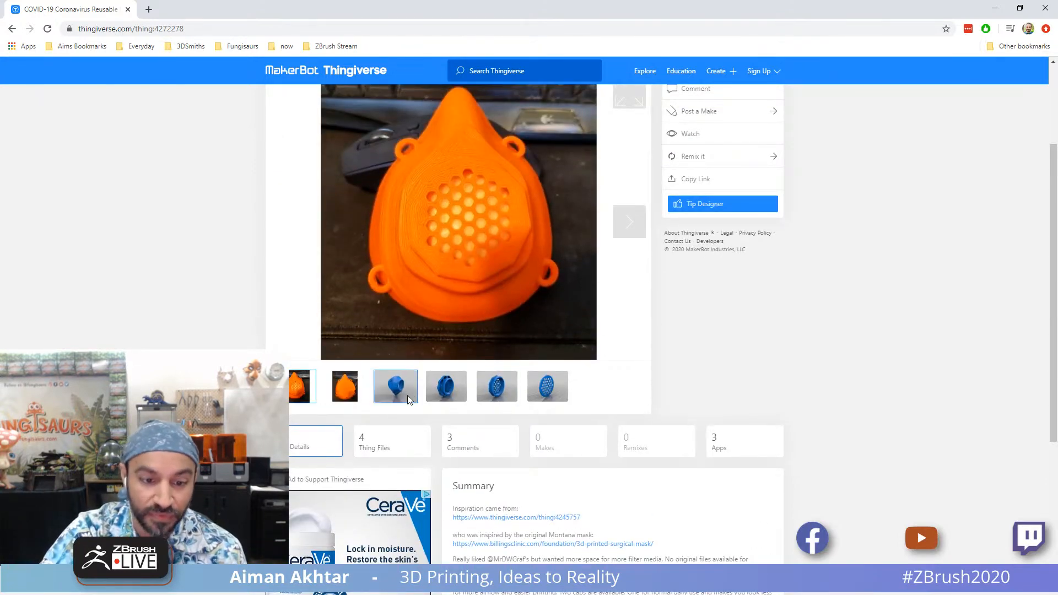
pyautogui.click(408, 395)
pyautogui.click(438, 392)
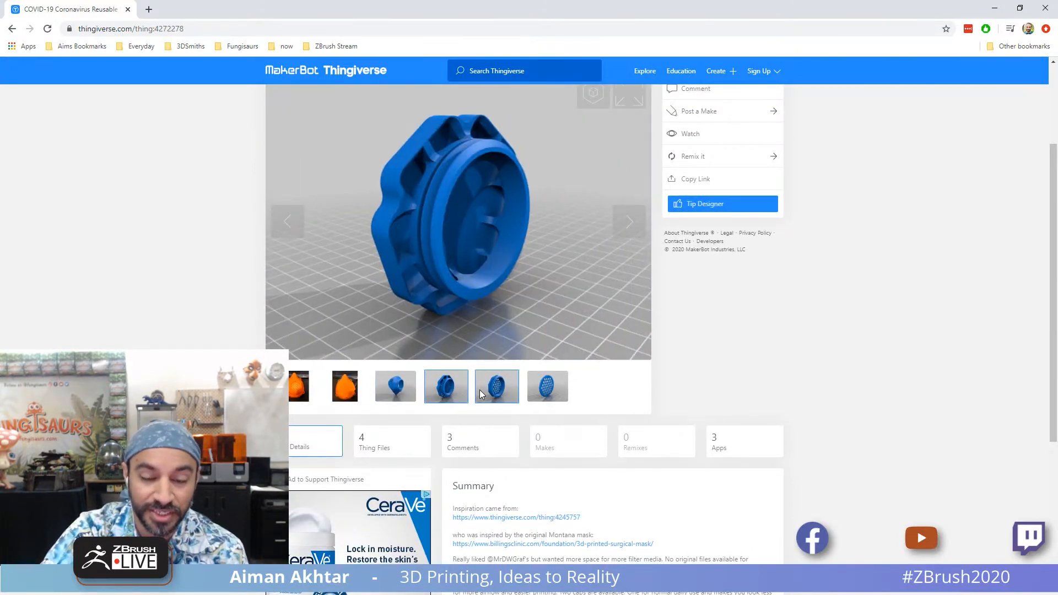
pyautogui.click(494, 388)
# Step: Return to the "covid mask kids" search results and open the "Flexible Mask Rolley" universal modular system design
pyautogui.click(13, 29)
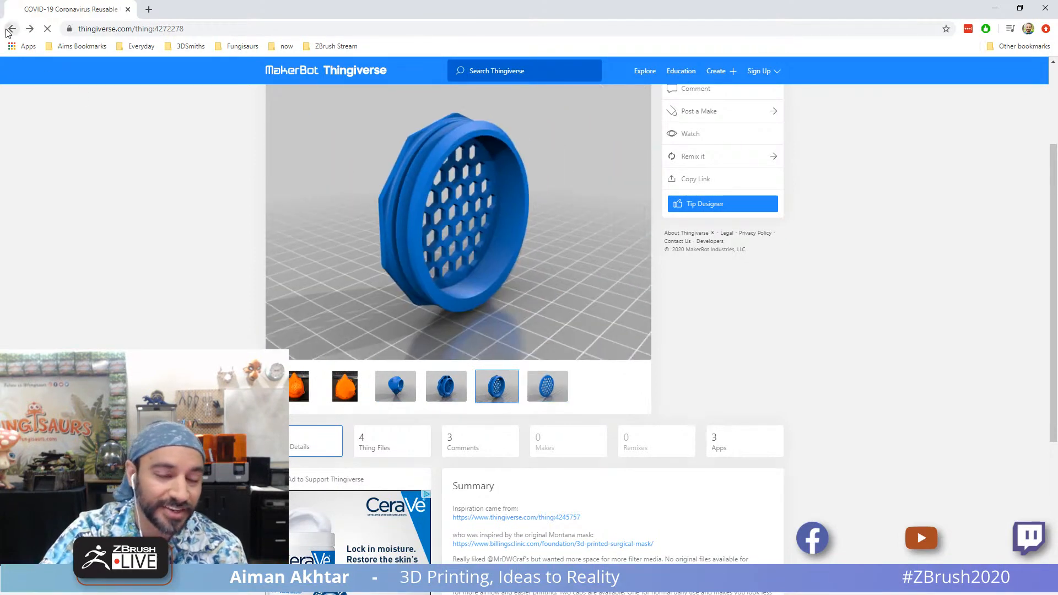
pyautogui.scroll(2, 936, 394)
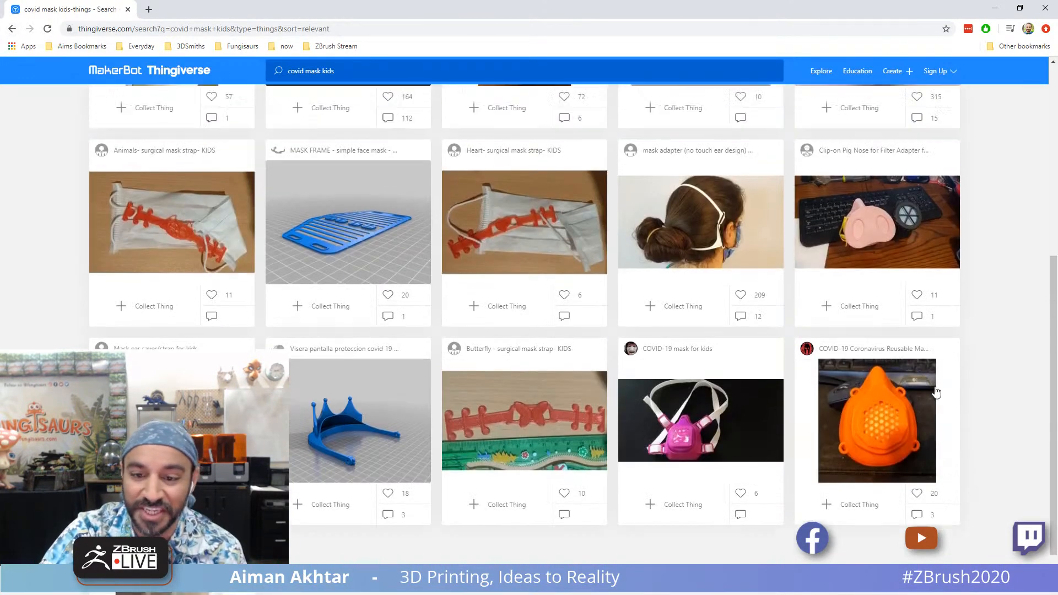
pyautogui.scroll(1, 736, 277)
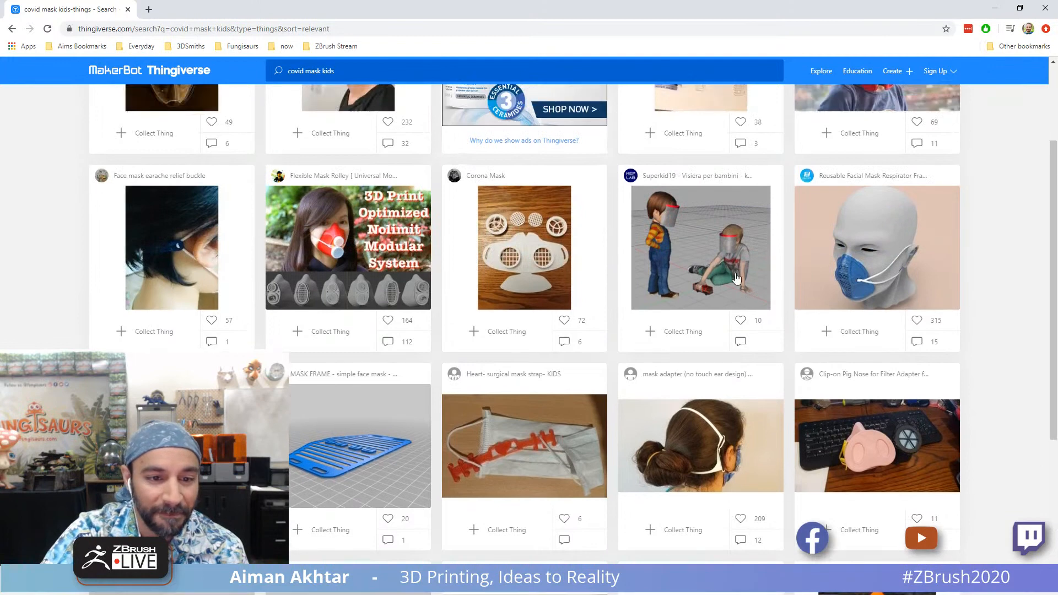
pyautogui.click(314, 222)
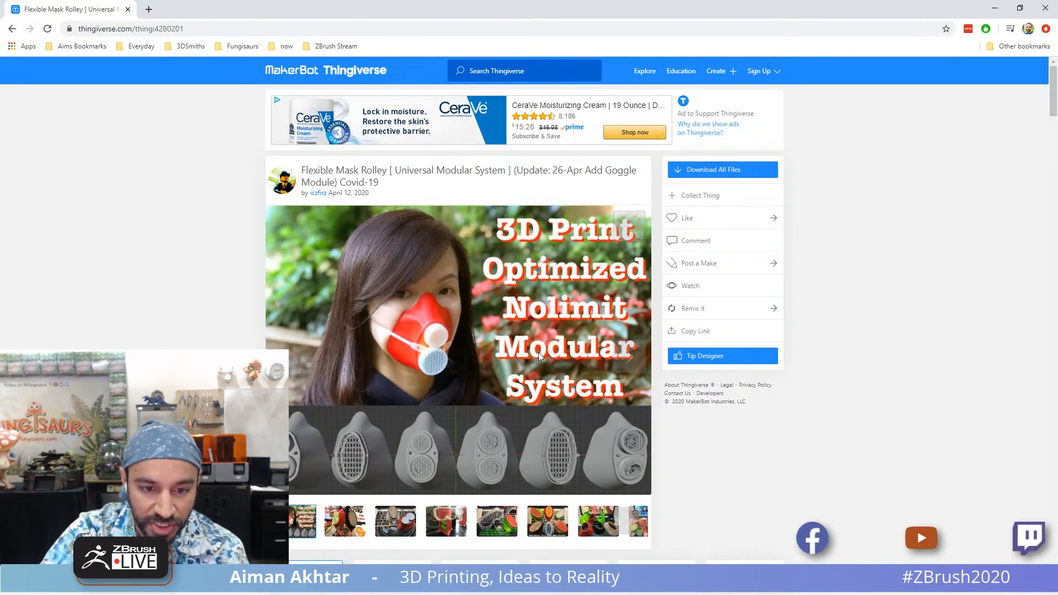
# Step: View the Flexible Mask Rolley photos showing the assembled masks, the flexible shells and the interchangeable filter modules
pyautogui.scroll(-2, 769, 398)
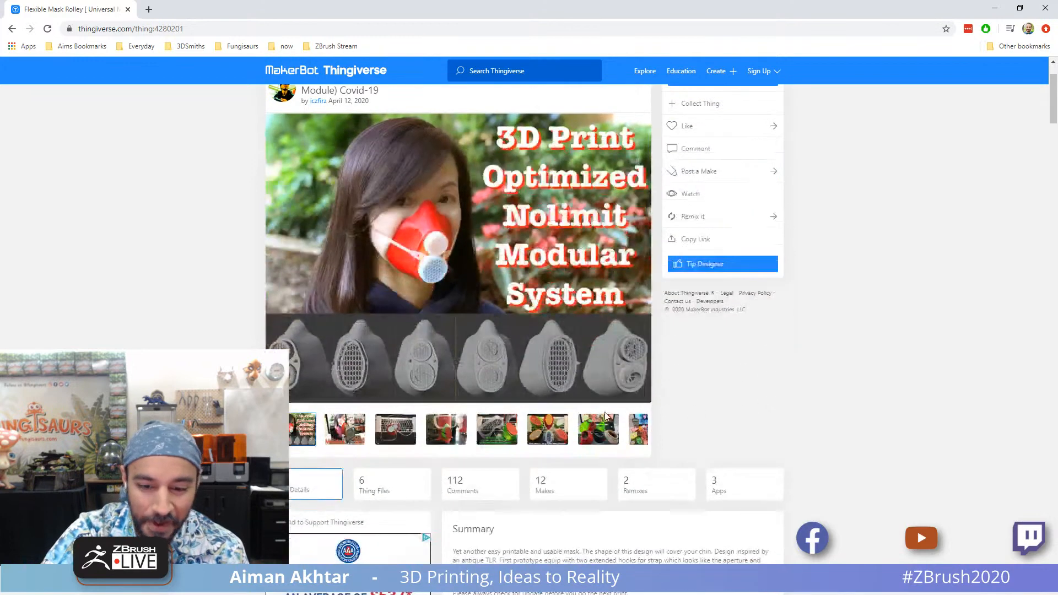
pyautogui.click(551, 435)
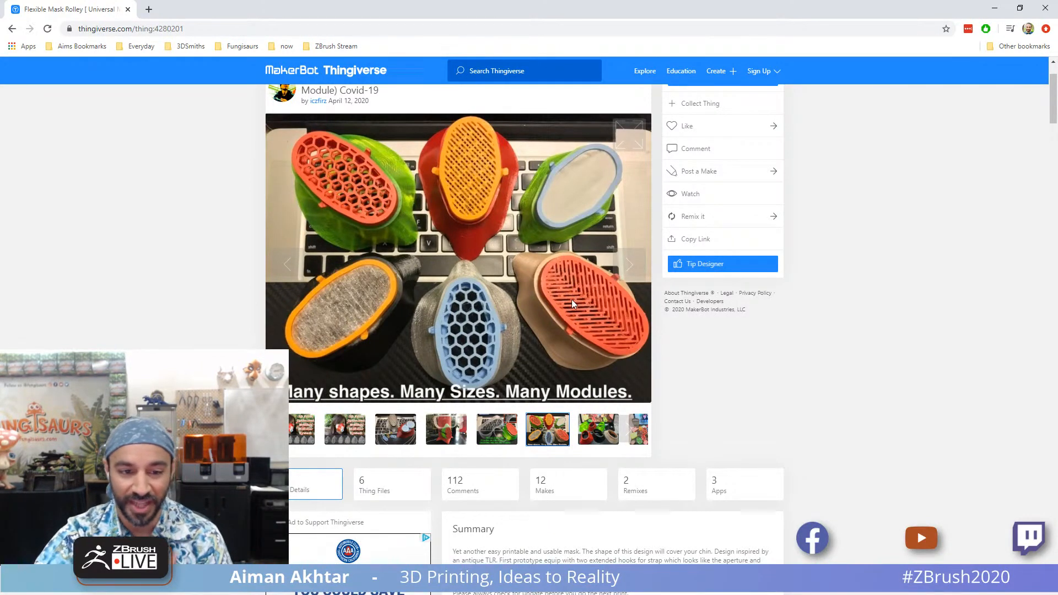
pyautogui.click(628, 434)
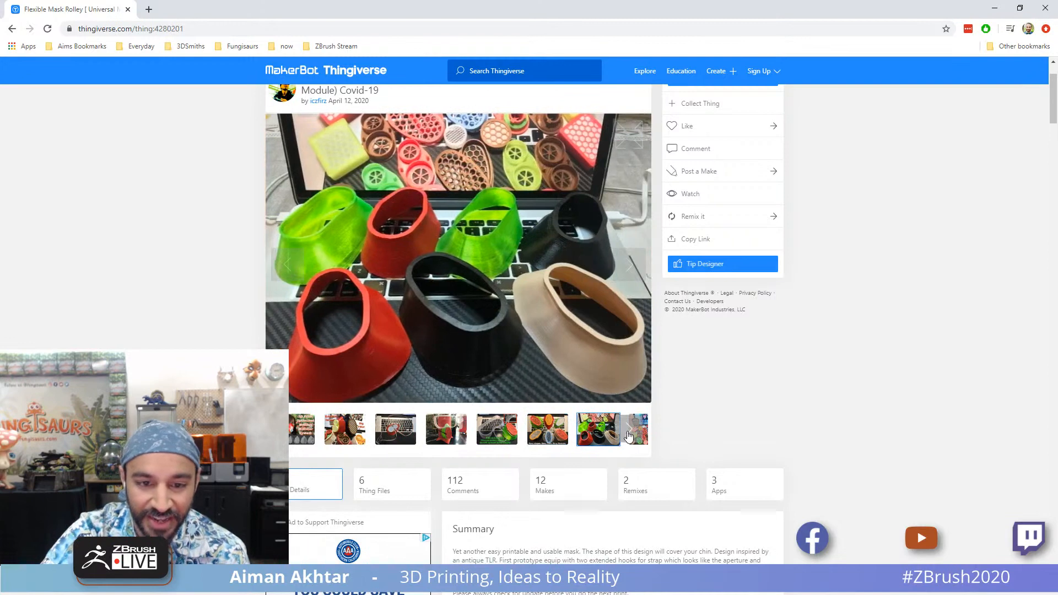
pyautogui.click(628, 434)
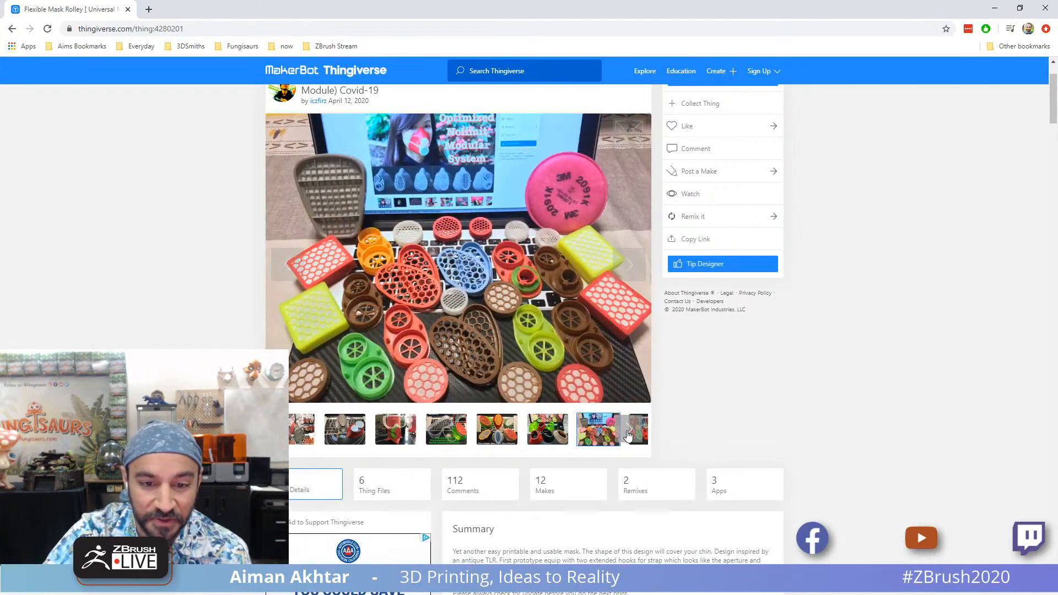
# Step: Read the Flexible Mask Rolley summary, including the PLA and PETG safety notice, the disclaimer and the key design features
pyautogui.scroll(-3, 483, 373)
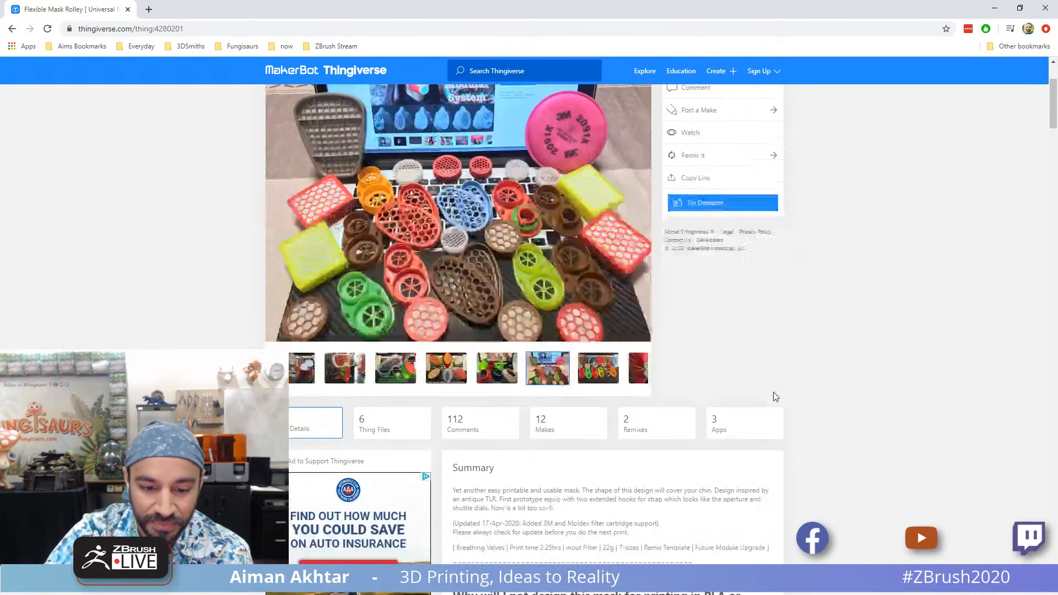
pyautogui.scroll(-2, 552, 389)
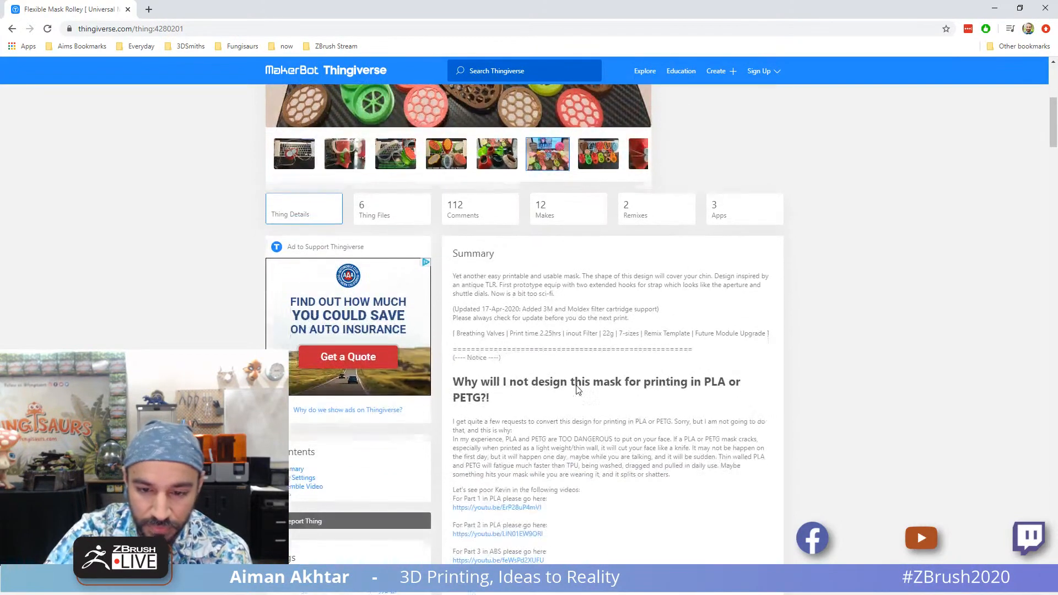
pyautogui.scroll(-2, 575, 385)
pyautogui.scroll(-2, 576, 385)
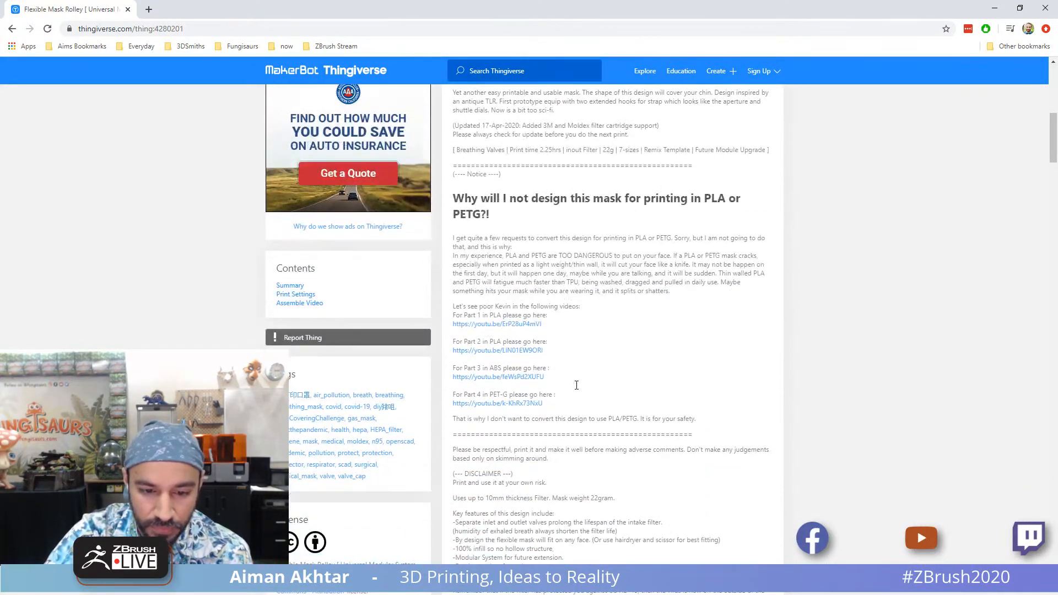
pyautogui.scroll(-2, 577, 390)
pyautogui.scroll(-2, 577, 390)
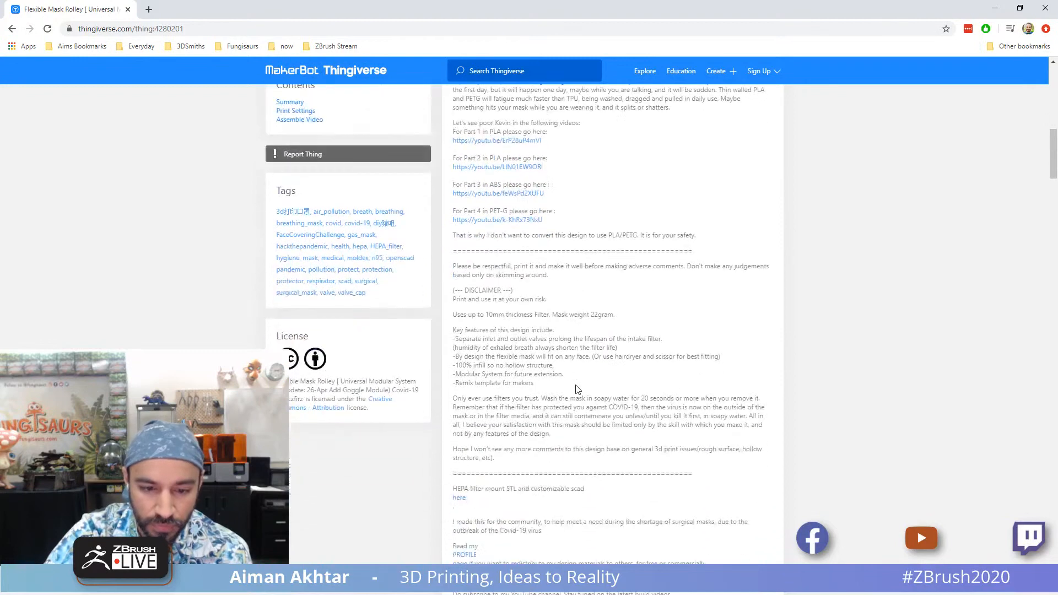
pyautogui.scroll(-4, 556, 372)
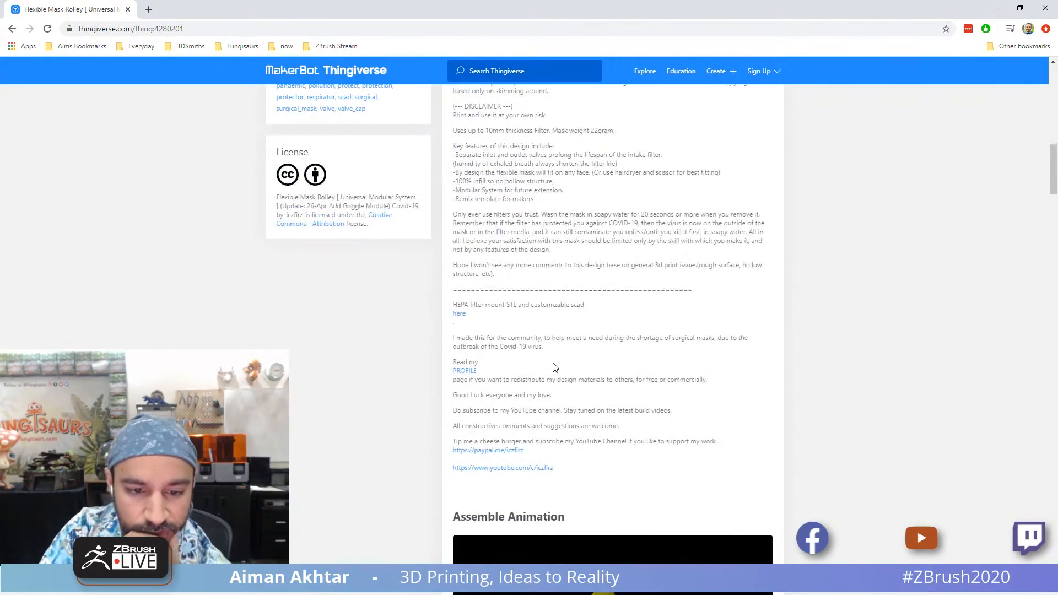
pyautogui.scroll(-2, 555, 367)
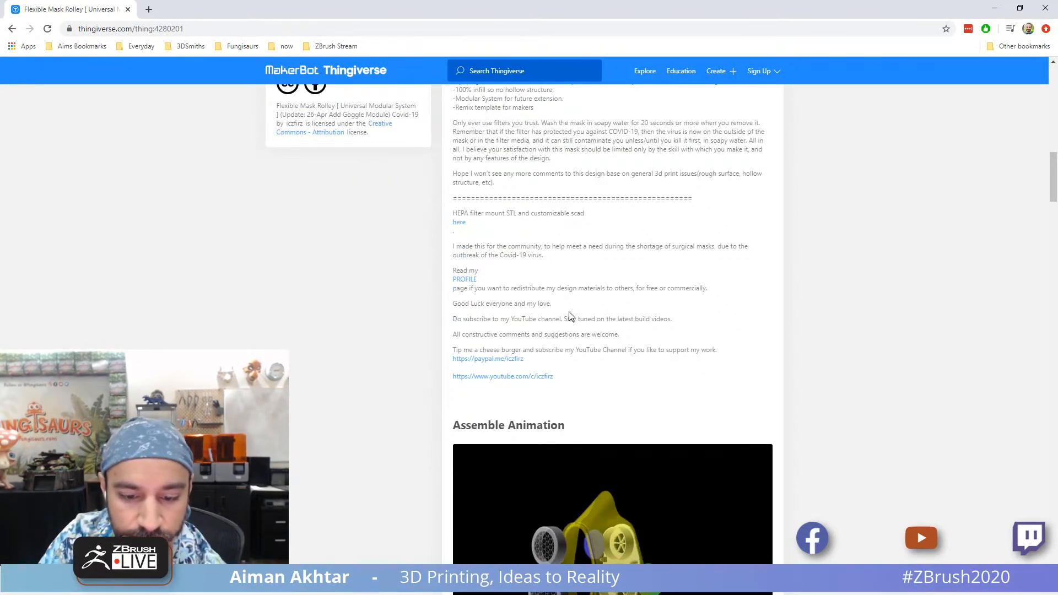
# Step: Examine the assembly animation and the related goggles, 3M half facepiece and Ambu mask designs on the page
pyautogui.scroll(-4, 570, 317)
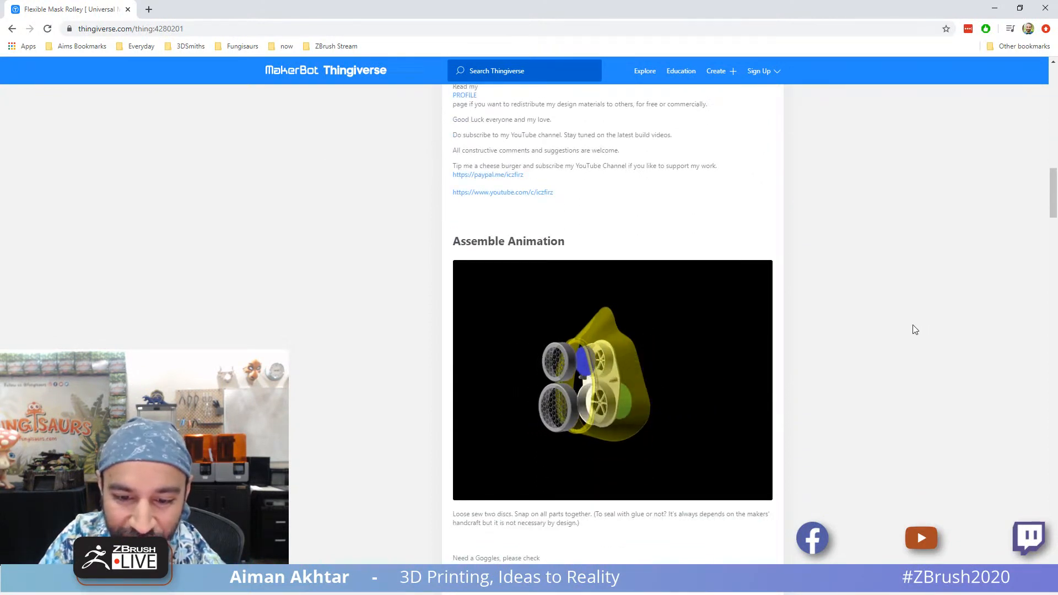
pyautogui.scroll(-6, 914, 329)
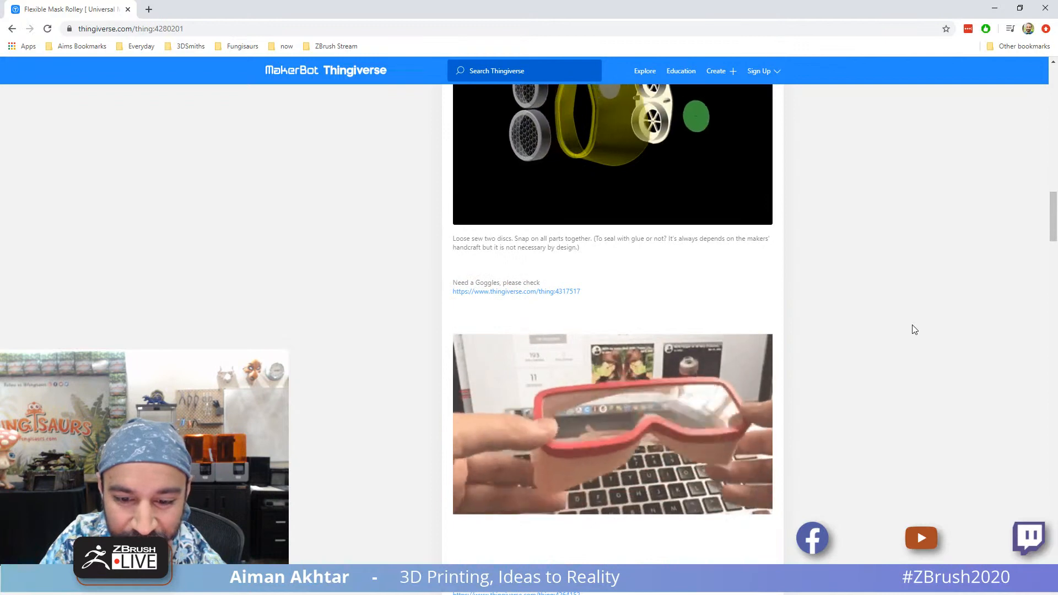
pyautogui.scroll(-8, 914, 330)
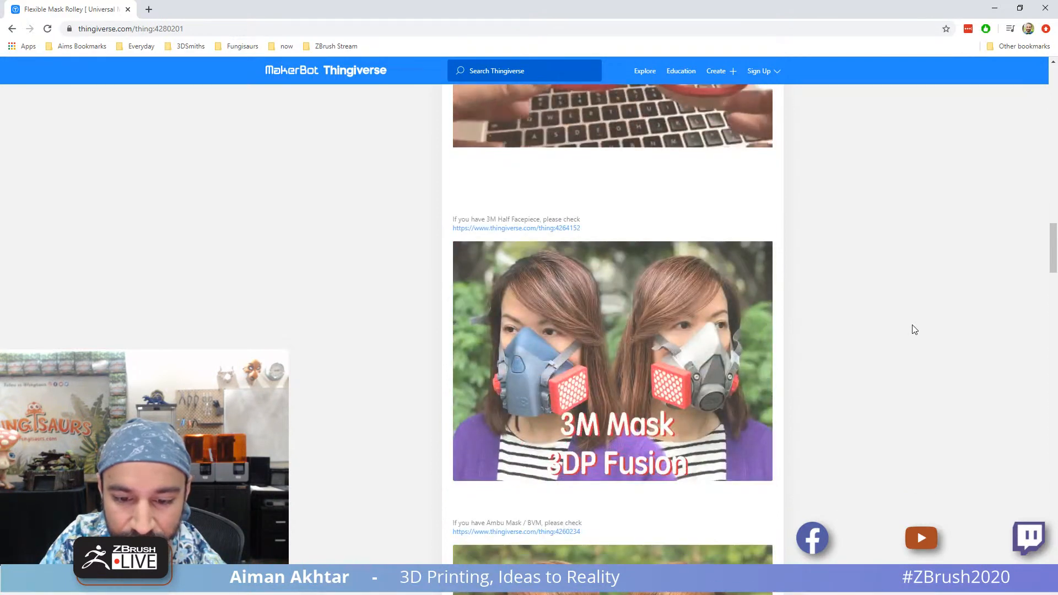
pyautogui.scroll(-2, 914, 330)
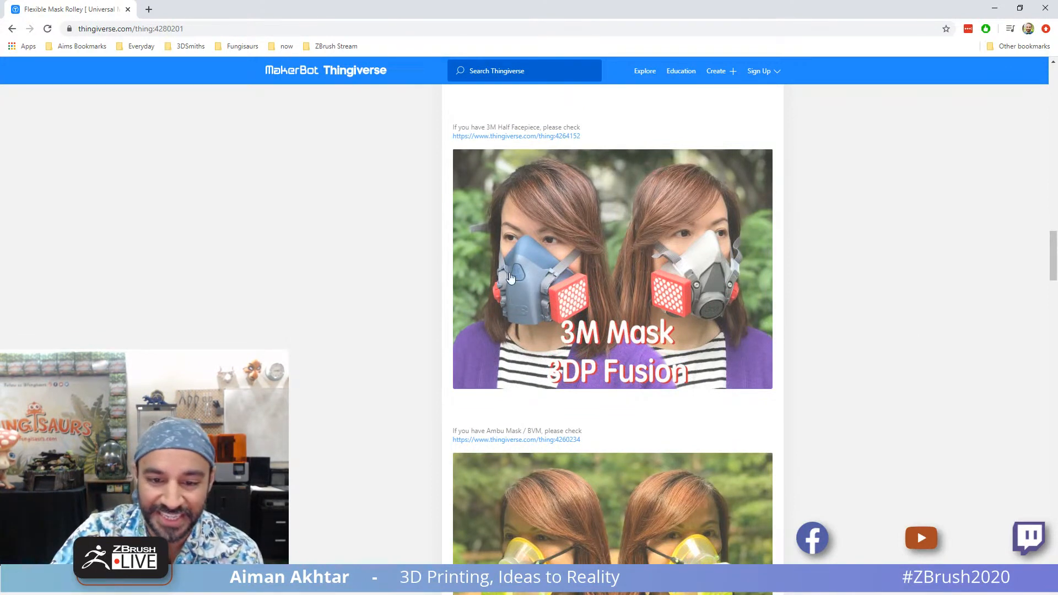
pyautogui.scroll(-2, 854, 293)
pyautogui.scroll(-4, 859, 295)
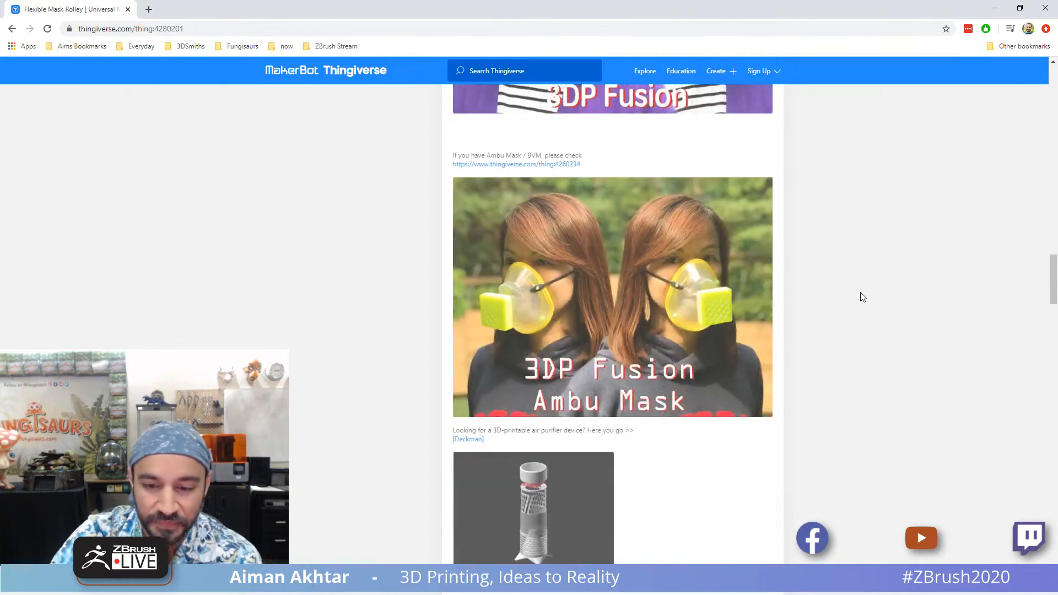
# Step: Review the page's Ambu mask, Deckman air purifier, 3M mask, goggles and modular filter part images, and return to the mask model in ZBrush
pyautogui.scroll(-2, 862, 297)
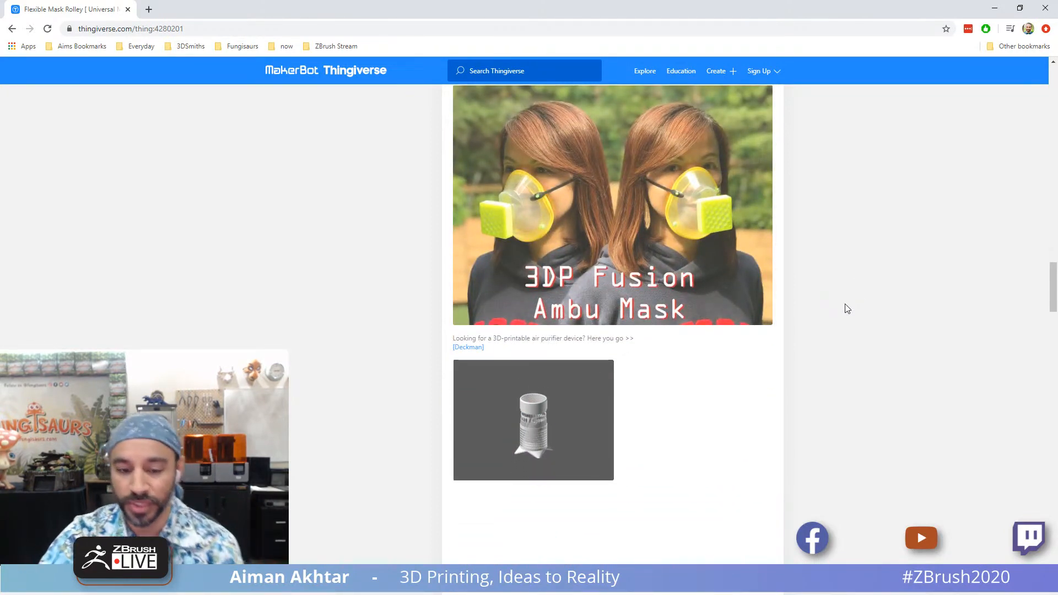
pyautogui.scroll(-1, 847, 309)
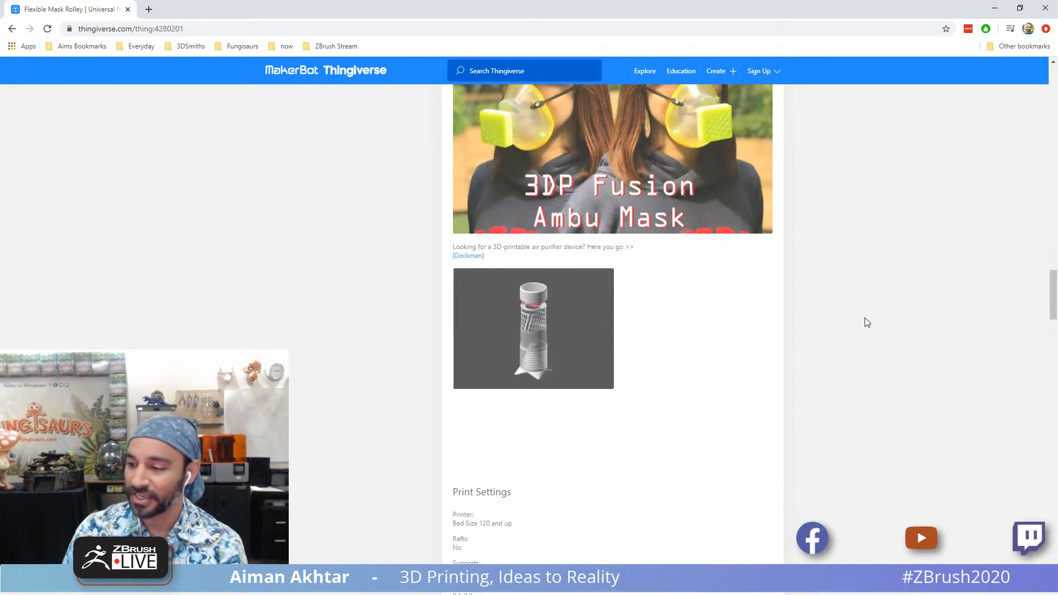
pyautogui.scroll(4, 812, 390)
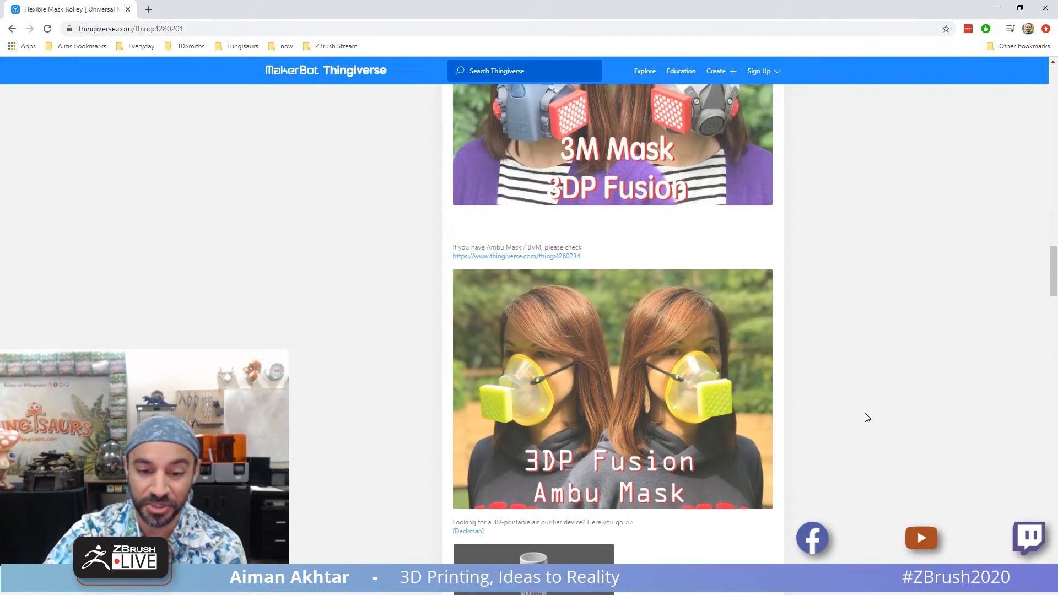
pyautogui.scroll(-3, 864, 418)
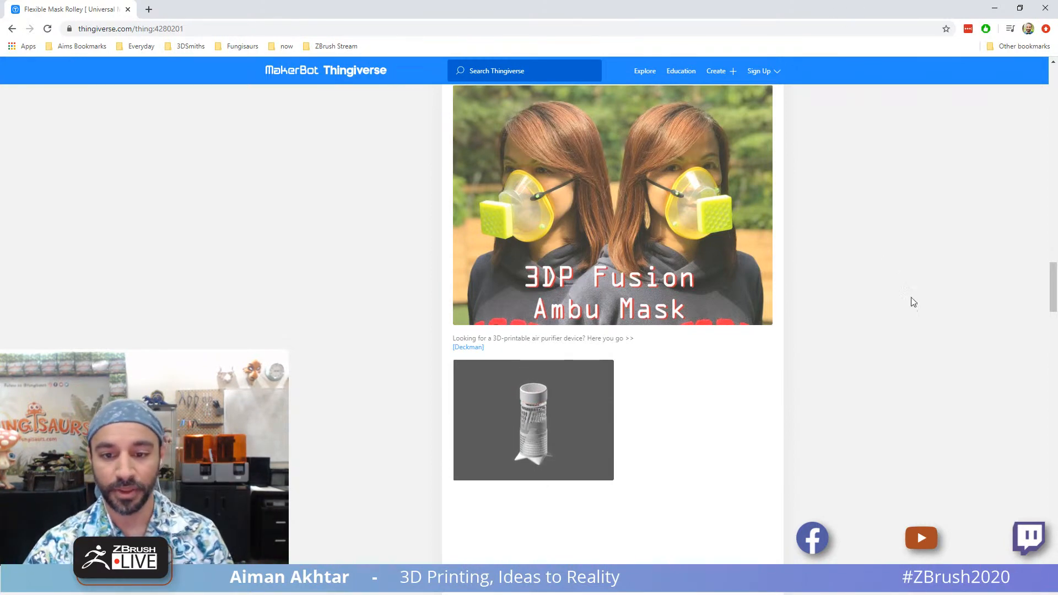
pyautogui.scroll(10, 886, 318)
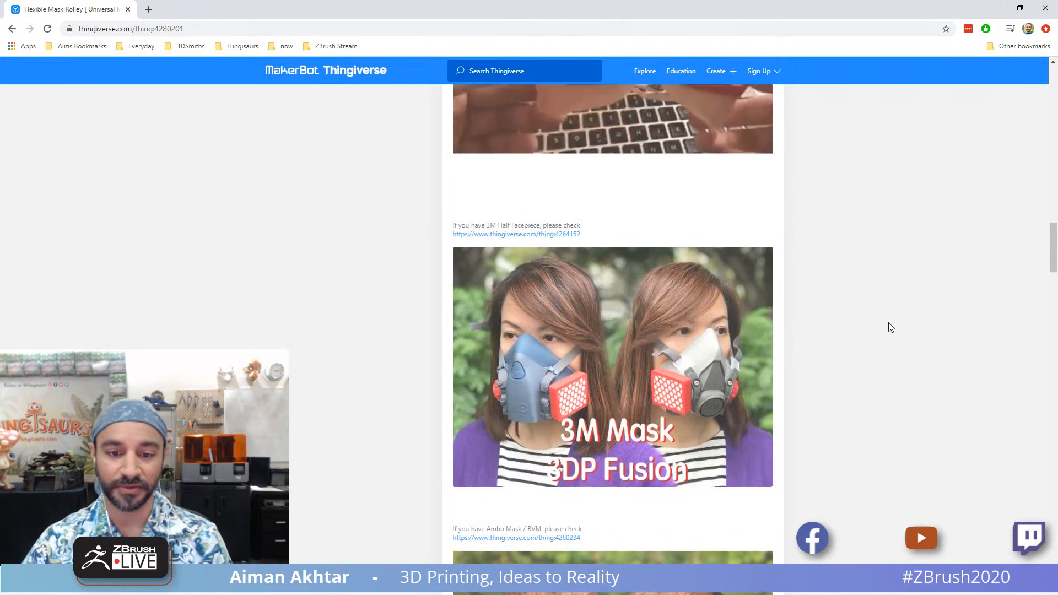
pyautogui.scroll(-2, 887, 322)
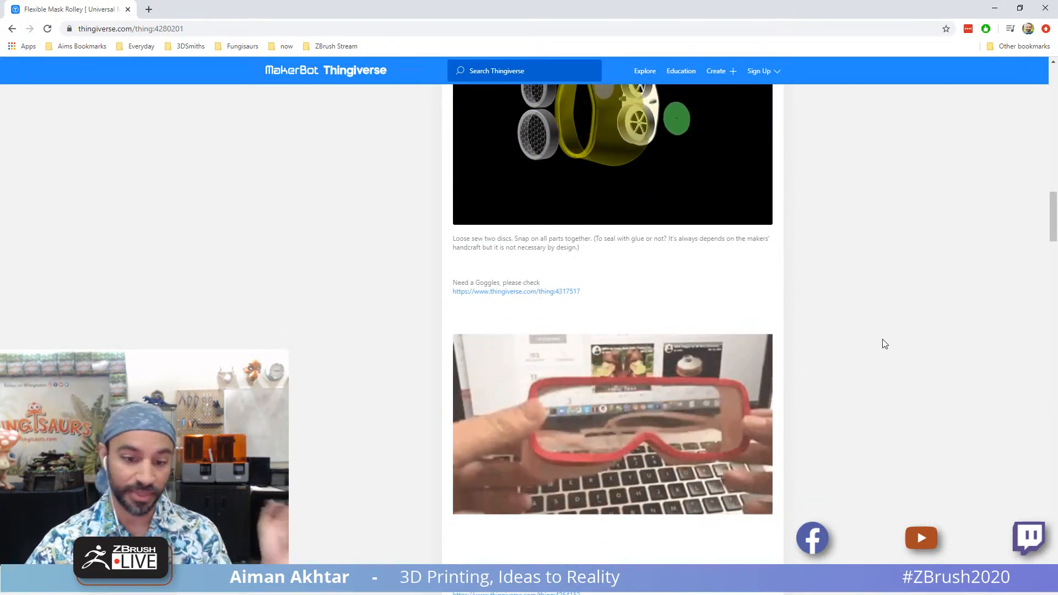
pyautogui.scroll(15, 889, 353)
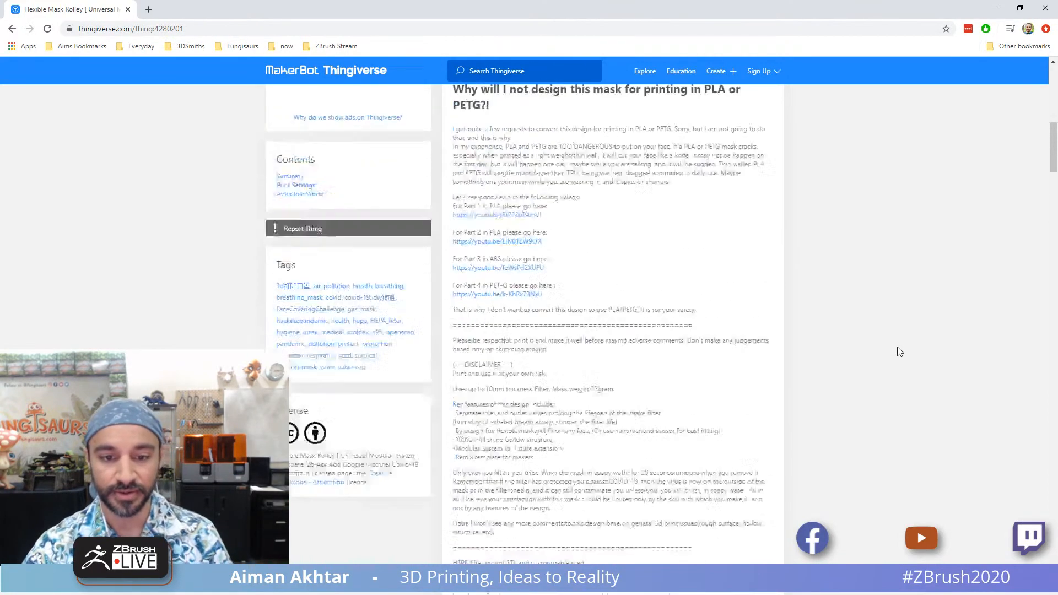
pyautogui.scroll(9, 895, 368)
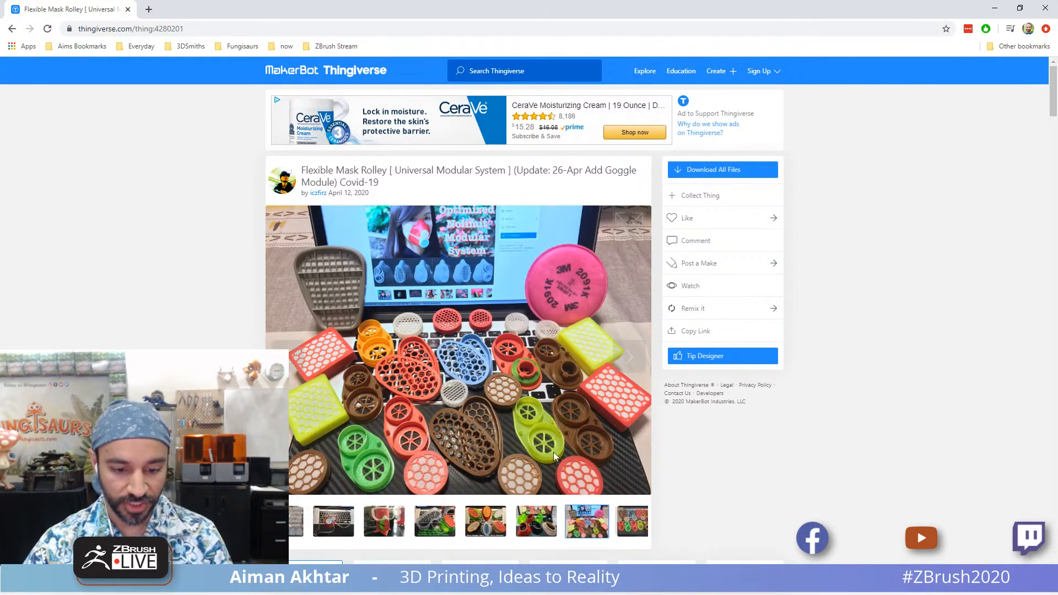
pyautogui.scroll(-1, 677, 410)
pyautogui.scroll(-2, 678, 410)
pyautogui.click(988, 7)
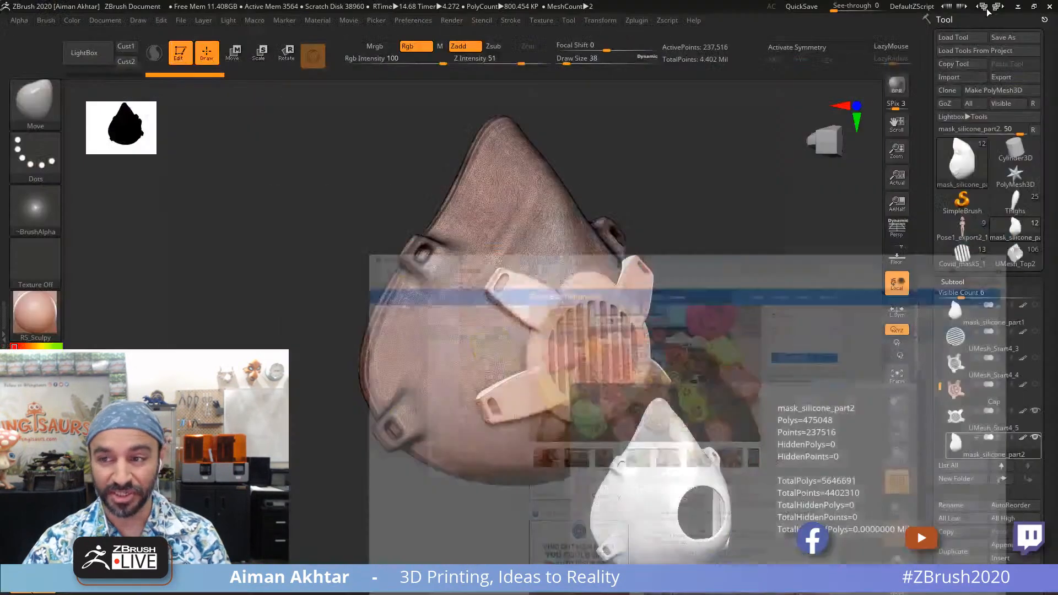
# Step: Try remeshing the mask_silicone_part2 subtool with DynaMesh at resolution 128, and undo it
pyautogui.moveTo(742, 330); pyautogui.dragTo(749, 402)
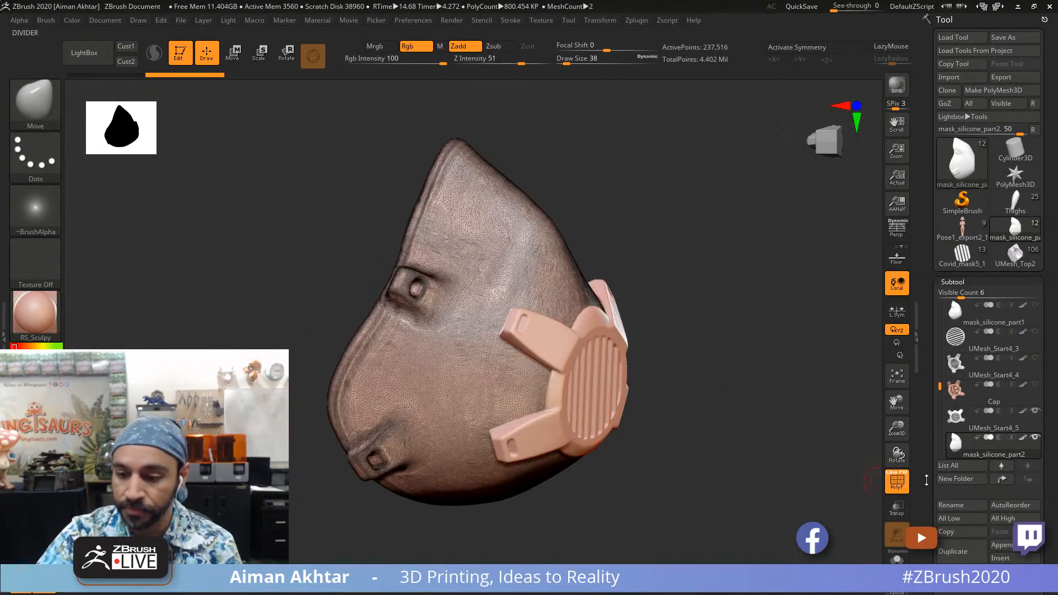
pyautogui.moveTo(1050, 539); pyautogui.dragTo(1050, 460)
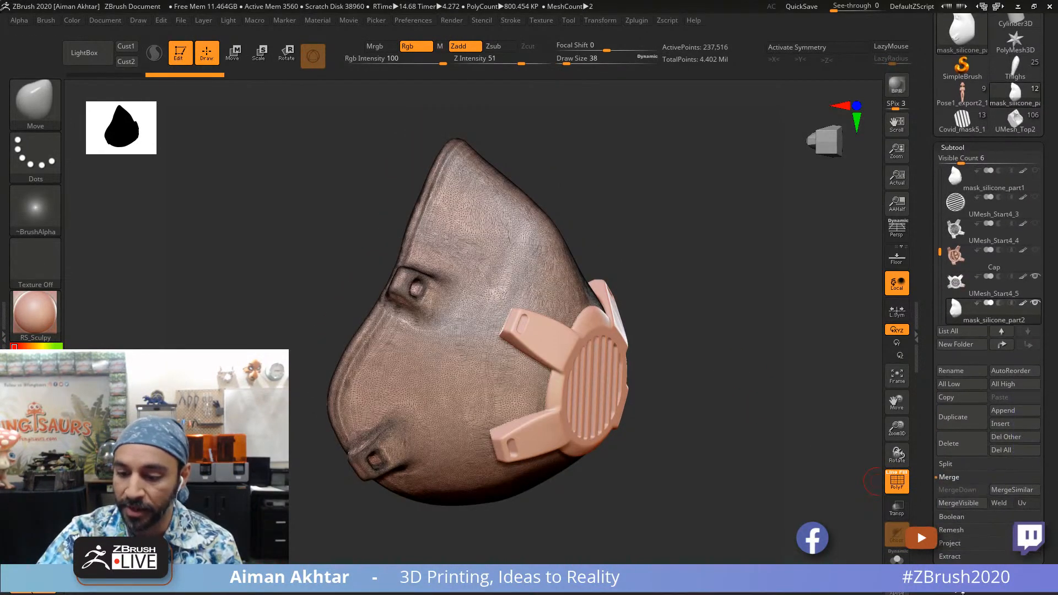
pyautogui.click(953, 147)
pyautogui.click(959, 359)
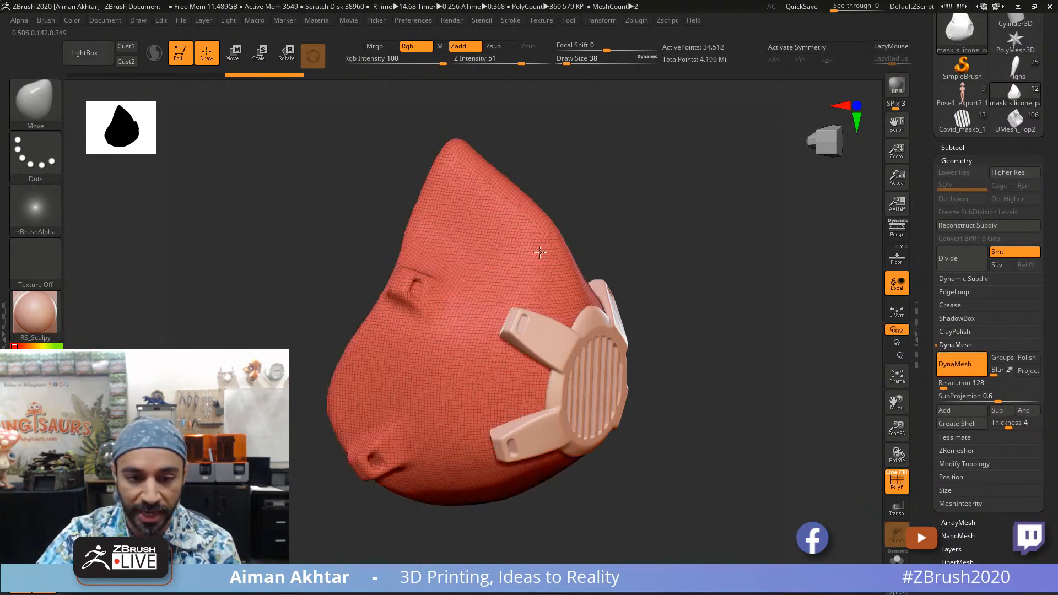
pyautogui.moveTo(687, 402); pyautogui.dragTo(756, 406)
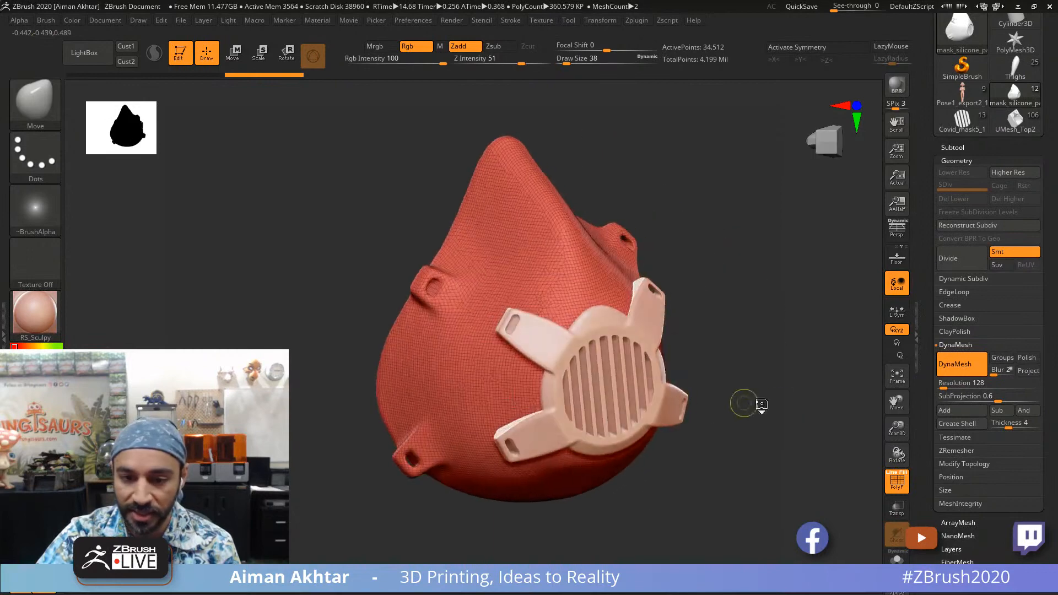
pyautogui.hotkey('ctrl', 'z')
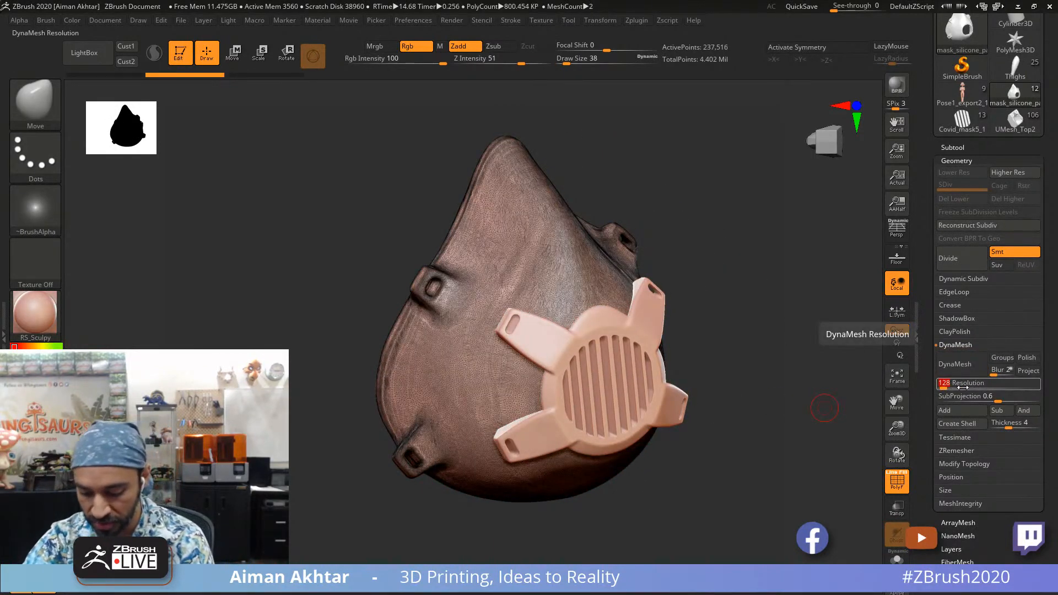
# Step: Try remeshing the mask_silicone_part2 subtool with DynaMesh at resolution 504
pyautogui.write('4')
pyautogui.press('Return')
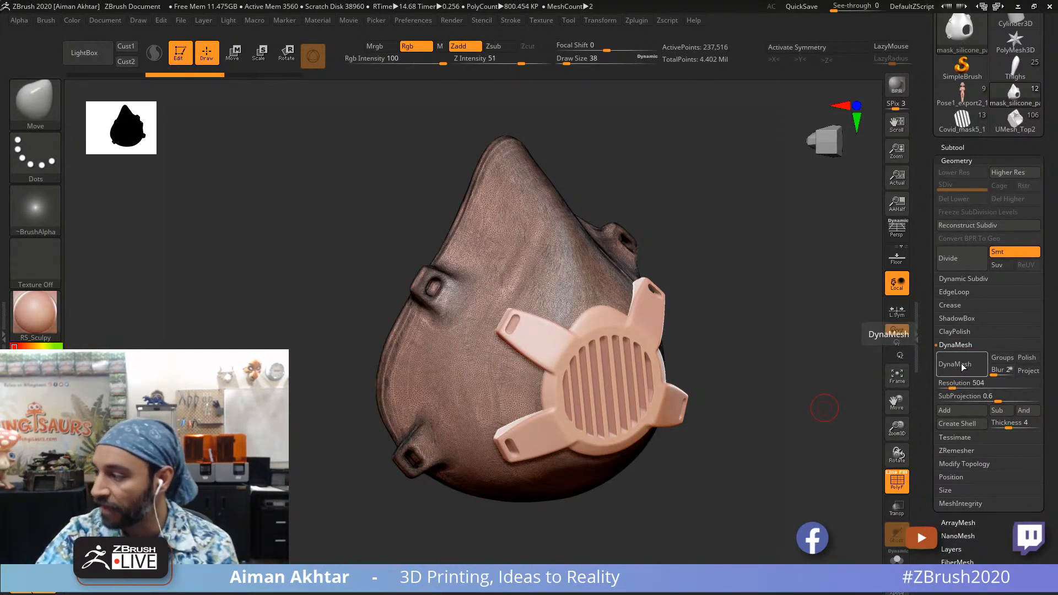
pyautogui.click(960, 364)
pyautogui.moveTo(726, 523); pyautogui.dragTo(762, 515)
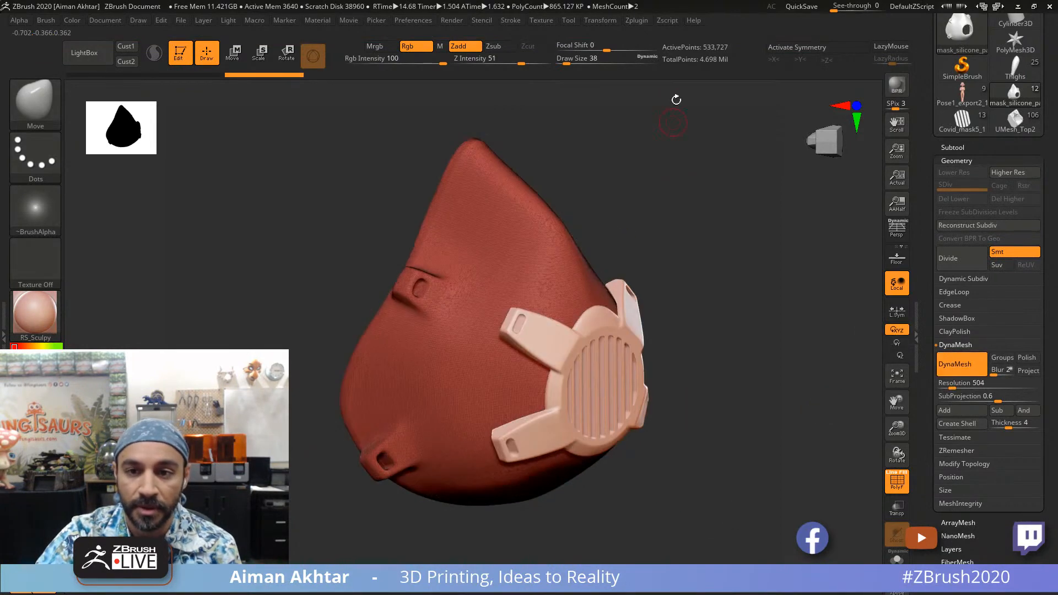
# Step: Turn off the polyframe display and inspect the remeshed upper strap loop and its slot up close
pyautogui.moveTo(724, 206); pyautogui.dragTo(903, 491)
pyautogui.click(903, 489)
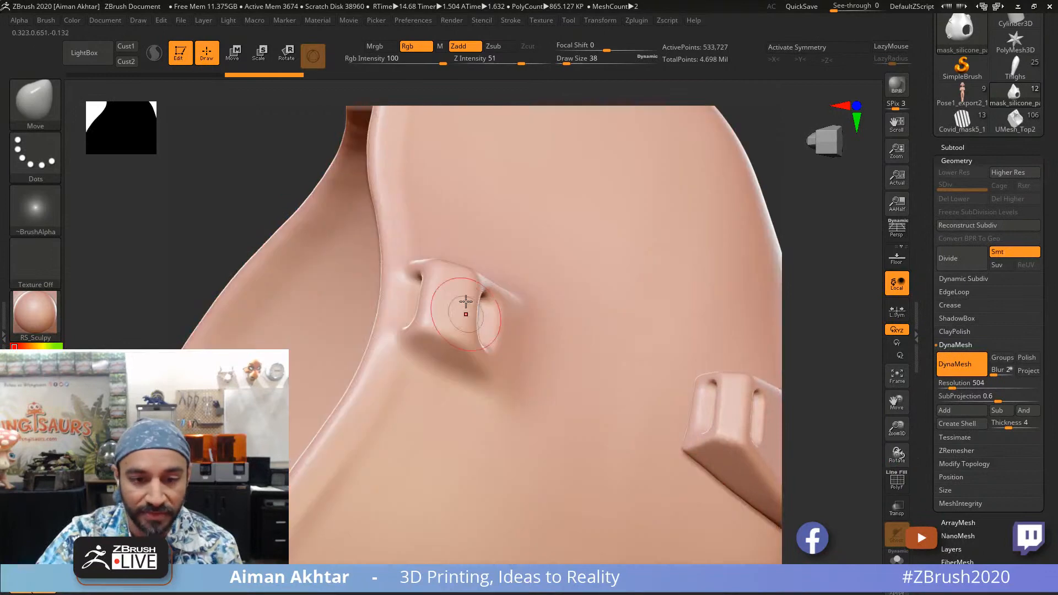
pyautogui.moveTo(243, 181); pyautogui.dragTo(222, 193)
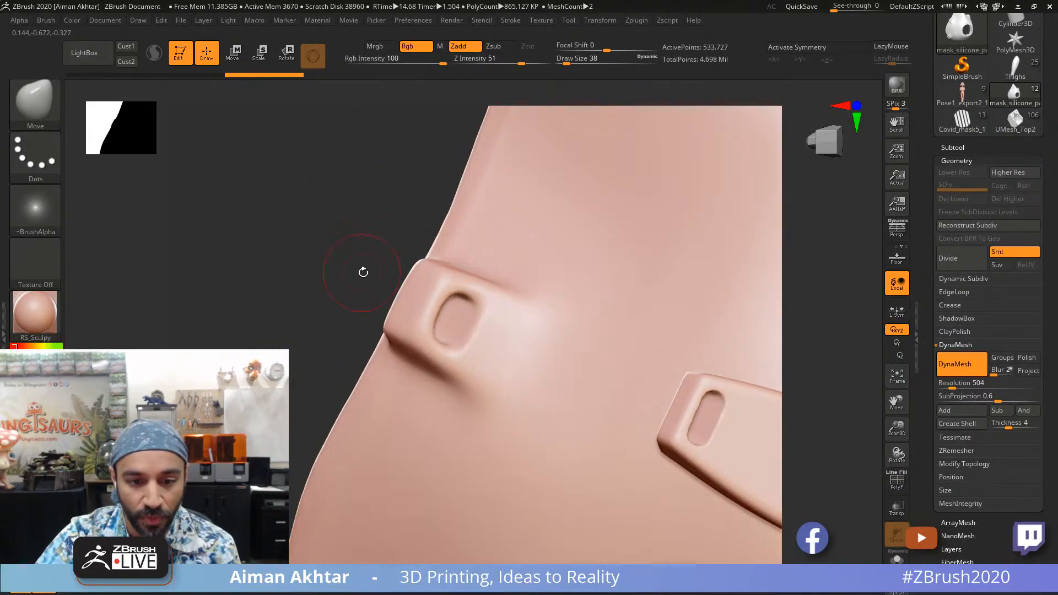
# Step: Undo the resolution 504 remesh and remesh the silicone mask with DynaMesh at resolution 600
pyautogui.hotkey('ctrl', 'z')
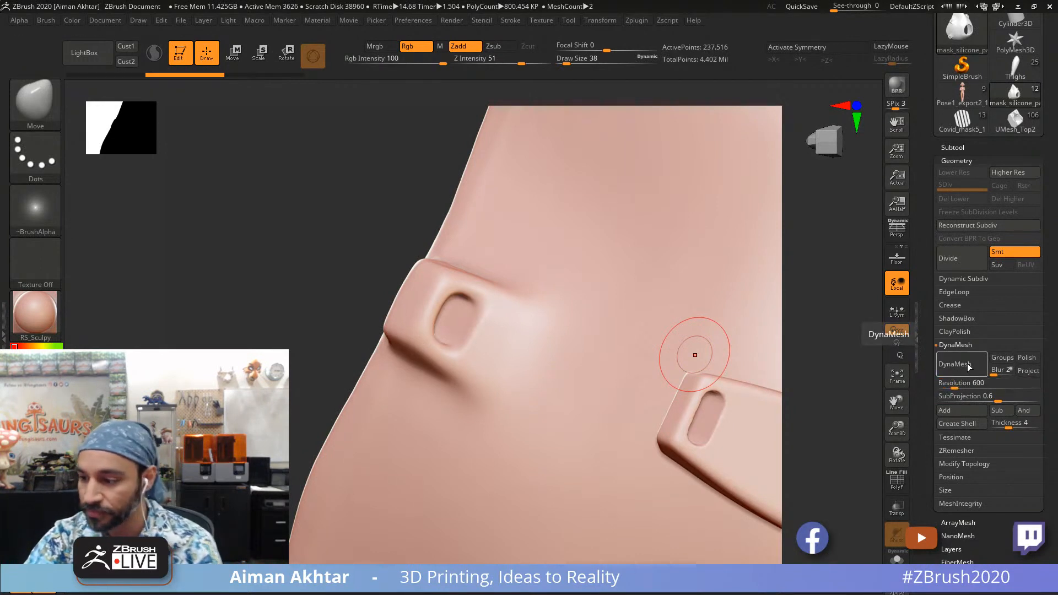
pyautogui.click(954, 364)
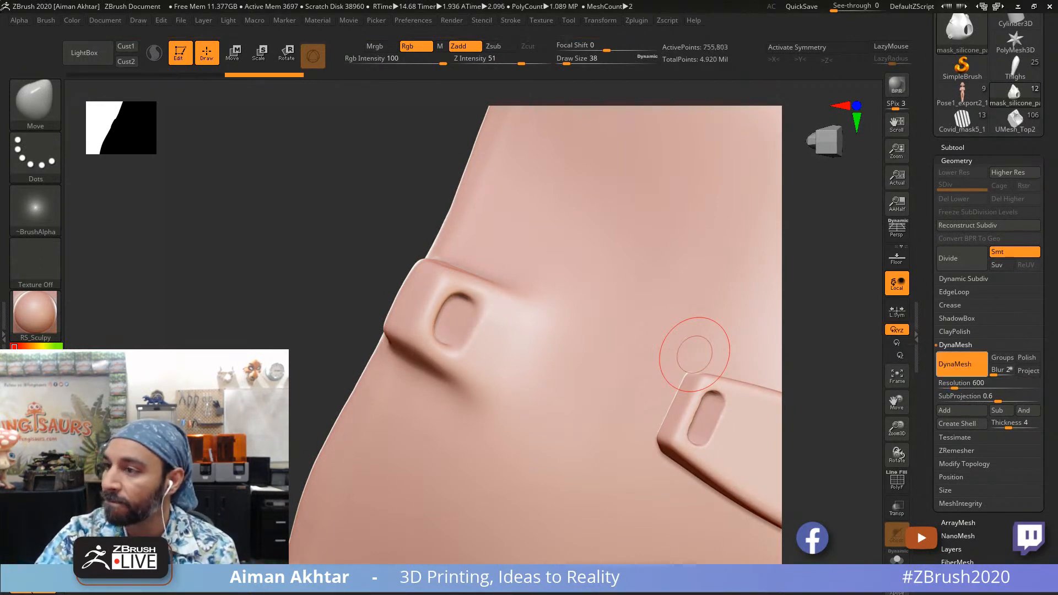
pyautogui.keyDown('alt'); pyautogui.moveTo(330, 264); pyautogui.dragTo(245, 237); pyautogui.keyUp('alt')
pyautogui.keyDown('alt'); pyautogui.moveTo(554, 367); pyautogui.dragTo(443, 112); pyautogui.keyUp('alt')
pyautogui.moveTo(821, 215); pyautogui.dragTo(741, 342)
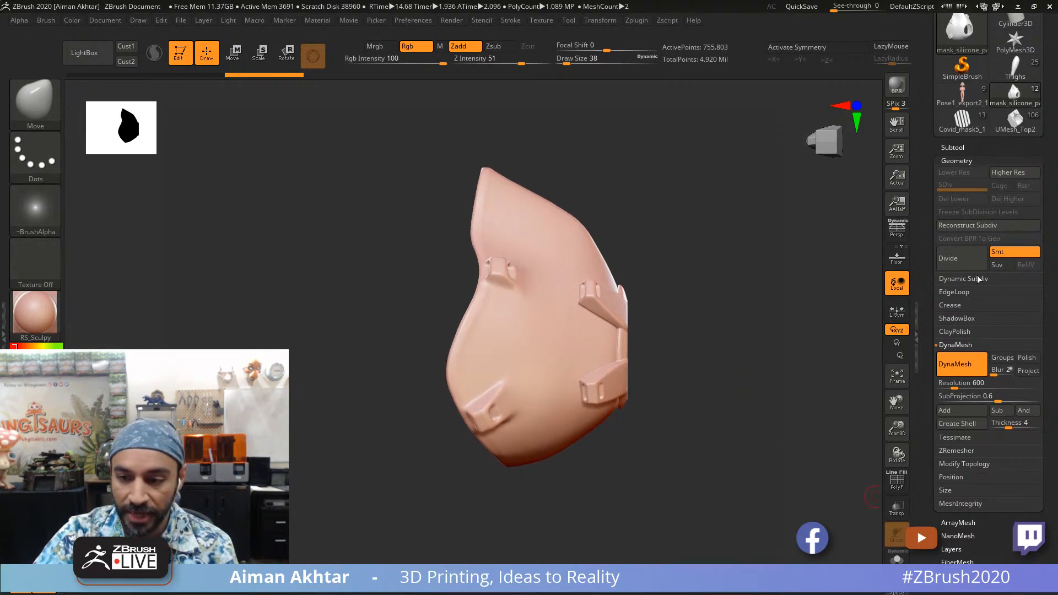
# Step: Duplicate the mask_silicone_part2 subtool and make the copy active with the original hidden
pyautogui.click(953, 148)
pyautogui.click(1019, 313)
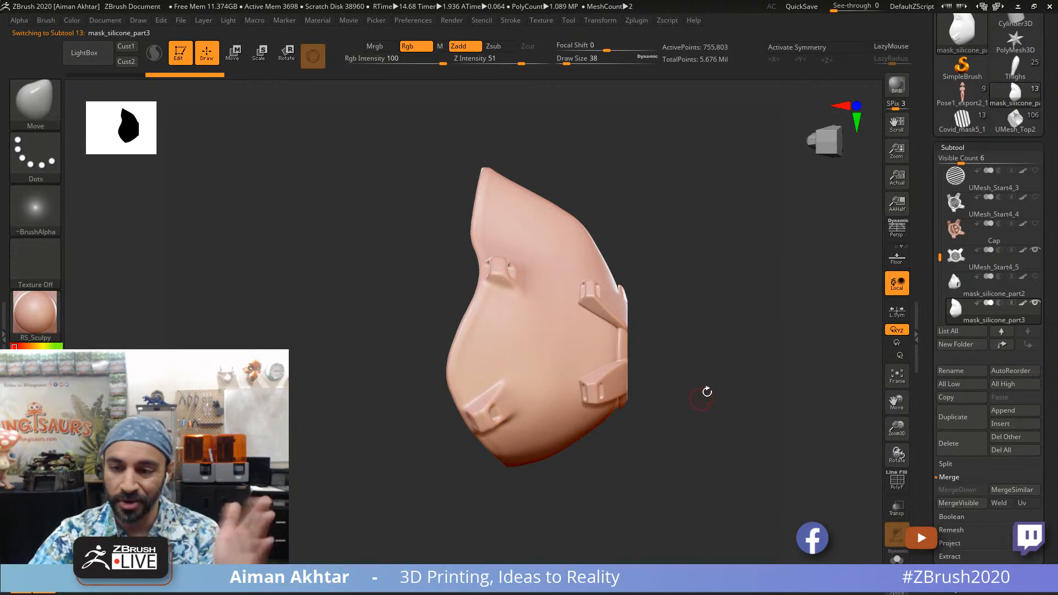
pyautogui.keyDown('alt'); pyautogui.moveTo(712, 445); pyautogui.dragTo(866, 559); pyautogui.keyUp('alt')
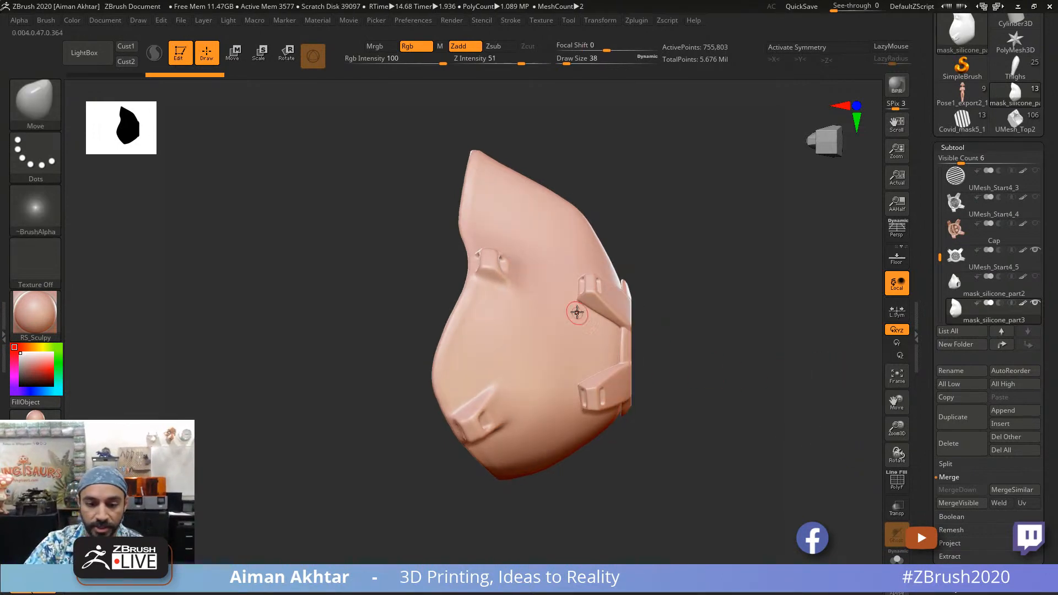
# Step: Compare the mask's side view with perspective distortion on and off
pyautogui.click(896, 230)
pyautogui.click(897, 231)
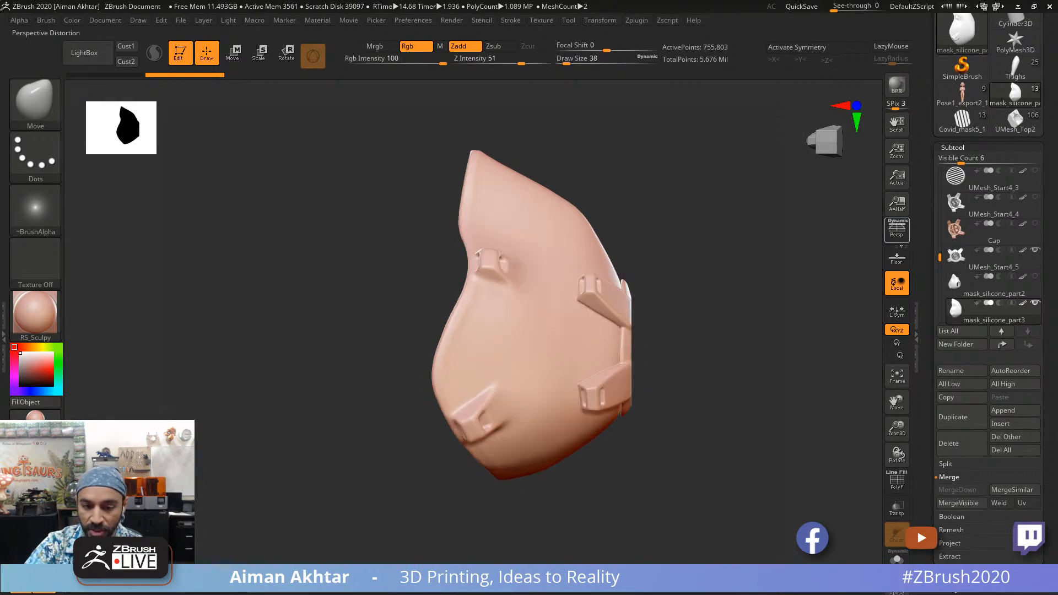
pyautogui.click(896, 230)
pyautogui.click(897, 230)
pyautogui.click(896, 231)
pyautogui.click(897, 230)
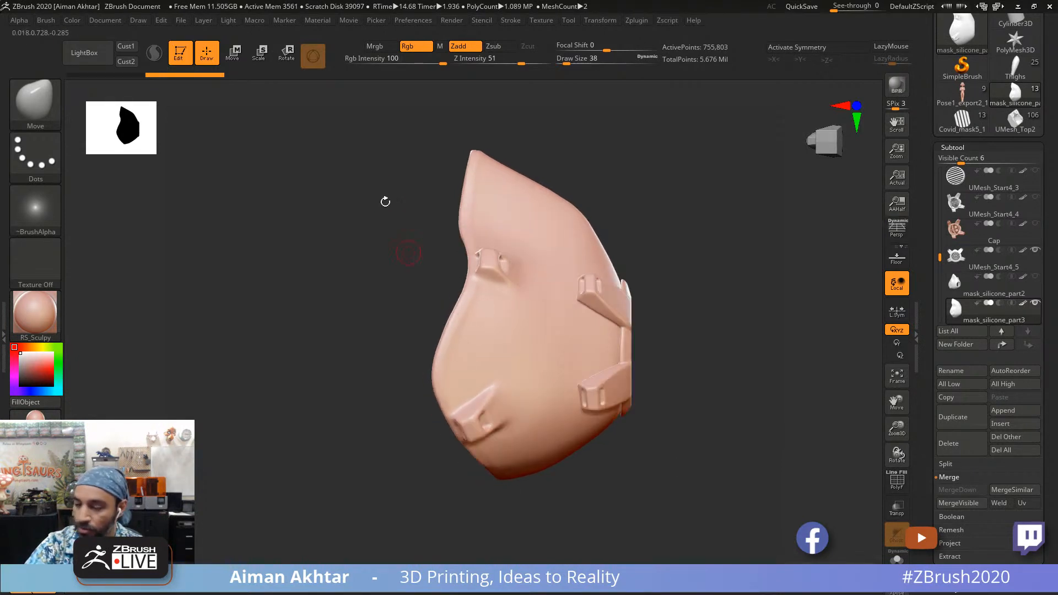
# Step: Mask the rear portion of the duplicated shell in side view, from the face edge to just behind the filter clip arms
pyautogui.keyDown('ctrl'); pyautogui.moveTo(377, 130); pyautogui.dragTo(538, 547); pyautogui.keyUp('ctrl')
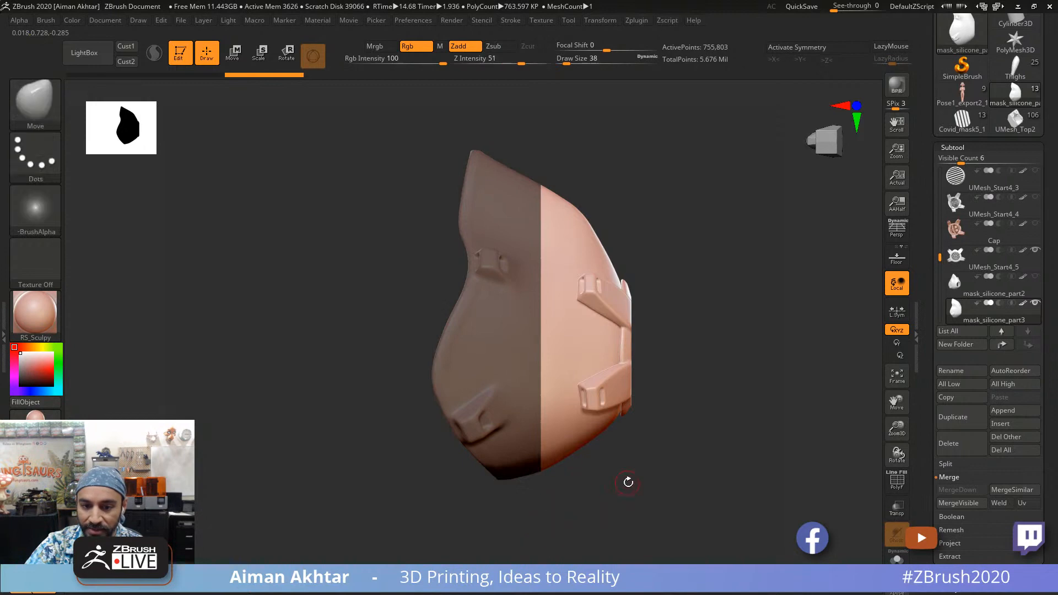
pyautogui.moveTo(628, 482)
pyautogui.mouseDown()
pyautogui.moveTo(708, 500)
pyautogui.moveTo(654, 496)
pyautogui.mouseUp()
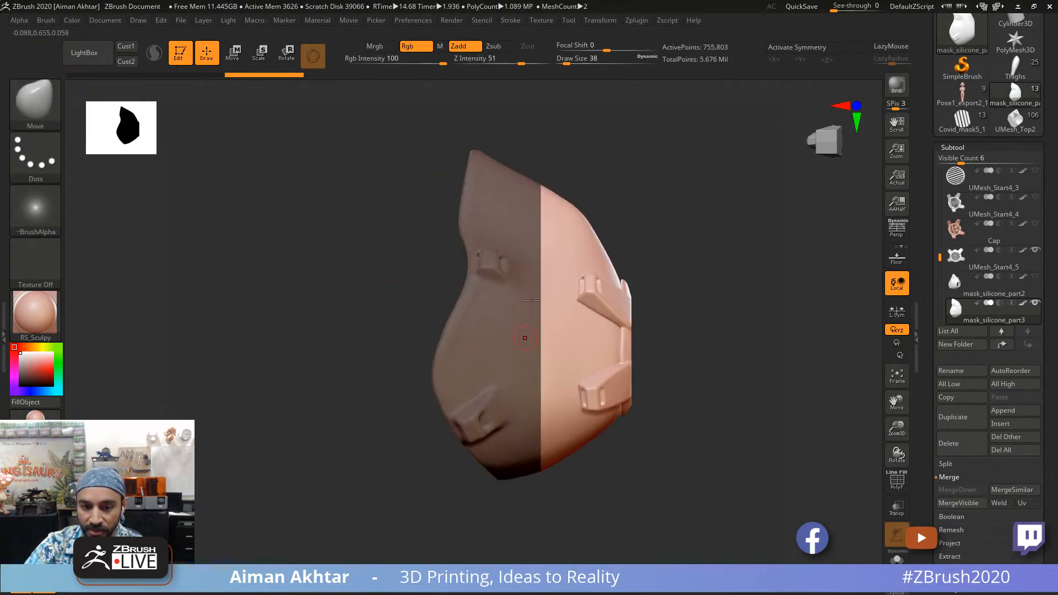
pyautogui.moveTo(726, 469); pyautogui.dragTo(661, 461)
pyautogui.keyDown('ctrl'); pyautogui.moveTo(379, 154); pyautogui.dragTo(566, 564); pyautogui.keyUp('ctrl')
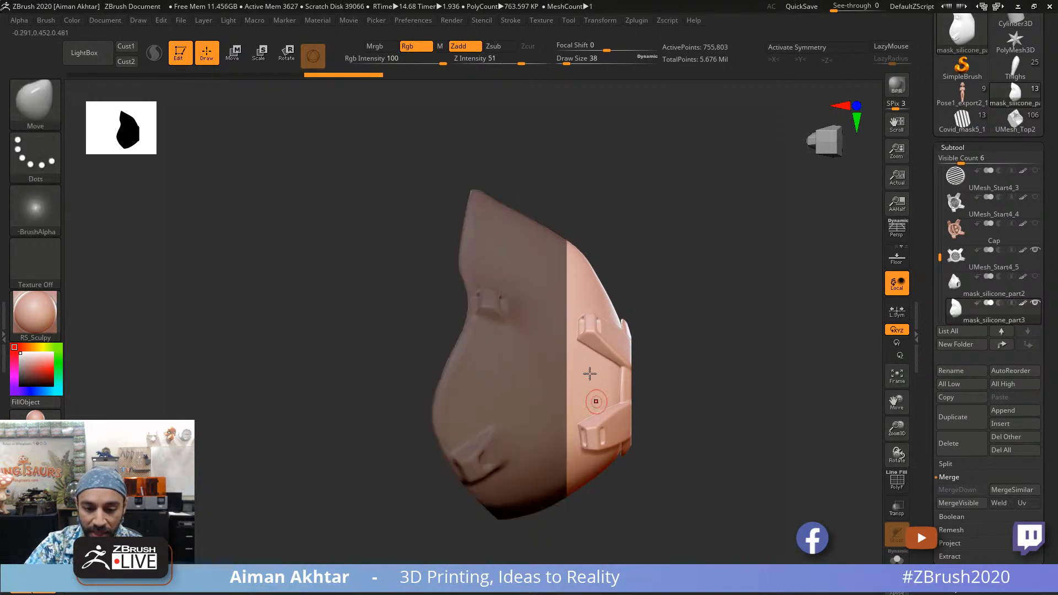
pyautogui.moveTo(629, 298); pyautogui.dragTo(635, 319)
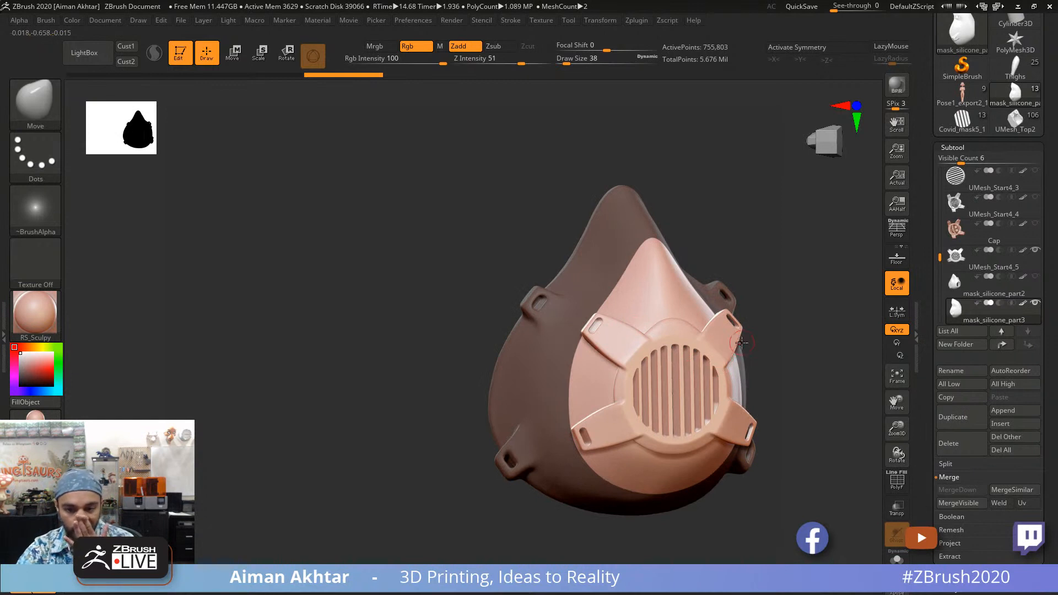
pyautogui.moveTo(757, 344); pyautogui.dragTo(552, 321)
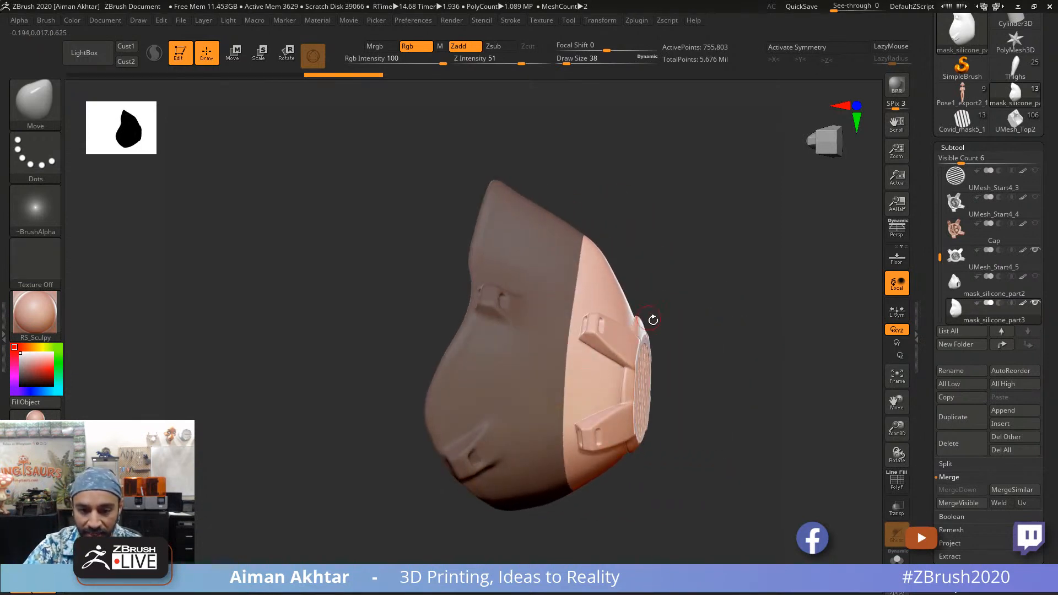
# Step: Soften the edge of the mask on the duplicated shell and check the transition by inverting it back and forth
pyautogui.keyDown('ctrl'); pyautogui.click(564, 288); pyautogui.keyUp('ctrl')
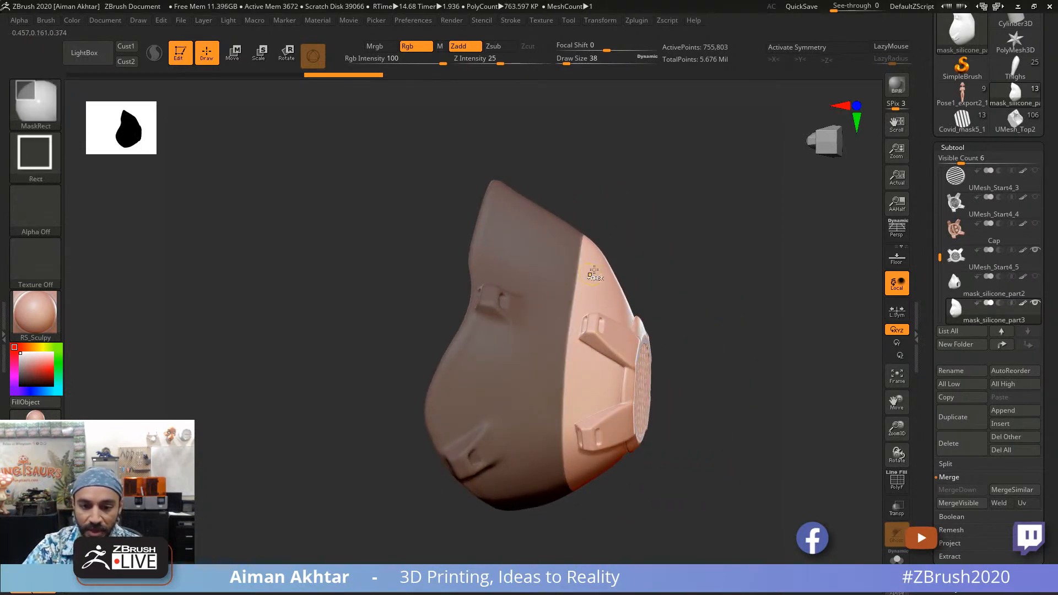
pyautogui.keyDown('ctrl'); pyautogui.click(593, 270); pyautogui.keyUp('ctrl')
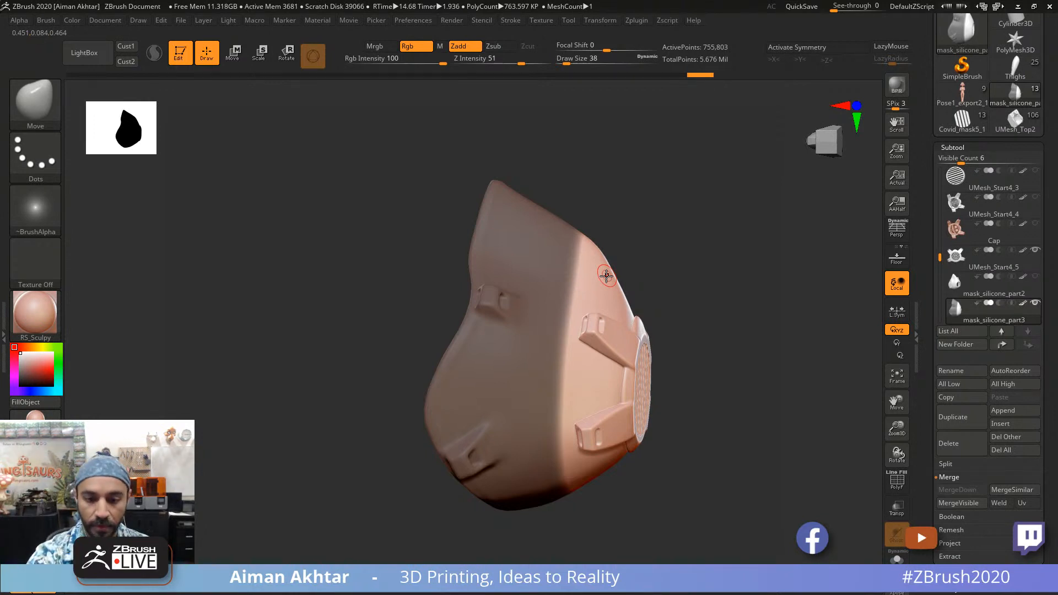
pyautogui.press('ctrl')
pyautogui.keyDown('ctrl'); pyautogui.click(621, 277); pyautogui.keyUp('ctrl')
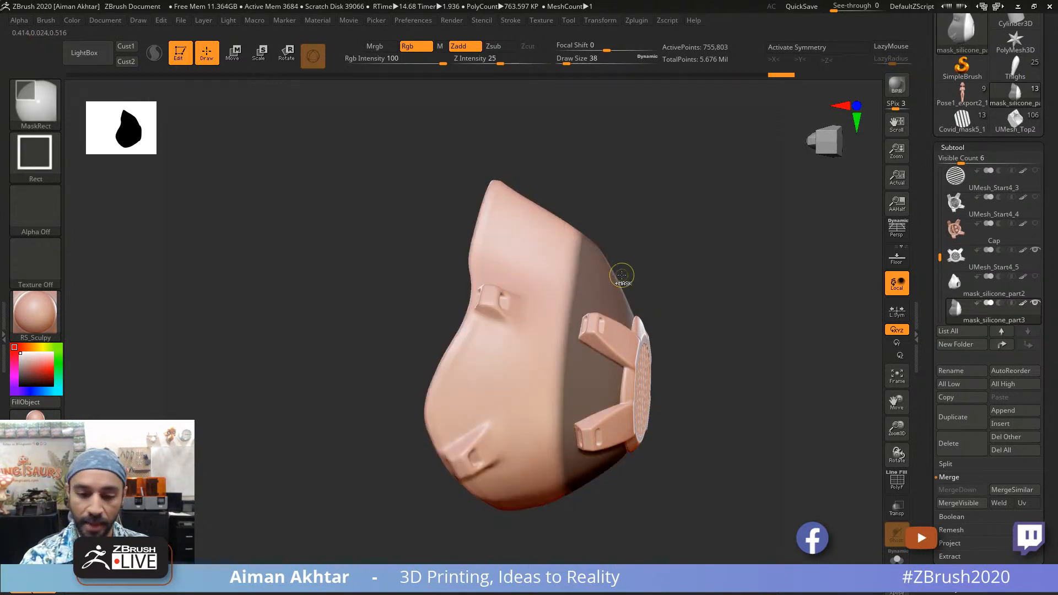
pyautogui.keyDown('ctrl'); pyautogui.click(637, 252); pyautogui.keyUp('ctrl')
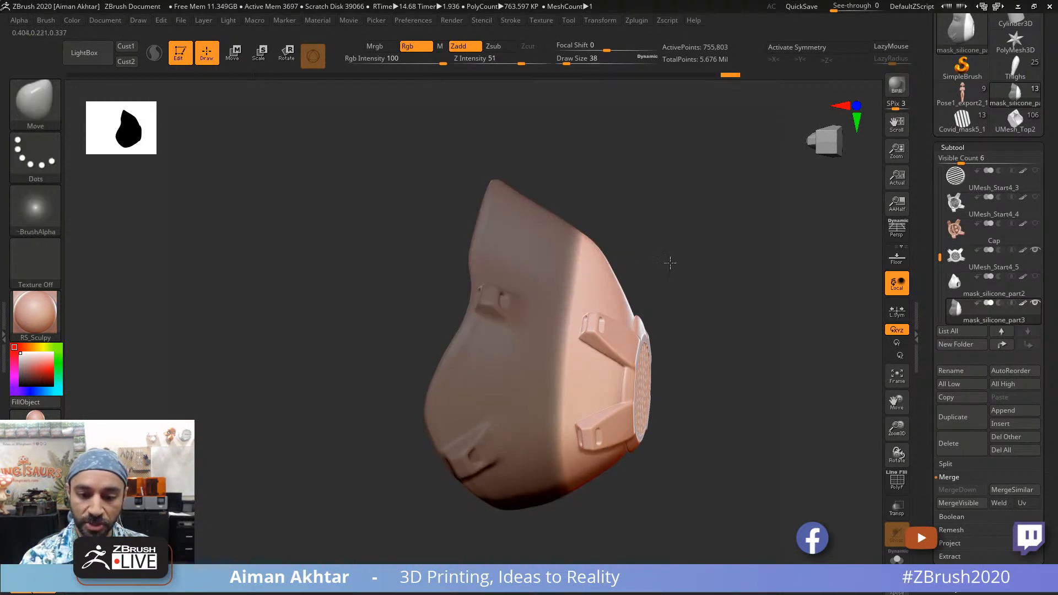
# Step: Invert the mask so the front section around the filter is protected and the rear of the shell is editable
pyautogui.keyDown('alt'); pyautogui.moveTo(668, 262); pyautogui.dragTo(717, 297); pyautogui.keyUp('alt')
pyautogui.press('ctrl')
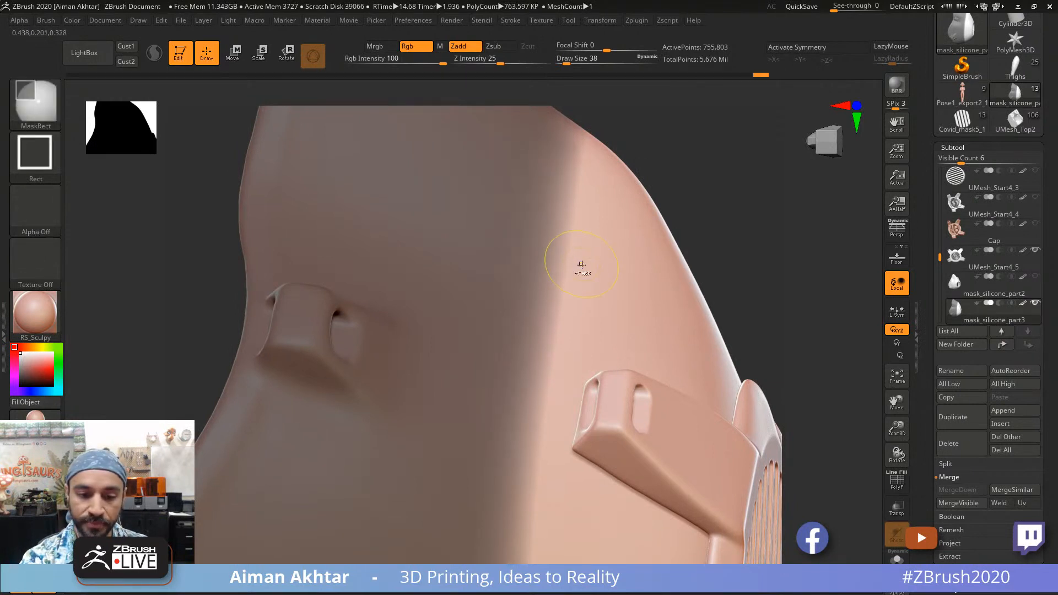
pyautogui.keyDown('ctrl'); pyautogui.click(724, 231); pyautogui.keyUp('ctrl')
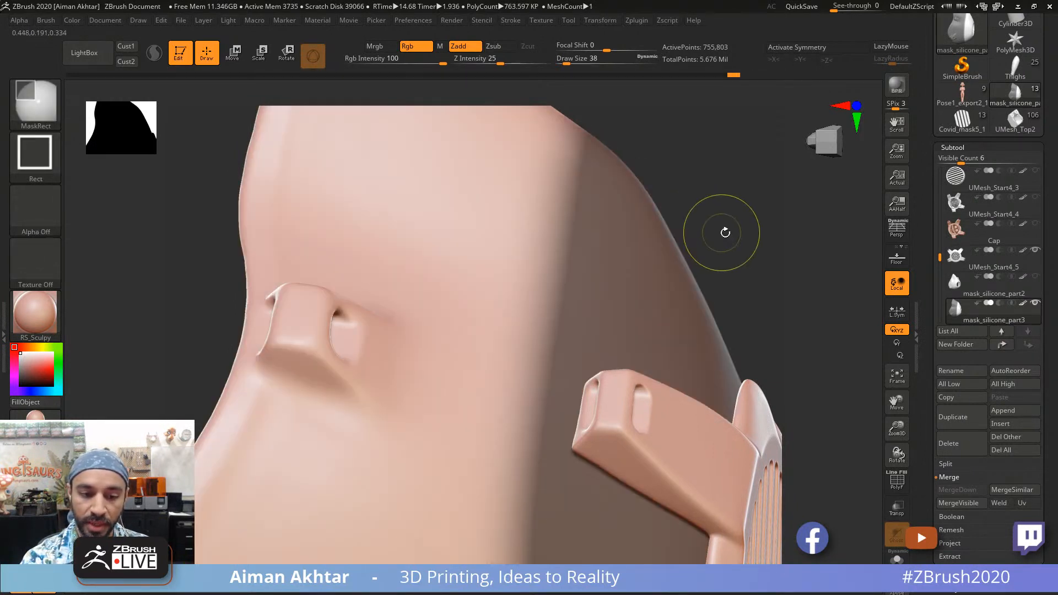
pyautogui.keyDown('alt'); pyautogui.moveTo(687, 228); pyautogui.dragTo(667, 229); pyautogui.keyUp('alt')
pyautogui.moveTo(737, 270)
pyautogui.mouseDown()
pyautogui.moveTo(778, 271)
pyautogui.moveTo(748, 268)
pyautogui.moveTo(744, 254)
pyautogui.mouseUp()
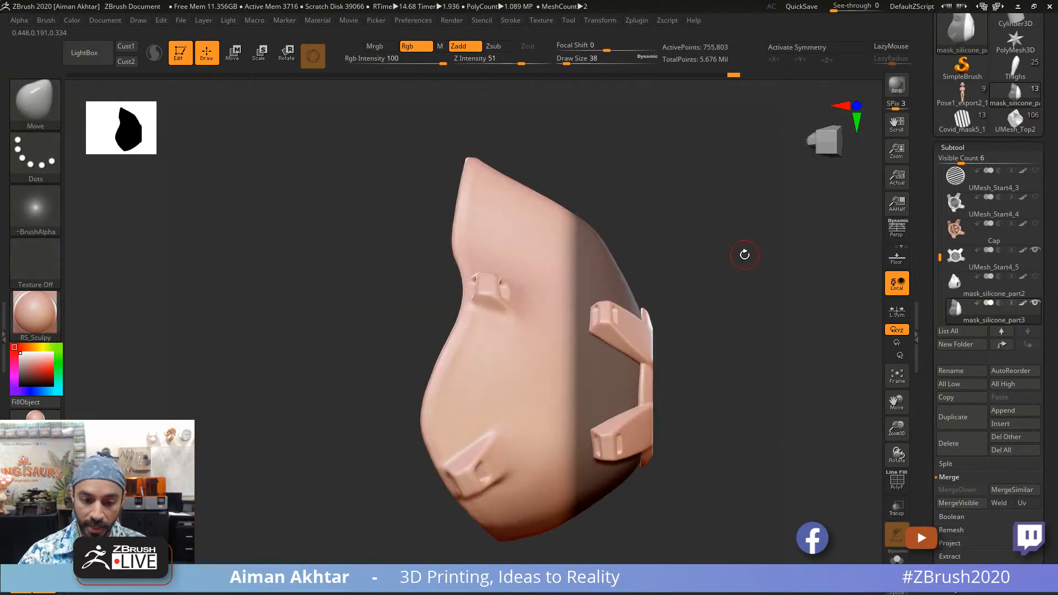
# Step: Activate the Scale gizmo and centre it on the unmasked part of the shell
pyautogui.click(268, 57)
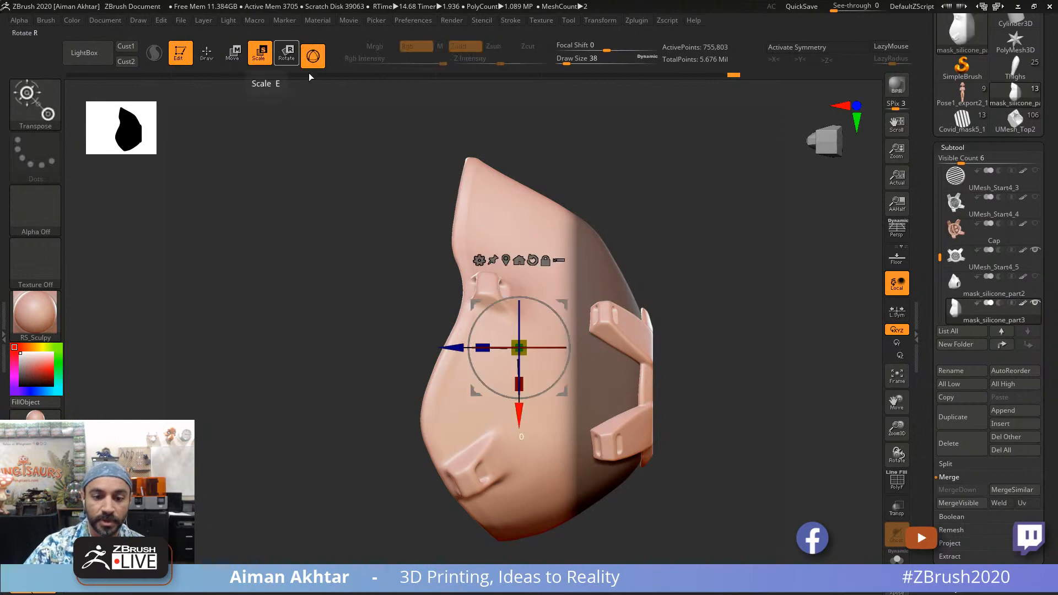
pyautogui.moveTo(677, 330); pyautogui.dragTo(728, 332)
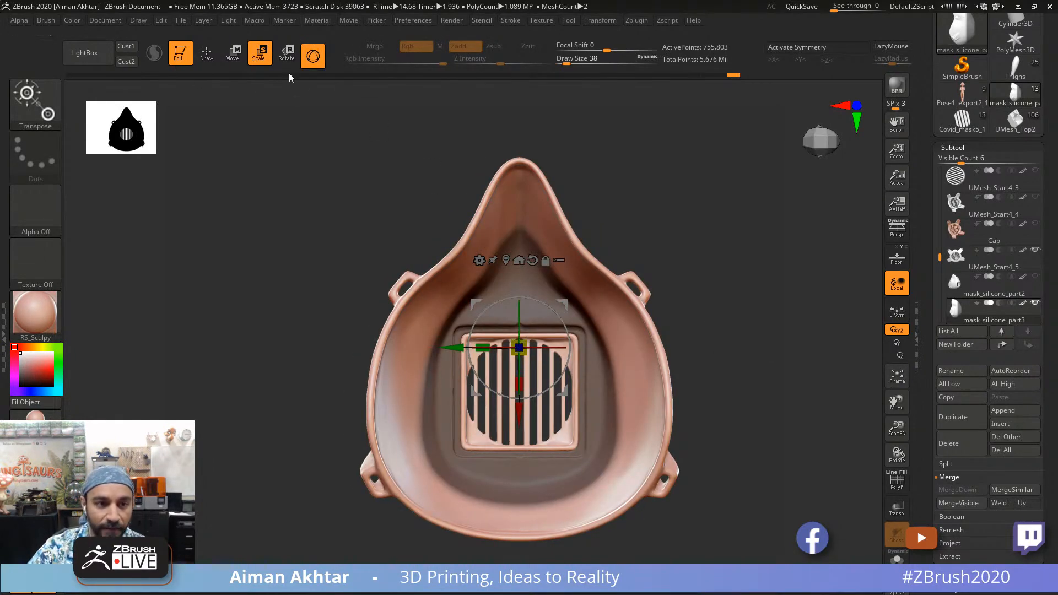
pyautogui.click(506, 260)
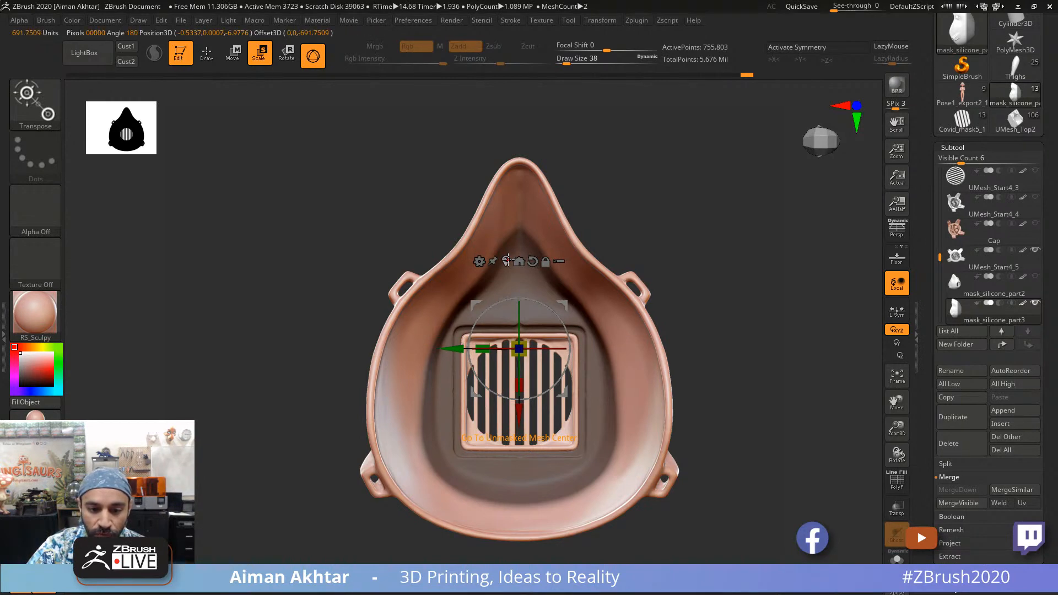
pyautogui.moveTo(687, 255); pyautogui.dragTo(547, 320)
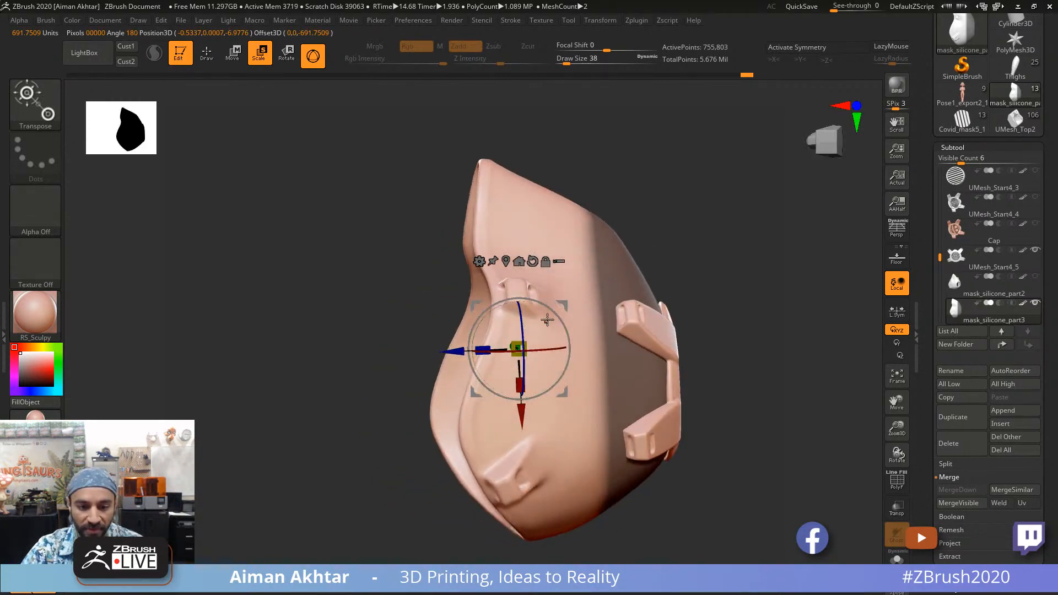
pyautogui.moveTo(662, 268); pyautogui.dragTo(699, 261)
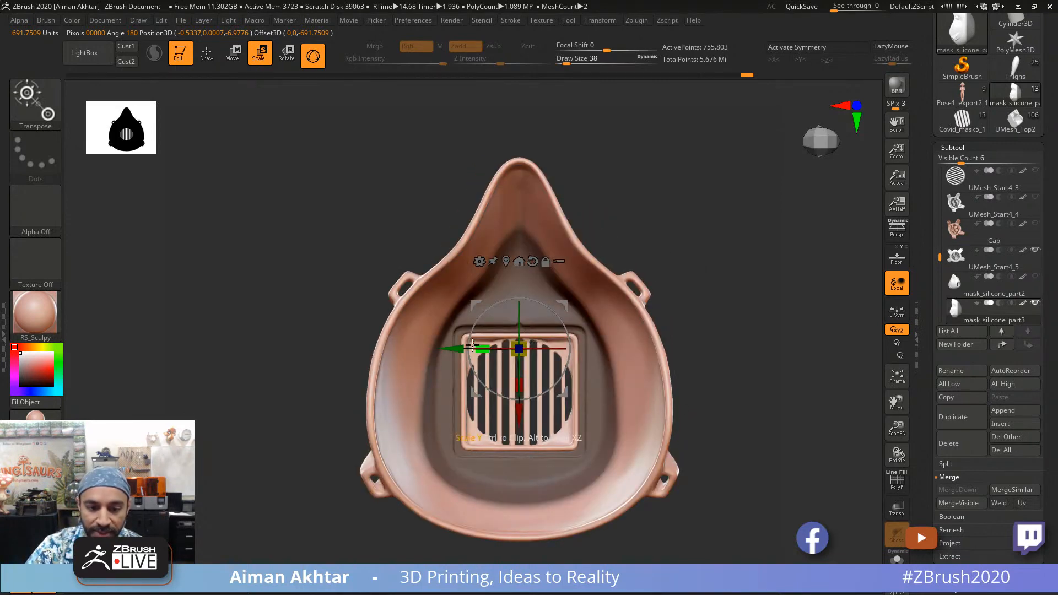
# Step: Try to shrink the unmasked rear by scaling its width and height separately, and undo both changes
pyautogui.moveTo(480, 344); pyautogui.dragTo(515, 352)
pyautogui.moveTo(522, 390); pyautogui.dragTo(525, 358)
pyautogui.moveTo(668, 313); pyautogui.dragTo(737, 302)
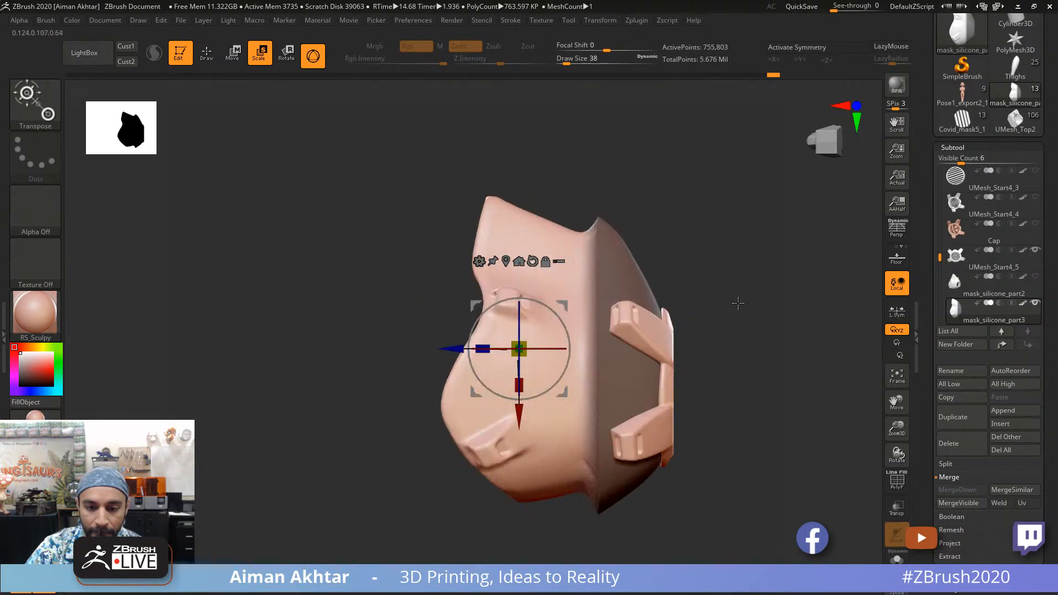
pyautogui.hotkey('ctrl', 'z')
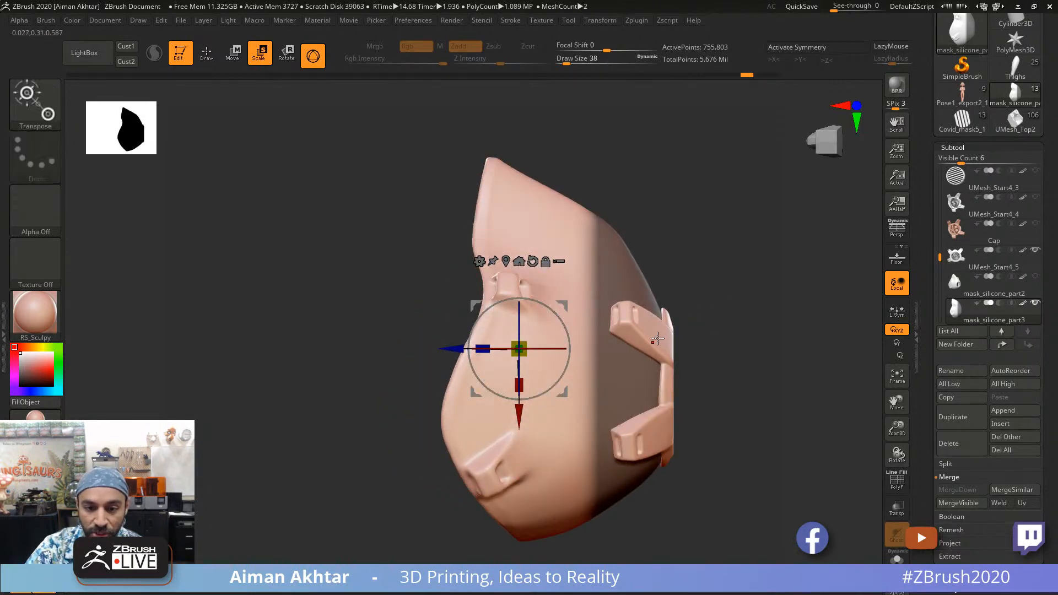
# Step: Try to shrink the unmasked rear uniformly, inspect it in side view and undo the scaling
pyautogui.moveTo(519, 348); pyautogui.dragTo(499, 362)
pyautogui.moveTo(617, 524); pyautogui.dragTo(645, 479)
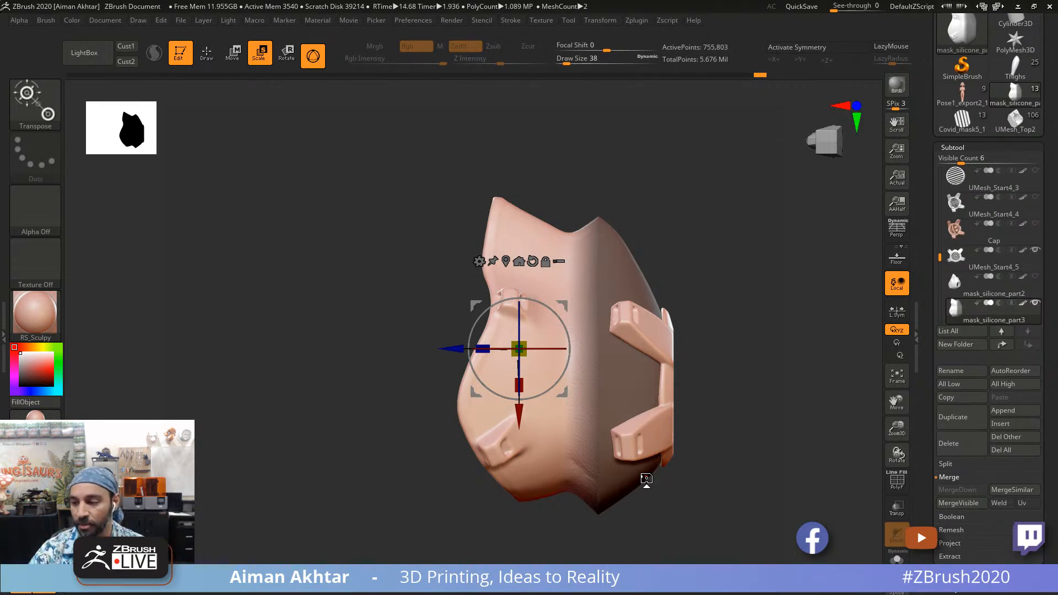
pyautogui.moveTo(742, 467); pyautogui.dragTo(730, 468)
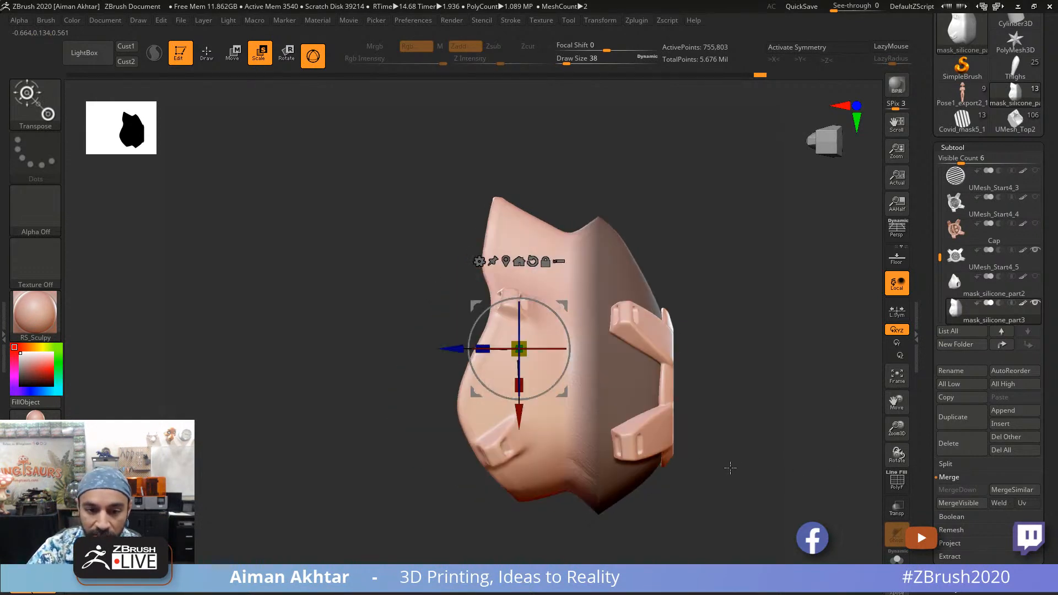
pyautogui.hotkey('ctrl', 'z')
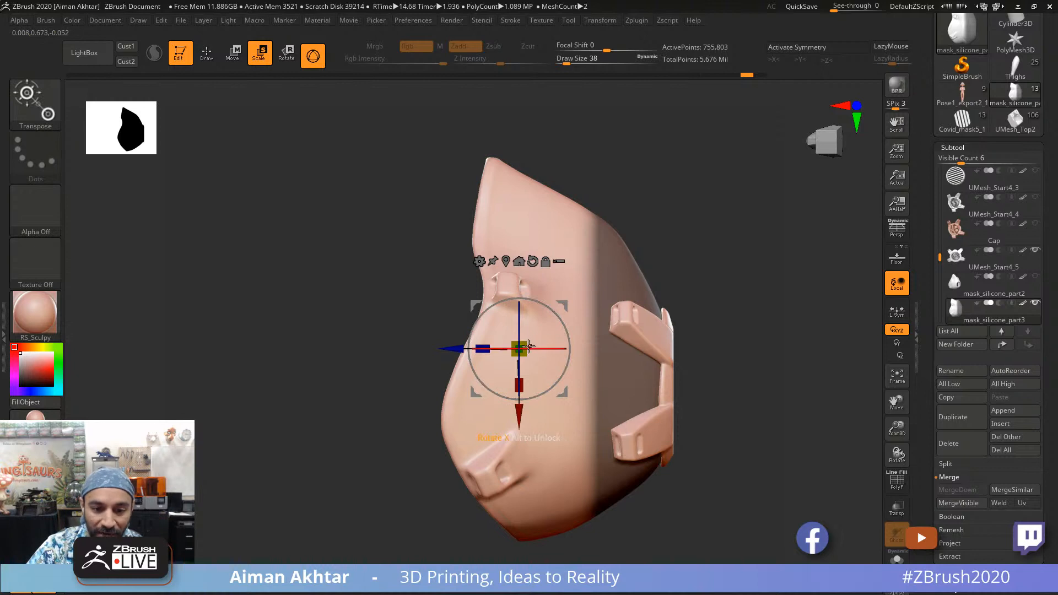
# Step: Scale the unmasked rear down uniformly and fine-tune its size from the face-opening view
pyautogui.moveTo(524, 343); pyautogui.dragTo(500, 367)
pyautogui.moveTo(562, 322); pyautogui.dragTo(711, 280, button='right')
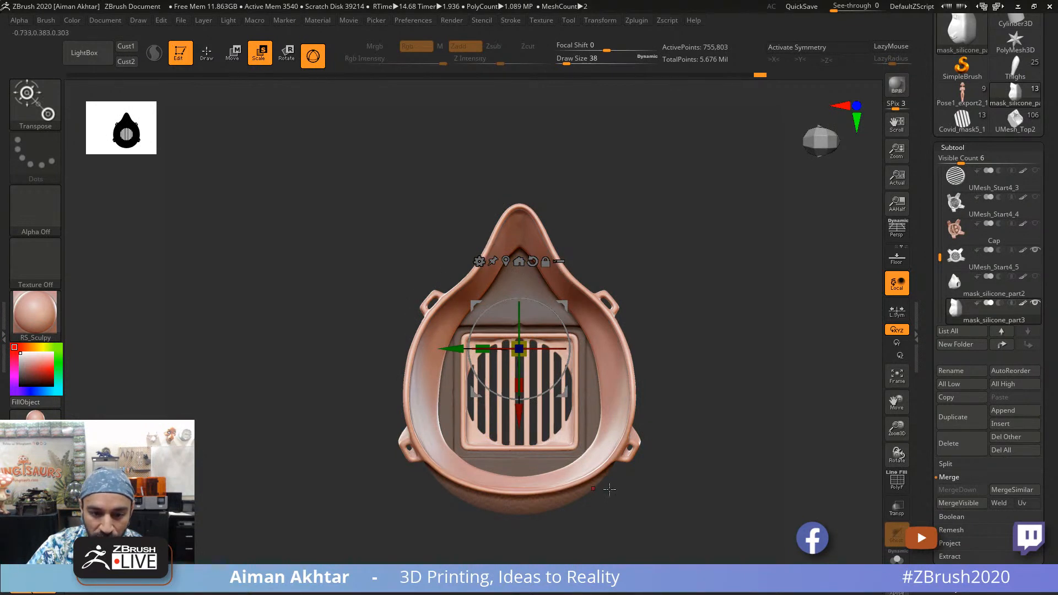
pyautogui.moveTo(528, 342)
pyautogui.mouseDown()
pyautogui.moveTo(507, 359)
pyautogui.moveTo(527, 334)
pyautogui.mouseUp()
# Step: Compare the shell before and after the scaling through the undo history, ending on the scaled version in side view
pyautogui.click(748, 75)
pyautogui.click(761, 75)
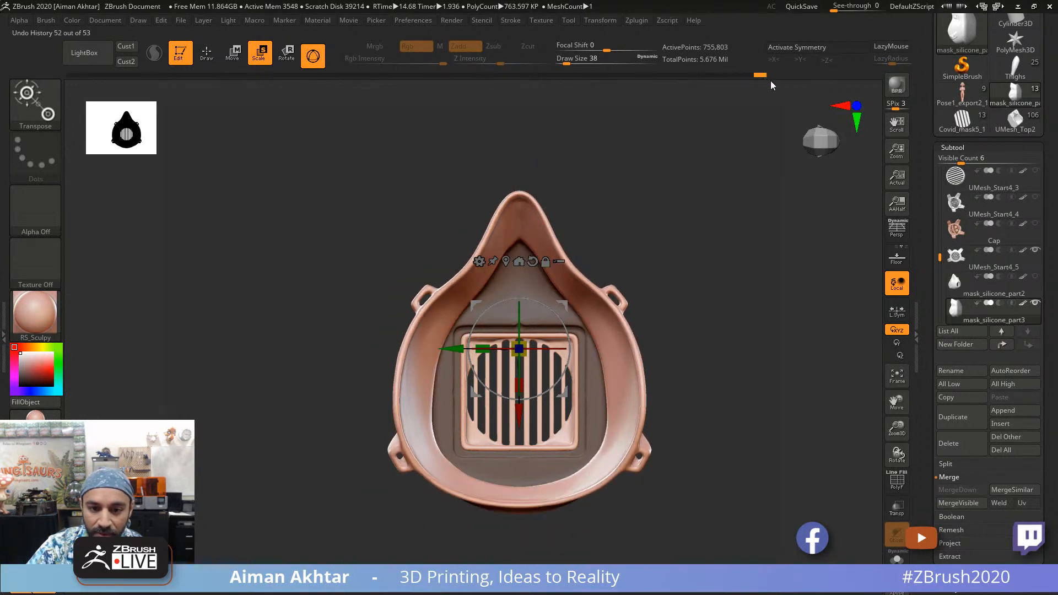
pyautogui.click(751, 80)
pyautogui.click(762, 82)
pyautogui.click(748, 86)
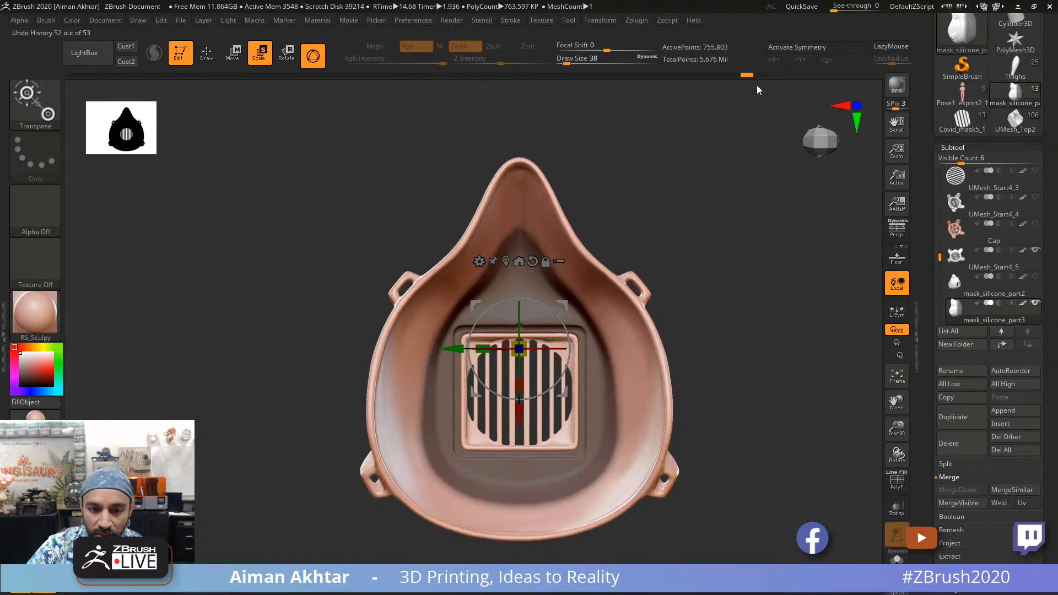
pyautogui.click(758, 86)
pyautogui.click(745, 87)
pyautogui.click(766, 86)
pyautogui.click(750, 91)
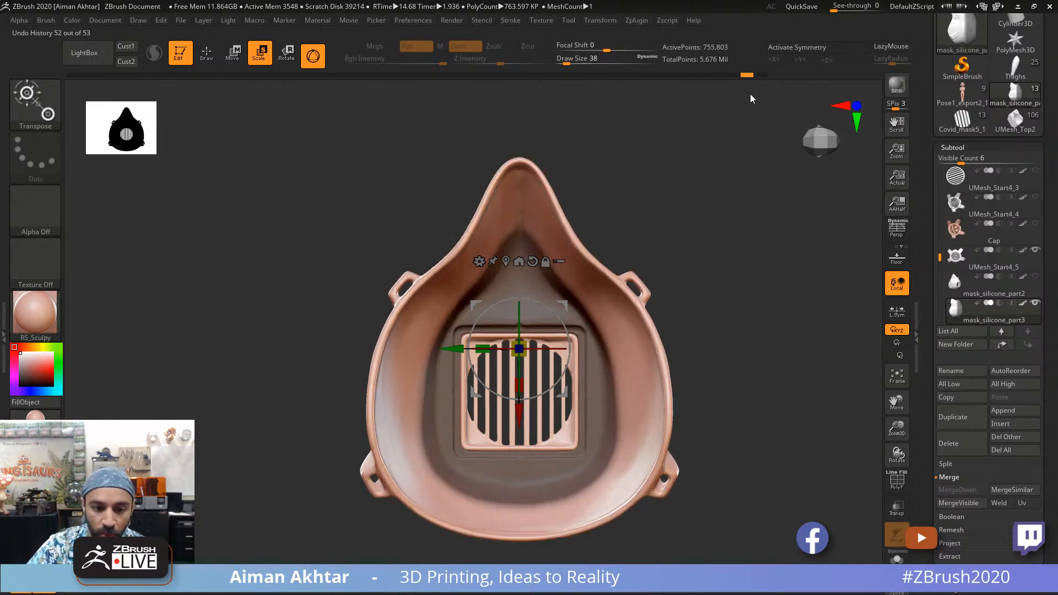
pyautogui.click(762, 88)
pyautogui.moveTo(743, 234); pyautogui.dragTo(696, 233)
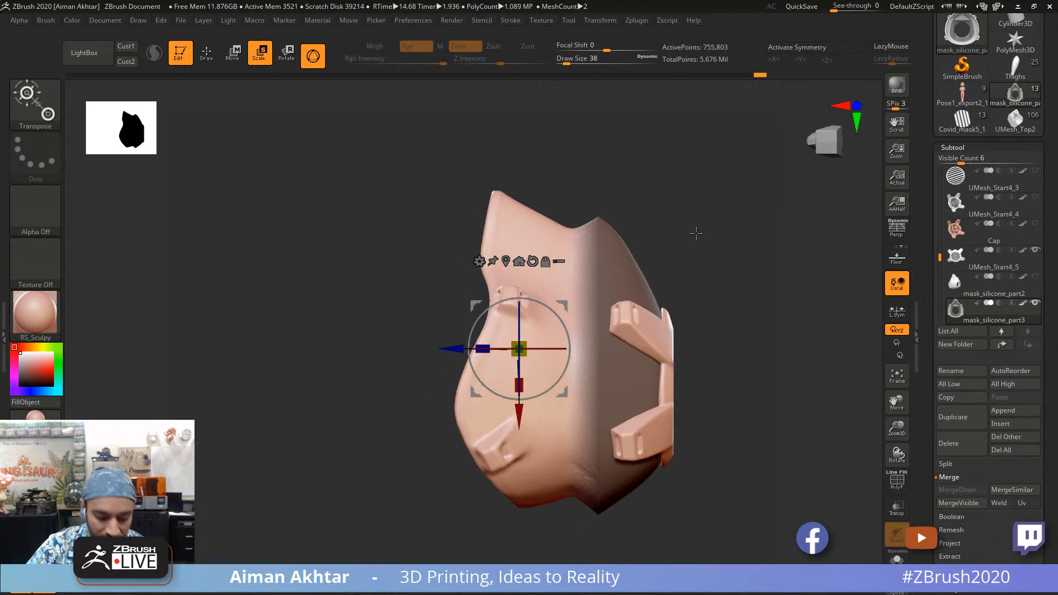
# Step: Return to sculpting with the Move brush and set its draw size to 67
pyautogui.press('q')
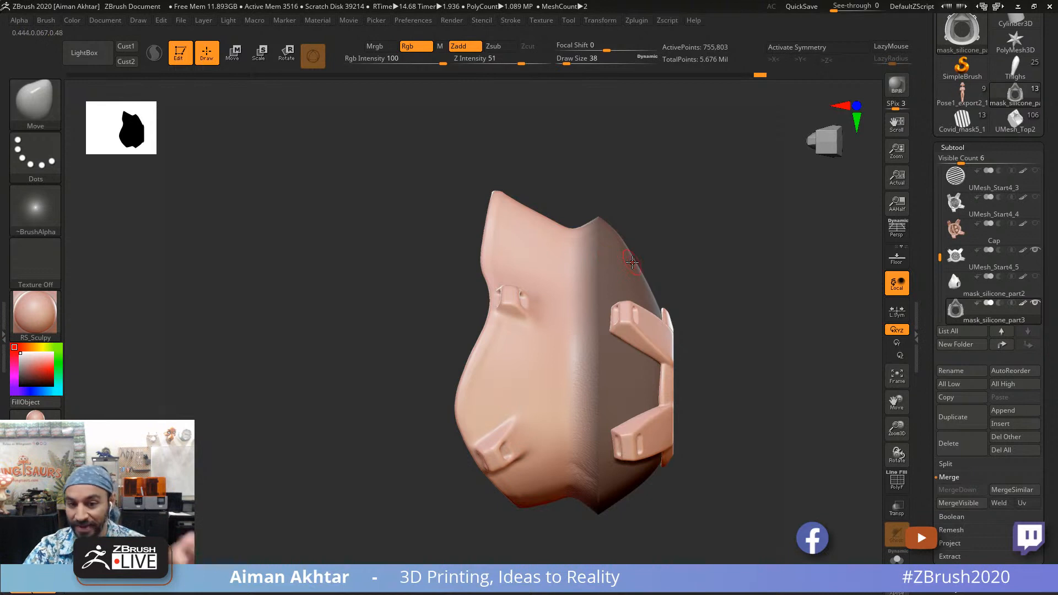
pyautogui.moveTo(731, 243); pyautogui.dragTo(744, 333)
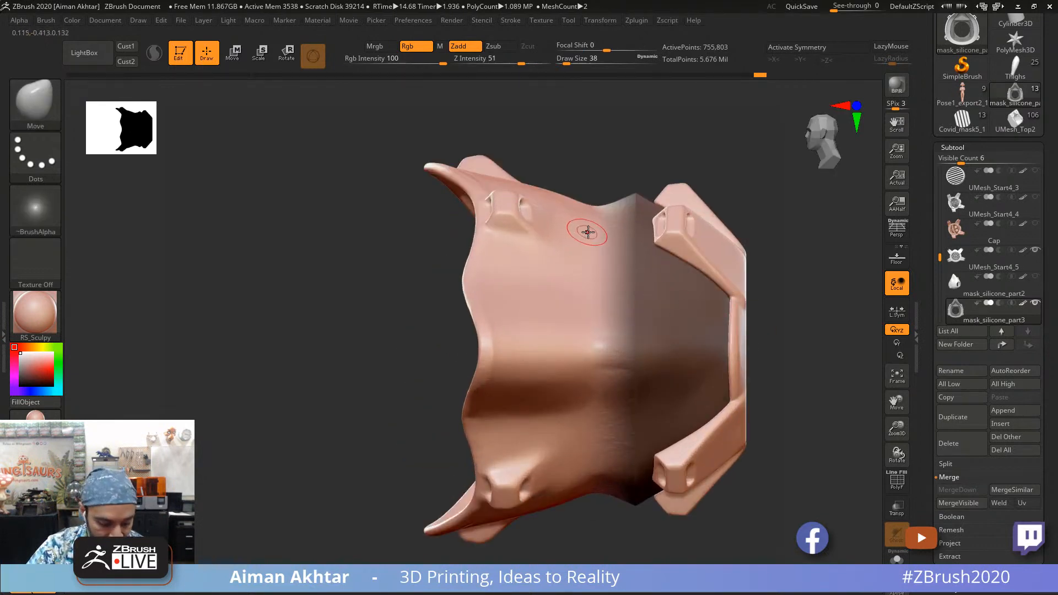
pyautogui.press('s')
pyautogui.moveTo(586, 231)
pyautogui.mouseDown()
pyautogui.moveTo(614, 226)
pyautogui.moveTo(593, 236)
pyautogui.mouseUp()
# Step: Turn on symmetry with local symmetry for the shell and change the mirror axis from X to Y
pyautogui.press('x')
pyautogui.press('s')
pyautogui.press('s')
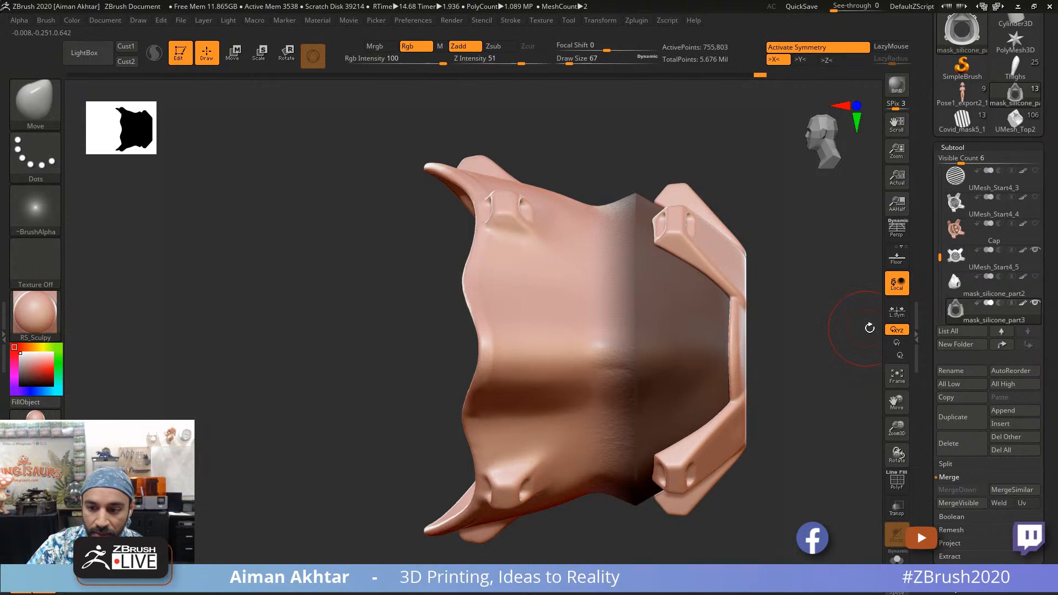
pyautogui.click(897, 311)
pyautogui.moveTo(810, 330); pyautogui.dragTo(712, 315)
pyautogui.press('x')
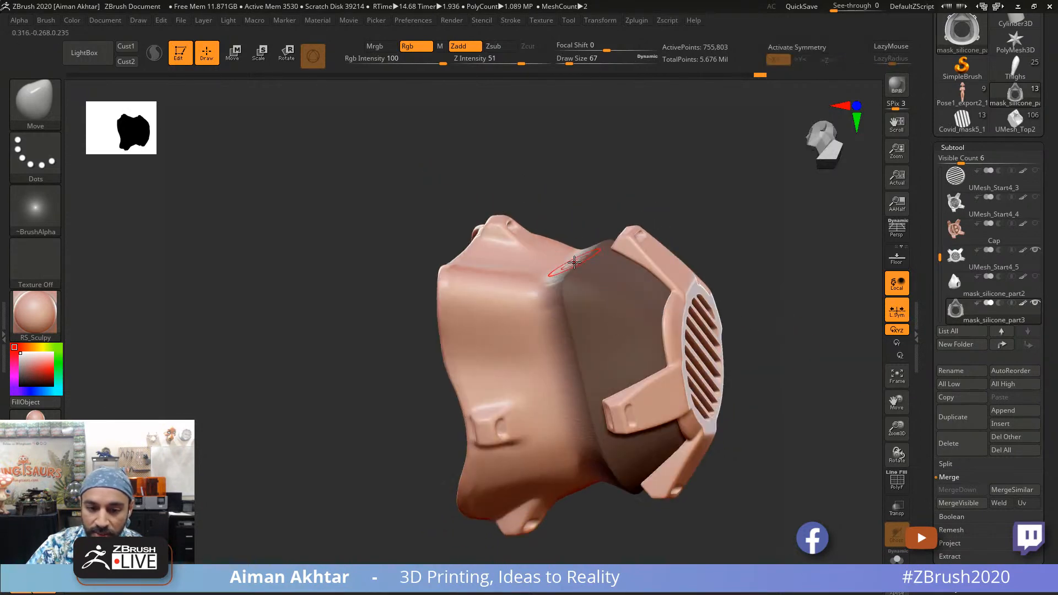
pyautogui.press('x')
pyautogui.moveTo(592, 148)
pyautogui.keyDown('shift'); pyautogui.mouseDown()
pyautogui.moveTo(596, 132)
pyautogui.moveTo(725, 224)
pyautogui.moveTo(729, 338)
pyautogui.moveTo(716, 356)
pyautogui.mouseUp(); pyautogui.keyUp('shift')
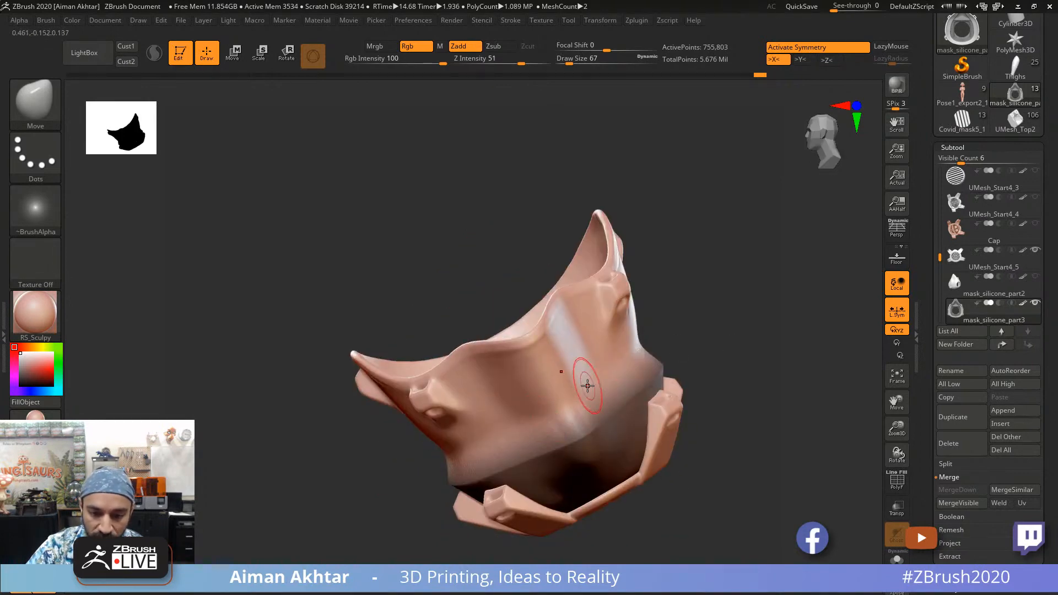
pyautogui.click(605, 20)
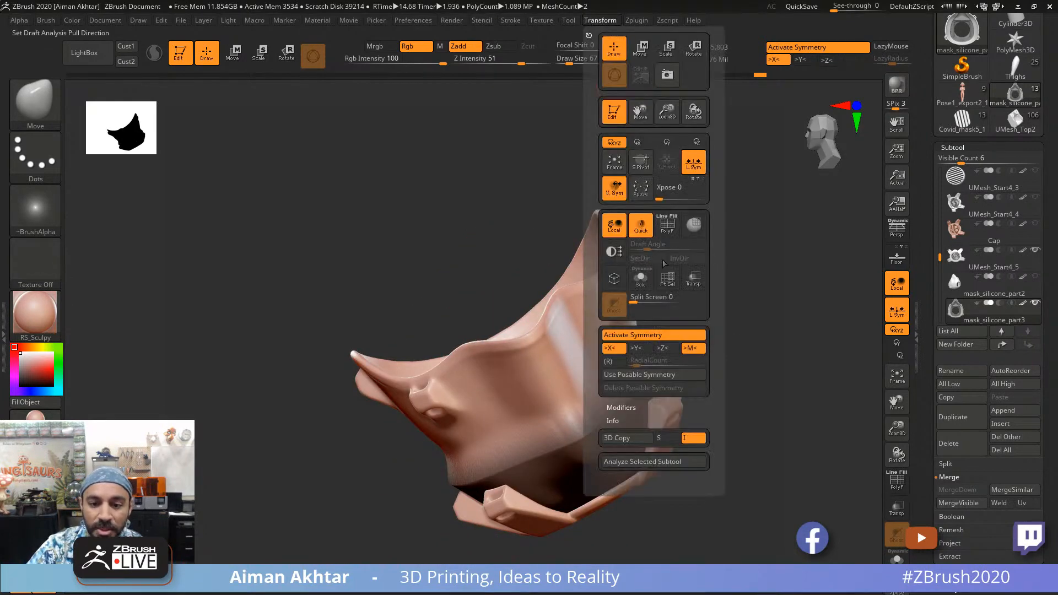
pyautogui.click(636, 348)
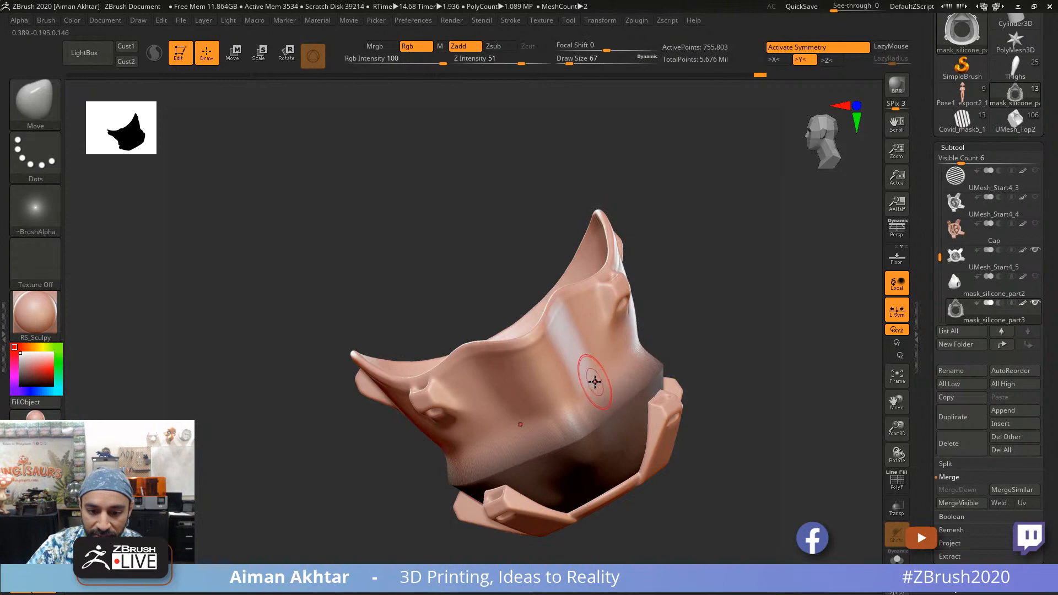
# Step: Pull the shell's pinched side walls outward along the mask border with the Move brush, using draw sizes 192 and 181
pyautogui.press('s')
pyautogui.moveTo(595, 381); pyautogui.dragTo(614, 381)
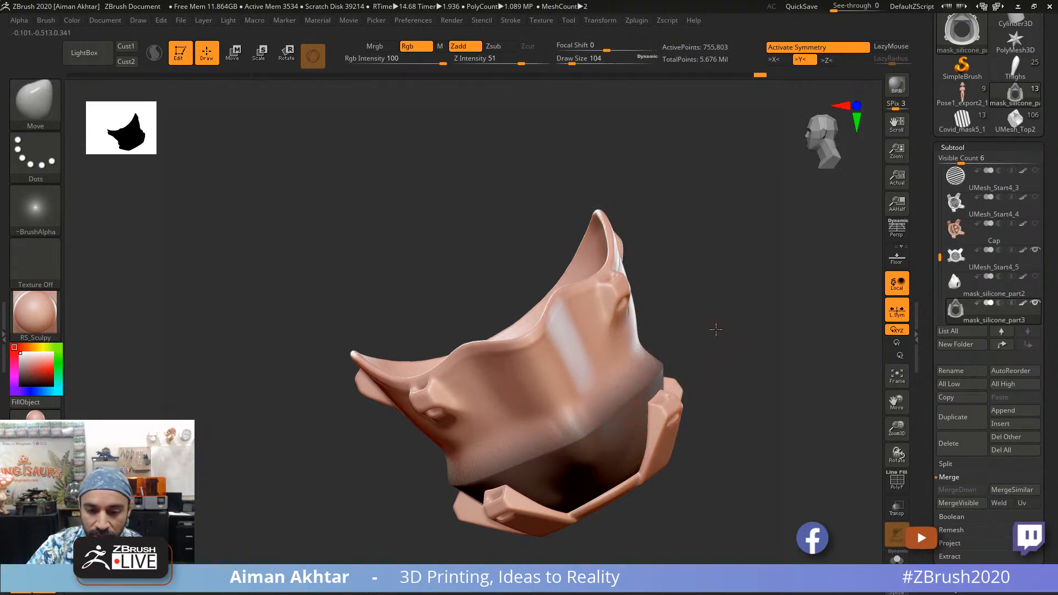
pyautogui.moveTo(716, 329)
pyautogui.mouseDown()
pyautogui.moveTo(716, 287)
pyautogui.moveTo(735, 294)
pyautogui.moveTo(732, 347)
pyautogui.moveTo(760, 342)
pyautogui.moveTo(721, 340)
pyautogui.mouseUp()
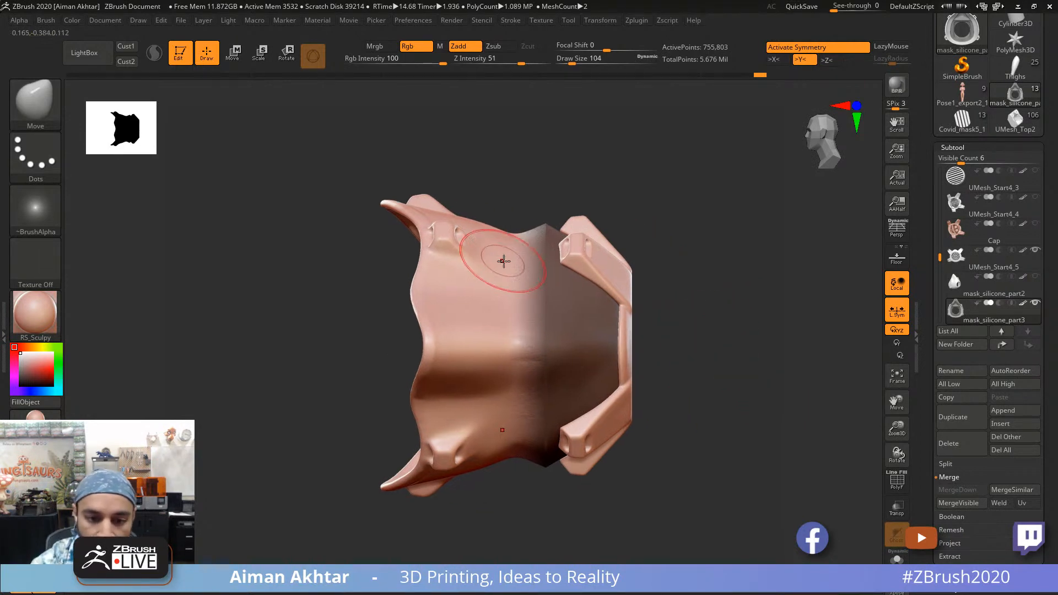
pyautogui.press('s')
pyautogui.moveTo(504, 235); pyautogui.dragTo(538, 234)
pyautogui.press('s')
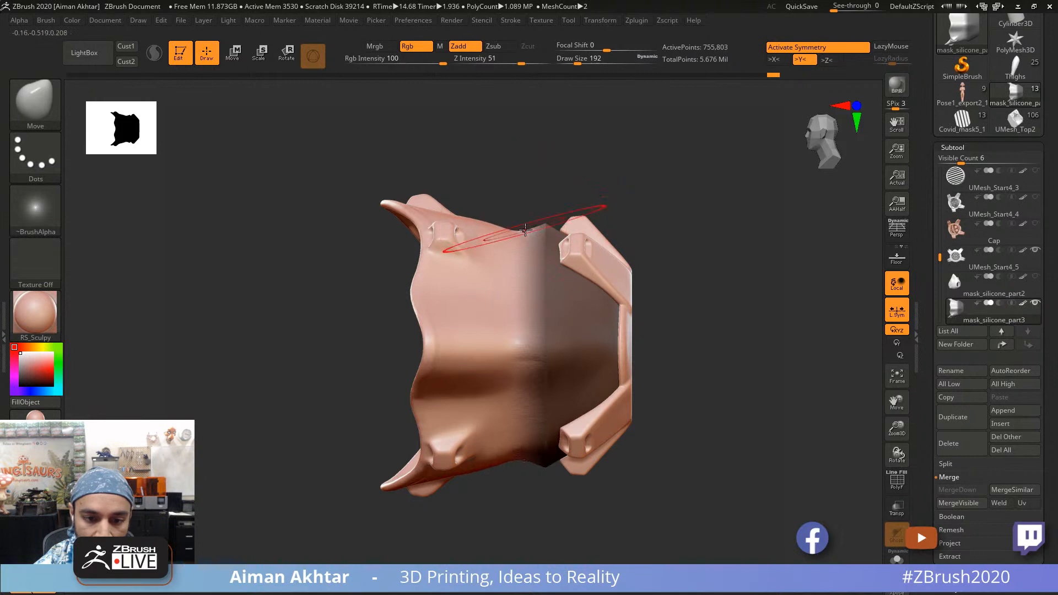
pyautogui.press('s')
pyautogui.moveTo(532, 221); pyautogui.dragTo(528, 222)
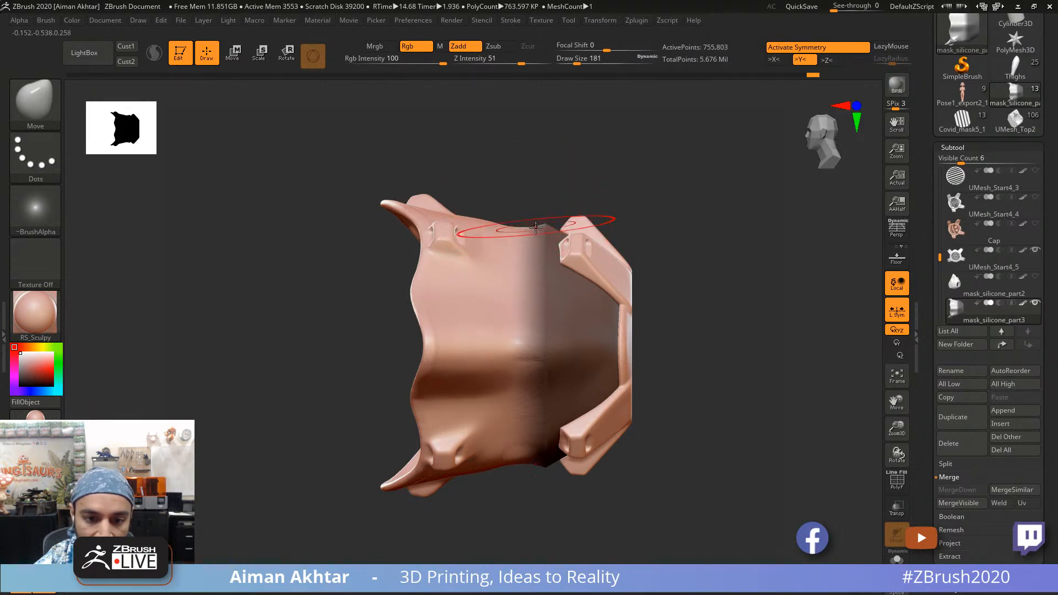
pyautogui.hotkey('ctrl', 'z')
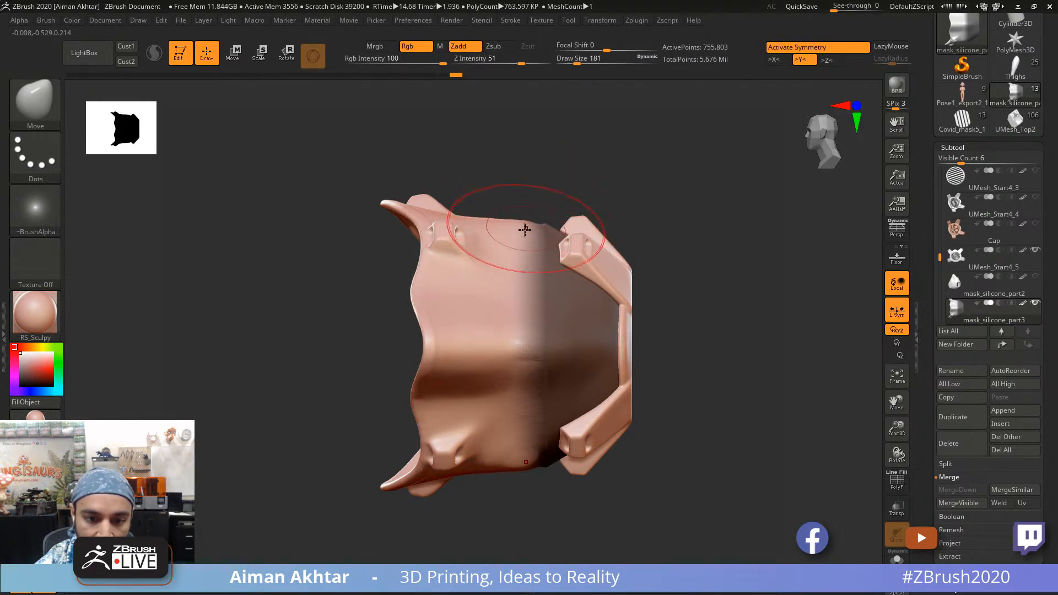
pyautogui.hotkey('ctrl', 'shift', 'z')
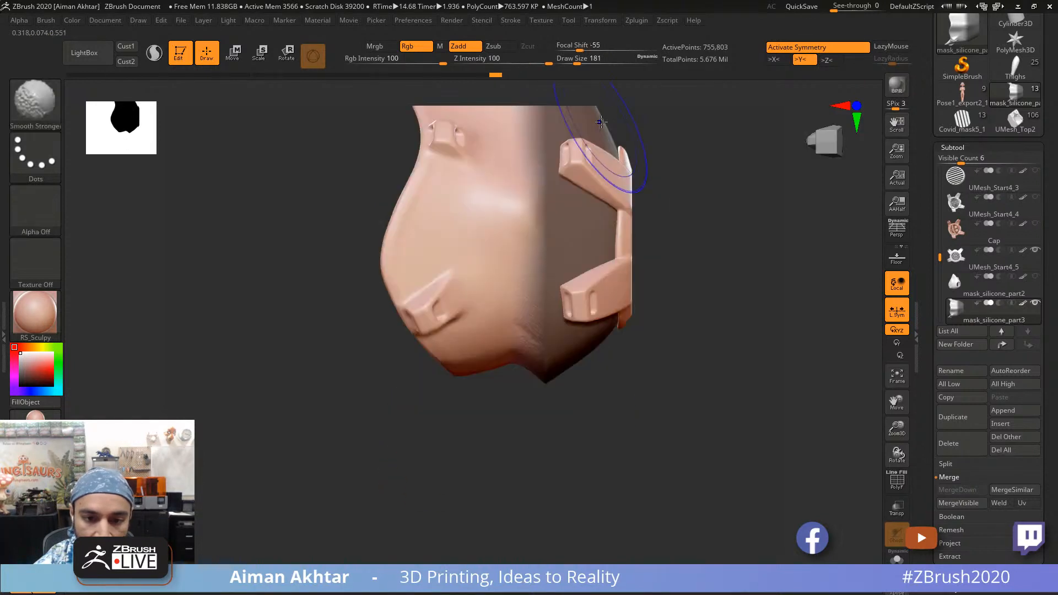
# Step: Adjust the shell's nose-bridge edge at the mask border with the Move brush, using draw sizes 96 and 170
pyautogui.hotkey('ctrl', 'shift', 'z')
pyautogui.hotkey('ctrl', 'shift', 'z')
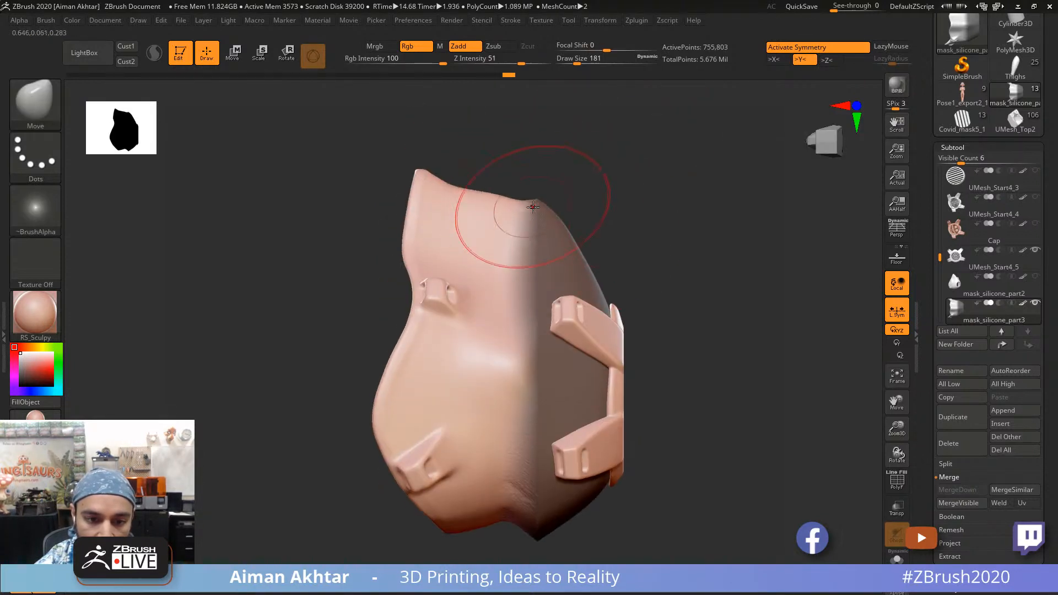
pyautogui.press('s')
pyautogui.moveTo(494, 198); pyautogui.dragTo(460, 184)
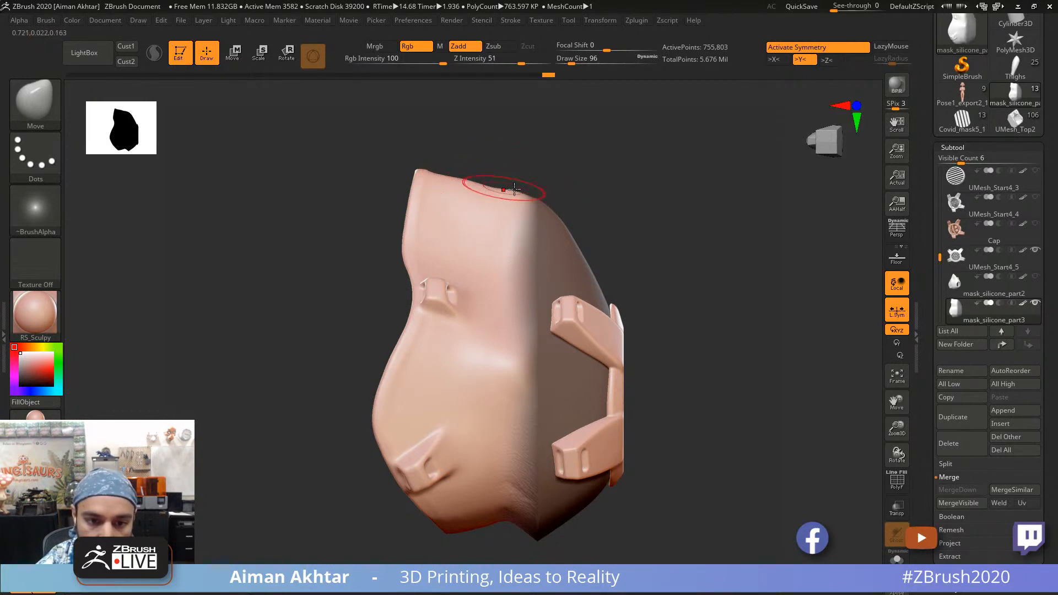
pyautogui.press('s')
pyautogui.moveTo(518, 205); pyautogui.dragTo(512, 203)
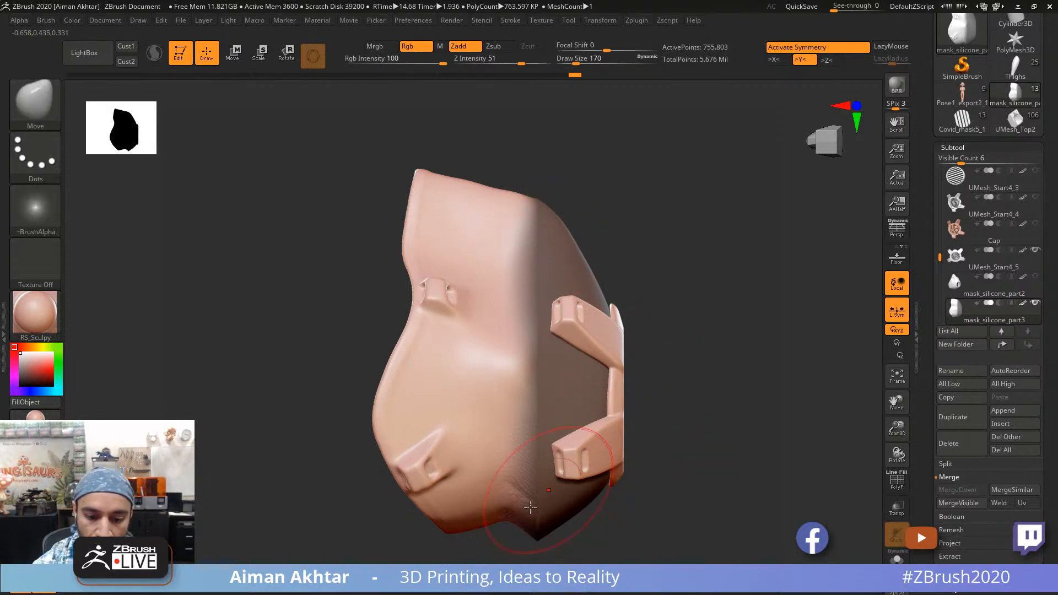
# Step: Pull the notch in the shell's chin outline at the mask border downward and smooth the crease, using draw size 140
pyautogui.press('s')
pyautogui.moveTo(517, 517); pyautogui.dragTo(509, 533)
pyautogui.keyDown('alt'); pyautogui.moveTo(592, 521); pyautogui.dragTo(598, 392); pyautogui.keyUp('alt')
pyautogui.moveTo(522, 405)
pyautogui.mouseDown()
pyautogui.moveTo(475, 408)
pyautogui.moveTo(524, 409)
pyautogui.moveTo(520, 388)
pyautogui.mouseUp()
pyautogui.press('s')
pyautogui.press('s')
pyautogui.press('s')
pyautogui.press('shift')
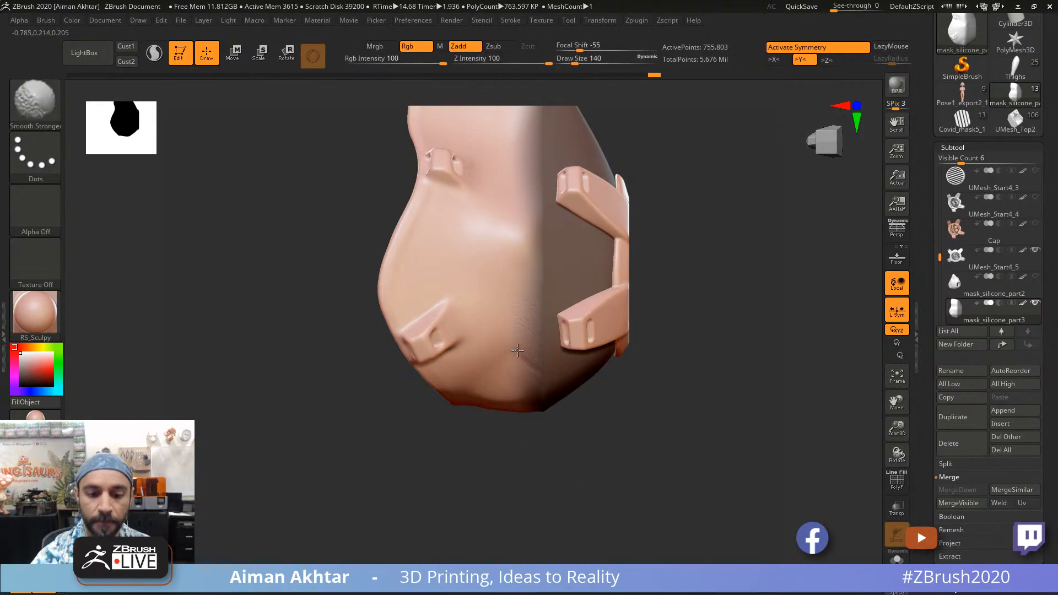
pyautogui.moveTo(573, 435)
pyautogui.mouseDown()
pyautogui.moveTo(609, 432)
pyautogui.moveTo(626, 359)
pyautogui.moveTo(561, 395)
pyautogui.moveTo(544, 387)
pyautogui.mouseUp()
# Step: Even out the shell's lower side walls between the strap loops with the Move brush, using draw sizes 113 and 104
pyautogui.press('s')
pyautogui.press('s')
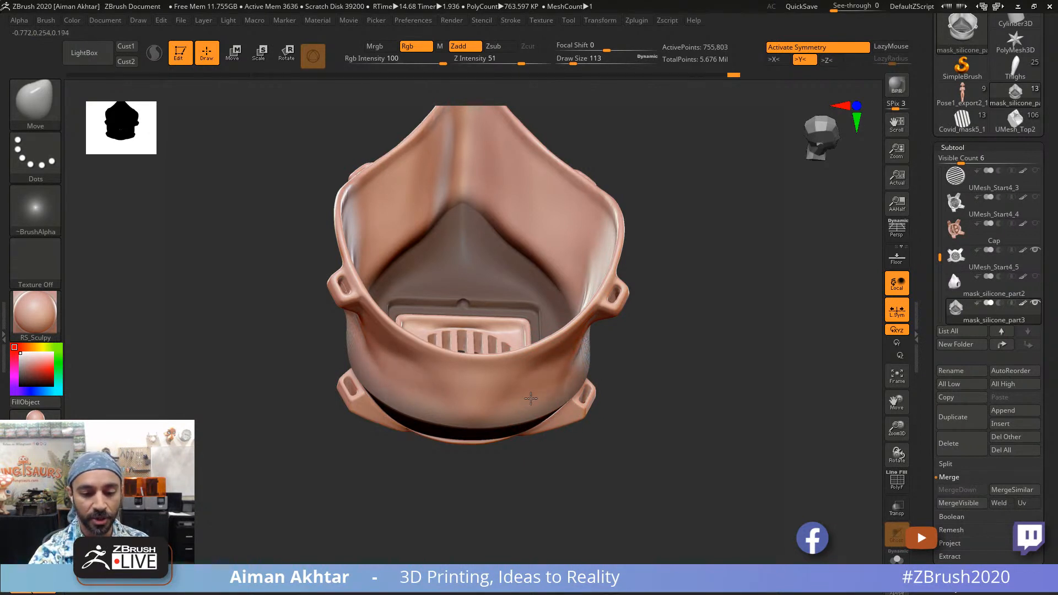
pyautogui.moveTo(629, 347); pyautogui.dragTo(588, 364)
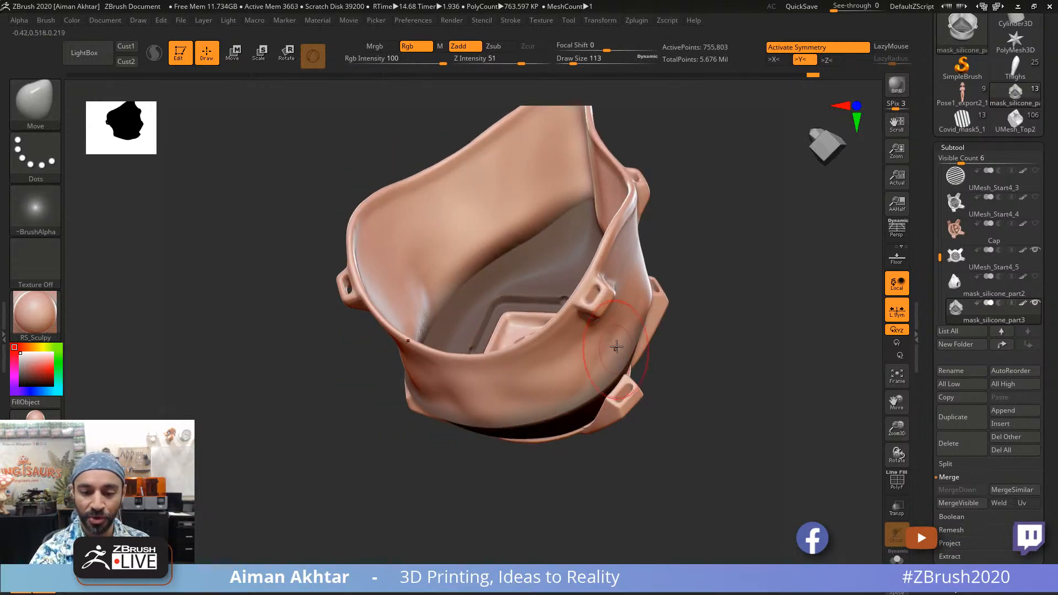
pyautogui.moveTo(676, 333); pyautogui.dragTo(577, 370)
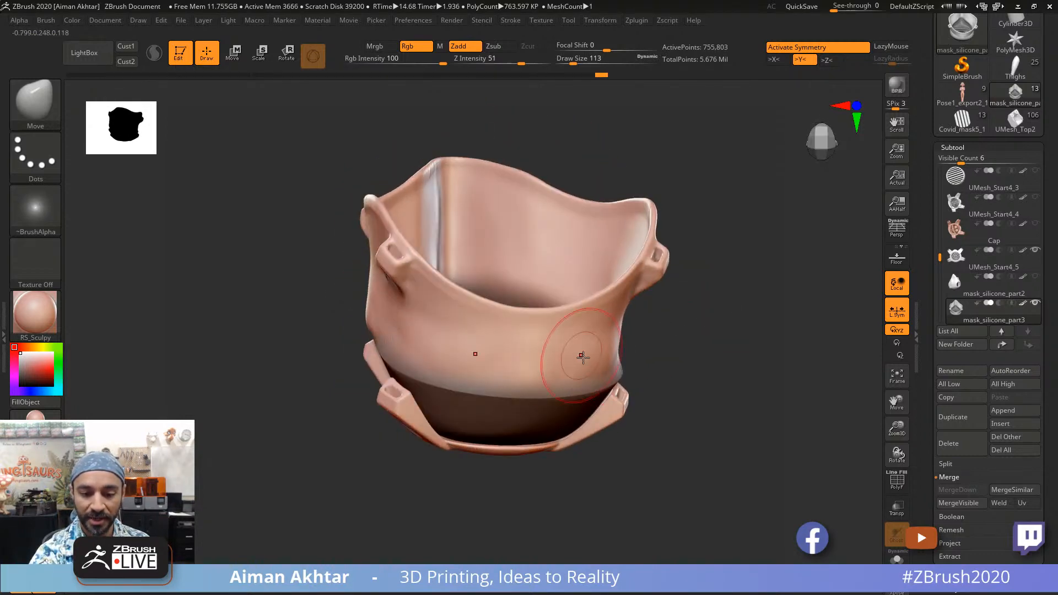
pyautogui.moveTo(696, 333); pyautogui.dragTo(616, 333)
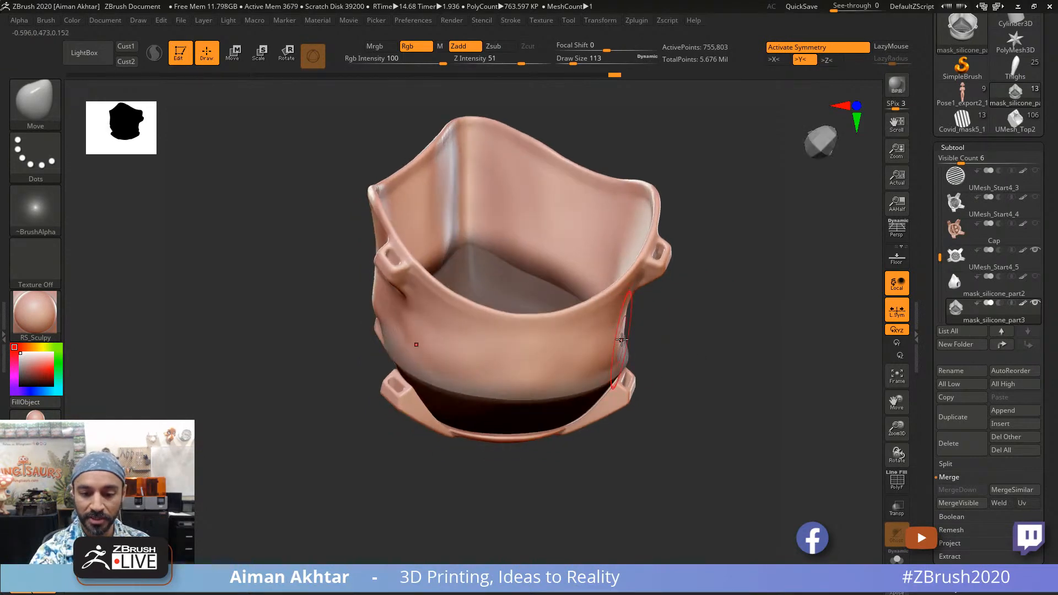
pyautogui.moveTo(673, 350)
pyautogui.mouseDown()
pyautogui.moveTo(640, 332)
pyautogui.moveTo(653, 313)
pyautogui.moveTo(630, 328)
pyautogui.moveTo(643, 314)
pyautogui.mouseUp()
pyautogui.press('s')
pyautogui.press('s')
pyautogui.moveTo(642, 313); pyautogui.dragTo(645, 312)
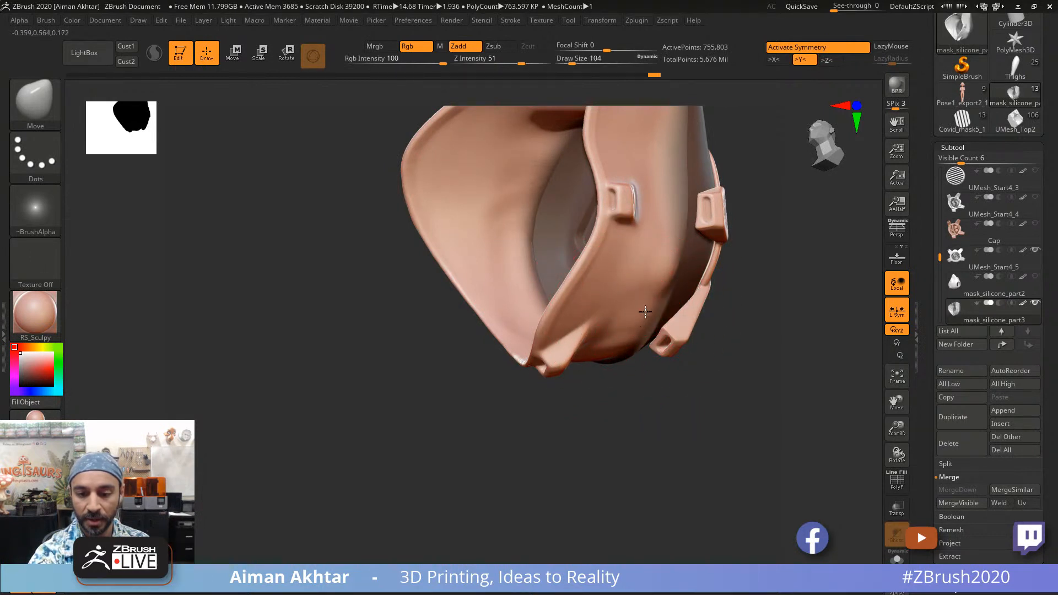
pyautogui.moveTo(664, 270); pyautogui.dragTo(668, 264)
pyautogui.moveTo(755, 311)
pyautogui.keyDown('alt'); pyautogui.mouseDown()
pyautogui.moveTo(672, 444)
pyautogui.moveTo(677, 437)
pyautogui.moveTo(664, 434)
pyautogui.mouseUp(); pyautogui.keyUp('alt')
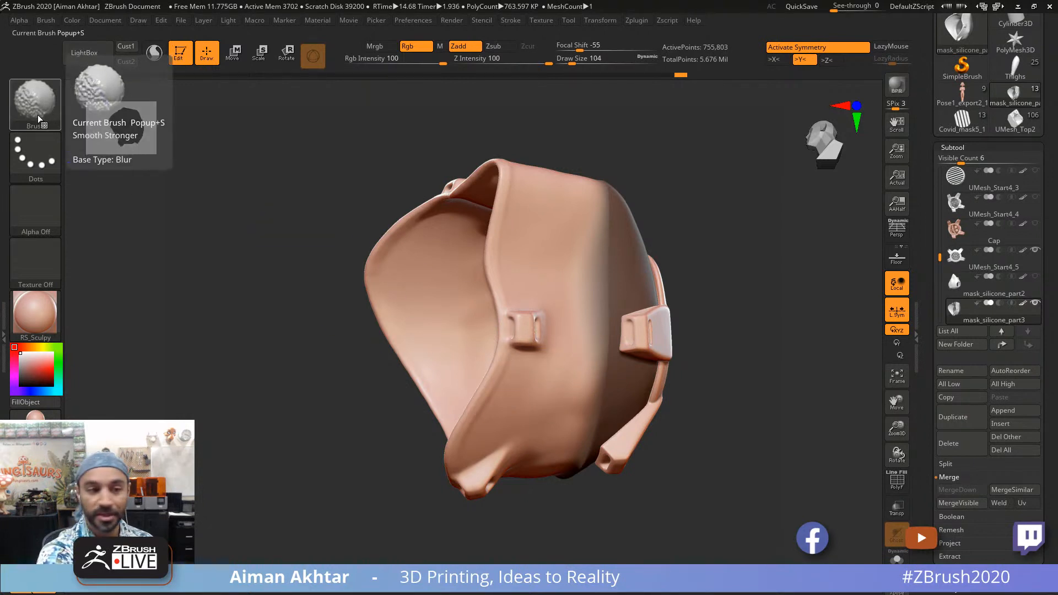
# Step: Load the Smooth Stronger brush from the brush library and smooth the shell's side wall beside the mask border
pyautogui.click(88, 56)
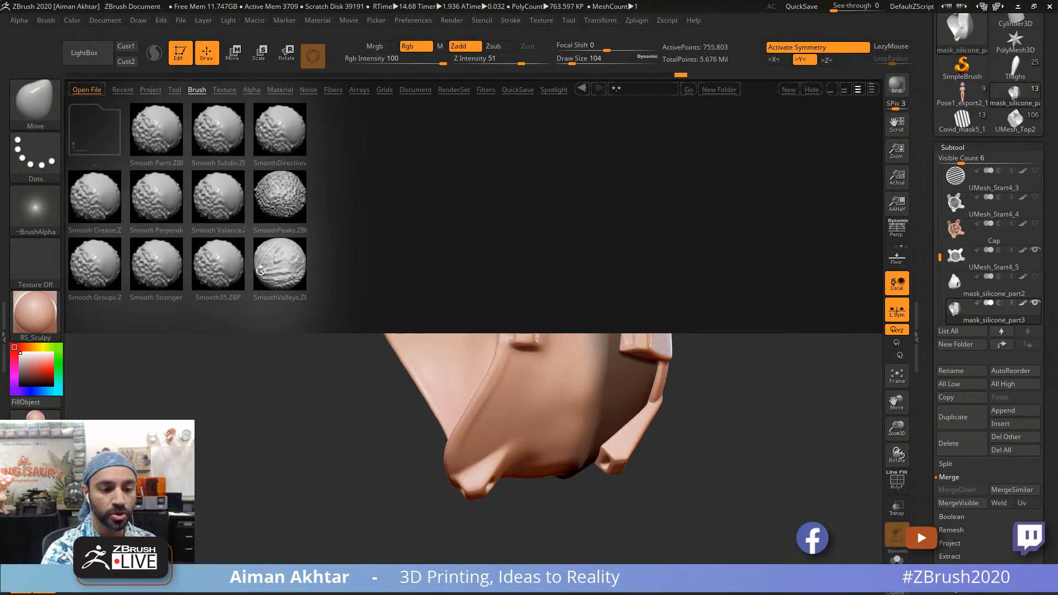
pyautogui.doubleClick(163, 282)
pyautogui.click(123, 297)
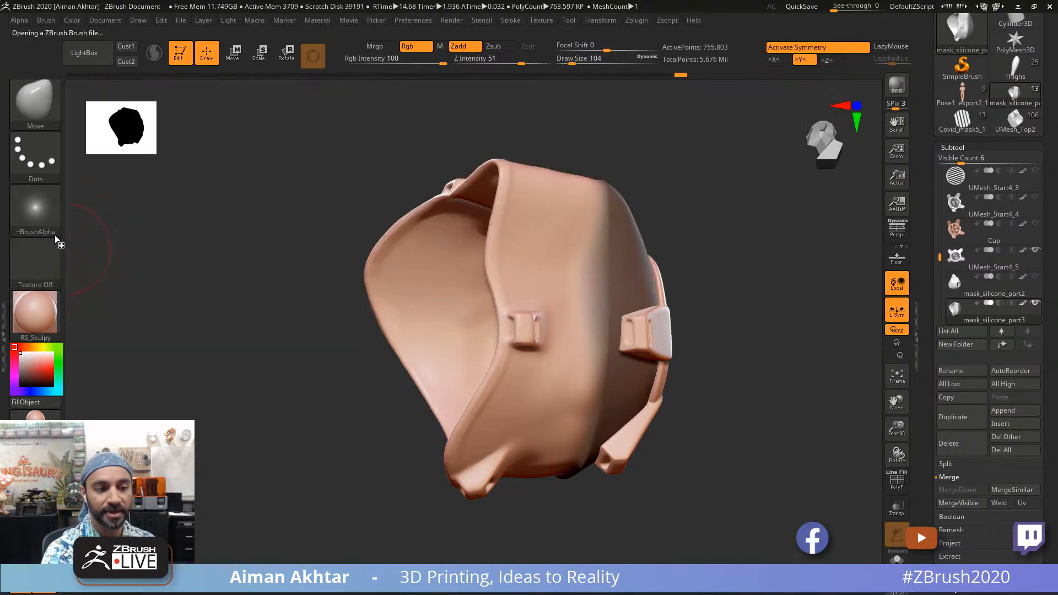
pyautogui.press('shift')
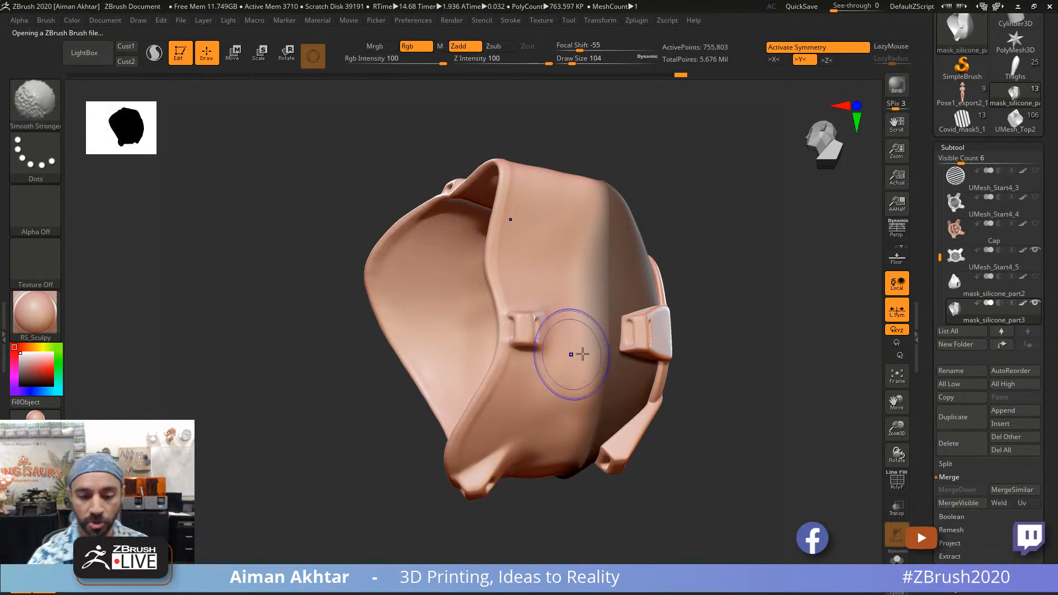
pyautogui.moveTo(713, 243); pyautogui.dragTo(599, 196)
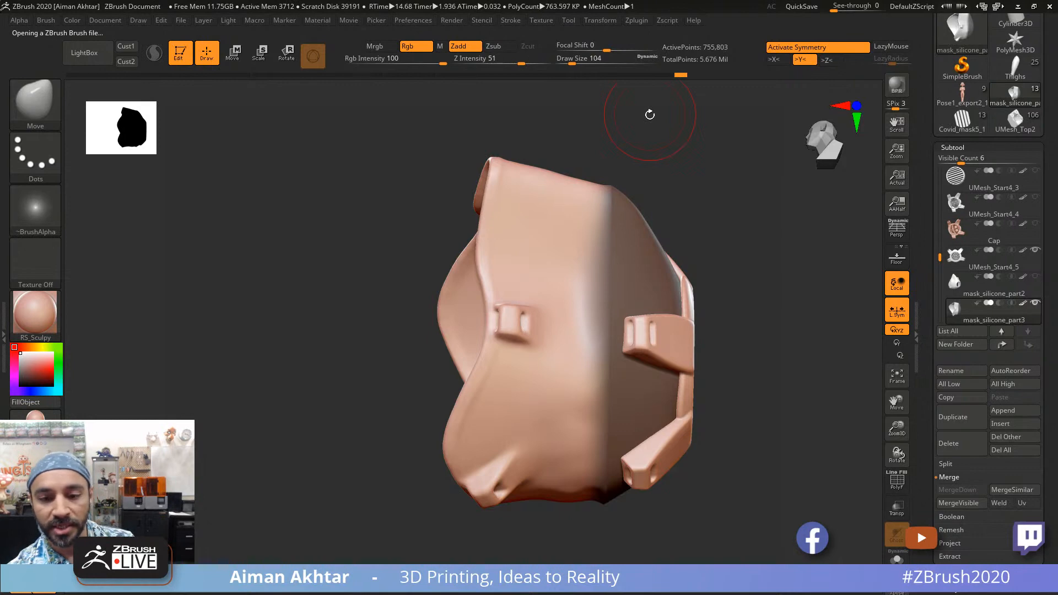
# Step: Reshape the nose-bridge part of the shell symmetrically with the Move brush, using draw sizes 203, 239 and 181
pyautogui.moveTo(649, 114)
pyautogui.mouseDown()
pyautogui.moveTo(654, 158)
pyautogui.moveTo(612, 214)
pyautogui.mouseUp()
pyautogui.press('s')
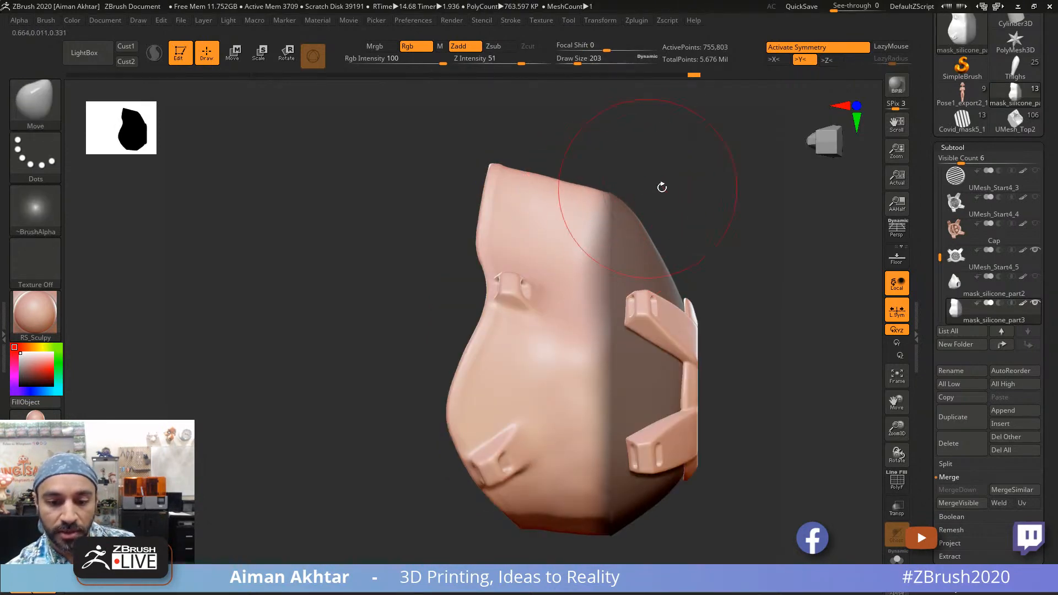
pyautogui.moveTo(661, 187)
pyautogui.mouseDown()
pyautogui.moveTo(714, 192)
pyautogui.moveTo(716, 235)
pyautogui.moveTo(656, 228)
pyautogui.mouseUp()
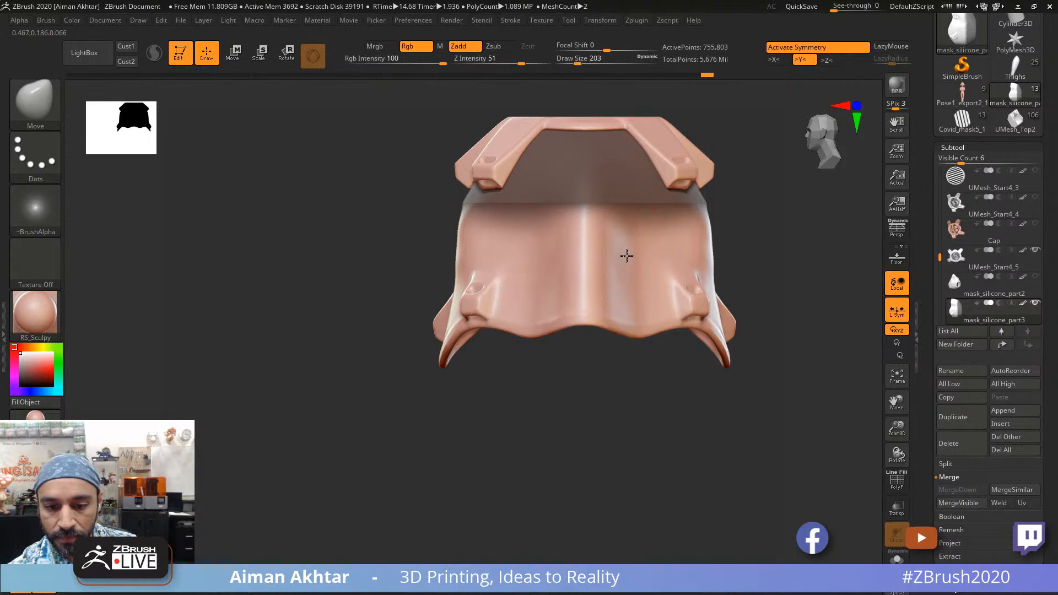
pyautogui.press('s')
pyautogui.moveTo(627, 256); pyautogui.dragTo(621, 307)
pyautogui.click(626, 275)
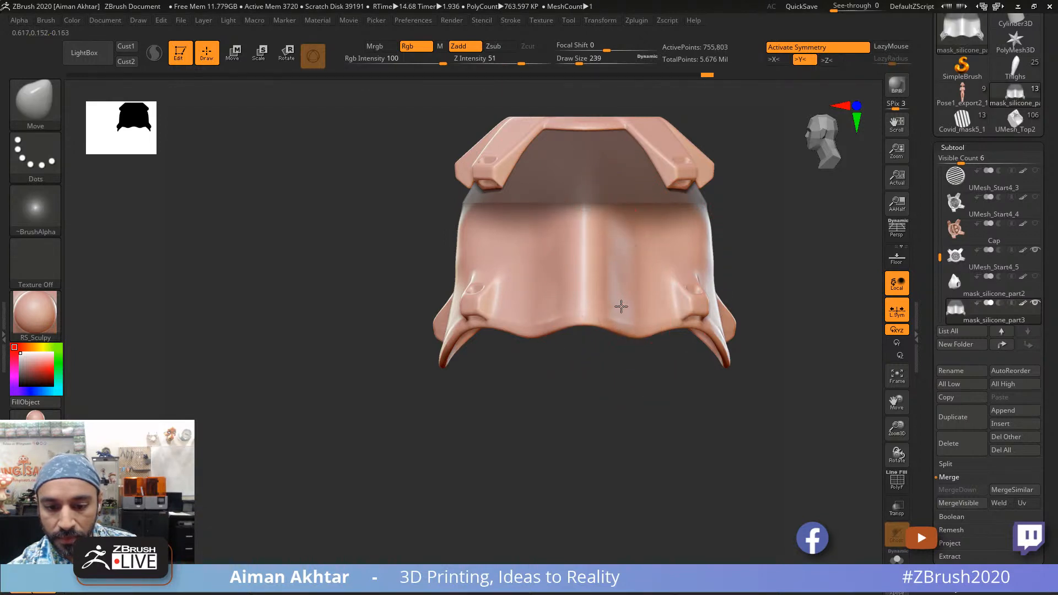
pyautogui.moveTo(745, 157); pyautogui.dragTo(748, 91)
pyautogui.press('s')
pyautogui.click(603, 278)
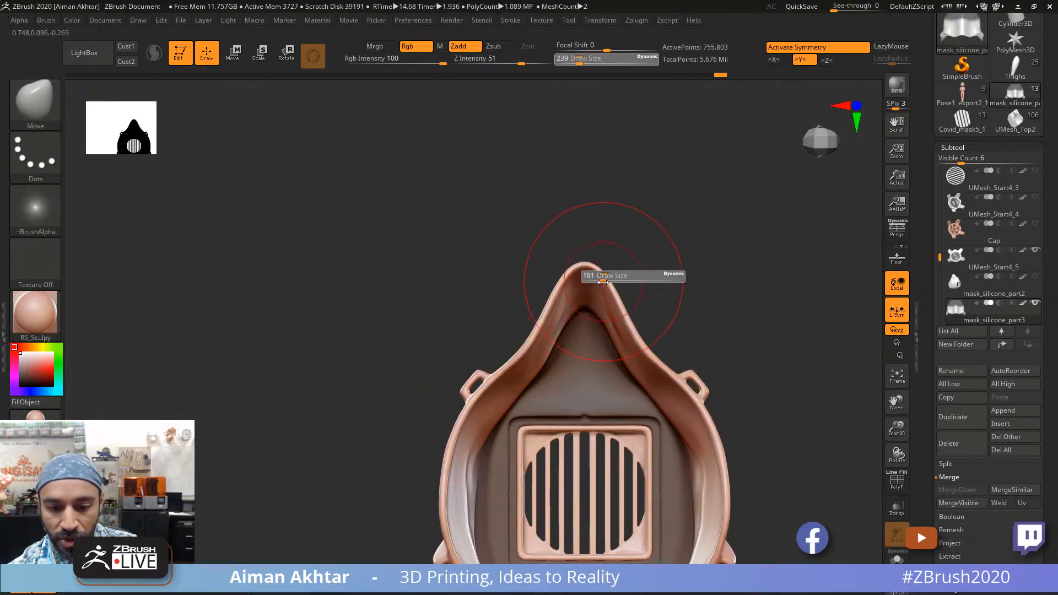
pyautogui.moveTo(611, 287); pyautogui.dragTo(620, 295)
pyautogui.keyDown('alt'); pyautogui.moveTo(666, 265); pyautogui.dragTo(671, 154); pyautogui.keyUp('alt')
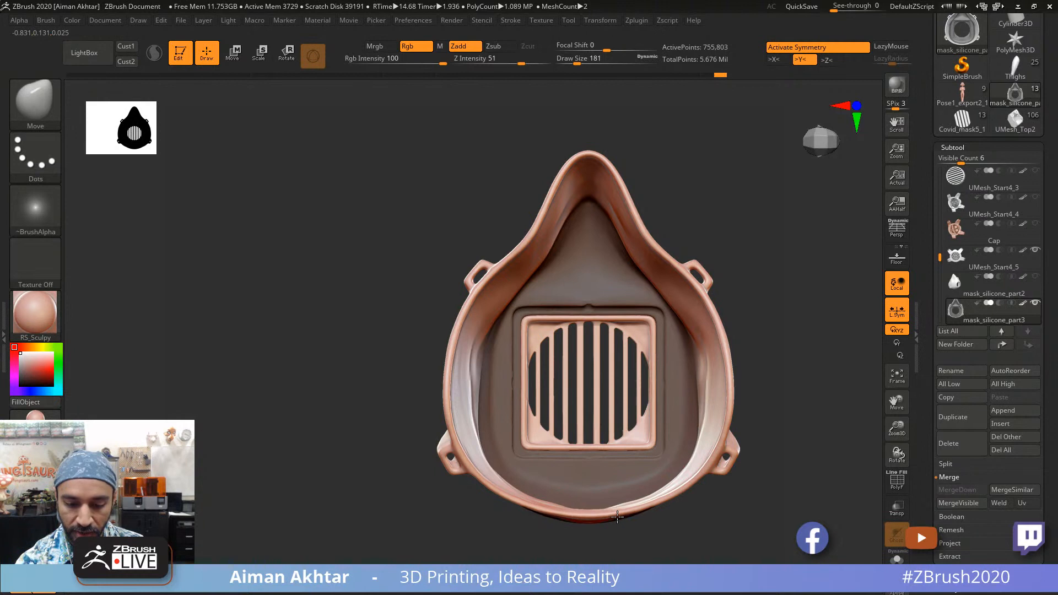
# Step: Refine the shell's chin rim and its lower mask border with the Move brush, using draw sizes 239 and 54
pyautogui.moveTo(617, 516); pyautogui.dragTo(617, 518)
pyautogui.press('s')
pyautogui.moveTo(538, 508); pyautogui.dragTo(548, 515)
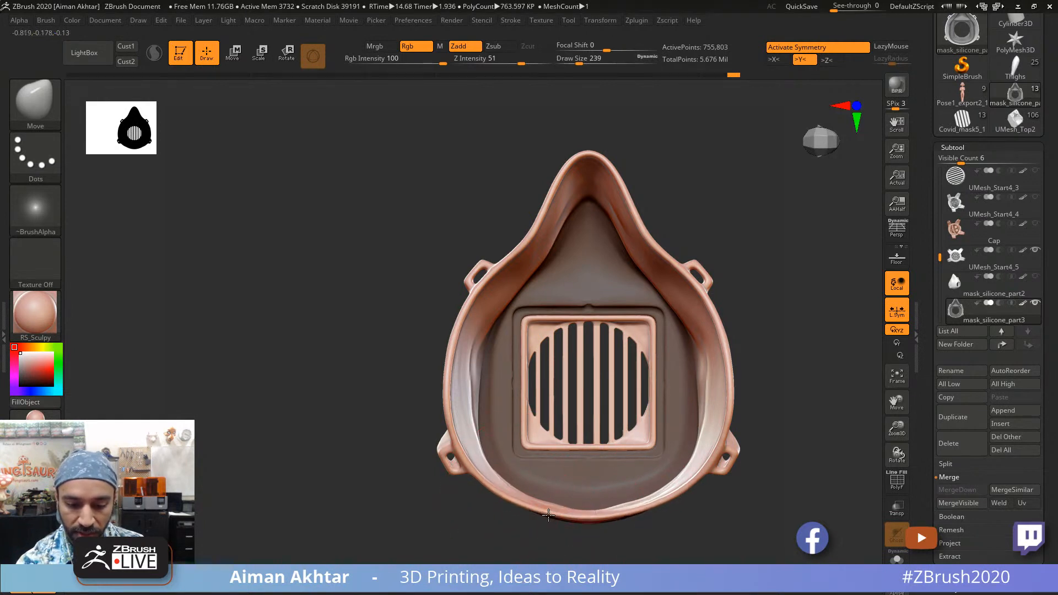
pyautogui.moveTo(488, 526)
pyautogui.mouseDown()
pyautogui.moveTo(628, 531)
pyautogui.moveTo(585, 472)
pyautogui.mouseUp()
pyautogui.press('s')
pyautogui.moveTo(492, 464); pyautogui.dragTo(484, 476)
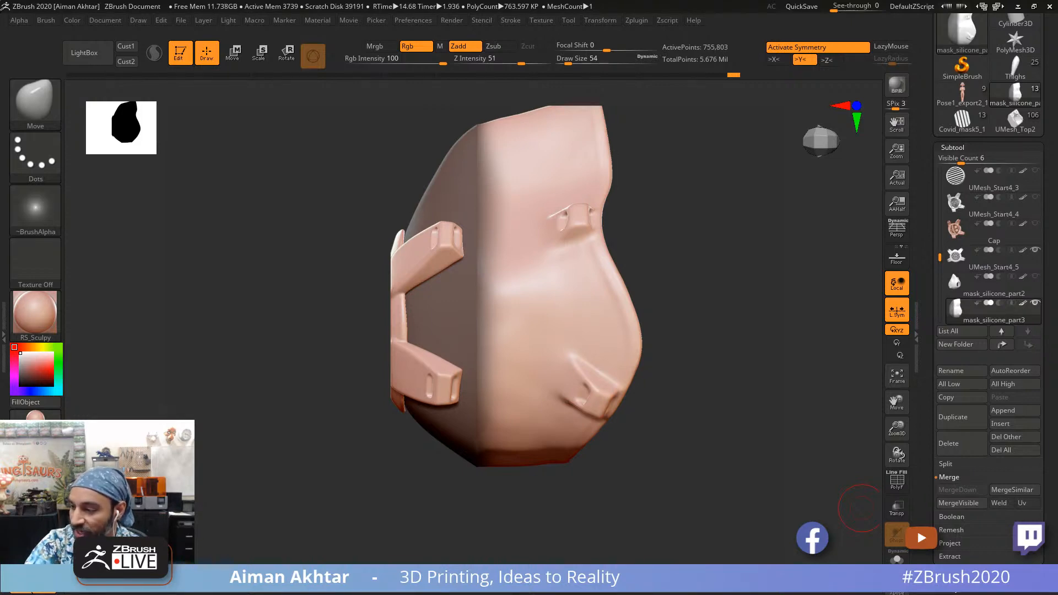
# Step: Compare the front view of mask_silicone_part2 with the reshaped mask_silicone_part3
pyautogui.moveTo(740, 327); pyautogui.dragTo(787, 385)
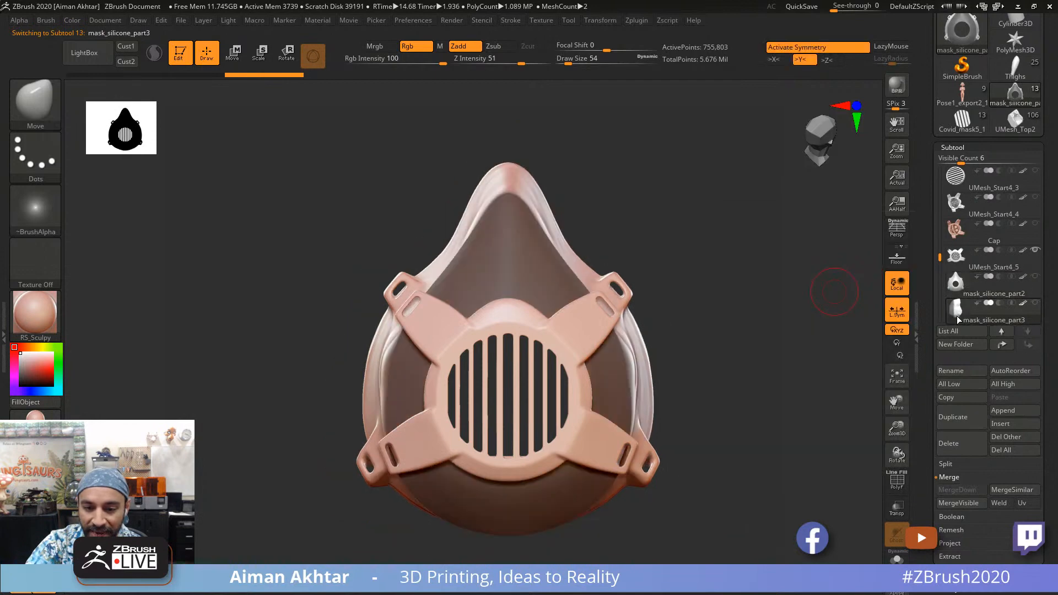
pyautogui.click(970, 284)
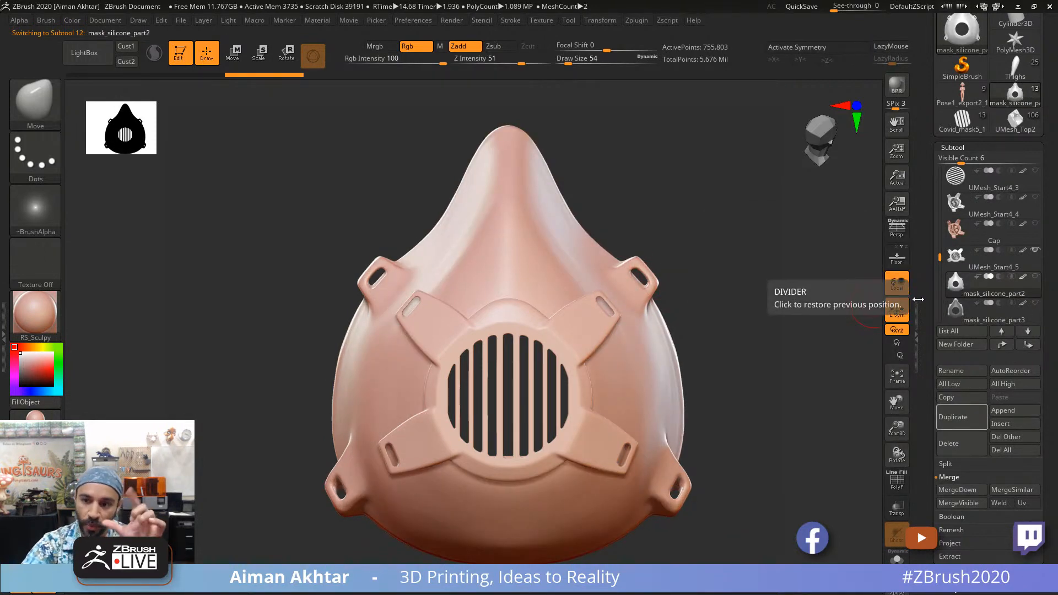
pyautogui.click(955, 312)
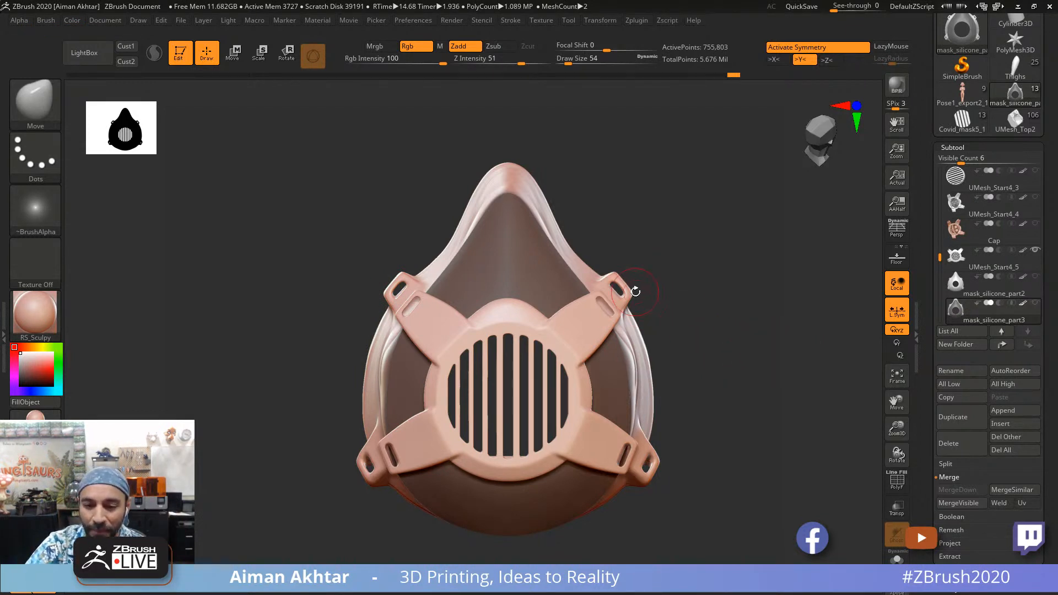
# Step: Switch to the UMesh_Top2 tool, select its Flat2_4 strap-tab subtool and frame it in the view
pyautogui.moveTo(939, 257); pyautogui.dragTo(947, 175)
pyautogui.moveTo(958, 184)
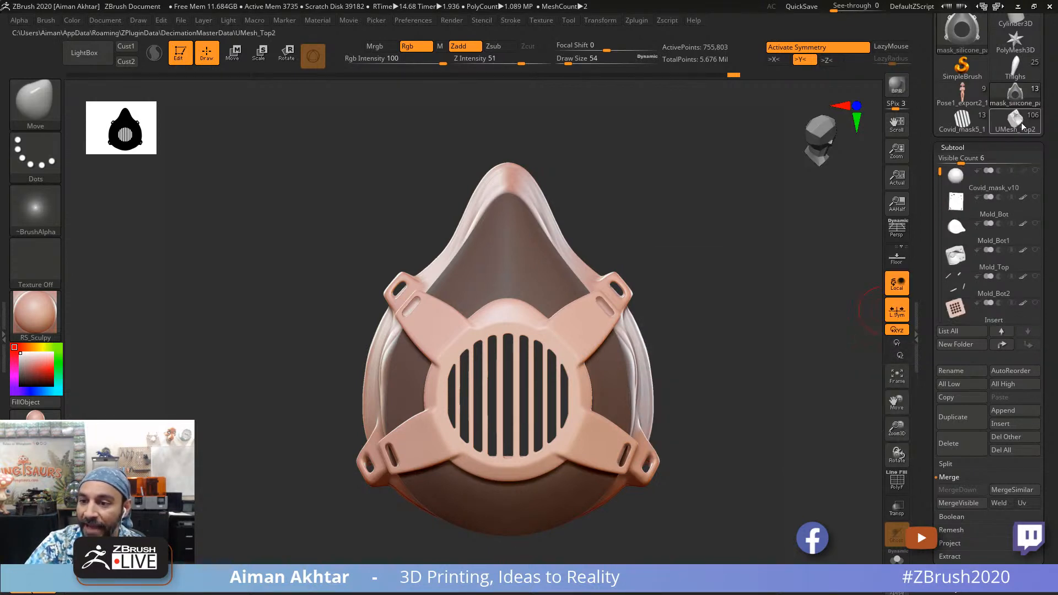
pyautogui.click(1018, 121)
pyautogui.click(1017, 96)
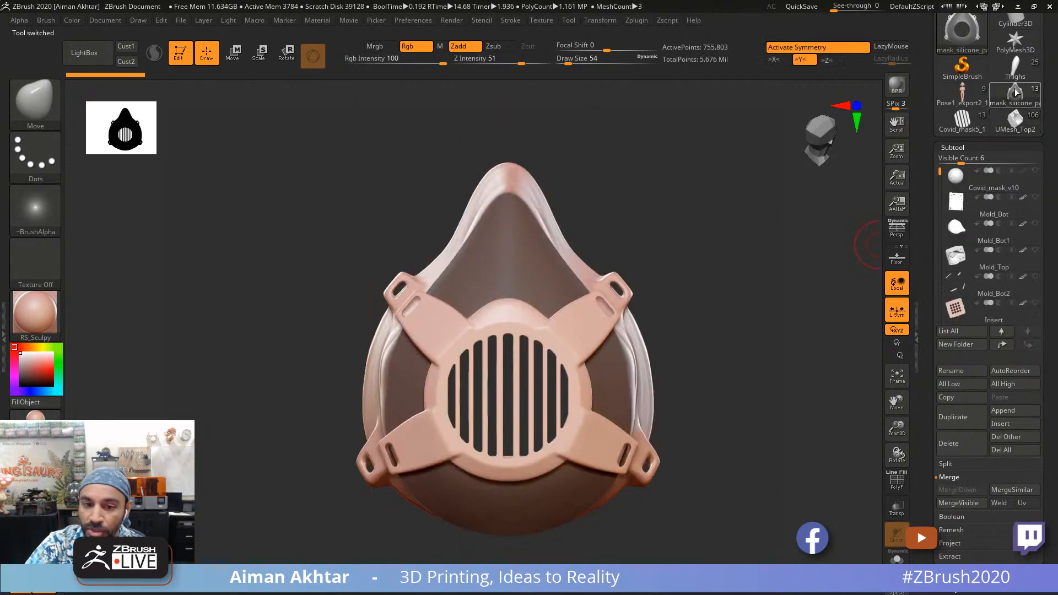
pyautogui.click(1016, 121)
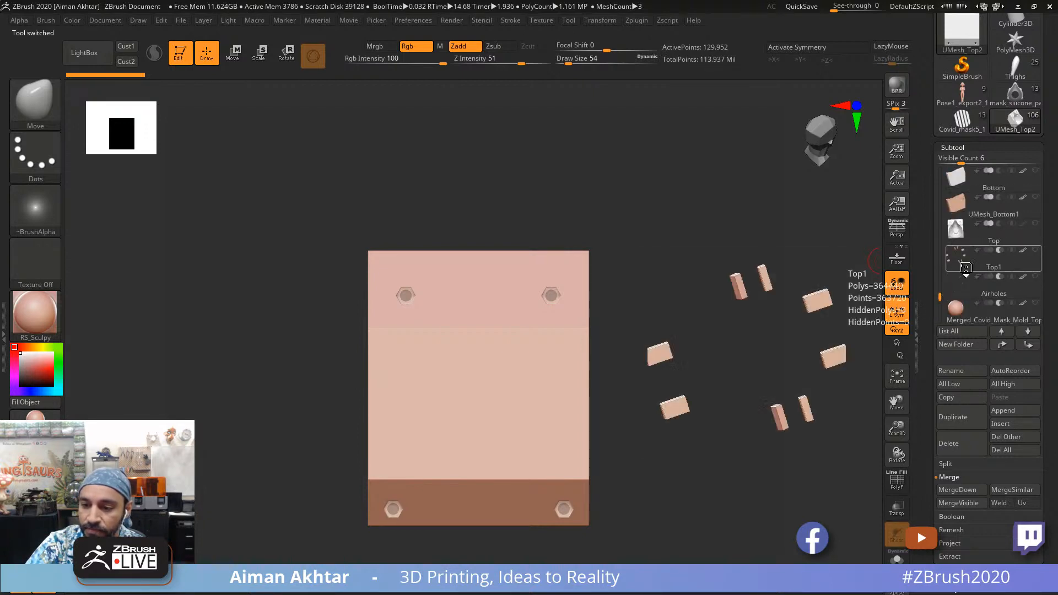
pyautogui.moveTo(939, 297); pyautogui.dragTo(951, 258)
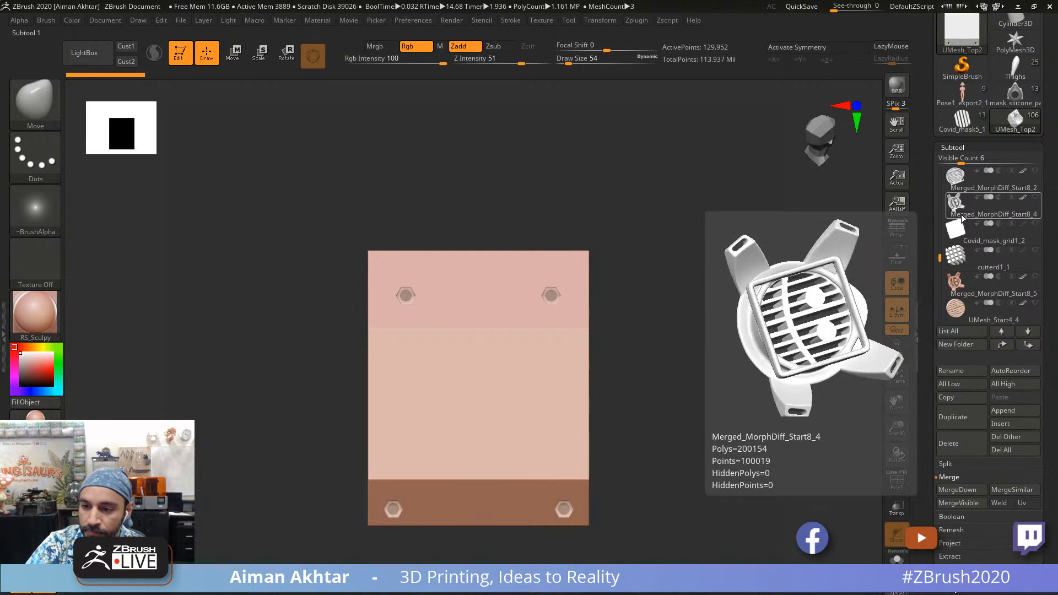
pyautogui.moveTo(941, 257); pyautogui.dragTo(940, 246)
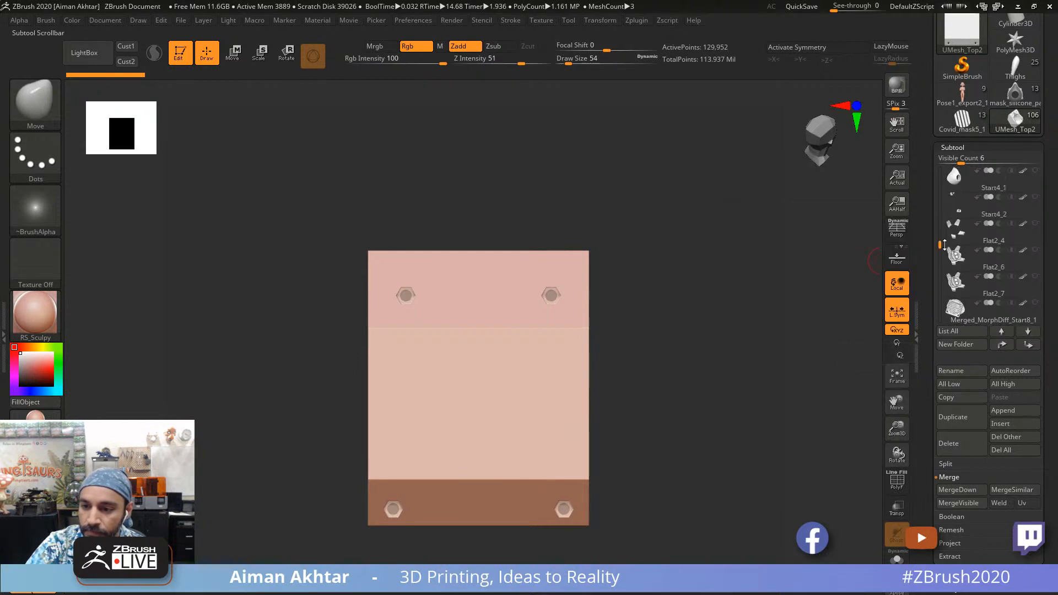
pyautogui.click(961, 238)
pyautogui.moveTo(728, 377); pyautogui.dragTo(789, 387)
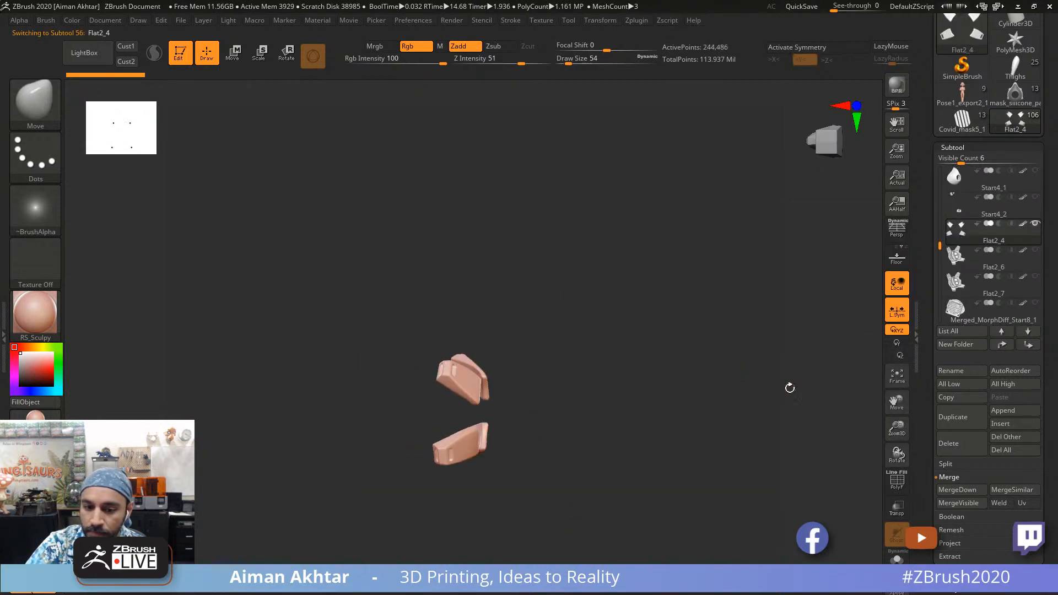
pyautogui.press('f')
pyautogui.moveTo(717, 474); pyautogui.dragTo(672, 482)
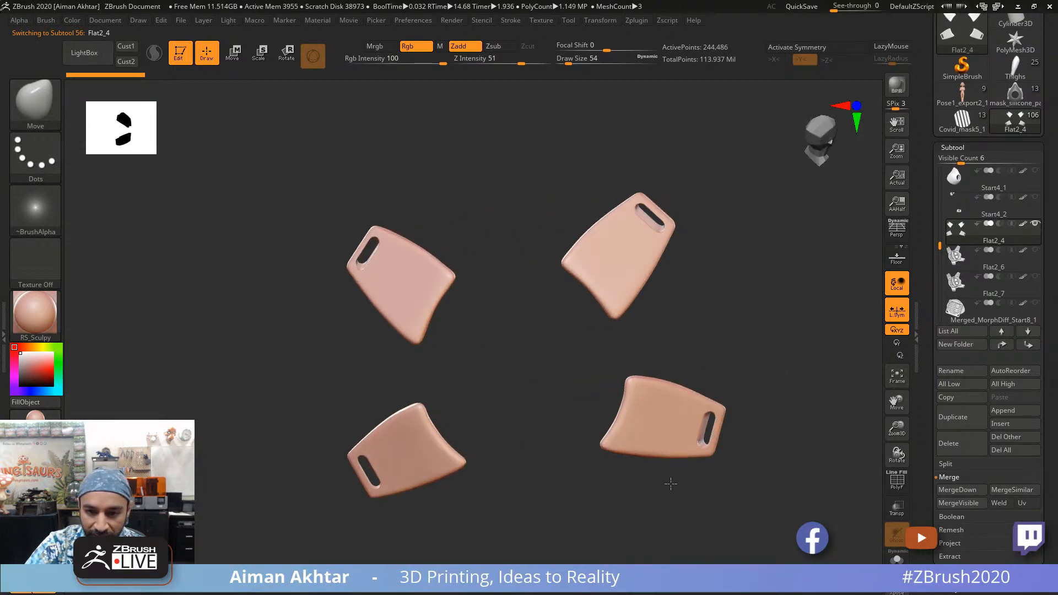
# Step: Examine the Flat2_4 strap tabs from another angle, then the Start4_2 loop part among the neighbouring subtools
pyautogui.click(1020, 95)
pyautogui.moveTo(798, 326); pyautogui.dragTo(820, 330)
pyautogui.click(1014, 121)
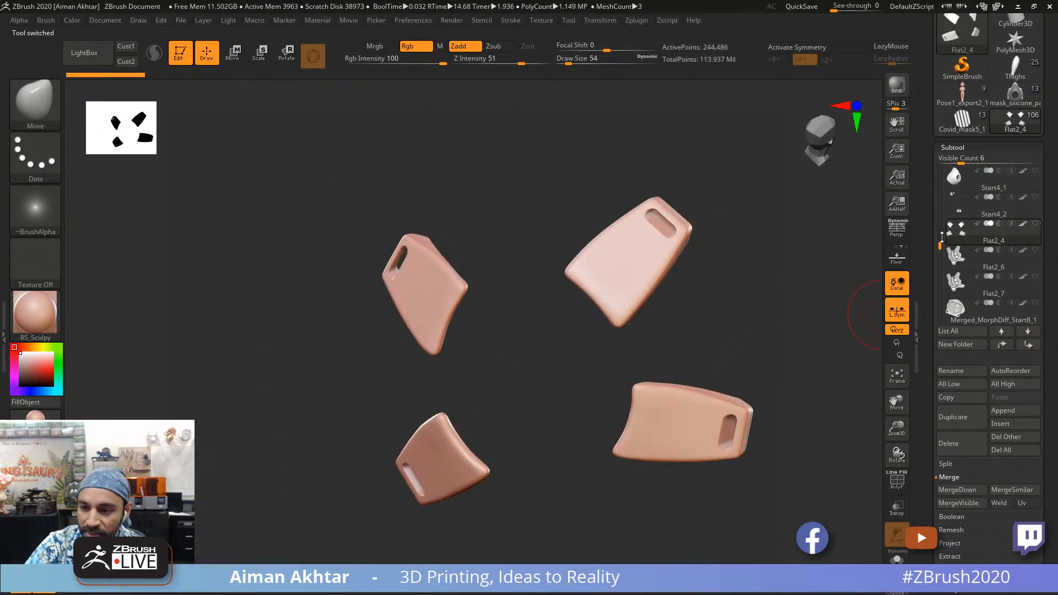
pyautogui.click(957, 215)
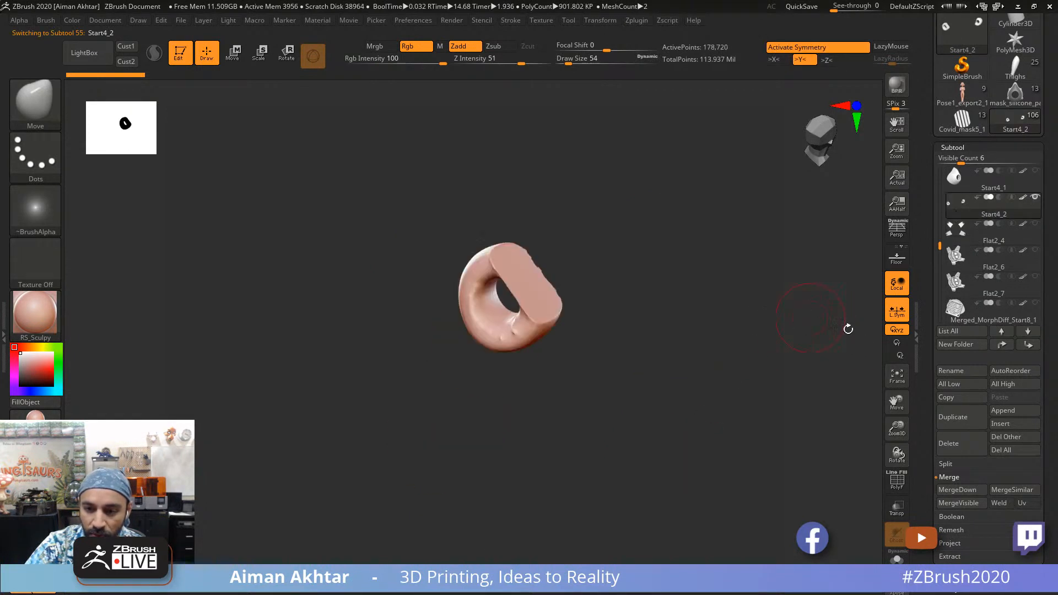
pyautogui.click(952, 236)
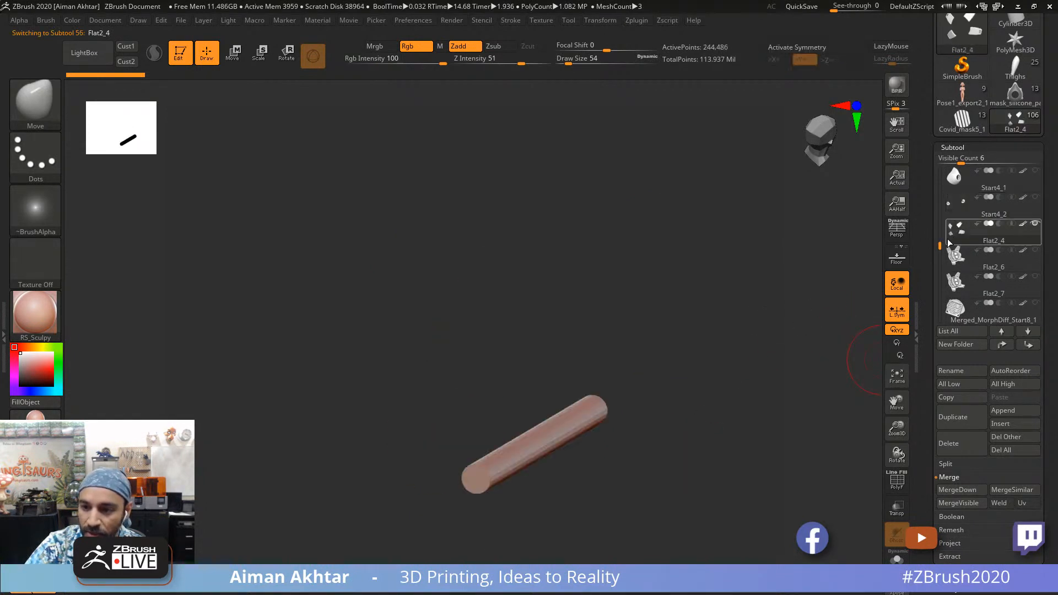
pyautogui.scroll(2, 939, 248)
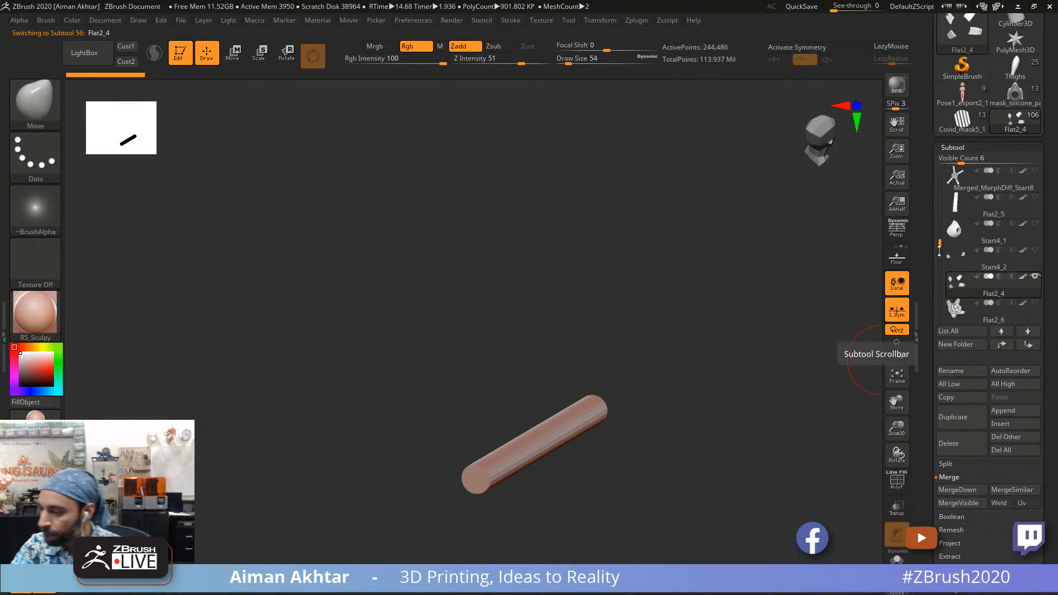
pyautogui.moveTo(950, 244)
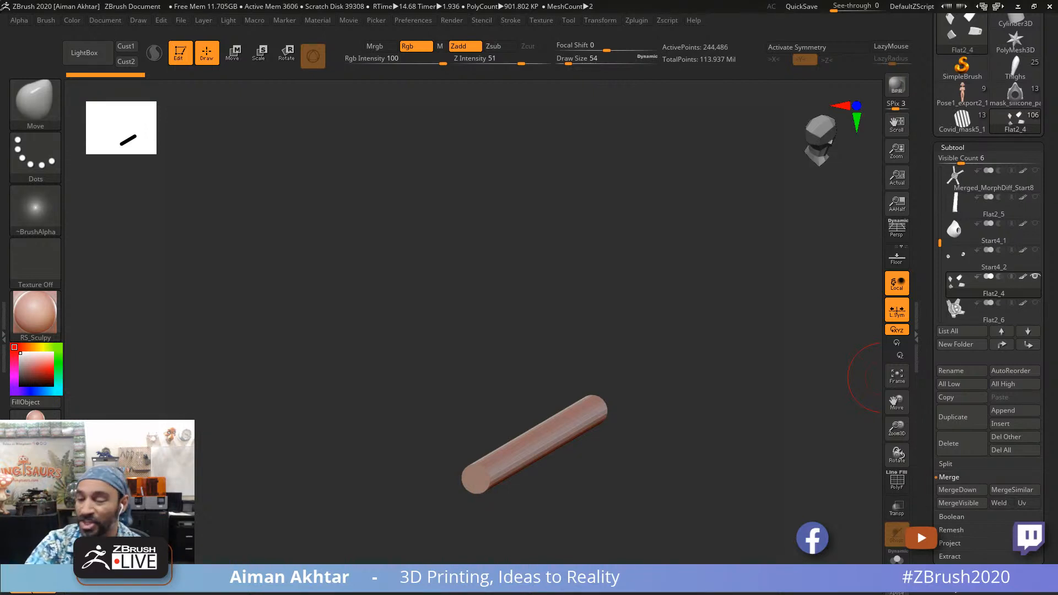
# Step: Switch to Chrome, search Google for the presenter's Instagram account and open its profile
pyautogui.hotkey('alt', 'Tab')
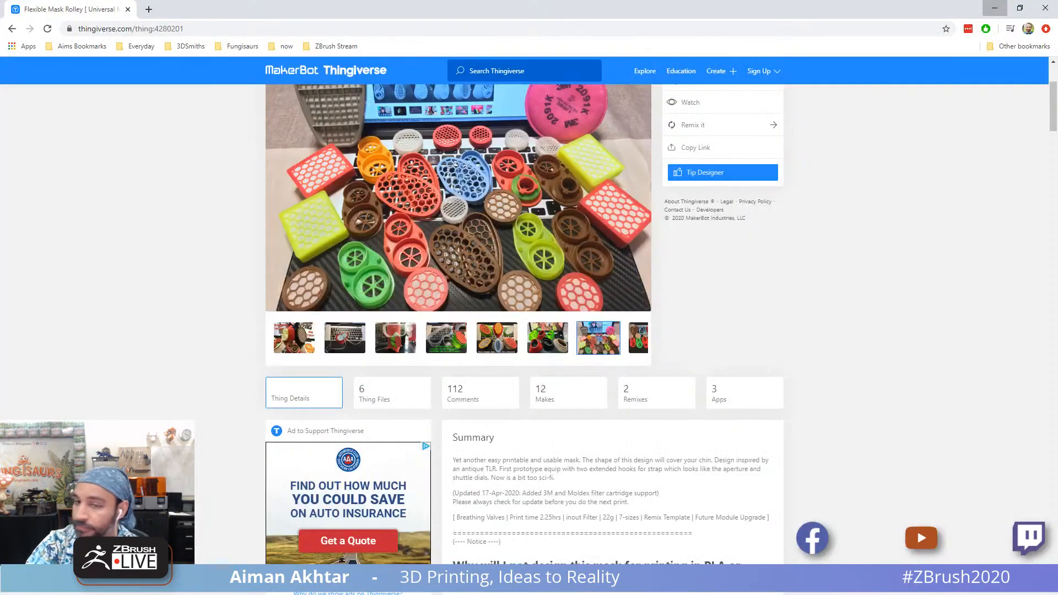
pyautogui.click(176, 33)
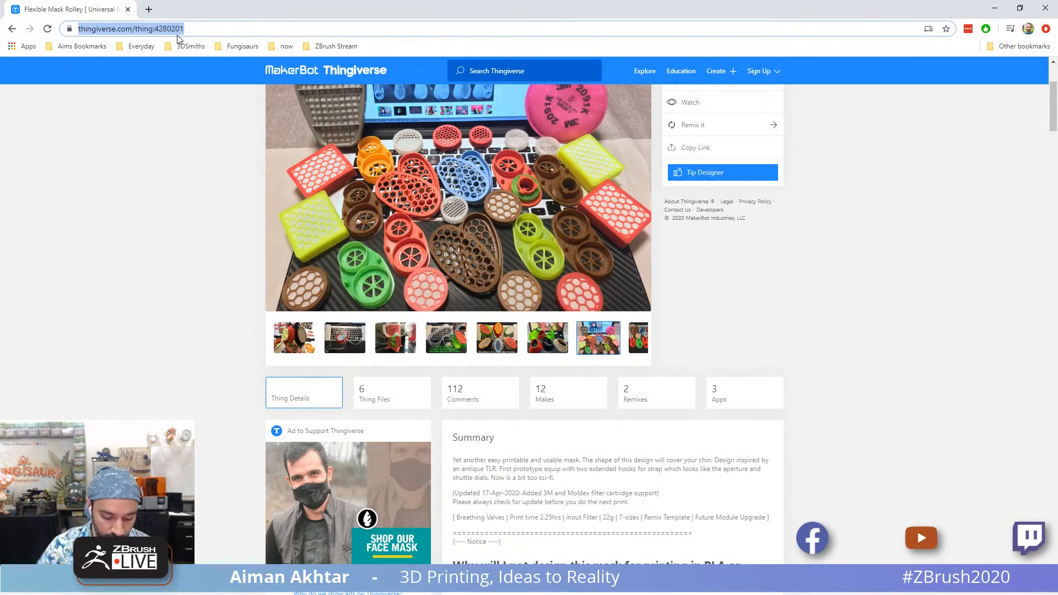
pyautogui.write('aimanak')
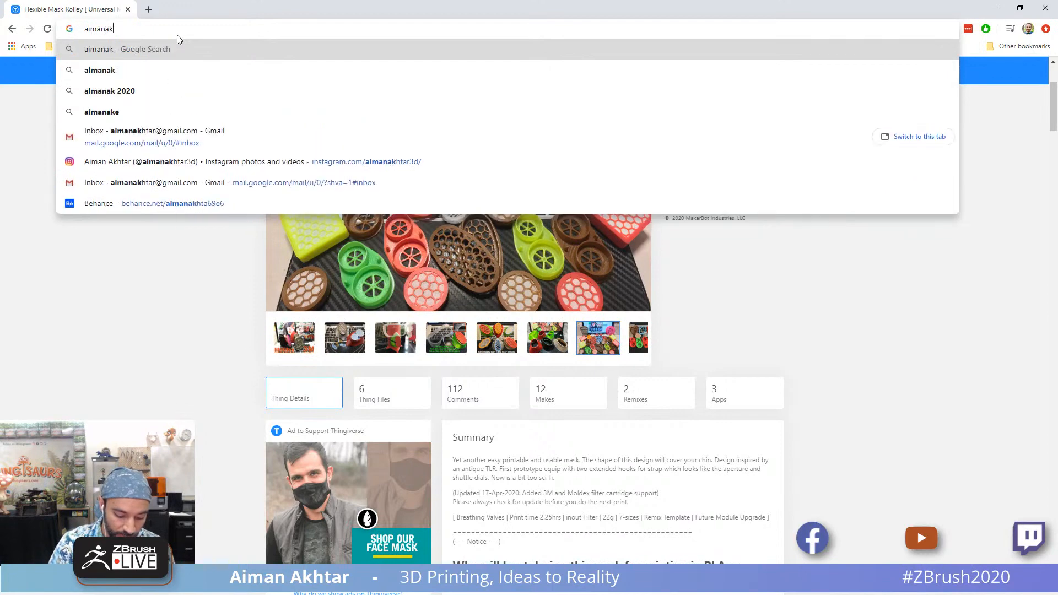
pyautogui.write('htar3d inst')
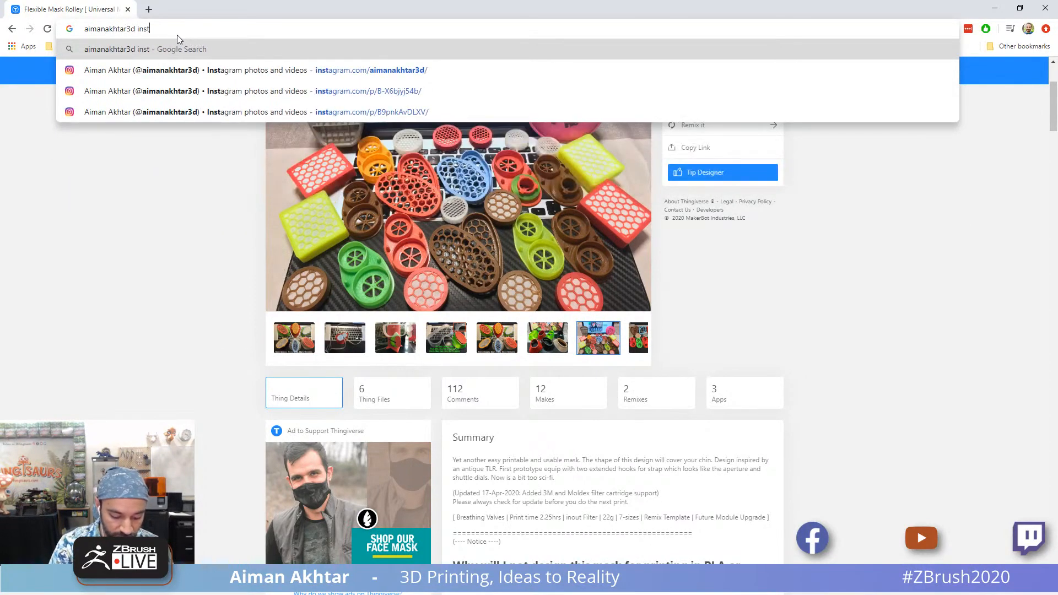
pyautogui.write('agram')
pyautogui.press('Return')
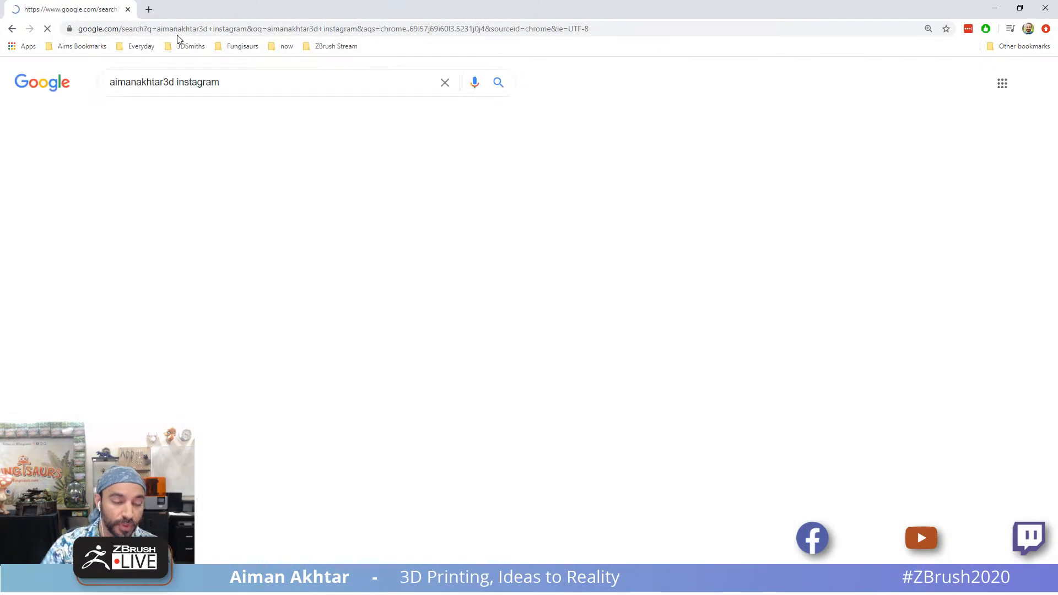
pyautogui.click(291, 183)
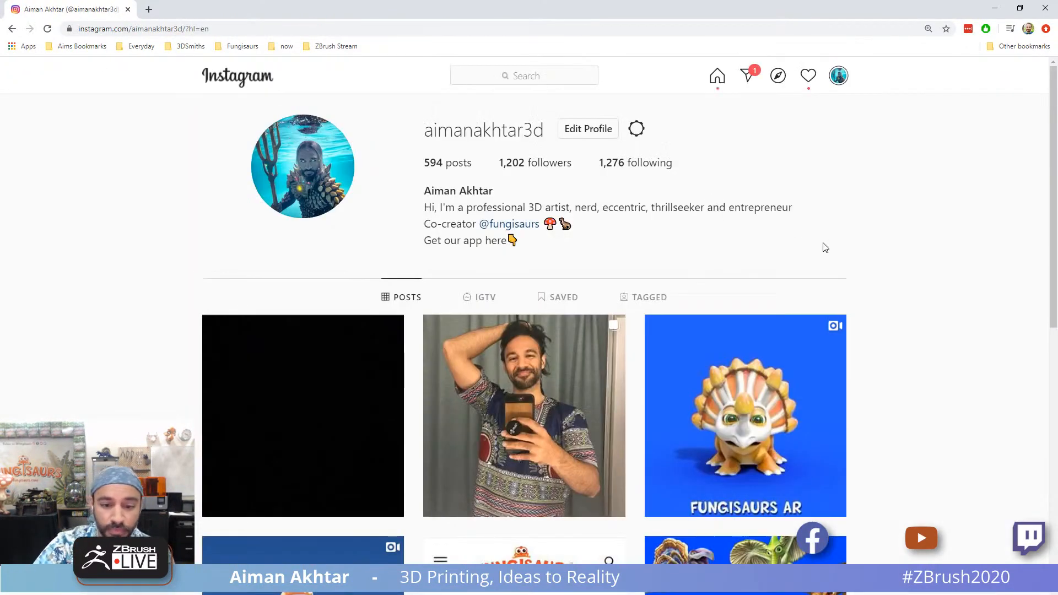
# Step: View the Fungisaurs AR promo video post from the profile grid and close it
pyautogui.scroll(-3, 878, 246)
pyautogui.scroll(-2, 808, 255)
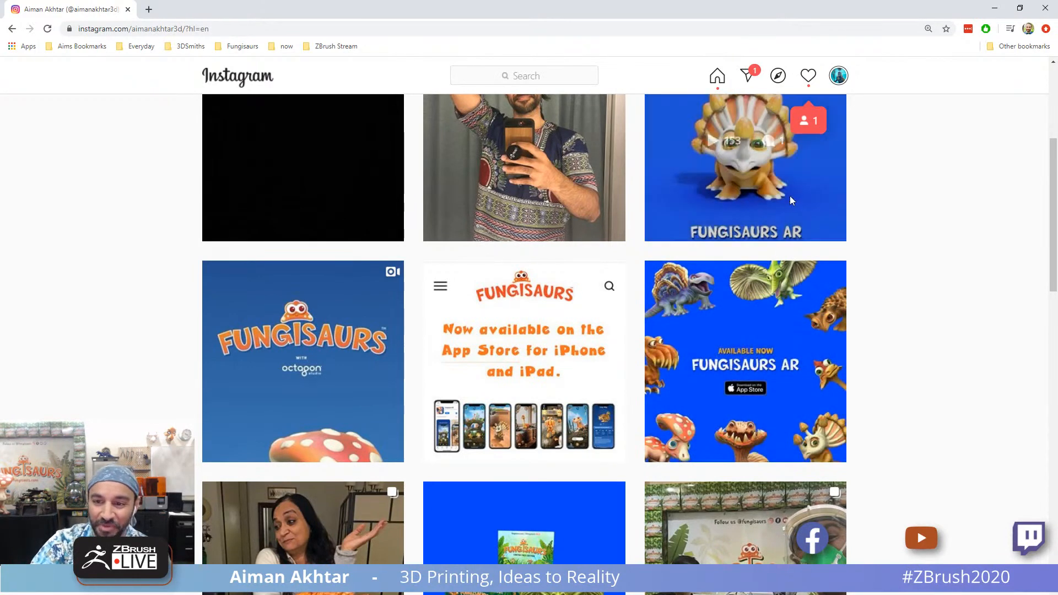
pyautogui.click(792, 201)
pyautogui.click(400, 336)
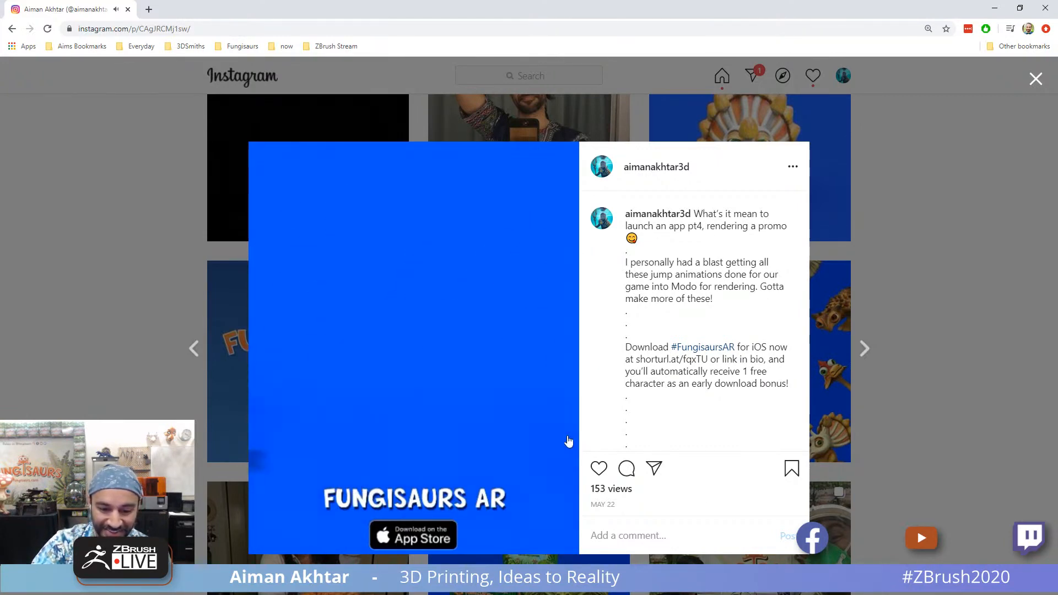
pyautogui.click(937, 389)
# Step: Find the post with the white printed mask, browse all its images through the closing mold video and close it
pyautogui.scroll(-5, 921, 385)
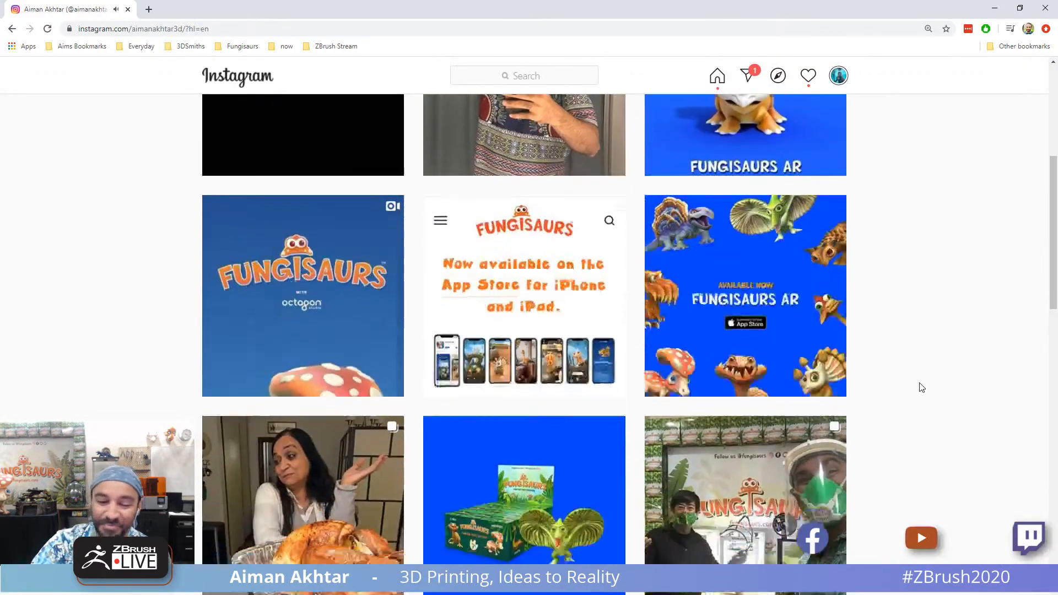
pyautogui.scroll(-2, 849, 276)
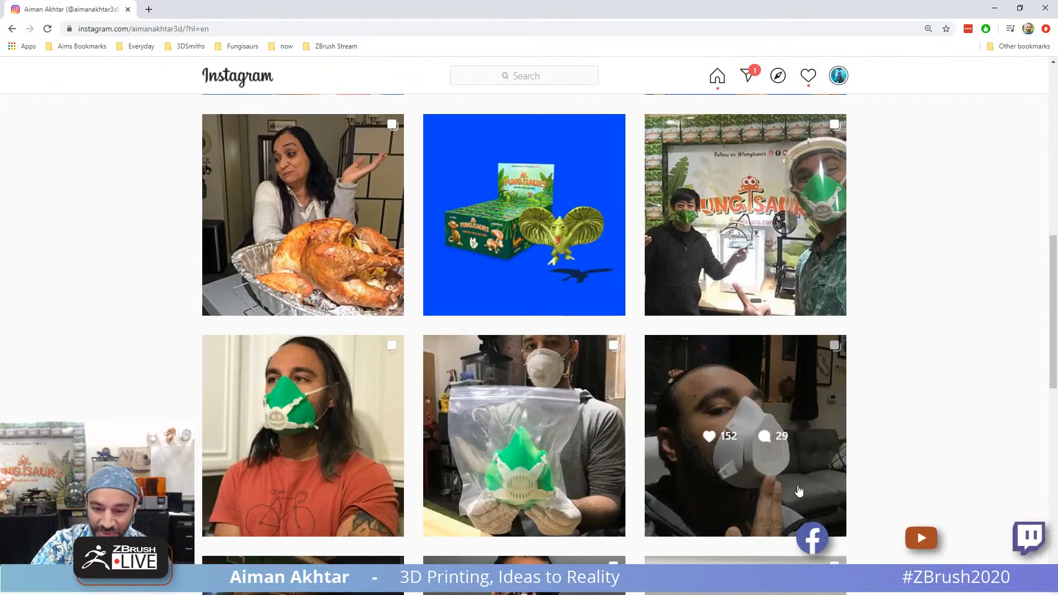
pyautogui.click(801, 496)
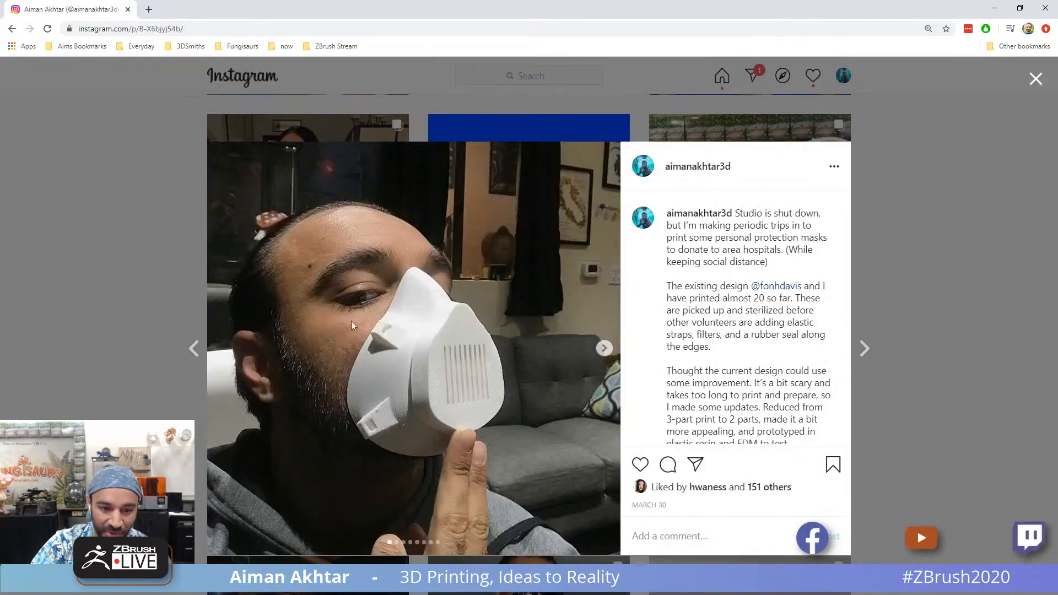
pyautogui.click(604, 348)
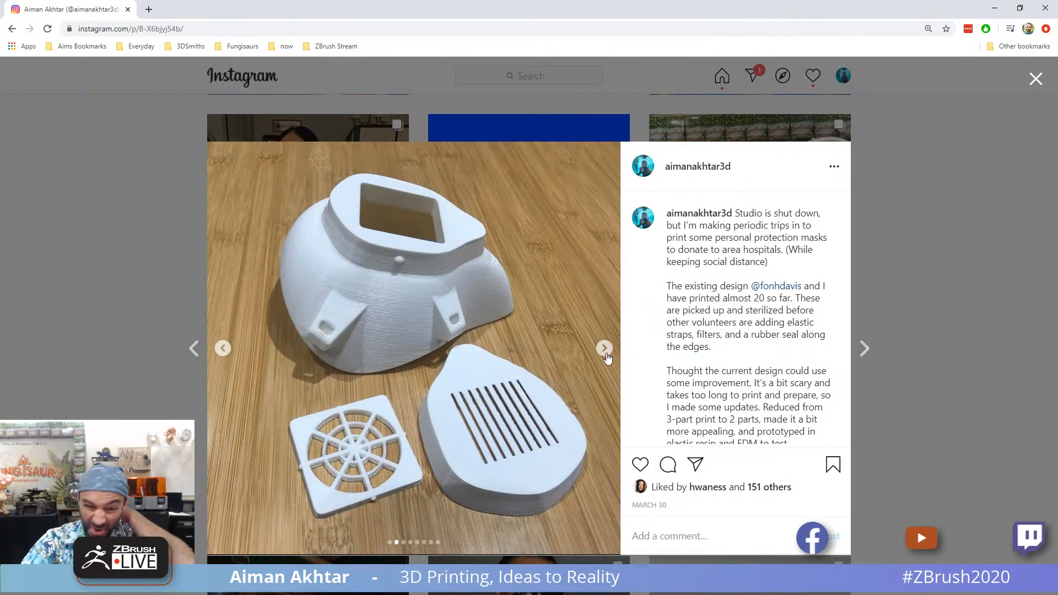
pyautogui.click(604, 348)
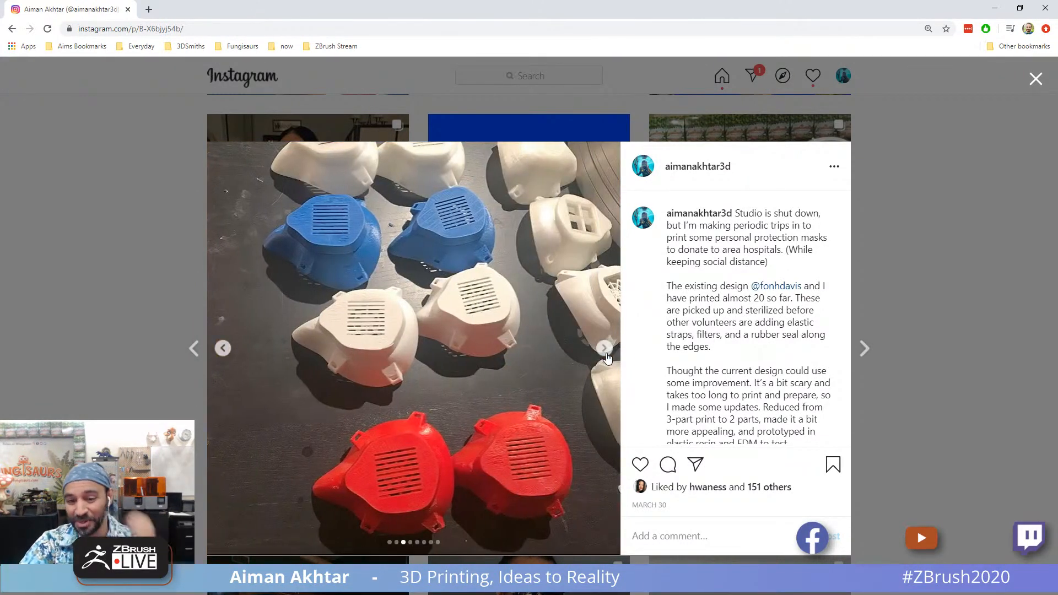
pyautogui.click(605, 348)
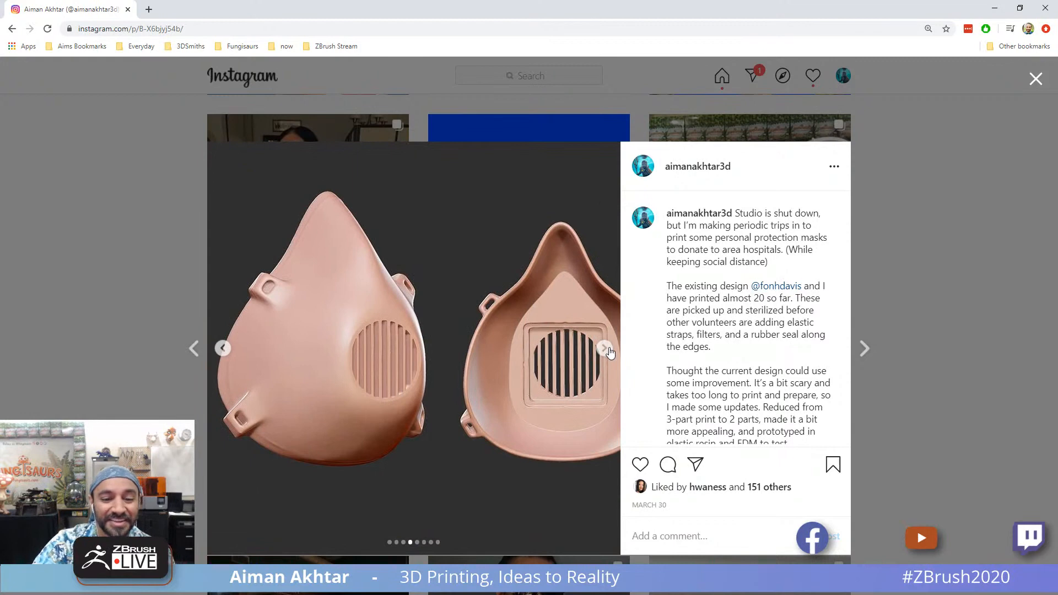
pyautogui.click(604, 348)
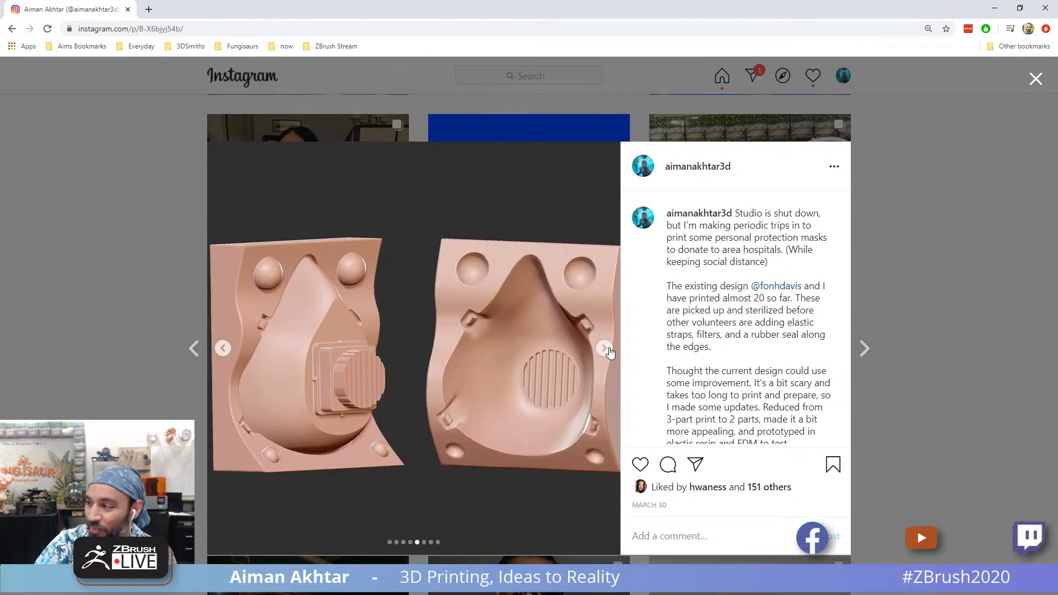
pyautogui.click(604, 348)
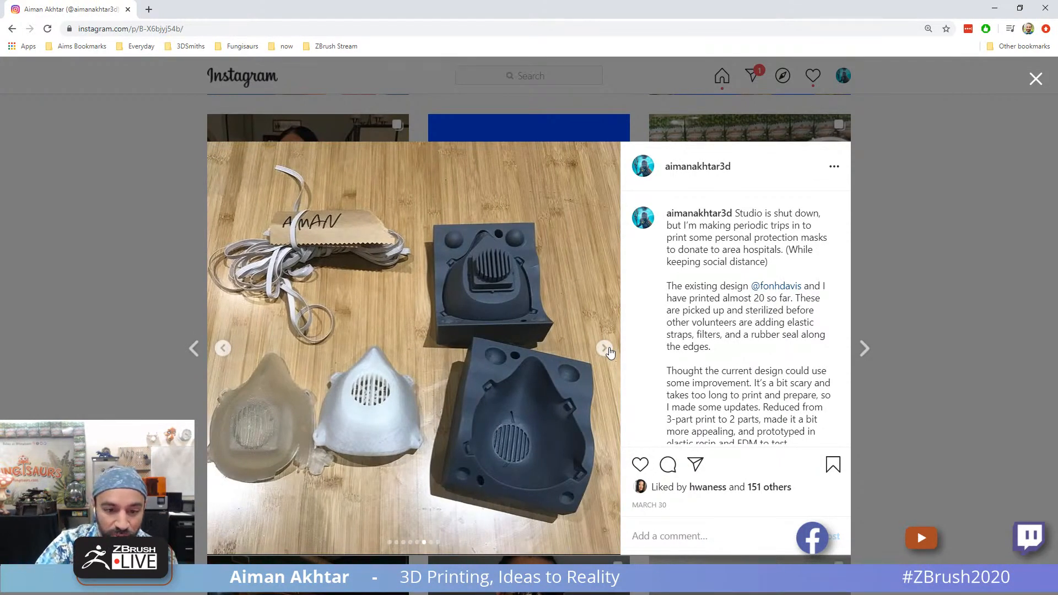
pyautogui.click(604, 348)
pyautogui.click(604, 348)
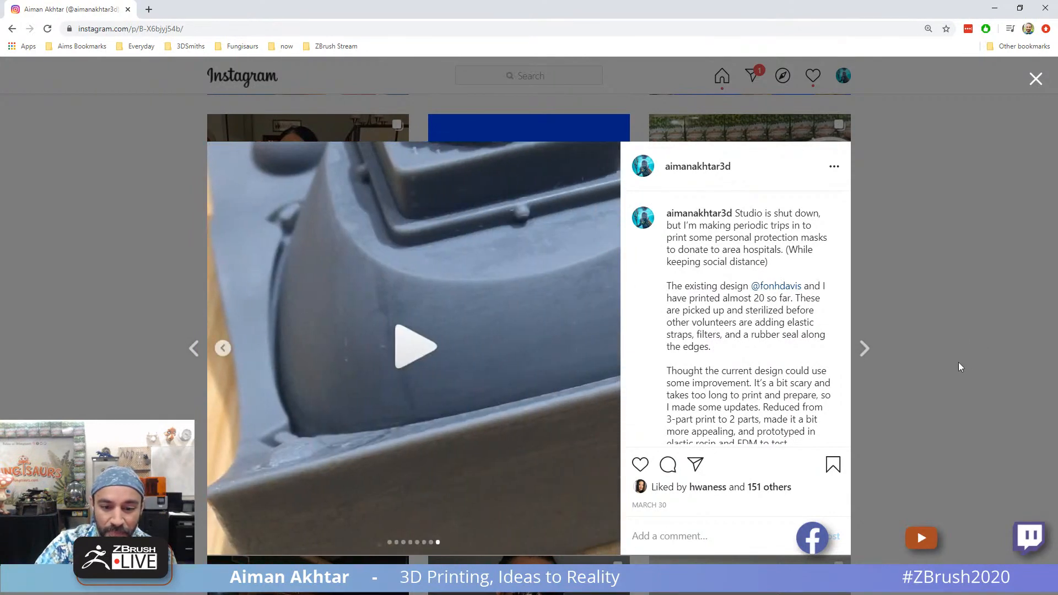
pyautogui.click(895, 363)
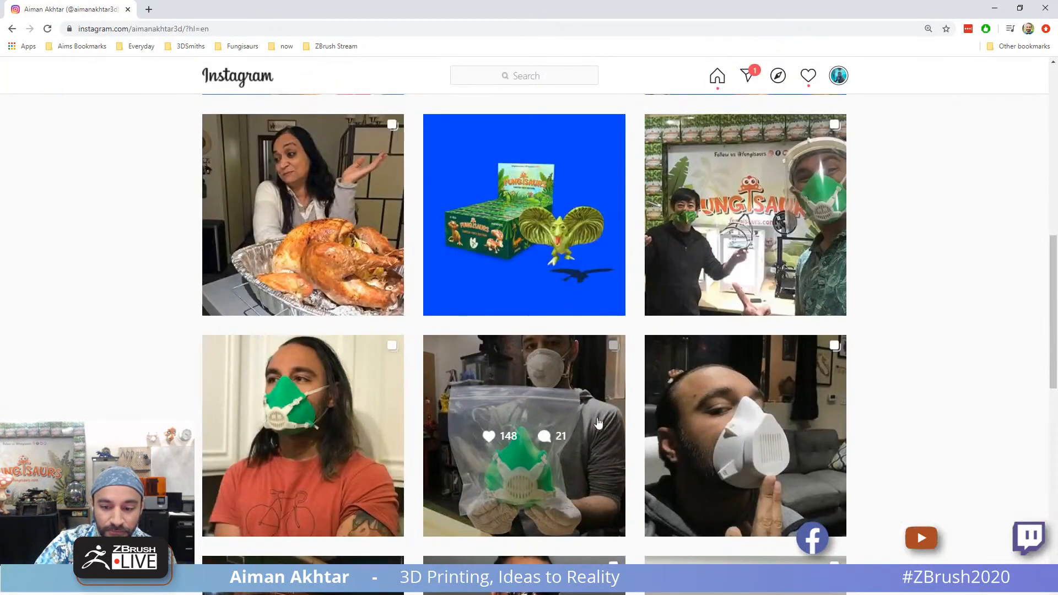
# Step: Open the post with the bagged green flexible mask and browse its slides through to the final video
pyautogui.click(585, 499)
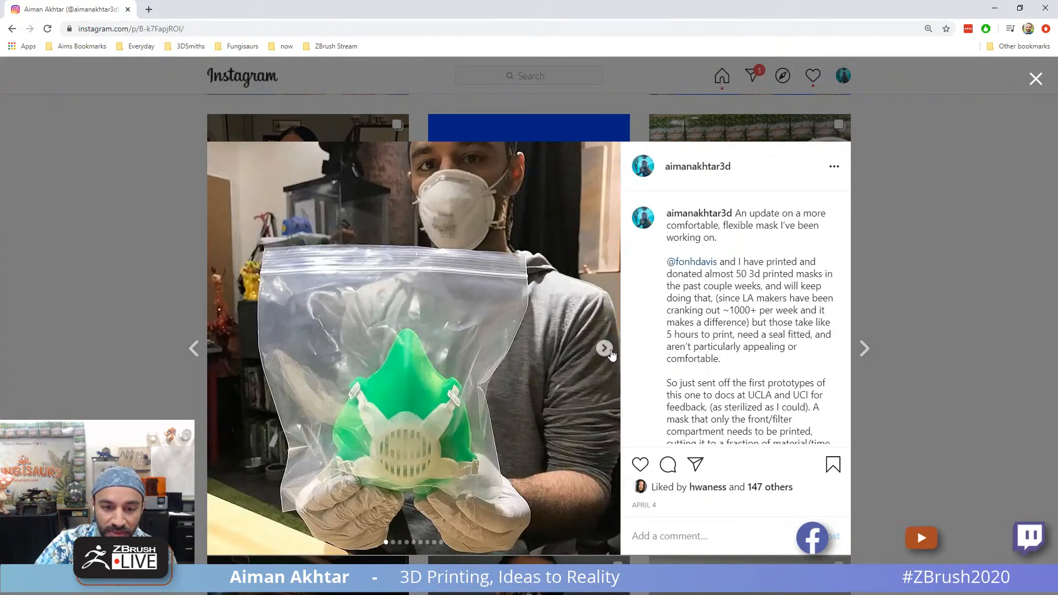
pyautogui.click(605, 348)
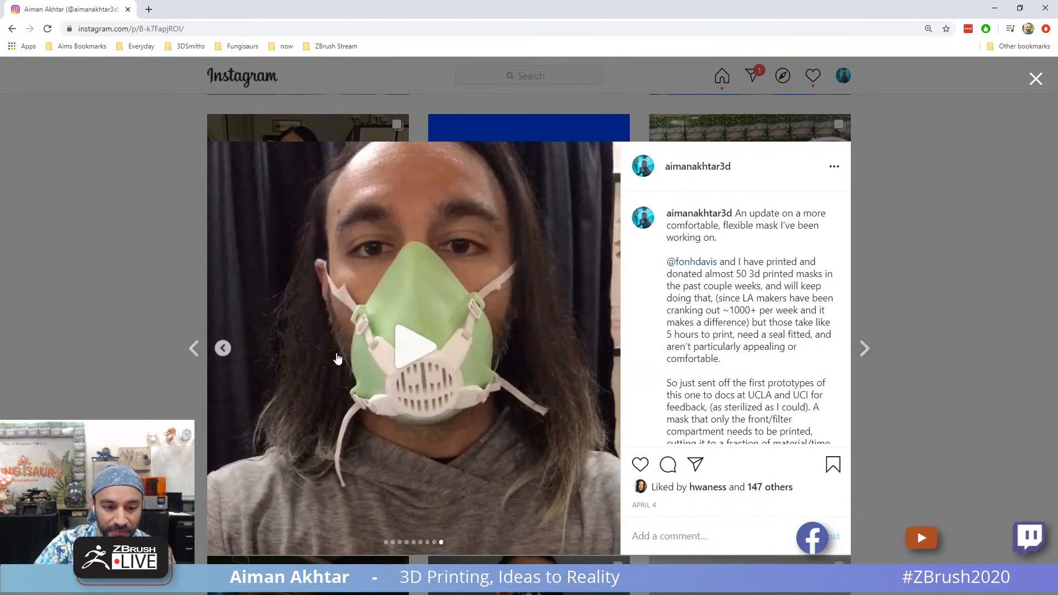
# Step: Play the last two prototype mask videos in the flexible mask post and close the post
pyautogui.click(420, 354)
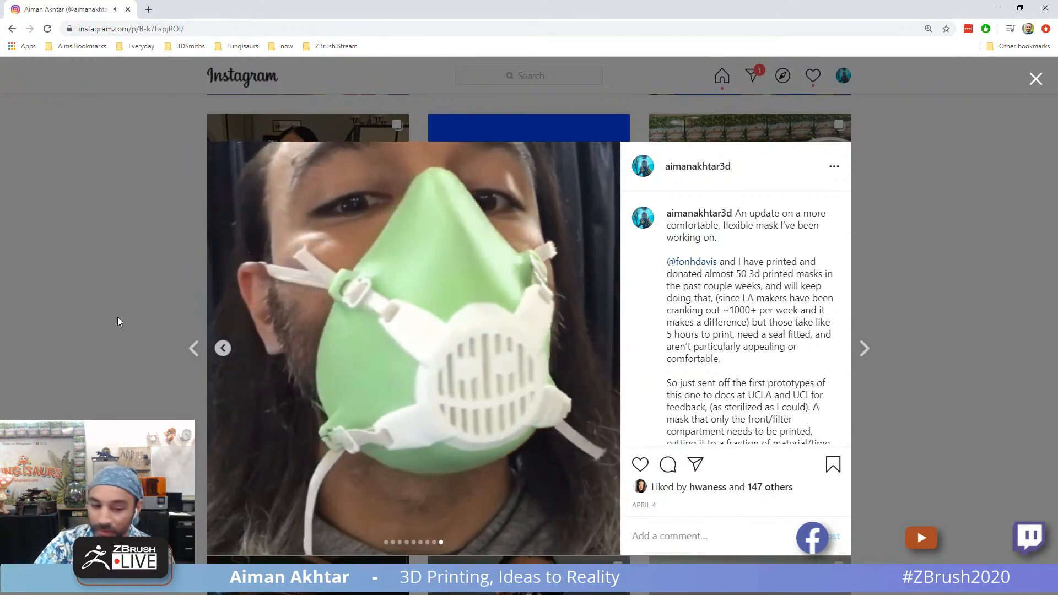
pyautogui.click(226, 349)
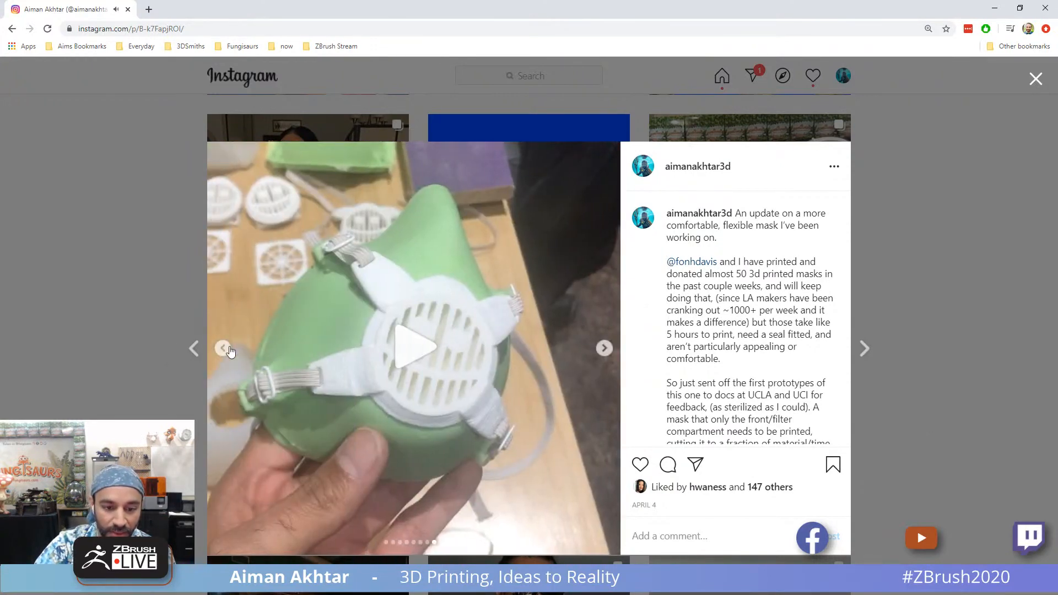
pyautogui.click(421, 352)
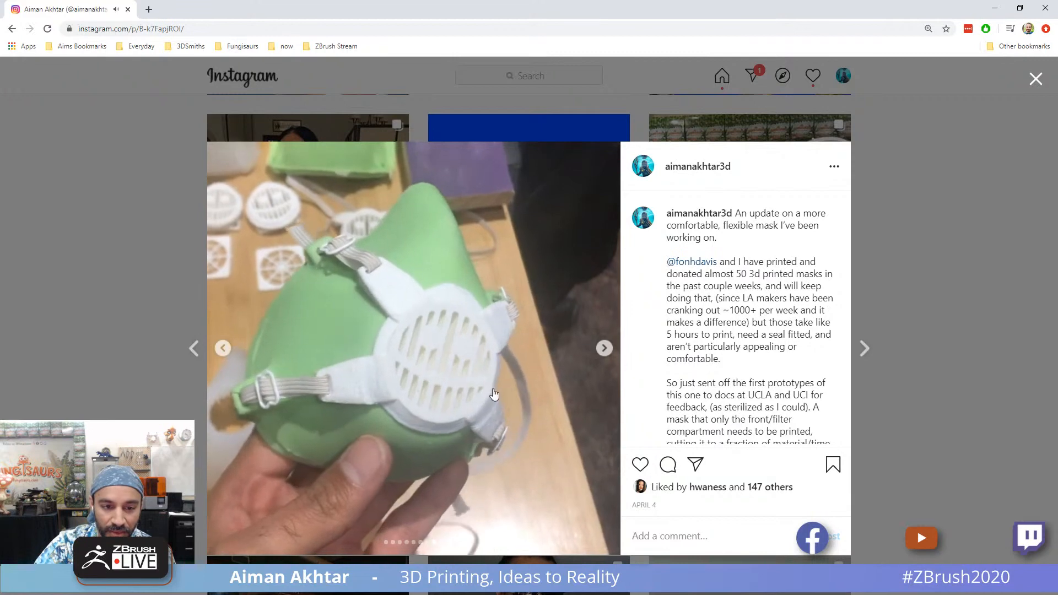
pyautogui.click(1007, 382)
# Step: Open the "Covid response pt1/2" post and view its mask photos through to the last one
pyautogui.click(381, 431)
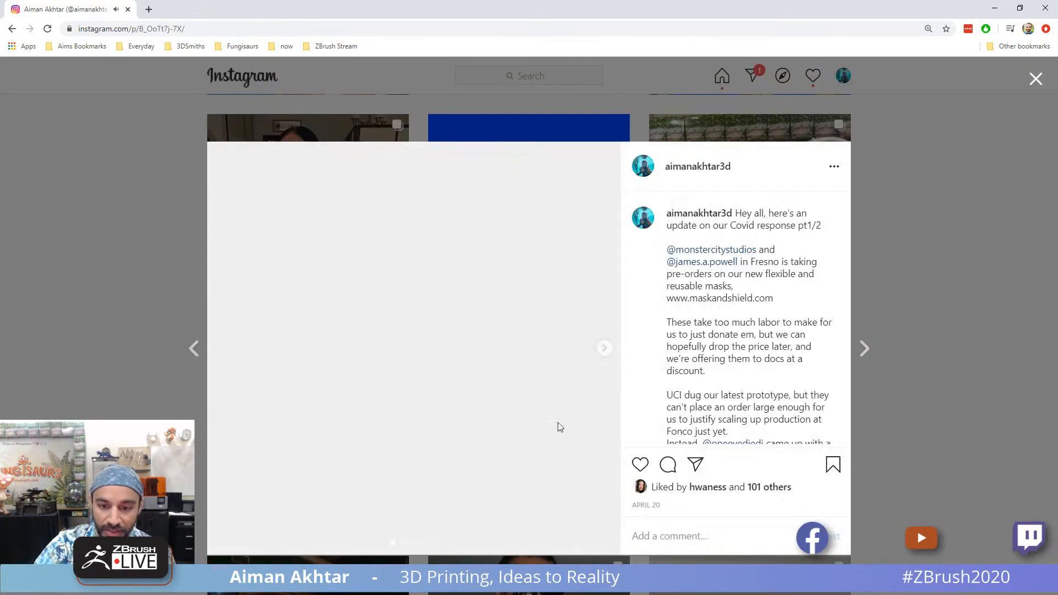
pyautogui.click(604, 348)
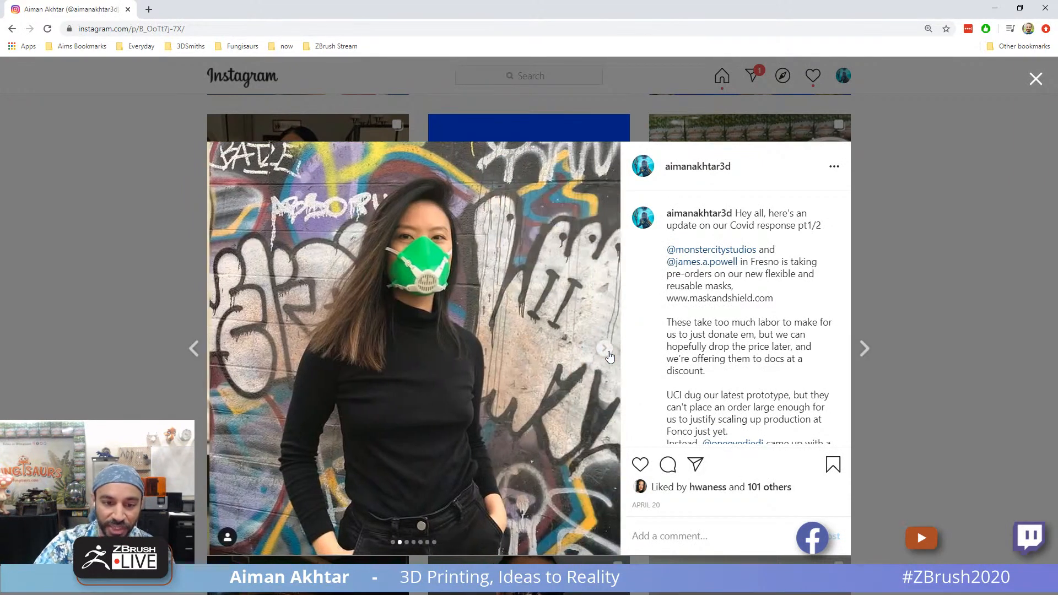
pyautogui.click(604, 348)
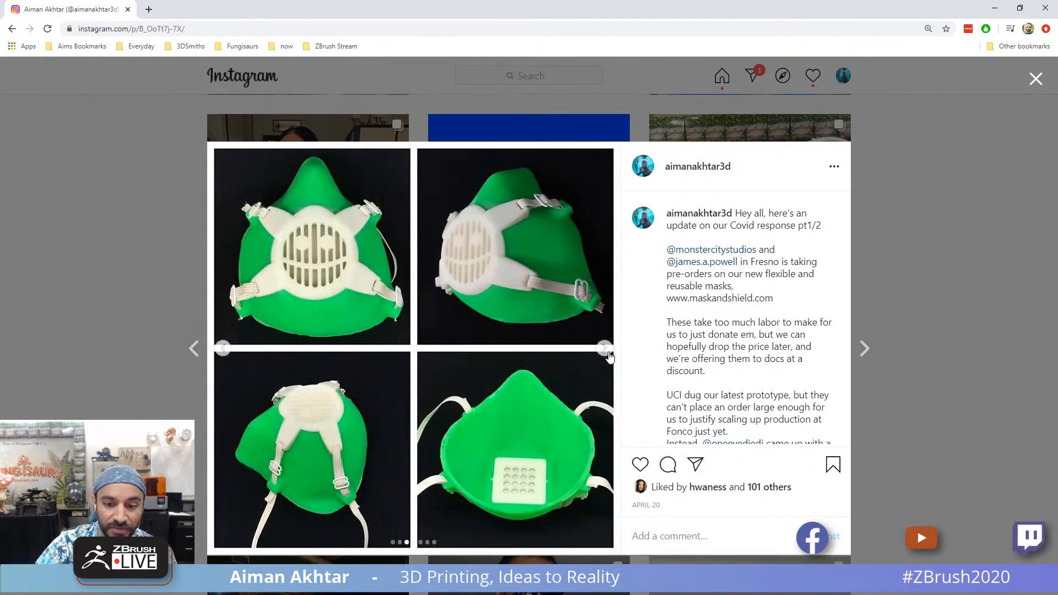
pyautogui.click(604, 348)
pyautogui.click(604, 348)
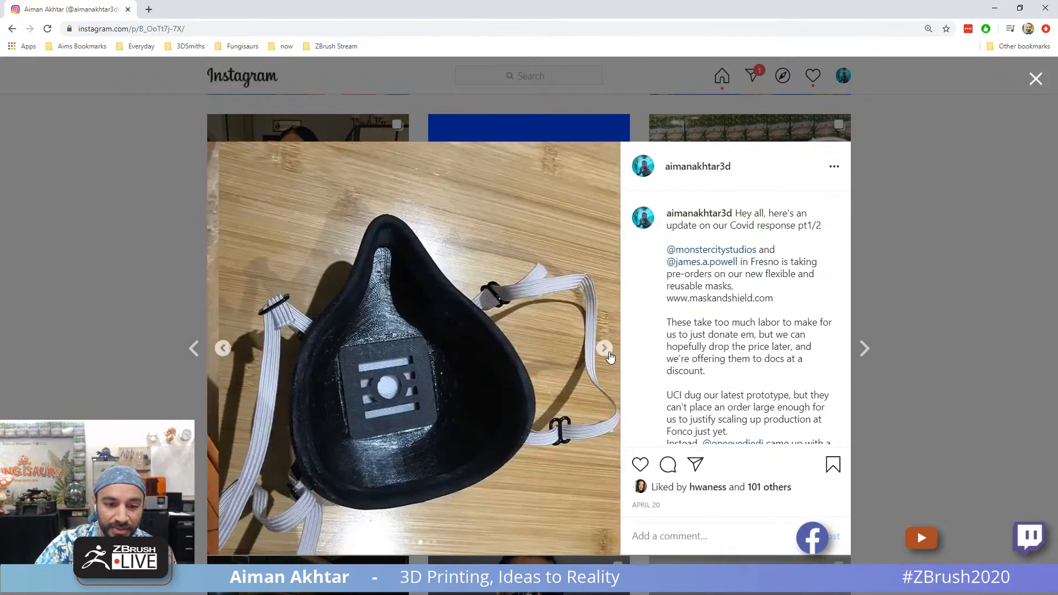
pyautogui.click(604, 348)
pyautogui.click(608, 352)
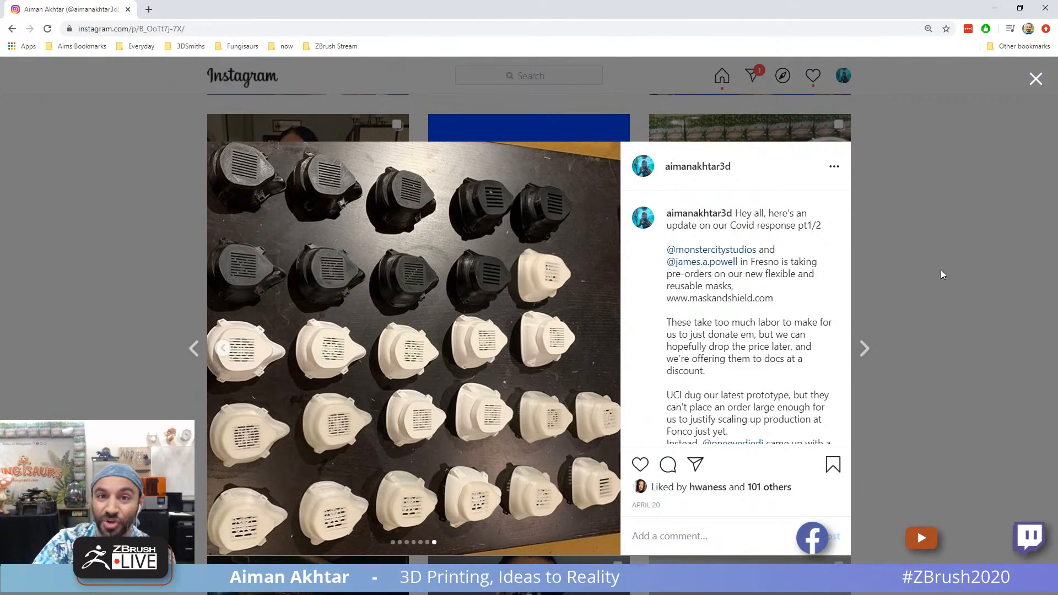
# Step: View the "Covid response pt2/2" face shield post, close it and return to the beginning of the profile page
pyautogui.click(934, 273)
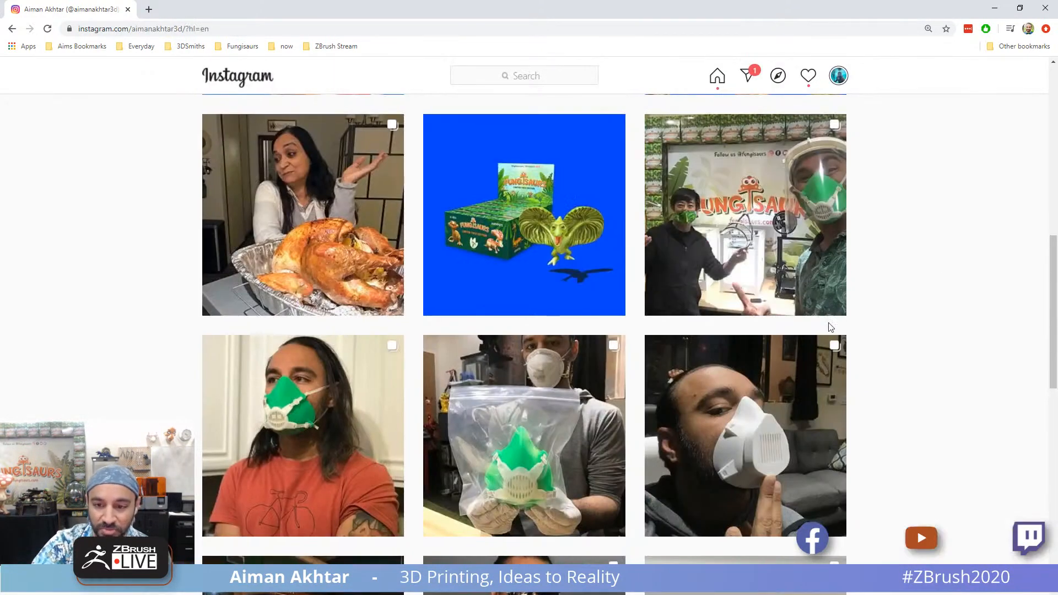
pyautogui.click(827, 281)
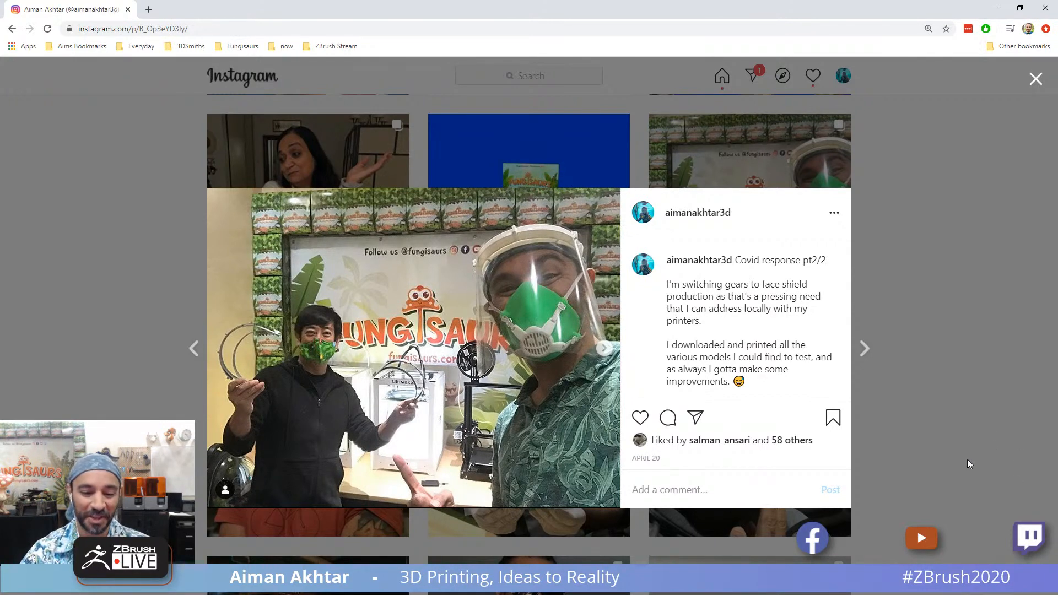
pyautogui.click(954, 488)
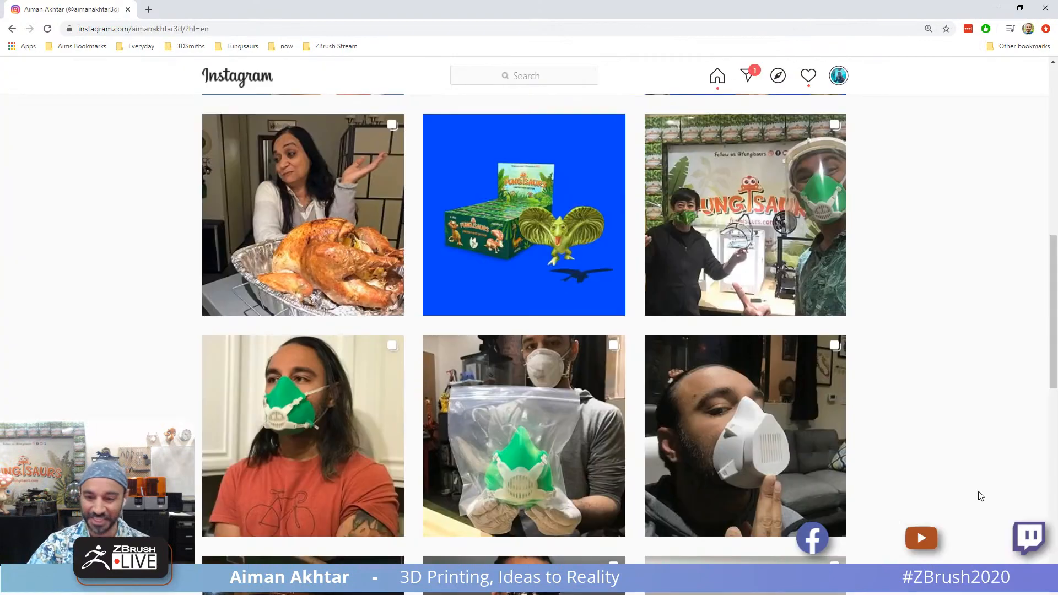
pyautogui.scroll(3, 859, 248)
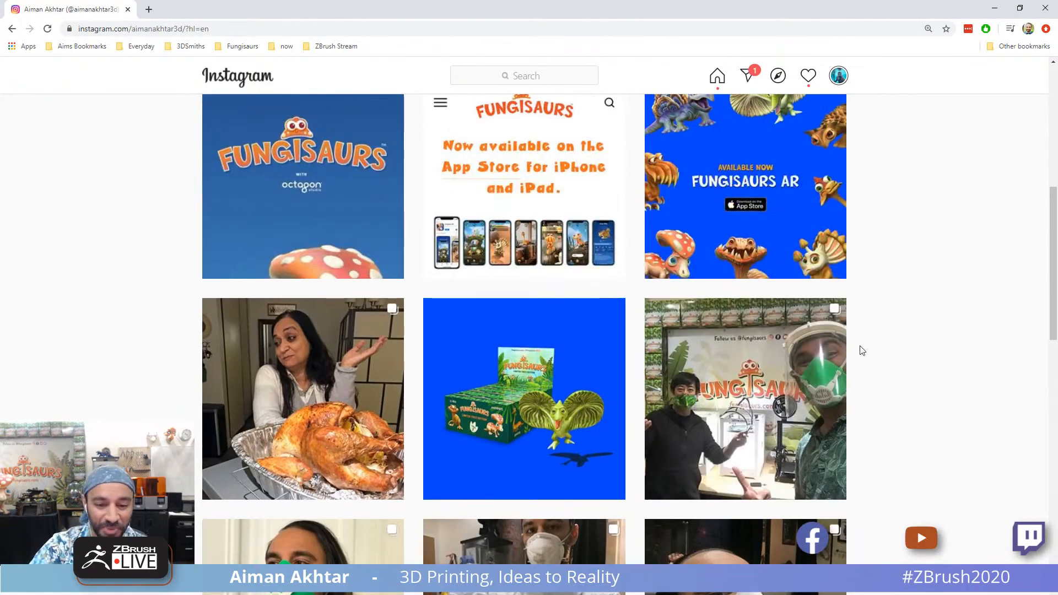
pyautogui.scroll(8, 861, 349)
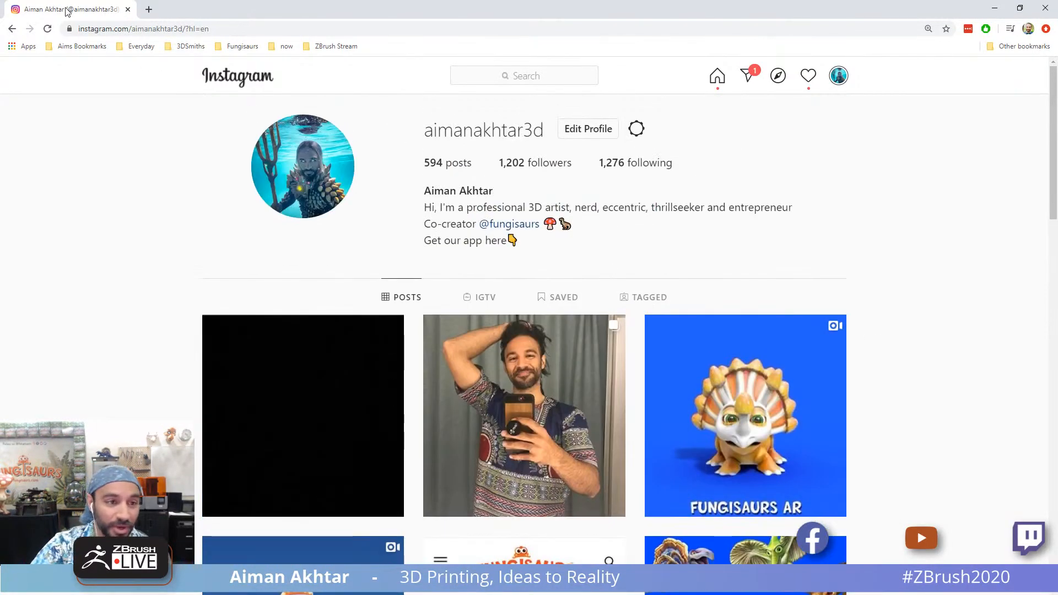
# Step: Close the browser to switch to ZBrush, select the Flat1 subtool and inspect it beside the four strap connectors
pyautogui.click(1045, 9)
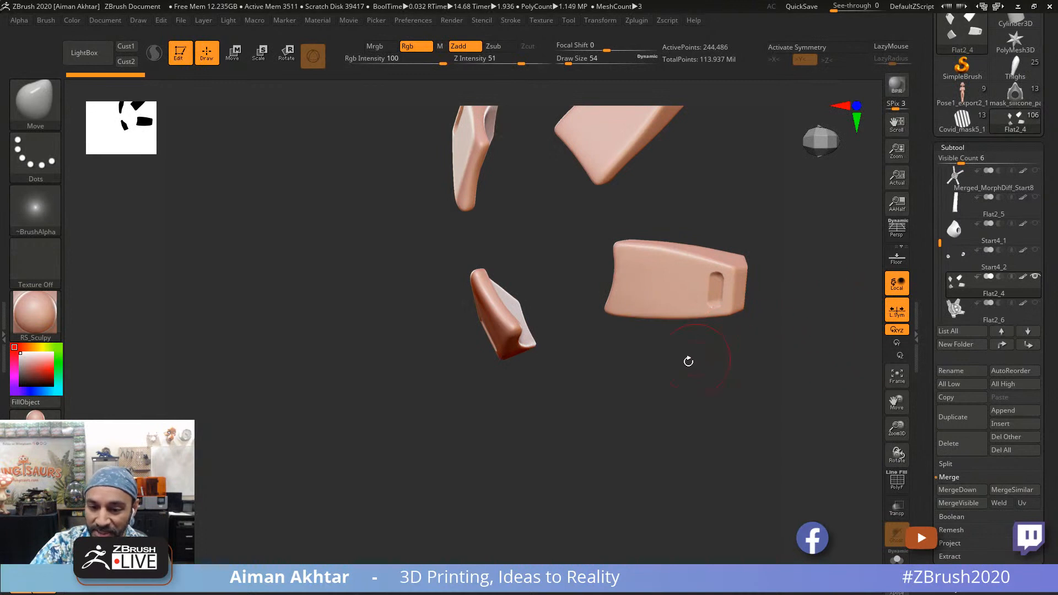
pyautogui.moveTo(686, 361); pyautogui.dragTo(674, 476)
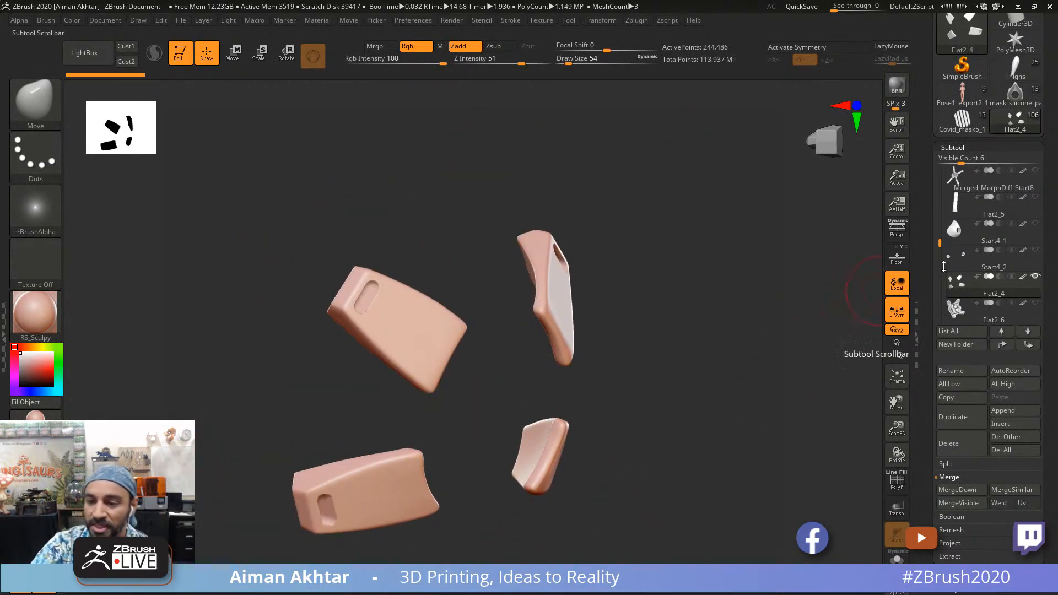
pyautogui.moveTo(940, 244); pyautogui.dragTo(940, 227)
pyautogui.click(960, 263)
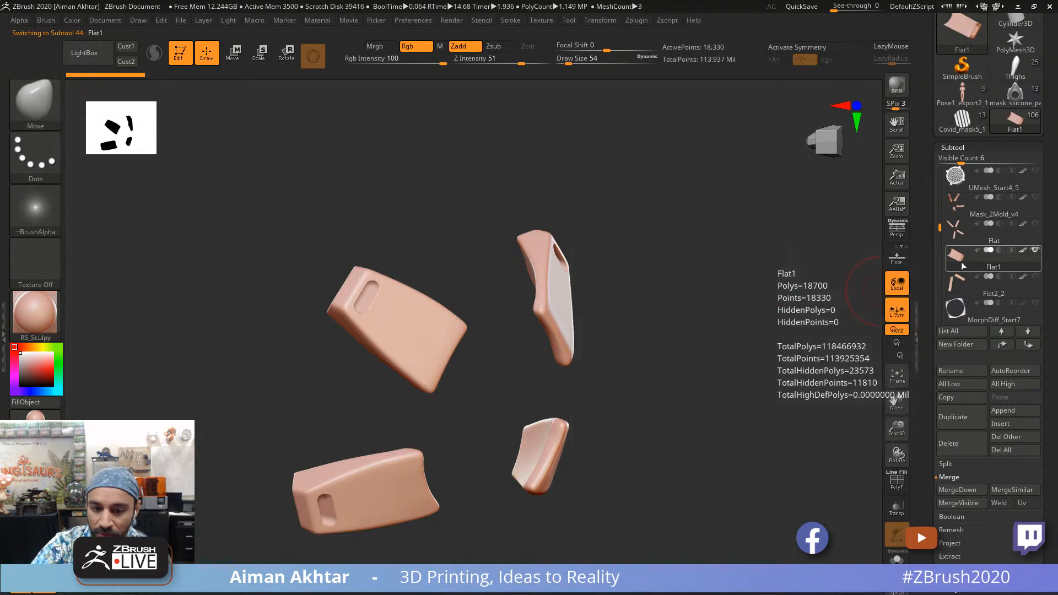
pyautogui.keyDown('alt'); pyautogui.moveTo(776, 404); pyautogui.dragTo(738, 345); pyautogui.keyUp('alt')
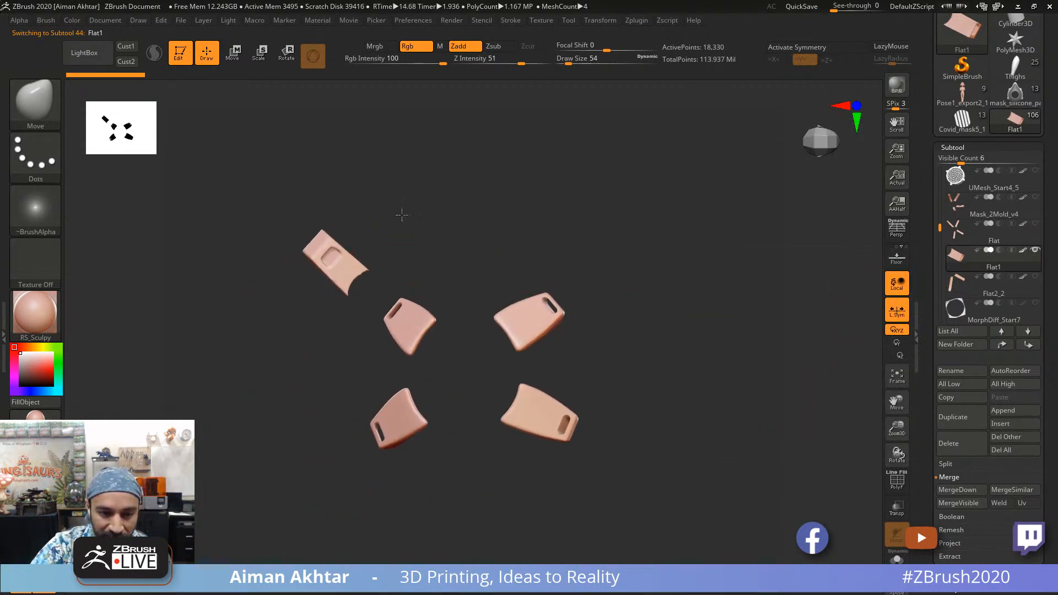
pyautogui.moveTo(401, 215); pyautogui.dragTo(584, 283)
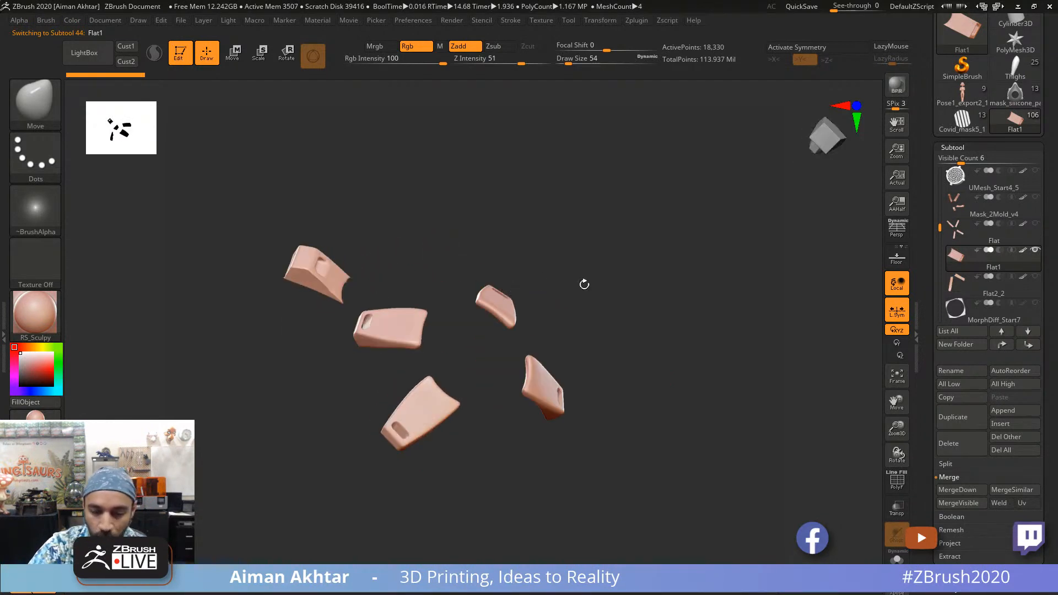
# Step: Select the UMesh_Start4_7 subtool and look through the rest of the subtool list for related mask parts
pyautogui.moveTo(939, 226); pyautogui.dragTo(939, 218)
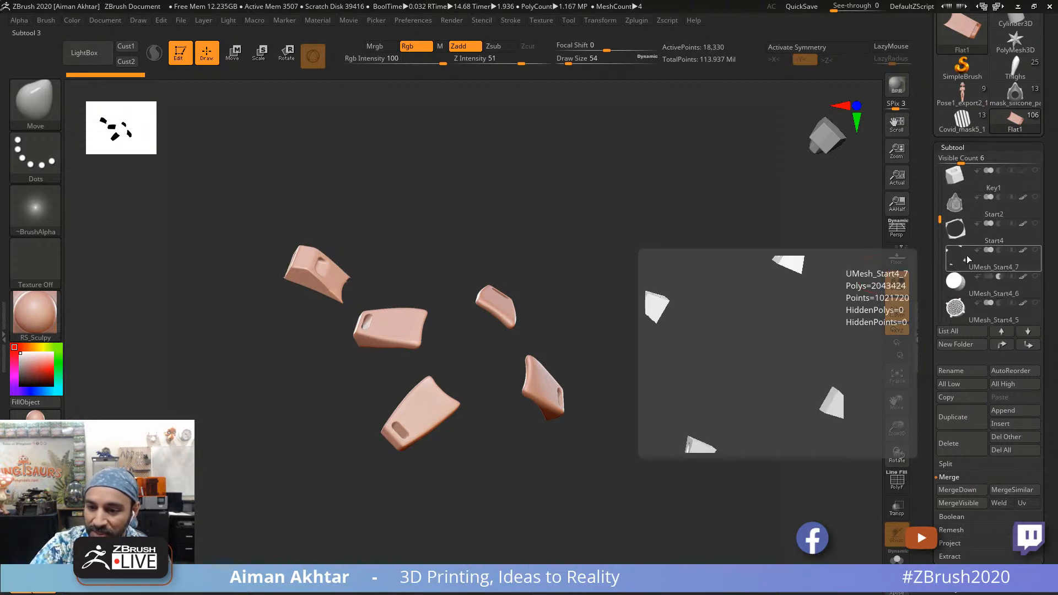
pyautogui.click(963, 261)
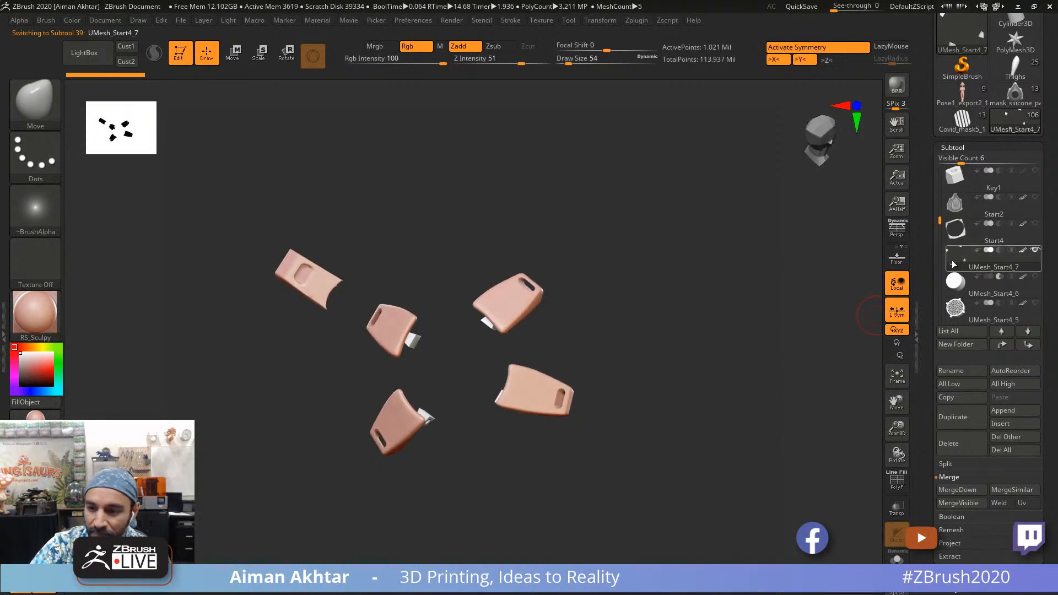
pyautogui.moveTo(939, 226); pyautogui.dragTo(941, 206)
pyautogui.moveTo(955, 264)
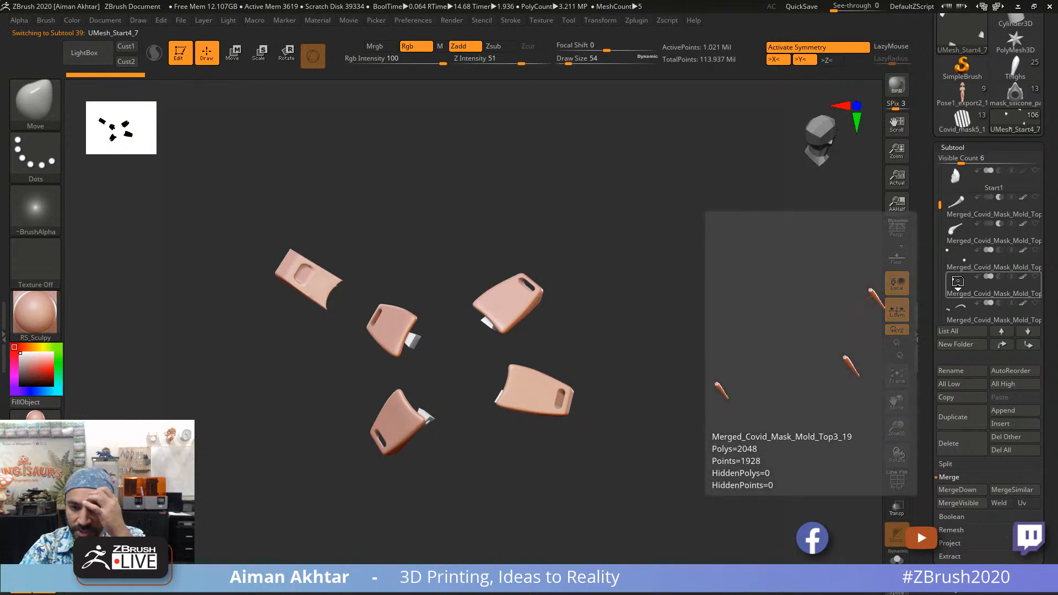
pyautogui.moveTo(939, 207); pyautogui.dragTo(950, 171)
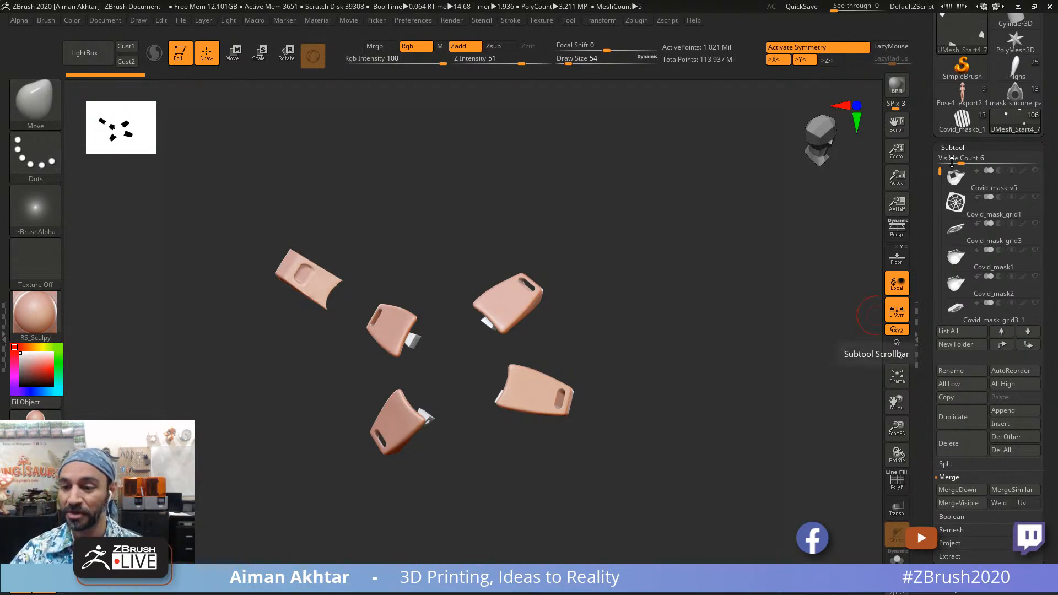
pyautogui.moveTo(939, 172); pyautogui.dragTo(937, 225)
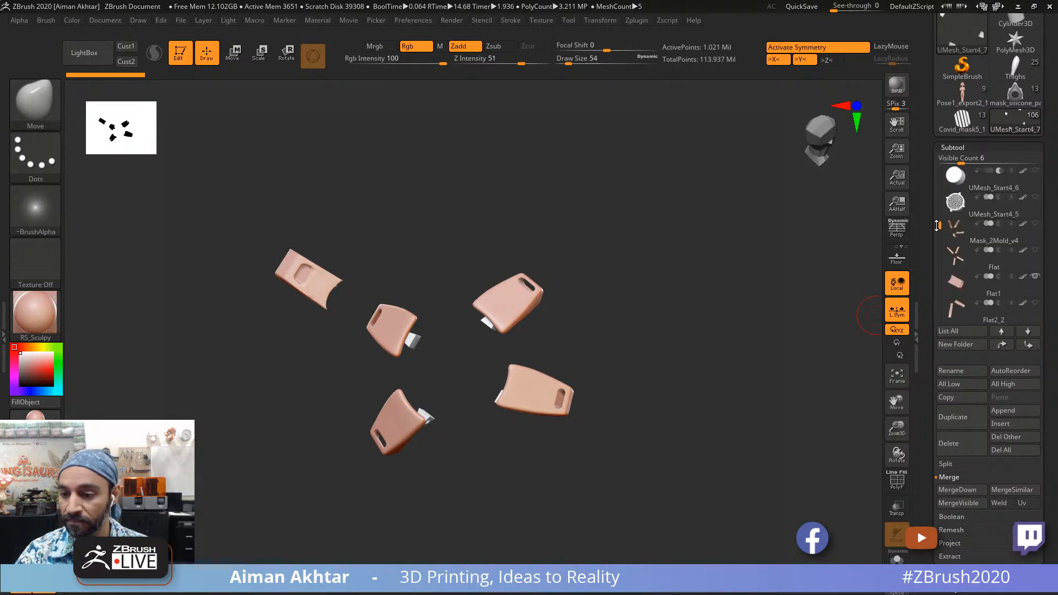
# Step: Check the subtools of the Covid_mask5_1 tool, return to the 106-subtool tool and browse its mask mold subtools
pyautogui.click(966, 134)
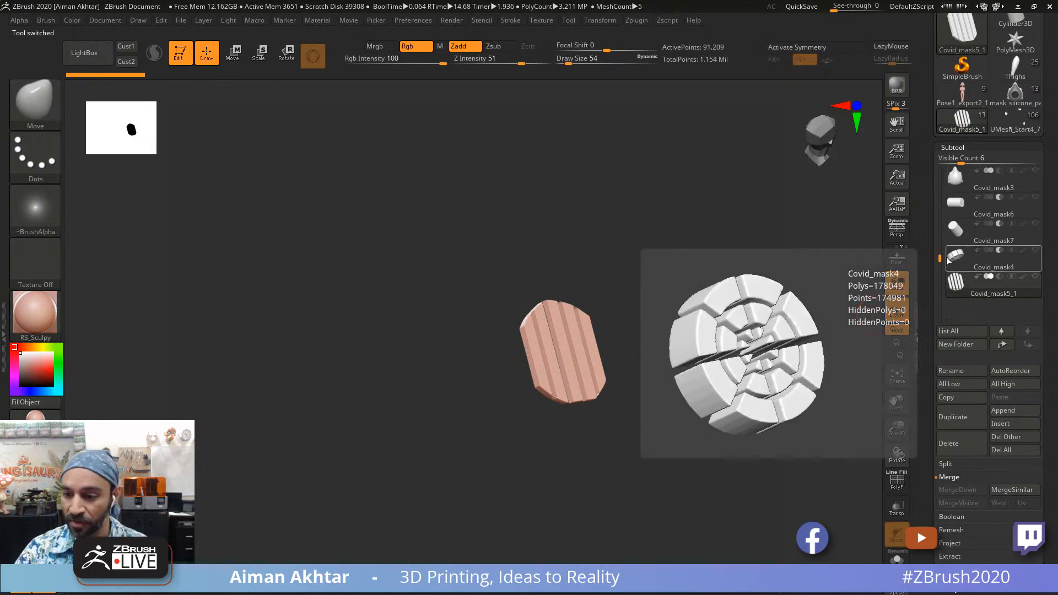
pyautogui.moveTo(941, 259)
pyautogui.mouseDown()
pyautogui.moveTo(947, 161)
pyautogui.moveTo(948, 259)
pyautogui.mouseUp()
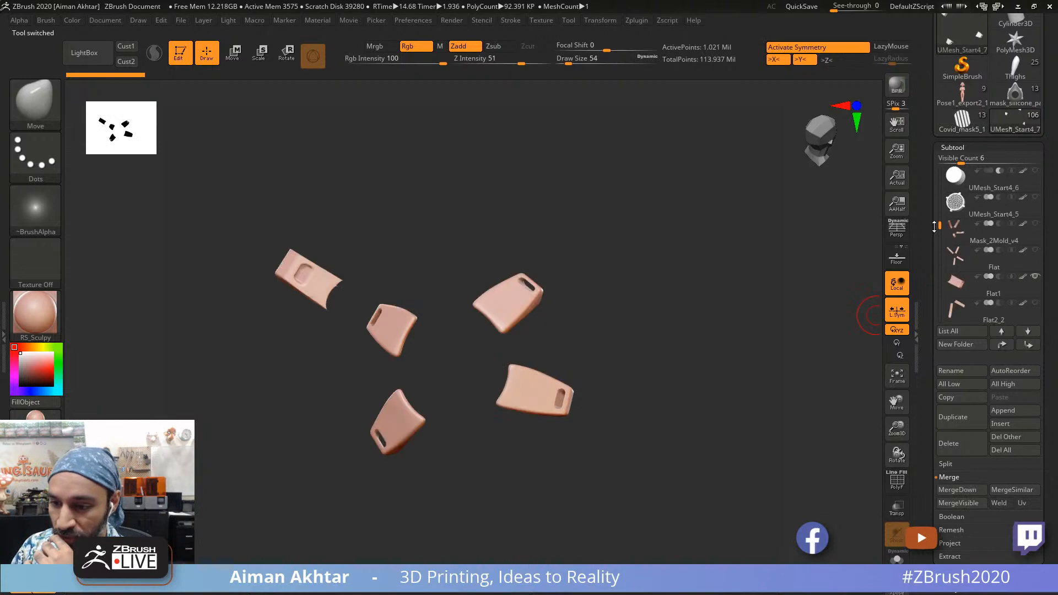
pyautogui.moveTo(946, 202)
pyautogui.mouseDown()
pyautogui.moveTo(948, 181)
pyautogui.moveTo(953, 197)
pyautogui.mouseUp()
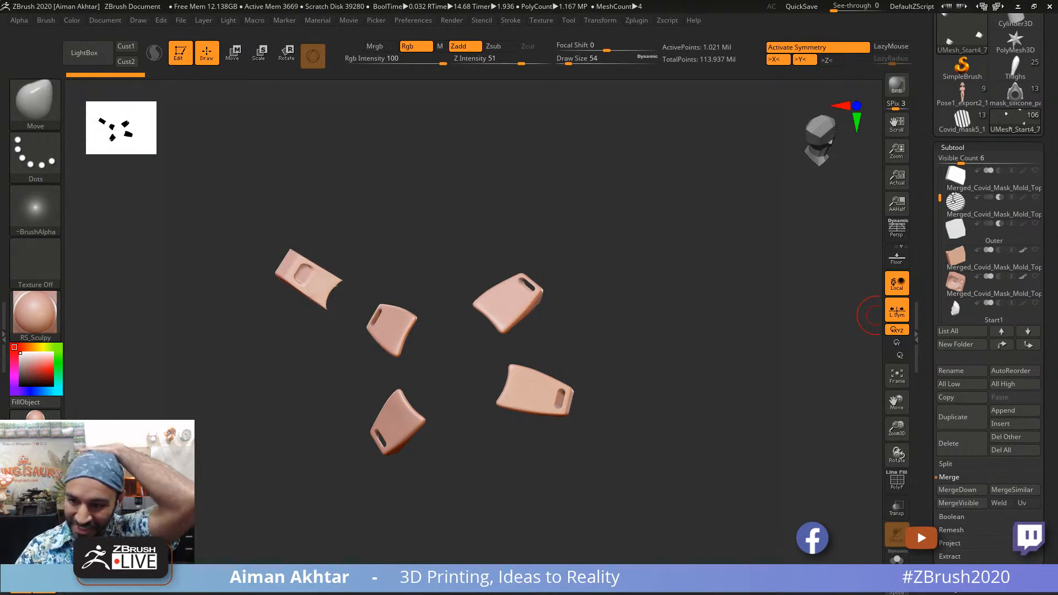
pyautogui.moveTo(953, 197); pyautogui.dragTo(953, 204)
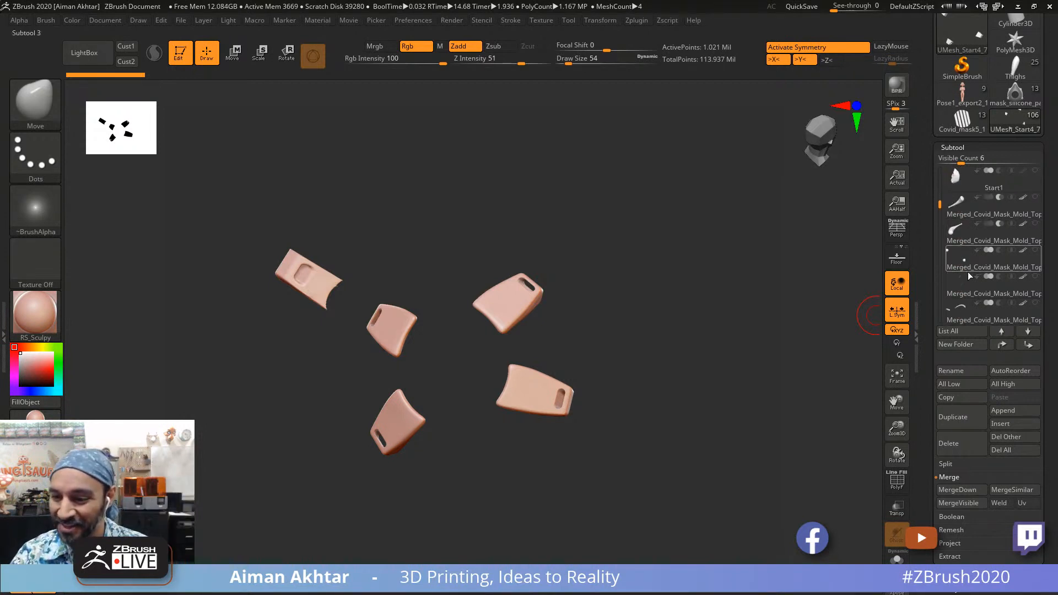
# Step: Select the four Flat2_4 strap connectors and append them as a subtool to the silicone mask tool
pyautogui.keyDown('alt'); pyautogui.click(380, 322); pyautogui.keyUp('alt')
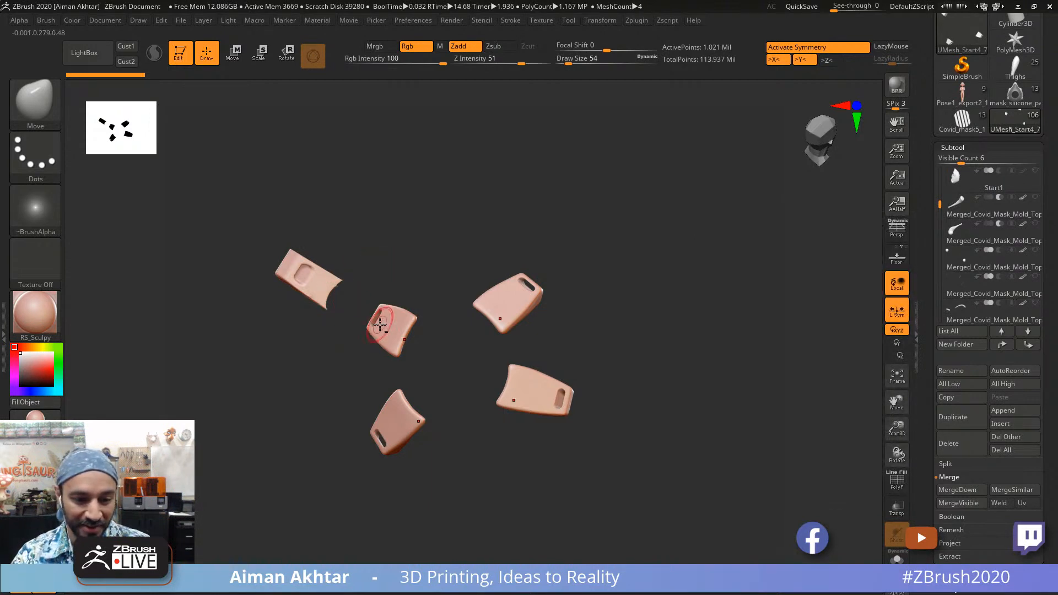
pyautogui.moveTo(616, 306)
pyautogui.mouseDown()
pyautogui.moveTo(584, 357)
pyautogui.moveTo(559, 325)
pyautogui.moveTo(609, 309)
pyautogui.moveTo(617, 331)
pyautogui.moveTo(597, 354)
pyautogui.moveTo(595, 333)
pyautogui.moveTo(582, 344)
pyautogui.mouseUp()
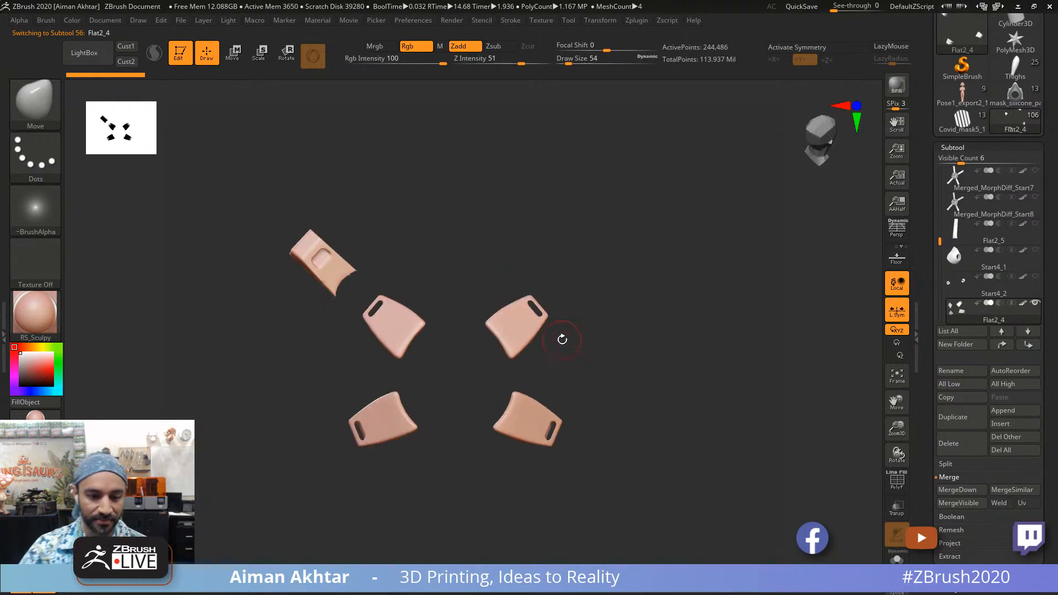
pyautogui.click(994, 106)
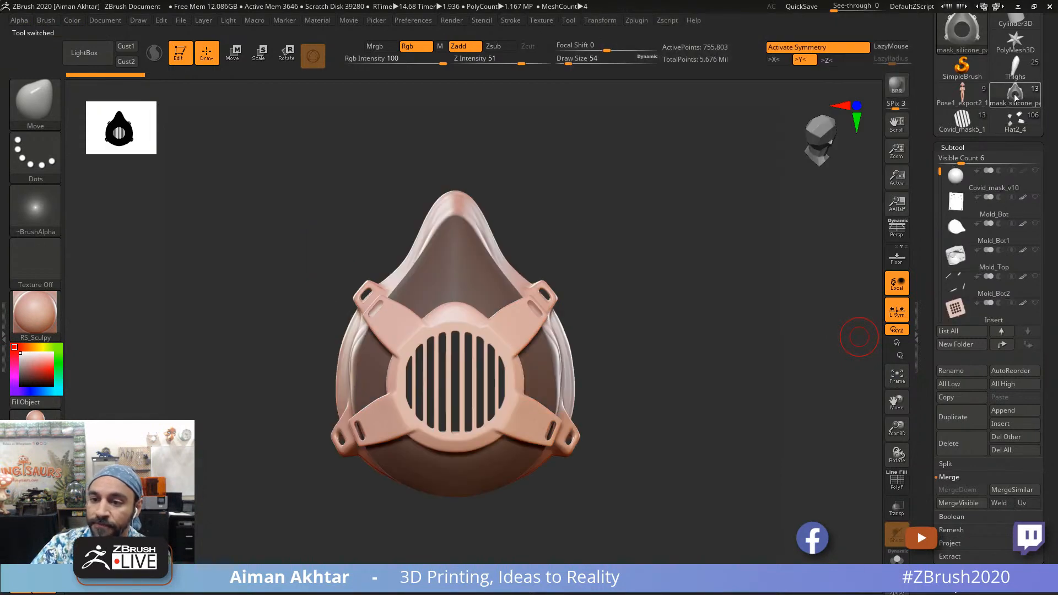
pyautogui.moveTo(785, 382); pyautogui.dragTo(843, 386)
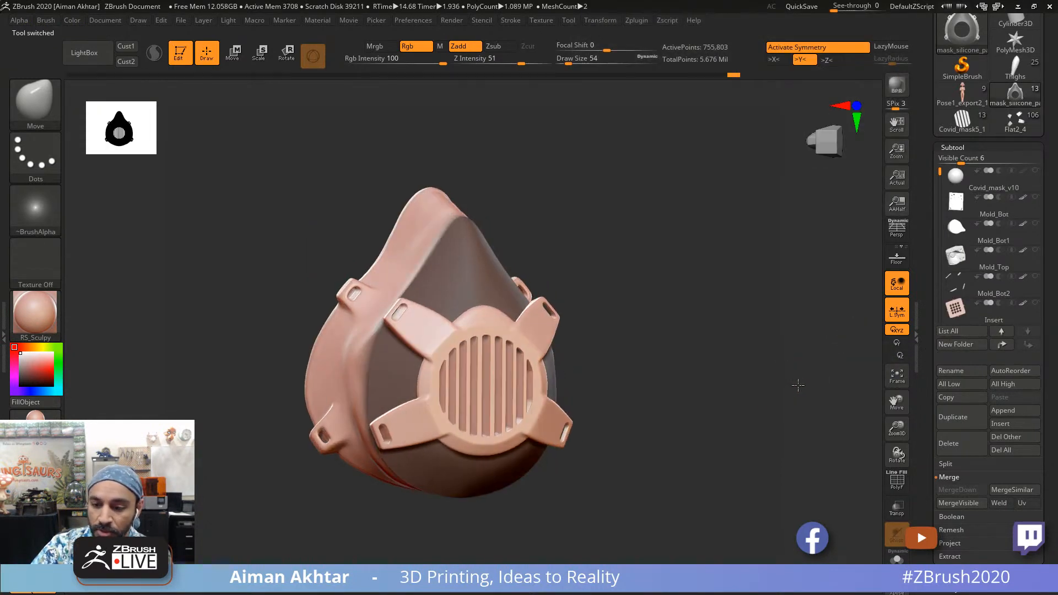
pyautogui.click(986, 412)
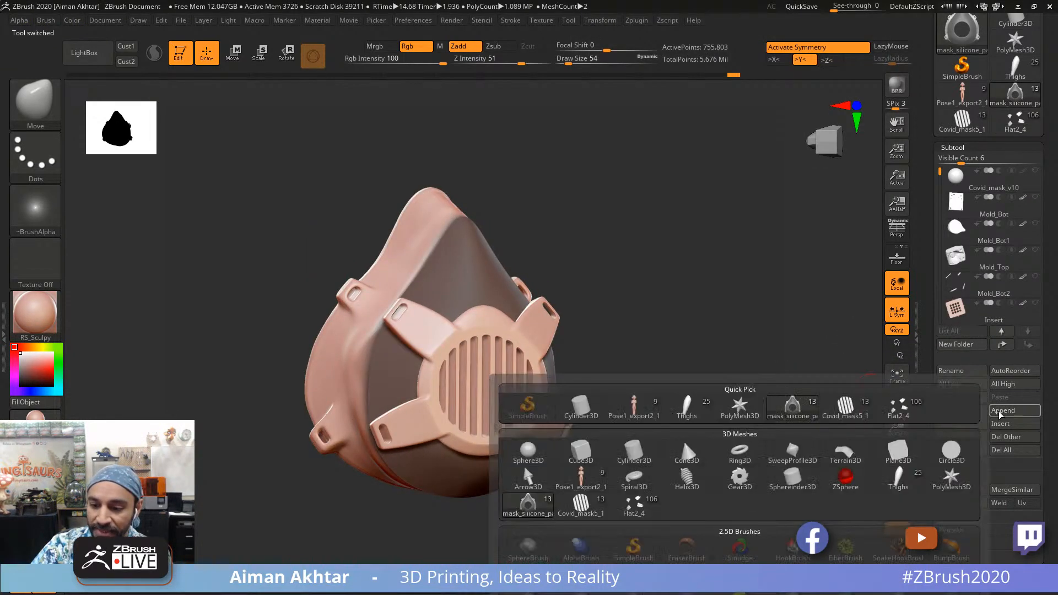
pyautogui.click(897, 408)
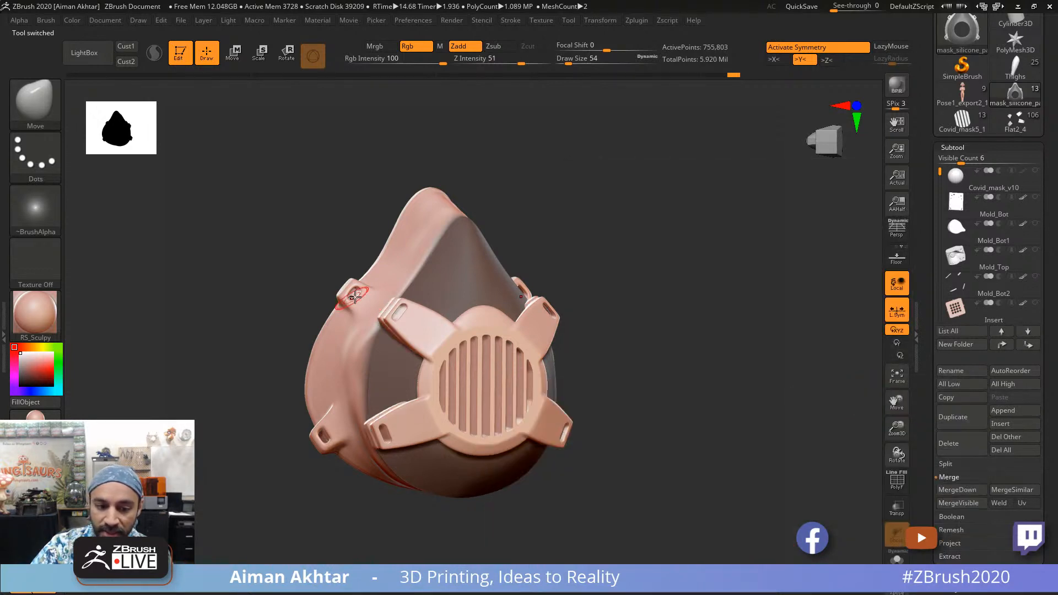
# Step: Select the appended strap connectors, show mask_silicone_part3, and slide the connectors back along Z toward the mask's rear edge using the Transpose line
pyautogui.keyDown('alt'); pyautogui.click(390, 306); pyautogui.keyUp('alt')
pyautogui.keyDown('shift'); pyautogui.moveTo(590, 282); pyautogui.dragTo(649, 290); pyautogui.keyUp('shift')
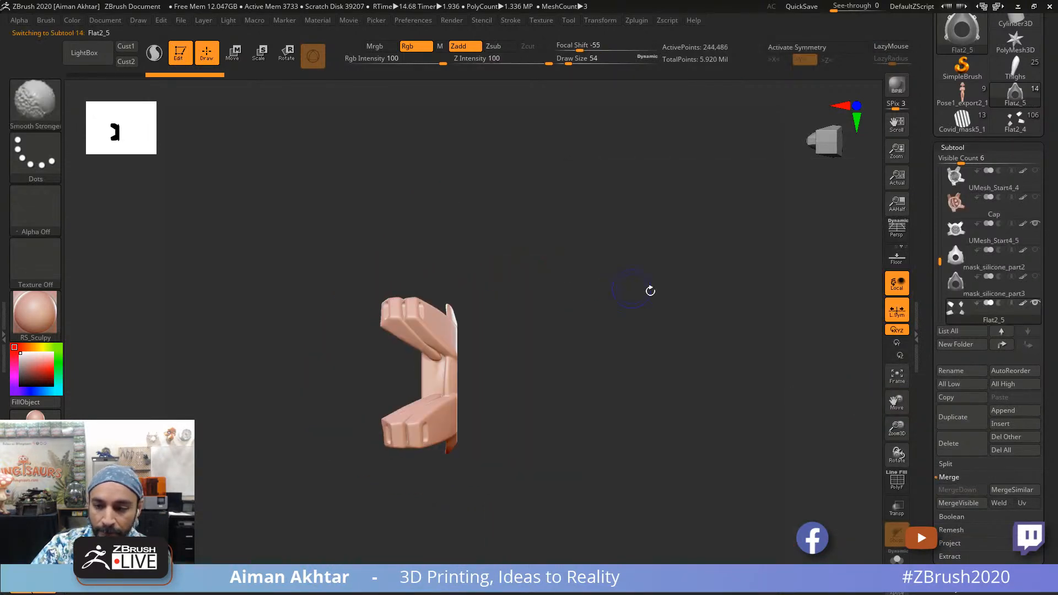
pyautogui.click(1036, 277)
pyautogui.press('w')
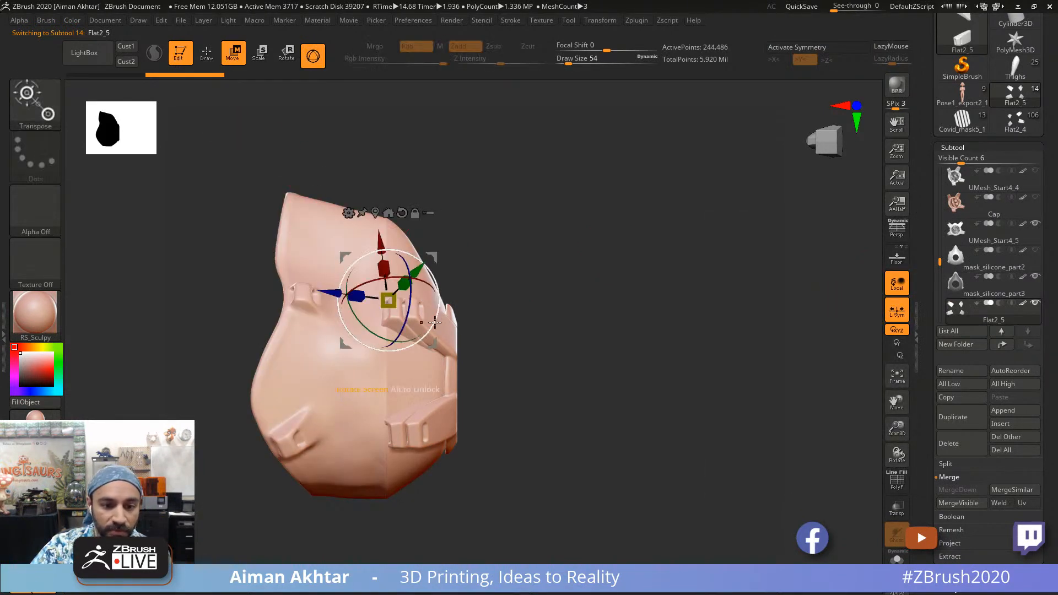
pyautogui.click(313, 56)
pyautogui.moveTo(459, 355); pyautogui.dragTo(636, 354)
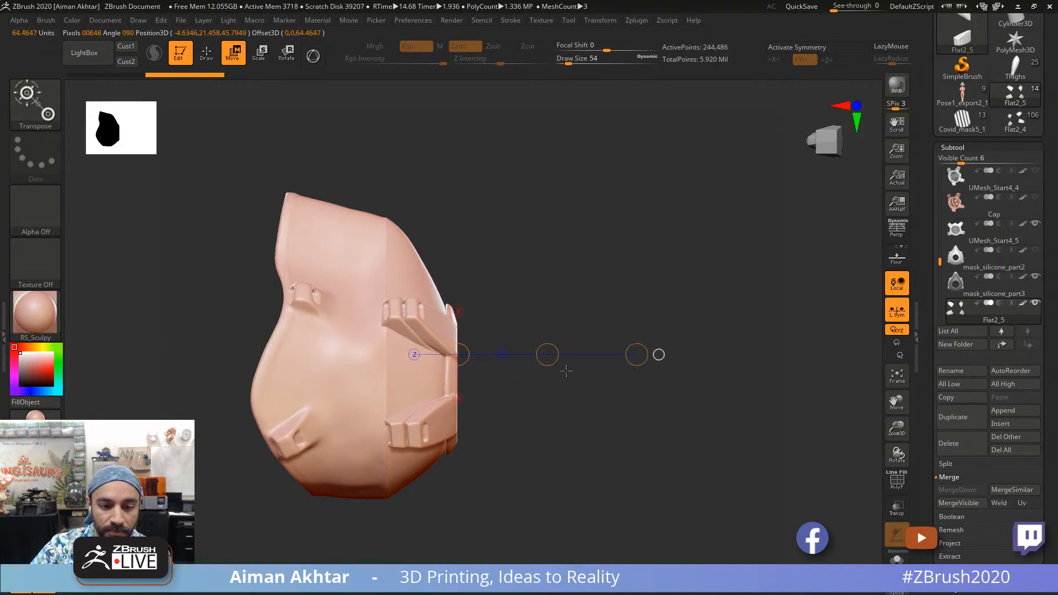
pyautogui.moveTo(501, 354); pyautogui.dragTo(456, 355)
# Step: Activate symmetry and raise the strap connectors so the upper pair sits above the mask's existing upper strap loops
pyautogui.moveTo(567, 465); pyautogui.dragTo(619, 467)
pyautogui.moveTo(447, 323)
pyautogui.mouseDown()
pyautogui.moveTo(548, 281)
pyautogui.moveTo(505, 300)
pyautogui.moveTo(511, 285)
pyautogui.moveTo(543, 272)
pyautogui.moveTo(552, 341)
pyautogui.mouseUp()
pyautogui.press('x')
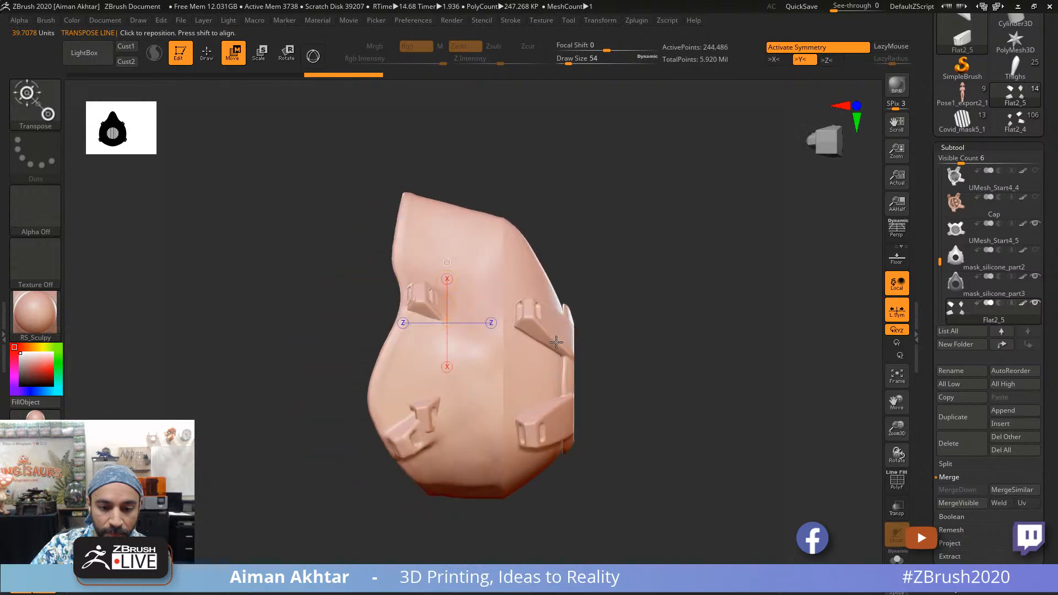
pyautogui.moveTo(552, 223); pyautogui.dragTo(499, 314)
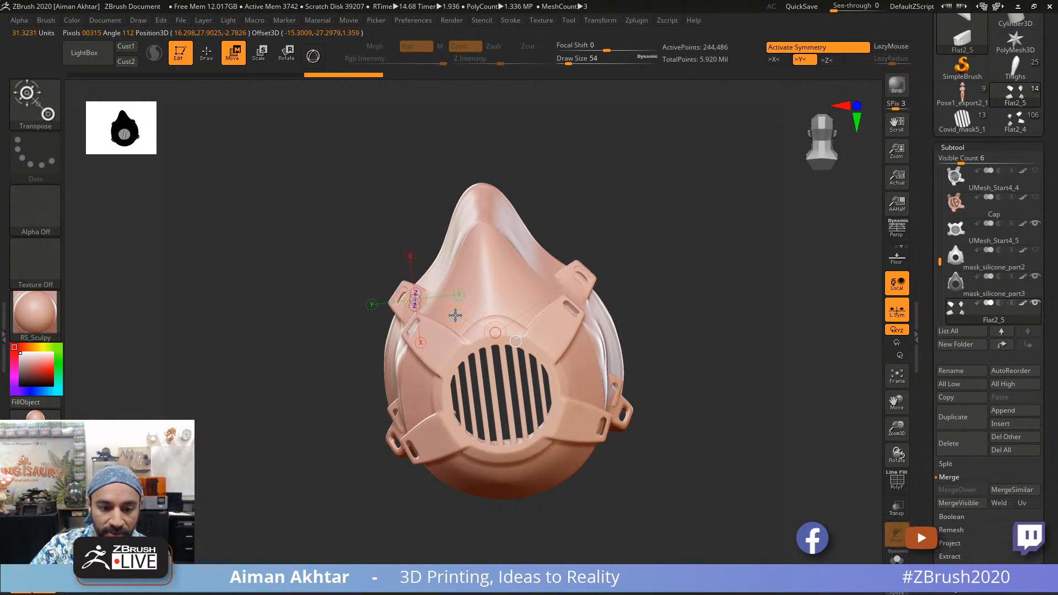
pyautogui.moveTo(455, 313); pyautogui.dragTo(469, 283)
pyautogui.keyDown('alt'); pyautogui.moveTo(619, 236); pyautogui.dragTo(621, 249); pyautogui.keyUp('alt')
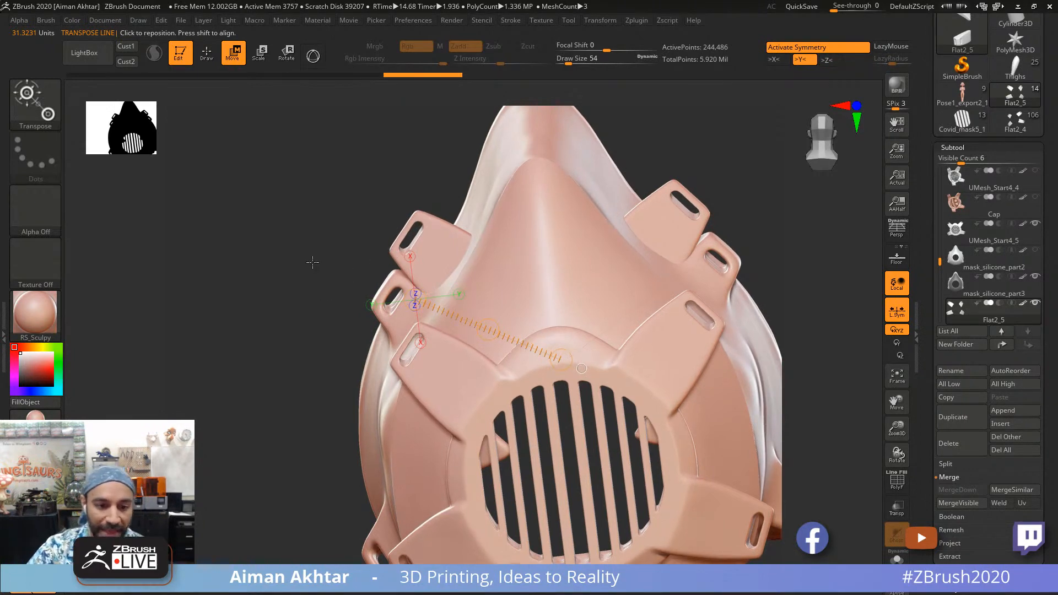
# Step: Lower the strap connectors until the upper pair lines up with the mask's upper strap loops, then check the fit from the side and inside
pyautogui.moveTo(307, 259); pyautogui.dragTo(381, 280)
pyautogui.moveTo(315, 310); pyautogui.dragTo(379, 268)
pyautogui.moveTo(791, 188); pyautogui.dragTo(408, 279)
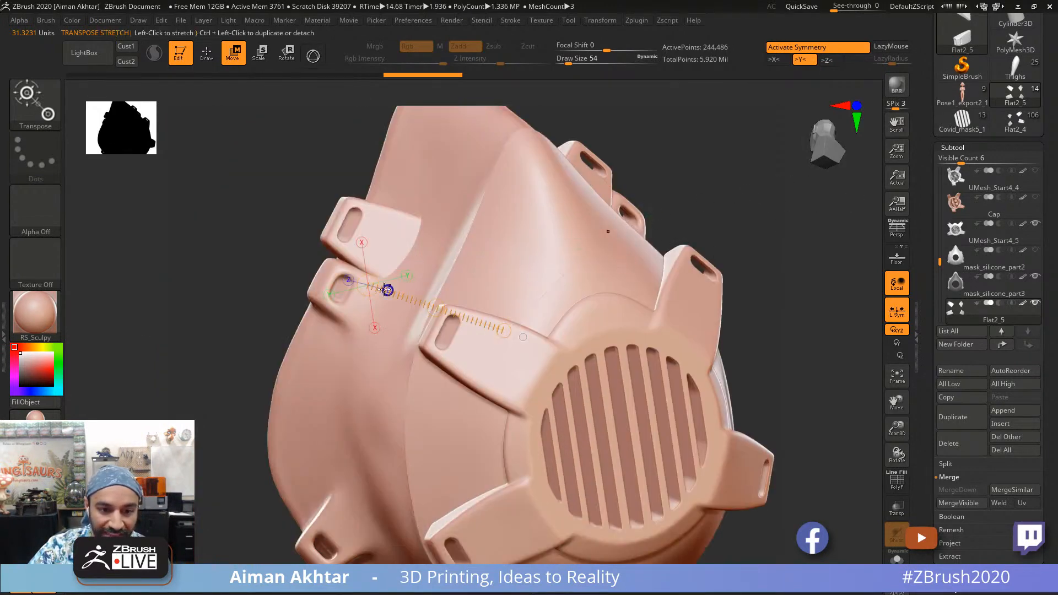
pyautogui.keyDown('shift'); pyautogui.moveTo(254, 273); pyautogui.dragTo(298, 236); pyautogui.keyUp('shift')
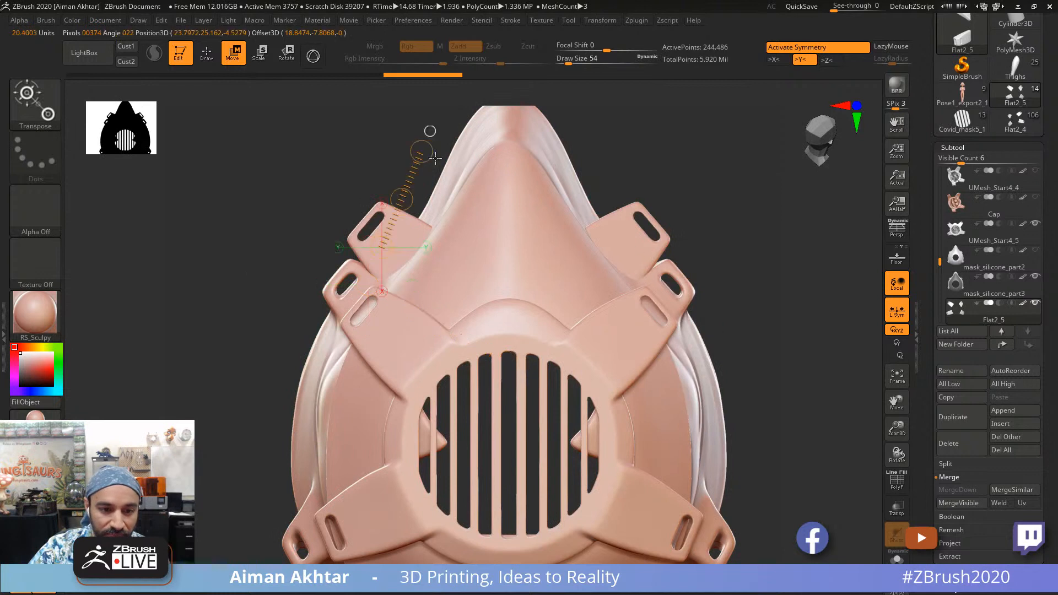
pyautogui.moveTo(411, 204); pyautogui.dragTo(374, 259)
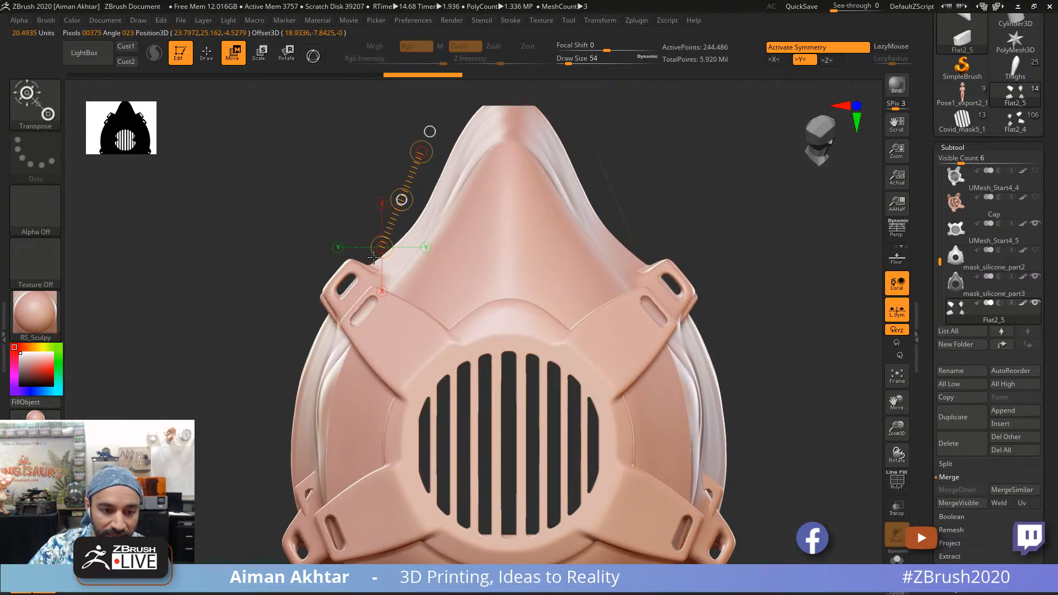
pyautogui.moveTo(285, 217); pyautogui.dragTo(334, 267)
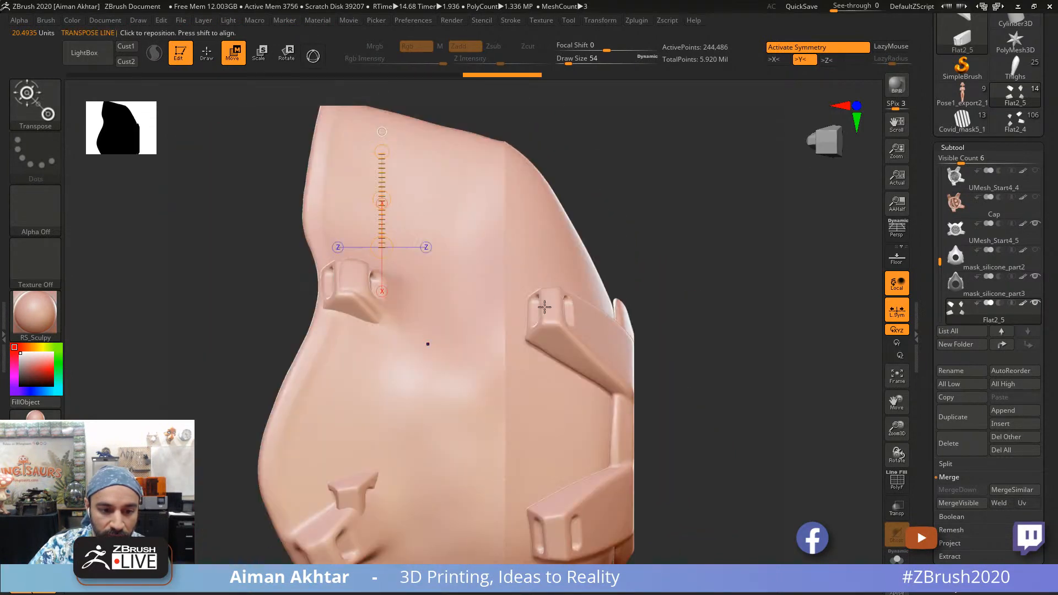
pyautogui.moveTo(629, 250); pyautogui.dragTo(705, 241)
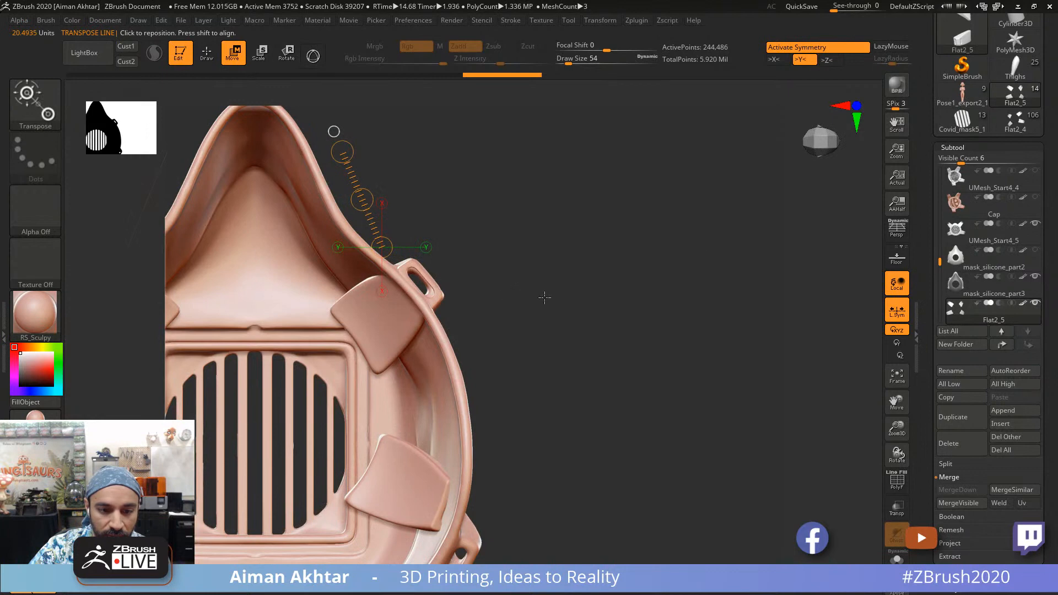
pyautogui.moveTo(544, 298)
pyautogui.mouseDown()
pyautogui.moveTo(649, 254)
pyautogui.moveTo(661, 260)
pyautogui.mouseUp()
# Step: Mask the upper pair of strap connectors and move the unmasked lower pair down along the inside of the mask
pyautogui.press('q')
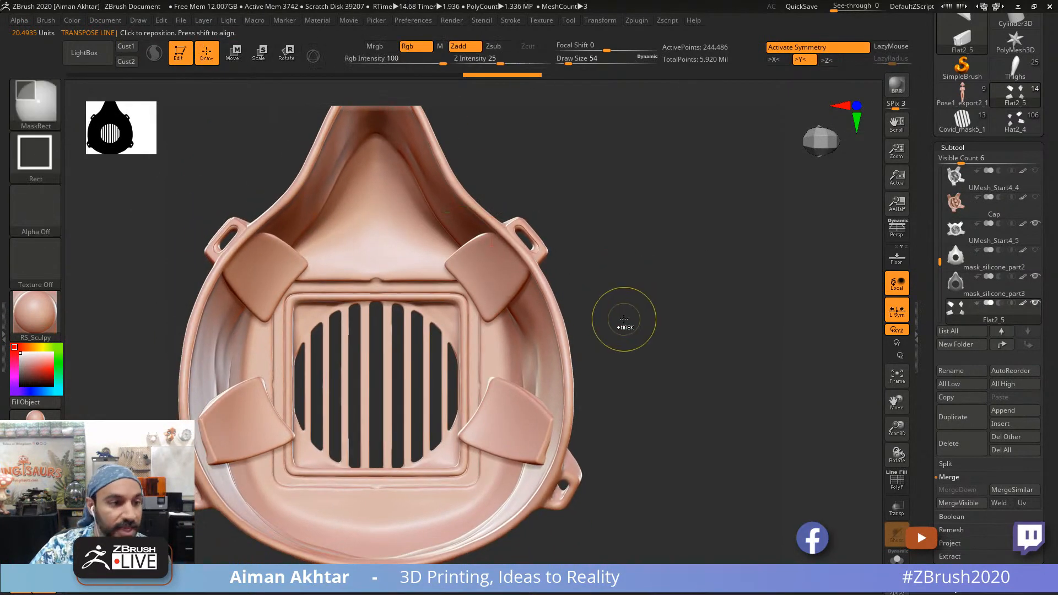
pyautogui.keyDown('ctrl'); pyautogui.moveTo(646, 359); pyautogui.dragTo(83, 83); pyautogui.keyUp('ctrl')
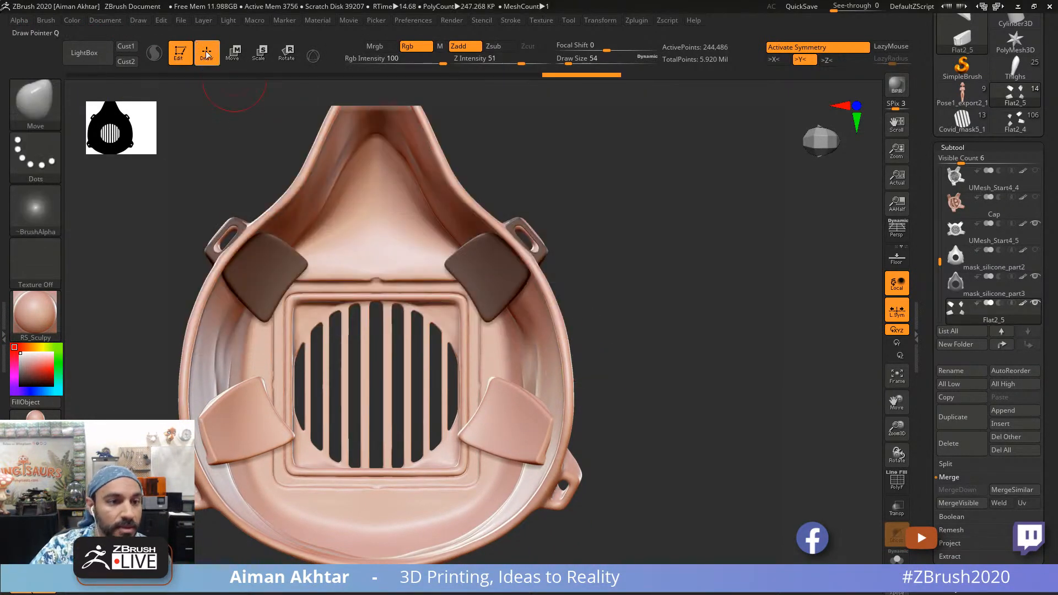
pyautogui.click(232, 53)
pyautogui.moveTo(507, 413); pyautogui.dragTo(625, 462)
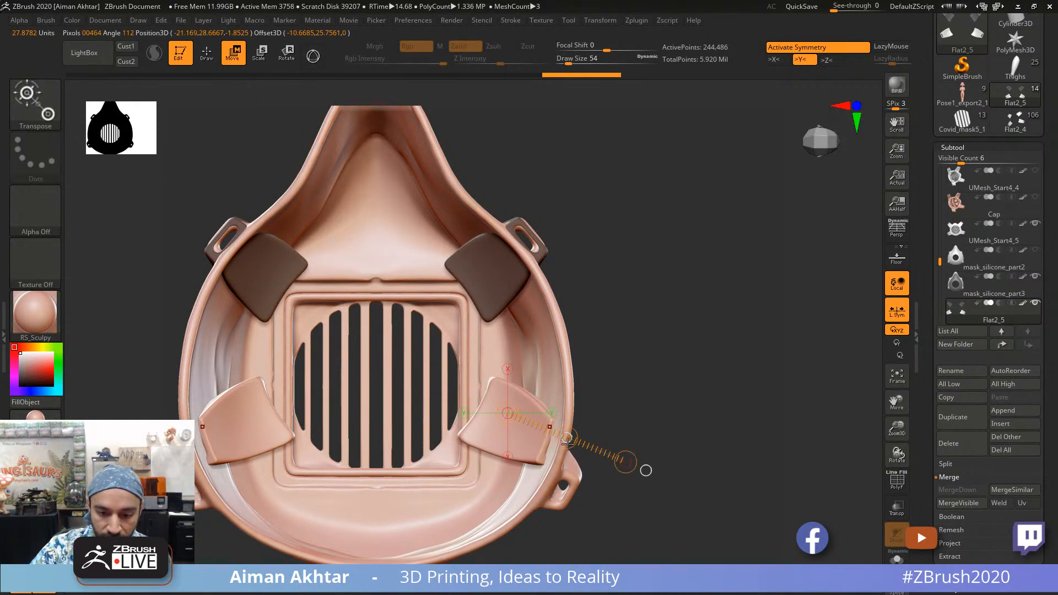
pyautogui.moveTo(568, 443); pyautogui.dragTo(576, 484)
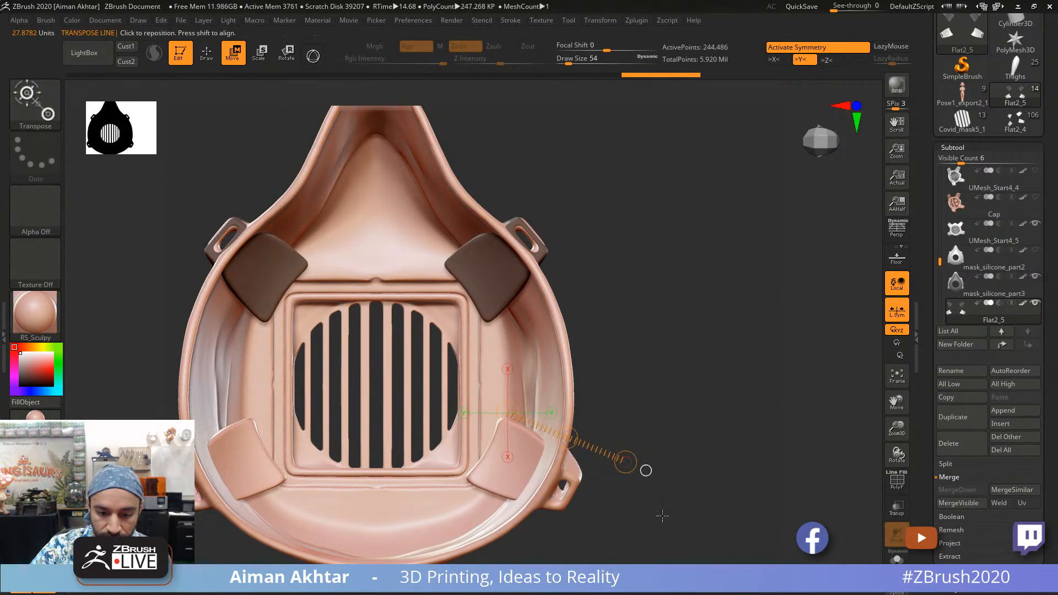
# Step: In the side view, move the lower pair of connectors up and back onto the mask's lower strap loops
pyautogui.moveTo(662, 516); pyautogui.dragTo(576, 520)
pyautogui.moveTo(493, 452)
pyautogui.keyDown('shift'); pyautogui.mouseDown()
pyautogui.moveTo(480, 325)
pyautogui.moveTo(484, 344)
pyautogui.moveTo(465, 338)
pyautogui.mouseUp(); pyautogui.keyUp('shift')
pyautogui.click(286, 56)
pyautogui.click(240, 60)
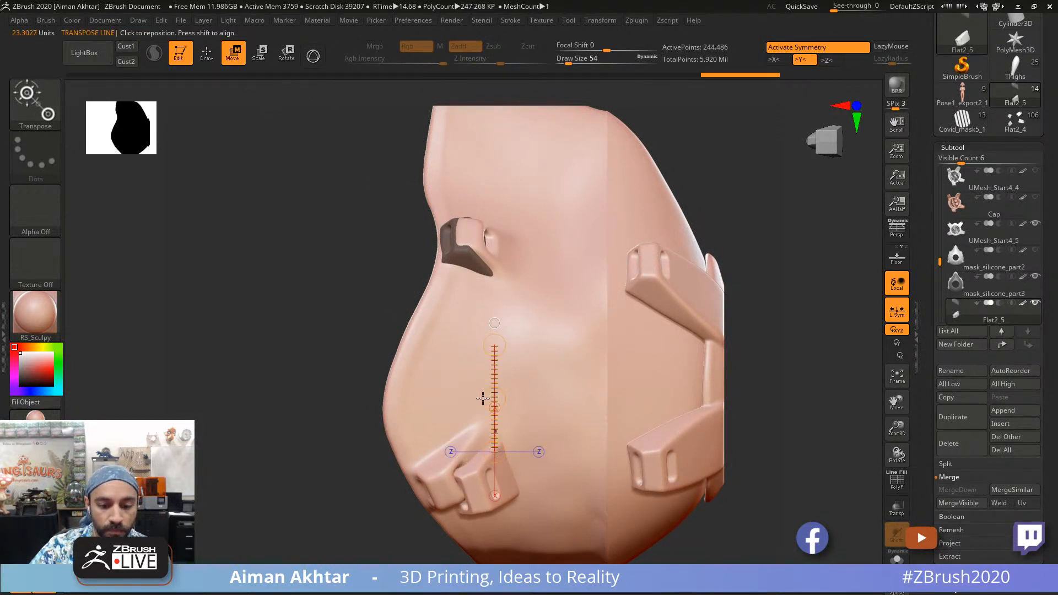
pyautogui.moveTo(492, 400); pyautogui.dragTo(474, 380)
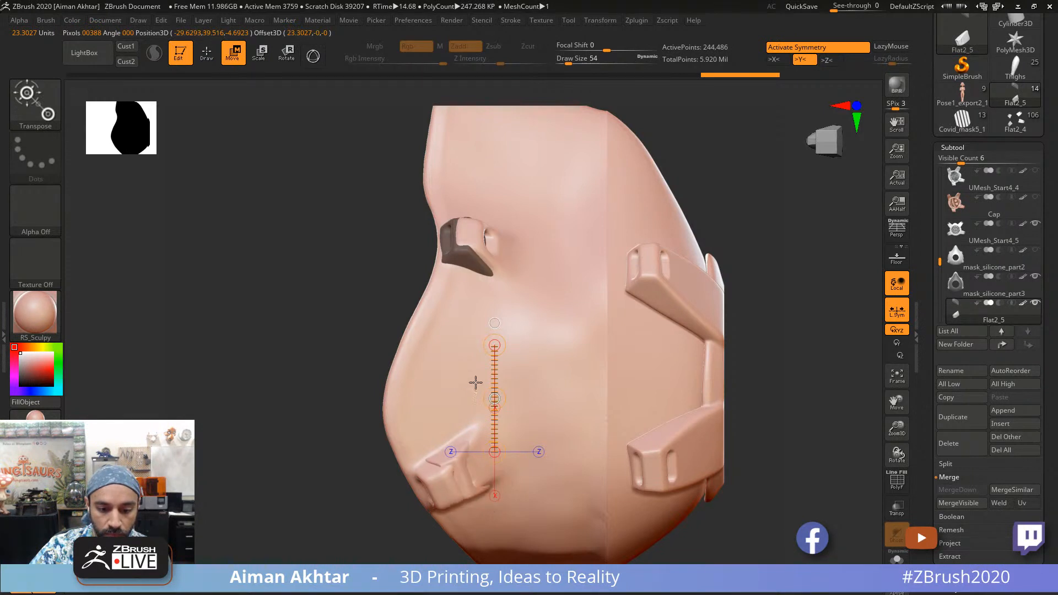
pyautogui.click(287, 56)
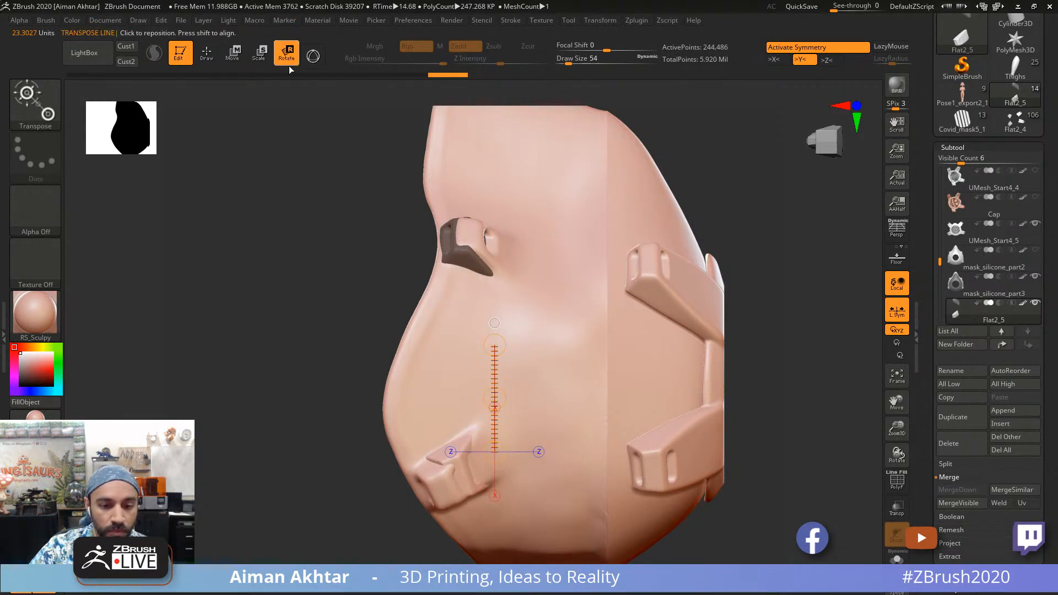
pyautogui.click(483, 344)
pyautogui.press('w')
pyautogui.moveTo(477, 442); pyautogui.dragTo(422, 443)
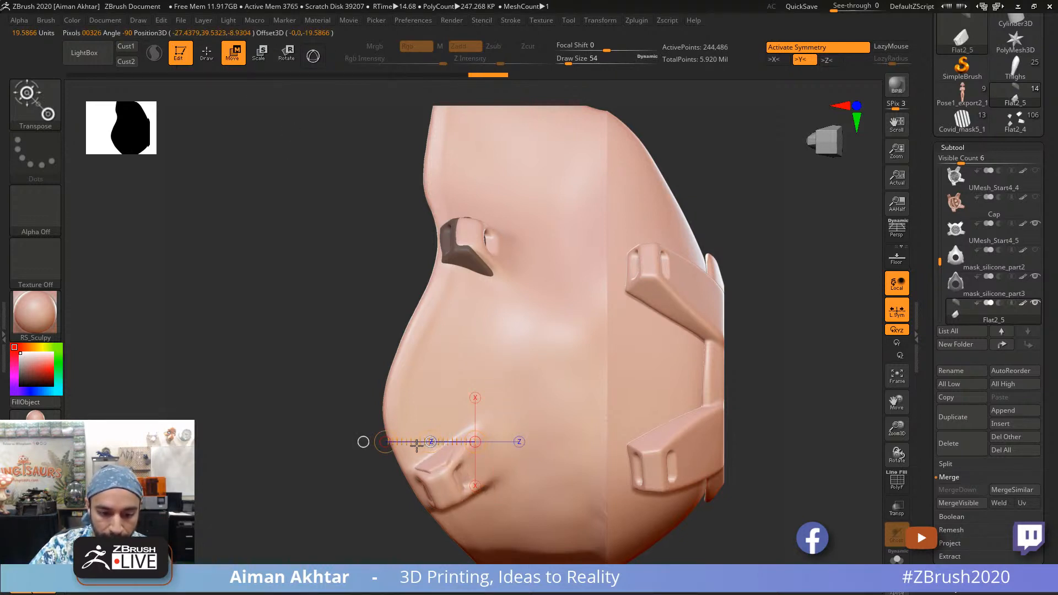
# Step: From below, isolate the connectors and rotate the lower pair to follow the curve of the mask's sides
pyautogui.moveTo(416, 448); pyautogui.dragTo(439, 501, button='right')
pyautogui.moveTo(545, 497); pyautogui.dragTo(475, 553, button='right')
pyautogui.keyDown('shift'); pyautogui.moveTo(488, 465); pyautogui.dragTo(488, 353); pyautogui.keyUp('shift')
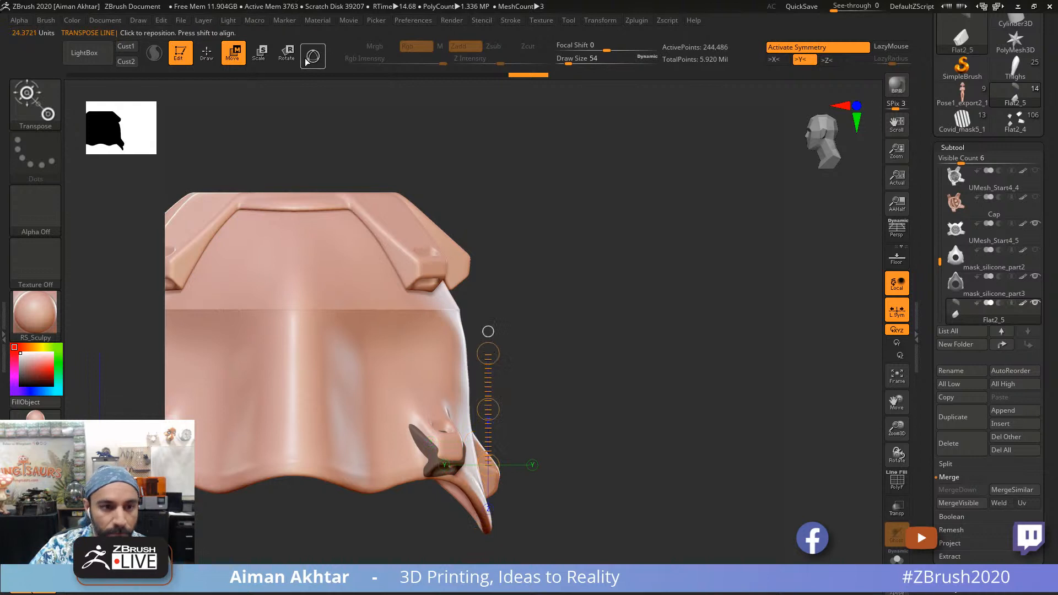
pyautogui.click(287, 53)
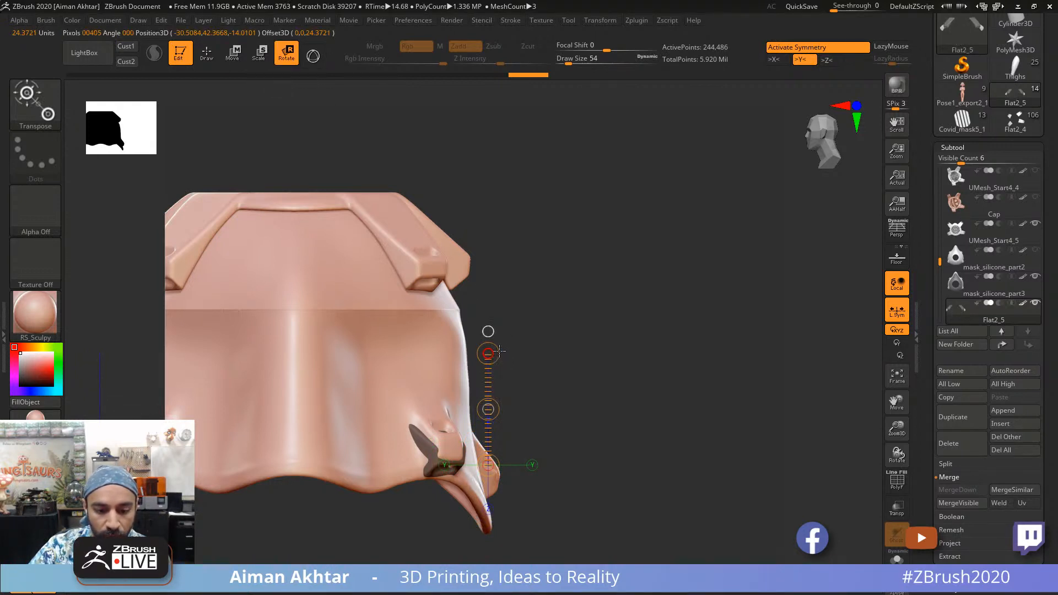
pyautogui.keyDown('alt'); pyautogui.moveTo(561, 402); pyautogui.dragTo(579, 341, button='right'); pyautogui.keyUp('alt')
pyautogui.click(896, 558)
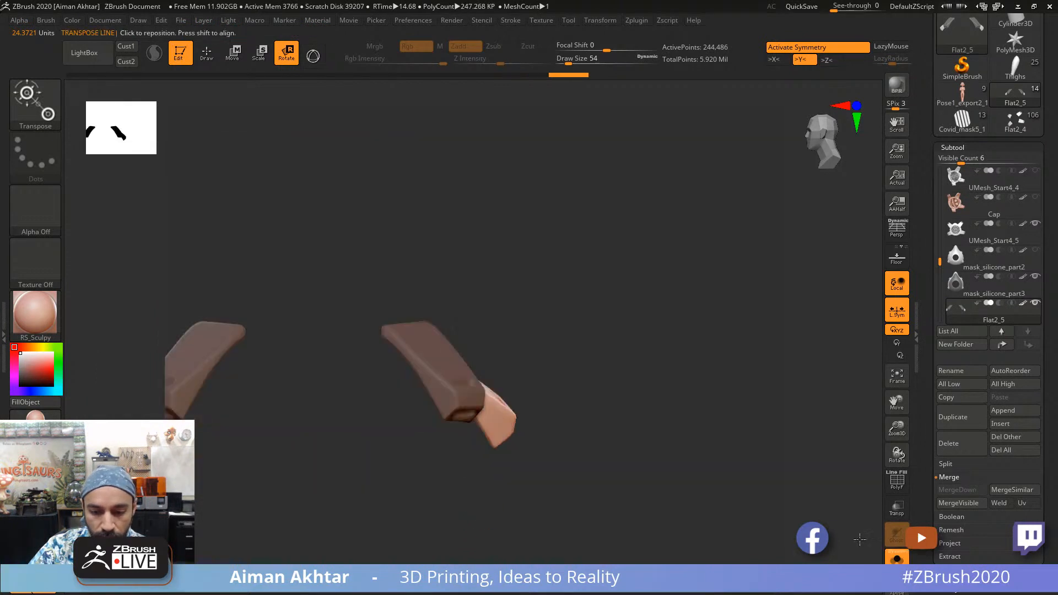
pyautogui.keyDown('alt'); pyautogui.moveTo(685, 442); pyautogui.dragTo(653, 436, button='right'); pyautogui.keyUp('alt')
pyautogui.moveTo(653, 437); pyautogui.dragTo(623, 405)
pyautogui.keyDown('ctrl'); pyautogui.moveTo(545, 351); pyautogui.dragTo(564, 372, button='right'); pyautogui.keyUp('ctrl')
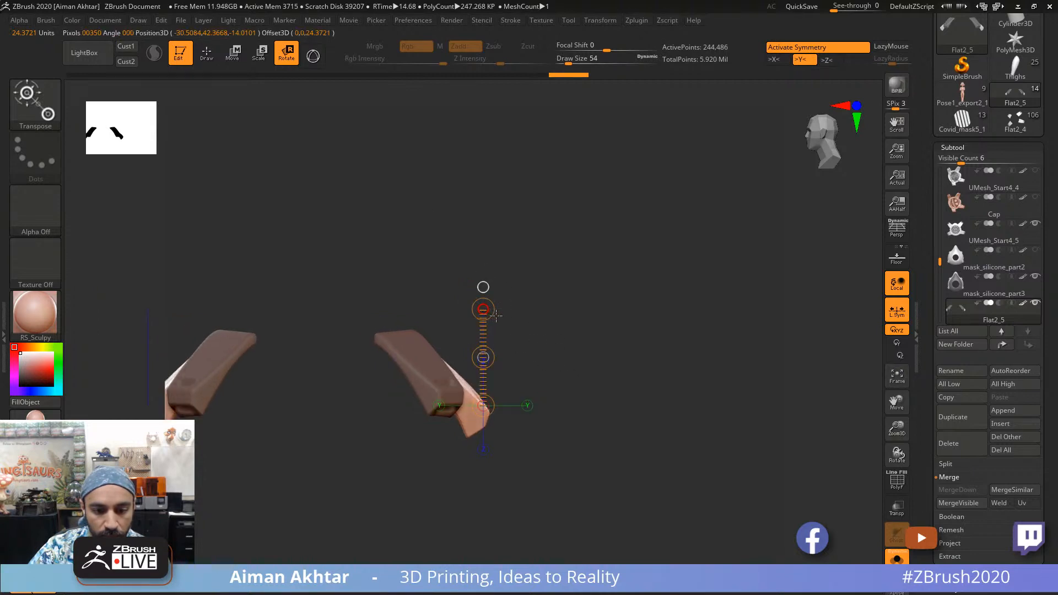
pyautogui.moveTo(495, 315); pyautogui.dragTo(654, 374)
pyautogui.click(739, 513)
# Step: Rotate the lower connectors in the side view to match the angle of the lower strap loops, and clear the mask from the connectors
pyautogui.moveTo(738, 513)
pyautogui.mouseDown()
pyautogui.moveTo(562, 490)
pyautogui.moveTo(622, 493)
pyautogui.moveTo(465, 520)
pyautogui.moveTo(485, 449)
pyautogui.moveTo(499, 443)
pyautogui.moveTo(467, 369)
pyautogui.mouseUp()
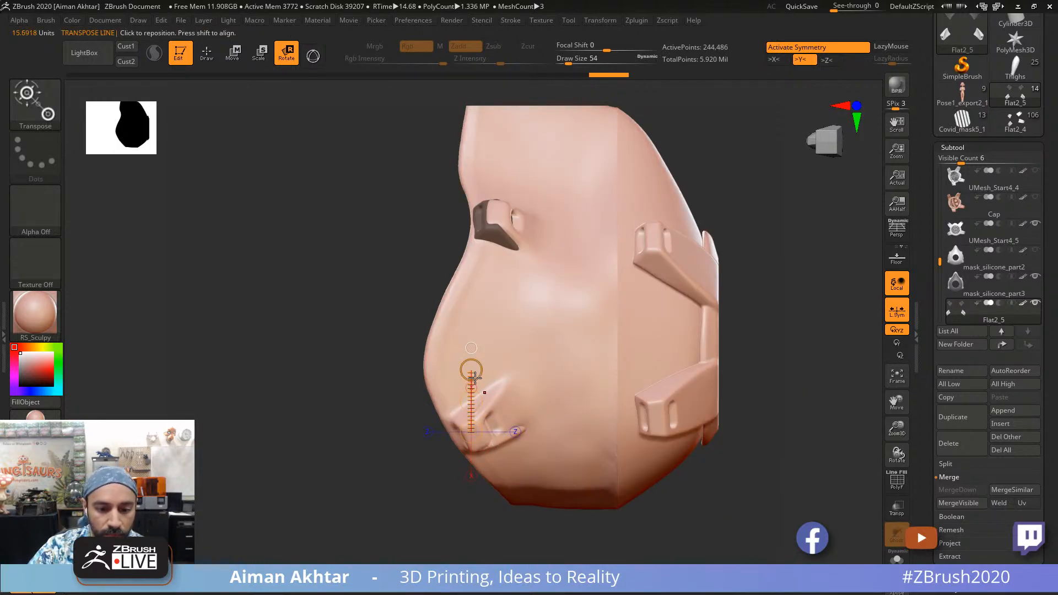
pyautogui.moveTo(385, 446); pyautogui.dragTo(468, 375)
pyautogui.moveTo(624, 417)
pyautogui.mouseDown()
pyautogui.moveTo(350, 435)
pyautogui.moveTo(351, 470)
pyautogui.moveTo(750, 362)
pyautogui.mouseUp()
pyautogui.press('q')
# Step: Rename the strap connector subtool as Straps
pyautogui.click(953, 374)
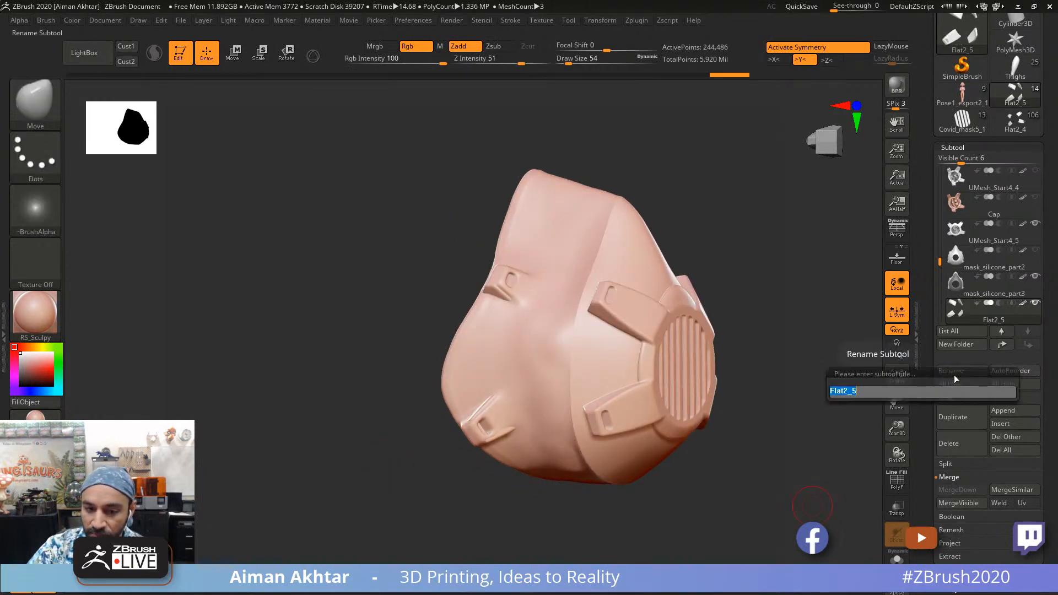
pyautogui.write('Straps')
pyautogui.press('Return')
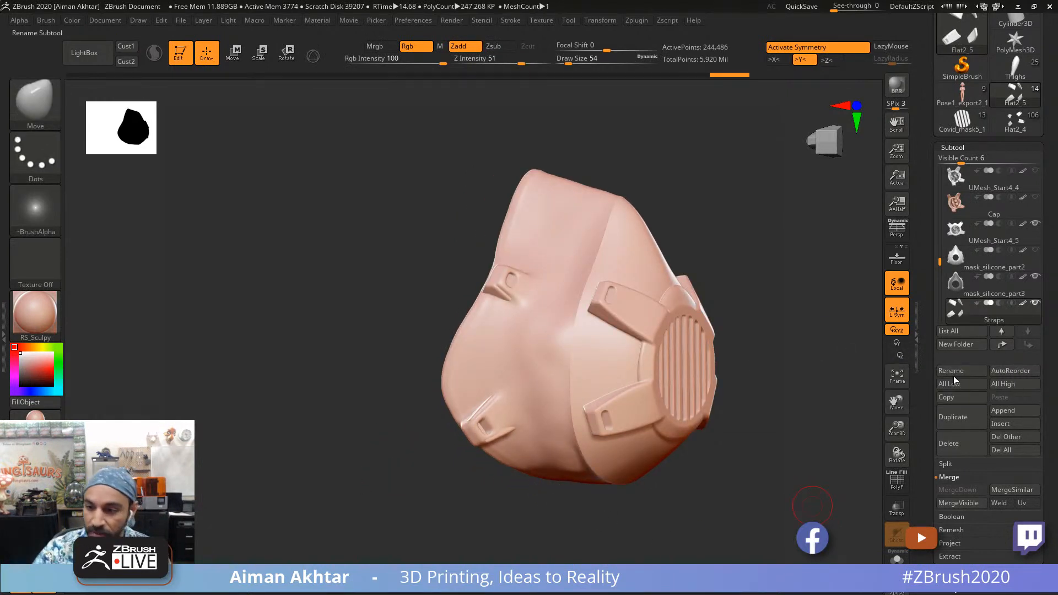
# Step: Select the mask_silicone_part3 subtool and smooth its side surface along the border of the masked front area
pyautogui.click(957, 291)
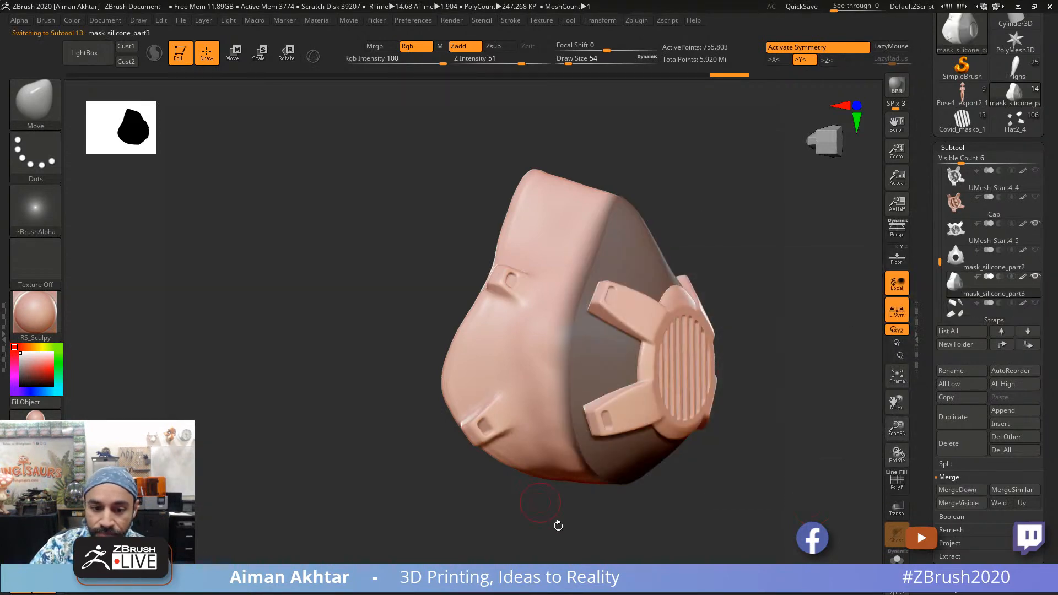
pyautogui.keyDown('alt'); pyautogui.moveTo(689, 528); pyautogui.dragTo(629, 560); pyautogui.keyUp('alt')
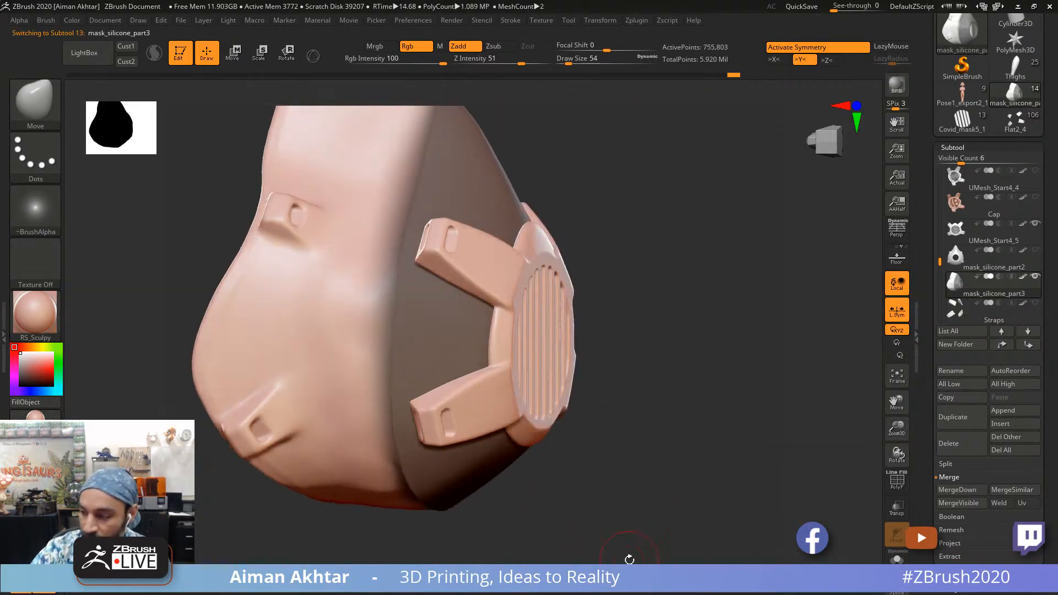
pyautogui.press('ctrl')
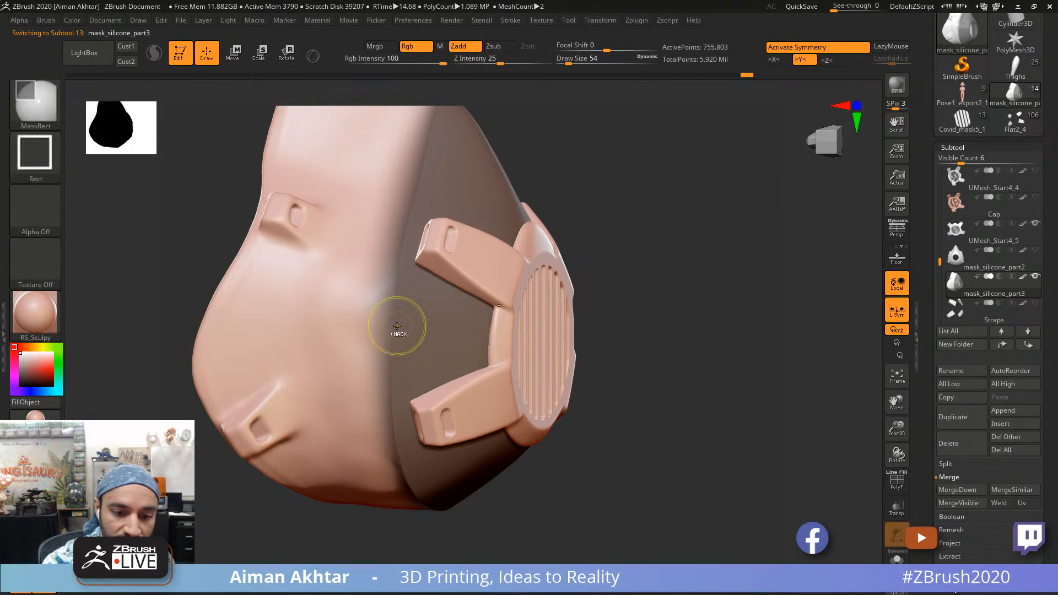
pyautogui.press('shift')
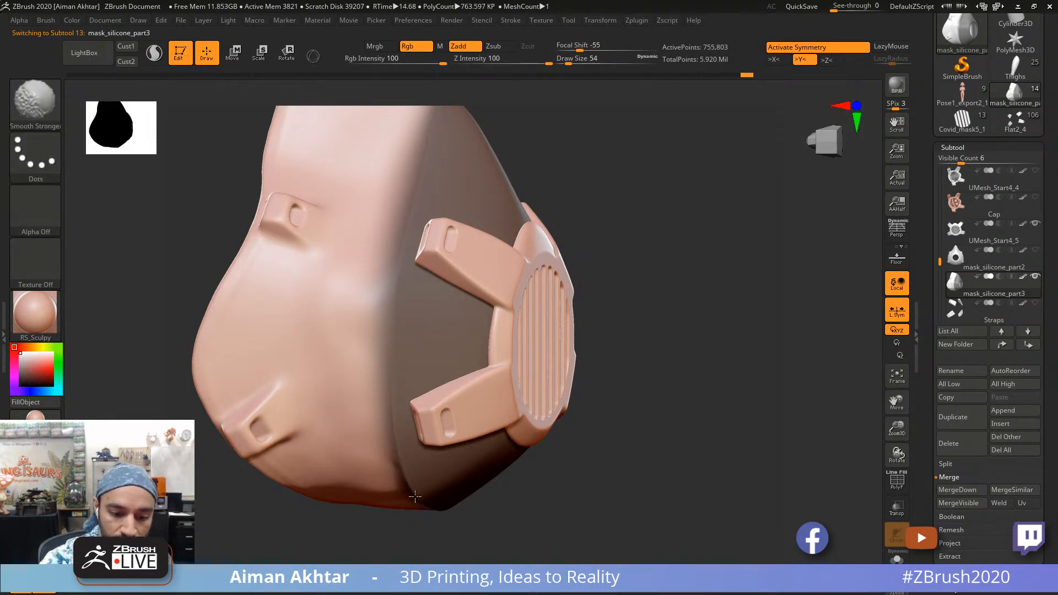
pyautogui.moveTo(588, 141); pyautogui.dragTo(540, 259)
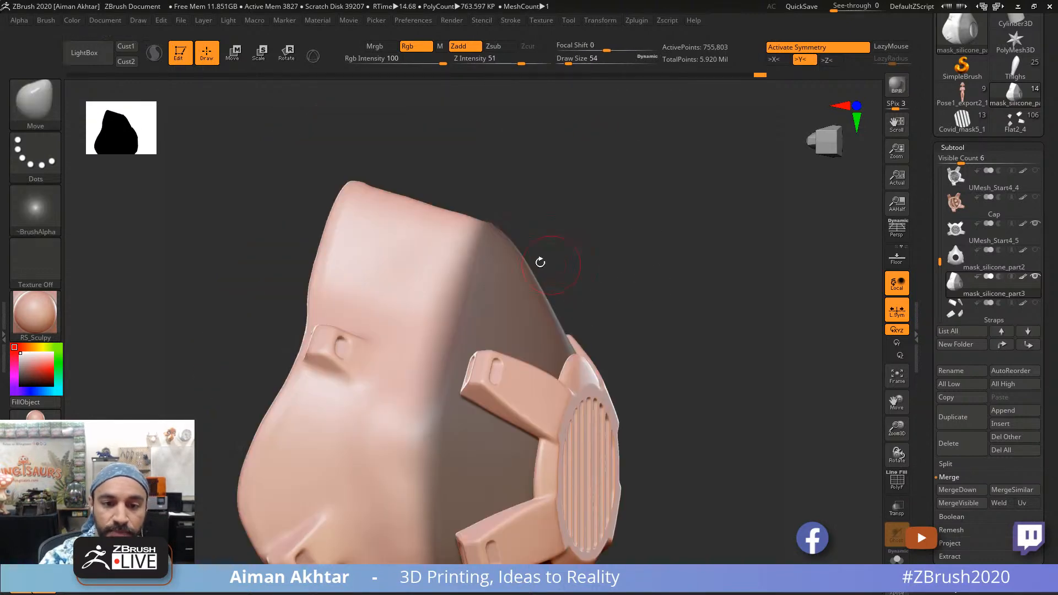
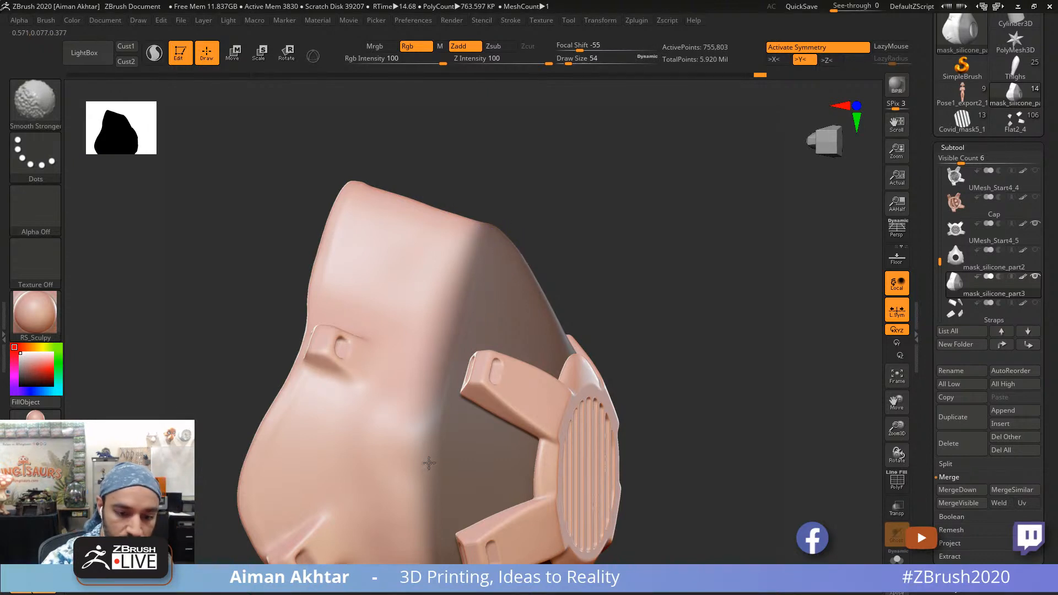
pyautogui.moveTo(577, 301)
pyautogui.mouseDown()
pyautogui.moveTo(437, 290)
pyautogui.moveTo(430, 314)
pyautogui.mouseUp()
# Step: Set the Draw Size to 121 and flatten the mask's side and underside next to the masked front area with the hPolish brush
pyautogui.press('s')
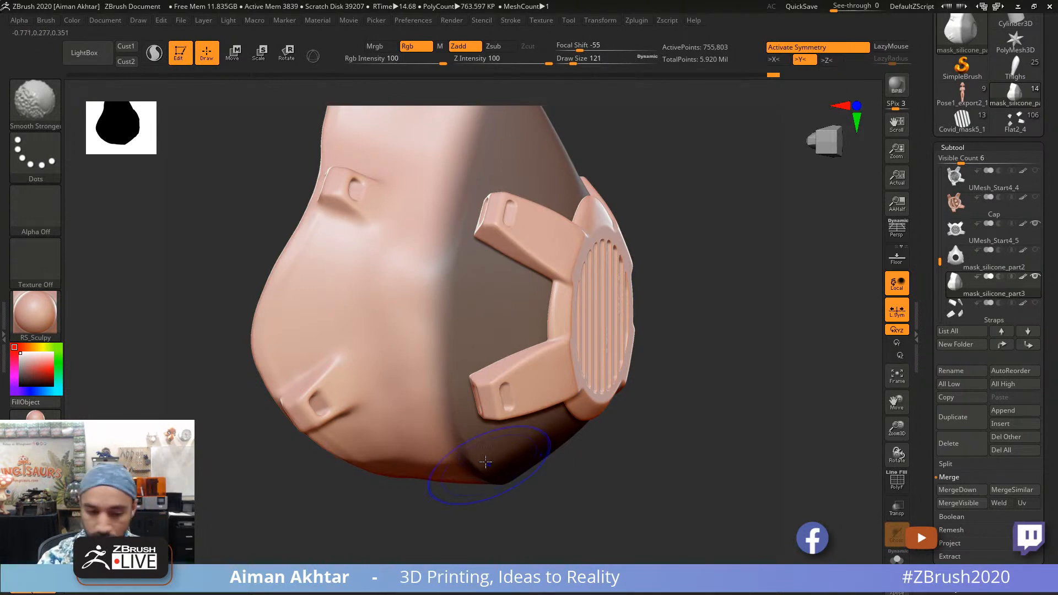
pyautogui.moveTo(510, 502); pyautogui.dragTo(449, 444)
pyautogui.keyDown('alt'); pyautogui.moveTo(618, 272); pyautogui.dragTo(618, 193); pyautogui.keyUp('alt')
pyautogui.moveTo(411, 301); pyautogui.dragTo(447, 448)
pyautogui.moveTo(419, 335); pyautogui.dragTo(463, 508)
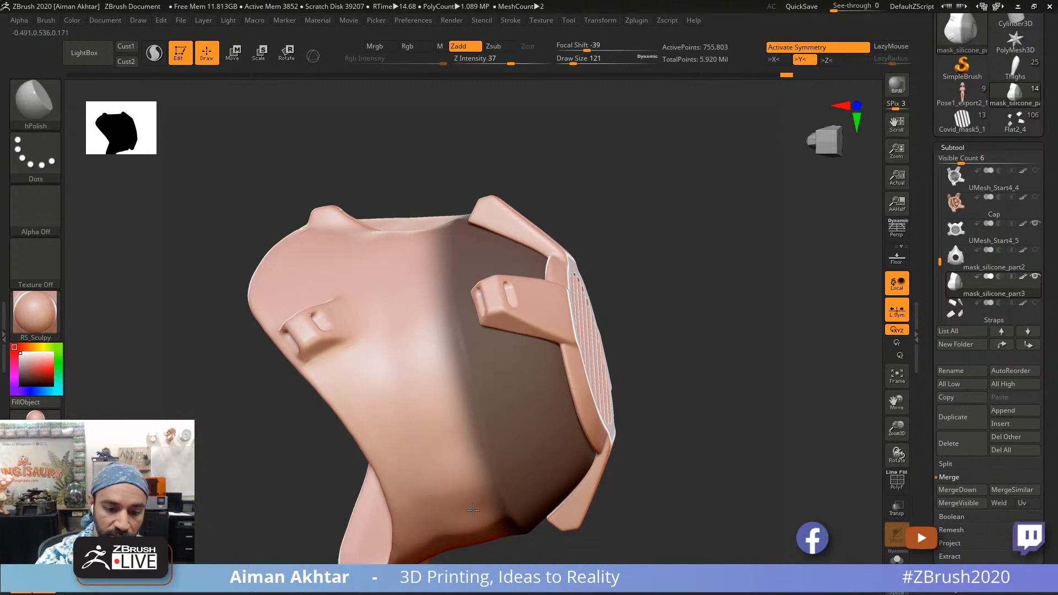
pyautogui.moveTo(706, 276); pyautogui.dragTo(448, 331)
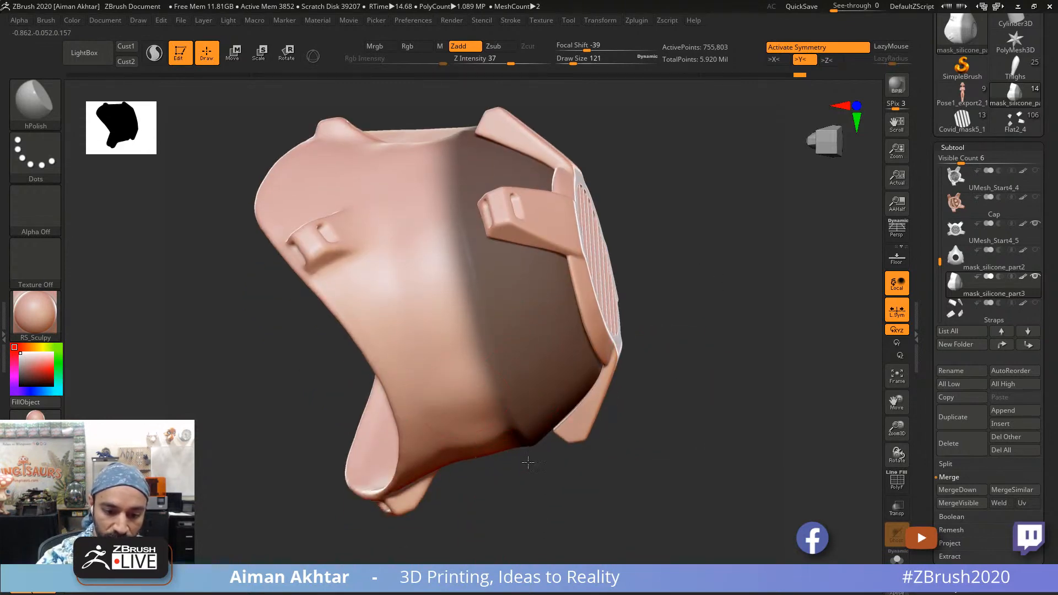
# Step: Polish the unmasked side and lower edge of the silicone mask along the masked front border
pyautogui.moveTo(527, 462); pyautogui.dragTo(472, 406)
pyautogui.moveTo(656, 331)
pyautogui.mouseDown()
pyautogui.moveTo(717, 286)
pyautogui.moveTo(553, 494)
pyautogui.mouseUp()
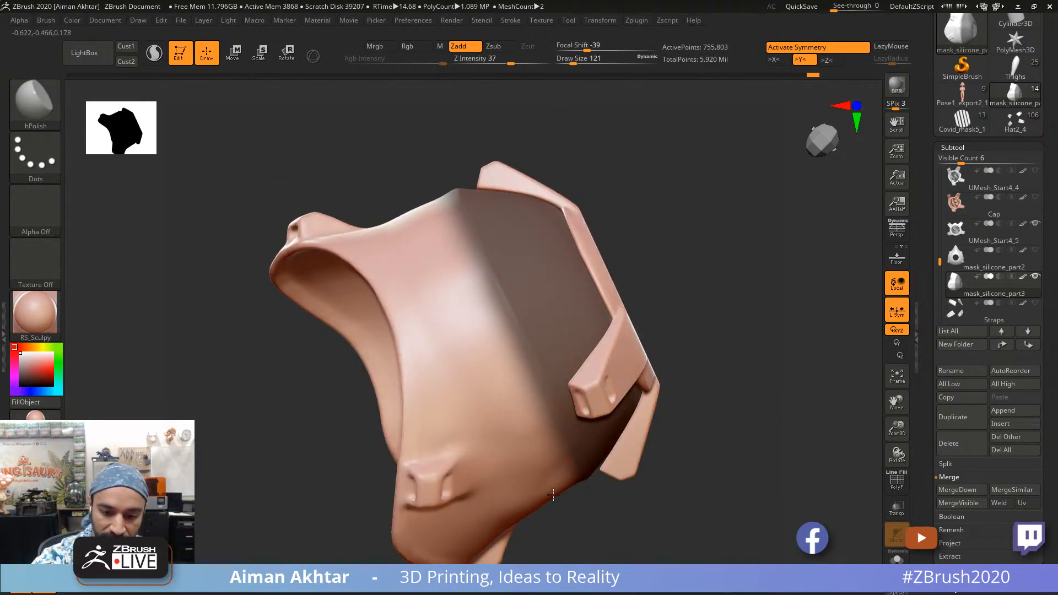
pyautogui.moveTo(713, 484); pyautogui.dragTo(723, 368)
pyautogui.moveTo(647, 347)
pyautogui.mouseDown()
pyautogui.moveTo(647, 388)
pyautogui.moveTo(668, 397)
pyautogui.moveTo(587, 345)
pyautogui.moveTo(550, 382)
pyautogui.moveTo(567, 418)
pyautogui.moveTo(562, 408)
pyautogui.moveTo(554, 428)
pyautogui.moveTo(547, 414)
pyautogui.mouseUp()
# Step: Switch to the Move brush at a Draw Size of 104 and adjust the mask's outline next to the masked front area
pyautogui.press('b')
pyautogui.press('m')
pyautogui.press('v')
pyautogui.press('s')
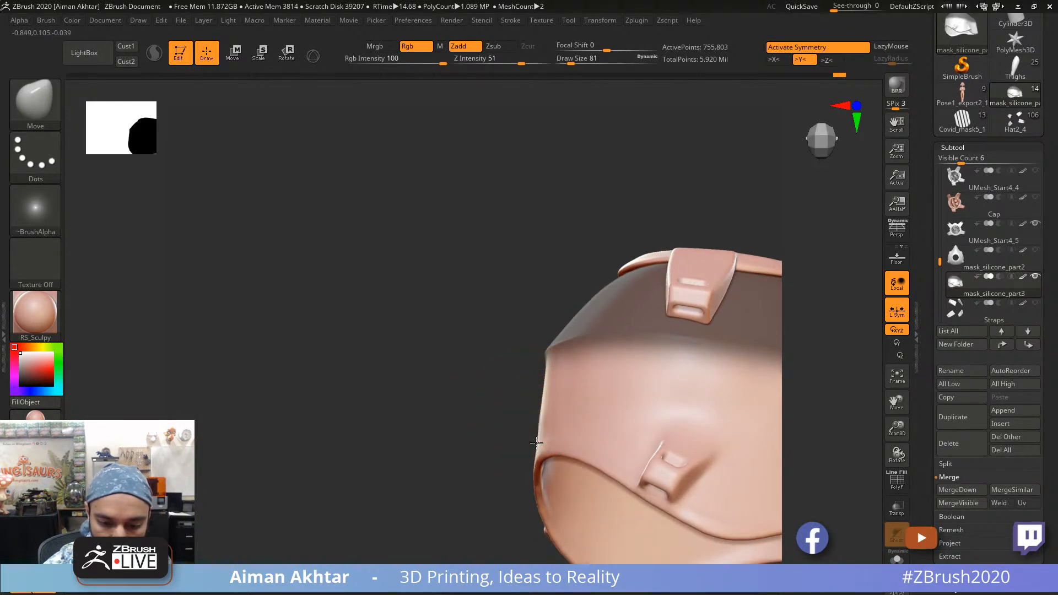
pyautogui.moveTo(540, 413)
pyautogui.mouseDown(button='right')
pyautogui.moveTo(545, 444)
pyautogui.moveTo(518, 455)
pyautogui.mouseUp(button='right')
pyautogui.press('s')
pyautogui.moveTo(489, 432); pyautogui.dragTo(477, 392)
pyautogui.press('s')
# Step: Change the model's material to MatCap Red Wax
pyautogui.click(45, 329)
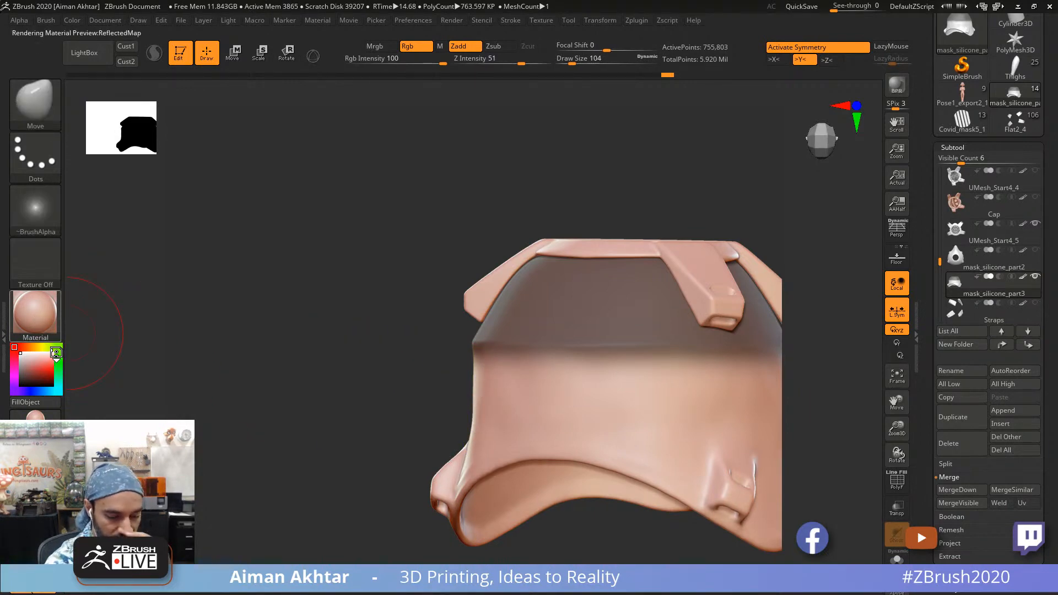
pyautogui.click(469, 412)
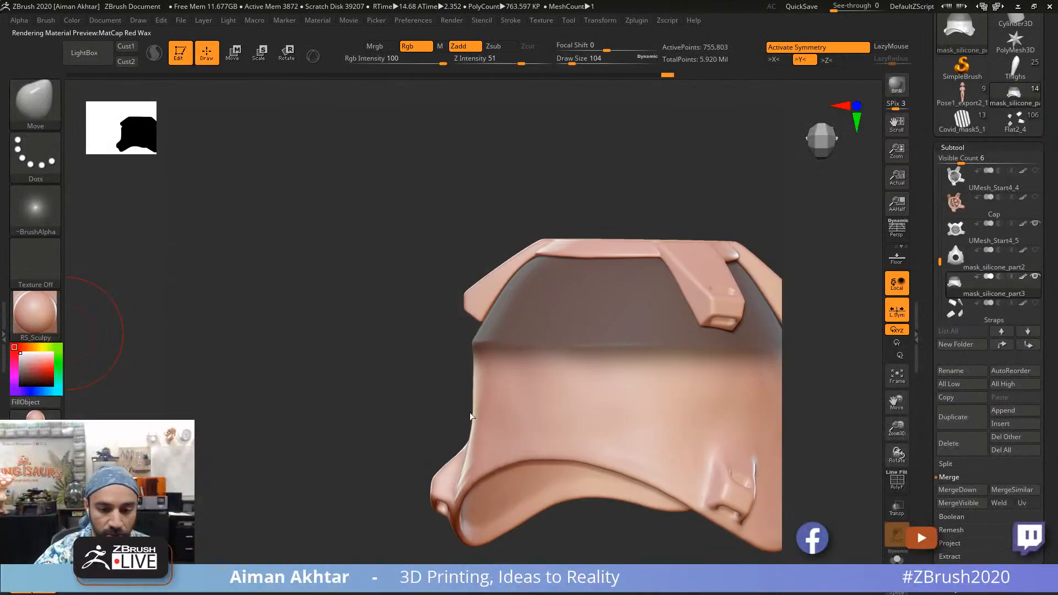
pyautogui.moveTo(330, 421); pyautogui.dragTo(495, 488)
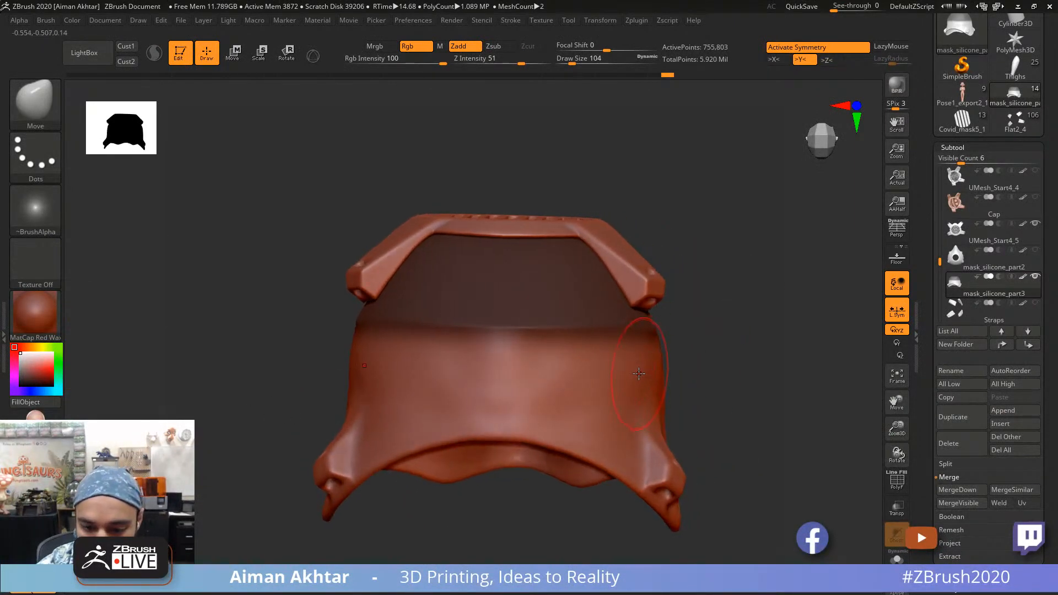
# Step: Refine and smooth the underside of the silicone mask between the masked border and the rear edge
pyautogui.moveTo(692, 354)
pyautogui.mouseDown()
pyautogui.moveTo(671, 372)
pyautogui.moveTo(720, 349)
pyautogui.moveTo(719, 374)
pyautogui.moveTo(633, 418)
pyautogui.mouseUp()
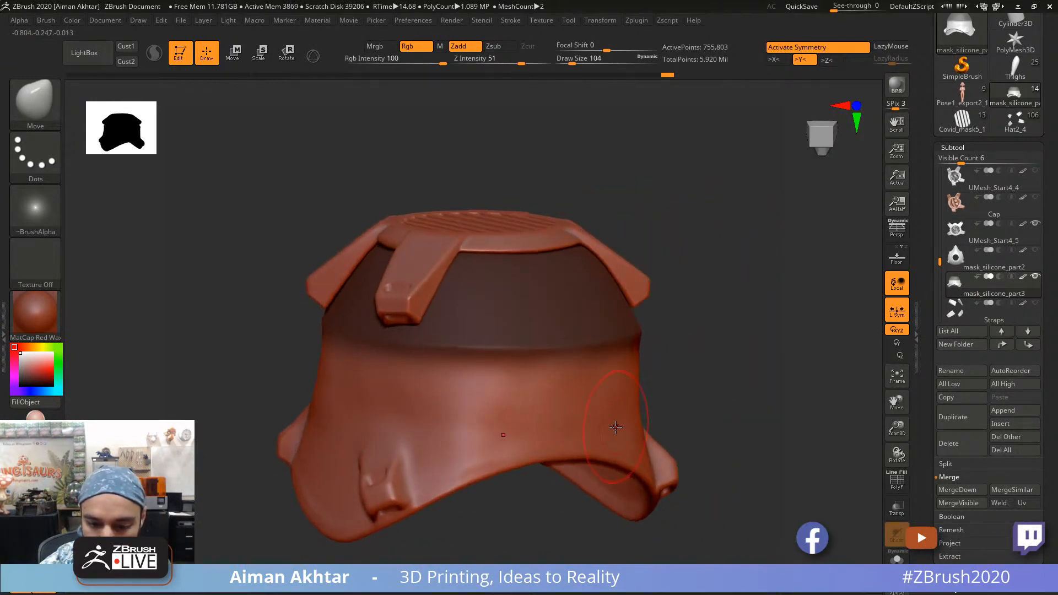
pyautogui.press('shift')
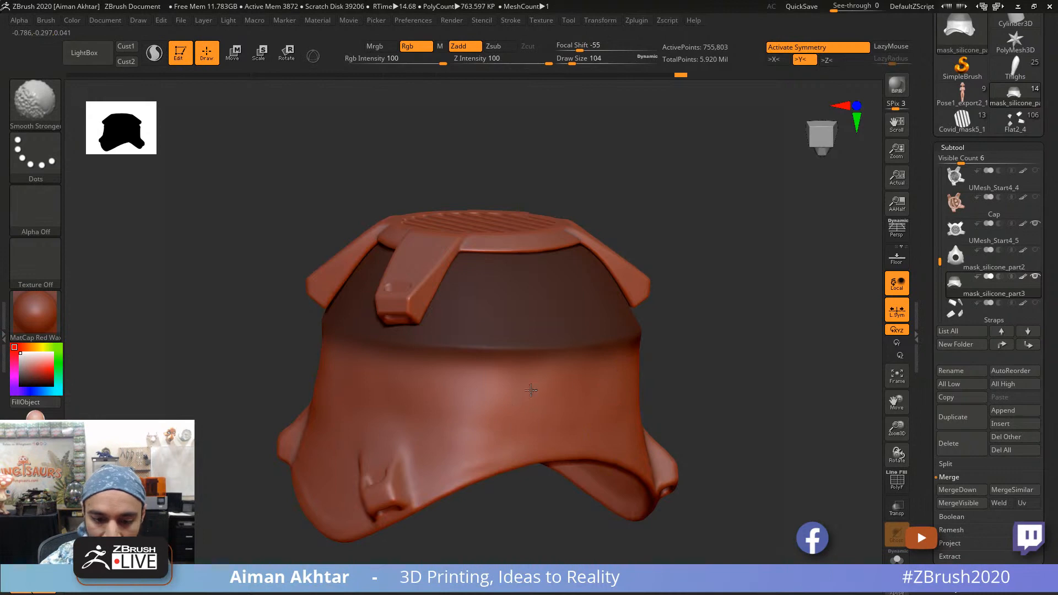
pyautogui.moveTo(727, 358)
pyautogui.mouseDown()
pyautogui.moveTo(739, 354)
pyautogui.moveTo(745, 303)
pyautogui.moveTo(705, 385)
pyautogui.moveTo(746, 410)
pyautogui.moveTo(656, 411)
pyautogui.moveTo(336, 457)
pyautogui.mouseUp()
pyautogui.moveTo(588, 427)
pyautogui.mouseDown()
pyautogui.moveTo(547, 427)
pyautogui.moveTo(623, 415)
pyautogui.mouseUp()
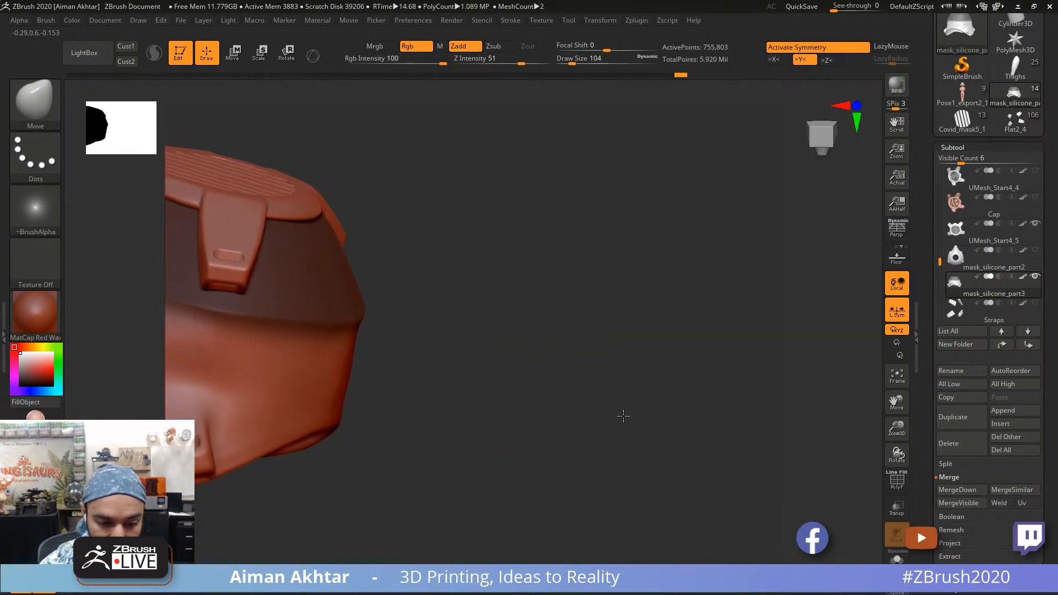
# Step: Trim the lower strap loop off the silicone mask with the TrimAdaptive brush at a Draw Size of 113
pyautogui.moveTo(461, 465)
pyautogui.keyDown('alt'); pyautogui.mouseDown()
pyautogui.moveTo(719, 413)
pyautogui.moveTo(661, 441)
pyautogui.mouseUp(); pyautogui.keyUp('alt')
pyautogui.press('b')
pyautogui.press('t')
pyautogui.press('a')
pyautogui.press('s')
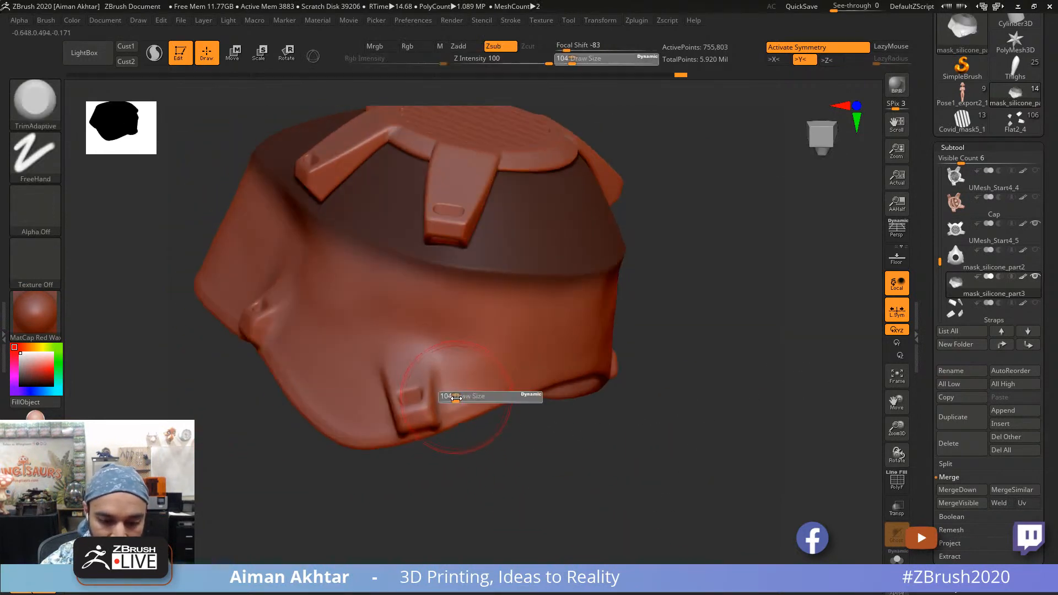
pyautogui.click(463, 401)
pyautogui.moveTo(432, 380)
pyautogui.mouseDown()
pyautogui.moveTo(438, 405)
pyautogui.moveTo(419, 412)
pyautogui.moveTo(449, 401)
pyautogui.moveTo(422, 370)
pyautogui.mouseUp()
pyautogui.hotkey('ctrl', 'z')
pyautogui.hotkey('ctrl', 'z')
pyautogui.hotkey('ctrl', 'z')
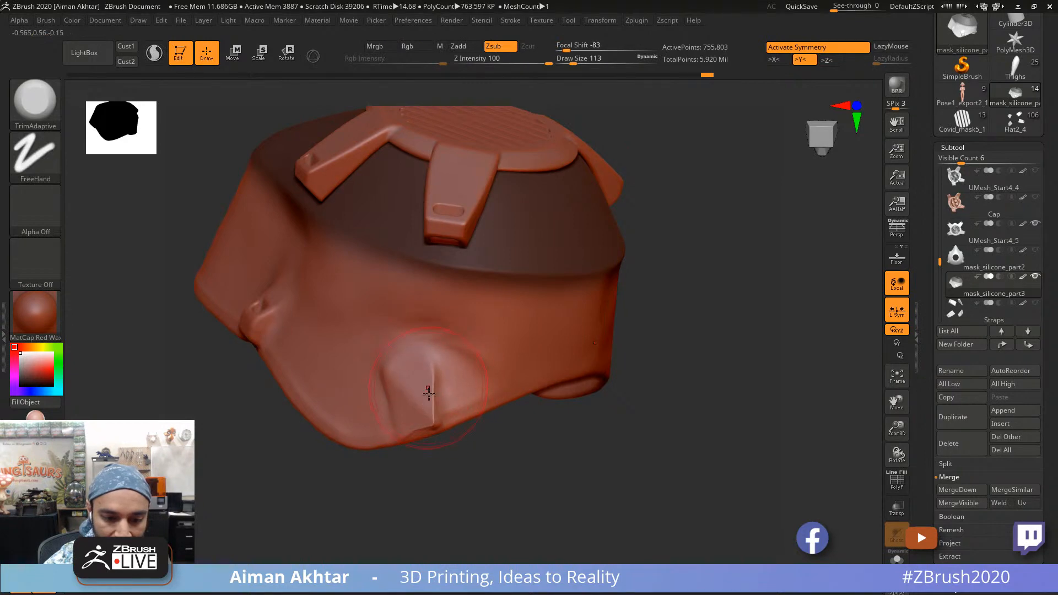
# Step: Set the Draw Size to 61 and flatten the remains of the lower strap loop with the hPolish brush
pyautogui.moveTo(476, 420); pyautogui.dragTo(427, 508)
pyautogui.keyDown('ctrl'); pyautogui.moveTo(439, 431); pyautogui.dragTo(438, 431, button='right'); pyautogui.keyUp('ctrl')
pyautogui.press('s')
pyautogui.moveTo(439, 431); pyautogui.dragTo(434, 431)
pyautogui.press('b')
pyautogui.press('h')
pyautogui.press('p')
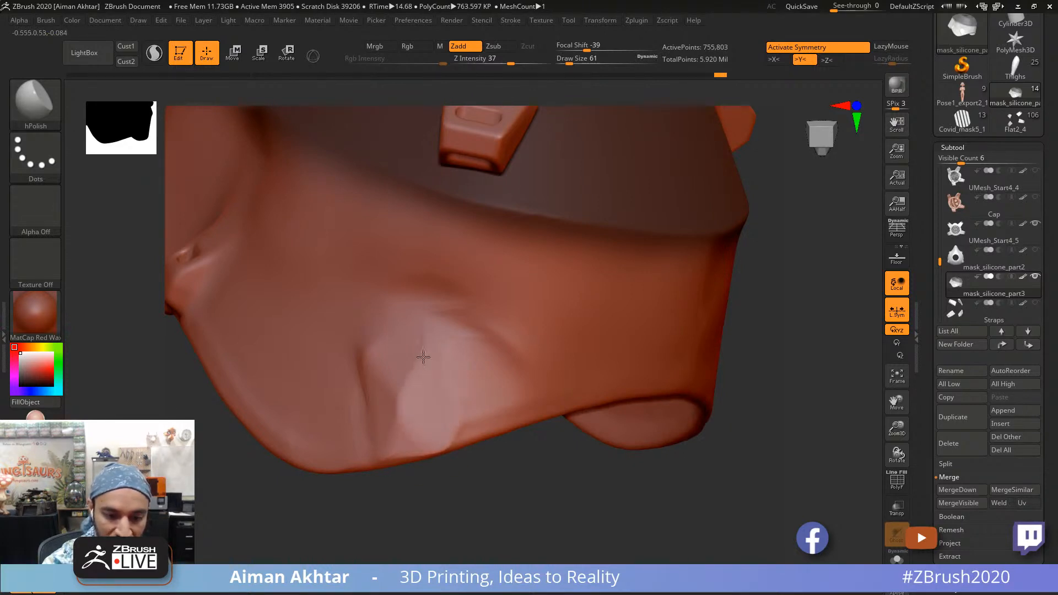
pyautogui.moveTo(367, 341); pyautogui.dragTo(369, 392)
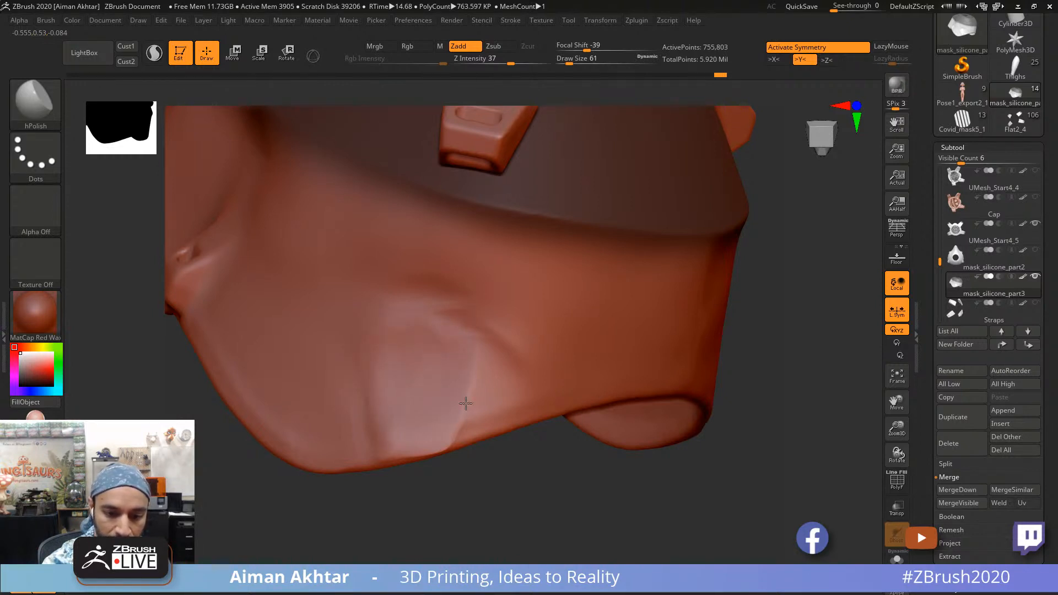
# Step: Smooth the trimmed strap loop patch and its edges into the surrounding mask surface
pyautogui.keyDown('shift'); pyautogui.moveTo(447, 440); pyautogui.dragTo(440, 431); pyautogui.keyUp('shift')
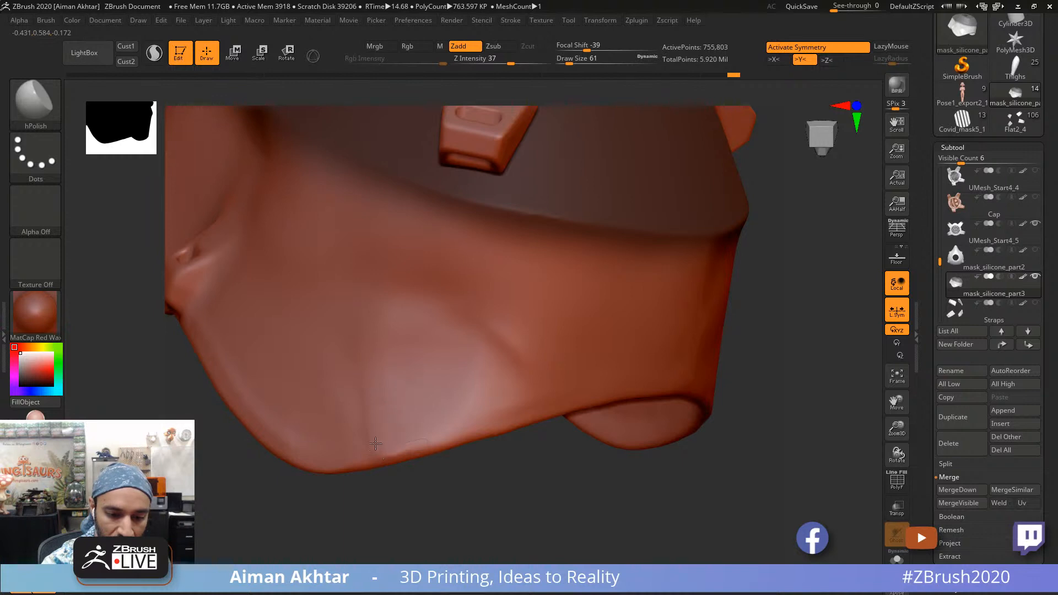
pyautogui.press('shift')
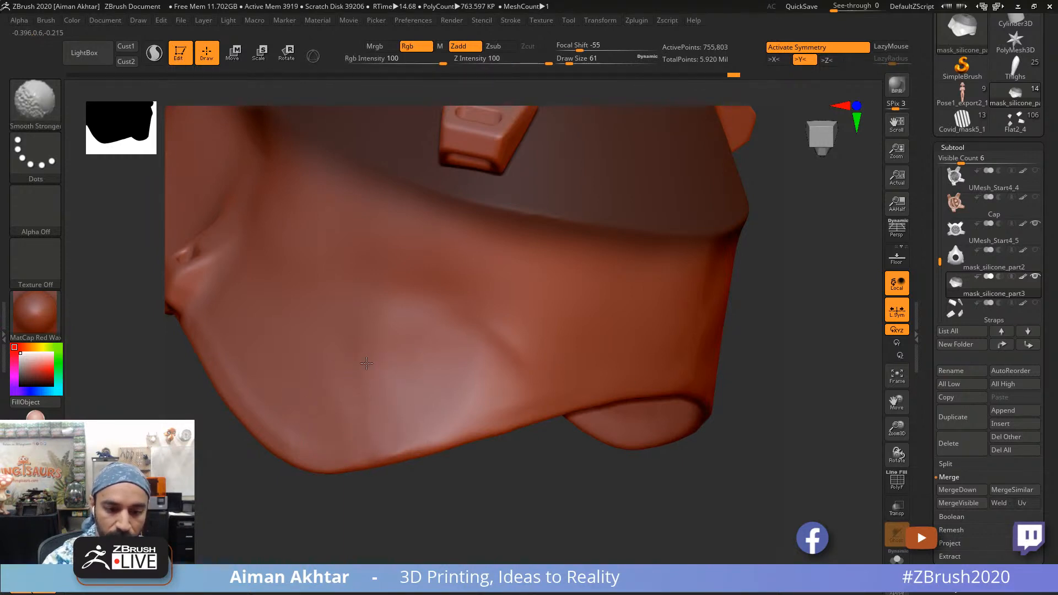
pyautogui.keyDown('shift'); pyautogui.moveTo(385, 319); pyautogui.dragTo(406, 437); pyautogui.keyUp('shift')
pyautogui.moveTo(477, 415); pyautogui.dragTo(479, 409)
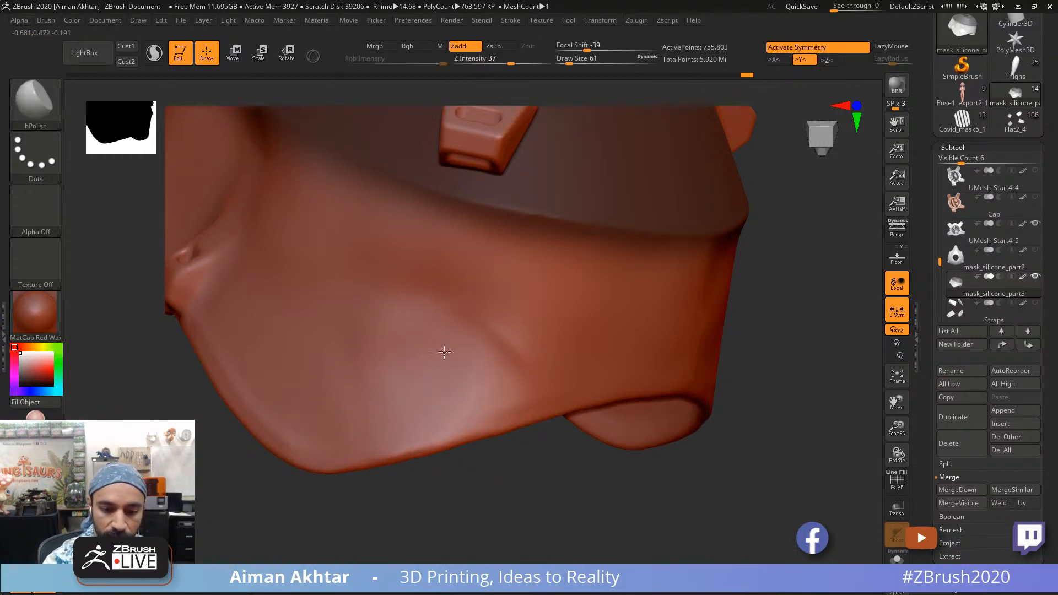
pyautogui.moveTo(472, 478)
pyautogui.mouseDown()
pyautogui.moveTo(549, 366)
pyautogui.moveTo(621, 465)
pyautogui.moveTo(581, 511)
pyautogui.moveTo(437, 496)
pyautogui.moveTo(437, 523)
pyautogui.moveTo(440, 477)
pyautogui.moveTo(514, 281)
pyautogui.mouseUp()
pyautogui.press('shift')
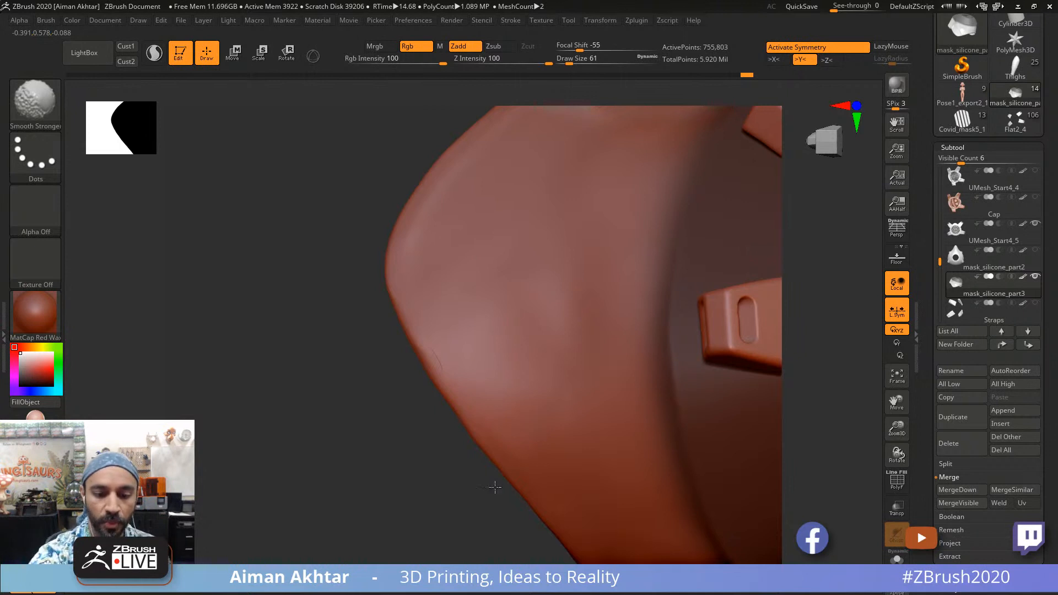
# Step: Save the tool as a new version named Covid_mask_v11 in the Aim Mask folder
pyautogui.moveTo(421, 481)
pyautogui.keyDown('alt'); pyautogui.mouseDown()
pyautogui.moveTo(423, 531)
pyautogui.moveTo(471, 541)
pyautogui.moveTo(448, 540)
pyautogui.moveTo(510, 484)
pyautogui.moveTo(460, 449)
pyautogui.moveTo(388, 466)
pyautogui.moveTo(478, 482)
pyautogui.mouseUp(); pyautogui.keyUp('alt')
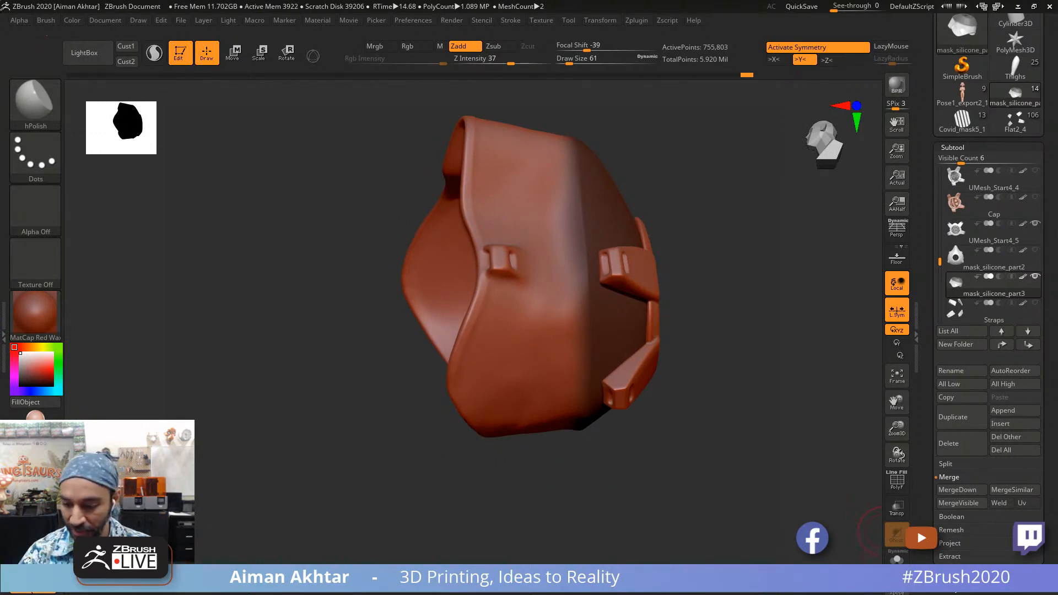
pyautogui.moveTo(1054, 41); pyautogui.dragTo(1049, 75)
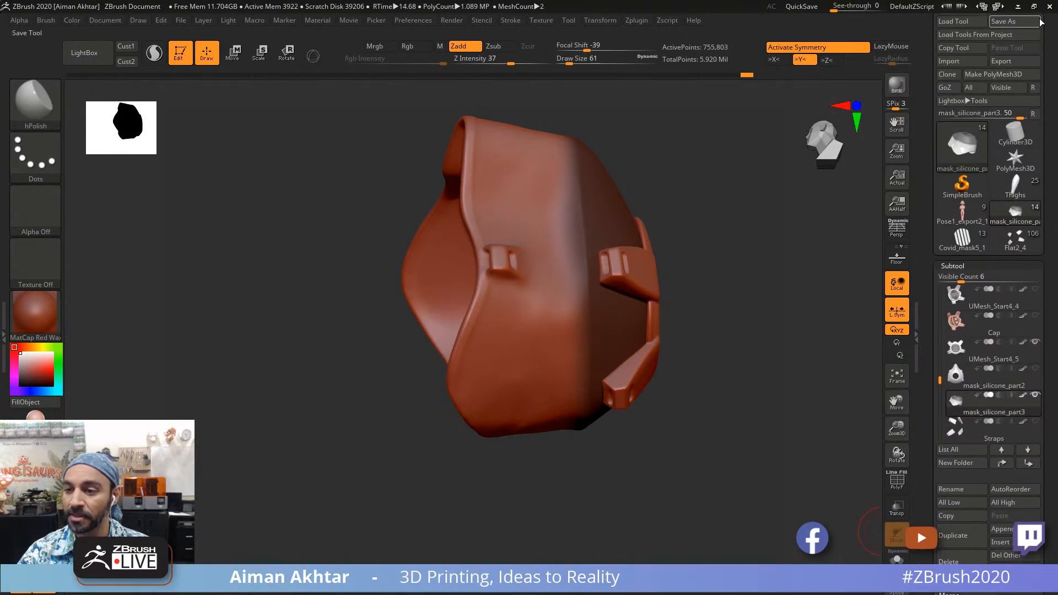
pyautogui.click(1032, 22)
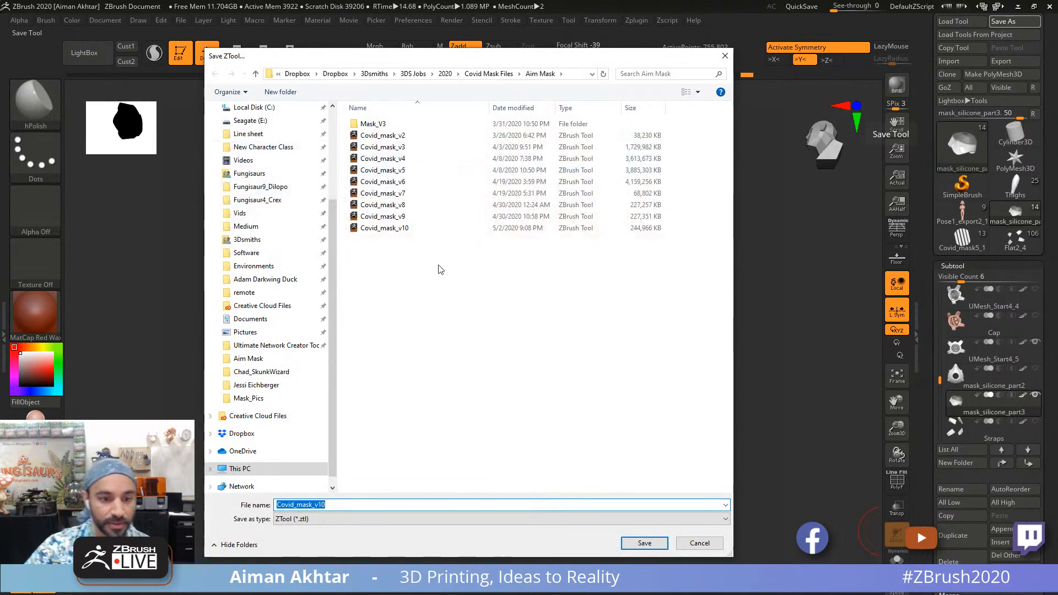
pyautogui.click(406, 227)
pyautogui.press('End')
pyautogui.press('BackSpace')
pyautogui.write('1')
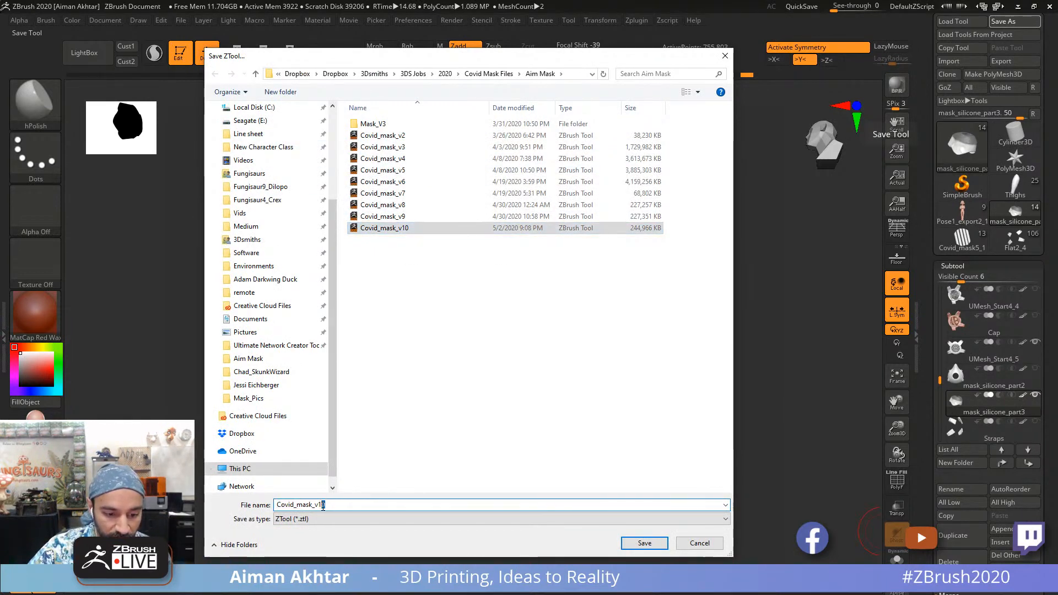
pyautogui.click(634, 542)
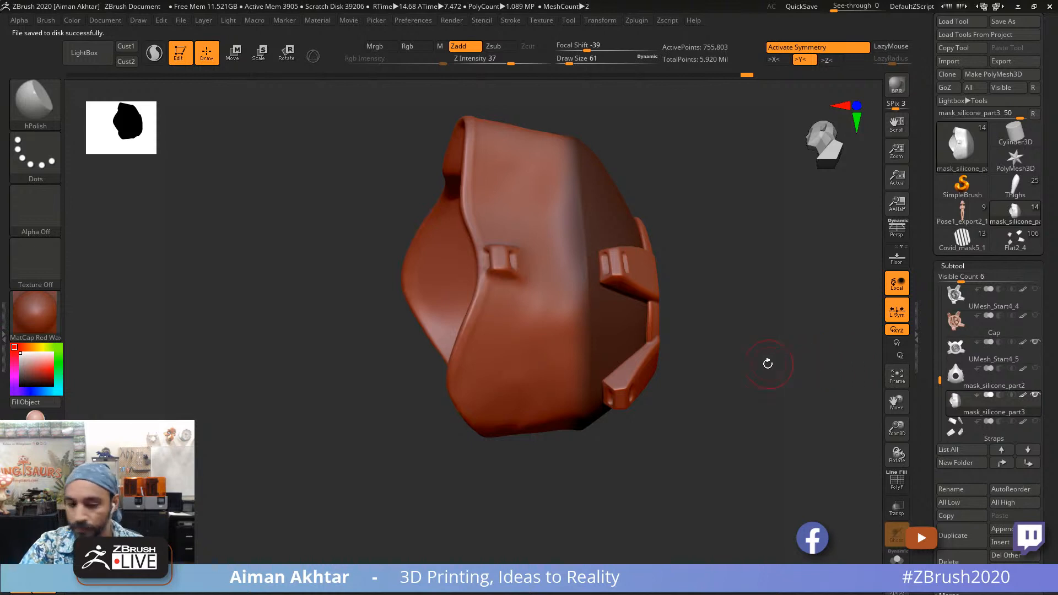
# Step: Clear the masking from the silicone mask's front area and remesh the subtool with DynaMesh
pyautogui.moveTo(712, 454); pyautogui.dragTo(708, 424)
pyautogui.moveTo(745, 464)
pyautogui.mouseDown()
pyautogui.moveTo(728, 493)
pyautogui.moveTo(737, 497)
pyautogui.moveTo(725, 503)
pyautogui.moveTo(727, 529)
pyautogui.moveTo(714, 372)
pyautogui.moveTo(725, 366)
pyautogui.mouseUp()
pyautogui.press('shift')
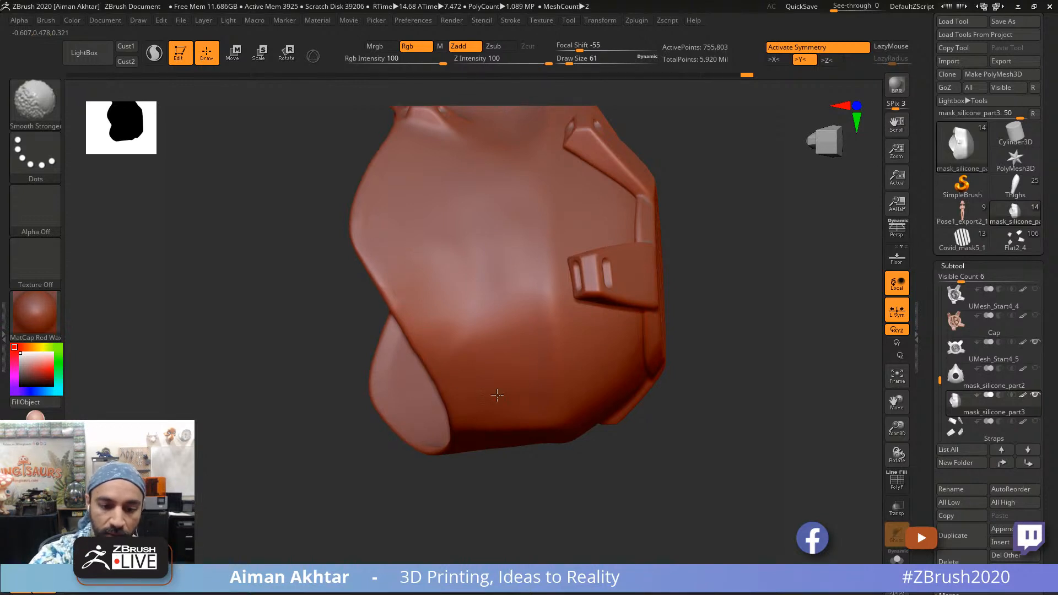
pyautogui.keyDown('ctrl'); pyautogui.moveTo(582, 474); pyautogui.dragTo(612, 528); pyautogui.keyUp('ctrl')
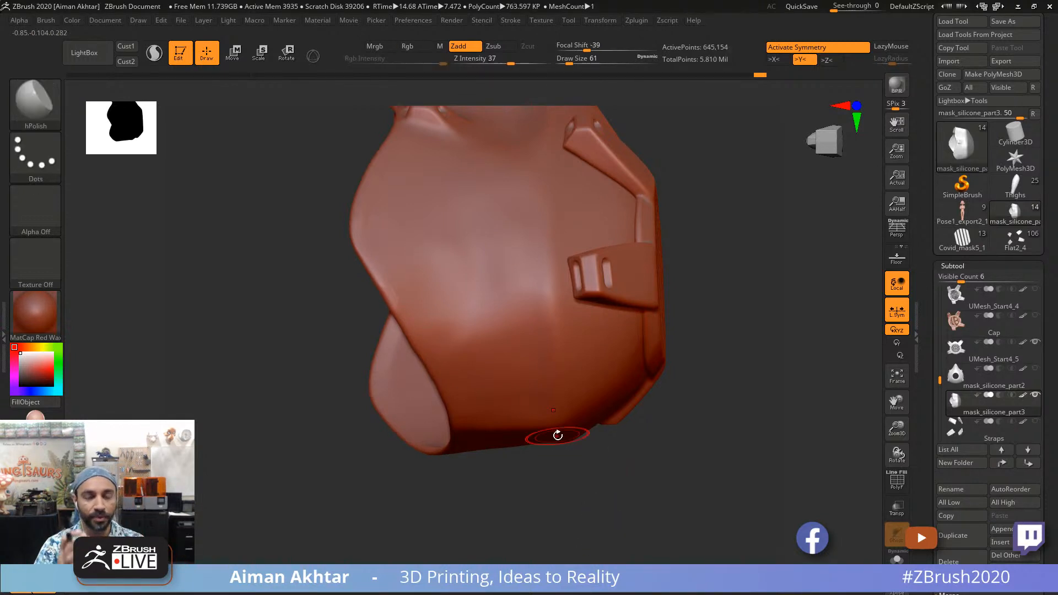
# Step: Smooth the silicone mask's lower side and the seam where the masked front area ended
pyautogui.moveTo(392, 298)
pyautogui.keyDown('shift'); pyautogui.mouseDown()
pyautogui.moveTo(450, 383)
pyautogui.moveTo(439, 374)
pyautogui.moveTo(464, 448)
pyautogui.mouseUp(); pyautogui.keyUp('shift')
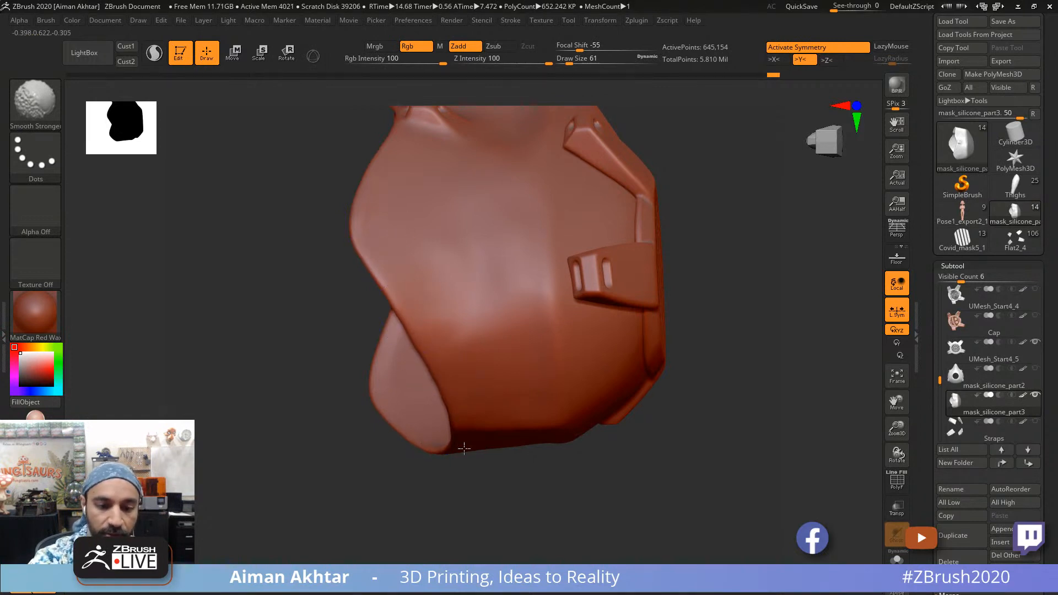
pyautogui.moveTo(441, 487); pyautogui.dragTo(341, 485)
pyautogui.keyDown('alt'); pyautogui.moveTo(320, 220); pyautogui.dragTo(323, 348); pyautogui.keyUp('alt')
pyautogui.keyDown('shift'); pyautogui.moveTo(401, 271); pyautogui.dragTo(386, 318); pyautogui.keyUp('shift')
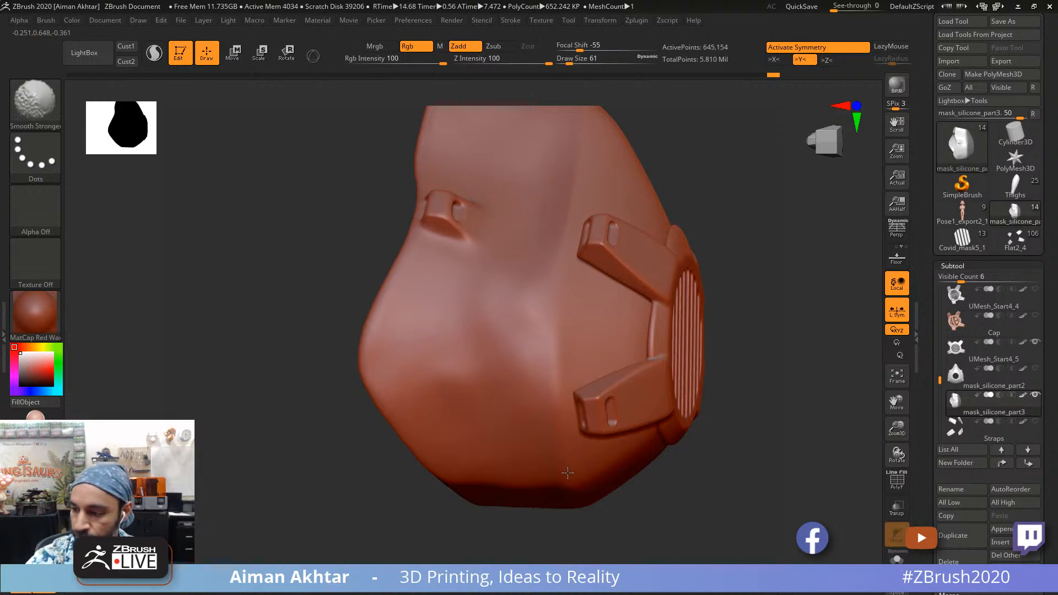
pyautogui.keyDown('shift'); pyautogui.moveTo(567, 472); pyautogui.dragTo(574, 472); pyautogui.keyUp('shift')
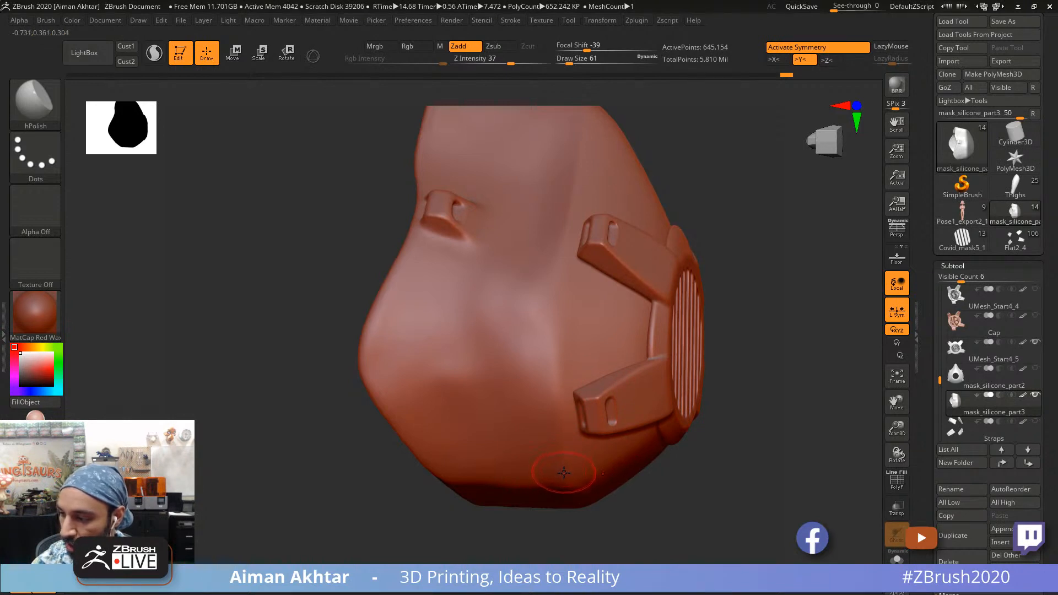
# Step: Set the Draw Size to 160 and polish the broad side surface behind the front strap arms with hPolish
pyautogui.moveTo(666, 497)
pyautogui.mouseDown()
pyautogui.moveTo(625, 501)
pyautogui.moveTo(682, 501)
pyautogui.moveTo(582, 437)
pyautogui.mouseUp()
pyautogui.press('s')
pyautogui.moveTo(553, 359)
pyautogui.mouseDown()
pyautogui.moveTo(563, 359)
pyautogui.moveTo(552, 345)
pyautogui.moveTo(561, 337)
pyautogui.mouseUp()
pyautogui.press('s')
pyautogui.press('s')
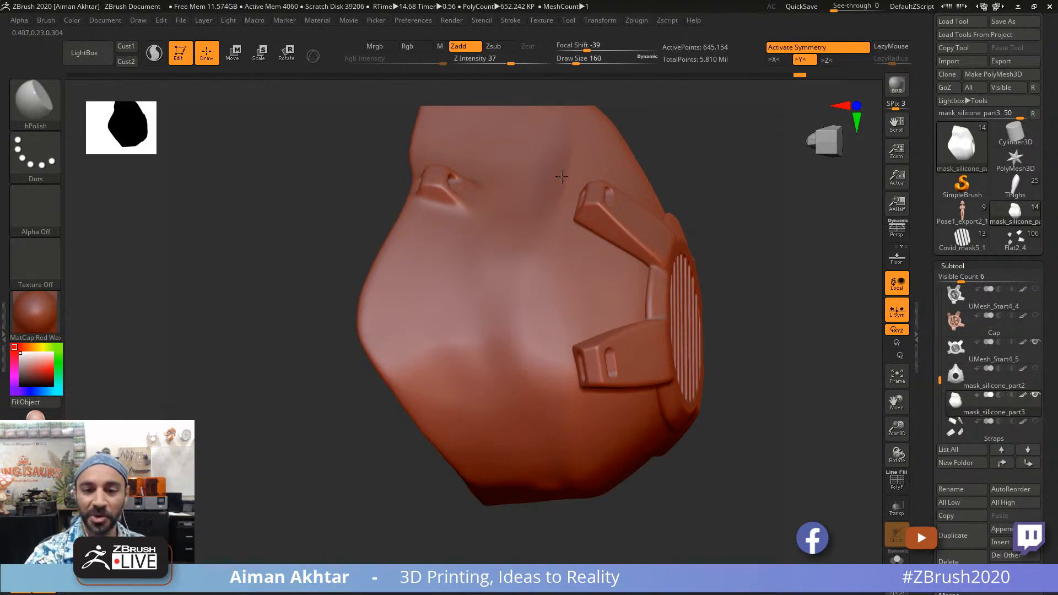
pyautogui.moveTo(672, 130)
pyautogui.mouseDown()
pyautogui.moveTo(694, 236)
pyautogui.moveTo(554, 295)
pyautogui.mouseUp()
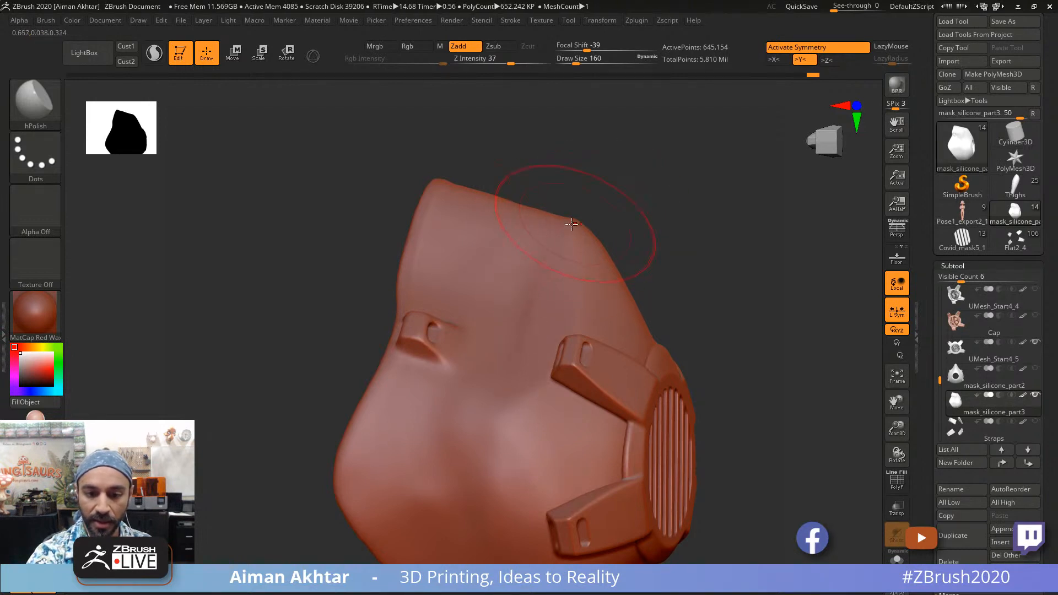
# Step: Polish and smooth the nose bridge and upper sides of the silicone mask
pyautogui.moveTo(688, 208); pyautogui.dragTo(589, 241)
pyautogui.press('shift')
pyautogui.moveTo(730, 164); pyautogui.dragTo(675, 128)
pyautogui.press('shift')
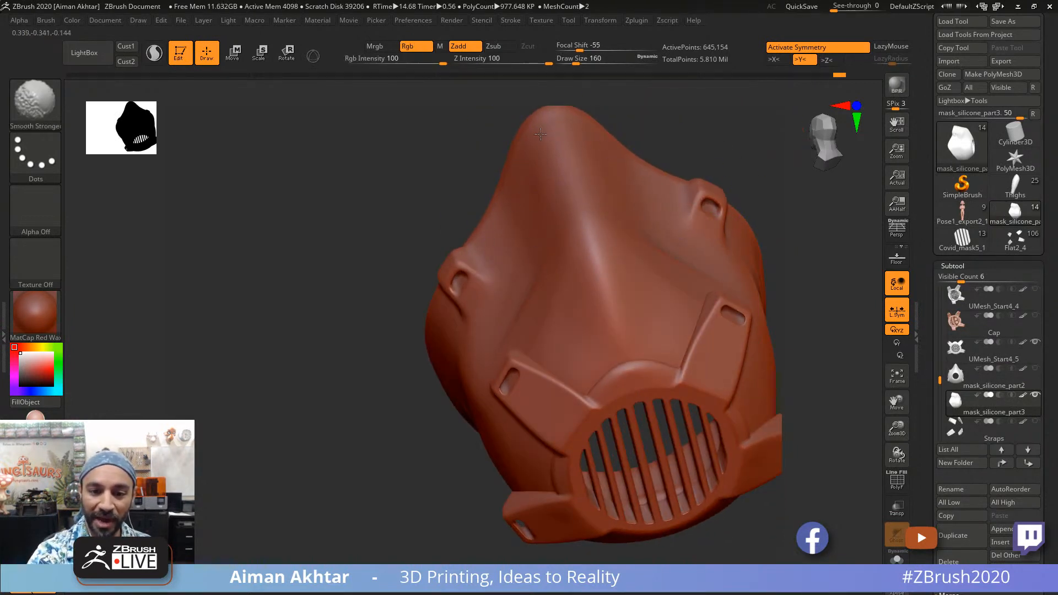
pyautogui.moveTo(770, 212); pyautogui.dragTo(812, 229)
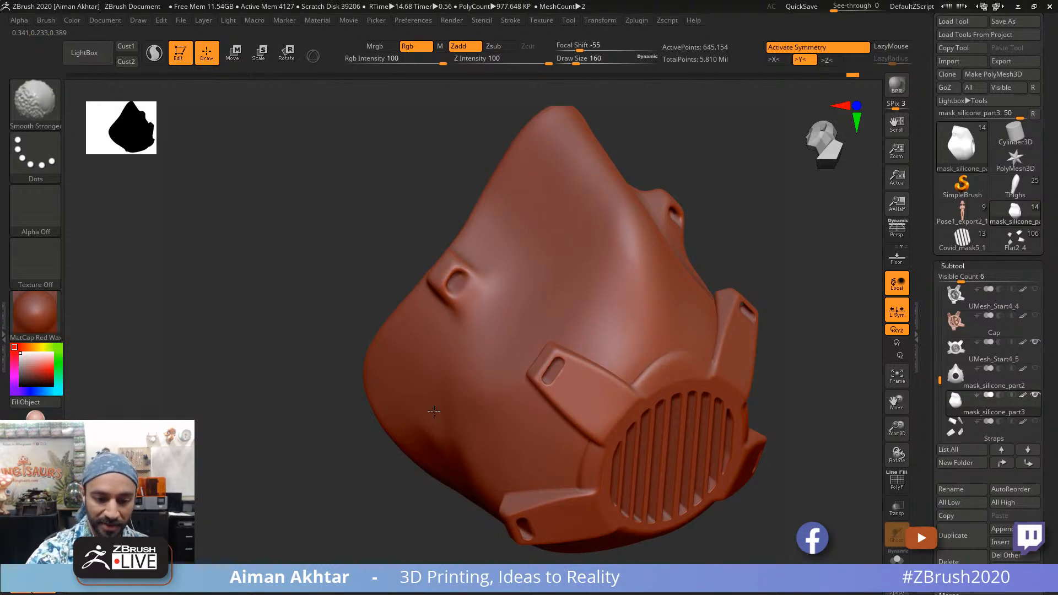
# Step: Set the hPolish Draw Size to 88 and polish the side surface around the rear strap loop
pyautogui.moveTo(798, 396); pyautogui.dragTo(661, 336)
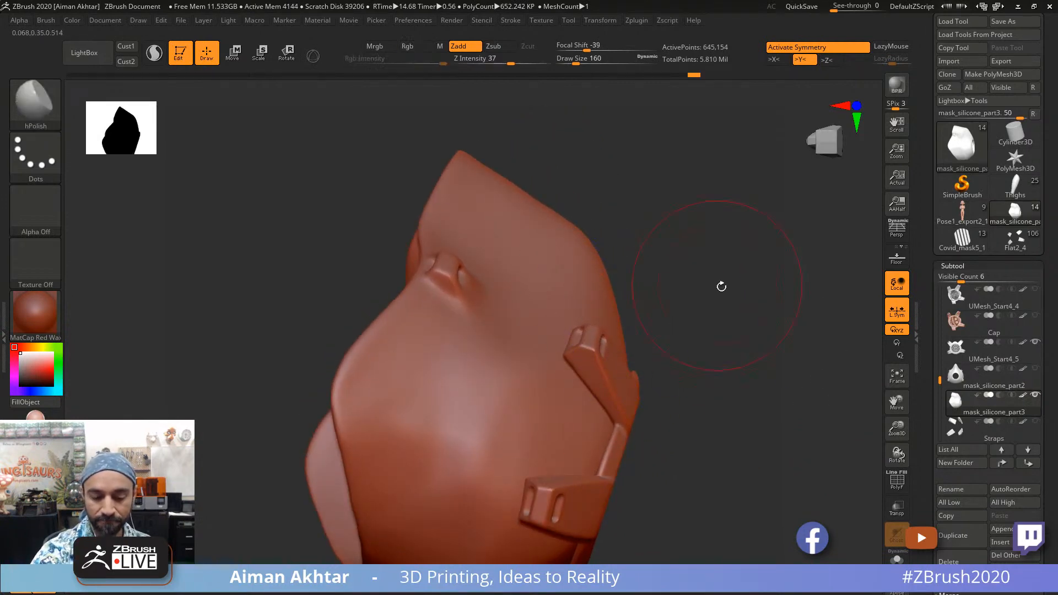
pyautogui.moveTo(720, 286)
pyautogui.mouseDown()
pyautogui.moveTo(709, 365)
pyautogui.moveTo(734, 405)
pyautogui.mouseUp()
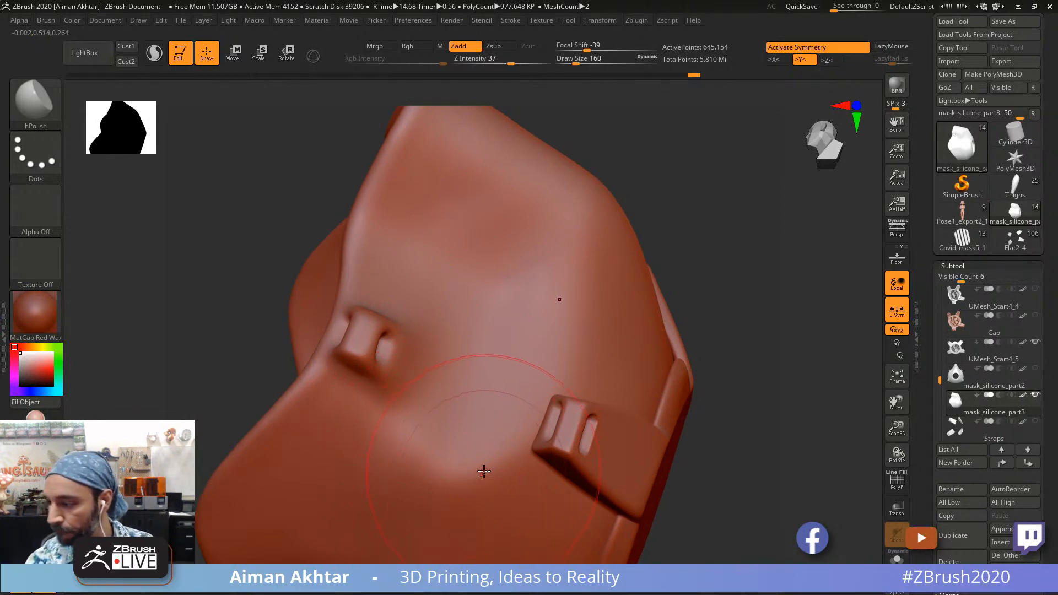
pyautogui.press('s')
pyautogui.moveTo(409, 366); pyautogui.dragTo(411, 367)
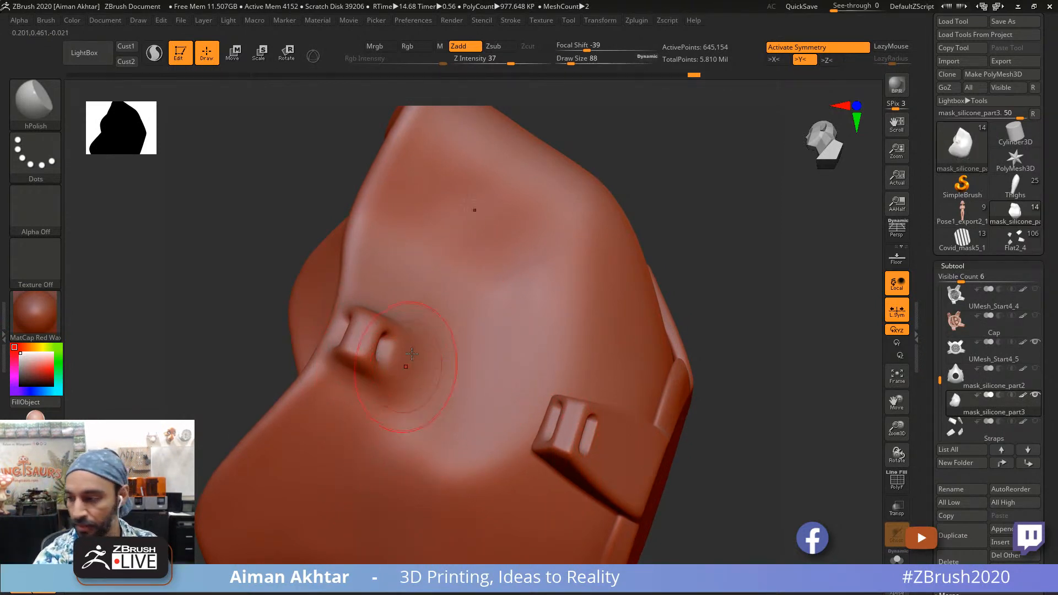
pyautogui.moveTo(713, 274); pyautogui.dragTo(699, 284)
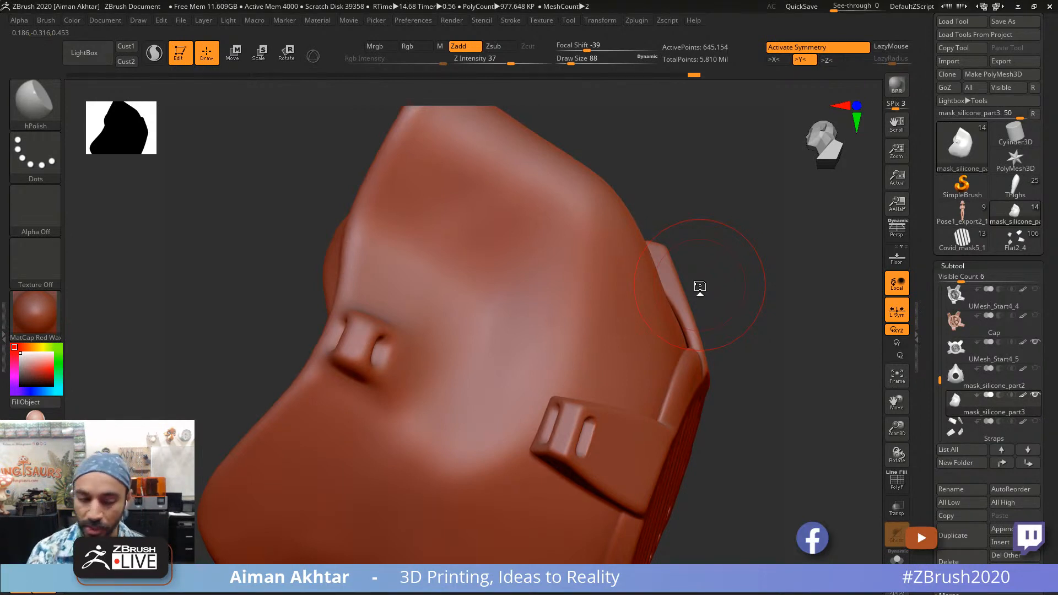
pyautogui.moveTo(694, 208); pyautogui.dragTo(688, 209)
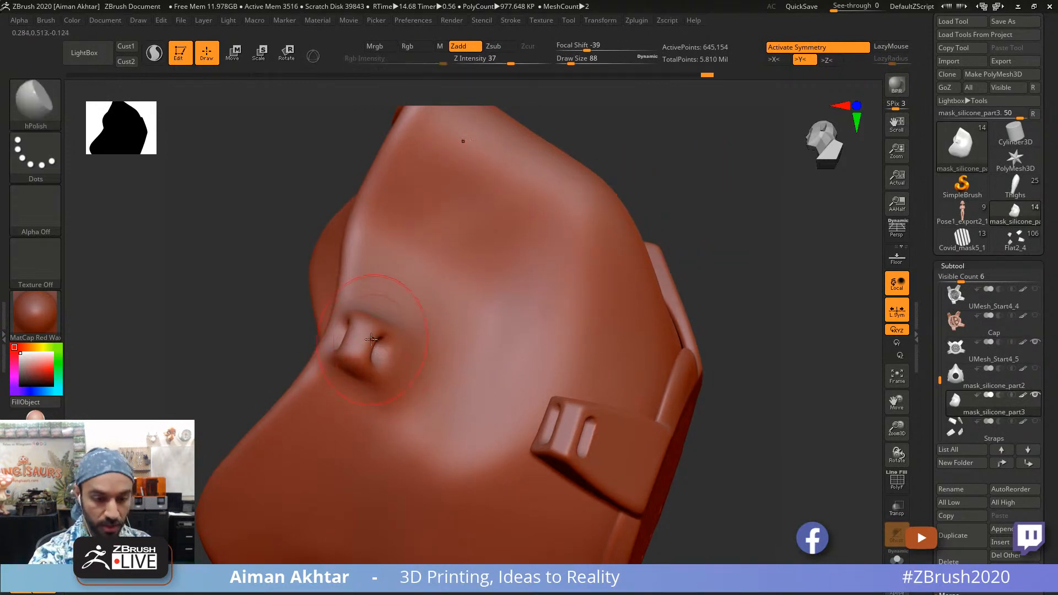
# Step: Flatten the rear strap loop into the mask's side surface with the TrimAdaptive brush
pyautogui.press('b')
pyautogui.press('t')
pyautogui.press('a')
pyautogui.moveTo(294, 351); pyautogui.dragTo(281, 356)
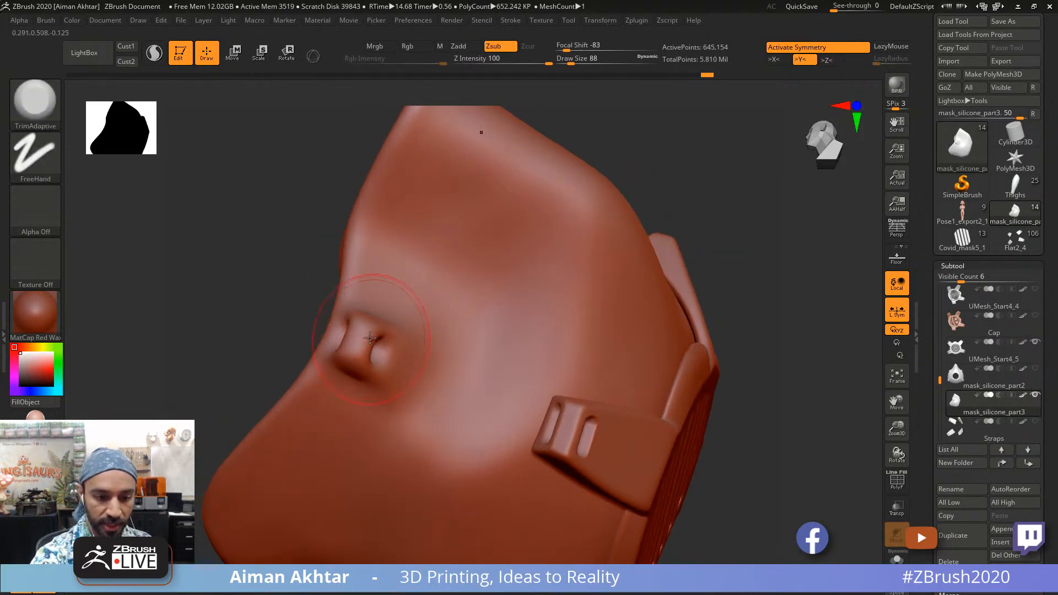
pyautogui.moveTo(370, 337)
pyautogui.mouseDown()
pyautogui.moveTo(353, 343)
pyautogui.moveTo(358, 335)
pyautogui.moveTo(367, 352)
pyautogui.mouseUp()
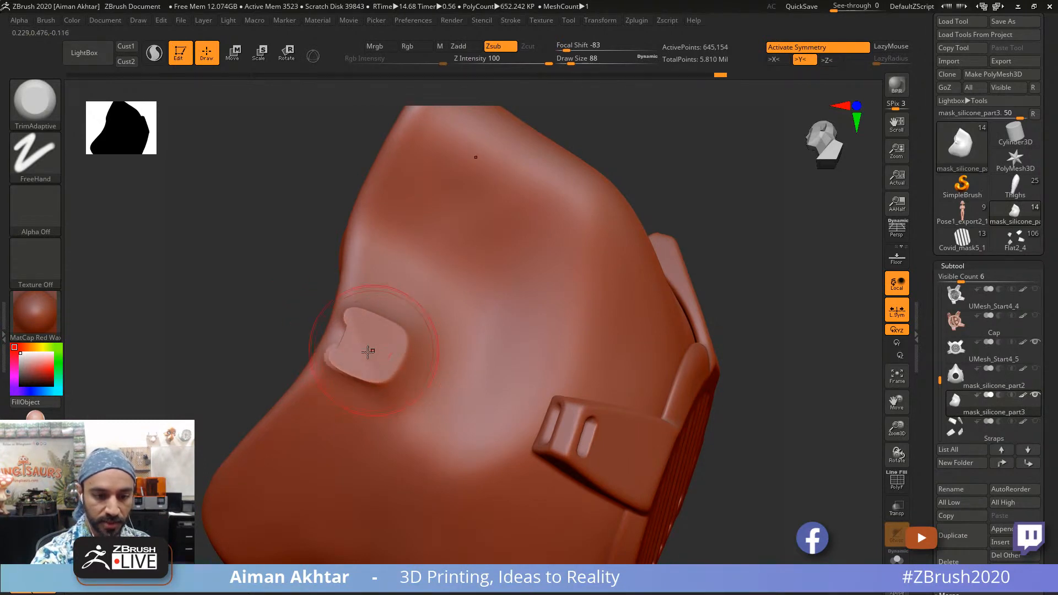
pyautogui.moveTo(272, 351)
pyautogui.mouseDown()
pyautogui.moveTo(347, 350)
pyautogui.moveTo(294, 350)
pyautogui.mouseUp()
pyautogui.moveTo(386, 346); pyautogui.dragTo(359, 351)
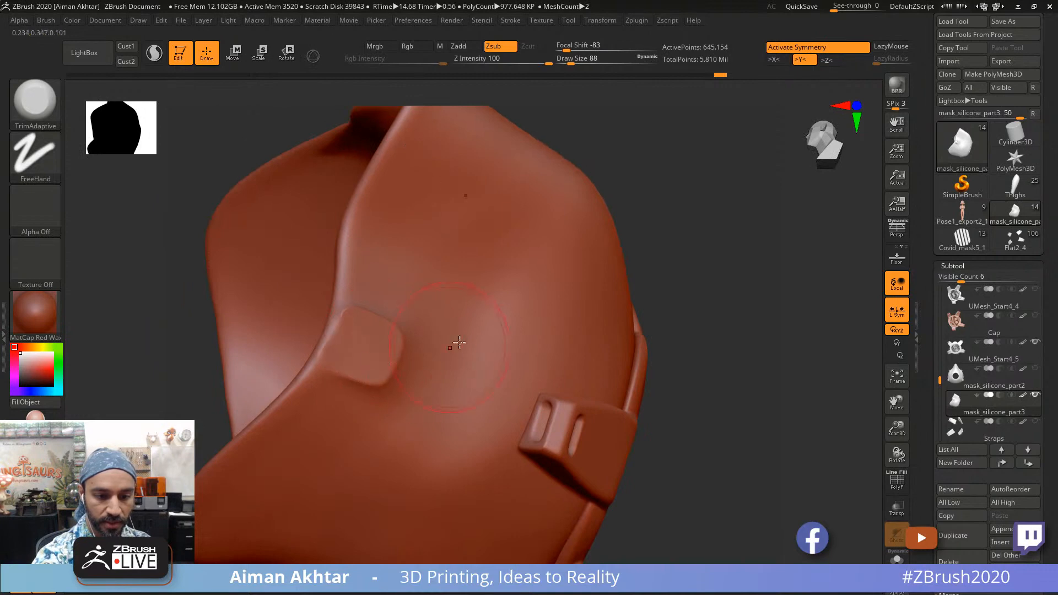
pyautogui.moveTo(689, 306); pyautogui.dragTo(710, 326)
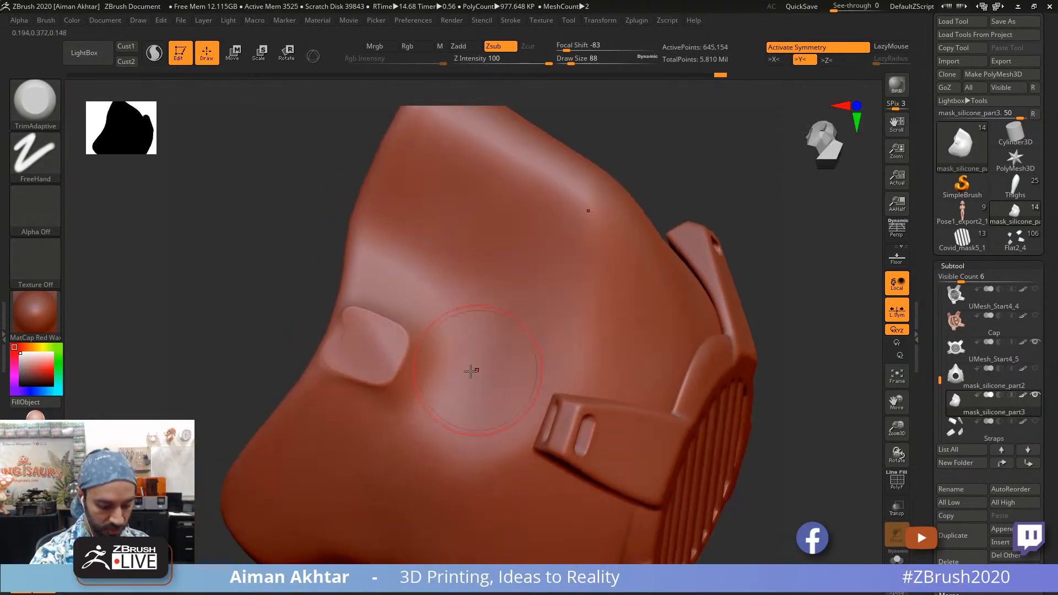
# Step: Polish the flattened patch left by the rear strap loop with hPolish, at Draw Size 43 and then 104
pyautogui.press('b')
pyautogui.press('h')
pyautogui.press('p')
pyautogui.press('s')
pyautogui.moveTo(437, 343)
pyautogui.mouseDown()
pyautogui.moveTo(400, 345)
pyautogui.moveTo(394, 380)
pyautogui.moveTo(380, 381)
pyautogui.moveTo(352, 358)
pyautogui.moveTo(401, 336)
pyautogui.moveTo(348, 303)
pyautogui.mouseUp()
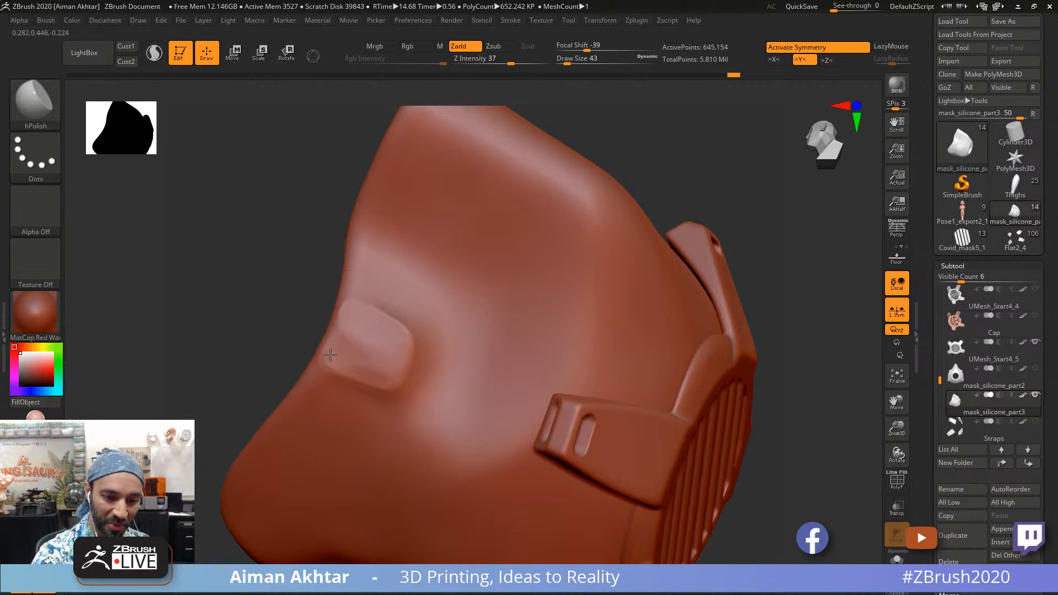
pyautogui.moveTo(410, 323)
pyautogui.mouseDown()
pyautogui.moveTo(392, 391)
pyautogui.moveTo(379, 372)
pyautogui.moveTo(391, 345)
pyautogui.moveTo(347, 380)
pyautogui.mouseUp()
pyautogui.press('s')
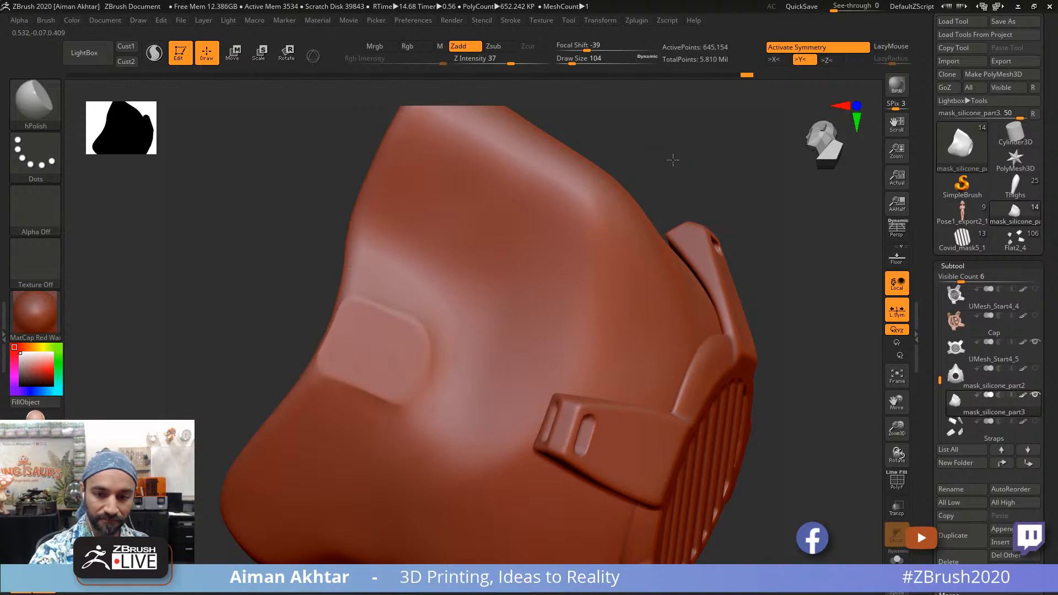
# Step: Thicken the mask's lower rim from the inside with the Inflat brush at Draw Size 101
pyautogui.press('f')
pyautogui.moveTo(673, 158)
pyautogui.mouseDown()
pyautogui.moveTo(704, 273)
pyautogui.moveTo(751, 283)
pyautogui.moveTo(746, 270)
pyautogui.moveTo(640, 290)
pyautogui.moveTo(628, 338)
pyautogui.moveTo(611, 347)
pyautogui.moveTo(643, 258)
pyautogui.moveTo(668, 283)
pyautogui.moveTo(649, 288)
pyautogui.mouseUp()
pyautogui.press('b')
pyautogui.press('i')
pyautogui.press('n')
pyautogui.press('s')
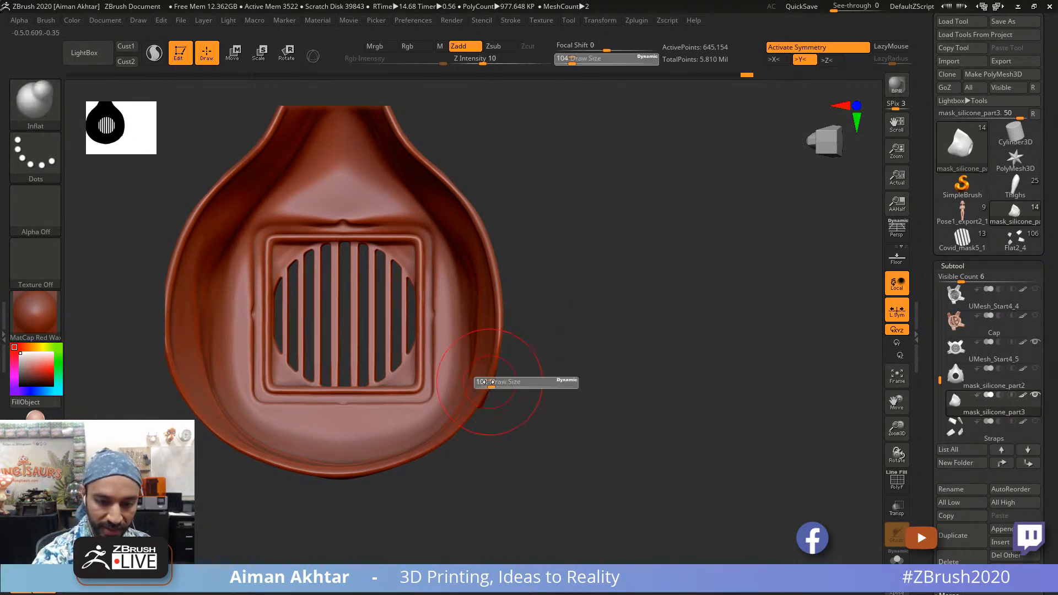
pyautogui.moveTo(491, 385); pyautogui.dragTo(477, 400)
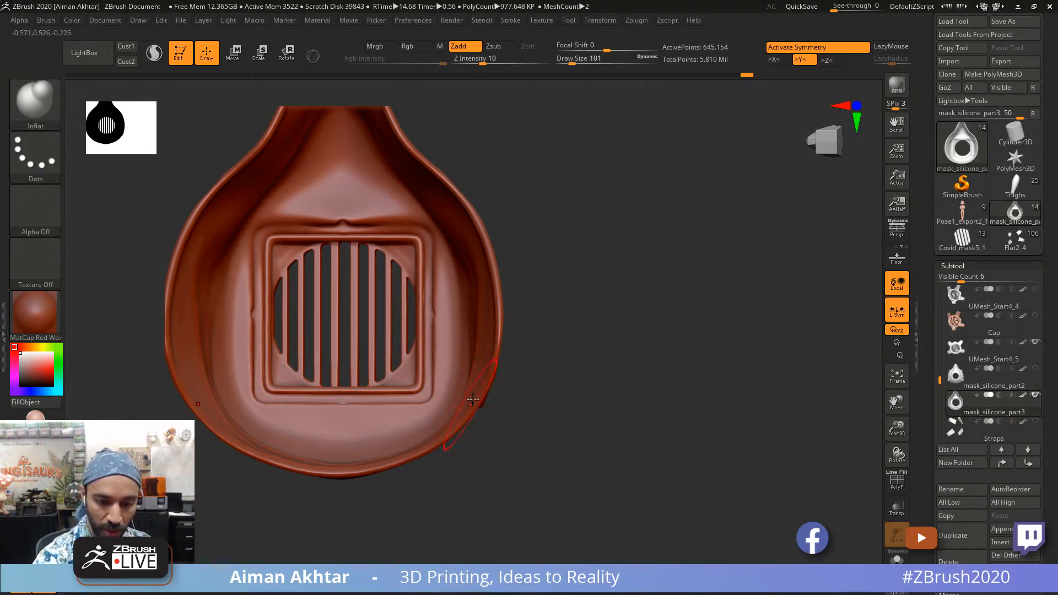
pyautogui.moveTo(361, 480); pyautogui.dragTo(421, 452)
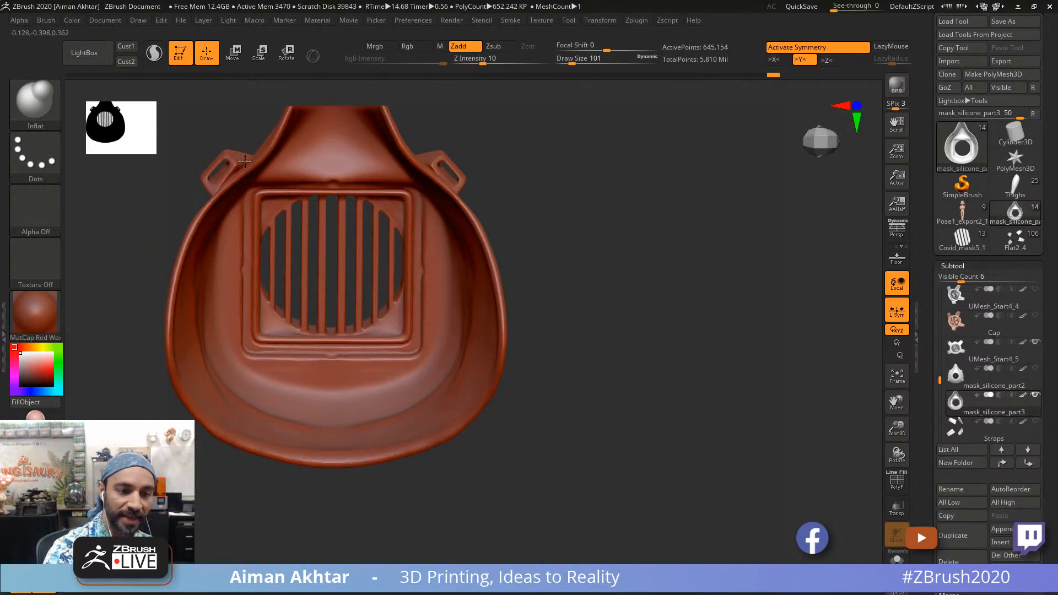
# Step: Inflate the inner side walls and rim toward the nose area of the mask
pyautogui.moveTo(539, 184); pyautogui.dragTo(415, 283)
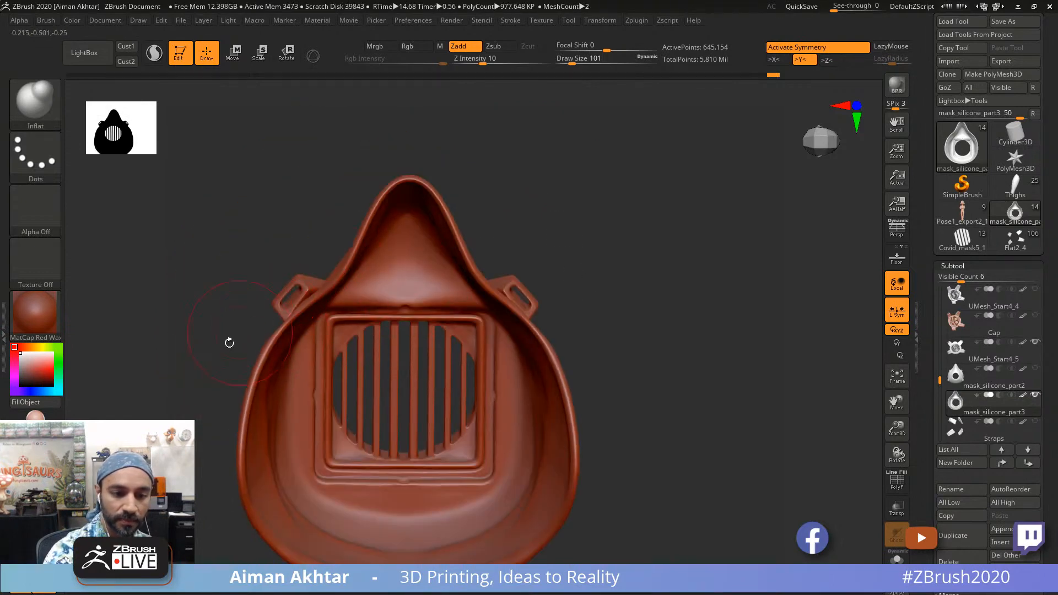
pyautogui.moveTo(229, 342); pyautogui.dragTo(308, 231)
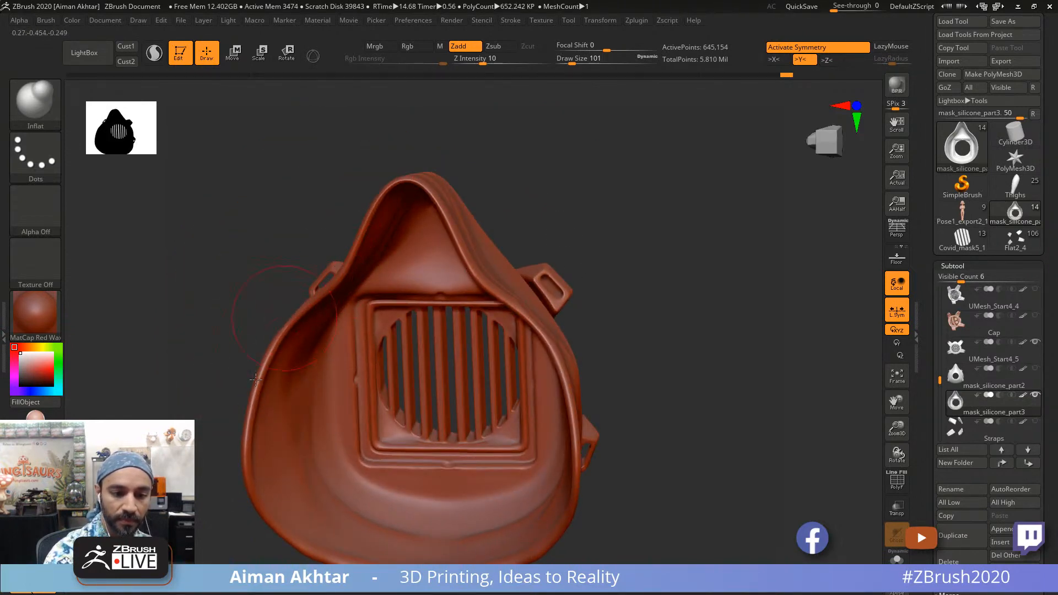
pyautogui.moveTo(255, 379); pyautogui.dragTo(321, 201)
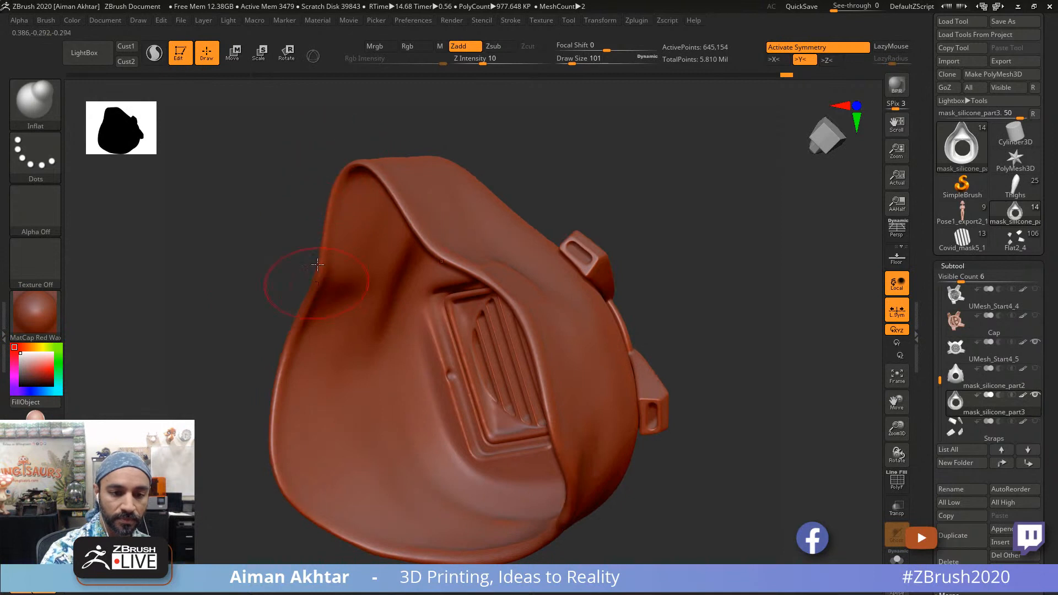
pyautogui.moveTo(293, 374); pyautogui.dragTo(443, 173)
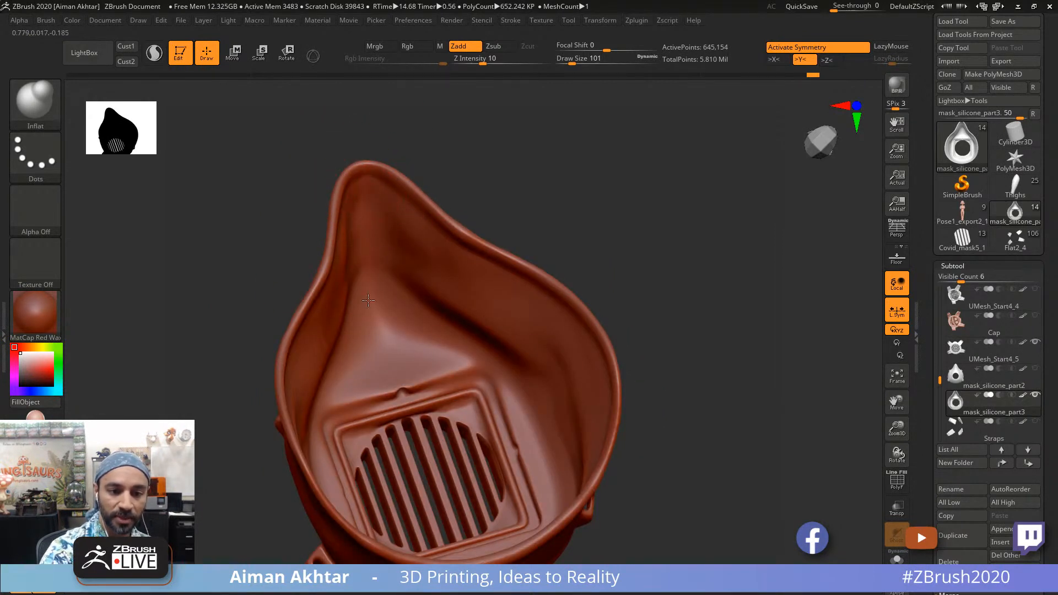
pyautogui.moveTo(427, 142); pyautogui.dragTo(359, 211)
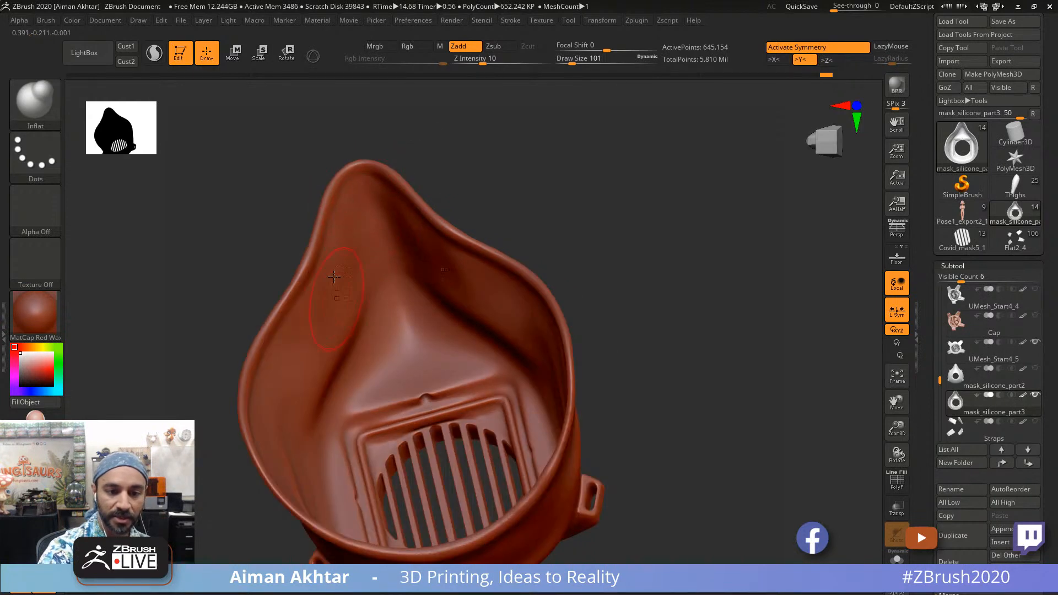
pyautogui.press('shift')
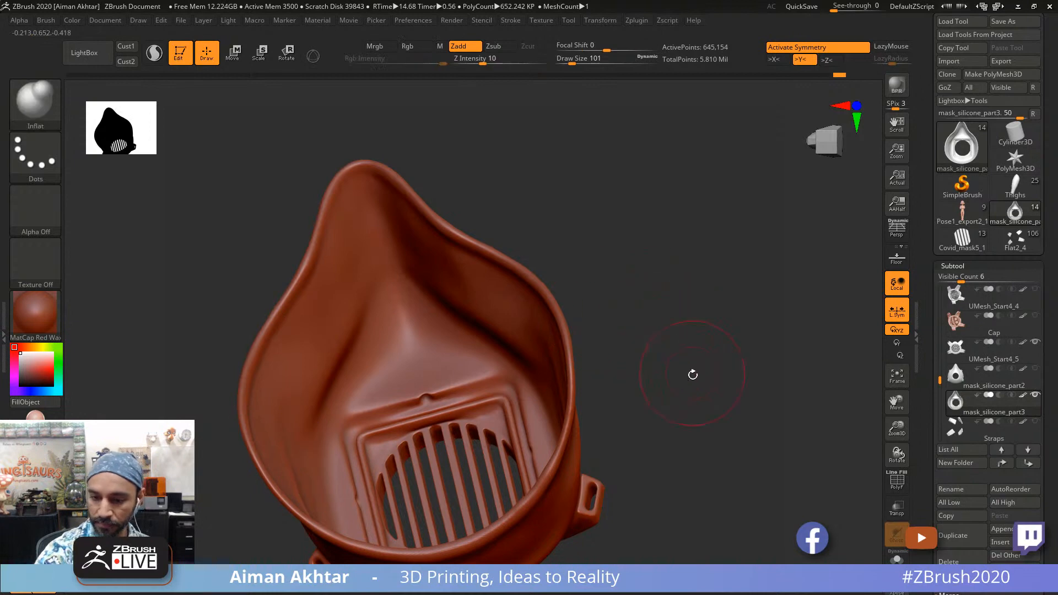
# Step: Smooth the mask's side rim and the lower inner surface along the chin
pyautogui.moveTo(692, 371)
pyautogui.mouseDown()
pyautogui.moveTo(687, 447)
pyautogui.moveTo(644, 336)
pyautogui.moveTo(629, 355)
pyautogui.mouseUp()
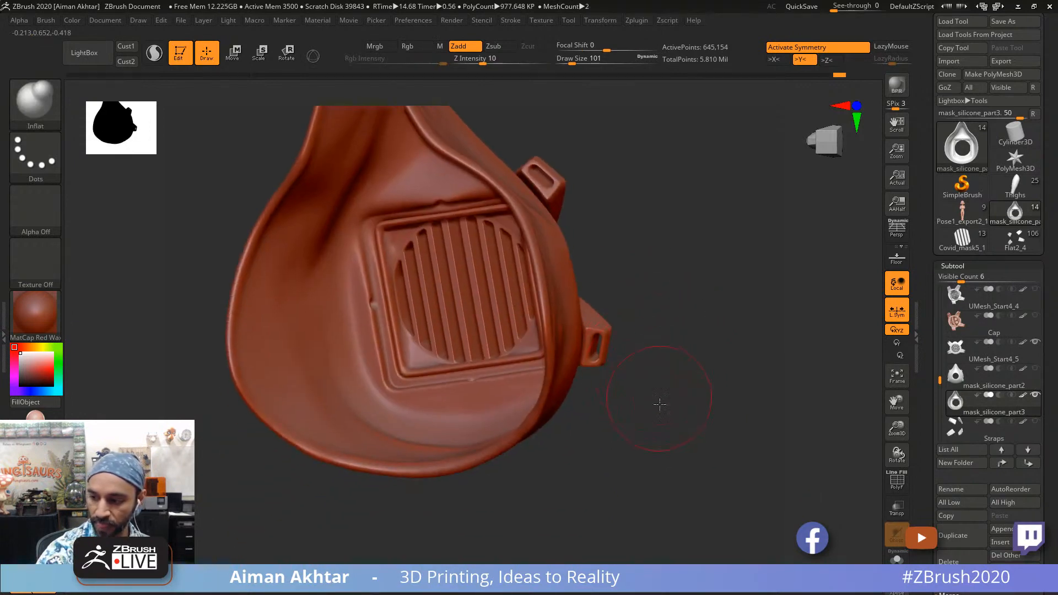
pyautogui.moveTo(659, 404); pyautogui.dragTo(460, 402)
pyautogui.press('shift')
pyautogui.keyDown('shift'); pyautogui.moveTo(256, 254); pyautogui.dragTo(256, 390); pyautogui.keyUp('shift')
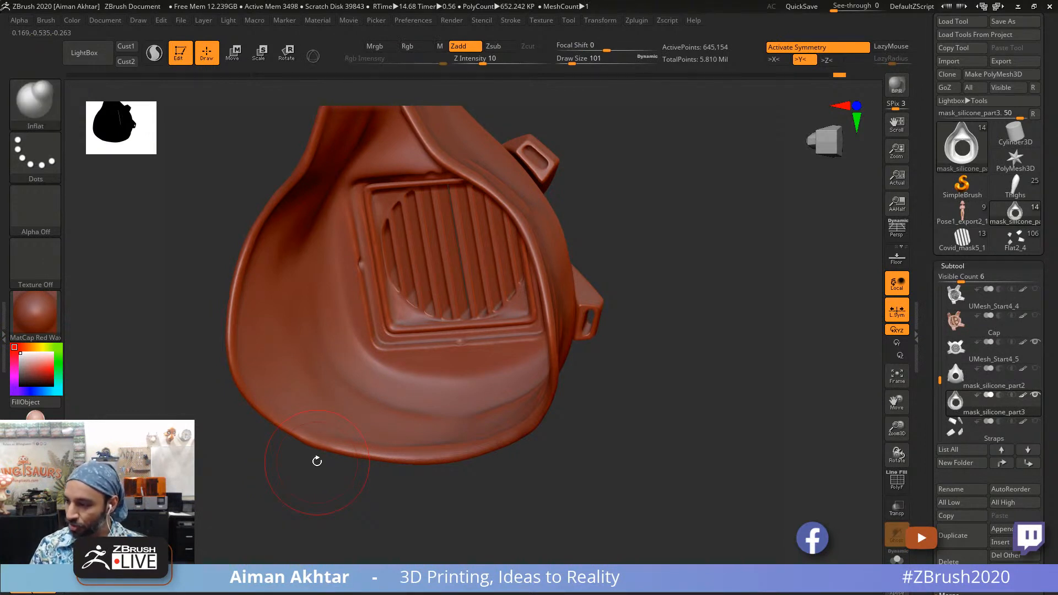
pyautogui.moveTo(238, 336)
pyautogui.keyDown('shift'); pyautogui.mouseDown()
pyautogui.moveTo(251, 389)
pyautogui.moveTo(303, 433)
pyautogui.mouseUp(); pyautogui.keyUp('shift')
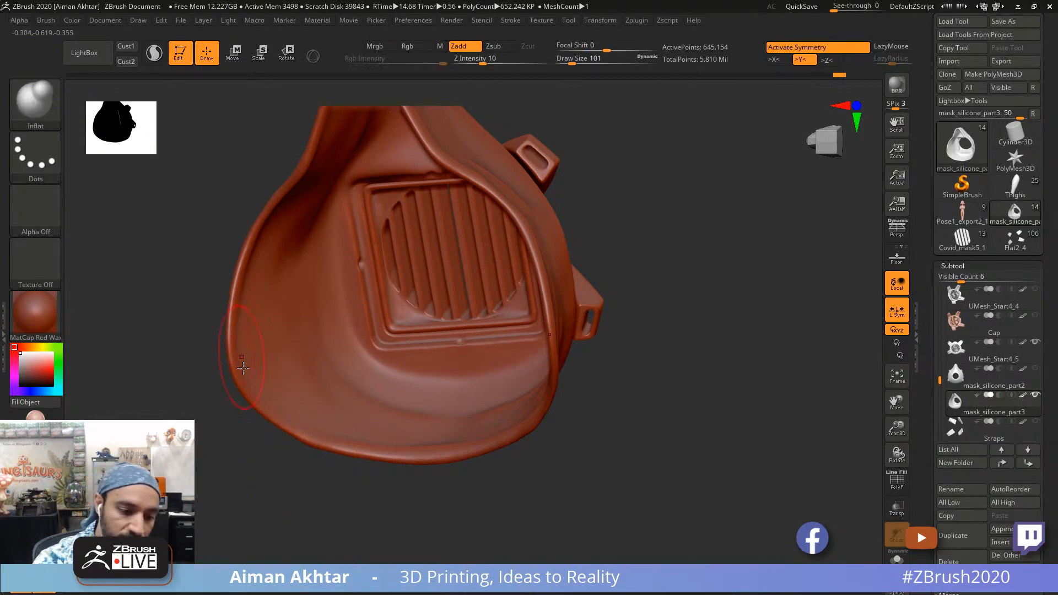
pyautogui.keyDown('shift'); pyautogui.moveTo(488, 502); pyautogui.dragTo(514, 427); pyautogui.keyUp('shift')
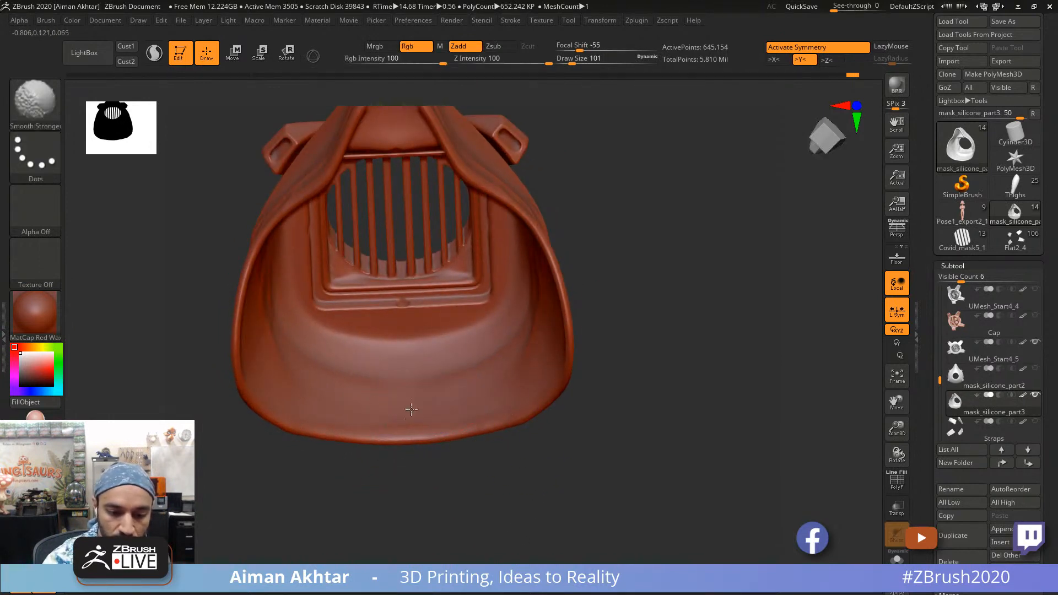
pyautogui.keyDown('shift'); pyautogui.moveTo(410, 409); pyautogui.dragTo(393, 405); pyautogui.keyUp('shift')
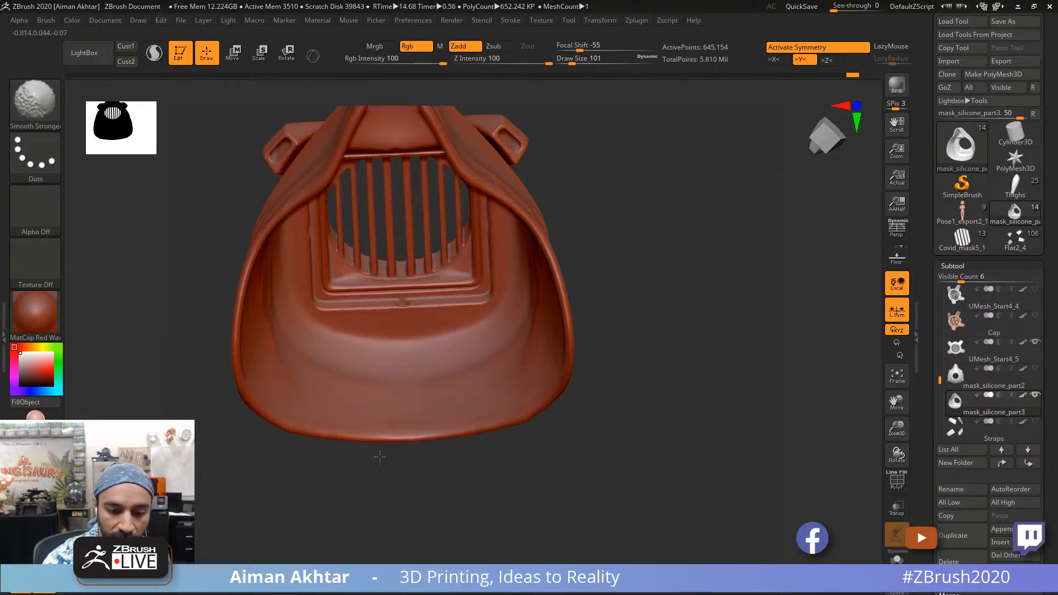
# Step: Adjust the side silhouette of the mask's lower part with the Move brush at Draw Size 181
pyautogui.moveTo(498, 481)
pyautogui.mouseDown()
pyautogui.moveTo(596, 328)
pyautogui.moveTo(457, 417)
pyautogui.mouseUp()
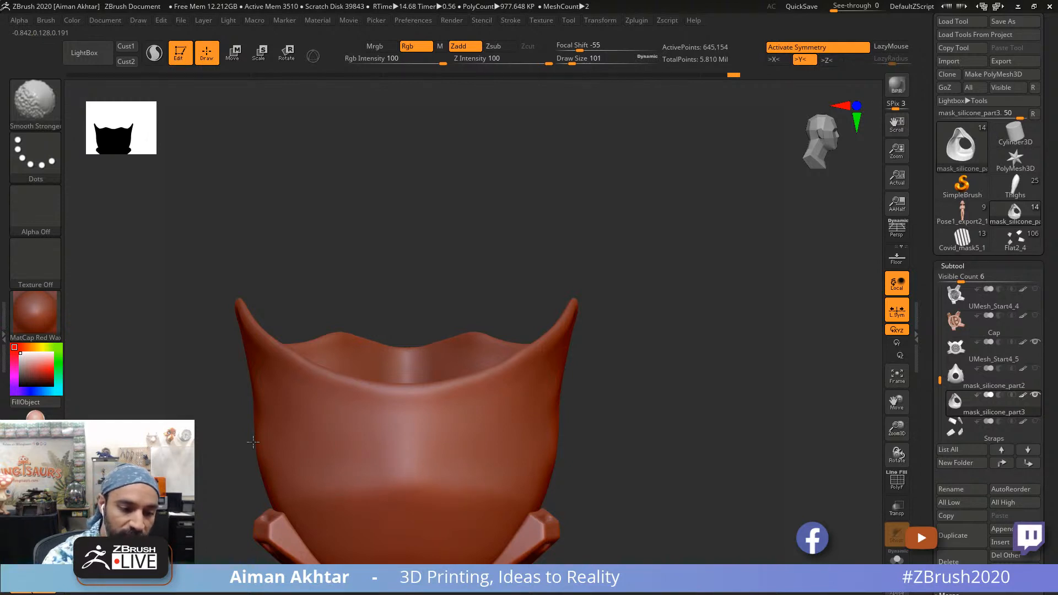
pyautogui.press('b')
pyautogui.press('m')
pyautogui.press('v')
pyautogui.press('s')
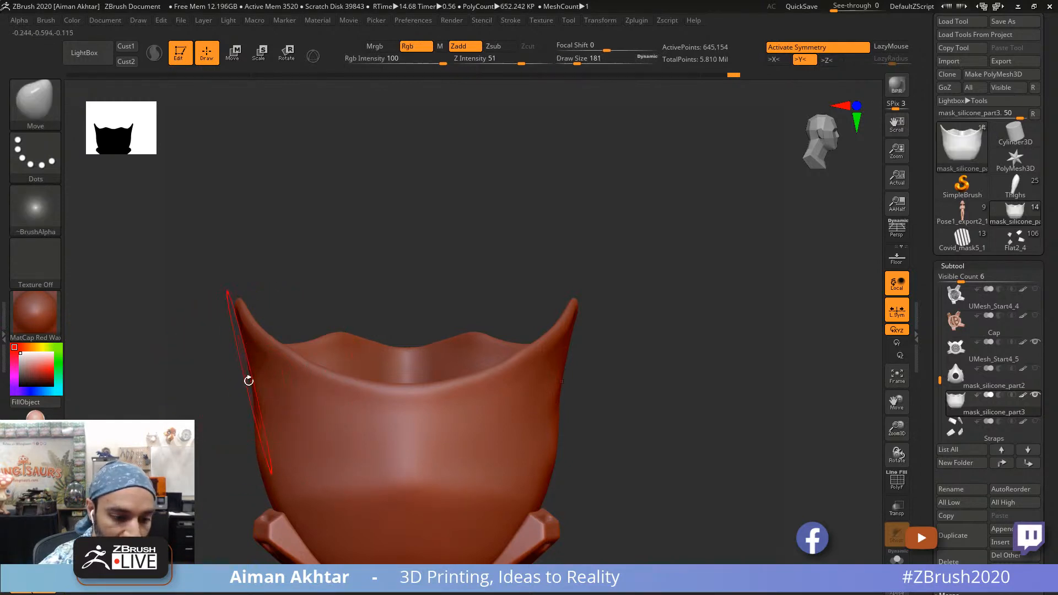
pyautogui.moveTo(247, 380); pyautogui.dragTo(248, 386)
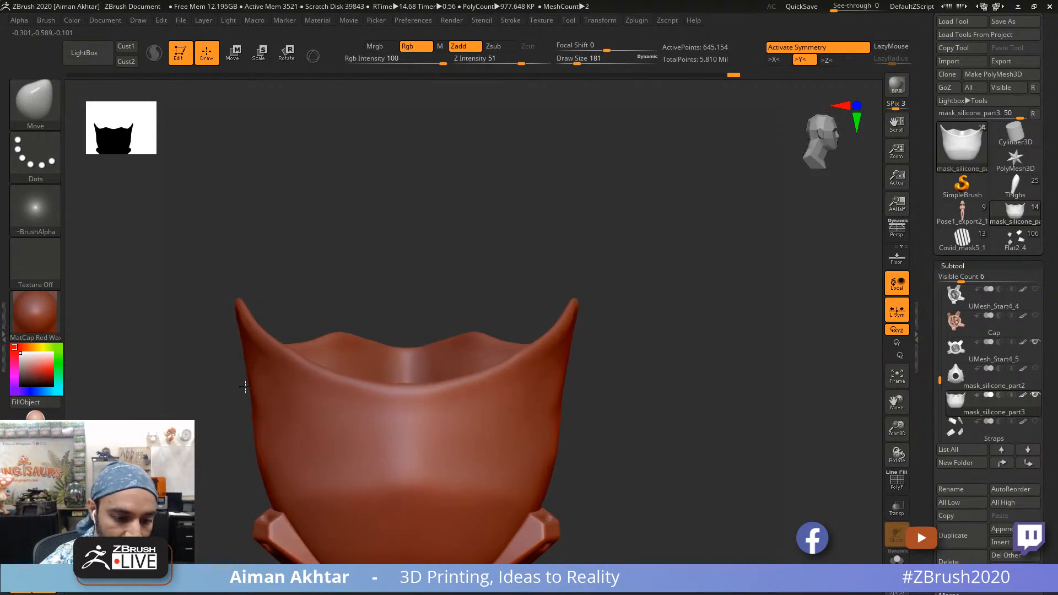
# Step: Refine the bulge of the mask's side profile with the Move brush, ending at Draw Size 150
pyautogui.press('s')
pyautogui.click(247, 395)
pyautogui.press('s')
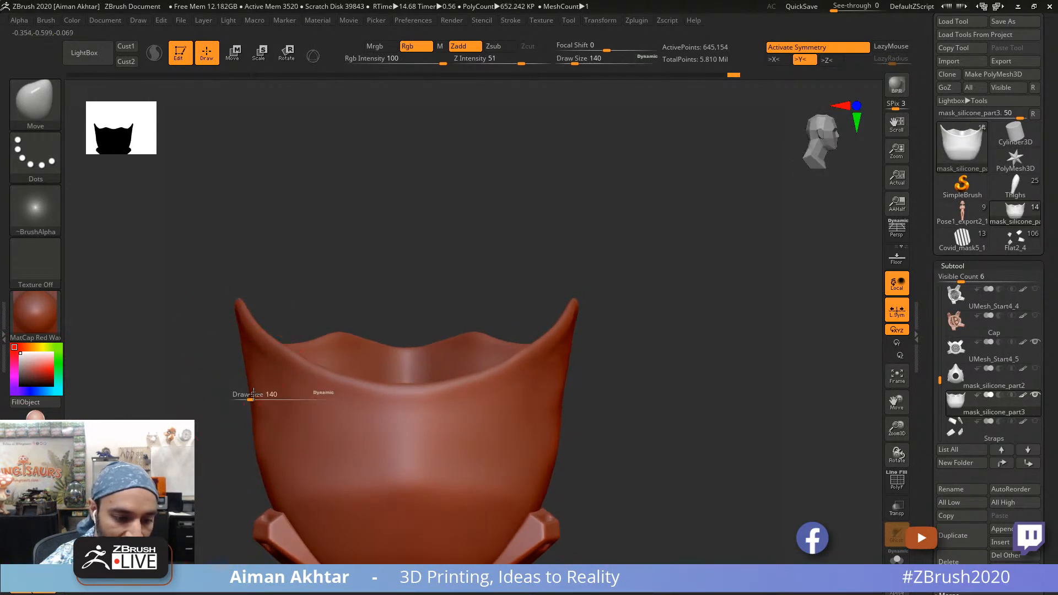
pyautogui.click(250, 392)
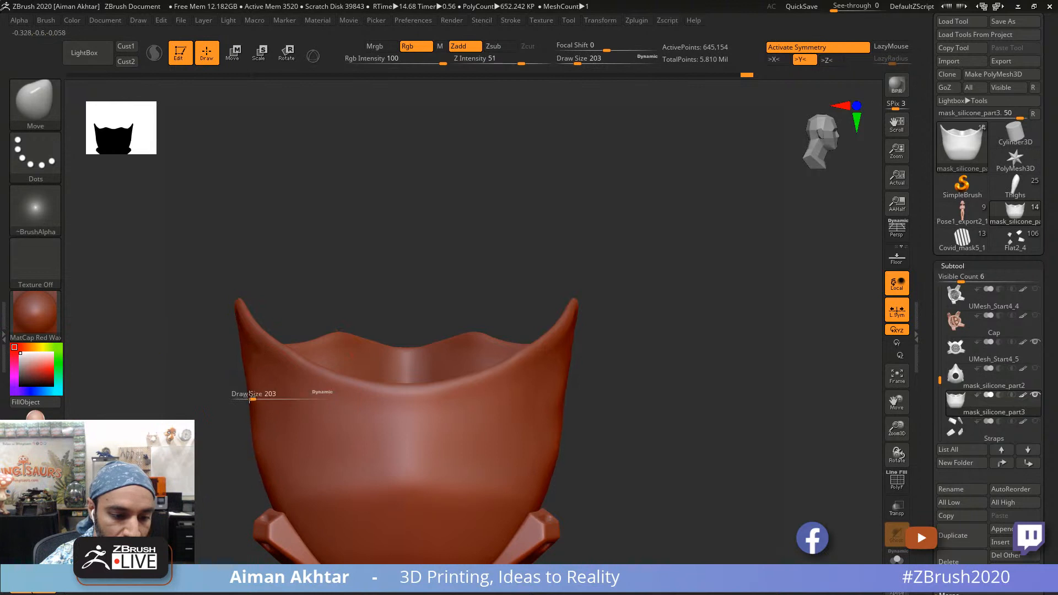
pyautogui.click(250, 395)
pyautogui.press('s')
pyautogui.click(250, 398)
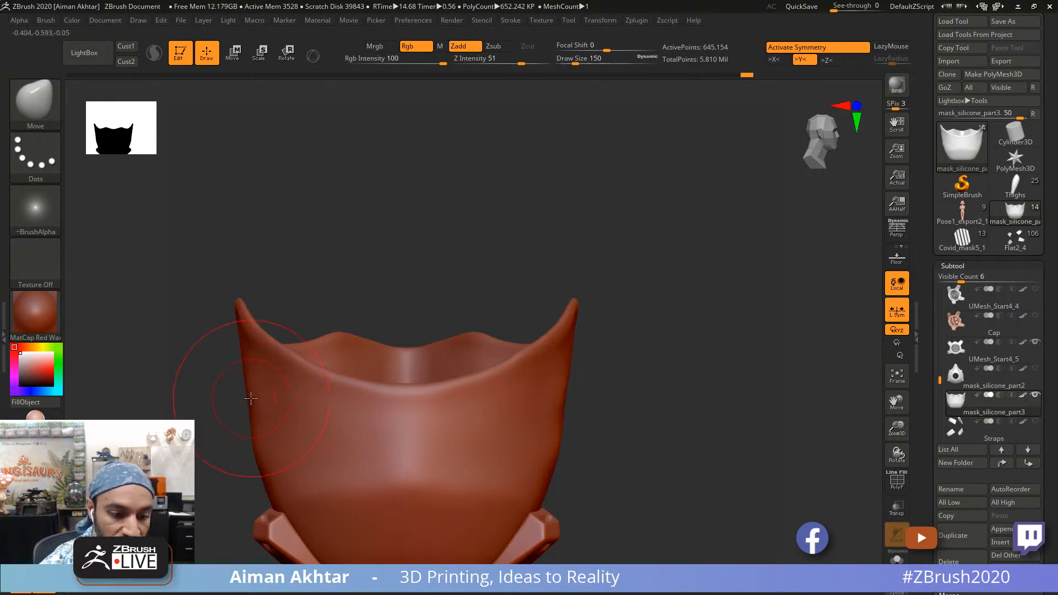
# Step: Smooth the outer side surface of the silicone mask with the Smooth Stronger brush at Draw Size 150
pyautogui.press('shift')
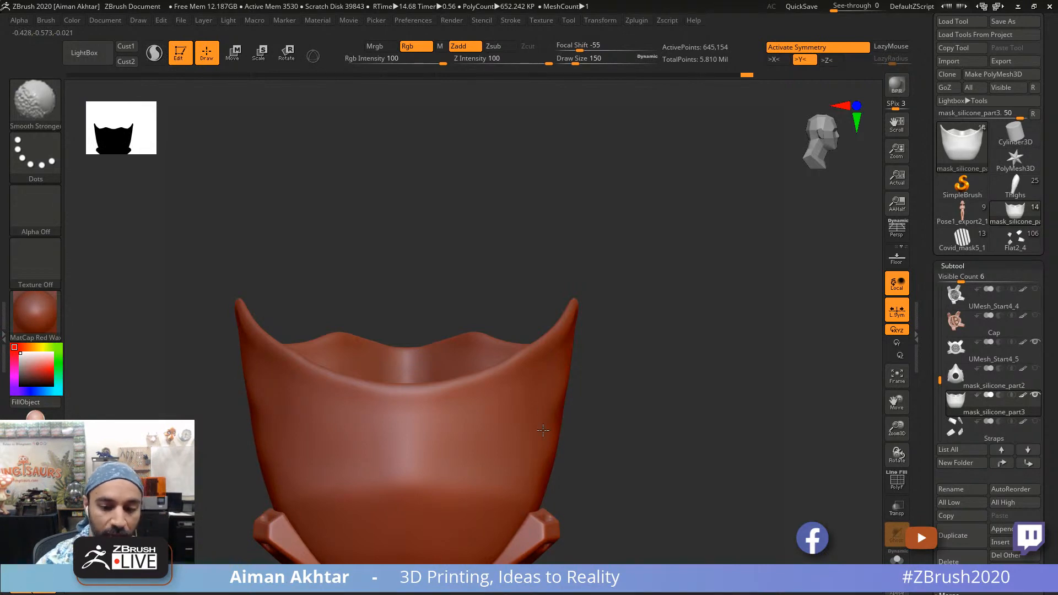
pyautogui.moveTo(612, 332)
pyautogui.mouseDown()
pyautogui.moveTo(632, 515)
pyautogui.moveTo(636, 458)
pyautogui.moveTo(579, 480)
pyautogui.moveTo(679, 453)
pyautogui.moveTo(663, 458)
pyautogui.moveTo(365, 332)
pyautogui.mouseUp()
pyautogui.press('shift')
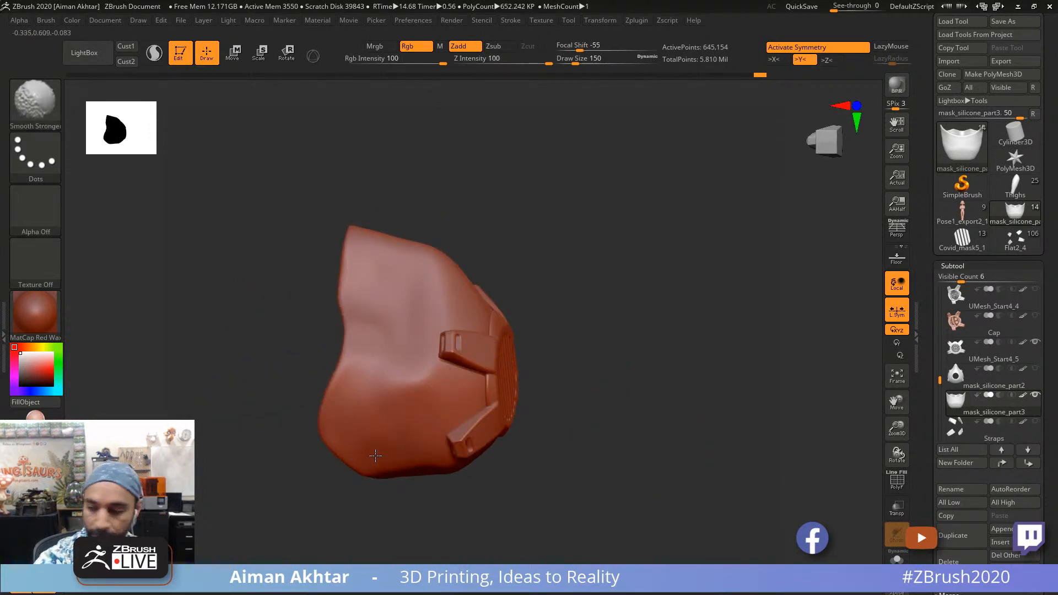
pyautogui.moveTo(479, 503)
pyautogui.mouseDown()
pyautogui.moveTo(524, 539)
pyautogui.moveTo(512, 539)
pyautogui.moveTo(510, 503)
pyautogui.moveTo(523, 503)
pyautogui.moveTo(502, 456)
pyautogui.mouseUp()
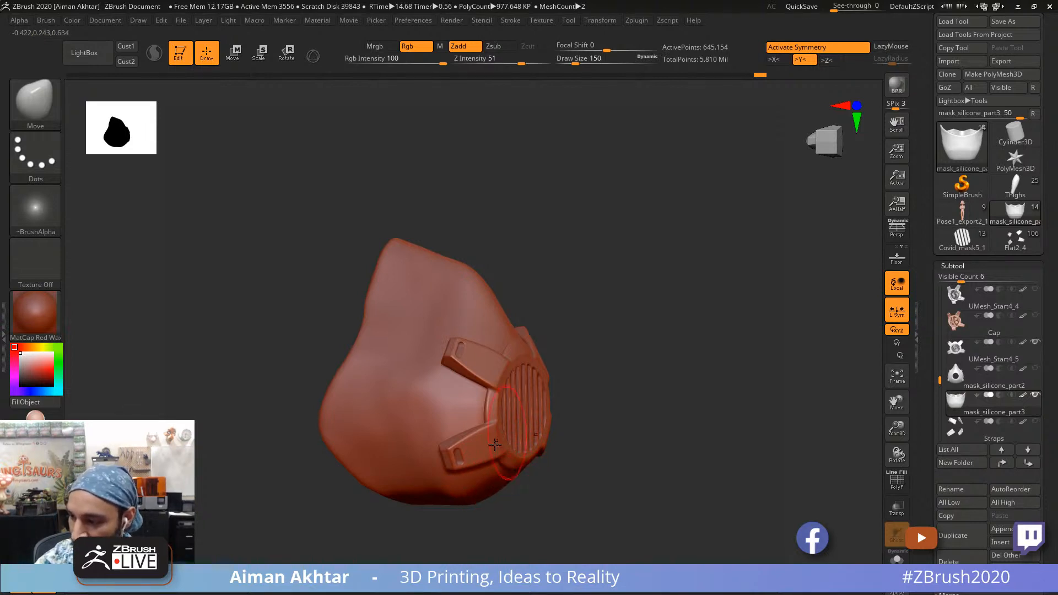
pyautogui.press('shift')
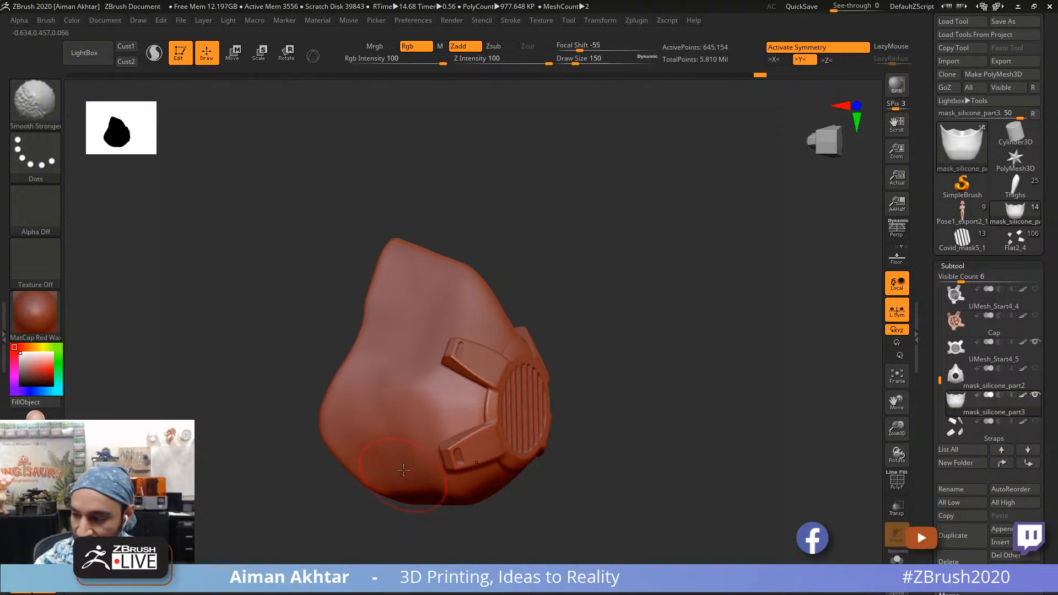
pyautogui.keyDown('shift'); pyautogui.moveTo(422, 389); pyautogui.dragTo(420, 414); pyautogui.keyUp('shift')
pyautogui.keyDown('shift'); pyautogui.moveTo(383, 285); pyautogui.dragTo(419, 349); pyautogui.keyUp('shift')
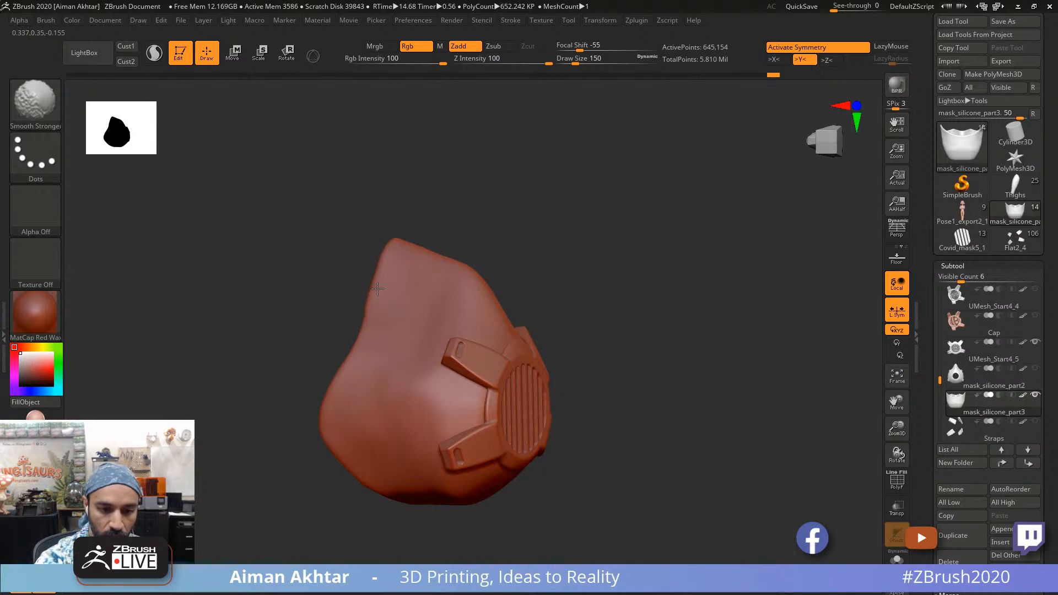
pyautogui.keyDown('alt'); pyautogui.moveTo(573, 499); pyautogui.dragTo(523, 542); pyautogui.keyUp('alt')
pyautogui.moveTo(629, 499)
pyautogui.mouseDown()
pyautogui.moveTo(613, 496)
pyautogui.moveTo(794, 501)
pyautogui.moveTo(858, 490)
pyautogui.moveTo(827, 470)
pyautogui.mouseUp()
pyautogui.keyDown('alt'); pyautogui.moveTo(646, 484); pyautogui.dragTo(947, 479); pyautogui.keyUp('alt')
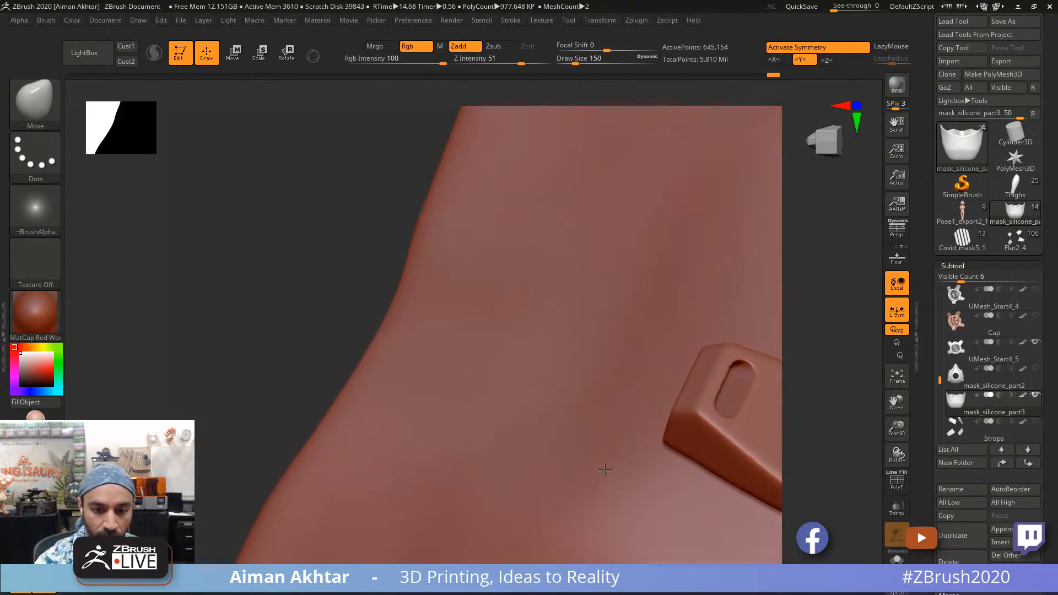
# Step: Make a temporary duplicate of the mask_silicone_part3 subtool, view it on its own, and delete it
pyautogui.press('f')
pyautogui.moveTo(607, 489); pyautogui.dragTo(641, 463)
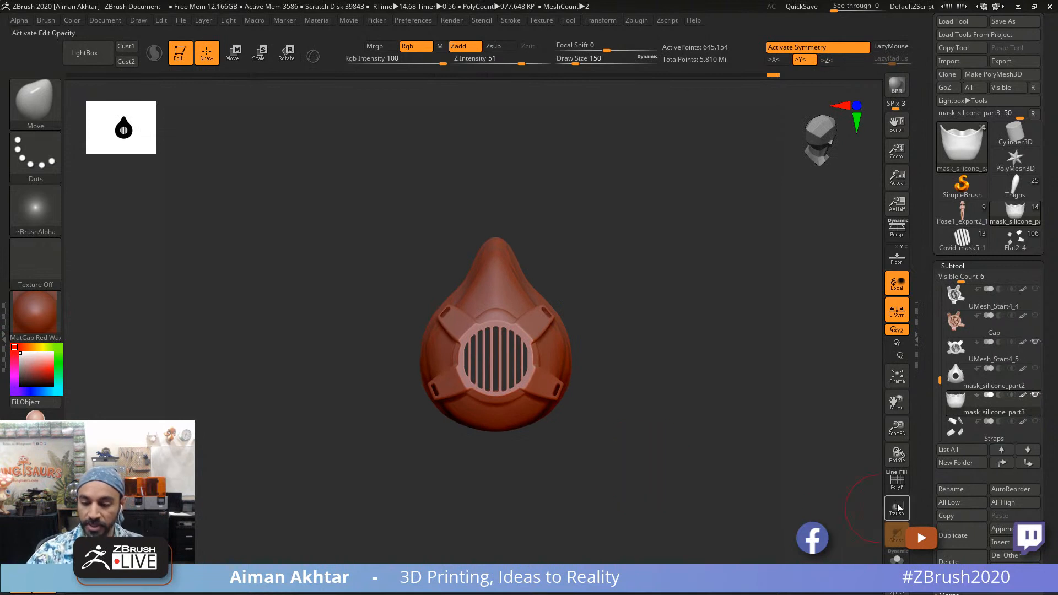
pyautogui.click(953, 535)
pyautogui.click(1027, 450)
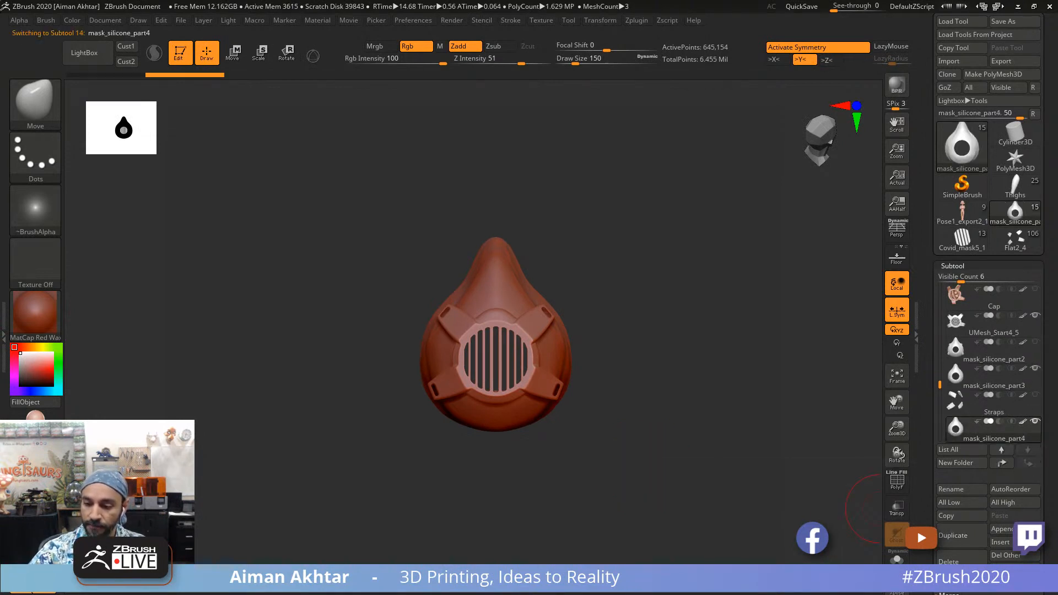
pyautogui.click(1035, 368)
pyautogui.click(1035, 315)
pyautogui.moveTo(633, 471)
pyautogui.mouseDown()
pyautogui.moveTo(743, 473)
pyautogui.moveTo(627, 472)
pyautogui.moveTo(649, 496)
pyautogui.moveTo(626, 485)
pyautogui.mouseUp()
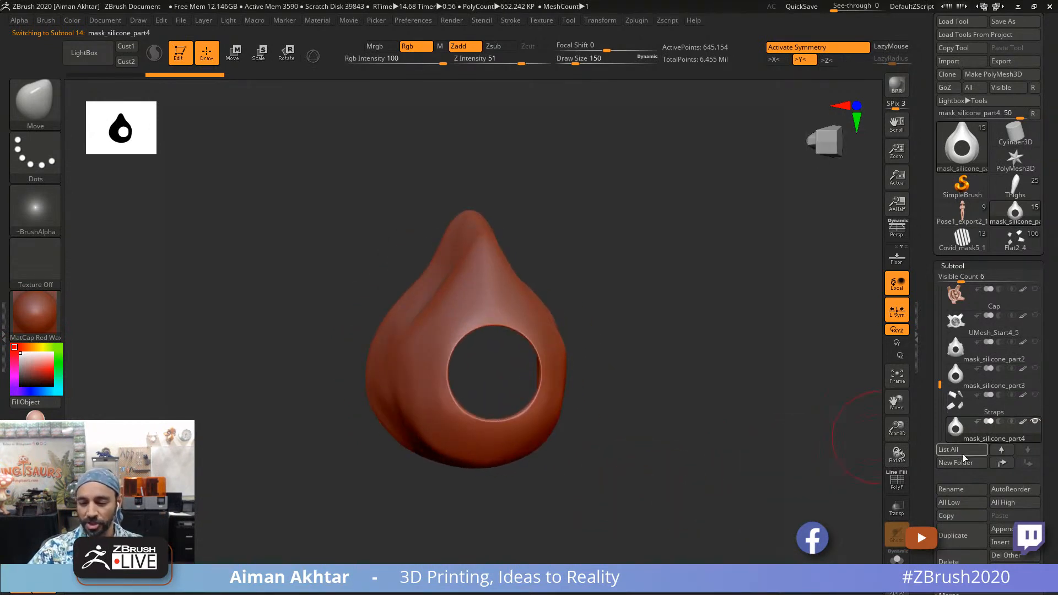
pyautogui.moveTo(683, 501); pyautogui.dragTo(889, 512)
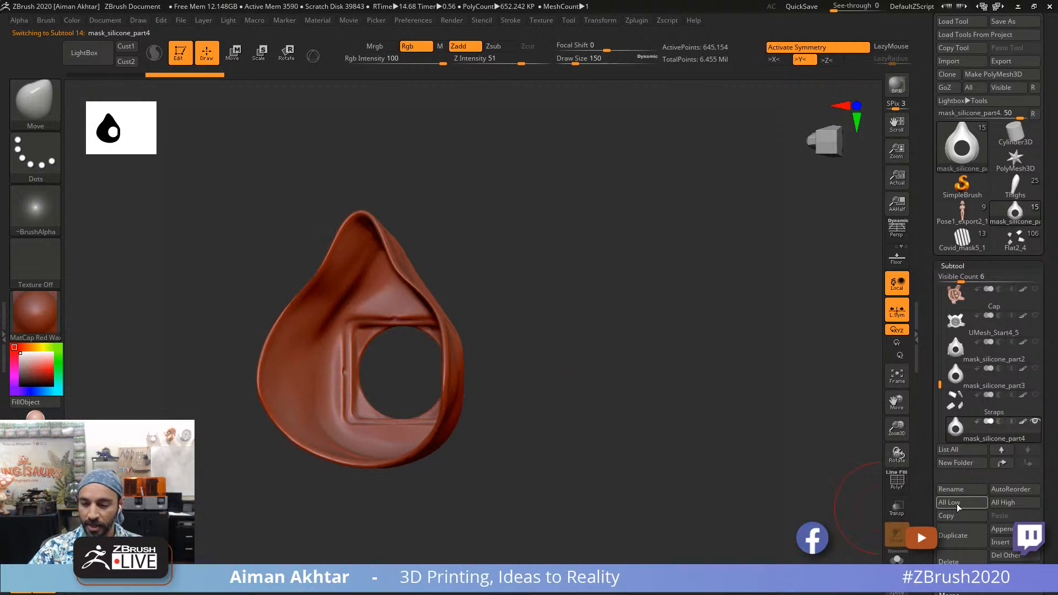
pyautogui.click(951, 562)
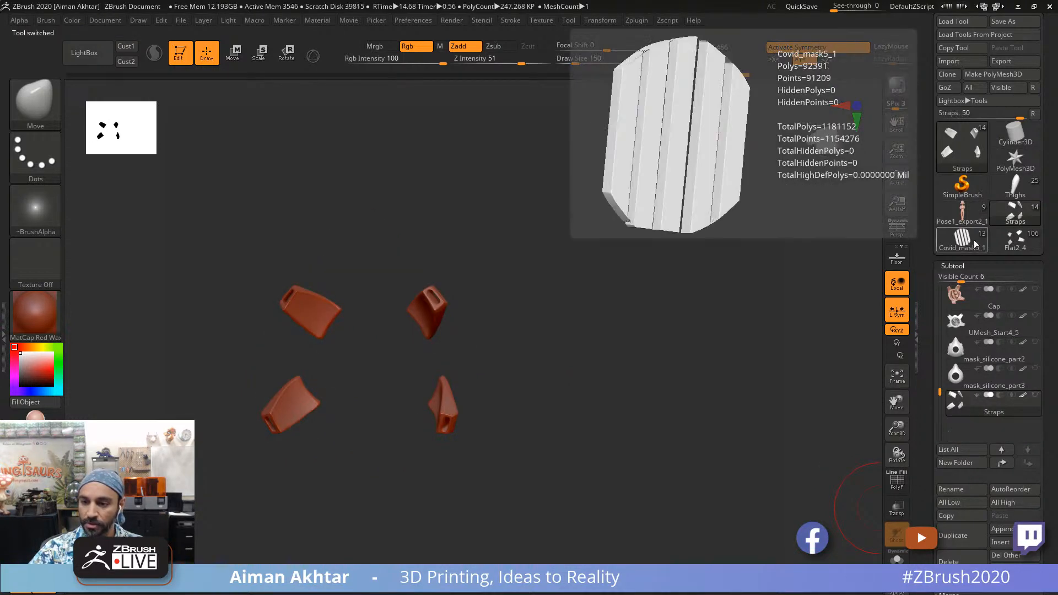
# Step: Switch to the Pose1_export2_1 figure, set Draw Size to 18 and apply the RS_Sculpy material
pyautogui.click(970, 211)
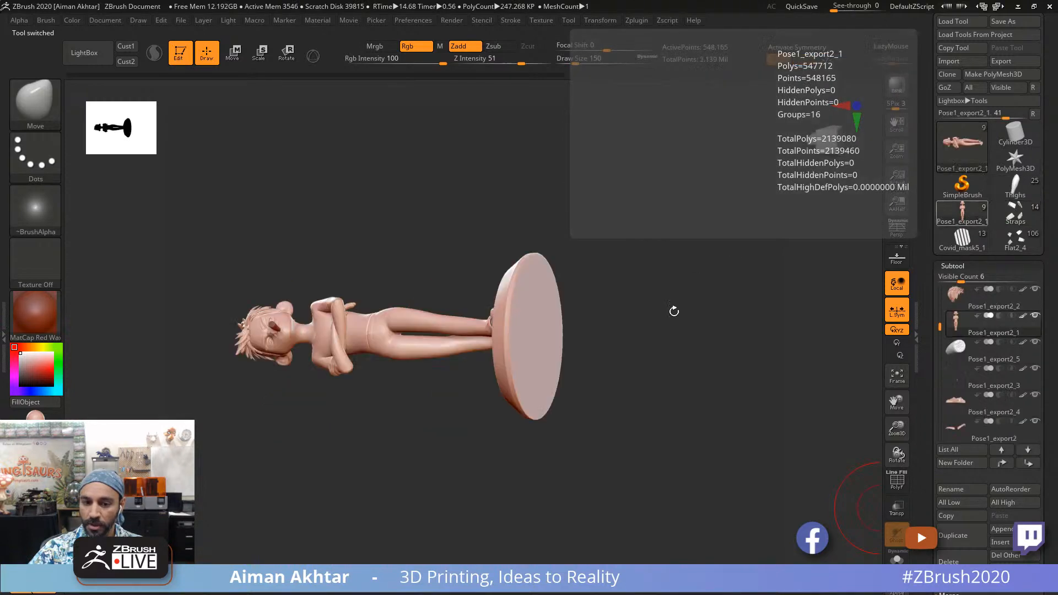
pyautogui.moveTo(631, 459)
pyautogui.mouseDown()
pyautogui.moveTo(586, 425)
pyautogui.moveTo(593, 444)
pyautogui.moveTo(635, 401)
pyautogui.moveTo(661, 445)
pyautogui.moveTo(606, 439)
pyautogui.moveTo(611, 495)
pyautogui.mouseUp()
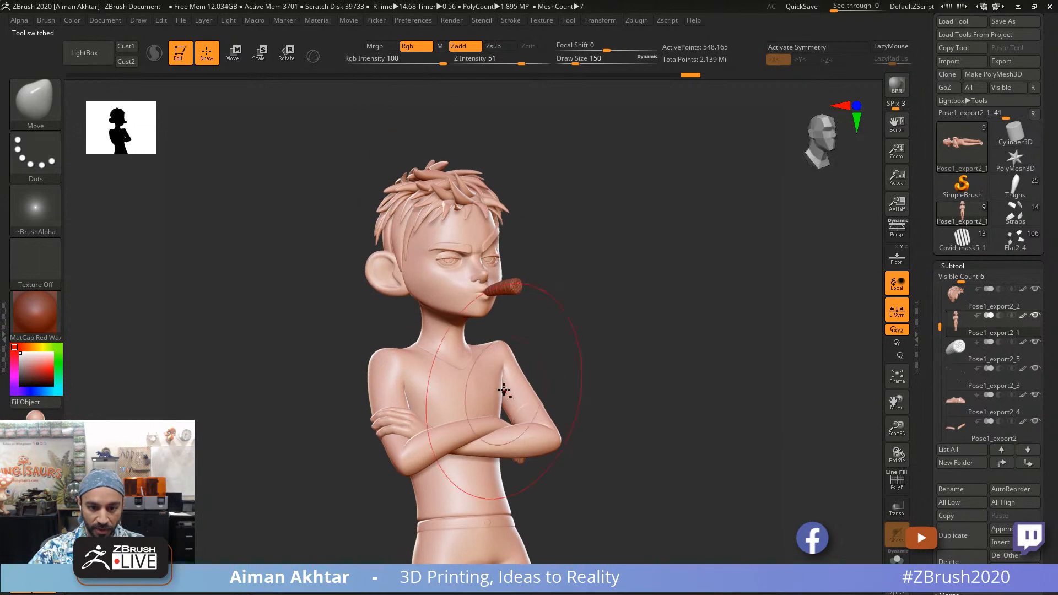
pyautogui.press('s')
pyautogui.moveTo(503, 391); pyautogui.dragTo(489, 390)
pyautogui.moveTo(598, 387)
pyautogui.mouseDown()
pyautogui.moveTo(614, 371)
pyautogui.moveTo(619, 391)
pyautogui.mouseUp()
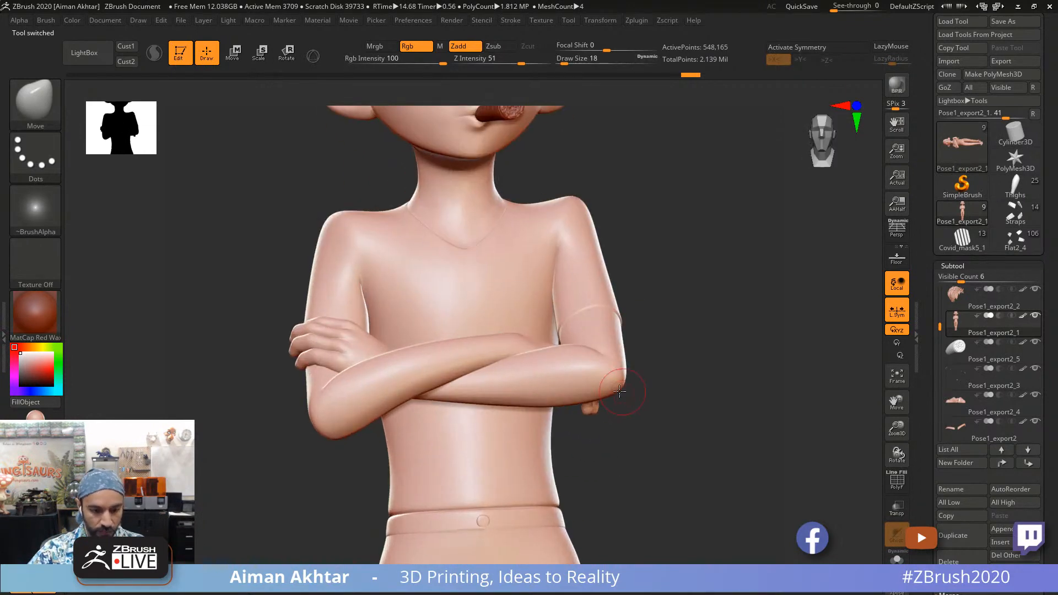
pyautogui.keyDown('alt'); pyautogui.moveTo(670, 429); pyautogui.dragTo(667, 592); pyautogui.keyUp('alt')
pyautogui.click(37, 423)
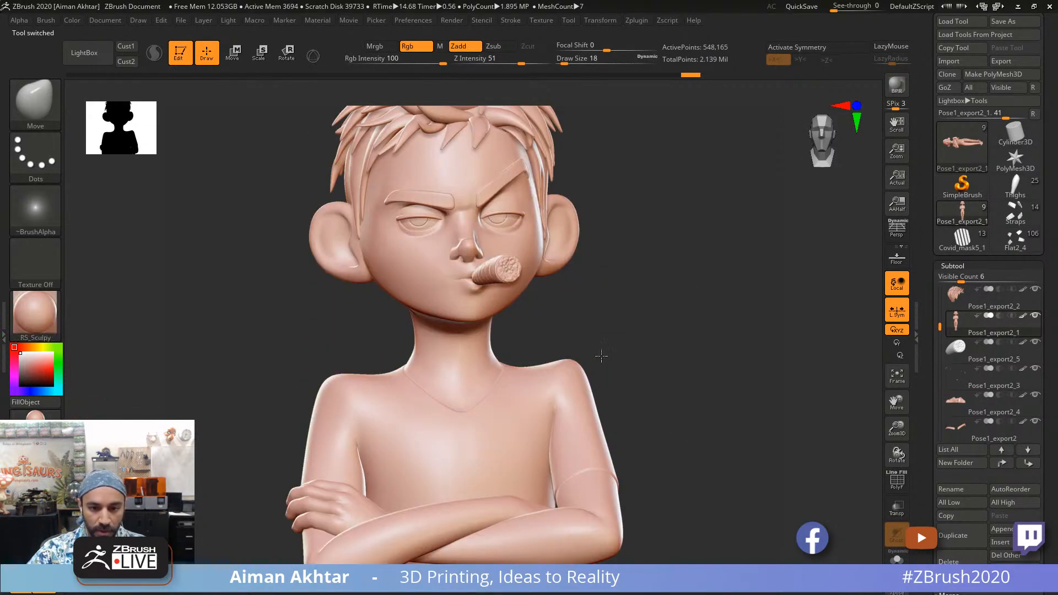
# Step: Duplicate the figure's body subtool to the end of the subtool list and show only the copy
pyautogui.keyDown('alt'); pyautogui.moveTo(600, 356); pyautogui.dragTo(604, 425); pyautogui.keyUp('alt')
pyautogui.keyDown('alt'); pyautogui.moveTo(661, 526); pyautogui.dragTo(636, 380); pyautogui.keyUp('alt')
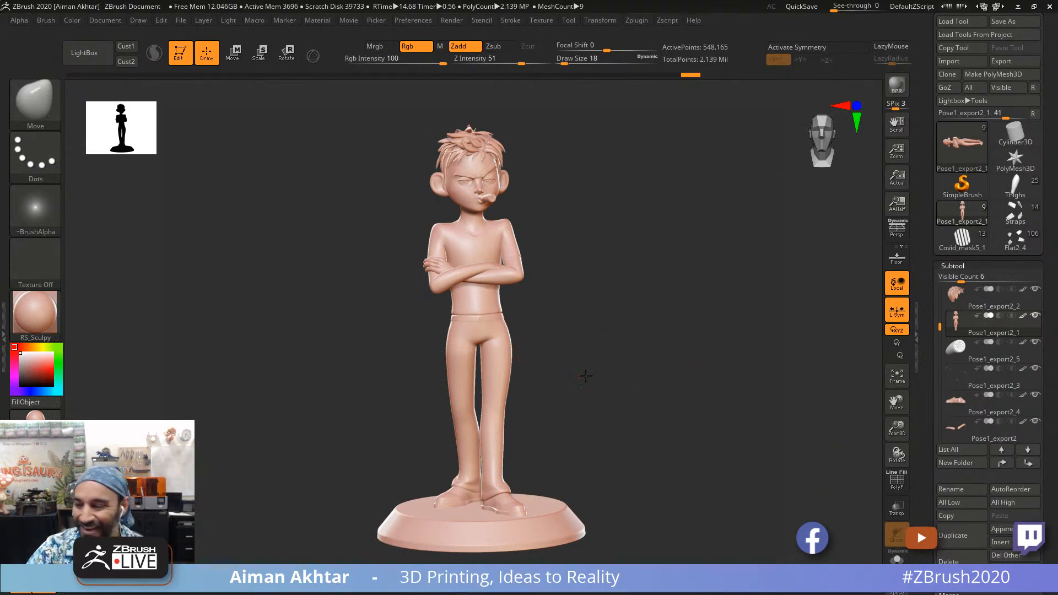
pyautogui.moveTo(586, 376); pyautogui.dragTo(538, 337)
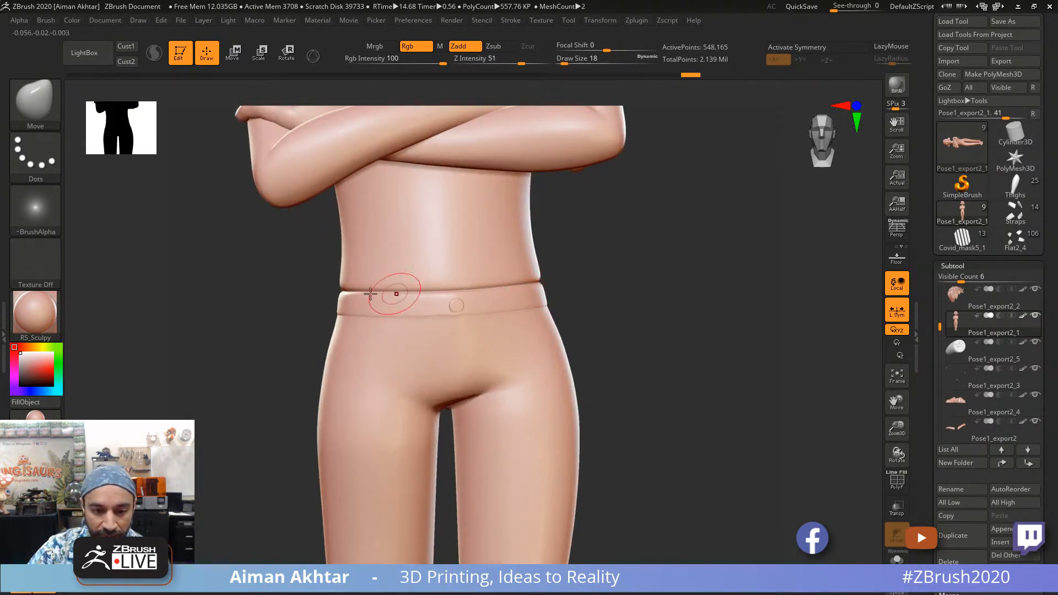
pyautogui.press('f')
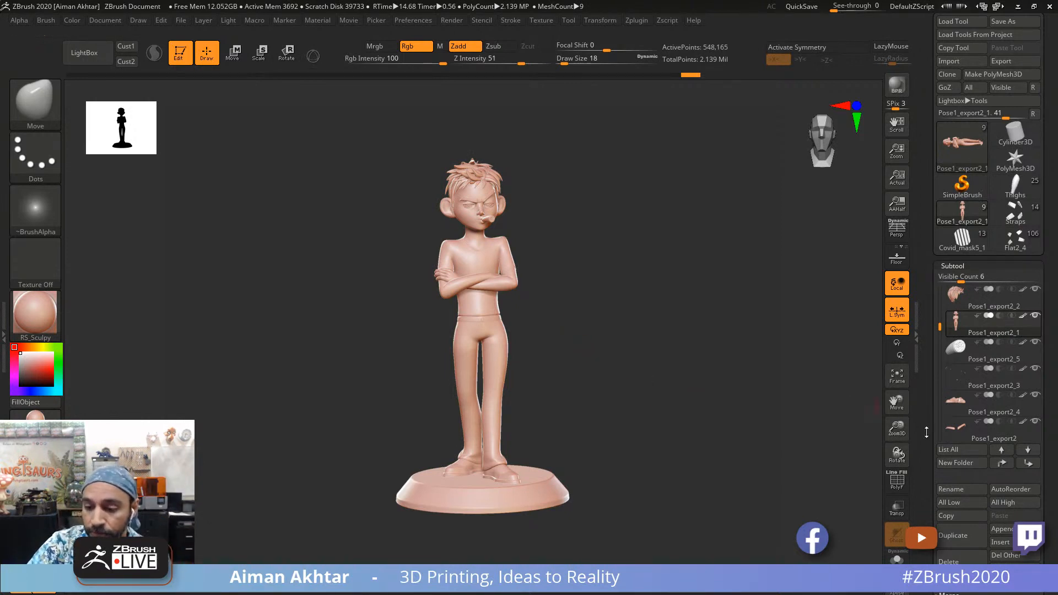
pyautogui.click(953, 535)
pyautogui.keyDown('shift'); pyautogui.click(1028, 463); pyautogui.keyUp('shift')
pyautogui.click(1033, 422)
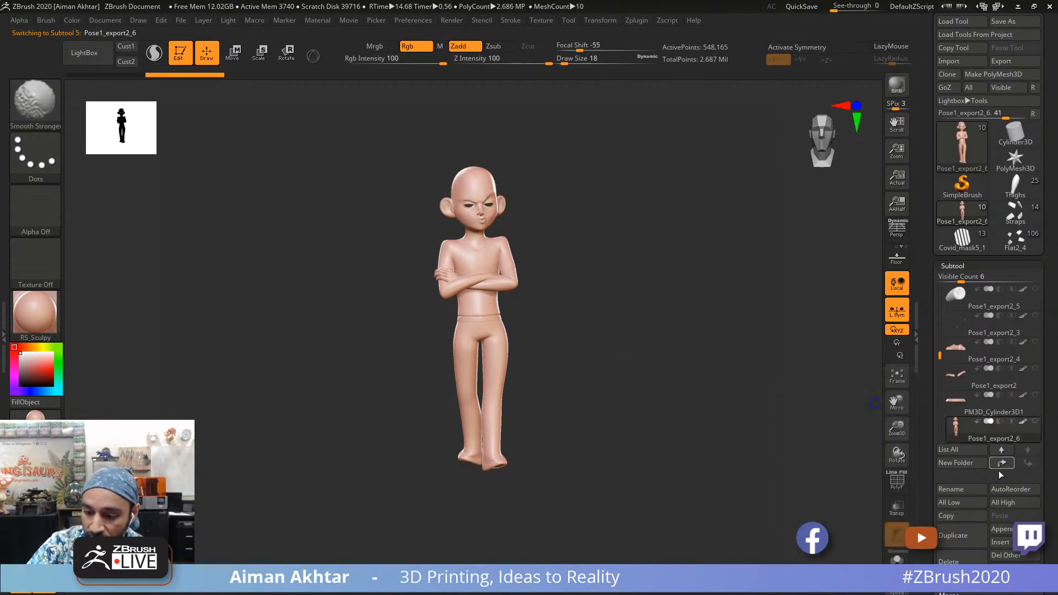
pyautogui.keyDown('alt'); pyautogui.moveTo(629, 464); pyautogui.dragTo(773, 538); pyautogui.keyUp('alt')
pyautogui.scroll(-3, 1045, 506)
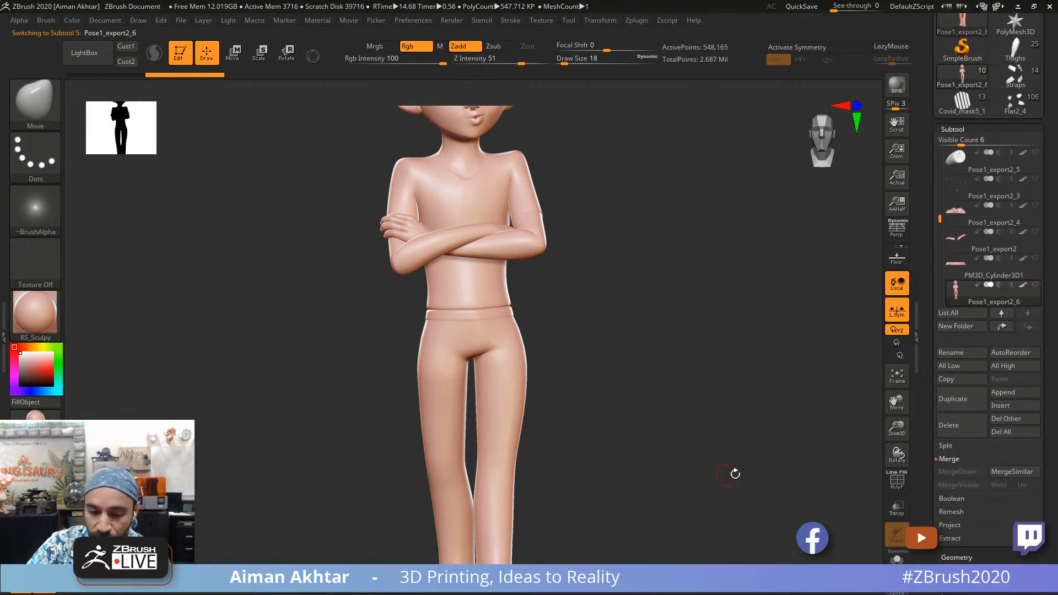
# Step: Show all subtools of the figure, merge the visible ones into a new tool, and switch to the merged figure
pyautogui.keyDown('shift'); pyautogui.click(1035, 284); pyautogui.keyUp('shift')
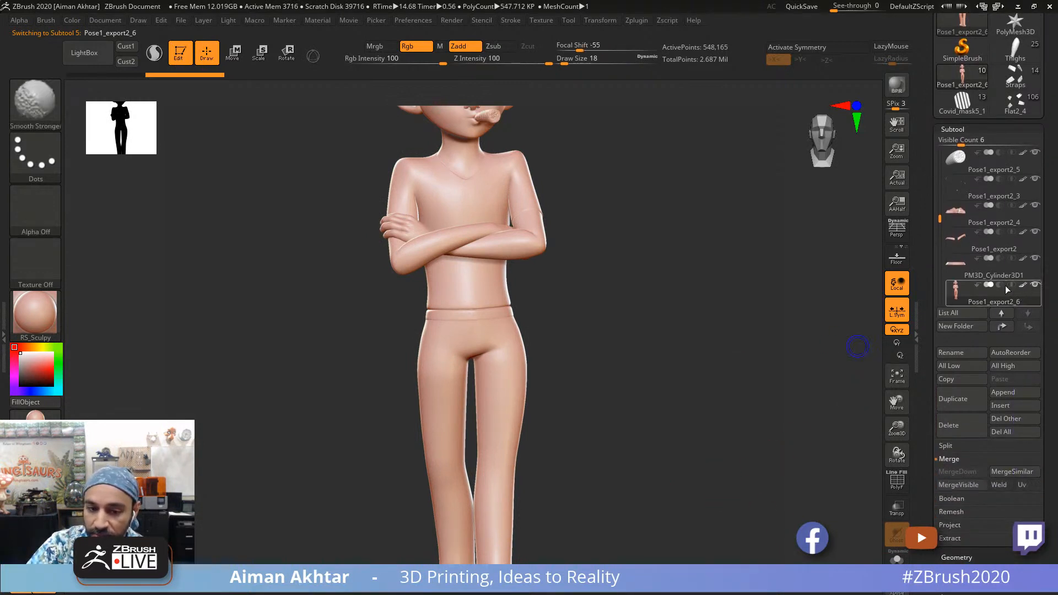
pyautogui.press('f')
pyautogui.keyDown('alt'); pyautogui.moveTo(837, 421); pyautogui.dragTo(864, 436); pyautogui.keyUp('alt')
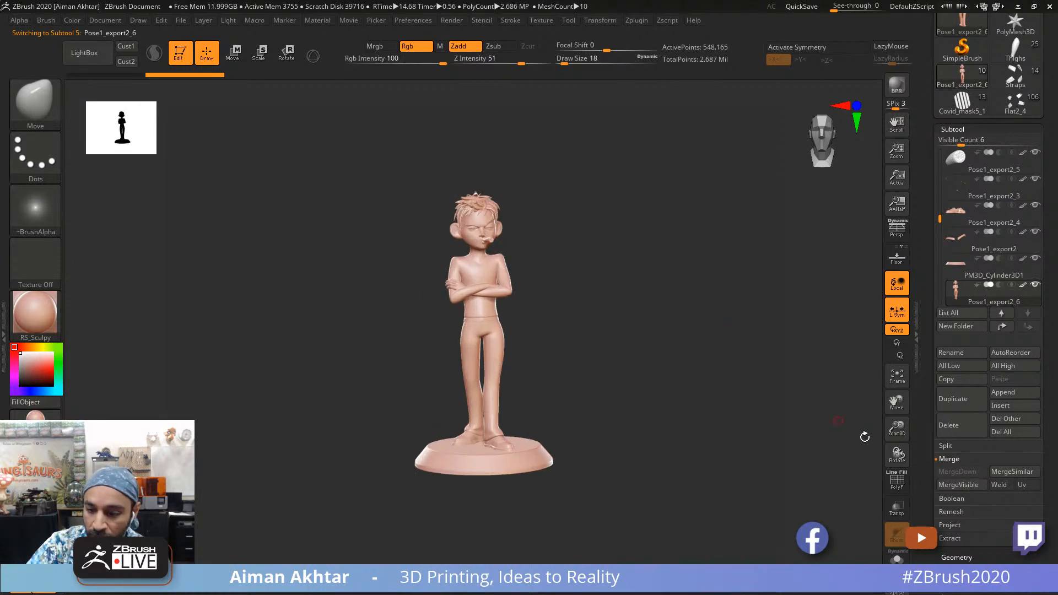
pyautogui.click(958, 485)
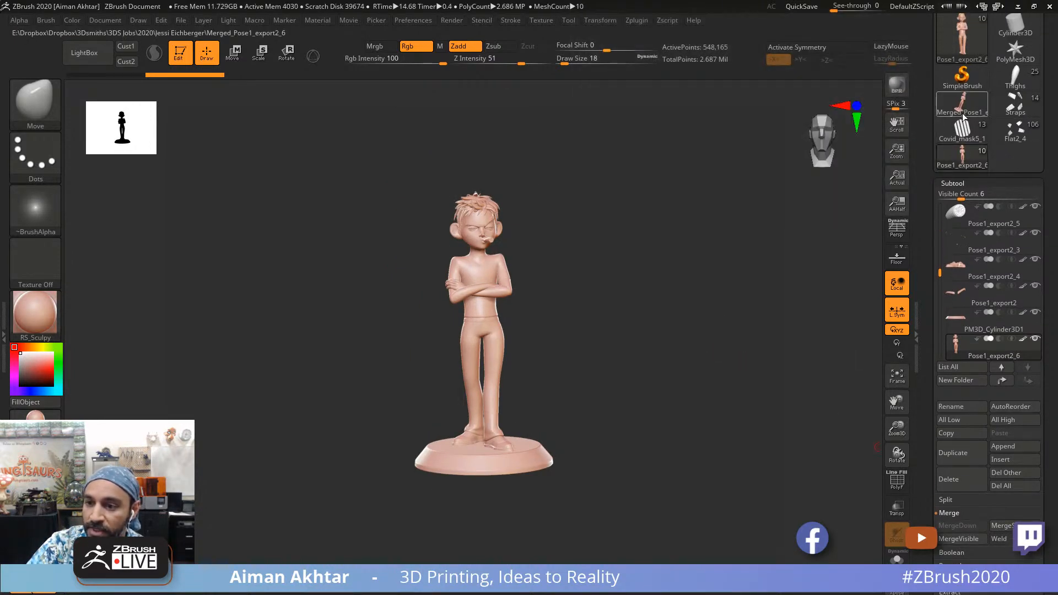
pyautogui.click(963, 113)
pyautogui.moveTo(640, 314); pyautogui.dragTo(609, 350)
pyautogui.press('f')
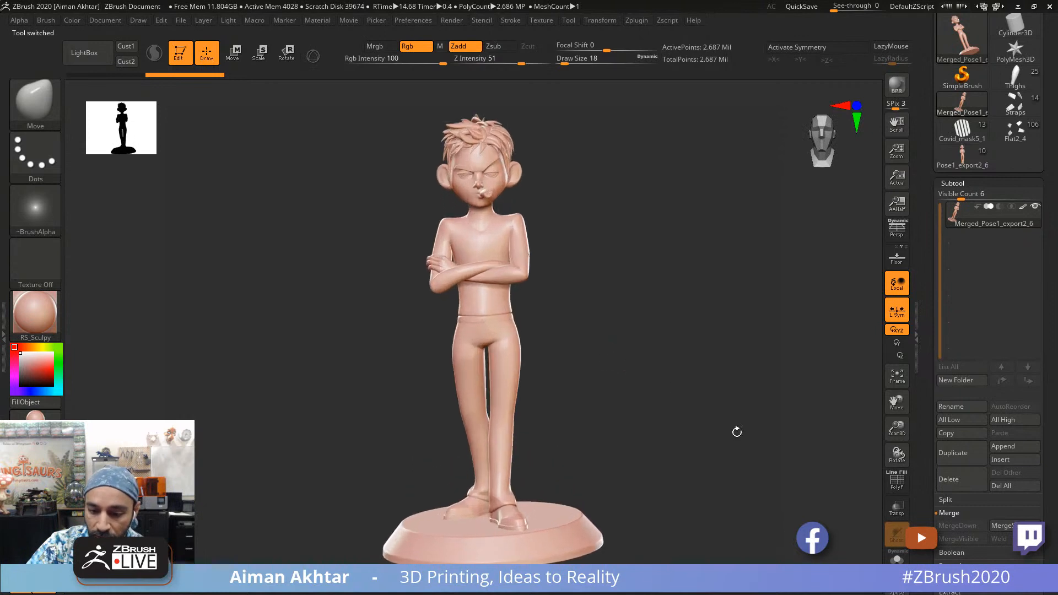
# Step: DynaMesh the merged figure at Resolution 1000, undoing the attempt at 128
pyautogui.click(895, 487)
pyautogui.click(951, 183)
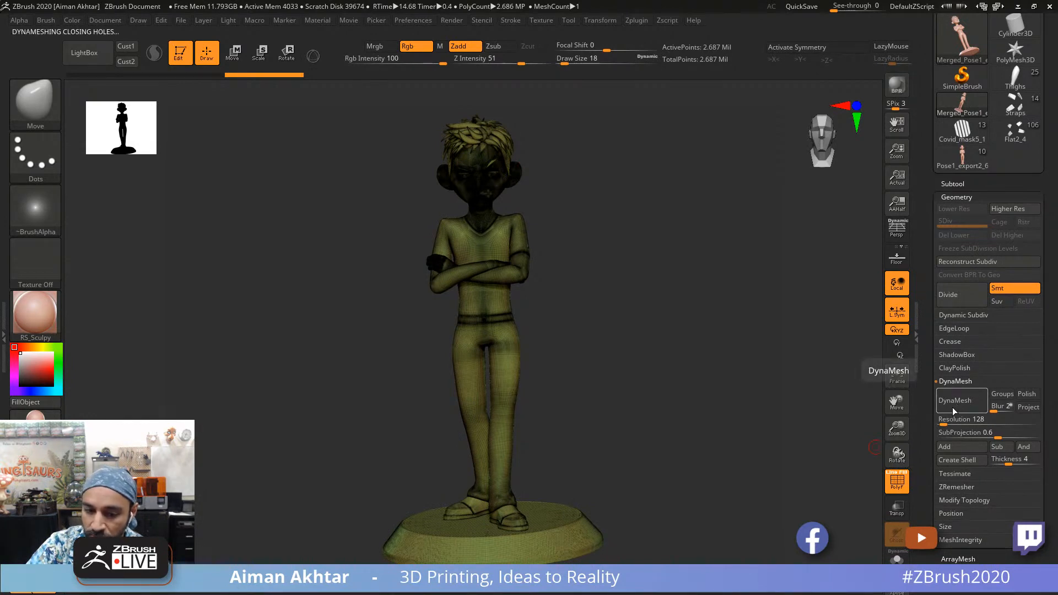
pyautogui.hotkey('ctrl', 'z')
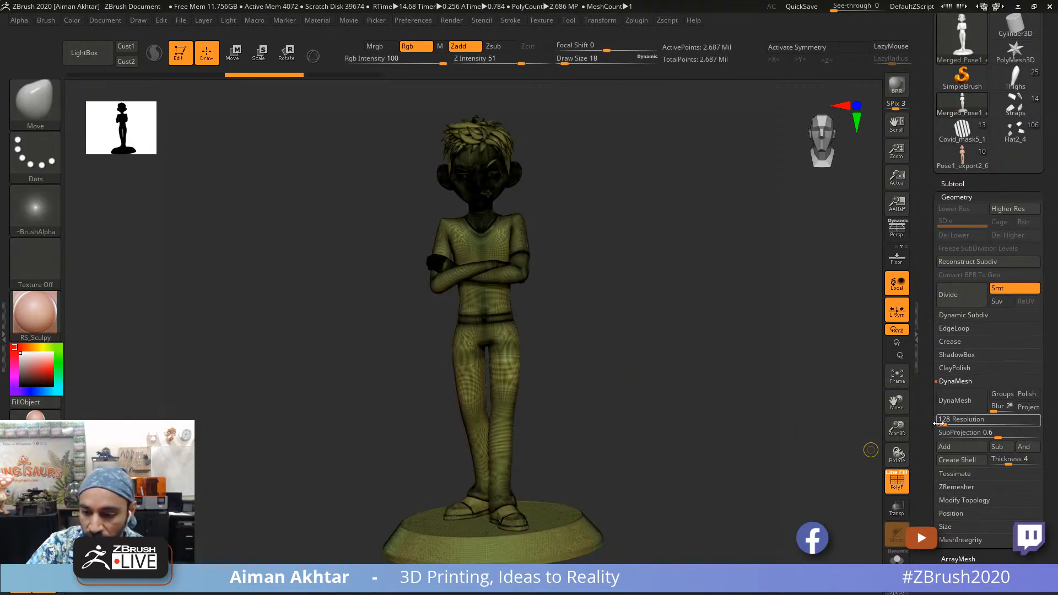
pyautogui.click(942, 419)
pyautogui.write('1600')
pyautogui.press('Return')
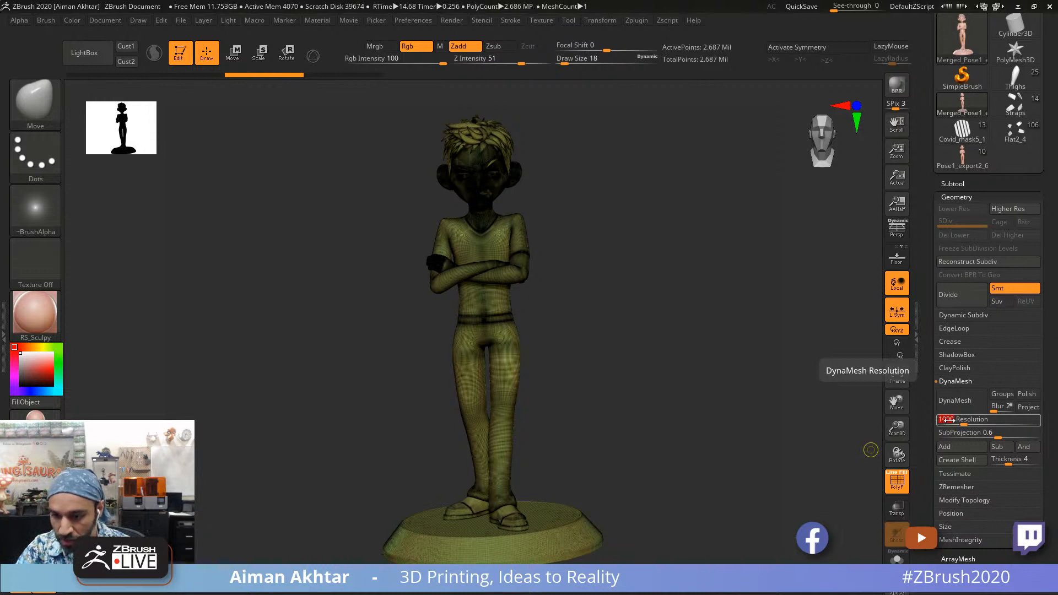
pyautogui.click(975, 410)
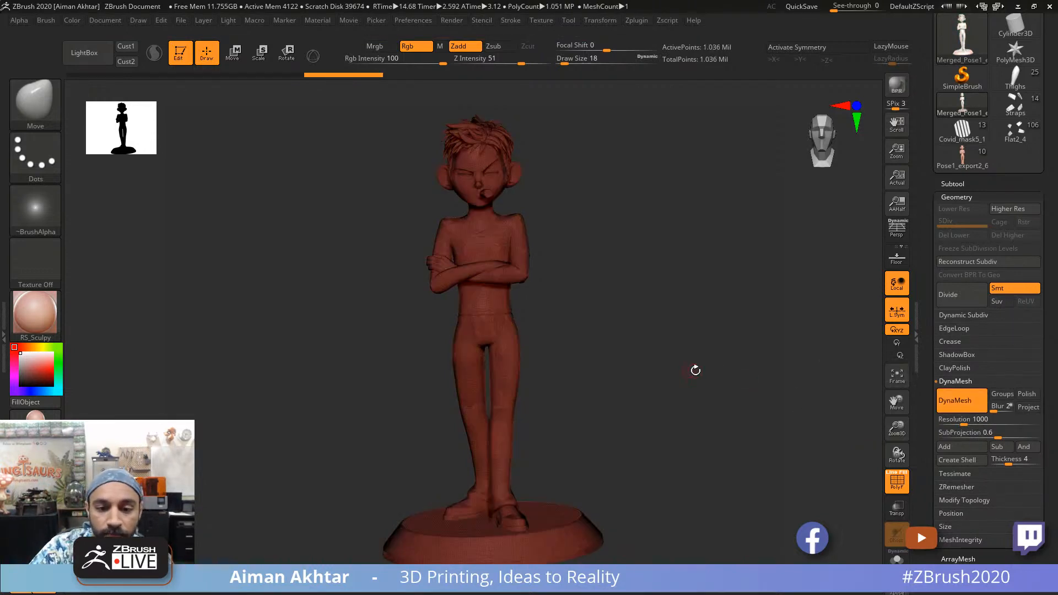
pyautogui.click(899, 485)
# Step: Hide the figure's upper body above the waistband with a SelectLasso selection
pyautogui.keyDown('alt'); pyautogui.moveTo(750, 408); pyautogui.dragTo(487, 395); pyautogui.keyUp('alt')
pyautogui.scroll(3, 564, 390)
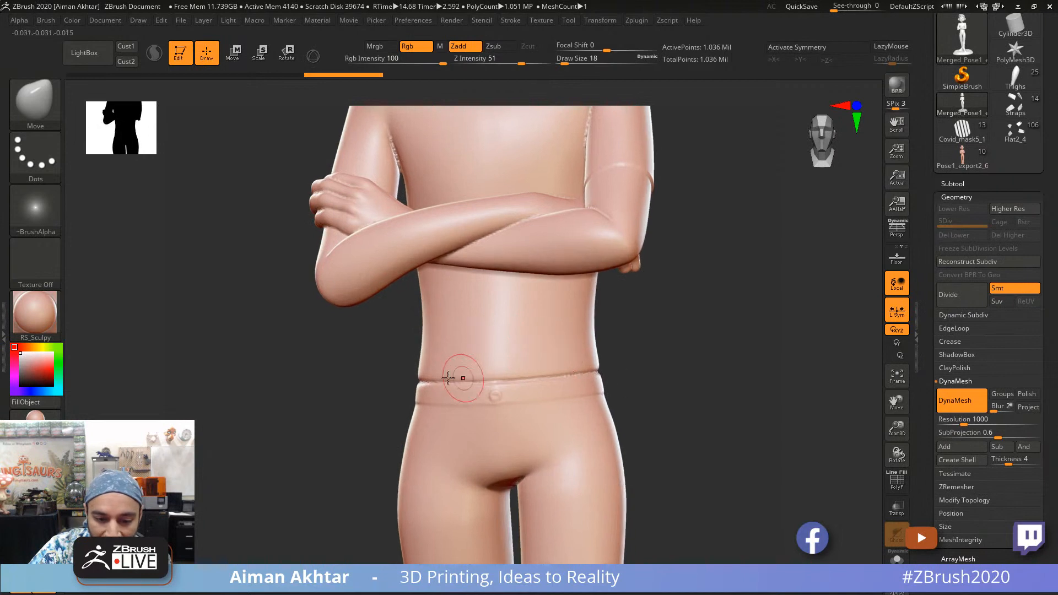
pyautogui.scroll(2, 735, 377)
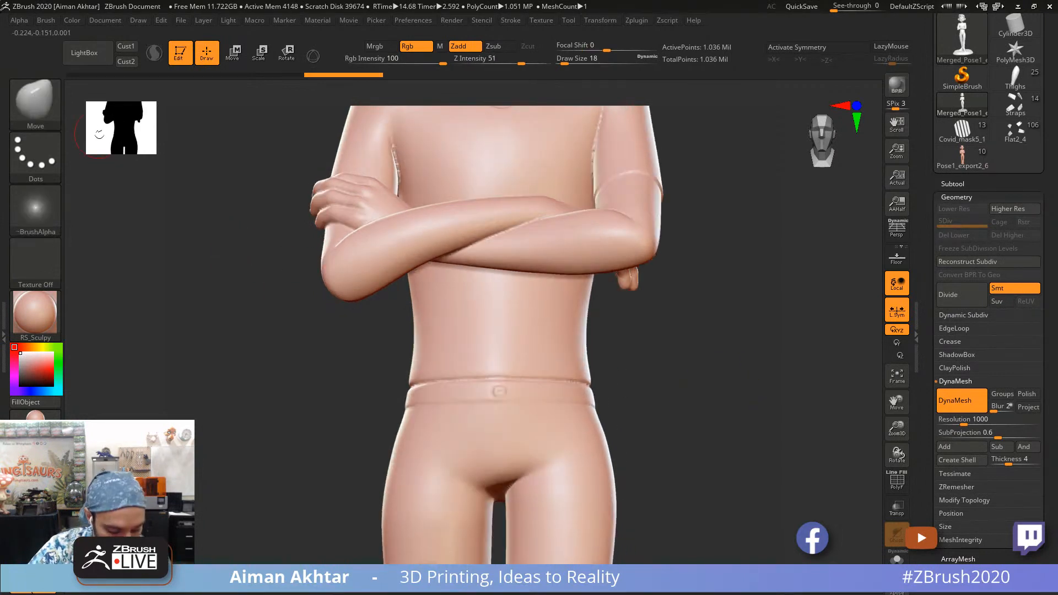
pyautogui.scroll(-4, 592, 295)
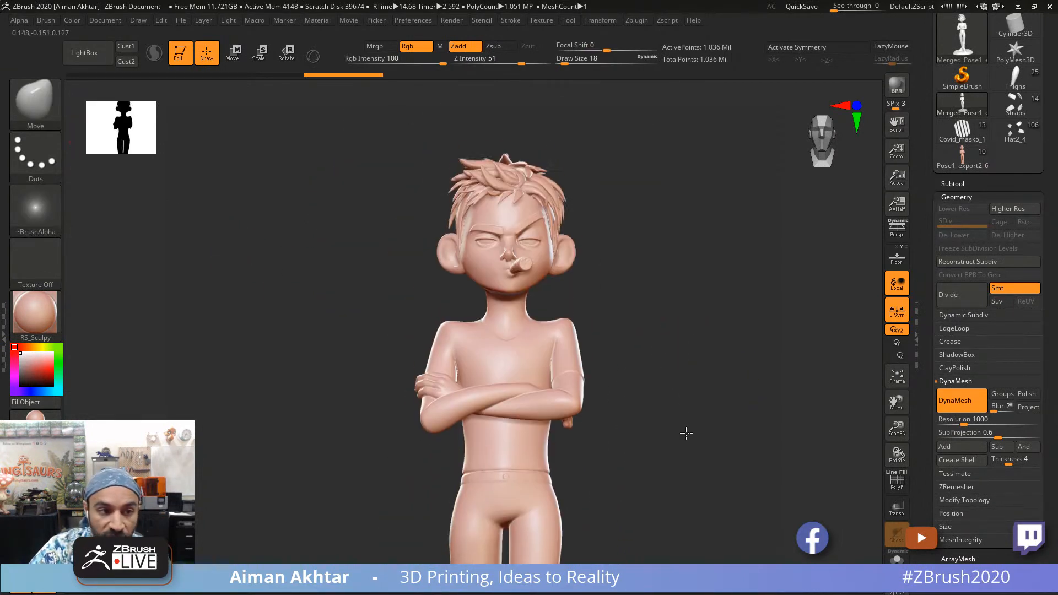
pyautogui.hotkey('ctrl', 'shift')
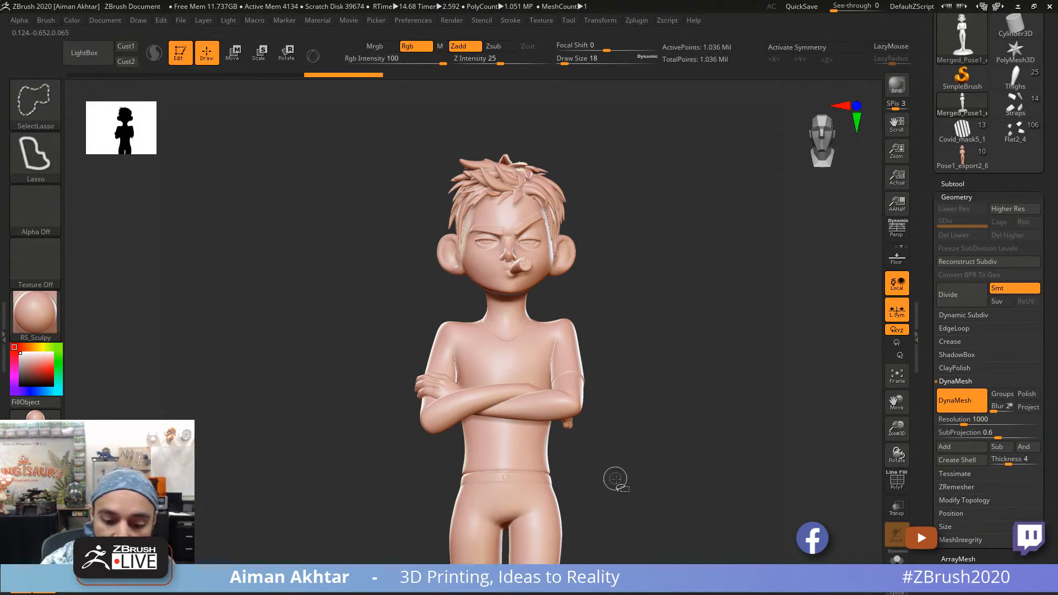
pyautogui.moveTo(616, 478)
pyautogui.keyDown('ctrl'); pyautogui.keyDown('shift'); pyautogui.mouseDown()
pyautogui.moveTo(589, 141)
pyautogui.moveTo(320, 438)
pyautogui.moveTo(398, 485)
pyautogui.moveTo(447, 475)
pyautogui.mouseUp(); pyautogui.keyUp('shift'); pyautogui.keyUp('ctrl')
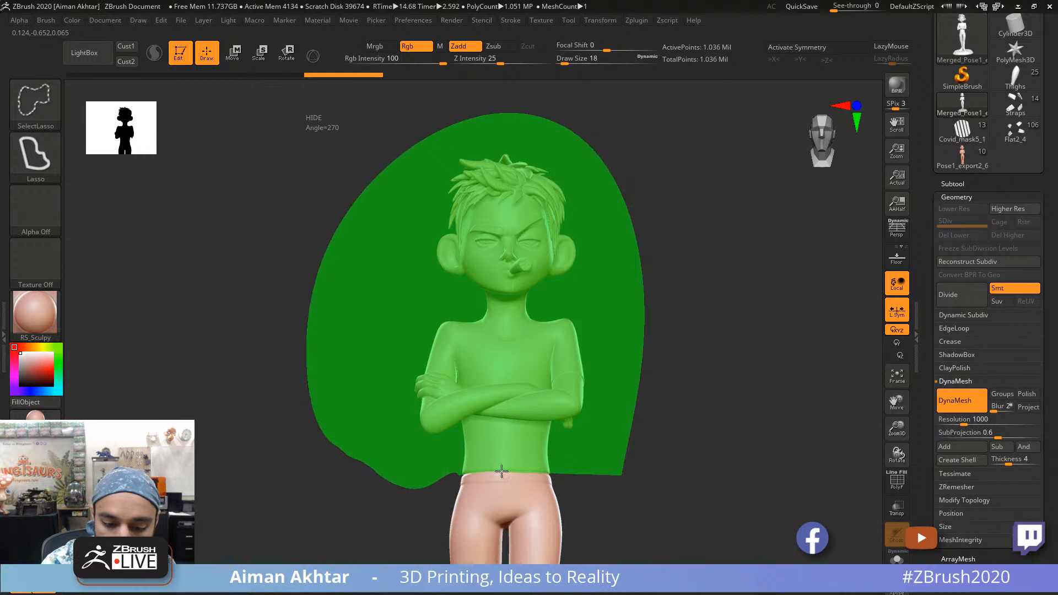
pyautogui.moveTo(593, 483)
pyautogui.keyDown('ctrl'); pyautogui.keyDown('alt'); pyautogui.keyDown('shift'); pyautogui.mouseDown()
pyautogui.moveTo(621, 476)
pyautogui.moveTo(666, 380)
pyautogui.moveTo(760, 392)
pyautogui.moveTo(667, 317)
pyautogui.moveTo(660, 259)
pyautogui.moveTo(428, 303)
pyautogui.moveTo(309, 309)
pyautogui.moveTo(512, 147)
pyautogui.moveTo(660, 252)
pyautogui.mouseUp(); pyautogui.keyUp('shift'); pyautogui.keyUp('alt'); pyautogui.keyUp('ctrl')
# Step: Hide the leftover geometry along the upper edge of the waistband with a lasso selection from the side view
pyautogui.moveTo(707, 359)
pyautogui.keyDown('alt'); pyautogui.mouseDown()
pyautogui.moveTo(723, 368)
pyautogui.moveTo(679, 347)
pyautogui.moveTo(708, 359)
pyautogui.moveTo(586, 330)
pyautogui.mouseUp(); pyautogui.keyUp('alt')
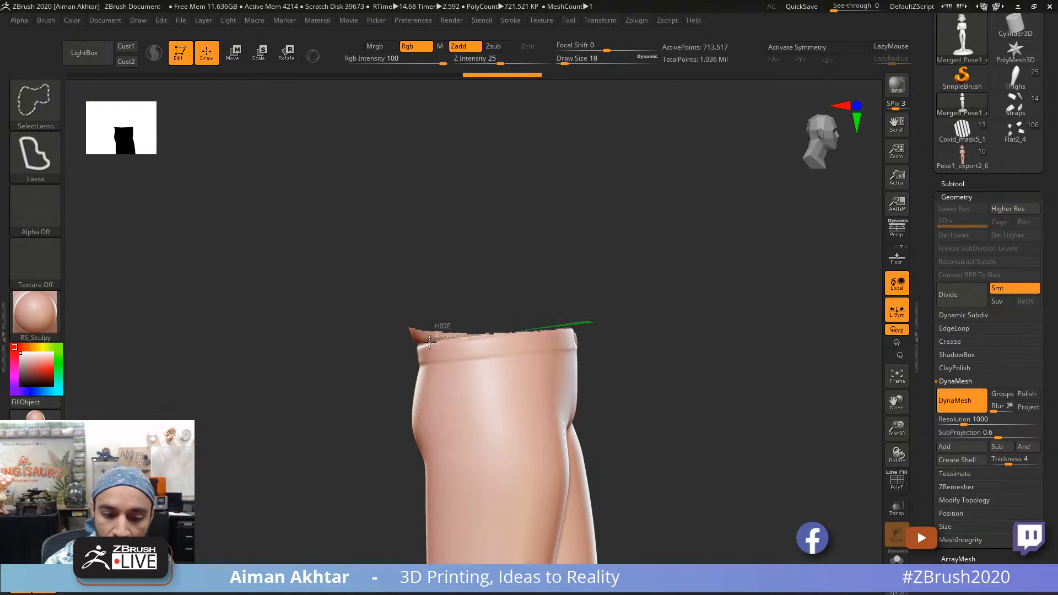
pyautogui.keyDown('ctrl'); pyautogui.keyDown('shift'); pyautogui.moveTo(429, 342); pyautogui.dragTo(345, 304); pyautogui.keyUp('shift'); pyautogui.keyUp('ctrl')
pyautogui.moveTo(708, 342)
pyautogui.mouseDown()
pyautogui.moveTo(705, 423)
pyautogui.moveTo(645, 435)
pyautogui.moveTo(588, 425)
pyautogui.moveTo(715, 370)
pyautogui.moveTo(725, 398)
pyautogui.mouseUp()
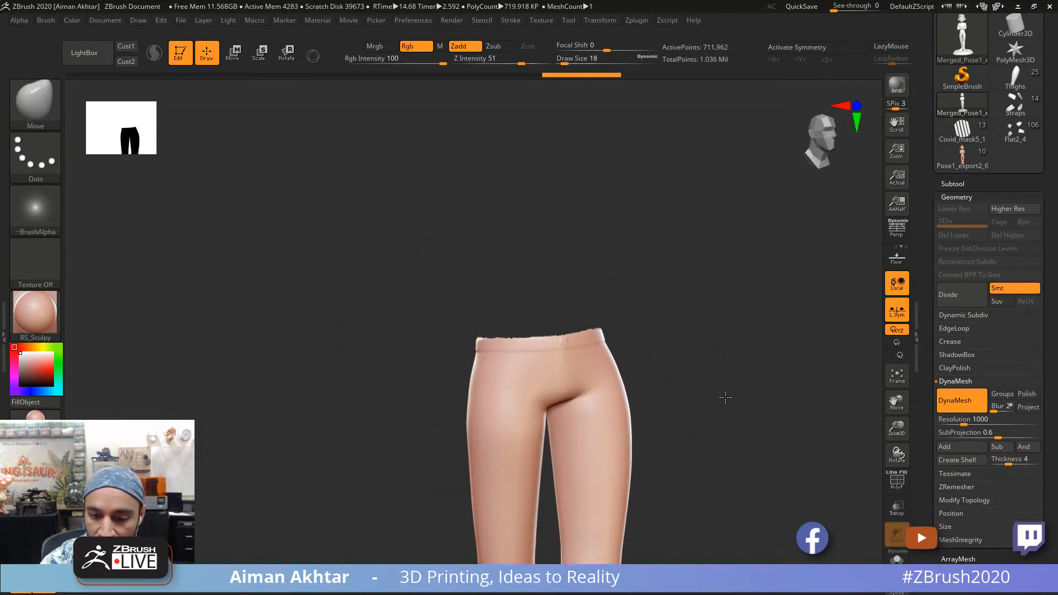
# Step: Duplicate the partly hidden figure, turn off the original, and split the copy's hidden upper body into a separate subtool
pyautogui.click(952, 184)
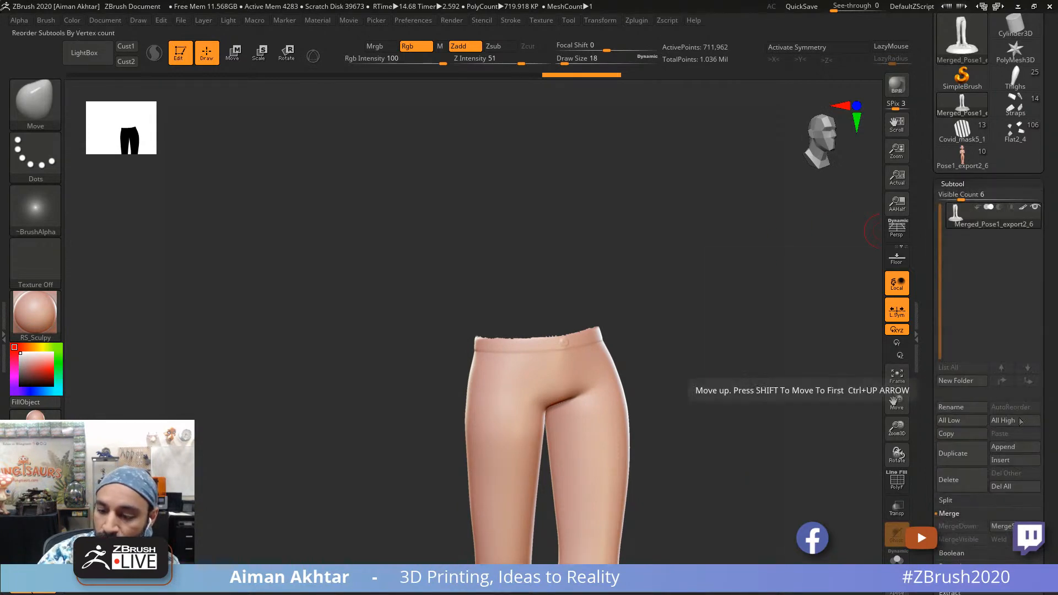
pyautogui.click(952, 453)
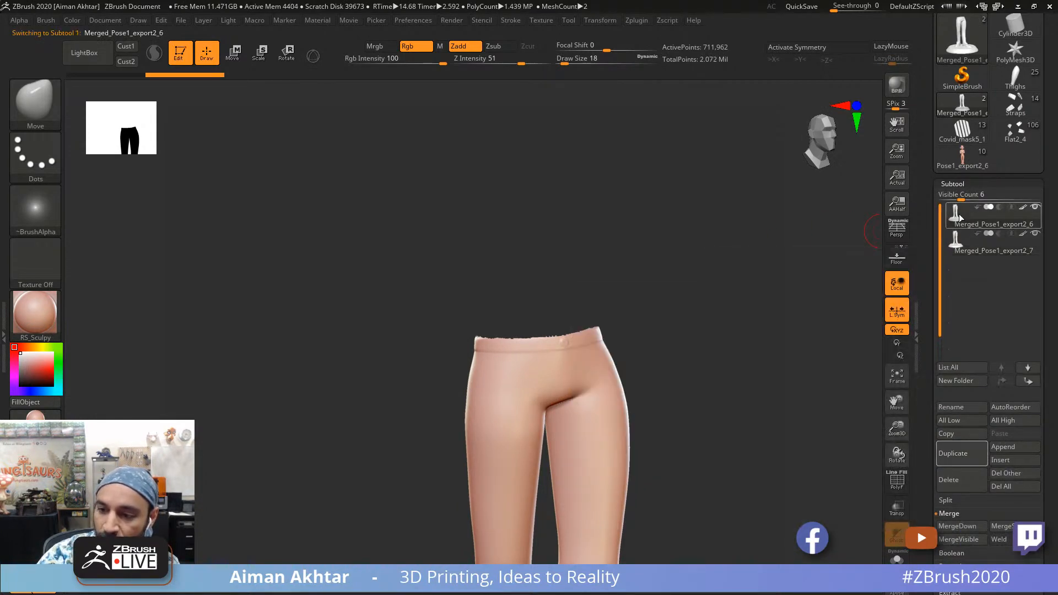
pyautogui.click(1034, 206)
pyautogui.click(969, 242)
pyautogui.click(945, 500)
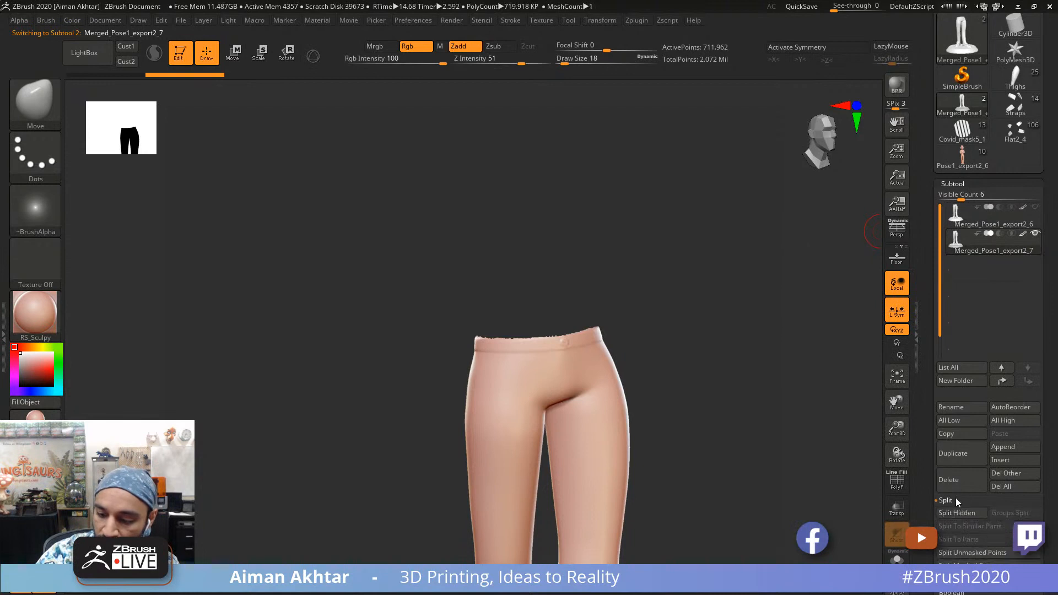
pyautogui.click(958, 512)
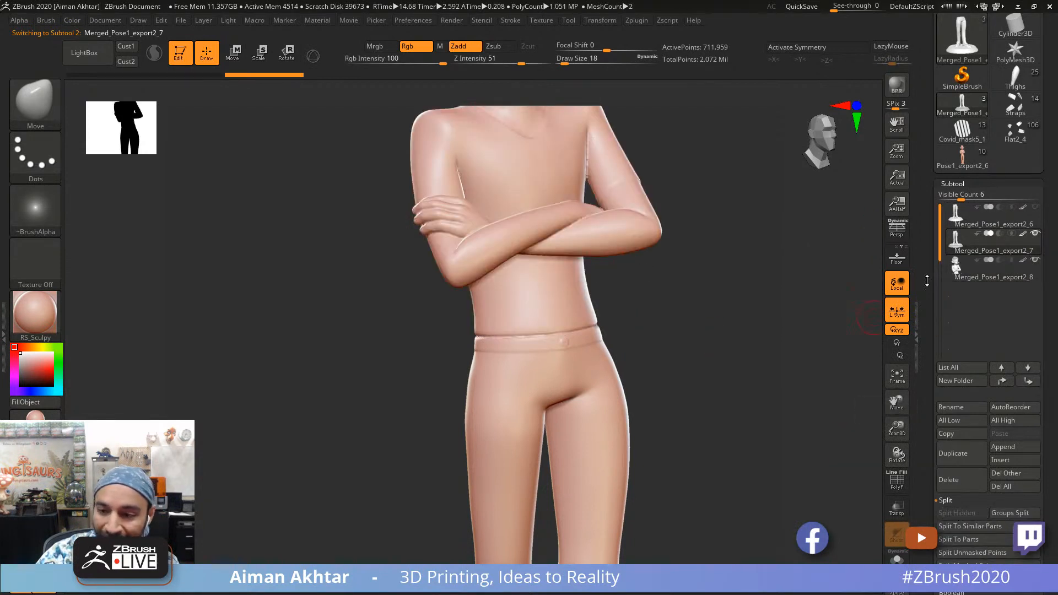
# Step: DynaMesh the separated upper body to close its waist opening and smooth the rim of the cut from below
pyautogui.click(951, 275)
pyautogui.keyDown('shift'); pyautogui.moveTo(743, 378); pyautogui.dragTo(747, 502); pyautogui.keyUp('shift')
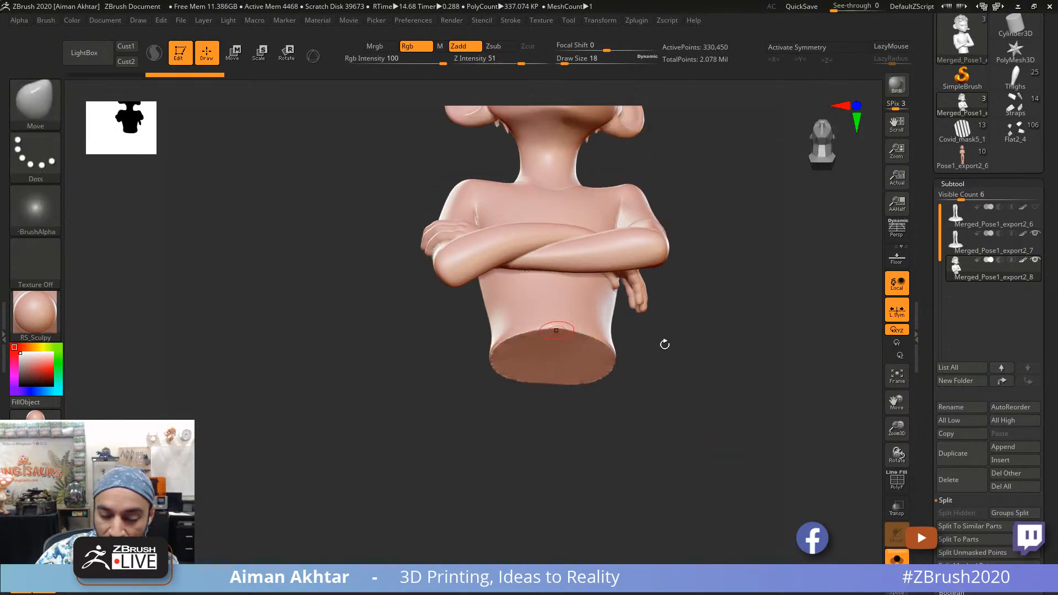
pyautogui.moveTo(725, 383); pyautogui.dragTo(711, 330)
pyautogui.keyDown('alt'); pyautogui.moveTo(793, 464); pyautogui.dragTo(810, 447); pyautogui.keyUp('alt')
pyautogui.moveTo(611, 529); pyautogui.dragTo(653, 539)
pyautogui.moveTo(566, 343)
pyautogui.keyDown('shift'); pyautogui.mouseDown()
pyautogui.moveTo(457, 357)
pyautogui.moveTo(503, 338)
pyautogui.moveTo(579, 441)
pyautogui.moveTo(618, 351)
pyautogui.moveTo(550, 342)
pyautogui.moveTo(542, 468)
pyautogui.mouseUp(); pyautogui.keyUp('shift')
pyautogui.keyDown('alt'); pyautogui.moveTo(661, 437); pyautogui.dragTo(732, 385); pyautogui.keyUp('alt')
pyautogui.moveTo(771, 330); pyautogui.dragTo(865, 339)
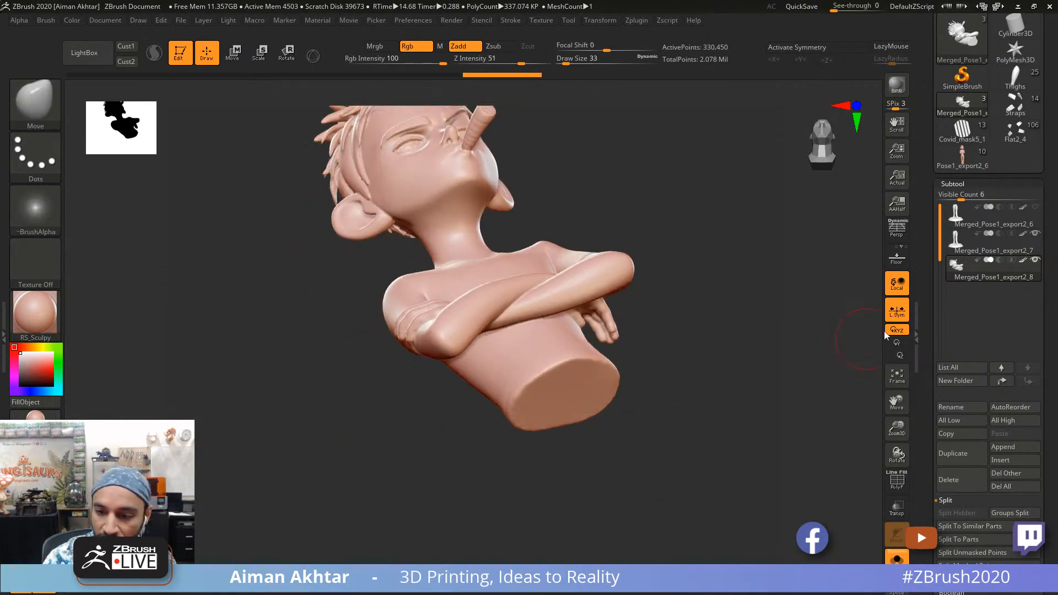
# Step: DynaMesh the legs subtool to close its waist opening and smooth the upper rim of the waistband with Draw Size 7
pyautogui.click(962, 242)
pyautogui.moveTo(740, 440); pyautogui.dragTo(741, 506)
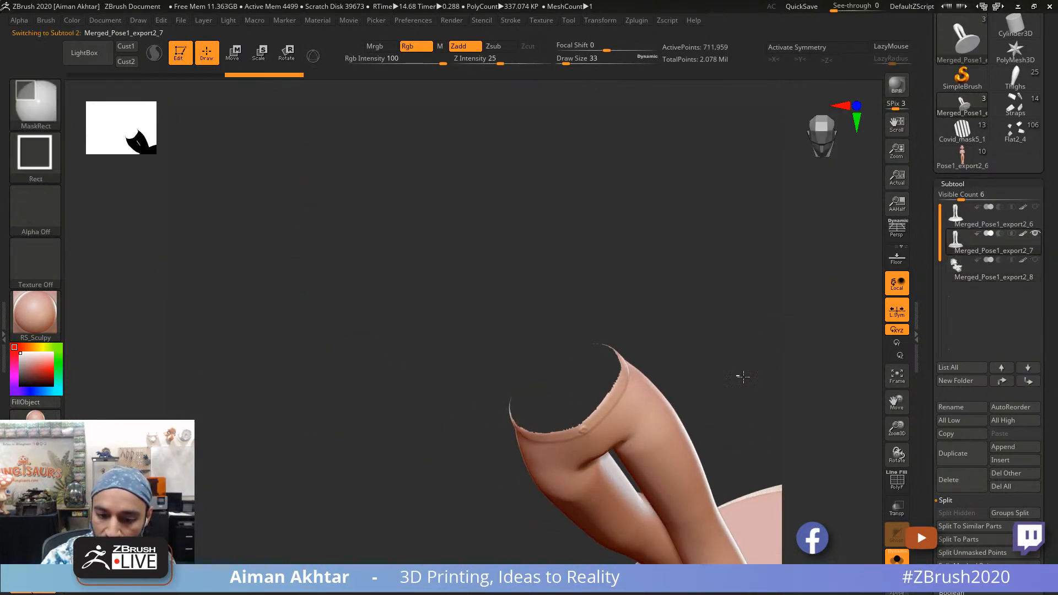
pyautogui.moveTo(736, 376)
pyautogui.keyDown('ctrl'); pyautogui.mouseDown()
pyautogui.moveTo(756, 387)
pyautogui.moveTo(724, 372)
pyautogui.moveTo(768, 370)
pyautogui.mouseUp(); pyautogui.keyUp('ctrl')
pyautogui.press('s')
pyautogui.moveTo(589, 347); pyautogui.dragTo(581, 347)
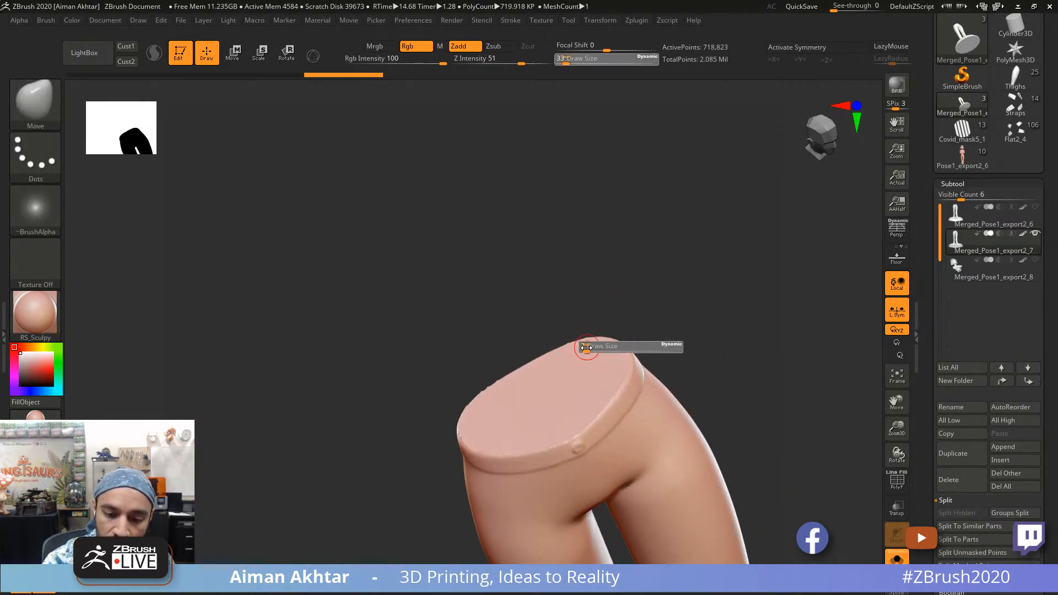
pyautogui.keyDown('shift'); pyautogui.moveTo(472, 404); pyautogui.dragTo(495, 381); pyautogui.keyUp('shift')
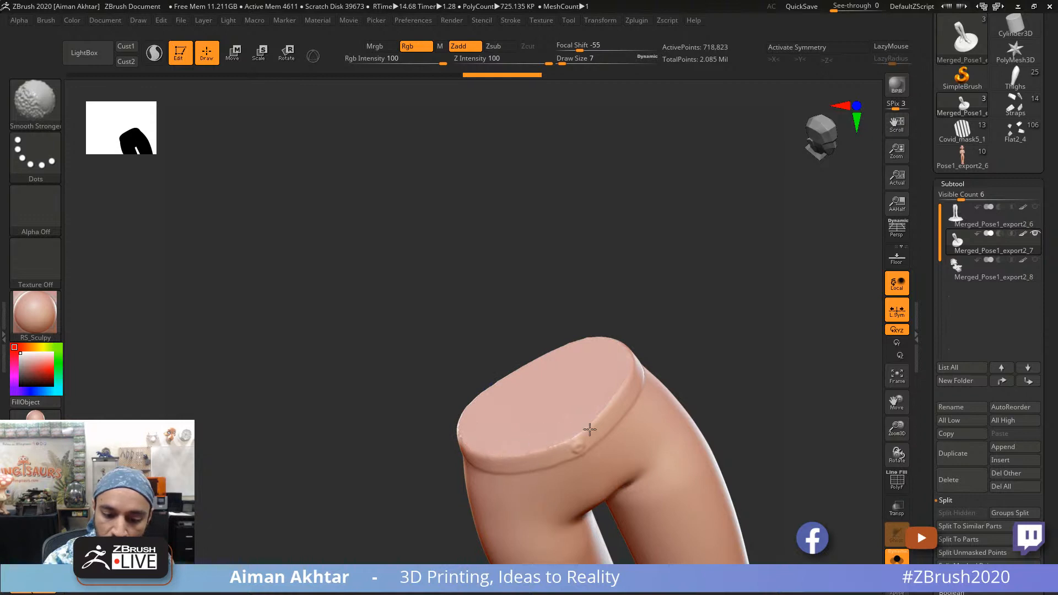
pyautogui.keyDown('shift'); pyautogui.moveTo(589, 429); pyautogui.dragTo(625, 377); pyautogui.keyUp('shift')
pyautogui.keyDown('shift'); pyautogui.moveTo(586, 340); pyautogui.dragTo(594, 341); pyautogui.keyUp('shift')
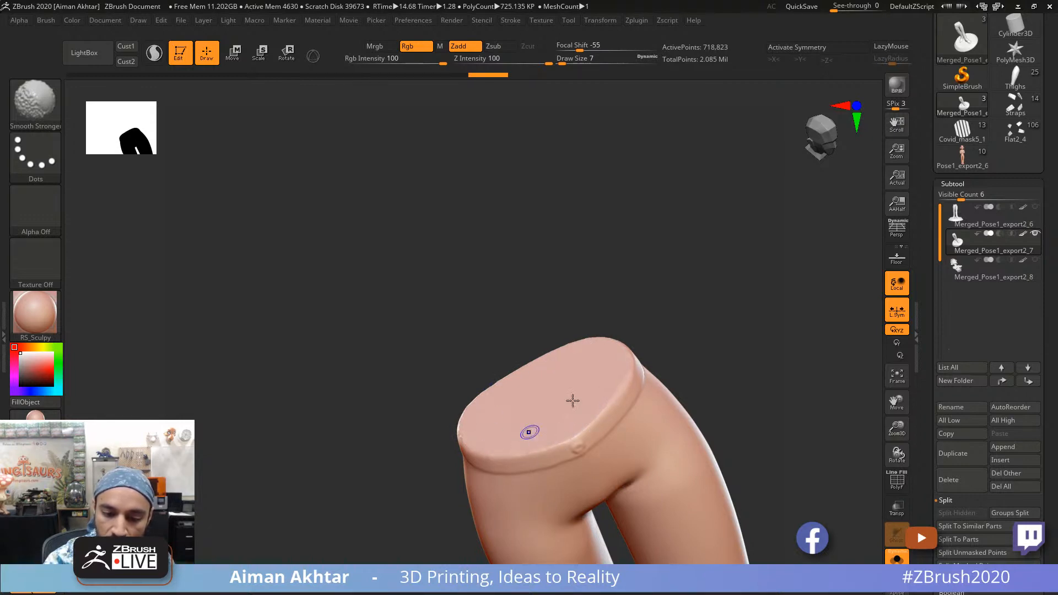
pyautogui.moveTo(727, 405)
pyautogui.keyDown('alt'); pyautogui.mouseDown()
pyautogui.moveTo(736, 336)
pyautogui.moveTo(660, 467)
pyautogui.mouseUp(); pyautogui.keyUp('alt')
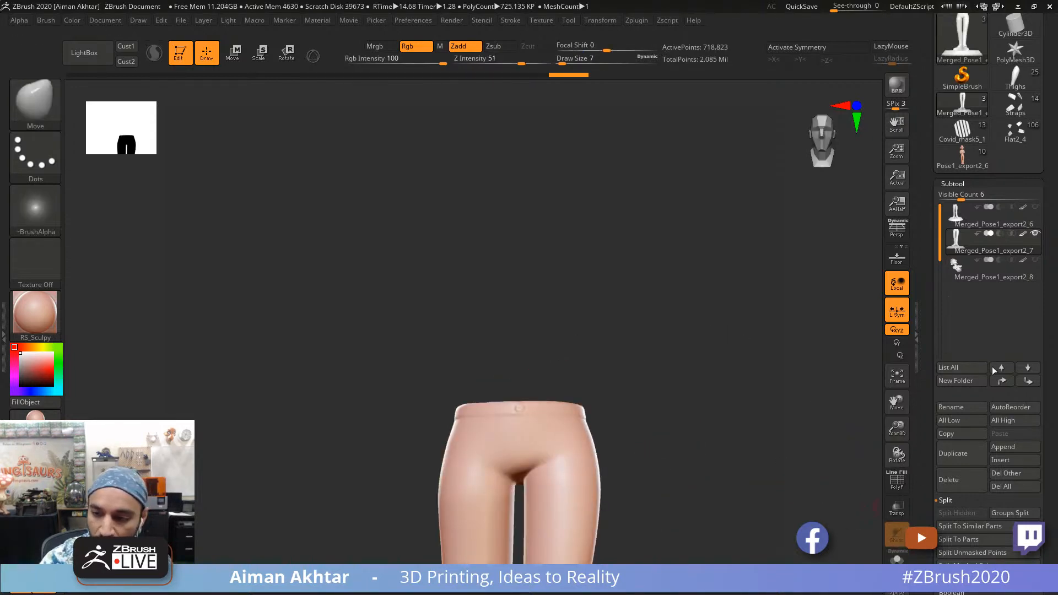
# Step: Show the upper body together with the legs and turn on PolyFrame to check how the two parts meet
pyautogui.click(1027, 367)
pyautogui.moveTo(831, 314); pyautogui.dragTo(704, 423)
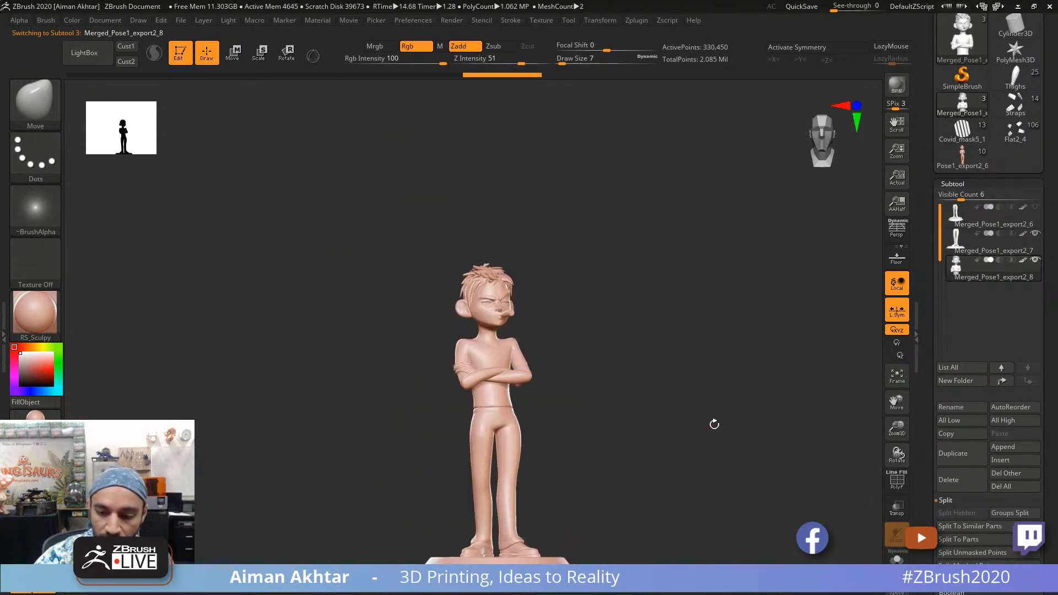
pyautogui.click(888, 495)
pyautogui.moveTo(649, 395); pyautogui.dragTo(590, 402)
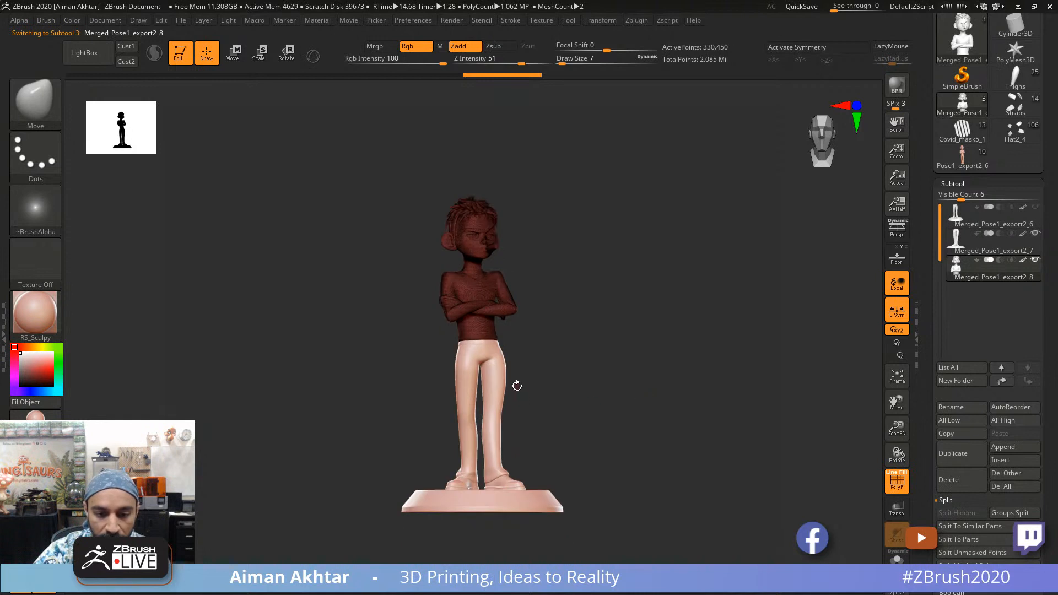
pyautogui.keyDown('alt'); pyautogui.click(515, 380); pyautogui.keyUp('alt')
pyautogui.press('ctrl')
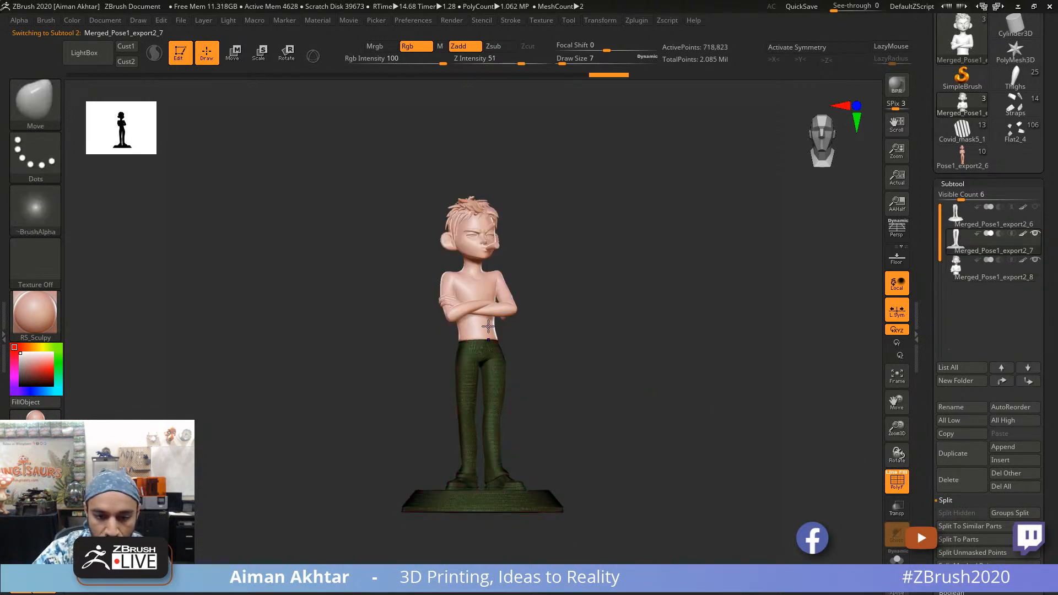
pyautogui.moveTo(608, 346); pyautogui.dragTo(597, 357)
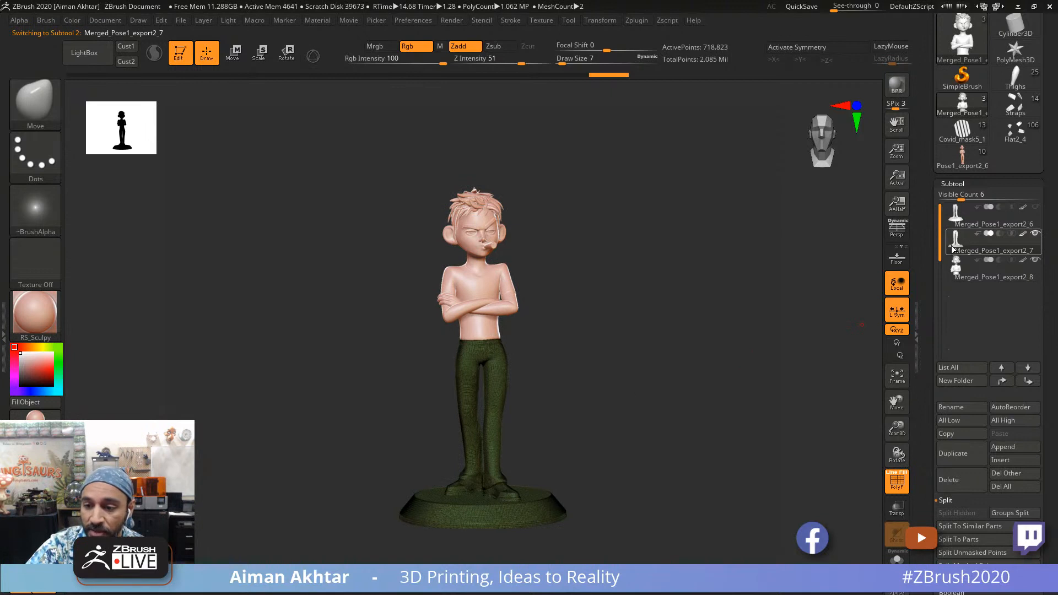
# Step: Display only the original merged figure and undo its hiding to bring back the full body
pyautogui.click(958, 220)
pyautogui.moveTo(958, 220)
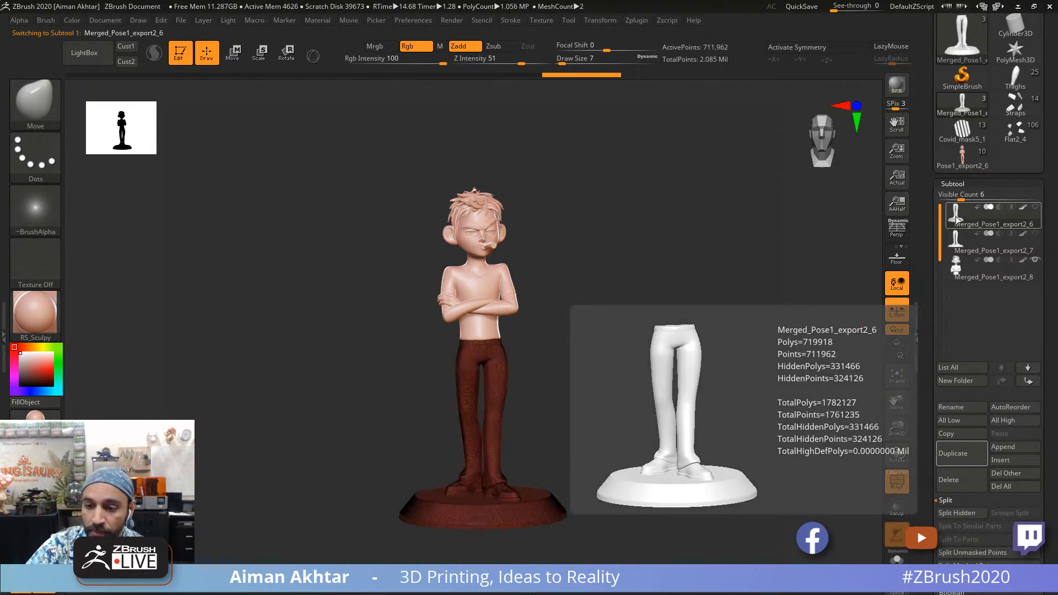
pyautogui.click(1034, 207)
pyautogui.click(1035, 260)
pyautogui.keyDown('ctrl'); pyautogui.moveTo(644, 331); pyautogui.dragTo(655, 340, button='right'); pyautogui.keyUp('ctrl')
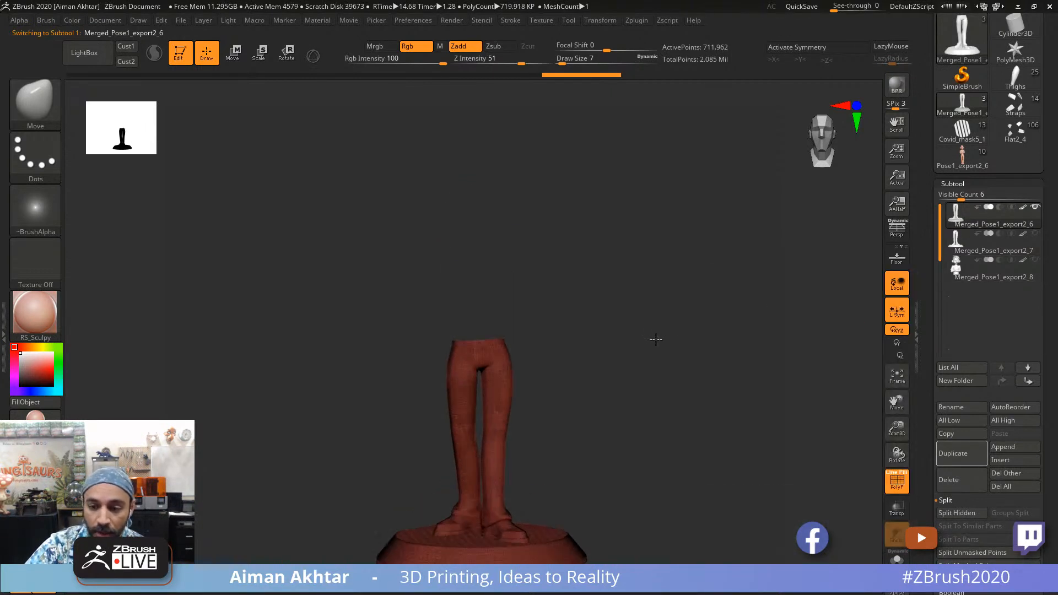
pyautogui.click(1035, 259)
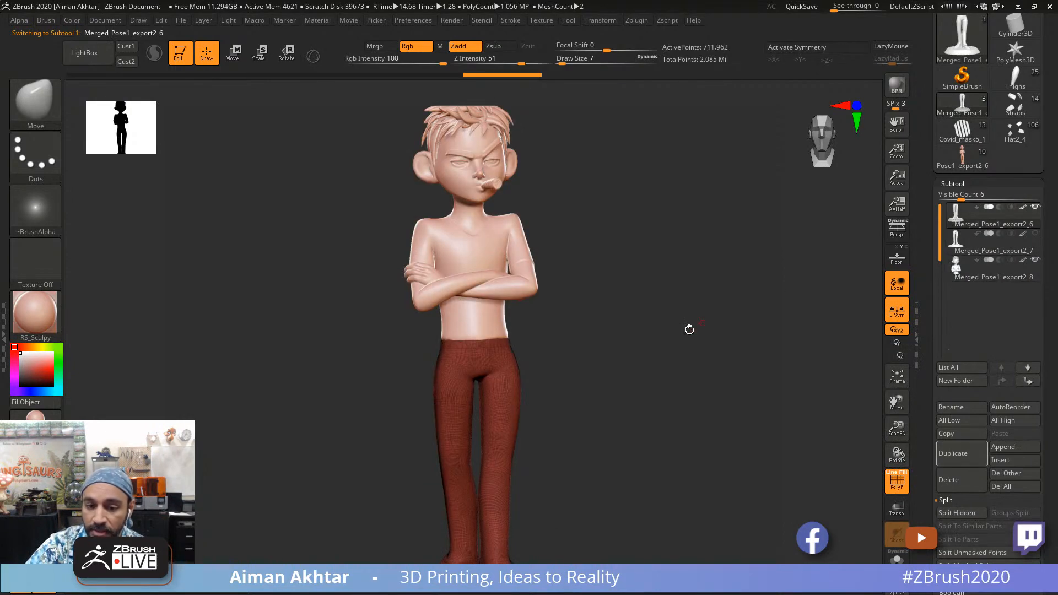
pyautogui.click(954, 223)
pyautogui.click(1035, 260)
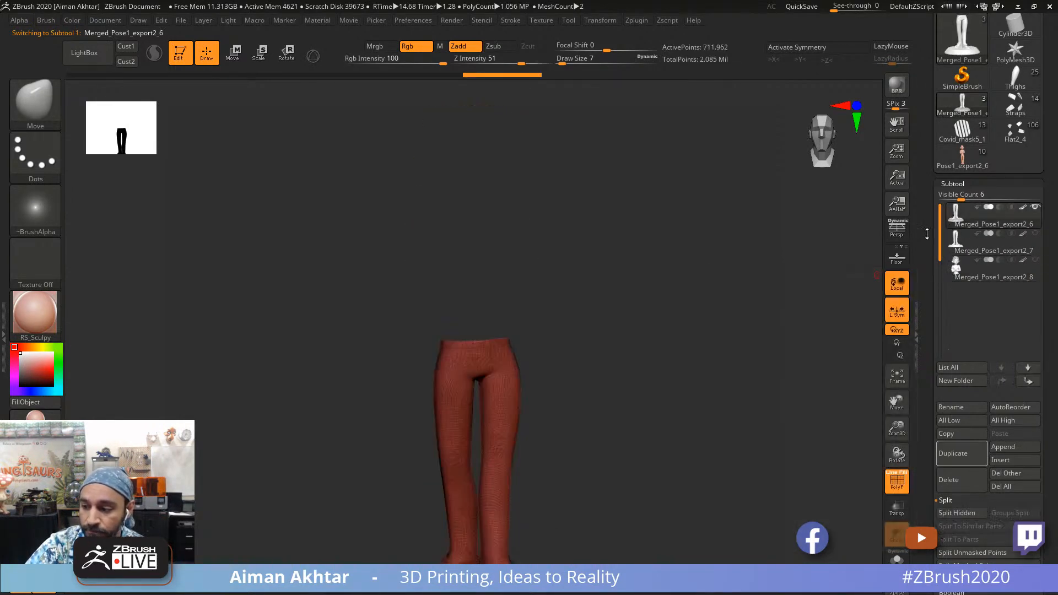
pyautogui.hotkey('ctrl', 'z')
pyautogui.moveTo(673, 331); pyautogui.dragTo(633, 355)
pyautogui.keyDown('shift'); pyautogui.moveTo(680, 325); pyautogui.dragTo(670, 322); pyautogui.keyUp('shift')
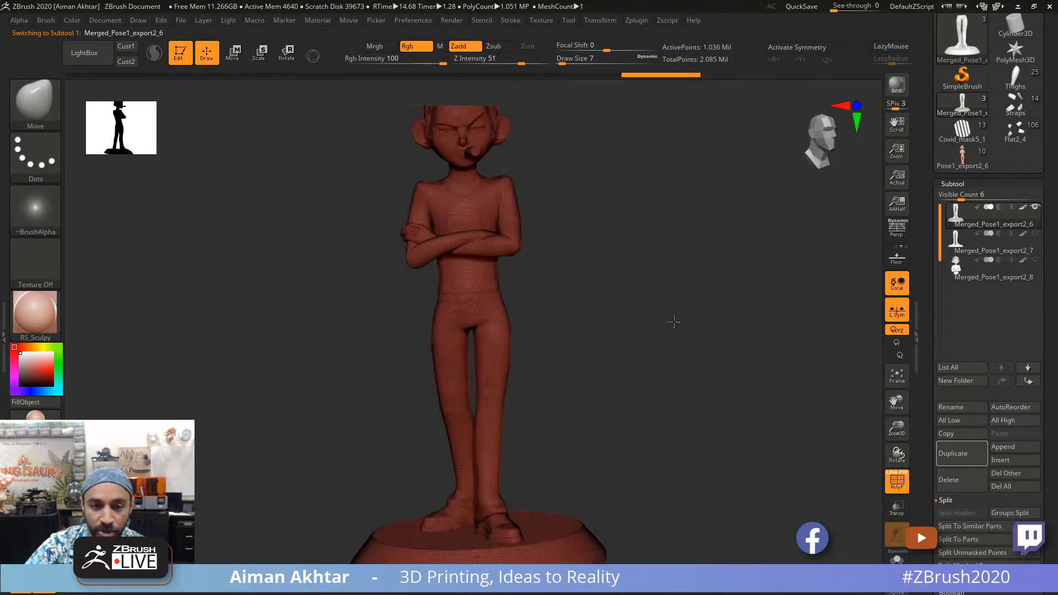
# Step: Duplicate the full merged figure, place the copy last in the subtool list, and show only that copy
pyautogui.click(959, 461)
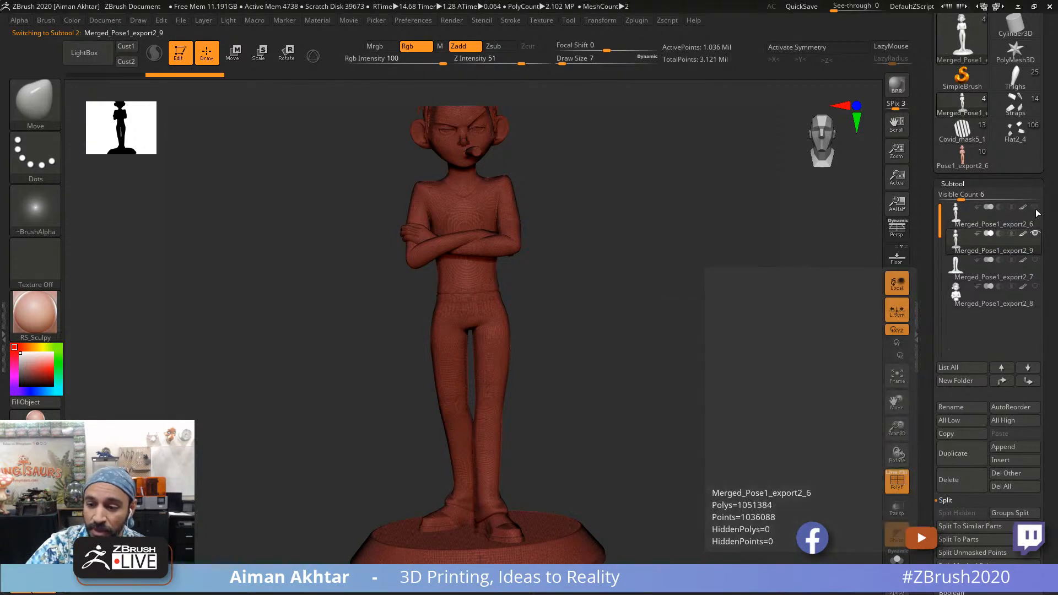
pyautogui.click(1027, 380)
pyautogui.click(1028, 380)
pyautogui.press('f')
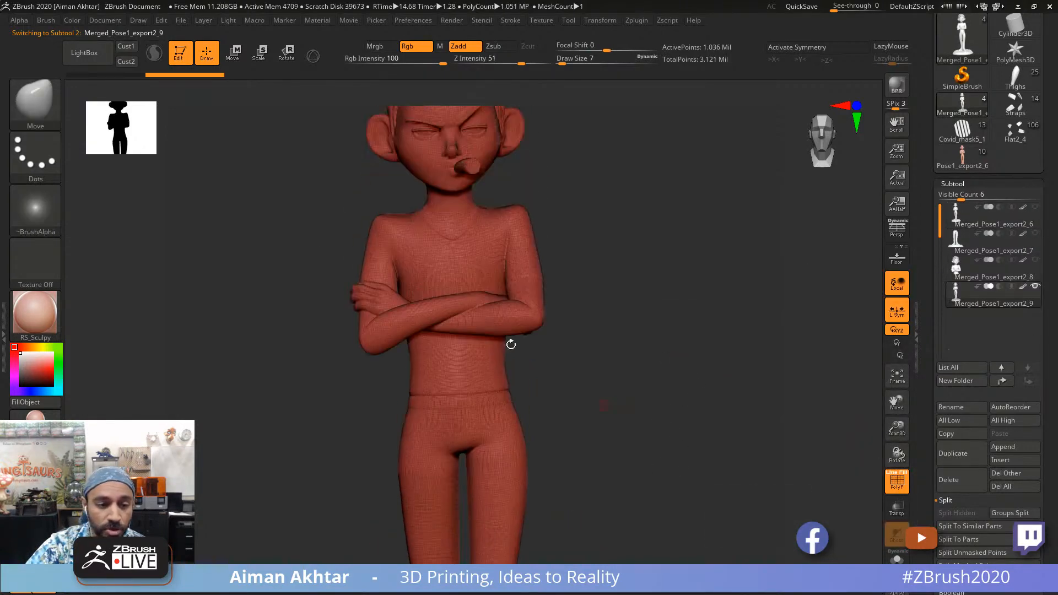
# Step: Insert the Tapered Square key with its cutting plane from the AimKeys brush at the front of the figure's waist
pyautogui.click(41, 118)
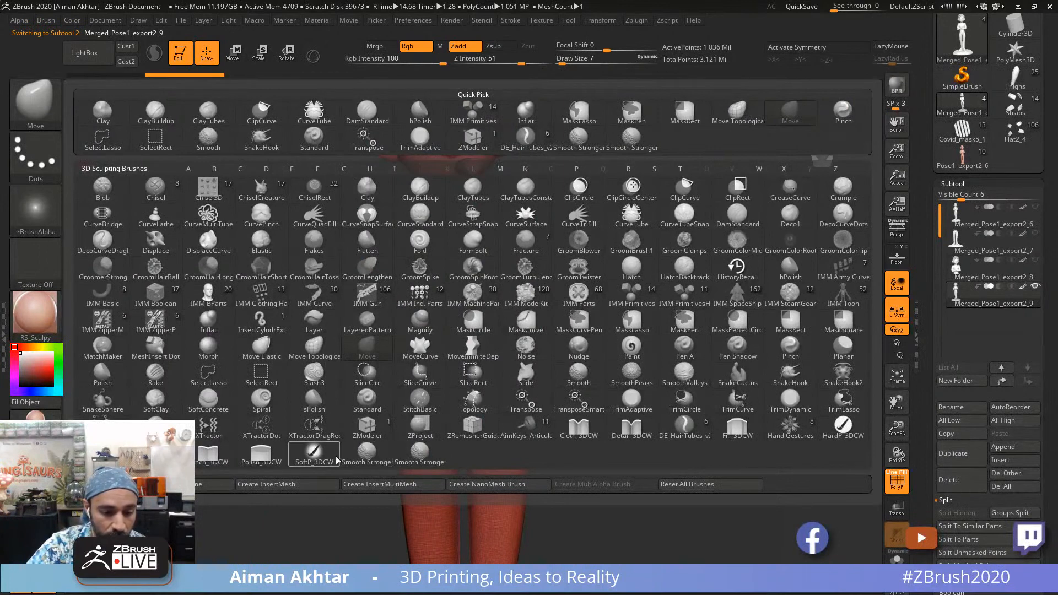
pyautogui.click(546, 431)
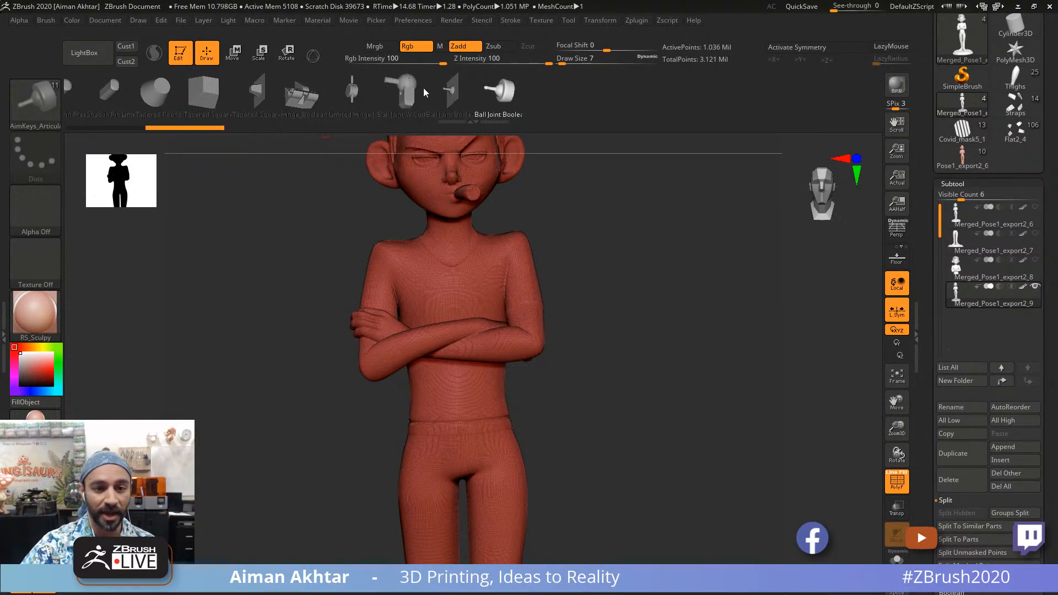
pyautogui.click(256, 92)
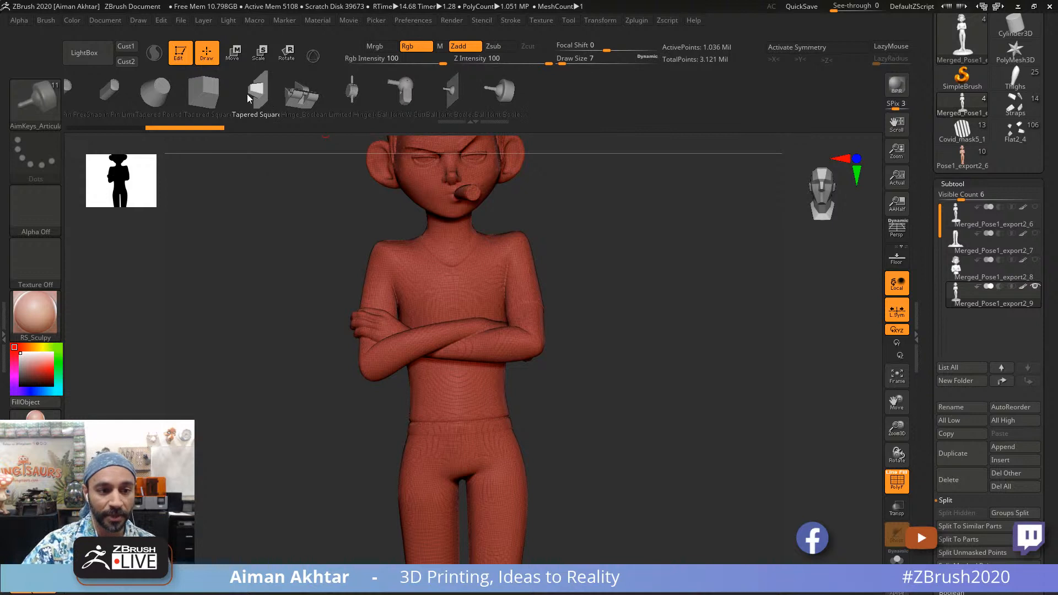
pyautogui.moveTo(459, 425); pyautogui.dragTo(464, 508)
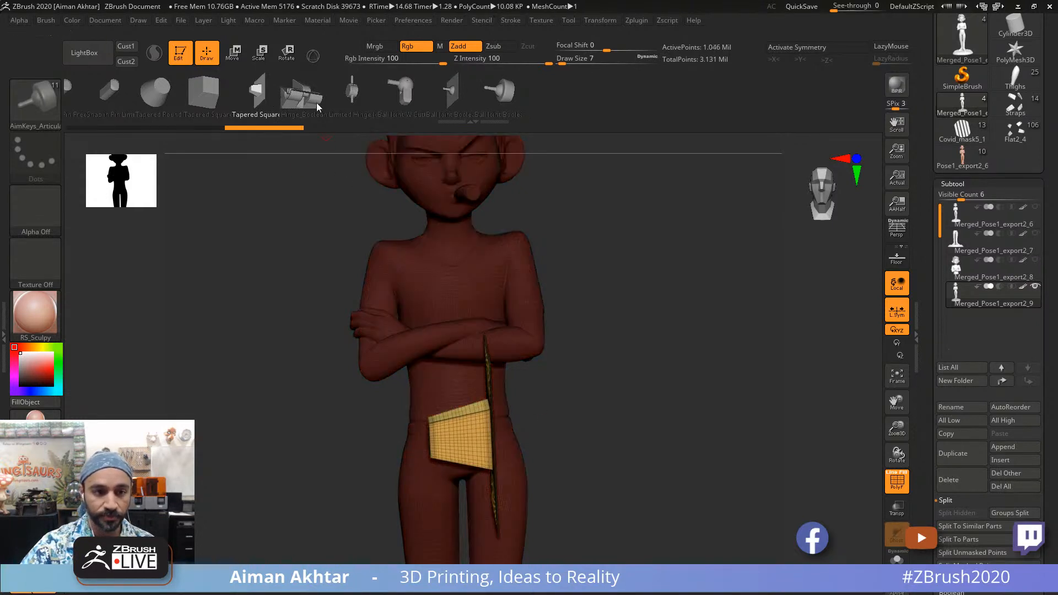
# Step: Rotate the inserted key in side view until its tapered block points upward and its cutting plane lies nearly horizontal
pyautogui.press('r')
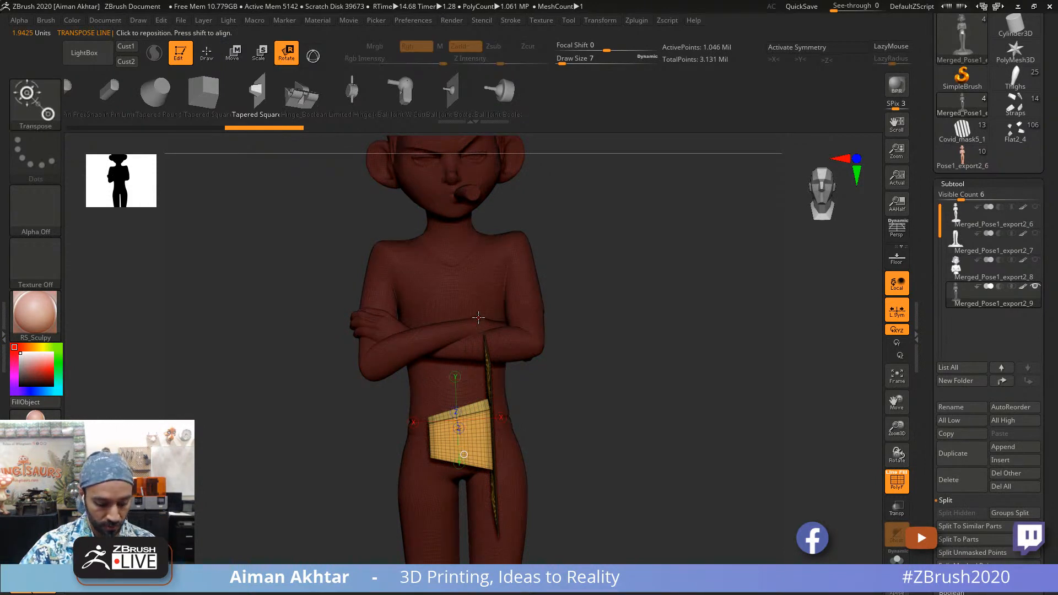
pyautogui.press('b')
pyautogui.press('m')
pyautogui.press('v')
pyautogui.click(287, 54)
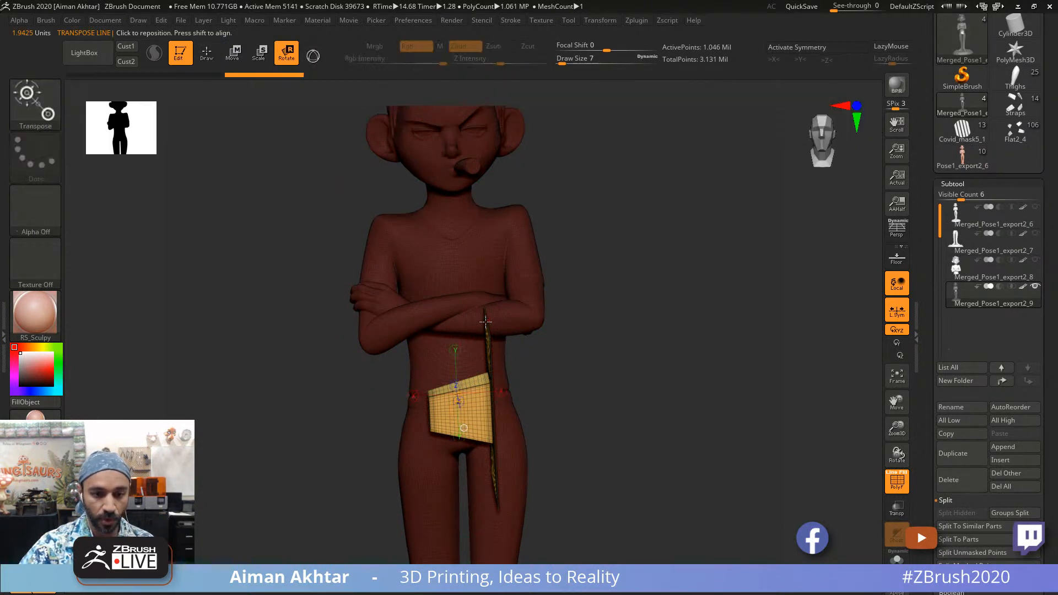
pyautogui.moveTo(453, 305)
pyautogui.mouseDown()
pyautogui.moveTo(571, 417)
pyautogui.moveTo(573, 385)
pyautogui.moveTo(643, 406)
pyautogui.moveTo(528, 426)
pyautogui.moveTo(532, 317)
pyautogui.moveTo(484, 291)
pyautogui.mouseUp()
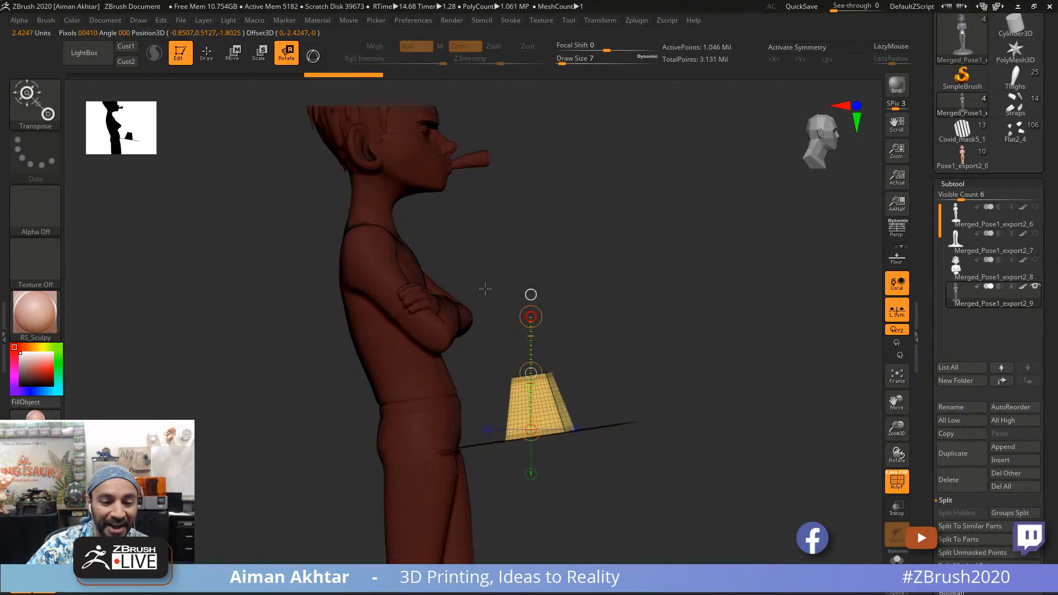
# Step: Move the key into the torso and center it from the front so the cutting plane crosses the waistband
pyautogui.press('w')
pyautogui.moveTo(531, 373); pyautogui.dragTo(410, 343)
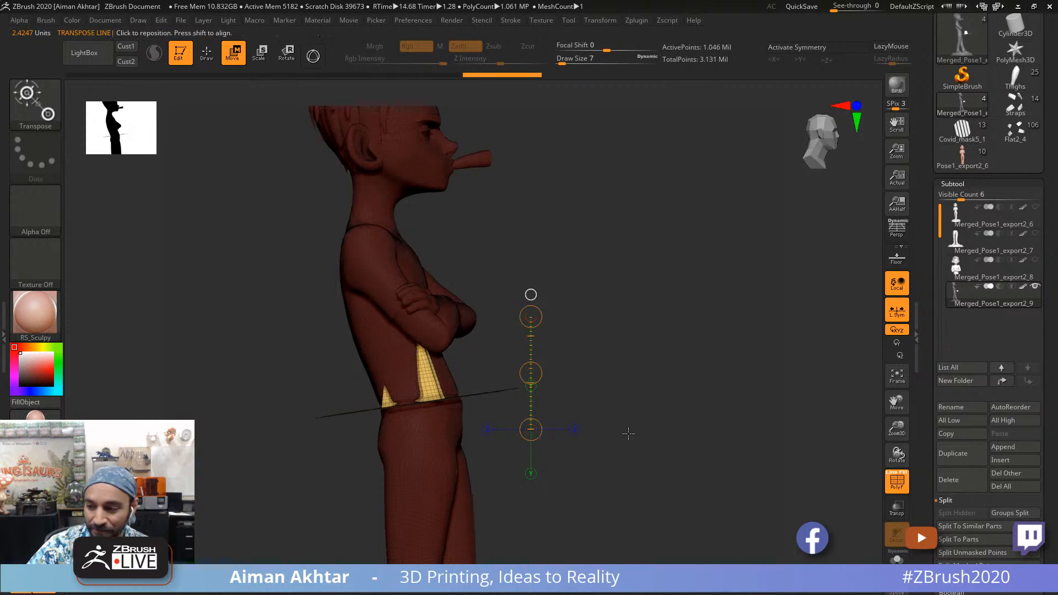
pyautogui.keyDown('shift'); pyautogui.moveTo(606, 440); pyautogui.dragTo(532, 412); pyautogui.keyUp('shift')
pyautogui.keyDown('shift'); pyautogui.moveTo(383, 329); pyautogui.dragTo(566, 329); pyautogui.keyUp('shift')
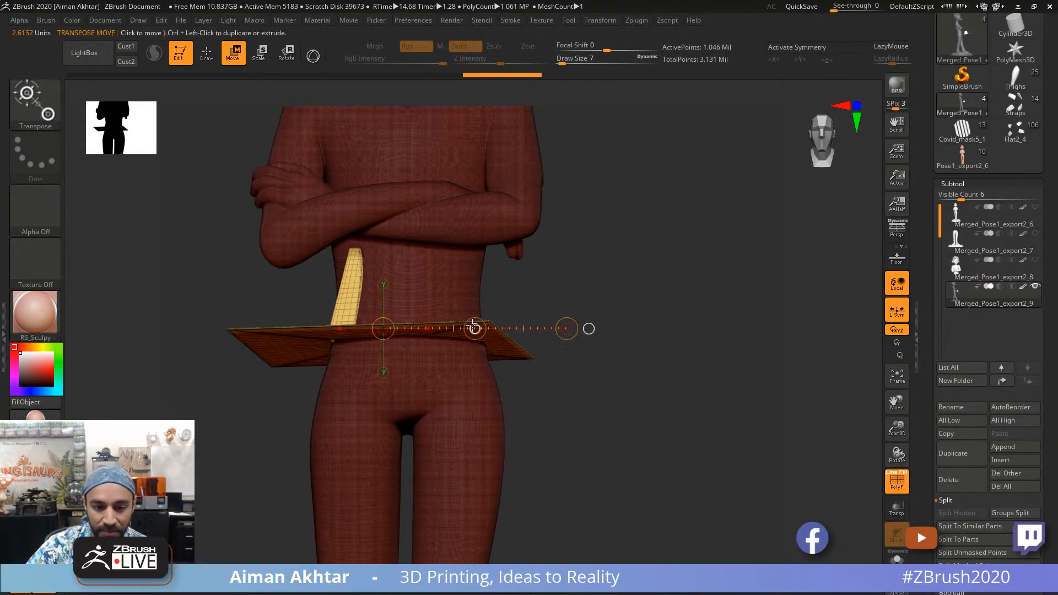
pyautogui.moveTo(476, 329); pyautogui.dragTo(519, 346)
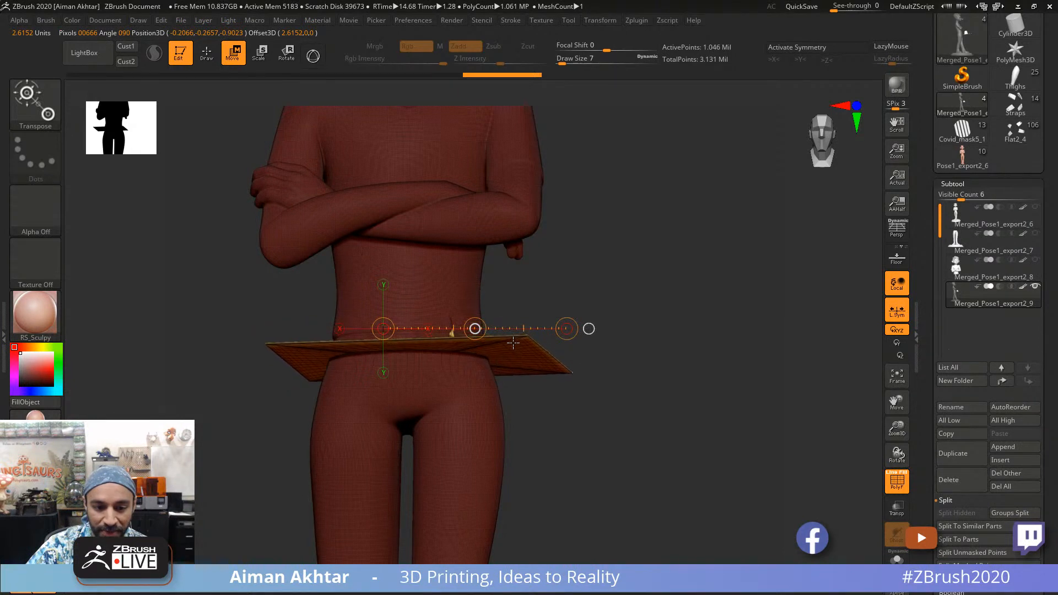
# Step: Split the unmasked key into its own subtool, select it, and turn on transparency to see it inside the body
pyautogui.click(212, 61)
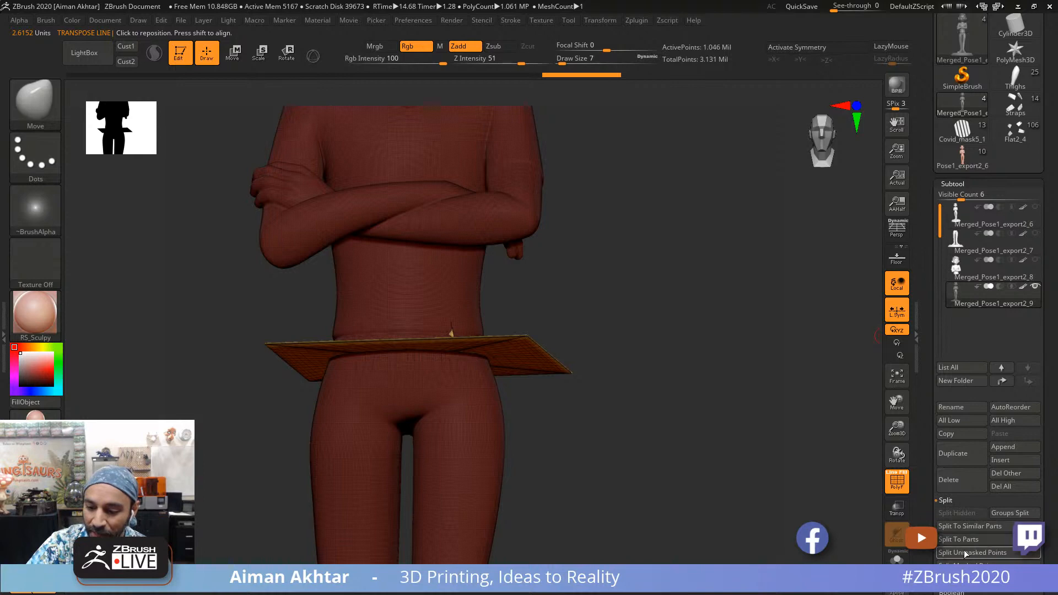
pyautogui.click(960, 324)
pyautogui.moveTo(632, 391); pyautogui.dragTo(659, 410)
pyautogui.click(902, 512)
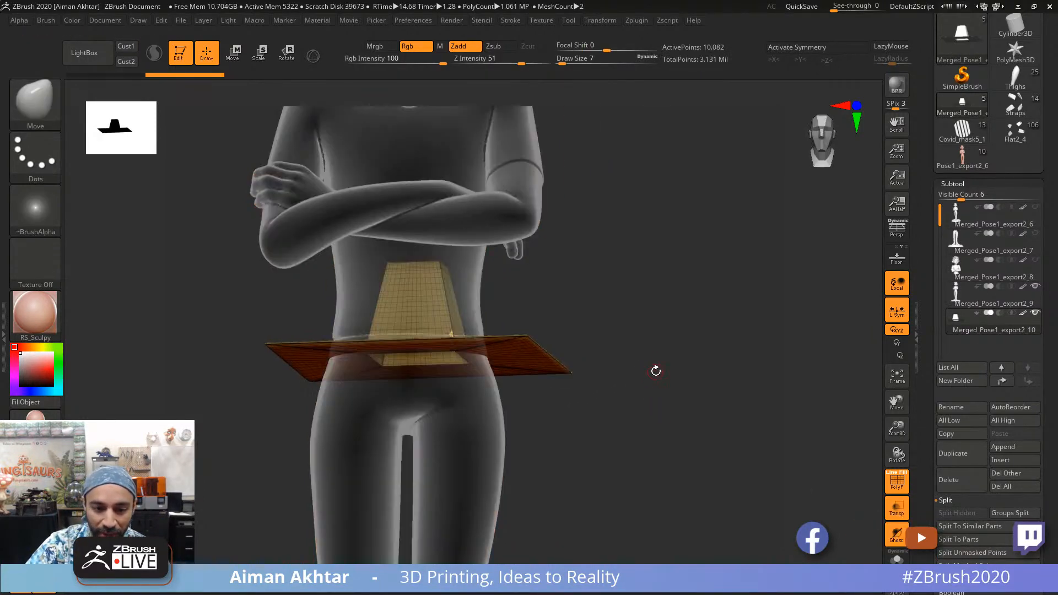
pyautogui.moveTo(656, 371)
pyautogui.mouseDown()
pyautogui.moveTo(684, 405)
pyautogui.moveTo(663, 373)
pyautogui.mouseUp()
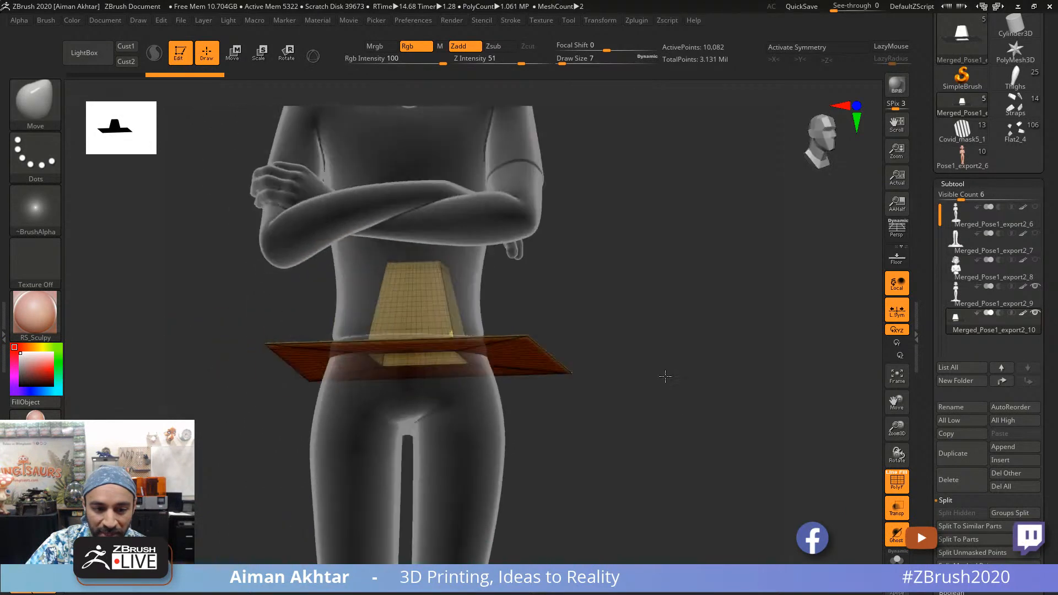
# Step: Scale the key down slightly and shift it from the front so its cutting plane sits just above the waistband
pyautogui.click(267, 56)
pyautogui.keyDown('shift'); pyautogui.moveTo(422, 350); pyautogui.dragTo(567, 350); pyautogui.keyUp('shift')
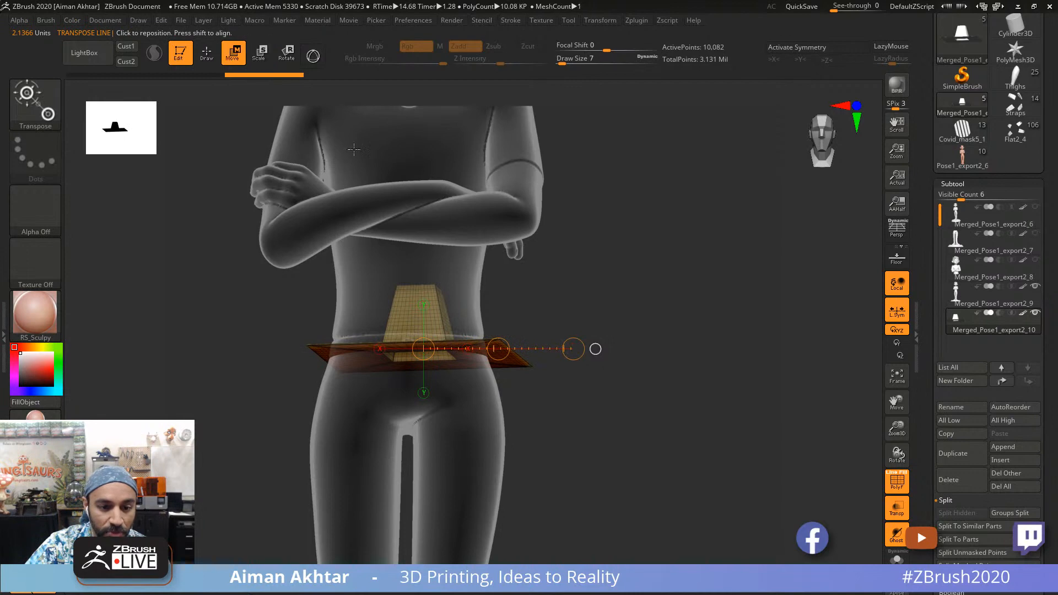
pyautogui.moveTo(498, 348); pyautogui.dragTo(488, 335)
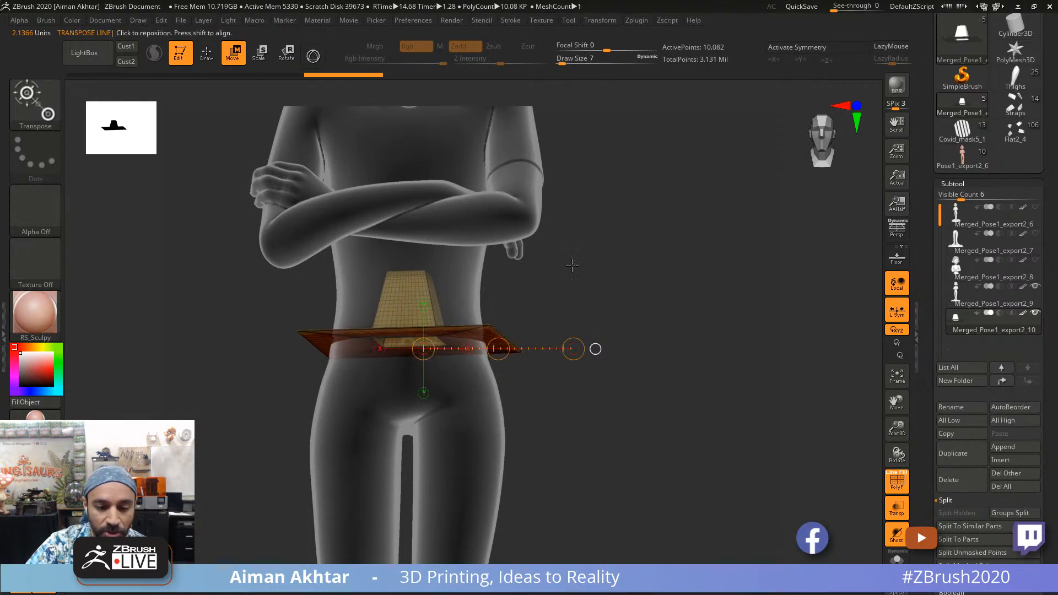
pyautogui.moveTo(571, 266); pyautogui.dragTo(578, 401)
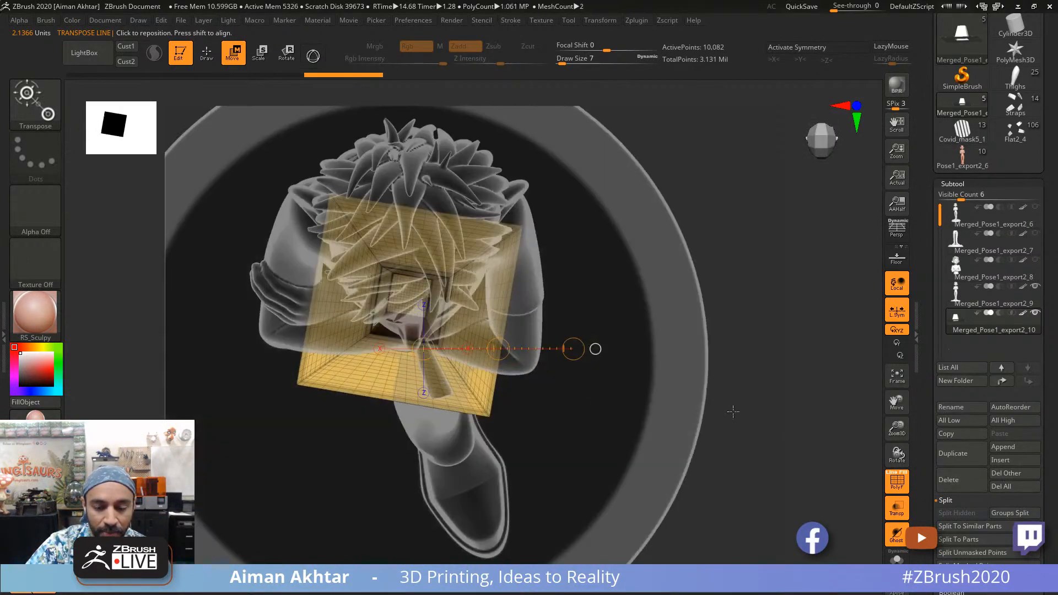
pyautogui.moveTo(732, 411)
pyautogui.mouseDown()
pyautogui.moveTo(729, 325)
pyautogui.moveTo(639, 432)
pyautogui.moveTo(702, 431)
pyautogui.moveTo(631, 421)
pyautogui.moveTo(642, 448)
pyautogui.moveTo(735, 483)
pyautogui.mouseUp()
# Step: Move the key backward in side view until its block sits inside the torso and the cutting plane follows the waistband
pyautogui.keyDown('shift'); pyautogui.moveTo(416, 336); pyautogui.dragTo(610, 308); pyautogui.keyUp('shift')
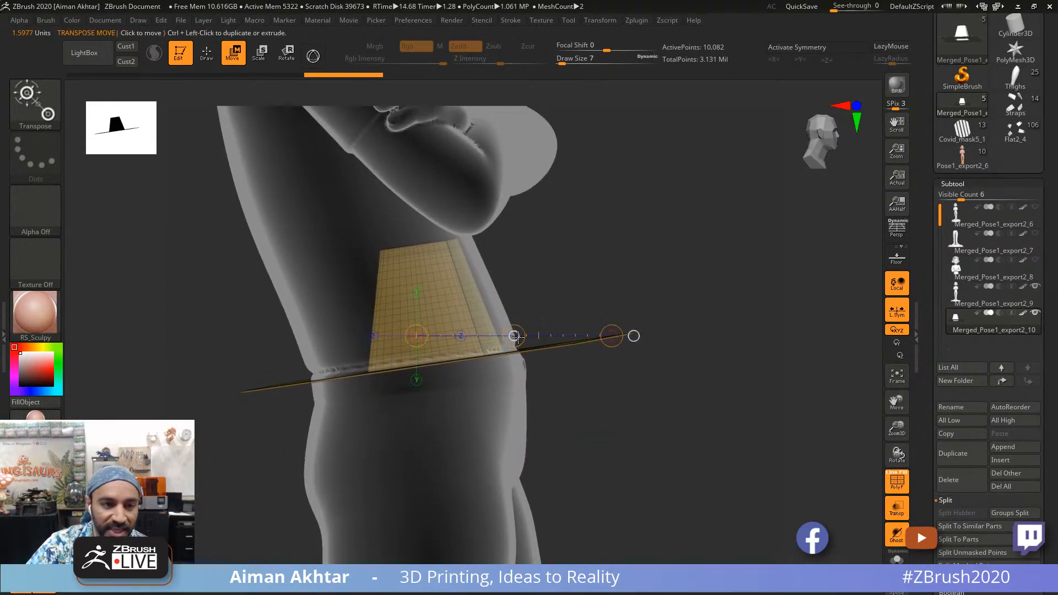
pyautogui.moveTo(518, 337); pyautogui.dragTo(497, 334)
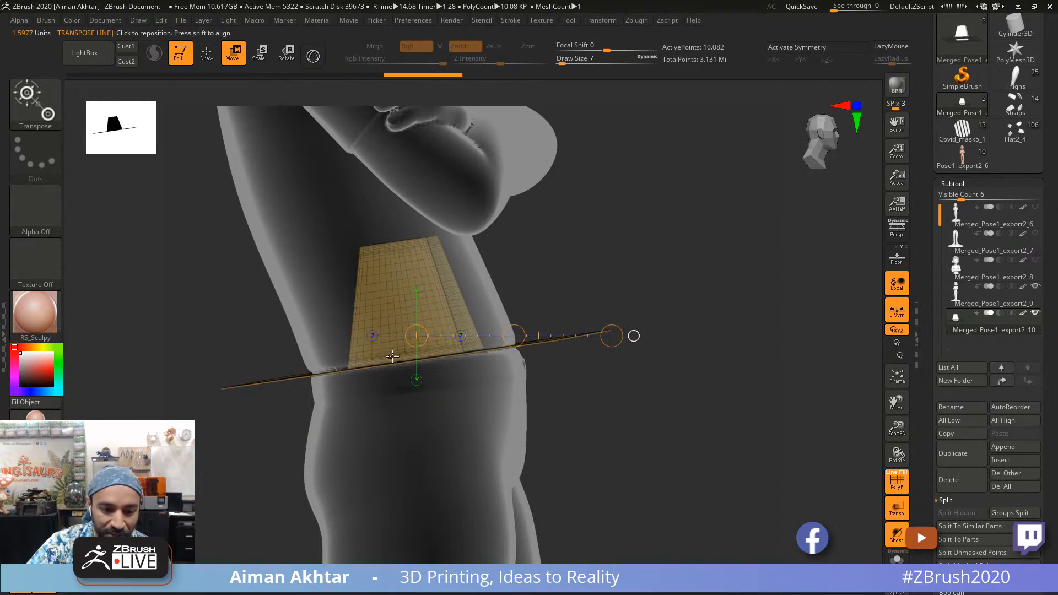
pyautogui.keyDown('shift'); pyautogui.moveTo(392, 356); pyautogui.dragTo(662, 298); pyautogui.keyUp('shift')
pyautogui.click(287, 55)
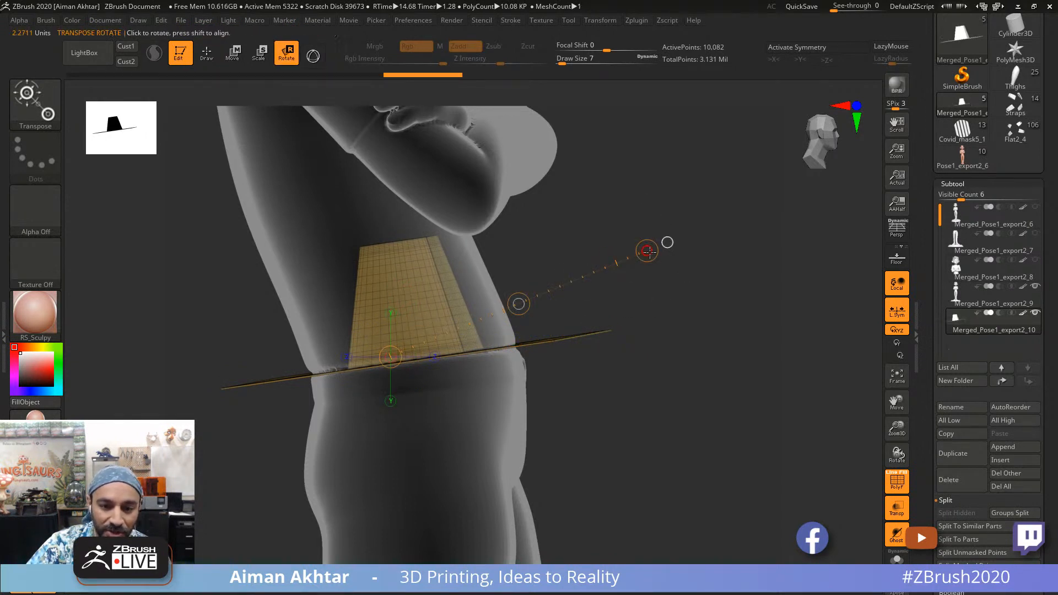
pyautogui.click(239, 57)
pyautogui.moveTo(518, 303); pyautogui.dragTo(505, 306)
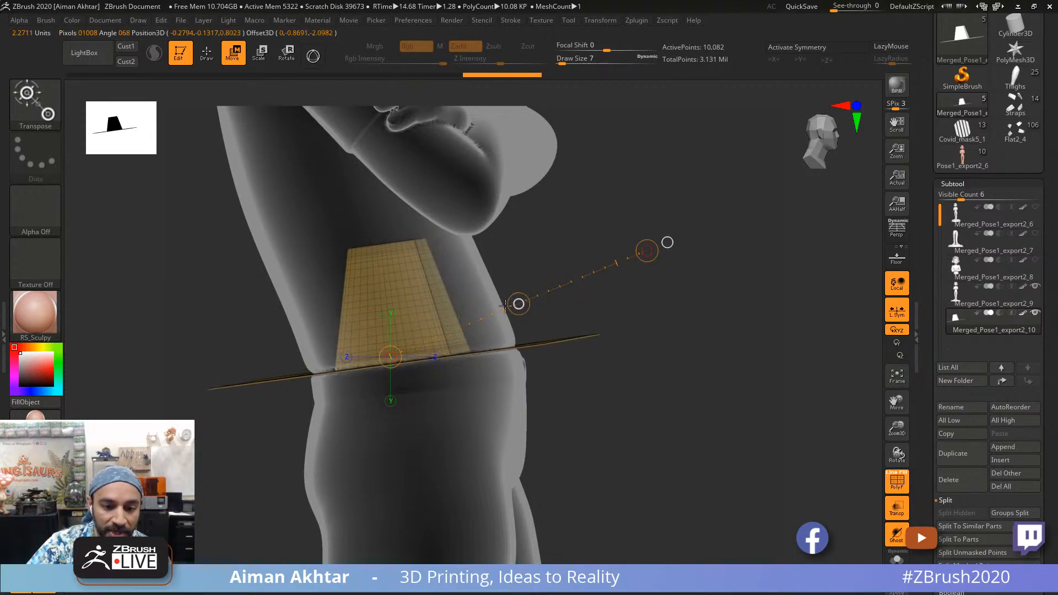
# Step: DynaMesh the key at a resolution of 2000
pyautogui.moveTo(642, 425)
pyautogui.mouseDown()
pyautogui.moveTo(623, 491)
pyautogui.moveTo(653, 479)
pyautogui.moveTo(578, 477)
pyautogui.moveTo(664, 427)
pyautogui.mouseUp()
pyautogui.press('q')
pyautogui.moveTo(587, 329); pyautogui.dragTo(819, 501)
pyautogui.press('g')
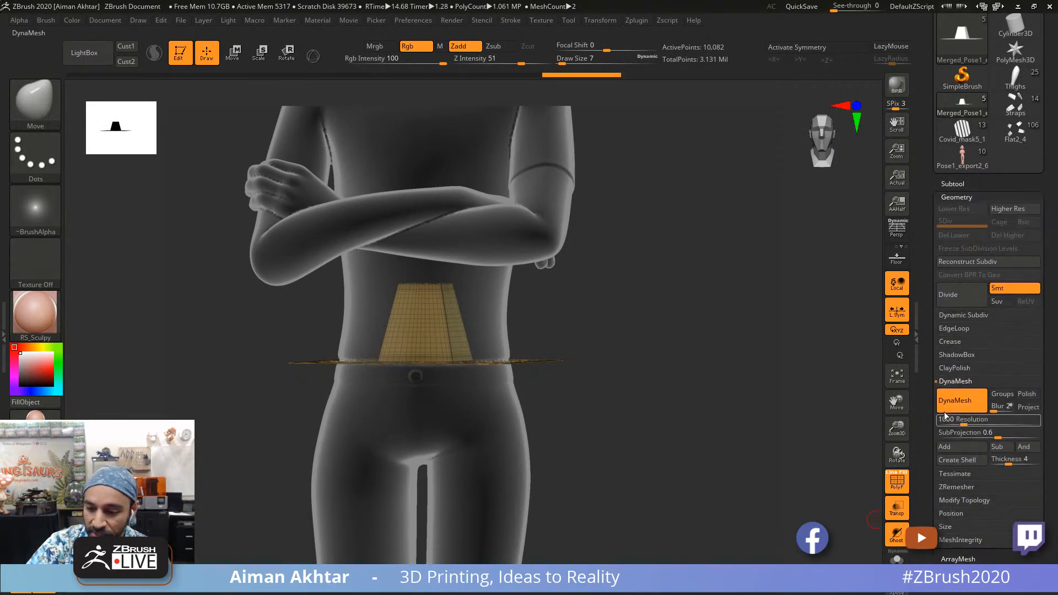
pyautogui.keyDown('ctrl'); pyautogui.moveTo(674, 375); pyautogui.dragTo(734, 463); pyautogui.keyUp('ctrl')
pyautogui.hotkey('ctrl', 'z')
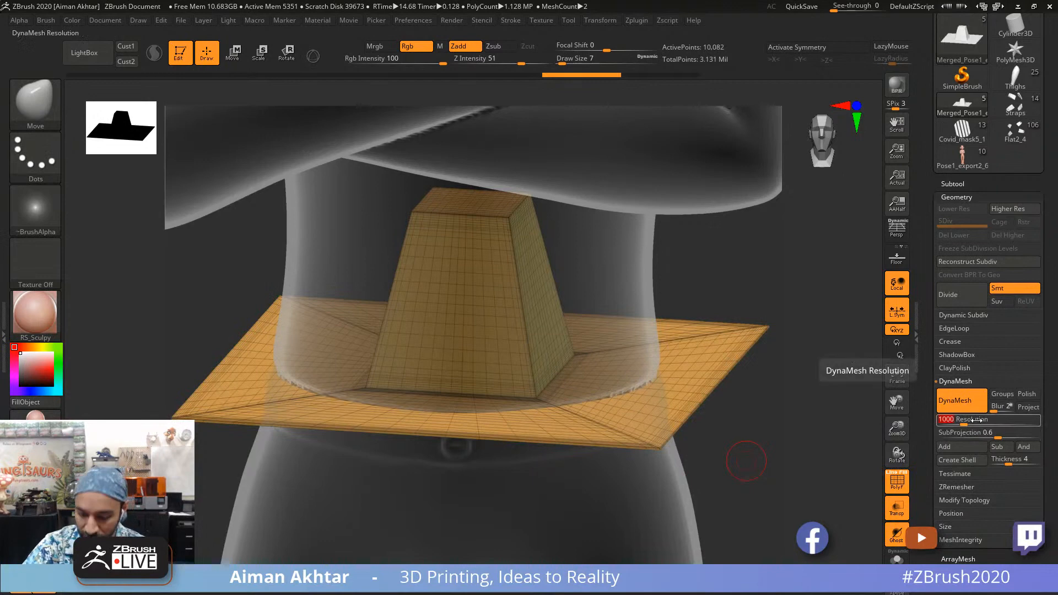
pyautogui.click(975, 419)
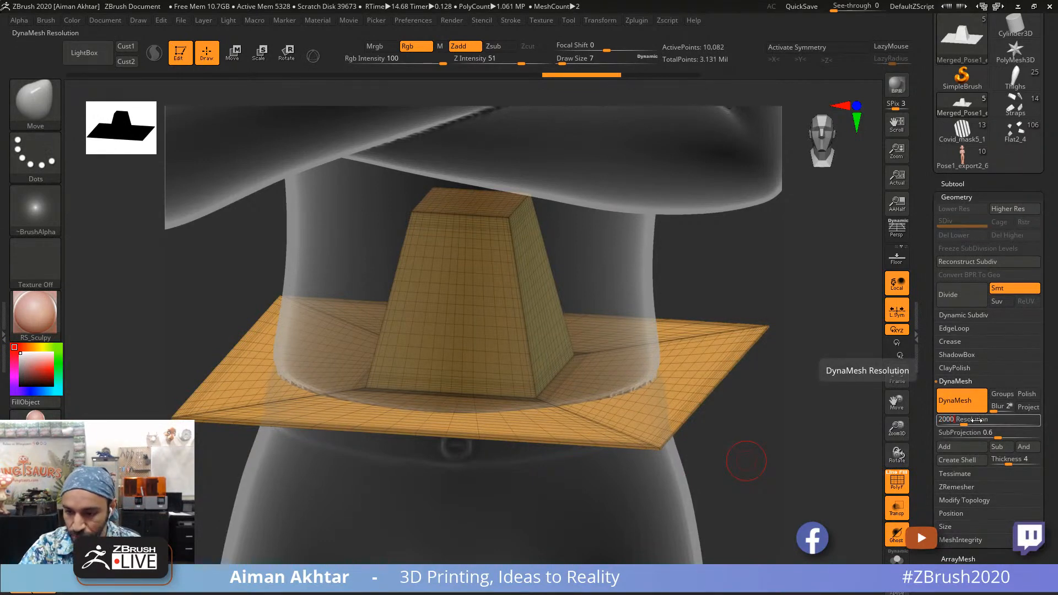
pyautogui.press('Return')
pyautogui.moveTo(739, 439)
pyautogui.keyDown('ctrl'); pyautogui.mouseDown()
pyautogui.moveTo(754, 451)
pyautogui.moveTo(743, 429)
pyautogui.mouseUp(); pyautogui.keyUp('ctrl')
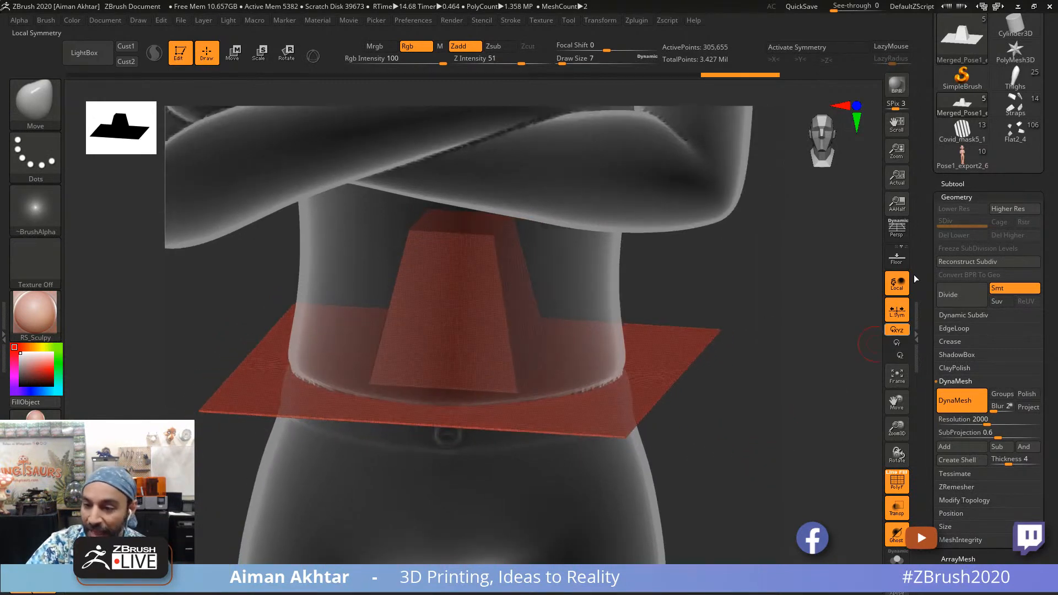
# Step: Set the key subtool to subtraction and make the figure body the active subtool
pyautogui.click(952, 184)
pyautogui.moveTo(992, 316)
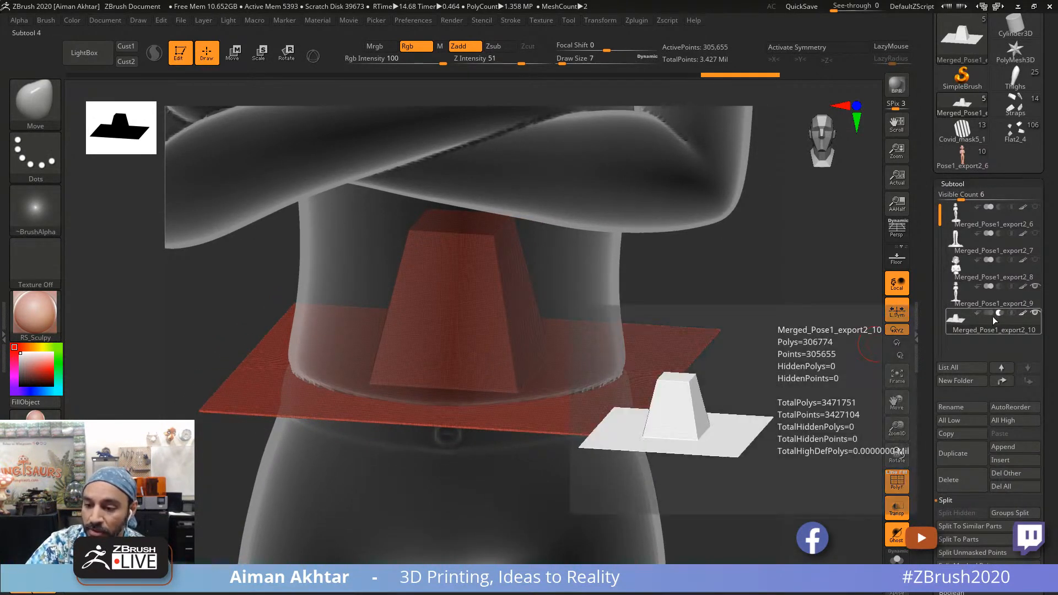
pyautogui.click(954, 290)
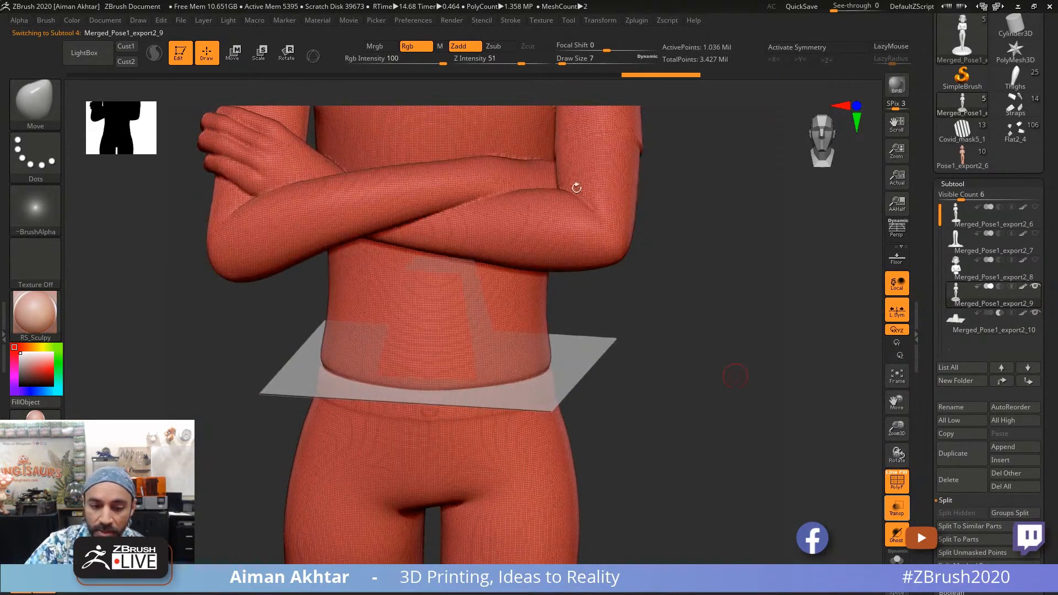
# Step: Turn off transparency and polyframe, and preview the key's cut through the body with Live Boolean
pyautogui.click(896, 507)
pyautogui.click(451, 20)
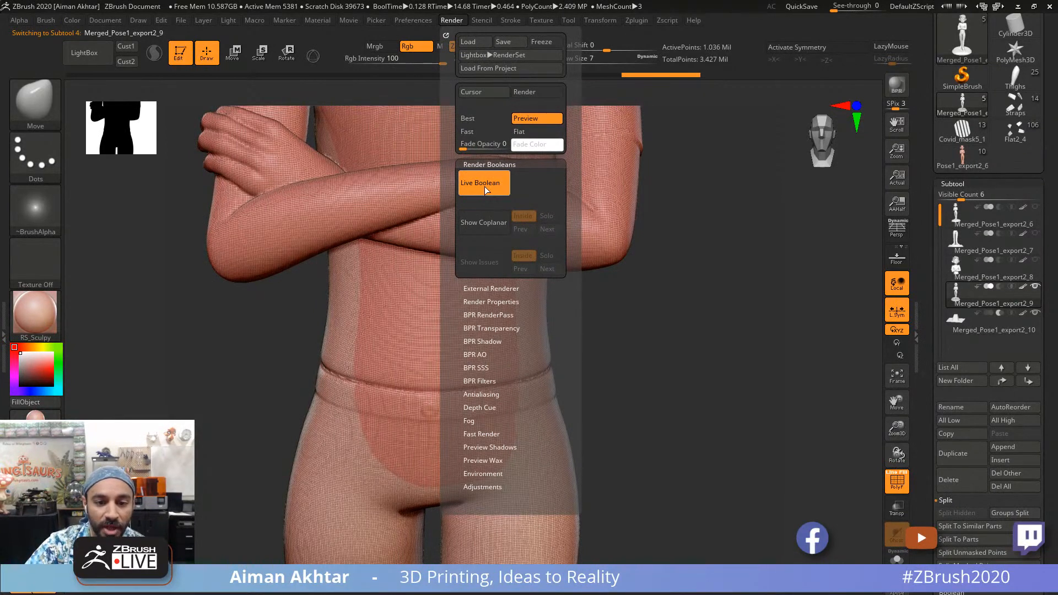
pyautogui.click(892, 488)
pyautogui.moveTo(710, 444); pyautogui.dragTo(551, 363)
pyautogui.moveTo(667, 394); pyautogui.dragTo(339, 370)
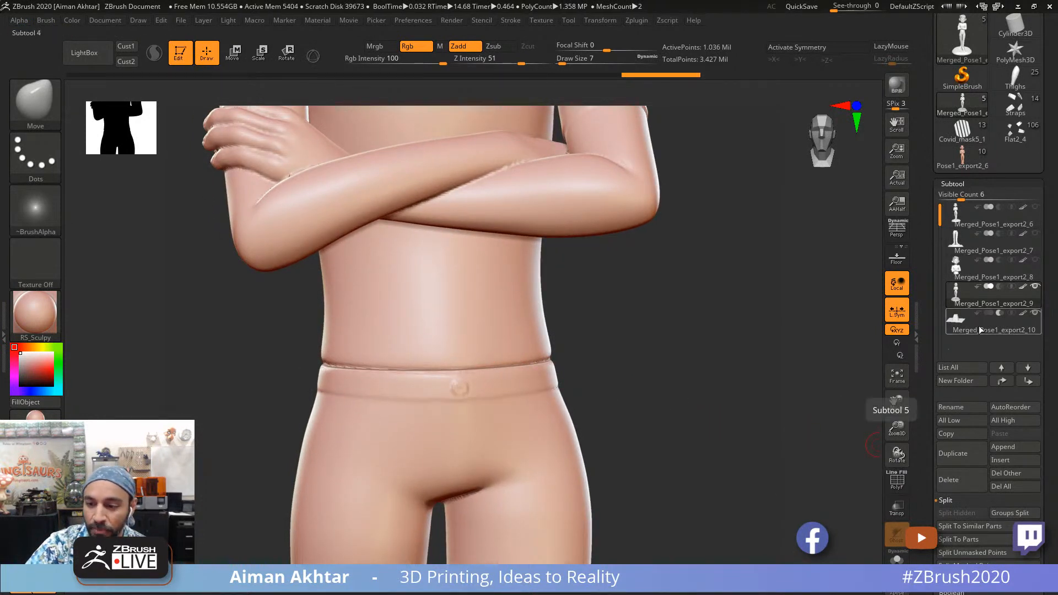
# Step: Make a boolean mesh from the body and the subtracting key, and switch to the resulting UMesh tool
pyautogui.moveTo(1037, 522); pyautogui.dragTo(1037, 470)
pyautogui.click(953, 540)
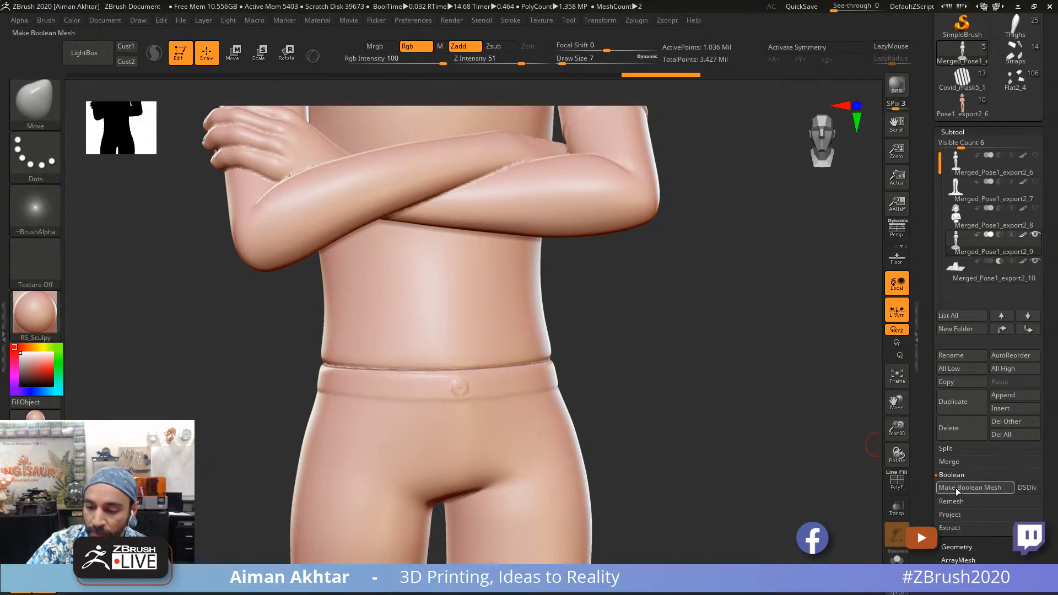
pyautogui.moveTo(983, 233)
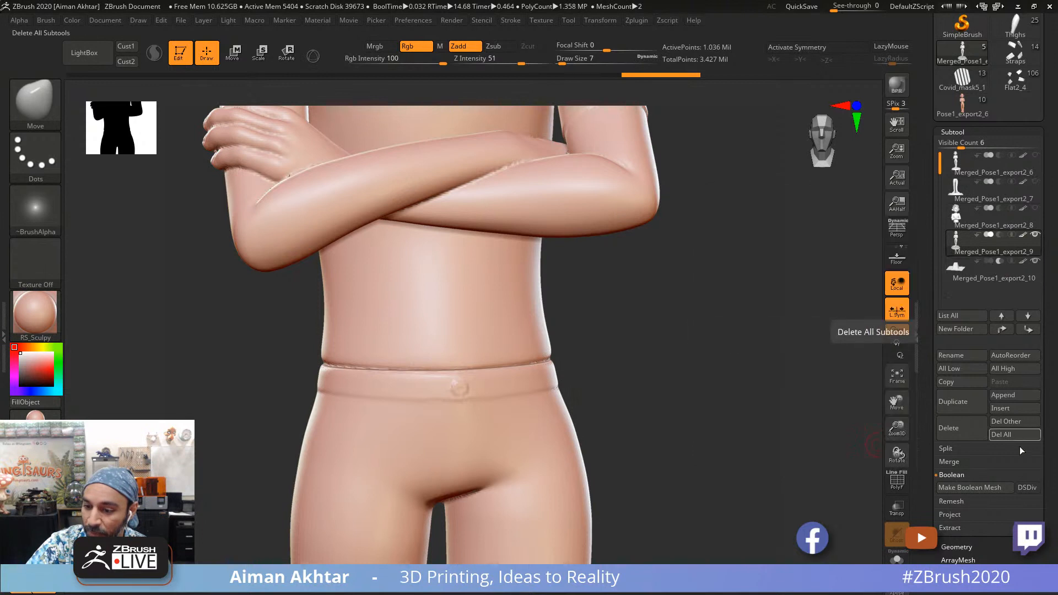
pyautogui.click(984, 487)
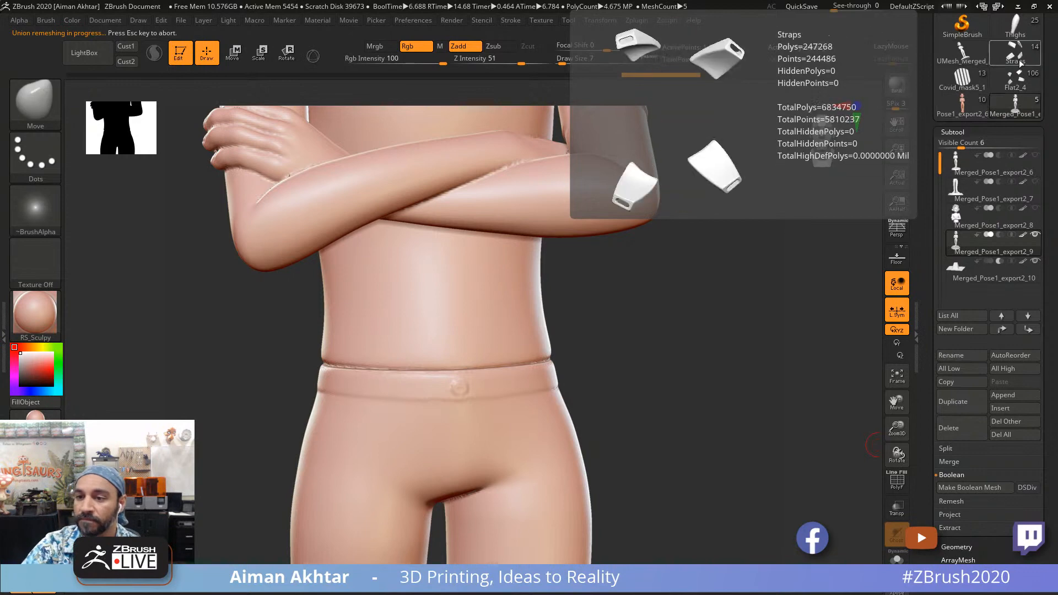
pyautogui.click(970, 58)
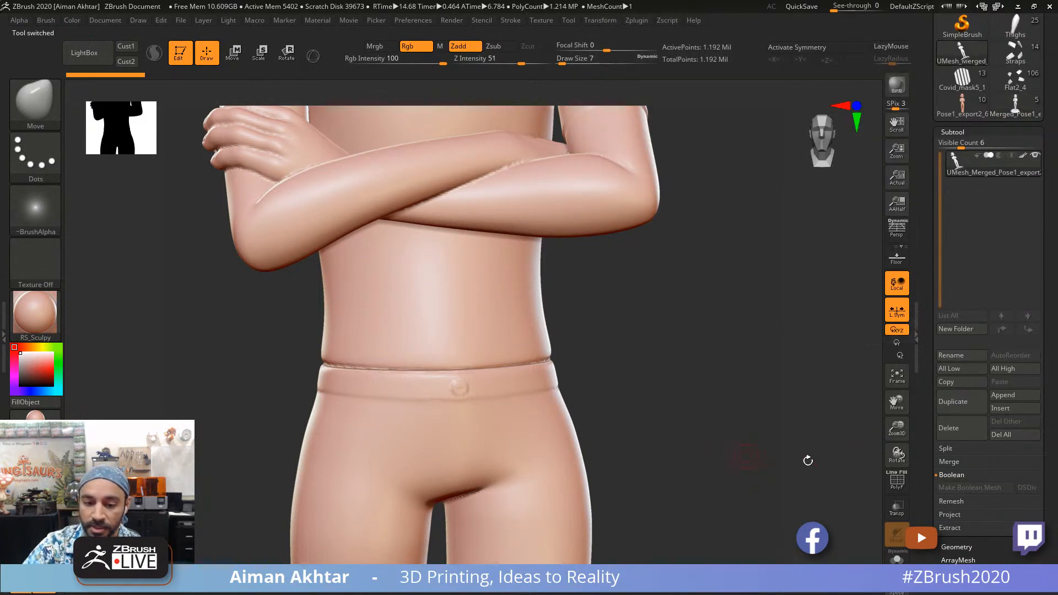
# Step: Isolate the upper body by its polygroup and view the tapered key socket from below with polyframe turned off
pyautogui.click(898, 488)
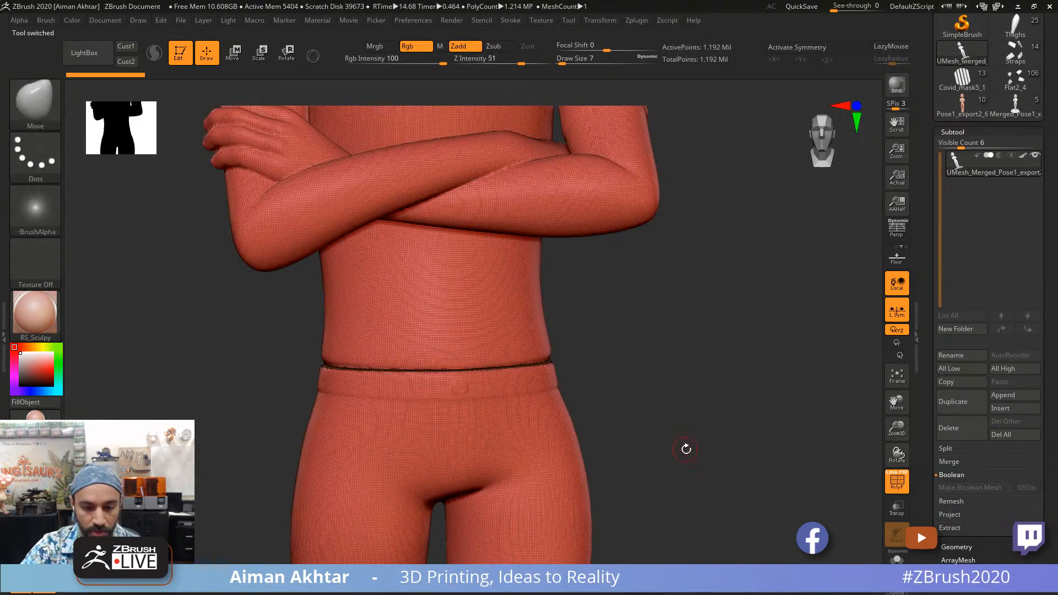
pyautogui.moveTo(707, 439); pyautogui.dragTo(772, 499)
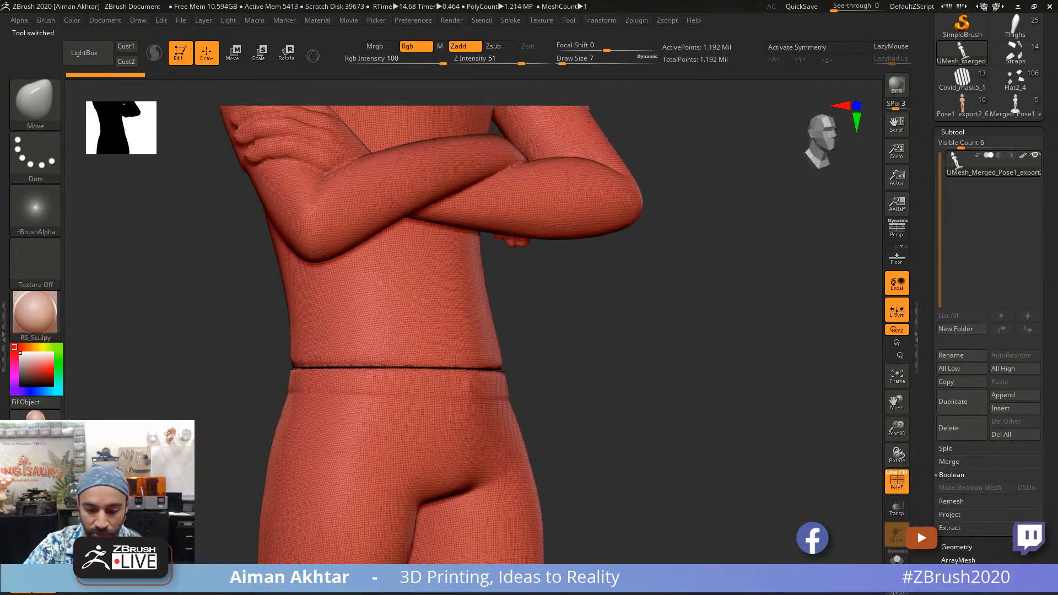
pyautogui.keyDown('alt'); pyautogui.moveTo(571, 430); pyautogui.dragTo(565, 366); pyautogui.keyUp('alt')
pyautogui.keyDown('ctrl'); pyautogui.keyDown('shift'); pyautogui.click(467, 431); pyautogui.keyUp('shift'); pyautogui.keyUp('ctrl')
pyautogui.moveTo(516, 425)
pyautogui.mouseDown()
pyautogui.moveTo(648, 485)
pyautogui.moveTo(682, 468)
pyautogui.moveTo(612, 413)
pyautogui.moveTo(617, 460)
pyautogui.mouseUp()
pyautogui.moveTo(632, 422); pyautogui.dragTo(647, 304)
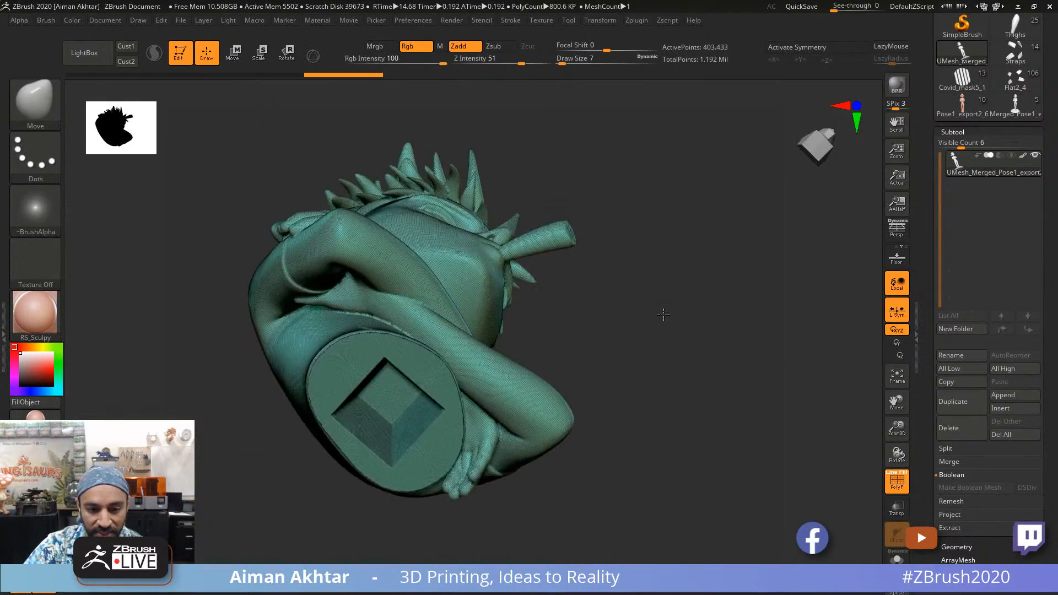
pyautogui.moveTo(680, 346); pyautogui.dragTo(872, 488)
pyautogui.click(897, 491)
pyautogui.moveTo(751, 448); pyautogui.dragTo(678, 379)
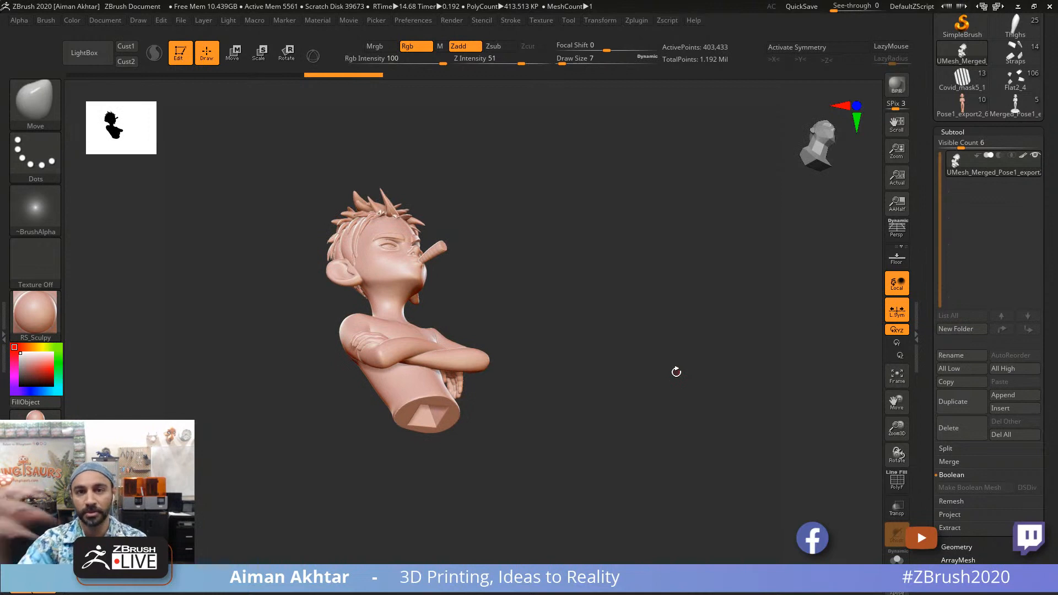
pyautogui.moveTo(628, 354)
pyautogui.mouseDown()
pyautogui.moveTo(609, 363)
pyautogui.moveTo(629, 365)
pyautogui.moveTo(630, 345)
pyautogui.moveTo(631, 374)
pyautogui.mouseUp()
# Step: Load the AimKeys articulation brush and pick its Hinge_Boolean insert
pyautogui.click(35, 96)
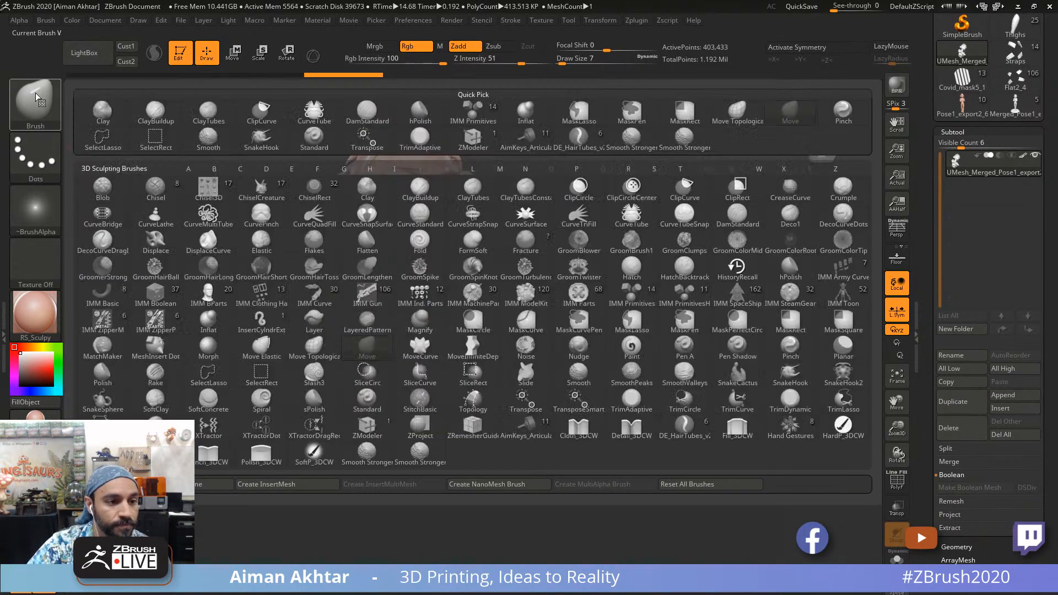
pyautogui.click(507, 426)
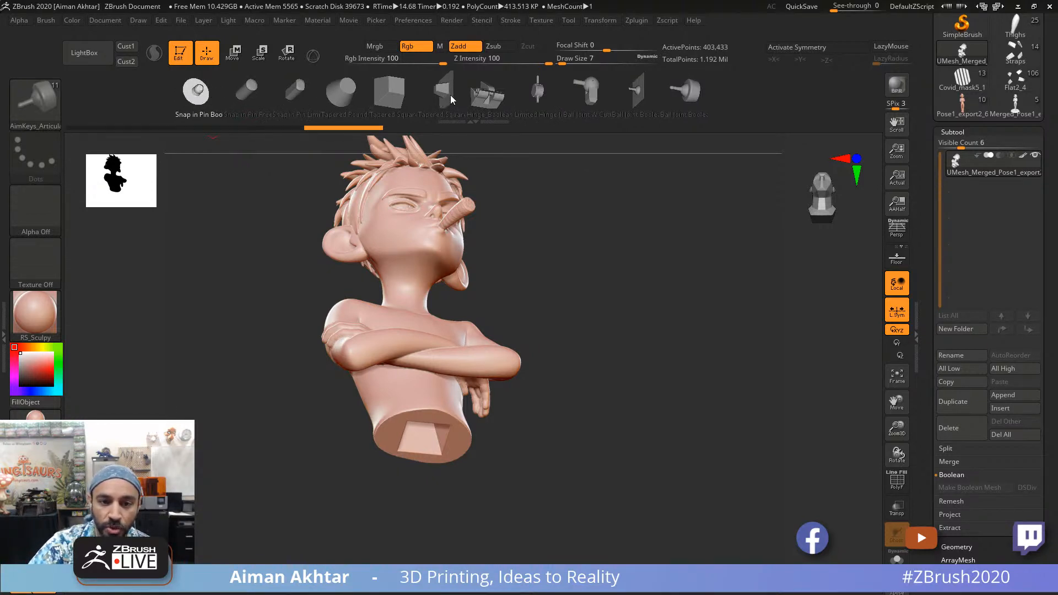
pyautogui.click(492, 94)
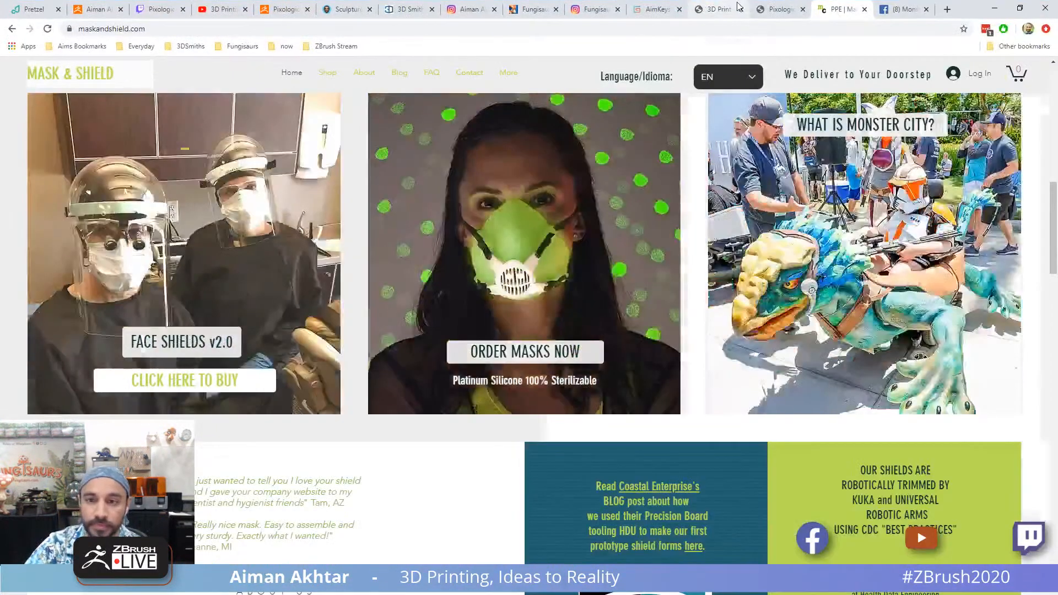
# Step: Switch to the browser, open the Gumroad page of the AimKeys Keys and Articulation IMM brush, and select its address
pyautogui.click(718, 9)
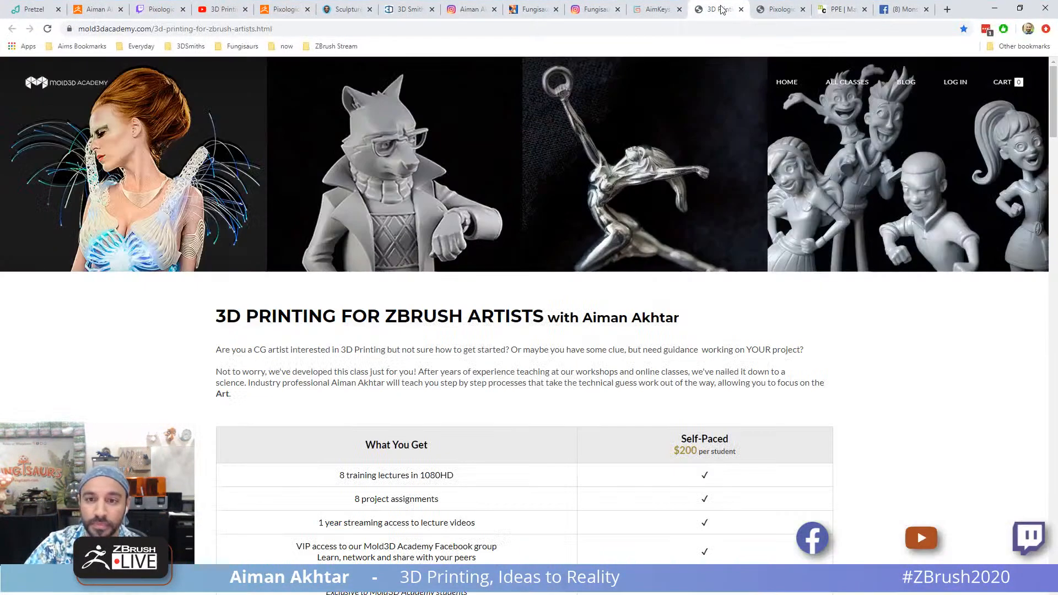
pyautogui.click(657, 9)
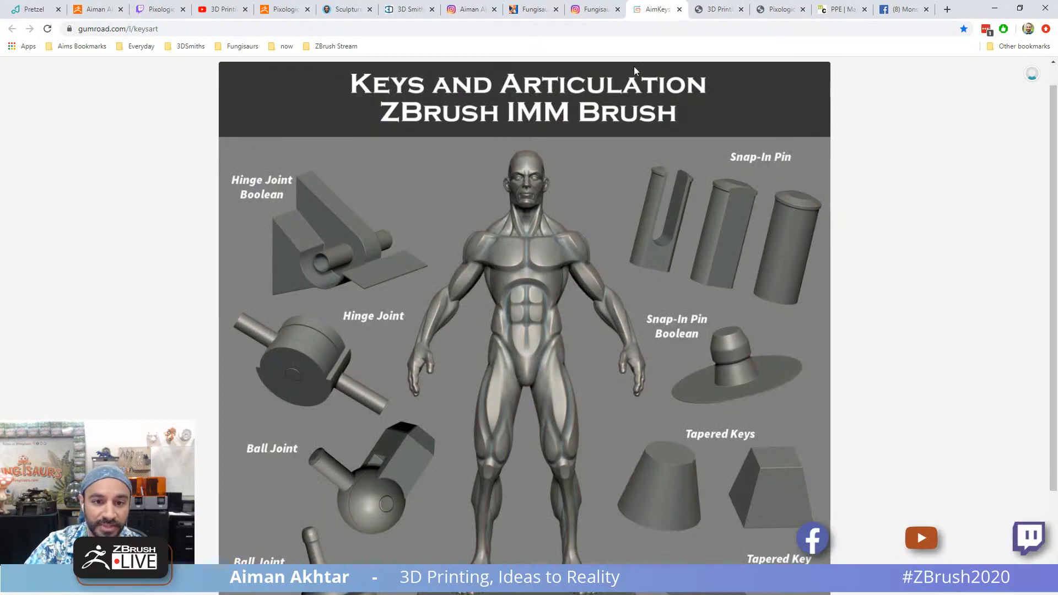
pyautogui.scroll(-3, 579, 379)
pyautogui.scroll(4, 593, 403)
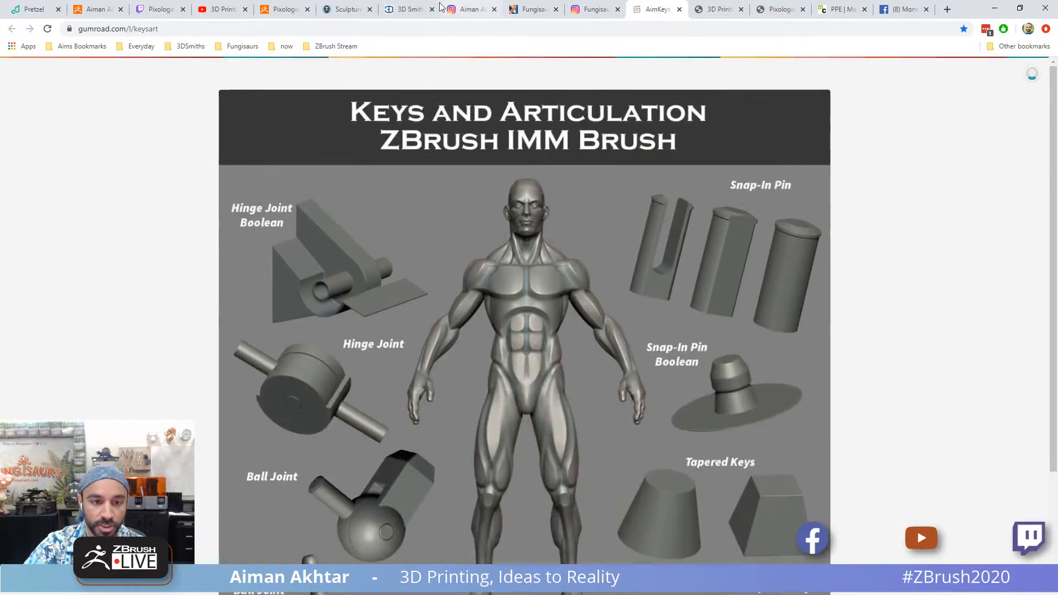
pyautogui.click(393, 28)
pyautogui.hotkey('ctrl', 'a')
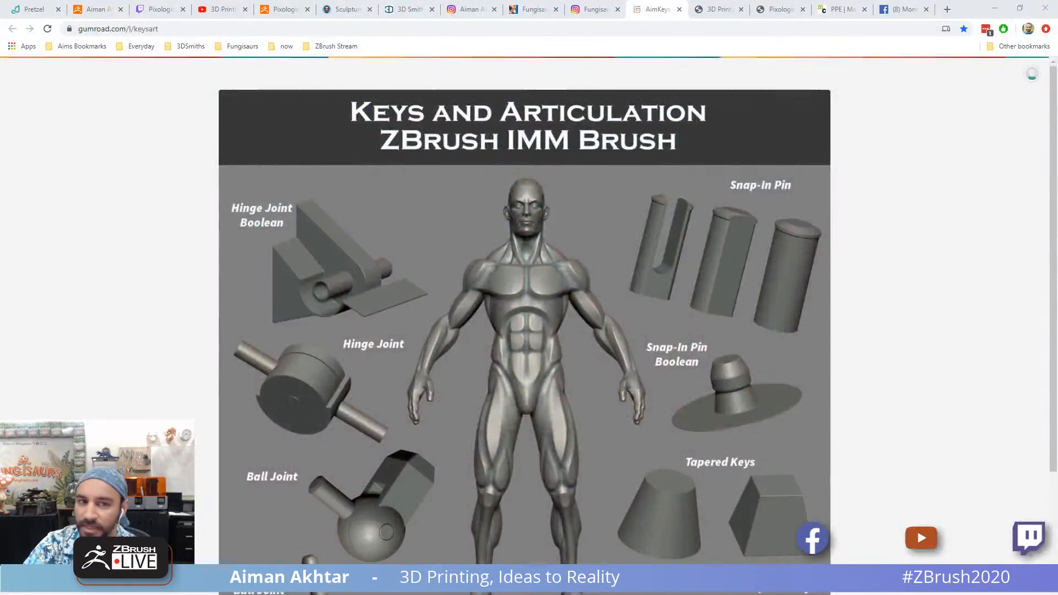
pyautogui.click(99, 28)
# Step: Check the live chats on the YouTube, Pixologic and Twitch stream pages, and return to ZBrush
pyautogui.click(218, 9)
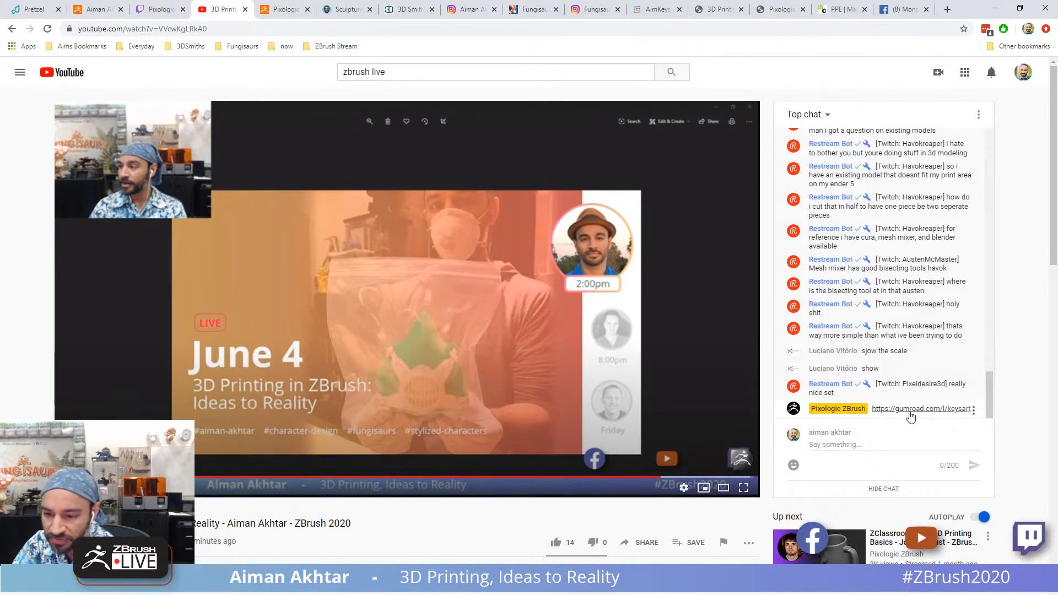
pyautogui.click(286, 6)
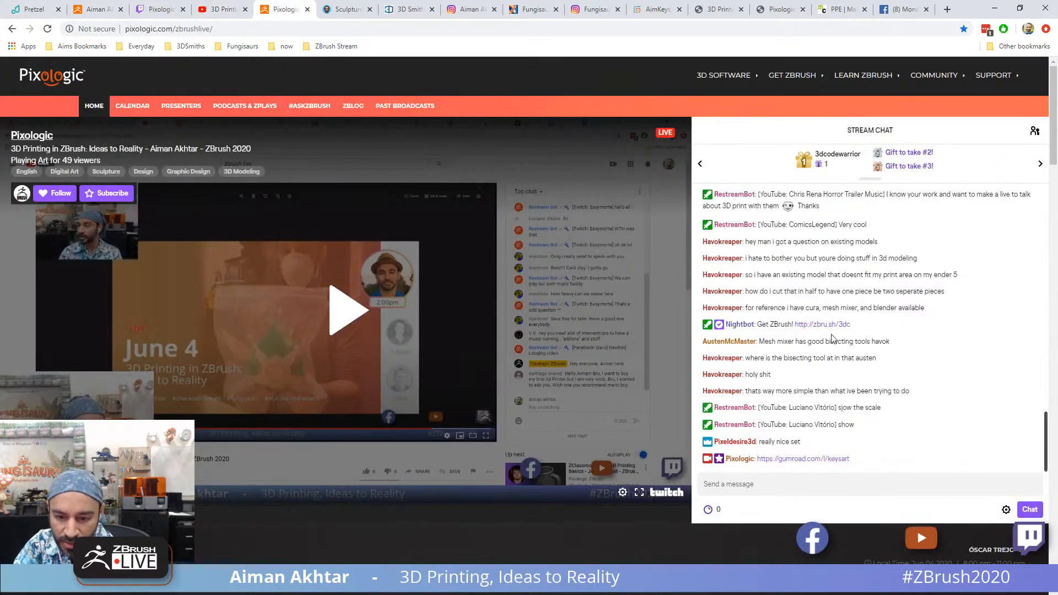
pyautogui.click(157, 9)
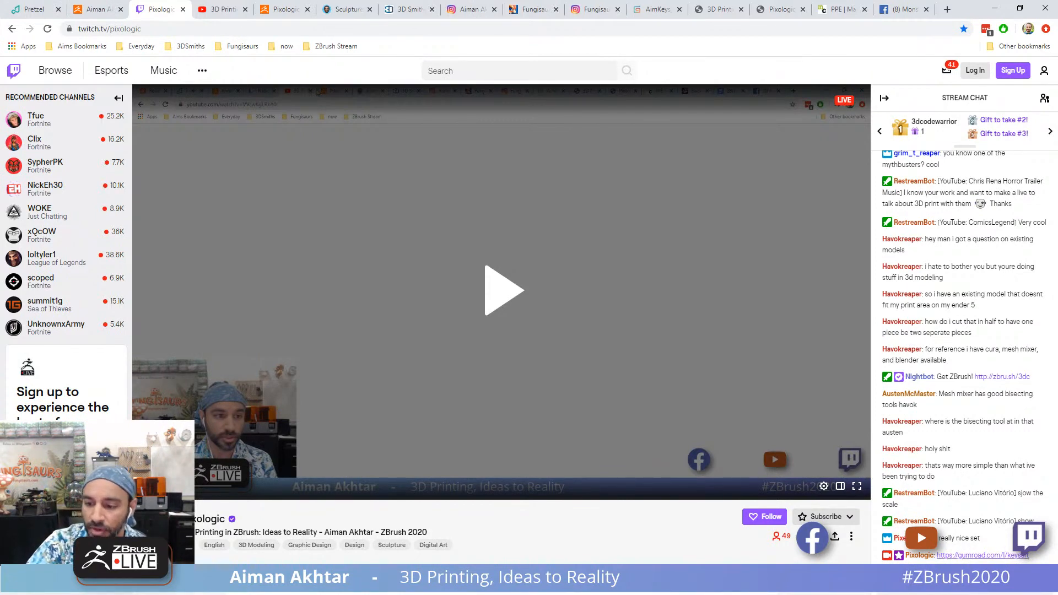
pyautogui.click(993, 10)
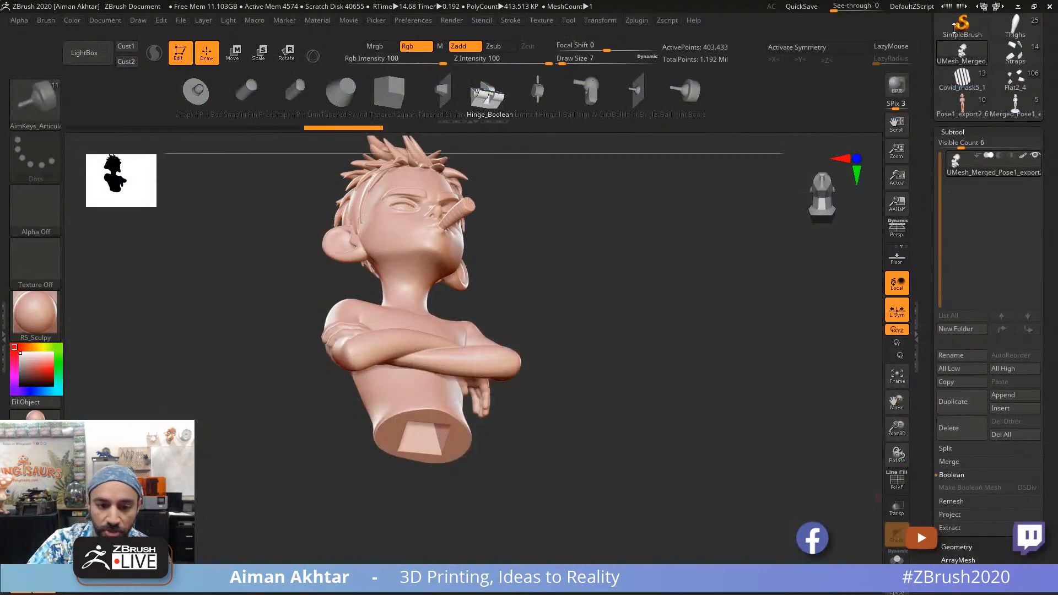
# Step: Switch back to the Move brush and view the isolated upper body from the front
pyautogui.moveTo(722, 381); pyautogui.dragTo(717, 409)
pyautogui.press('b')
pyautogui.press('m')
pyautogui.press('v')
pyautogui.moveTo(665, 376)
pyautogui.keyDown('alt'); pyautogui.mouseDown()
pyautogui.moveTo(644, 373)
pyautogui.moveTo(646, 435)
pyautogui.moveTo(635, 267)
pyautogui.mouseUp(); pyautogui.keyUp('alt')
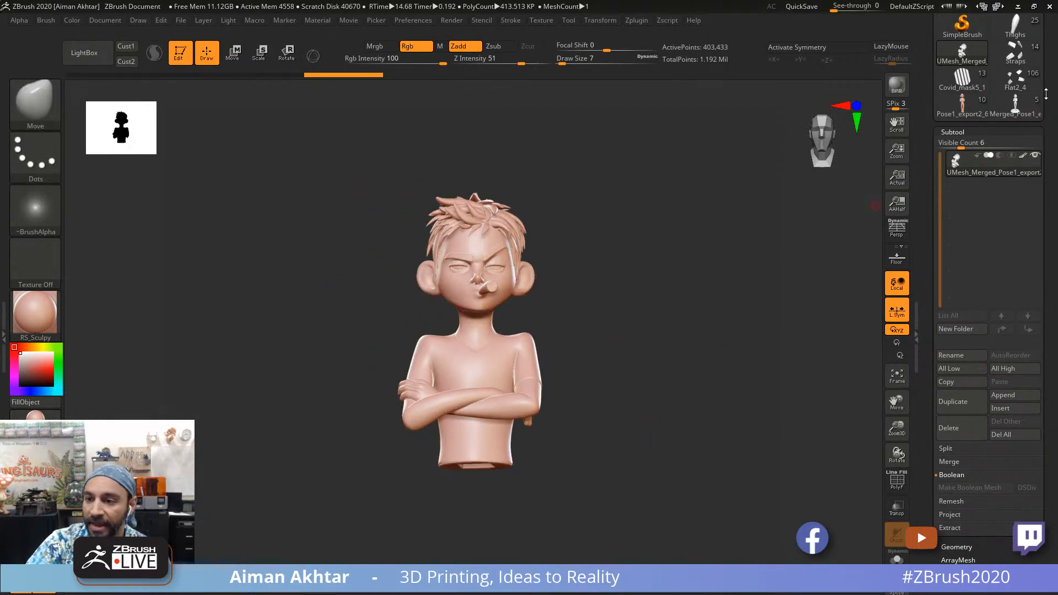
# Step: Look through the loaded mask, figure and Flat2_4 tools, and switch to the Straps tool that holds the silicone mask parts
pyautogui.click(974, 79)
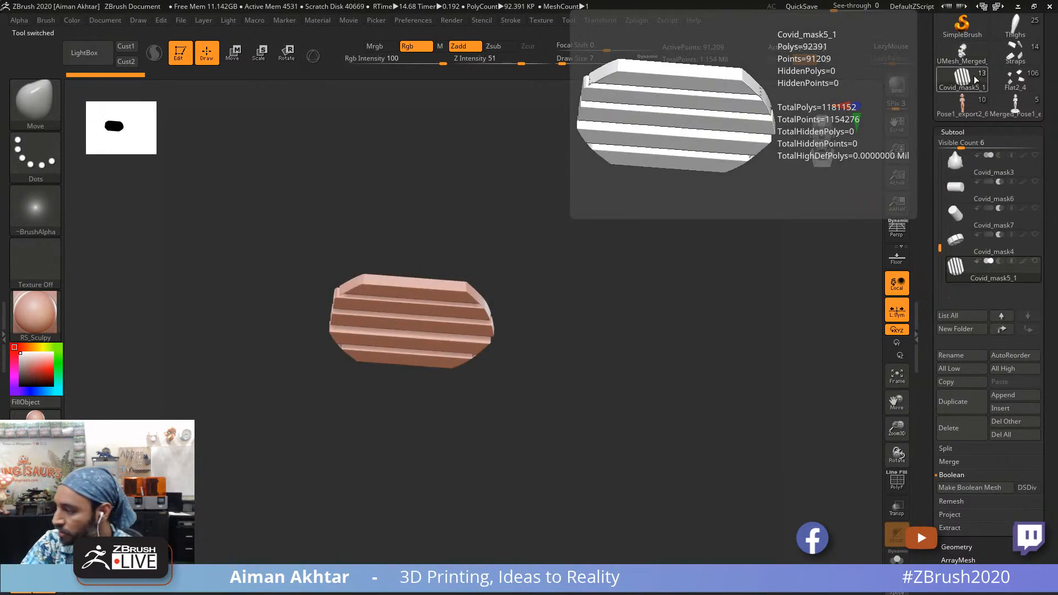
pyautogui.moveTo(623, 354); pyautogui.dragTo(622, 377)
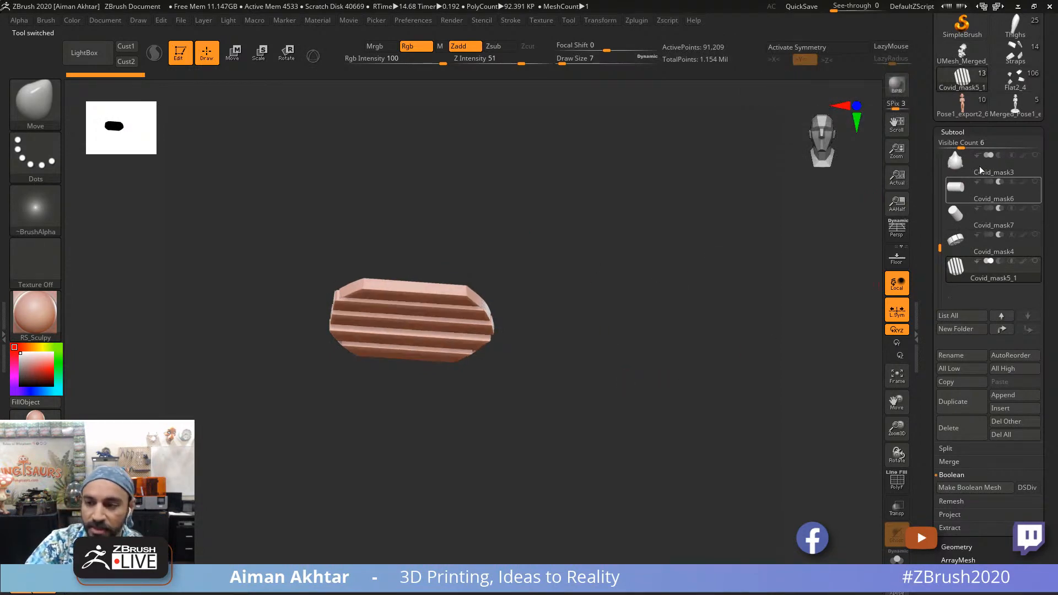
pyautogui.click(1006, 85)
pyautogui.click(1018, 101)
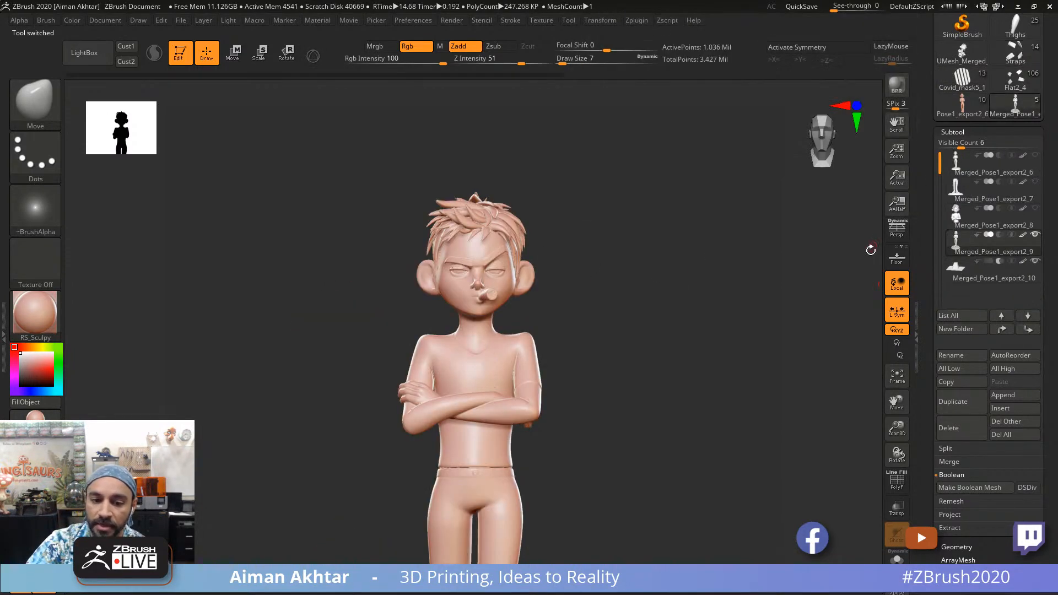
pyautogui.click(1016, 81)
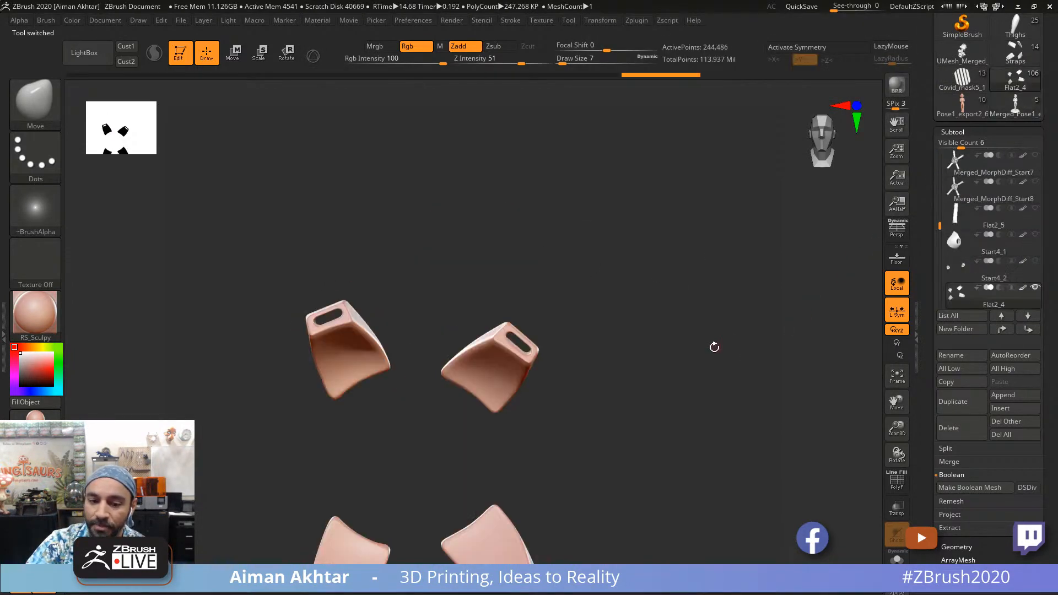
pyautogui.click(1018, 56)
pyautogui.moveTo(709, 433); pyautogui.dragTo(682, 507)
pyautogui.press('f')
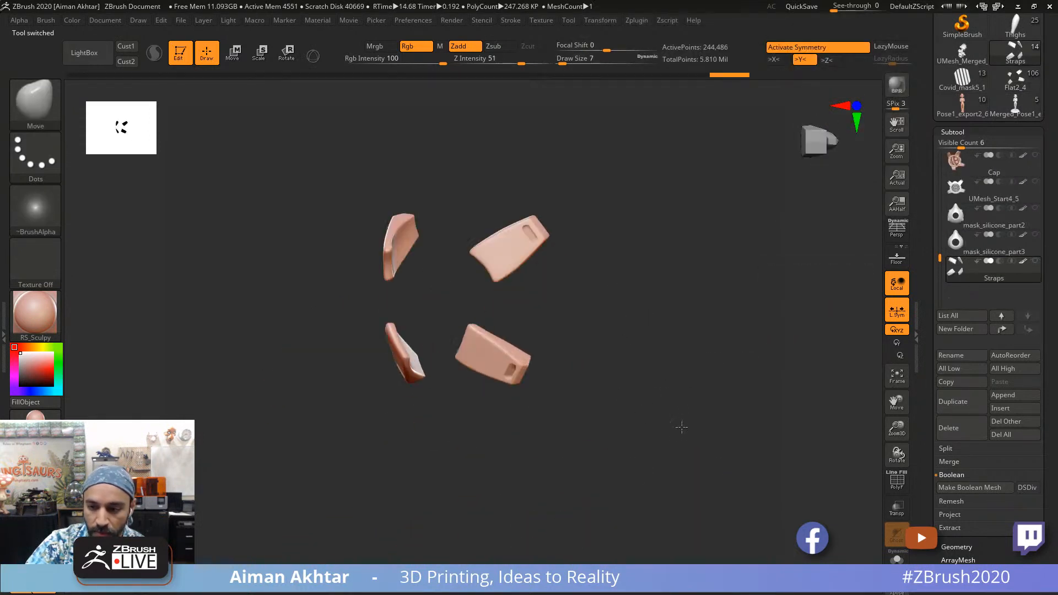
pyautogui.moveTo(681, 427); pyautogui.dragTo(694, 386)
# Step: Alternate between the mask_silicone_part2 and mask_silicone_part3 subtools and compare their outer shapes
pyautogui.click(986, 242)
pyautogui.moveTo(715, 349); pyautogui.dragTo(728, 292)
pyautogui.moveTo(967, 190)
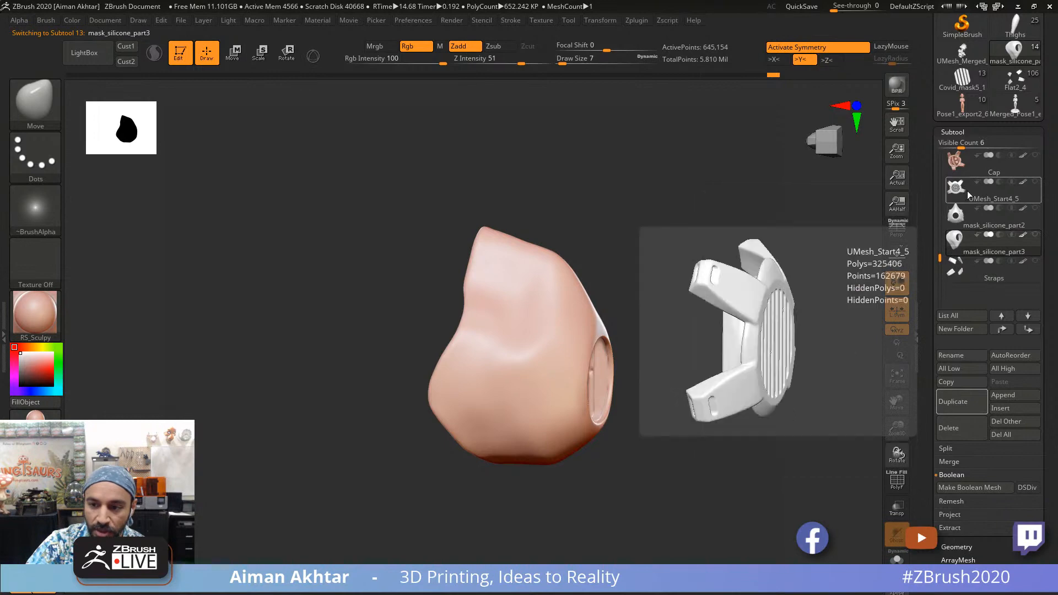
pyautogui.click(958, 216)
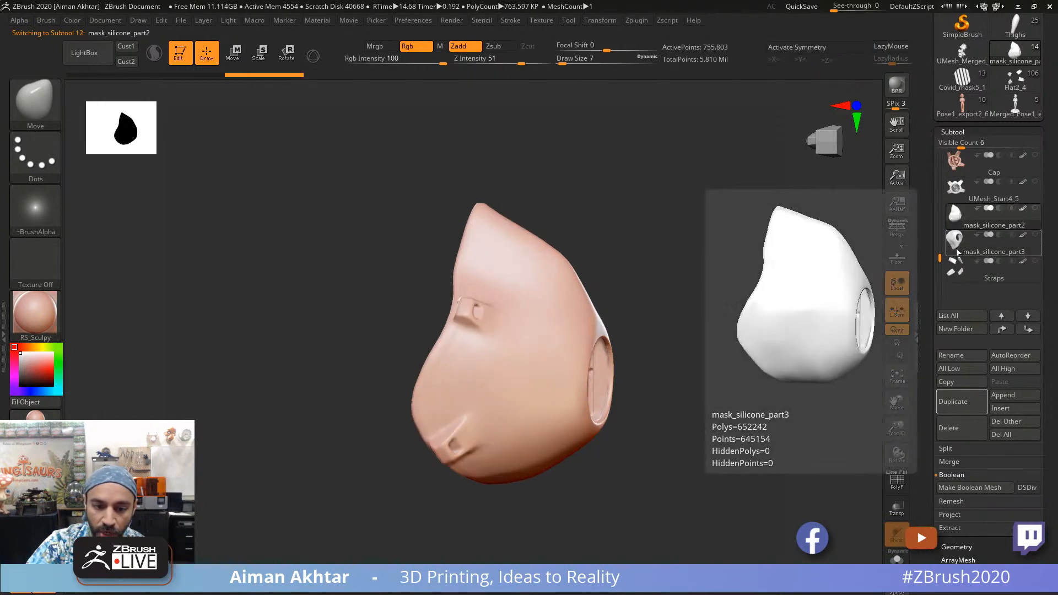
pyautogui.click(956, 249)
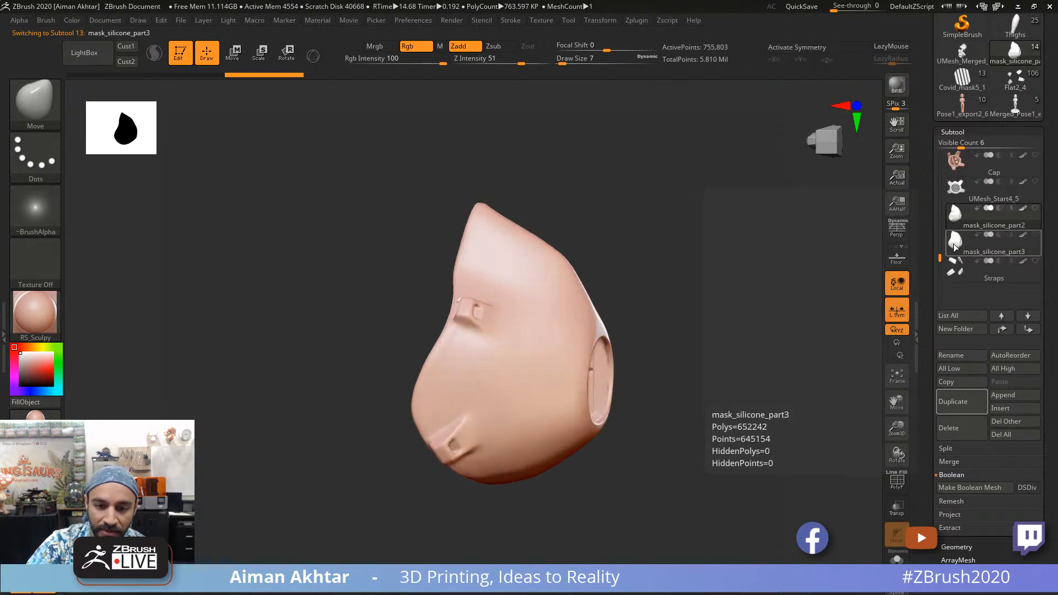
pyautogui.moveTo(708, 335); pyautogui.dragTo(686, 341)
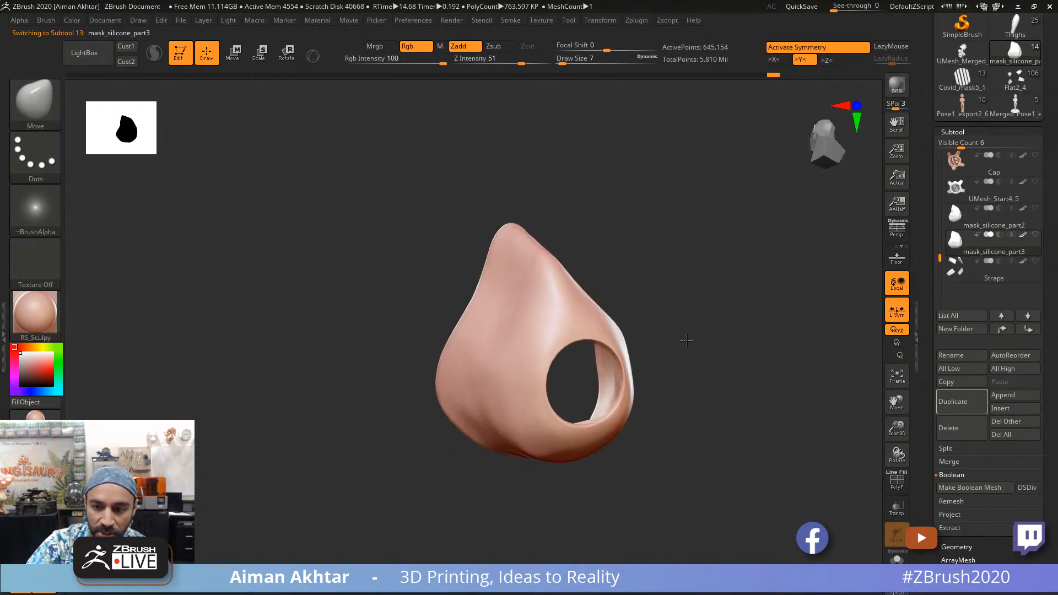
pyautogui.click(965, 217)
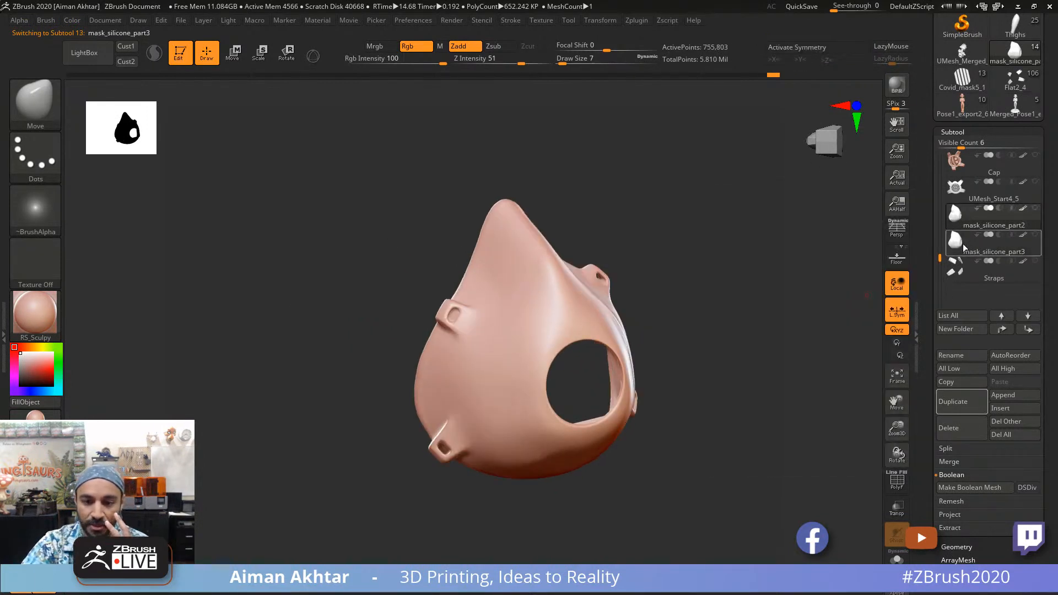
pyautogui.moveTo(733, 347); pyautogui.dragTo(797, 467)
pyautogui.moveTo(720, 377); pyautogui.dragTo(650, 325)
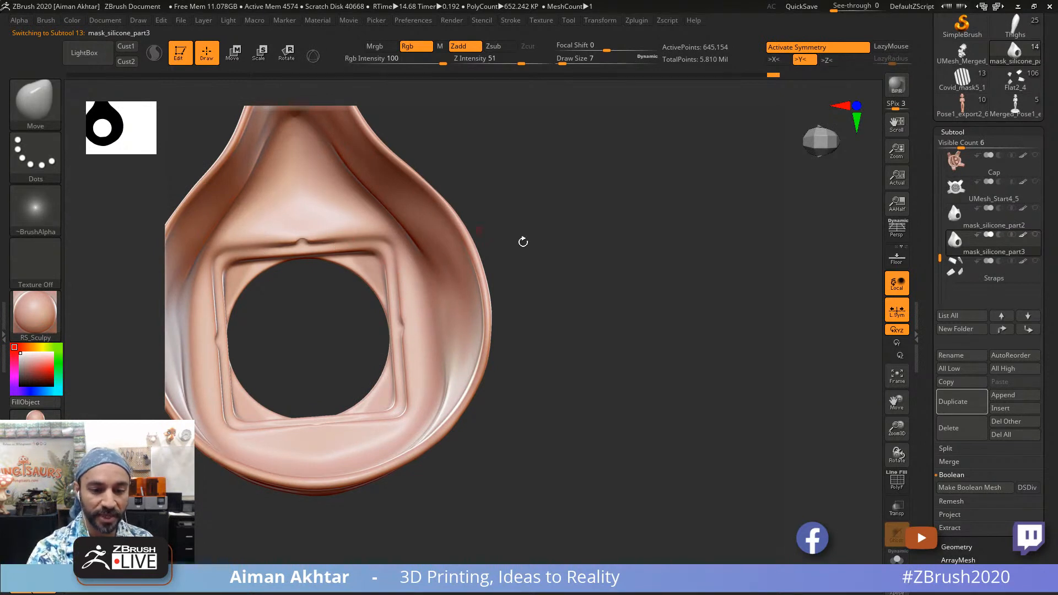
# Step: Set the draw size to 74 and compare the square recess inside mask_silicone_part3 with the one in mask_silicone_part2
pyautogui.keyDown('alt'); pyautogui.moveTo(522, 241); pyautogui.dragTo(577, 247); pyautogui.keyUp('alt')
pyautogui.moveTo(279, 267); pyautogui.dragTo(424, 250)
pyautogui.keyDown('alt'); pyautogui.moveTo(615, 333); pyautogui.dragTo(613, 377); pyautogui.keyUp('alt')
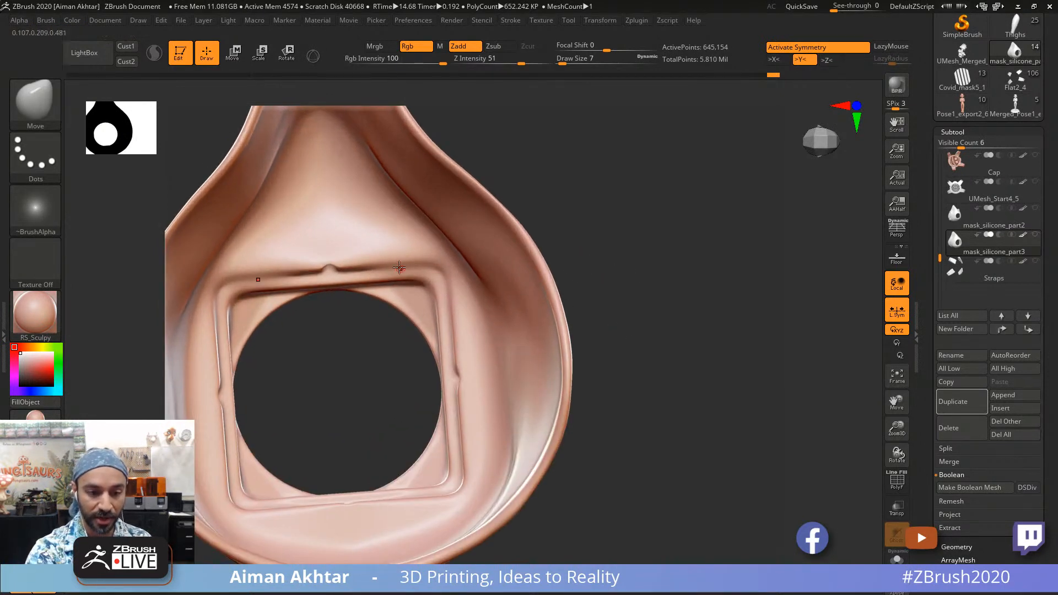
pyautogui.press('s')
pyautogui.moveTo(400, 263); pyautogui.dragTo(412, 263)
pyautogui.keyDown('alt'); pyautogui.moveTo(582, 282); pyautogui.dragTo(636, 269); pyautogui.keyUp('alt')
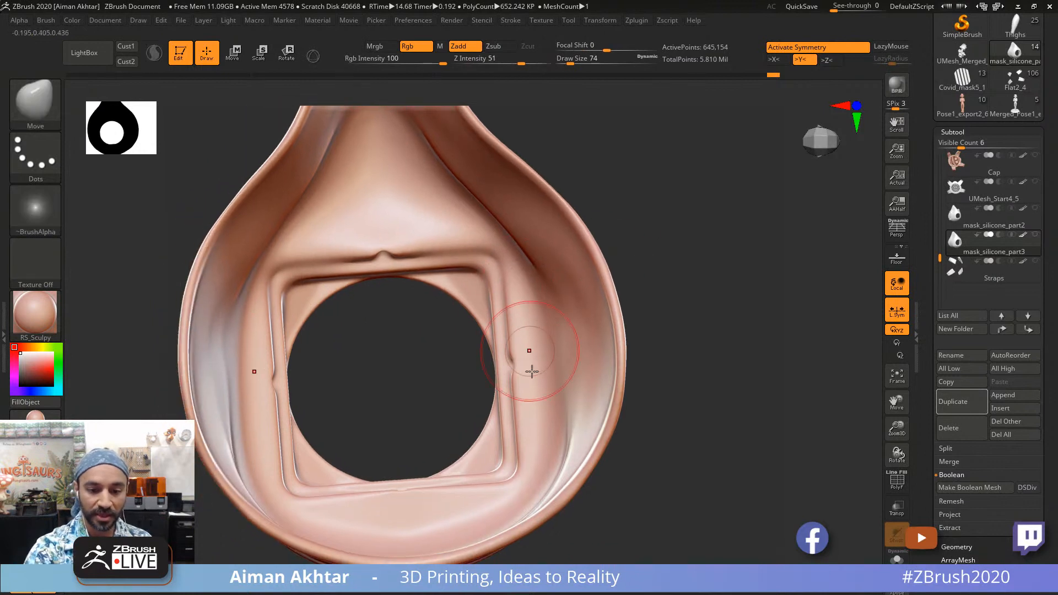
pyautogui.click(955, 218)
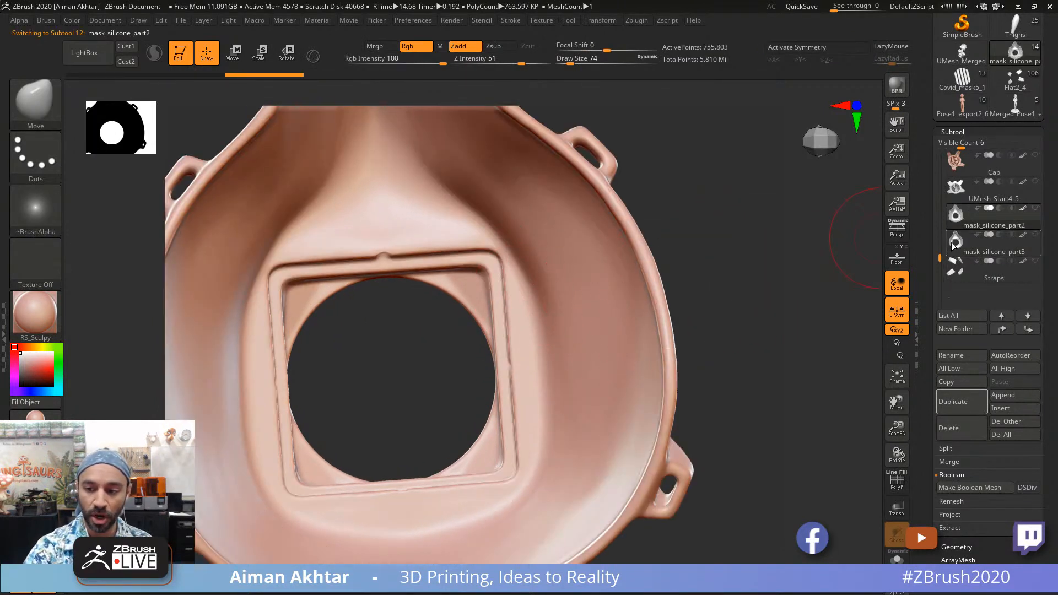
pyautogui.click(963, 250)
pyautogui.keyDown('alt'); pyautogui.moveTo(684, 302); pyautogui.dragTo(635, 325); pyautogui.keyUp('alt')
pyautogui.moveTo(628, 407)
pyautogui.keyDown('ctrl'); pyautogui.mouseDown()
pyautogui.moveTo(494, 212)
pyautogui.moveTo(471, 142)
pyautogui.mouseUp(); pyautogui.keyUp('ctrl')
pyautogui.moveTo(624, 315); pyautogui.dragTo(310, 111)
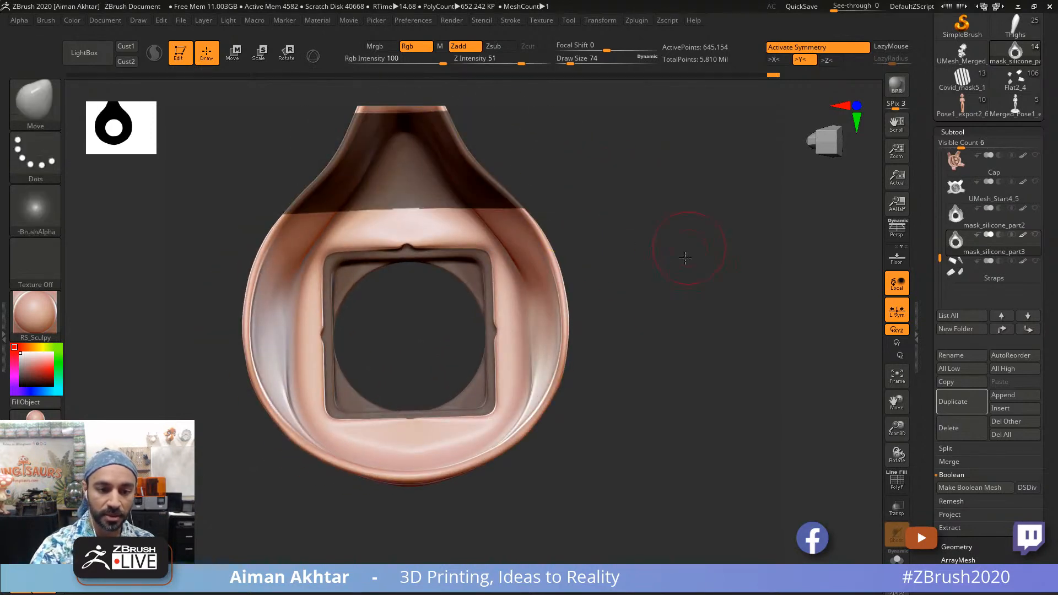
pyautogui.moveTo(685, 255); pyautogui.dragTo(653, 282)
pyautogui.keyDown('ctrl'); pyautogui.moveTo(519, 238); pyautogui.dragTo(409, 190, button='right'); pyautogui.keyUp('ctrl')
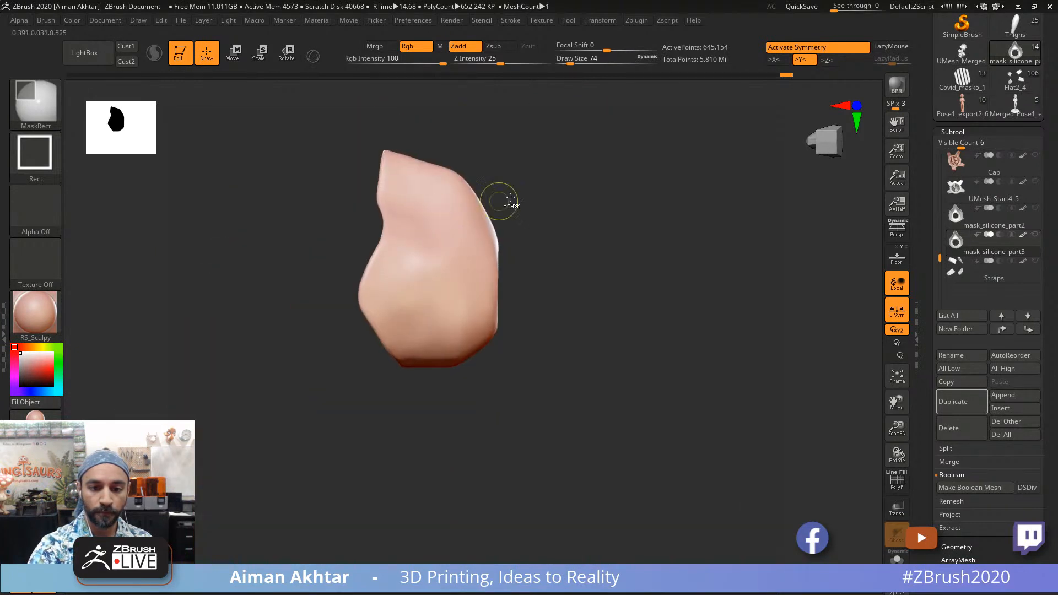
# Step: Mask the front section of mask_silicone_part3 with a rectangle, soften the mask's edge, and invert it to protect the rim
pyautogui.keyDown('ctrl'); pyautogui.moveTo(550, 144); pyautogui.dragTo(466, 387); pyautogui.keyUp('ctrl')
pyautogui.moveTo(520, 353); pyautogui.dragTo(533, 304)
pyautogui.keyDown('ctrl'); pyautogui.click(501, 296); pyautogui.keyUp('ctrl')
pyautogui.keyDown('ctrl'); pyautogui.click(498, 297); pyautogui.keyUp('ctrl')
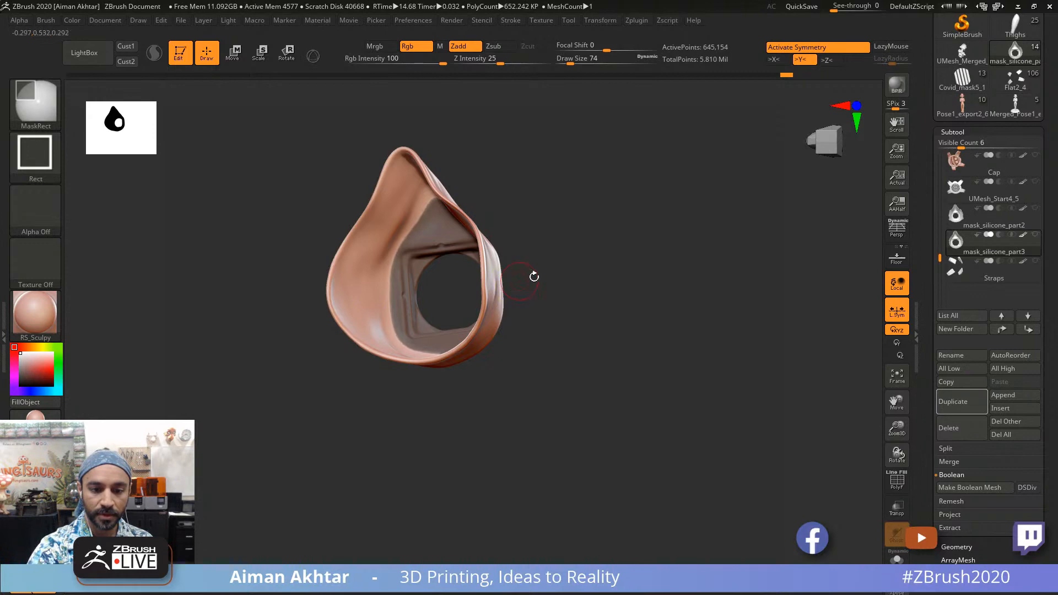
pyautogui.keyDown('ctrl'); pyautogui.moveTo(533, 275); pyautogui.dragTo(586, 296, button='right'); pyautogui.keyUp('ctrl')
pyautogui.moveTo(587, 295); pyautogui.dragTo(612, 297)
pyautogui.keyDown('ctrl'); pyautogui.click(619, 298); pyautogui.keyUp('ctrl')
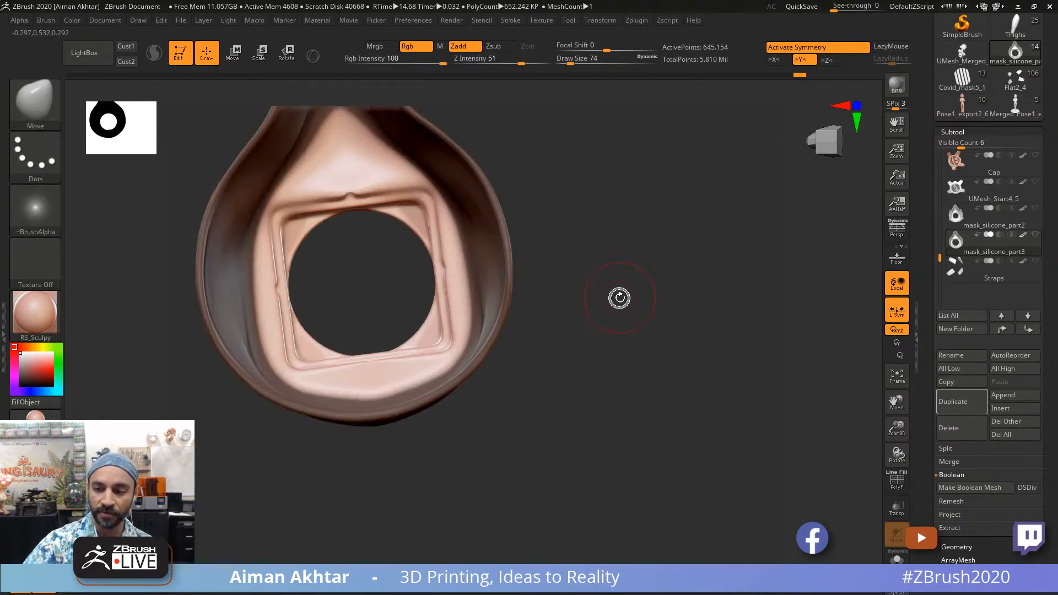
# Step: Show mask_silicone_part2 and project its detail onto the unmasked front of mask_silicone_part3 with ProjectAll
pyautogui.click(1035, 208)
pyautogui.moveTo(686, 347); pyautogui.dragTo(875, 440)
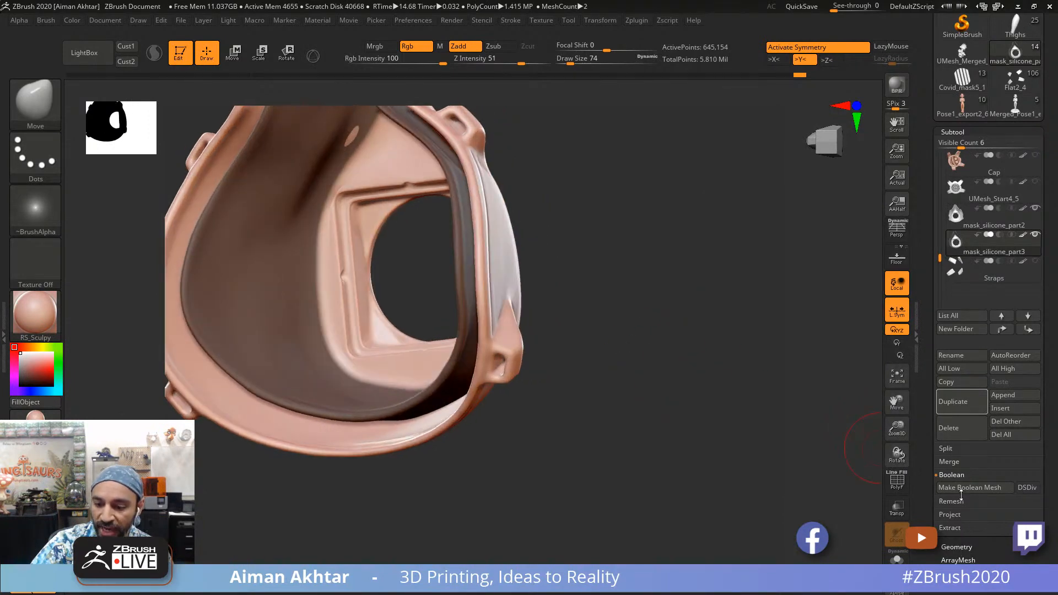
pyautogui.click(956, 512)
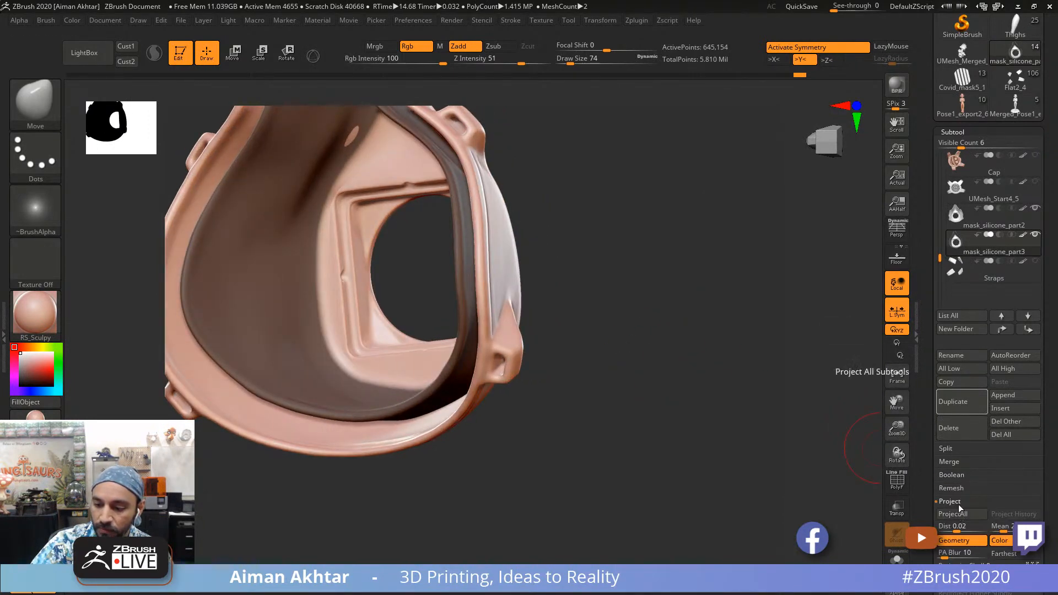
pyautogui.click(959, 513)
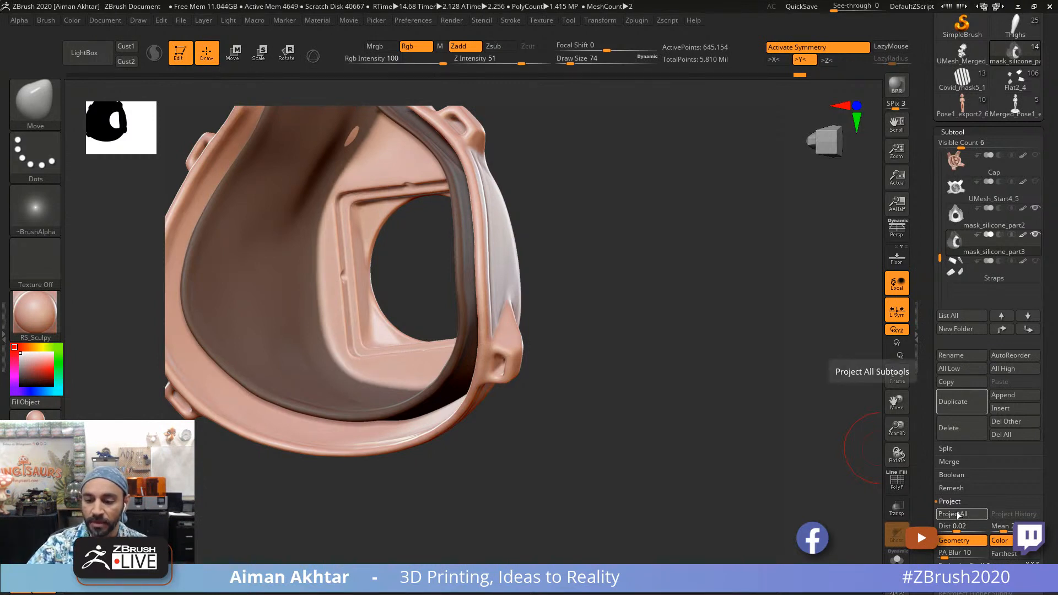
# Step: Hide mask_silicone_part2 and step through the undo history to compare the square recess before and after projection
pyautogui.click(1033, 210)
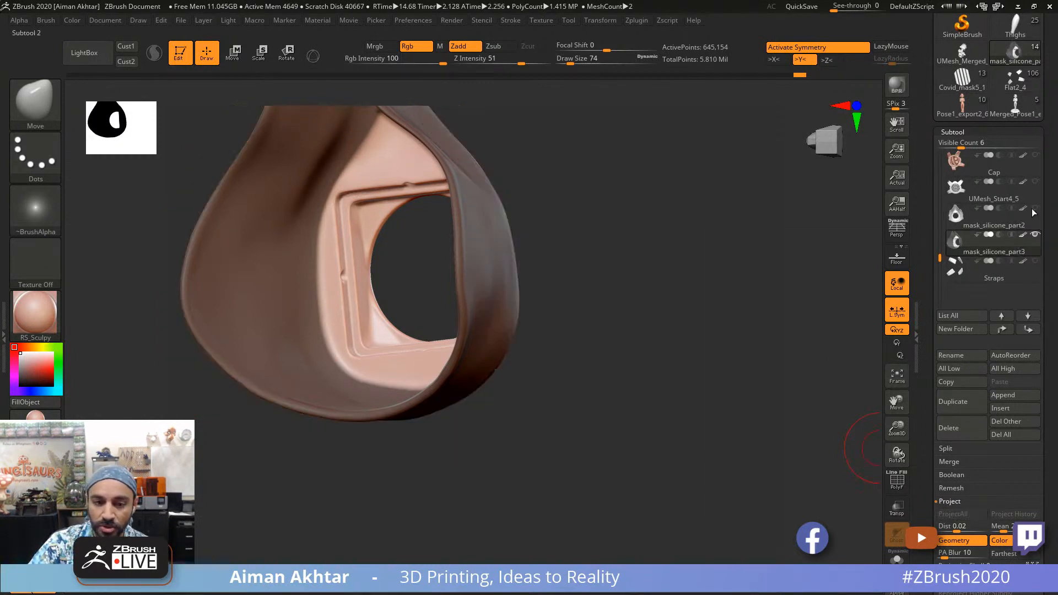
pyautogui.moveTo(703, 322); pyautogui.dragTo(710, 99)
pyautogui.click(791, 79)
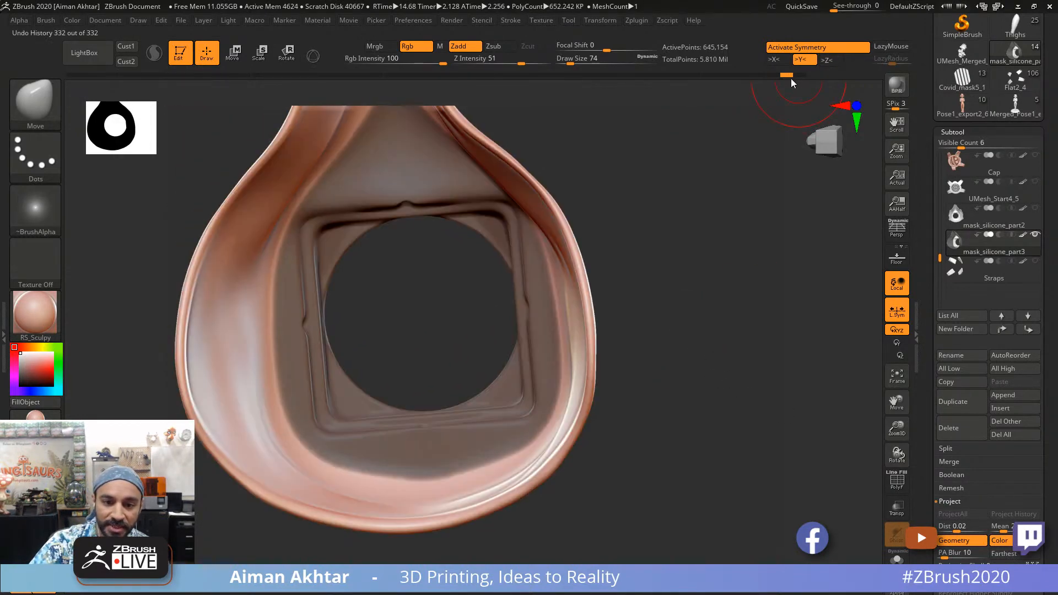
pyautogui.click(799, 78)
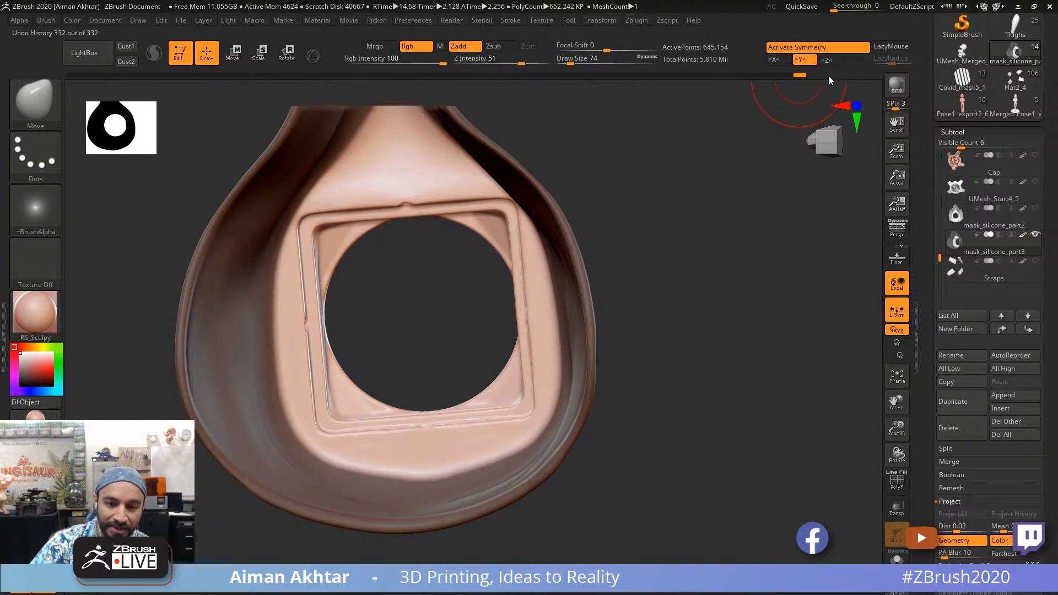
pyautogui.click(791, 74)
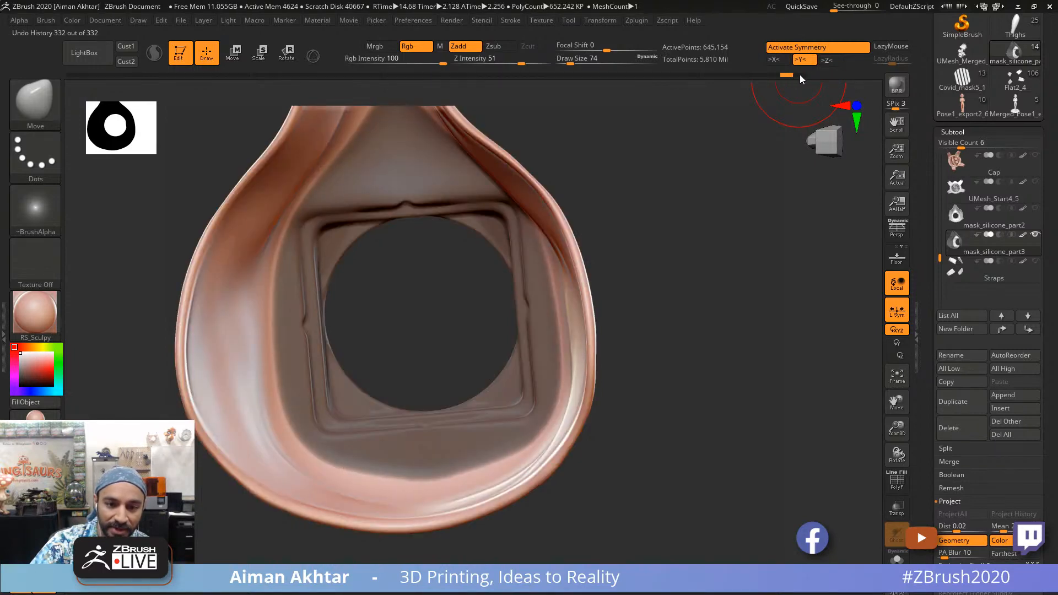
pyautogui.click(800, 75)
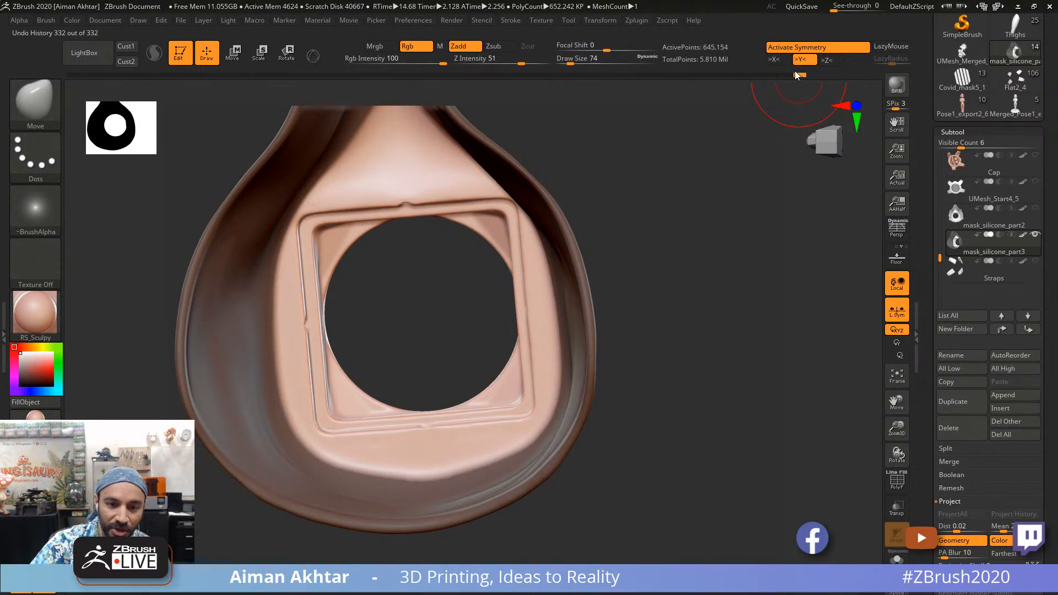
pyautogui.click(793, 72)
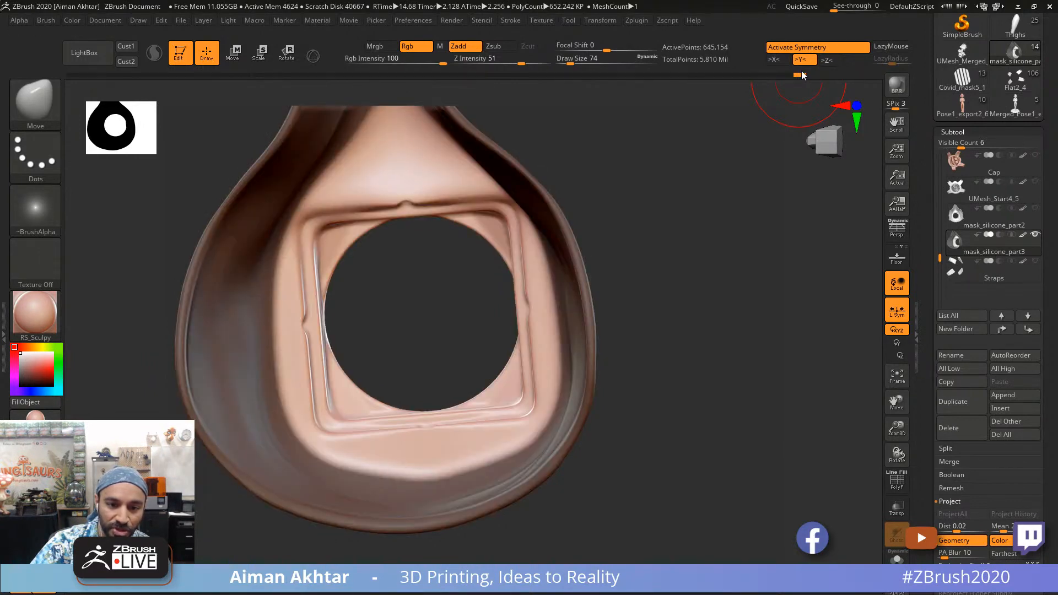
# Step: Invert the mask to protect the front section, and smooth the side wall with Smooth Stronger at draw size 121
pyautogui.moveTo(763, 421)
pyautogui.mouseDown()
pyautogui.moveTo(706, 436)
pyautogui.moveTo(746, 514)
pyautogui.moveTo(624, 501)
pyautogui.mouseUp()
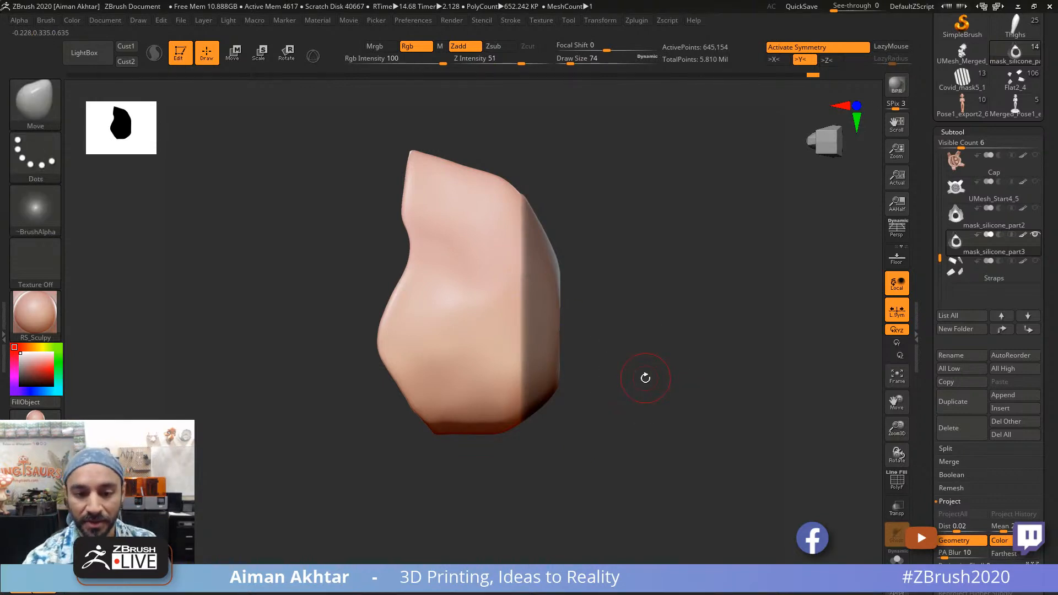
pyautogui.press('shift')
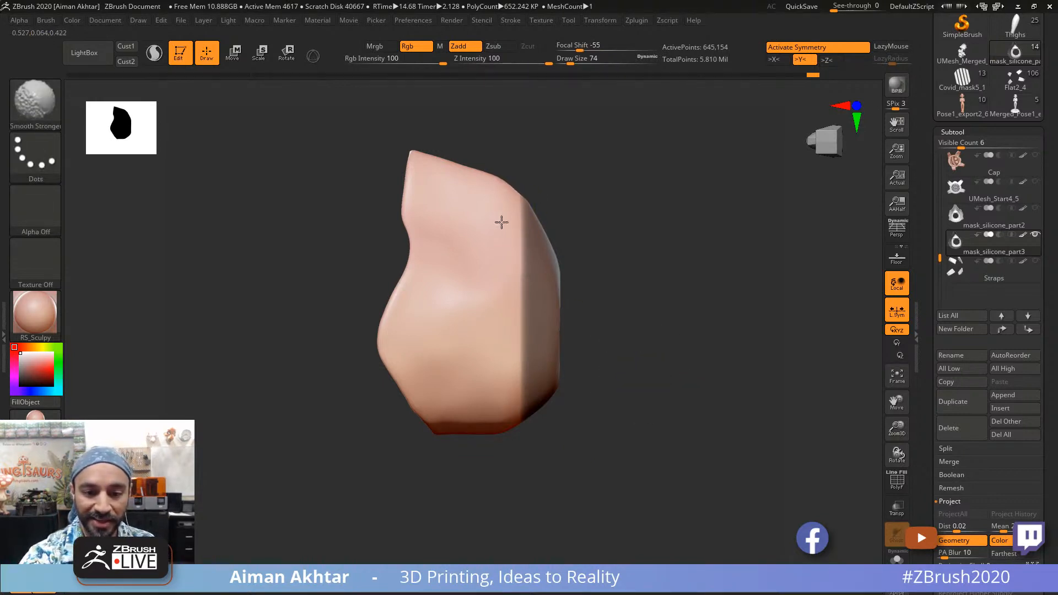
pyautogui.press('s')
pyautogui.keyDown('shift'); pyautogui.moveTo(513, 226); pyautogui.dragTo(510, 241); pyautogui.keyUp('shift')
pyautogui.keyDown('shift'); pyautogui.moveTo(513, 239); pyautogui.dragTo(516, 236); pyautogui.keyUp('shift')
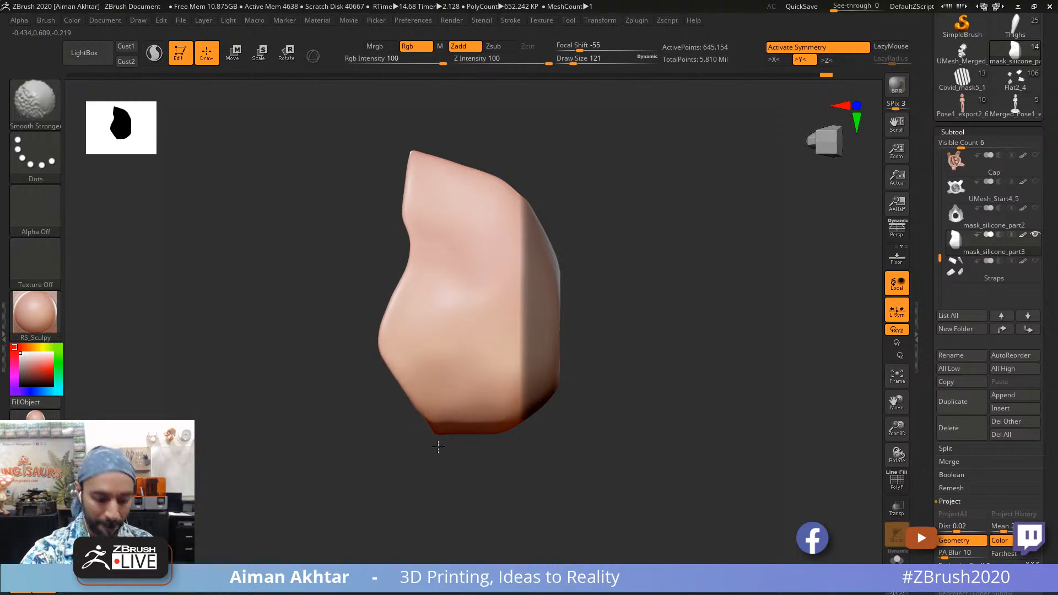
# Step: Reshape the open rear edge of mask_silicone_part3 with the Move brush, using draw sizes 252 and 192
pyautogui.press('s')
pyautogui.moveTo(439, 416); pyautogui.dragTo(442, 415)
pyautogui.moveTo(443, 414)
pyautogui.mouseDown(button='right')
pyautogui.moveTo(461, 340)
pyautogui.moveTo(568, 228)
pyautogui.moveTo(585, 152)
pyautogui.mouseUp(button='right')
pyautogui.moveTo(585, 153)
pyautogui.keyDown('ctrl'); pyautogui.mouseDown(button='right')
pyautogui.moveTo(576, 215)
pyautogui.moveTo(556, 234)
pyautogui.mouseUp(button='right'); pyautogui.keyUp('ctrl')
pyautogui.press('s')
pyautogui.moveTo(457, 307); pyautogui.dragTo(463, 307)
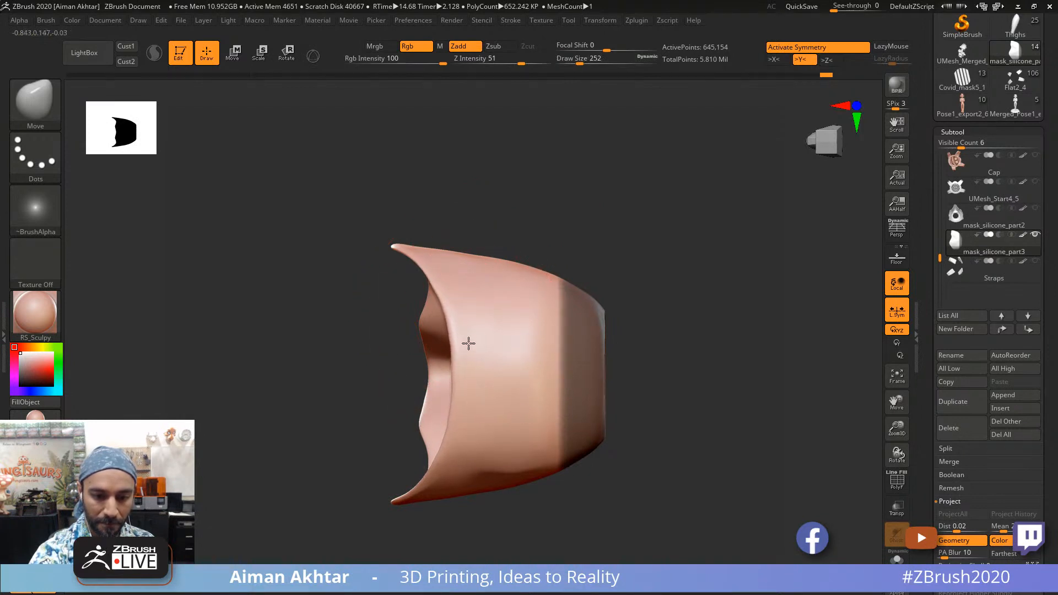
pyautogui.moveTo(559, 370)
pyautogui.mouseDown(button='right')
pyautogui.moveTo(562, 390)
pyautogui.moveTo(574, 353)
pyautogui.mouseUp(button='right')
pyautogui.press('s')
pyautogui.moveTo(441, 318); pyautogui.dragTo(447, 320)
pyautogui.press('s')
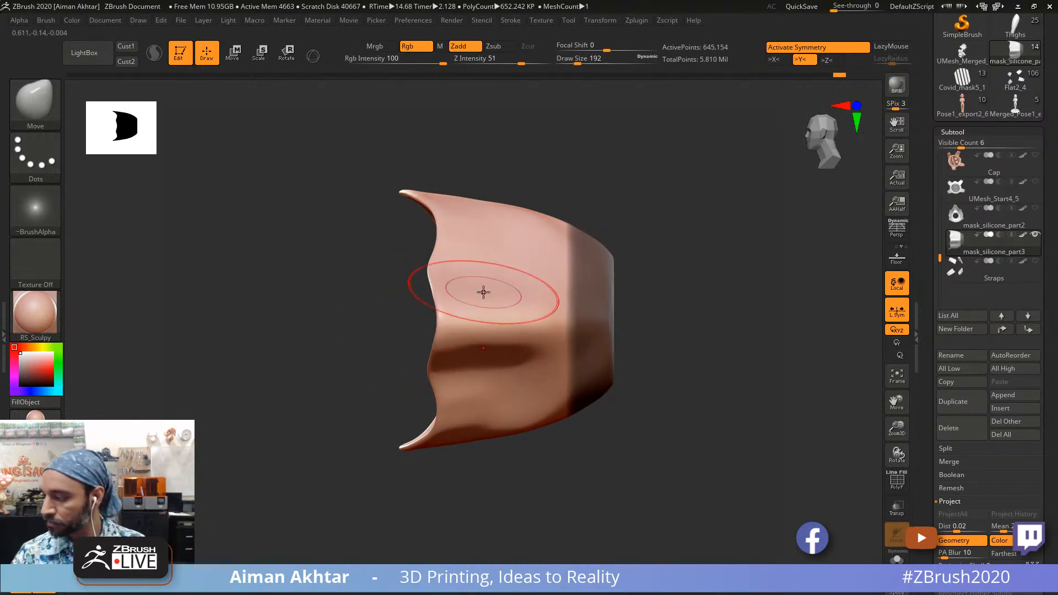
# Step: Reshape the middle of mask_silicone_part3's open rear edge with the Move brush, reducing the draw size to 96, and smooth it
pyautogui.press('s')
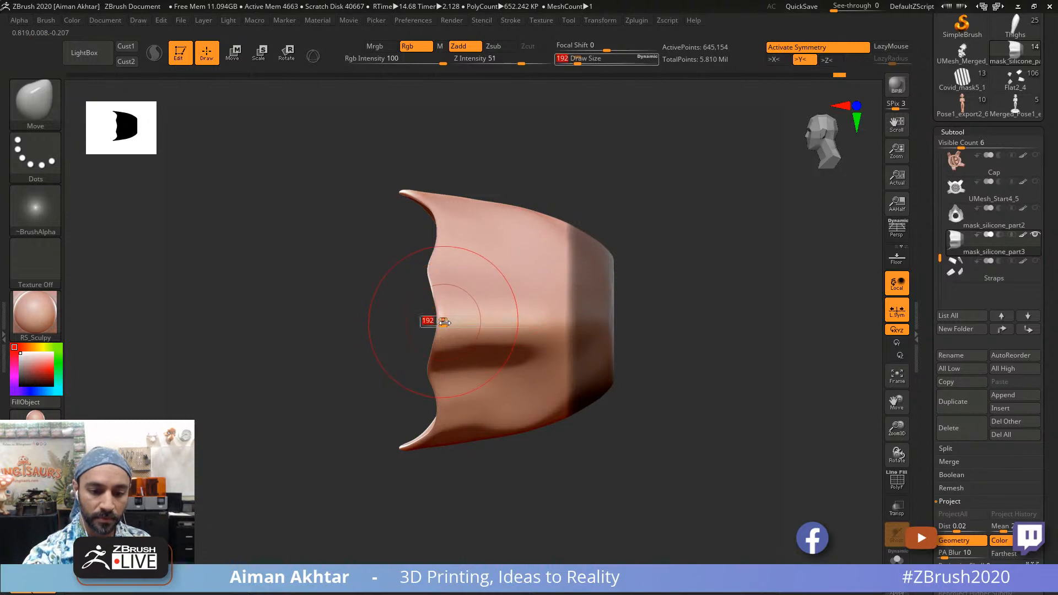
pyautogui.moveTo(432, 319)
pyautogui.mouseDown()
pyautogui.moveTo(447, 318)
pyautogui.moveTo(426, 312)
pyautogui.moveTo(435, 244)
pyautogui.mouseUp()
pyautogui.press('s')
pyautogui.press('s')
pyautogui.press('s')
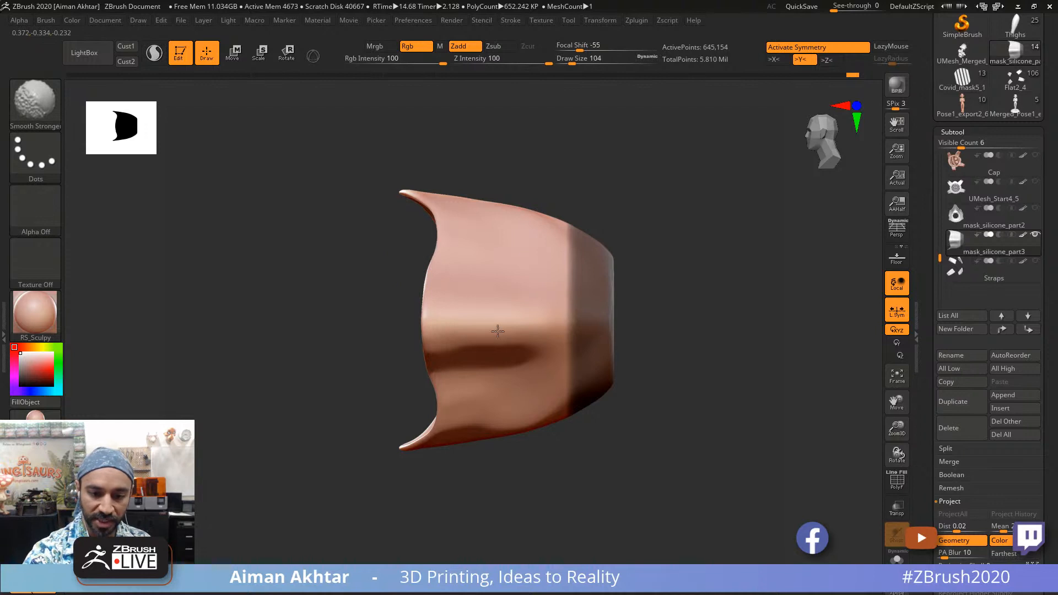
pyautogui.press('s')
pyautogui.click(468, 351)
pyautogui.press('s')
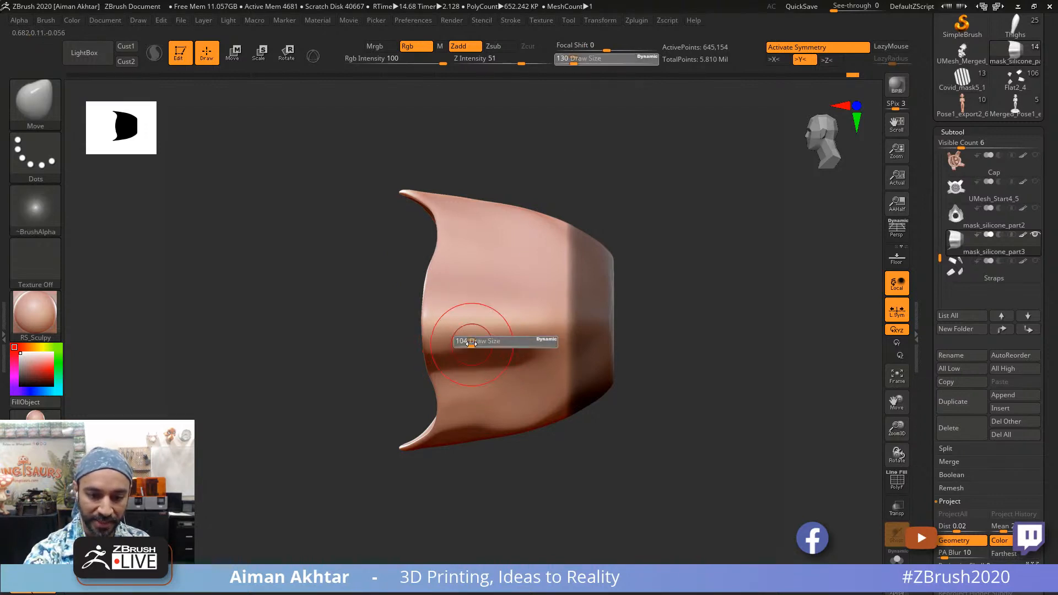
pyautogui.click(460, 348)
pyautogui.press('shift')
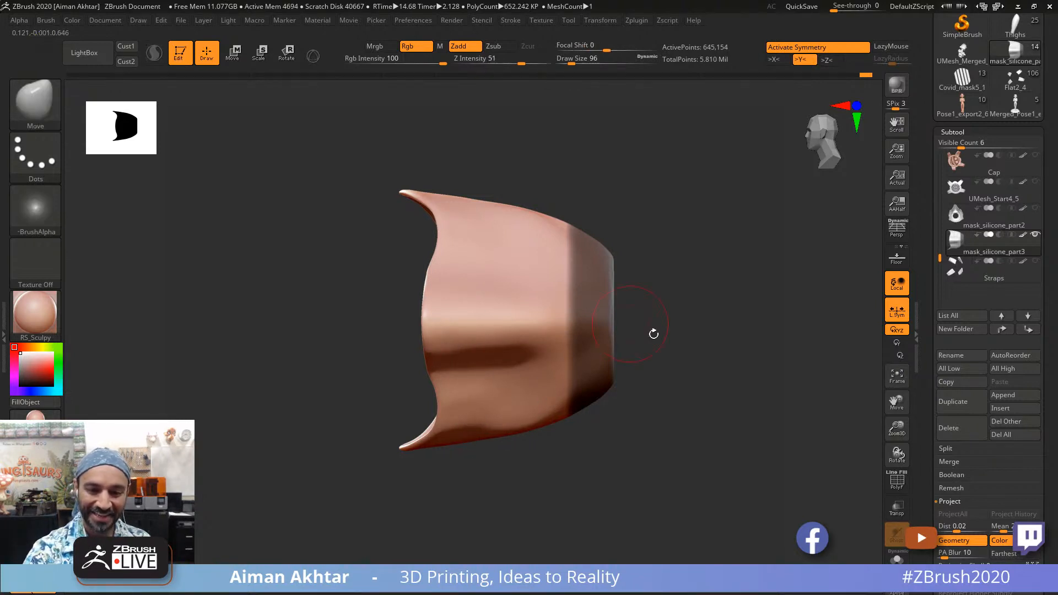
# Step: Set the draw size to 160 and refine the side wall of mask_silicone_part3 behind the masked front
pyautogui.moveTo(653, 330)
pyautogui.keyDown('shift'); pyautogui.mouseDown()
pyautogui.moveTo(553, 326)
pyautogui.moveTo(569, 267)
pyautogui.mouseUp(); pyautogui.keyUp('shift')
pyautogui.press('s')
pyautogui.click(496, 339)
pyautogui.press('shift')
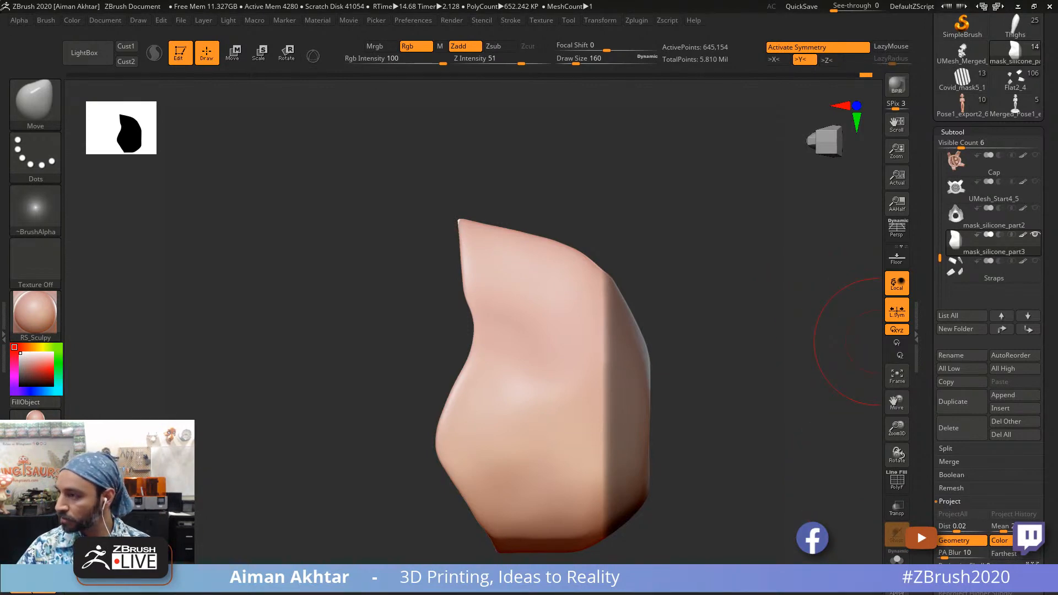
# Step: Switch to the browser to check the livestream chats on Twitch and YouTube, and return to ZBrush
pyautogui.hotkey('alt', 'Tab')
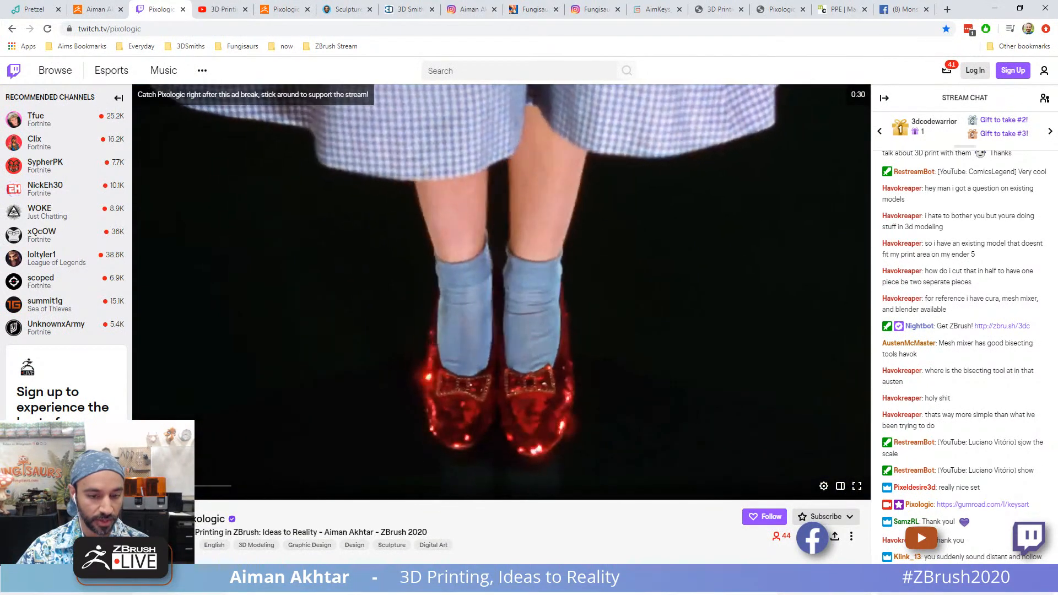
pyautogui.hotkey('ctrl', 'Tab')
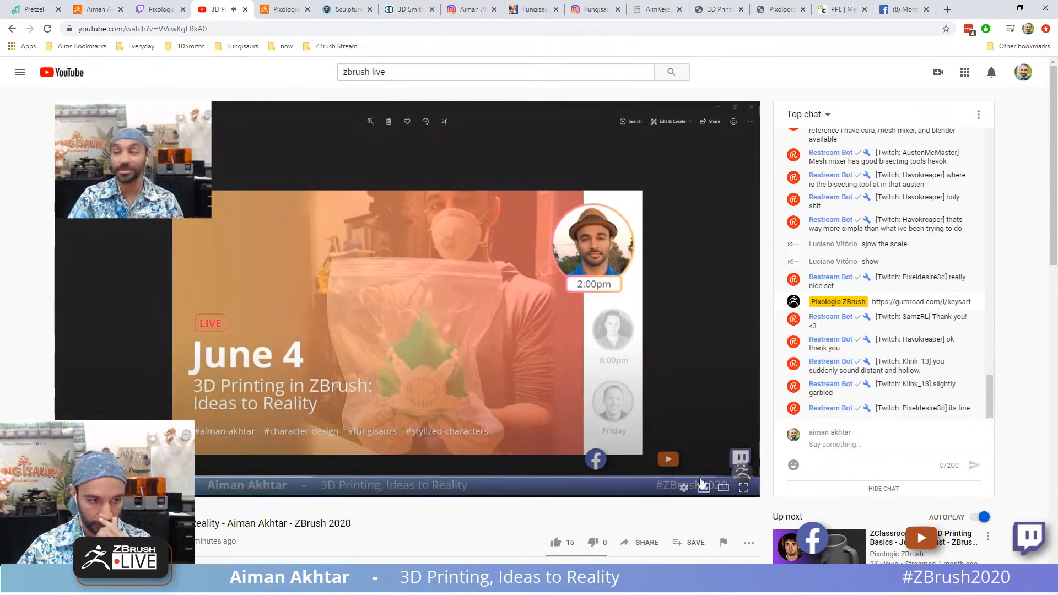
pyautogui.moveTo(374, 480); pyautogui.dragTo(878, 496)
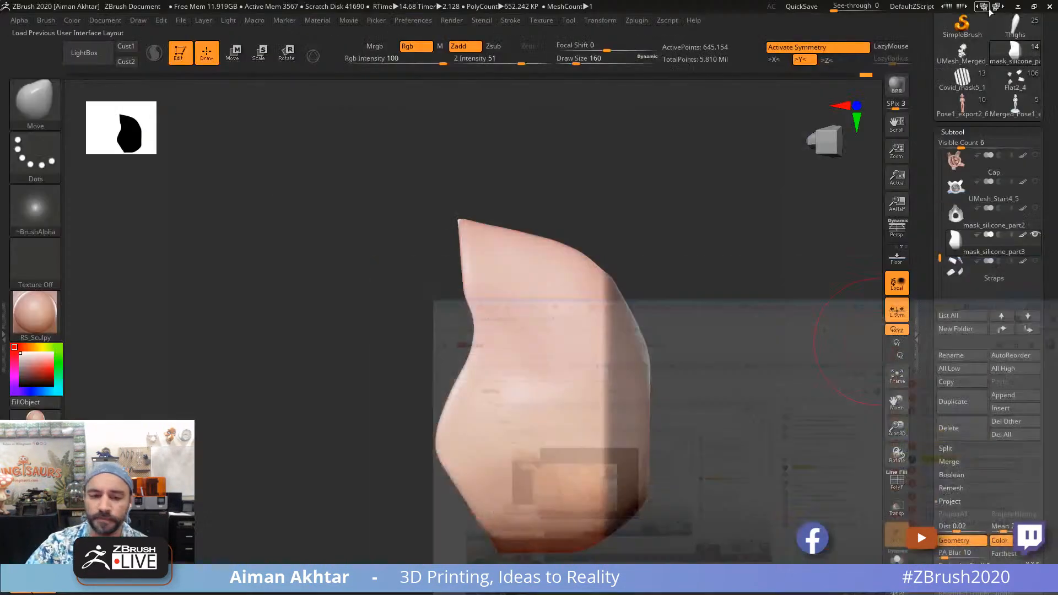
pyautogui.click(994, 8)
# Step: Smooth the unmasked side wall and lower part of mask_silicone_part3 with Smooth Stronger at draw size 160
pyautogui.keyDown('alt'); pyautogui.moveTo(762, 380); pyautogui.dragTo(727, 360); pyautogui.keyUp('alt')
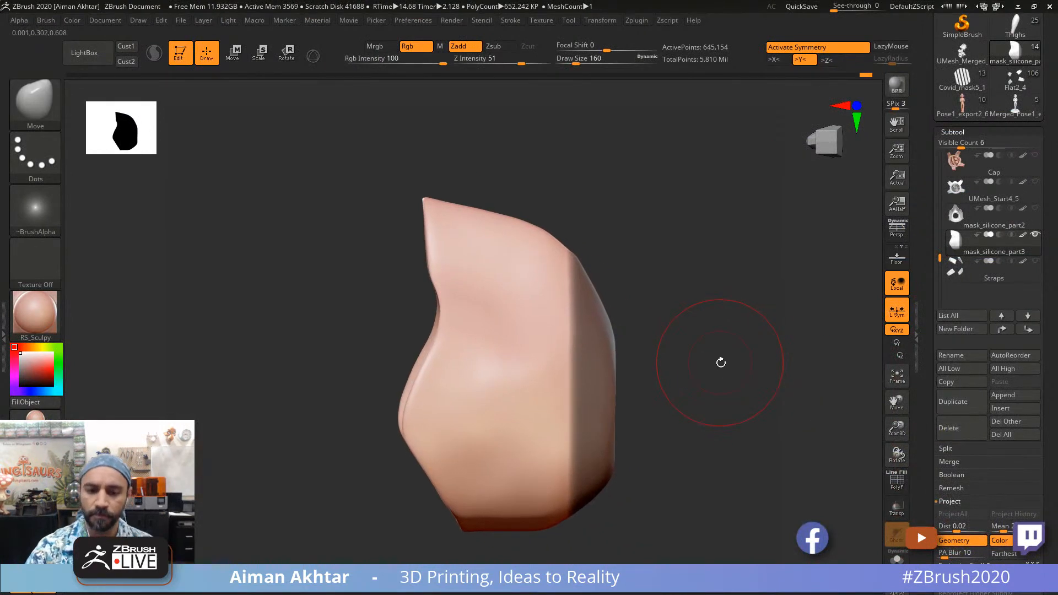
pyautogui.moveTo(628, 288); pyautogui.dragTo(648, 290)
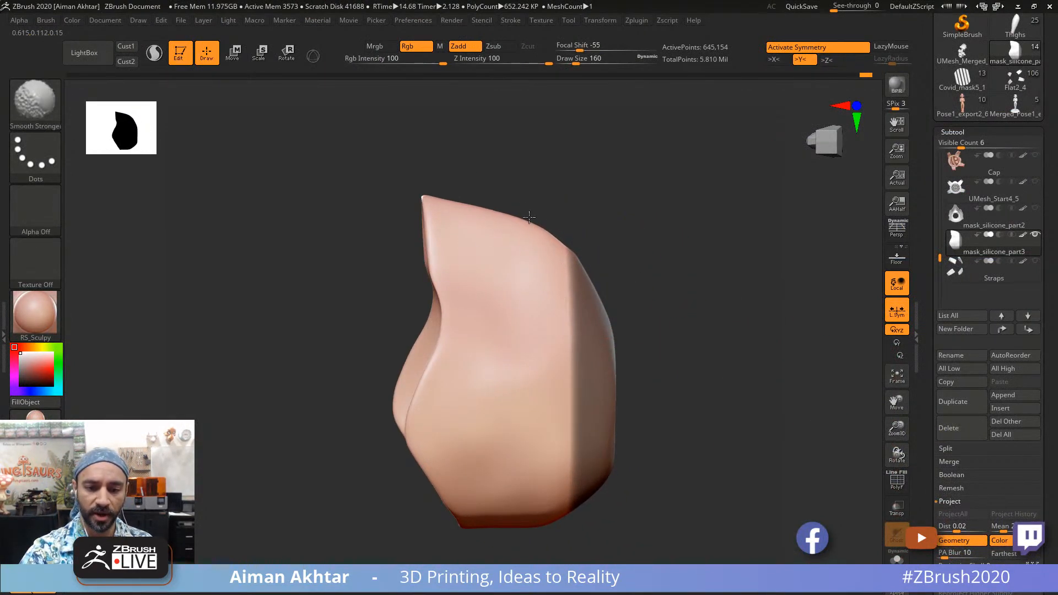
pyautogui.moveTo(642, 496); pyautogui.dragTo(513, 309)
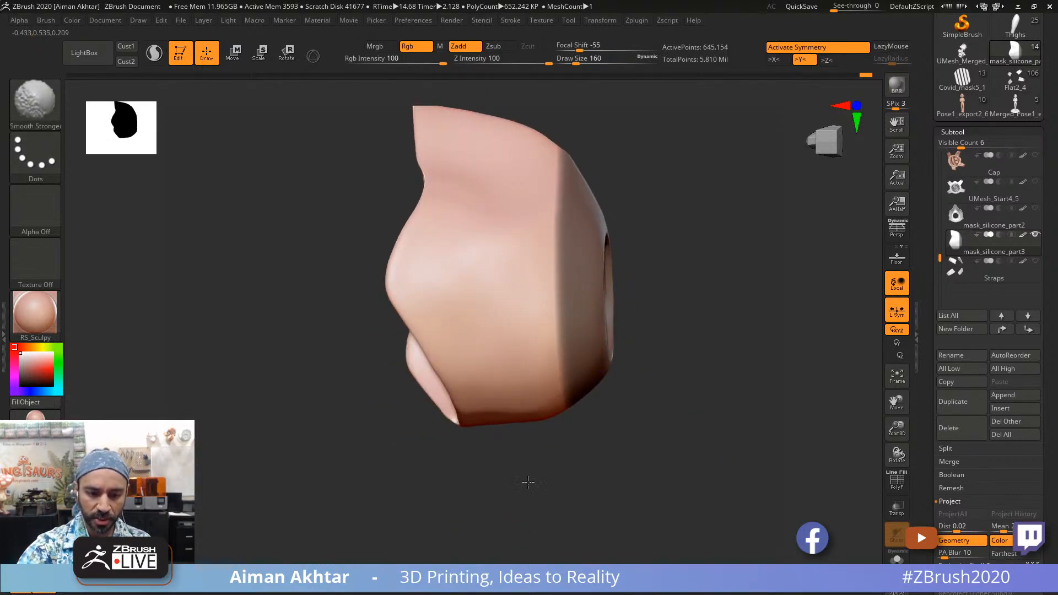
pyautogui.moveTo(544, 370); pyautogui.dragTo(531, 349, button='right')
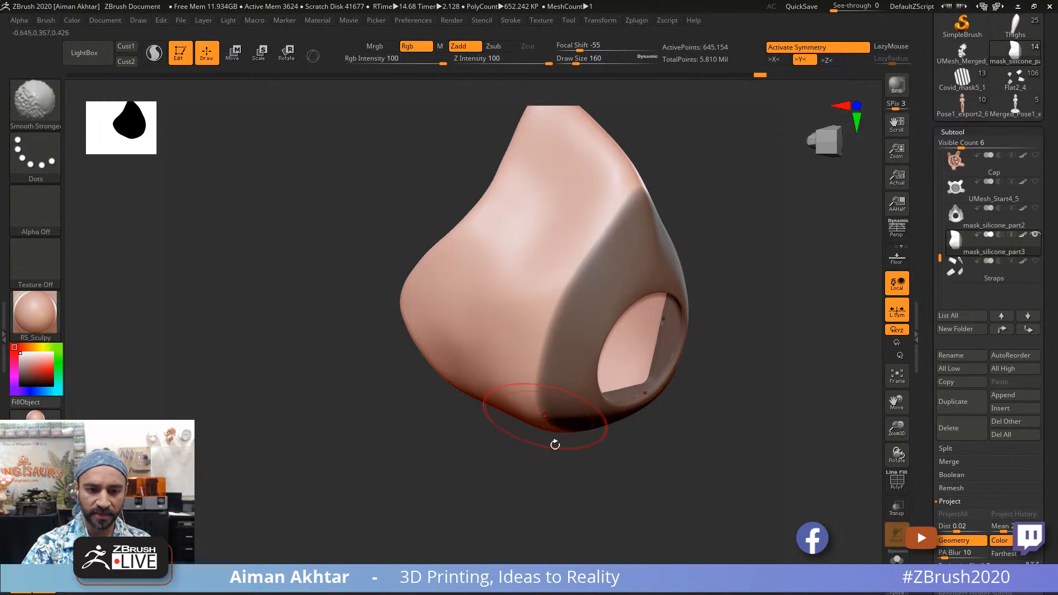
pyautogui.moveTo(555, 444); pyautogui.dragTo(543, 441, button='right')
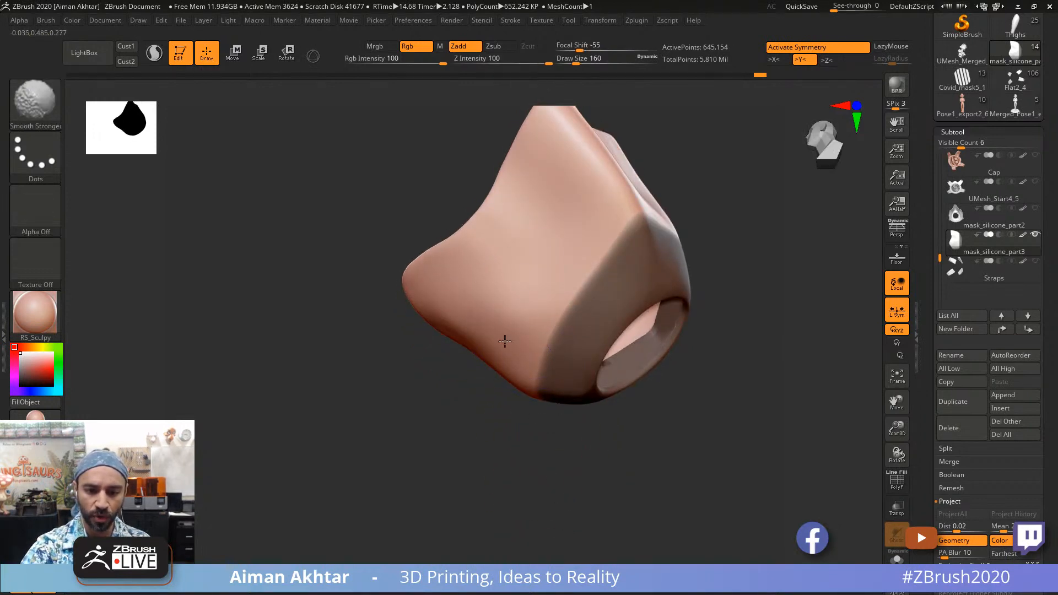
pyautogui.press('shift')
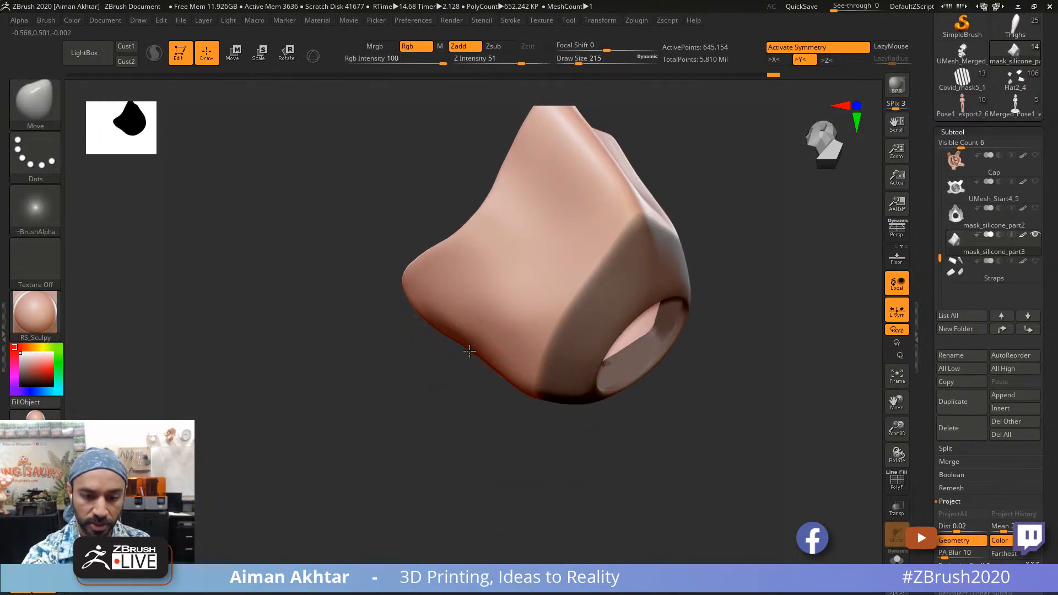
# Step: Adjust the lower edge of the mask's side wall with the Move brush at draw sizes 215 and 192, and smooth the surface
pyautogui.press('s')
pyautogui.click(470, 348)
pyautogui.press('s')
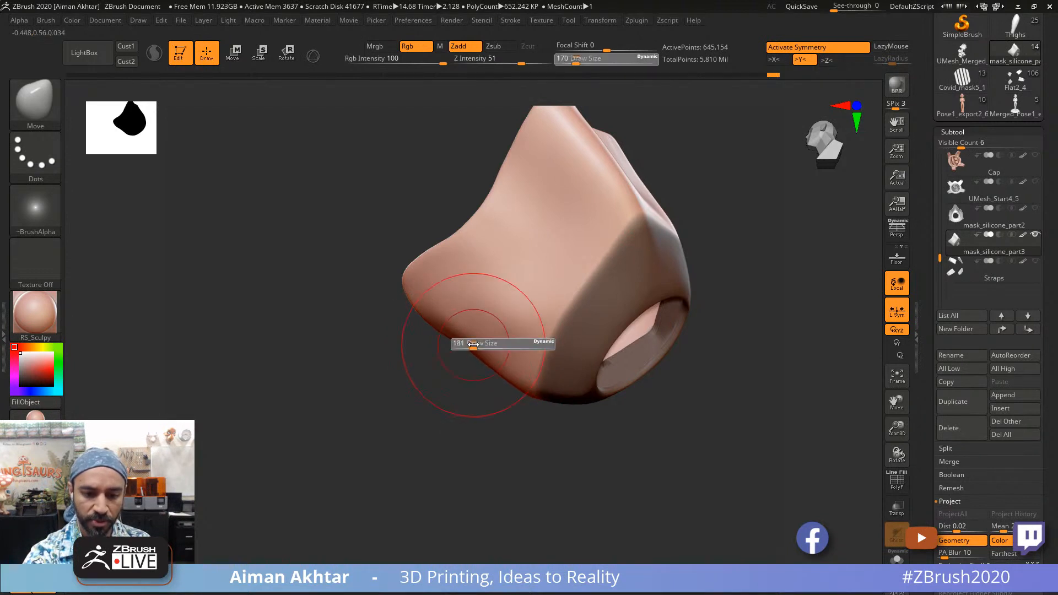
pyautogui.click(472, 345)
pyautogui.press('shift')
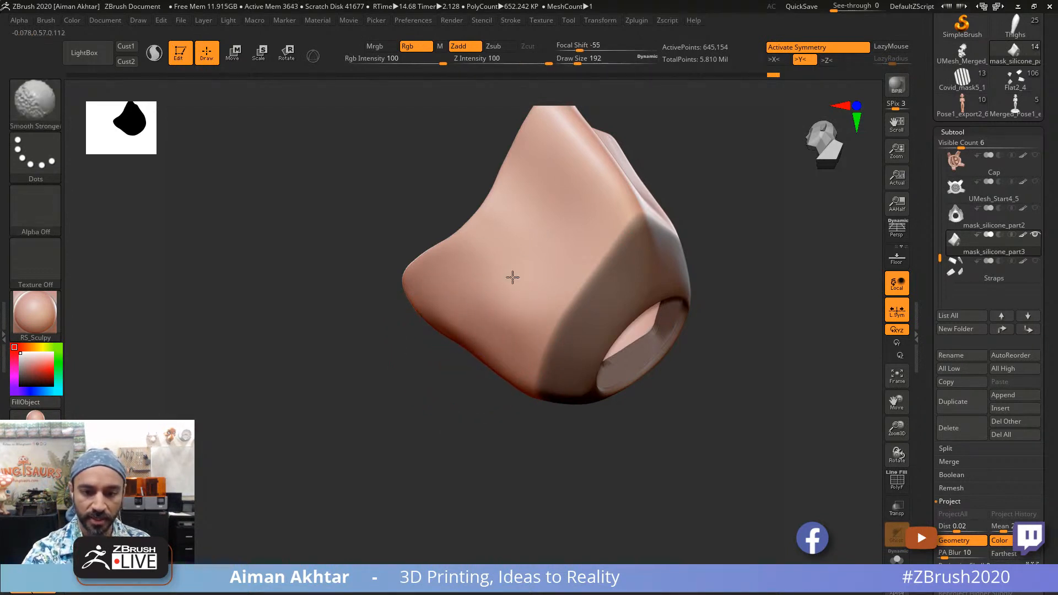
# Step: Refine the side contour of mask_silicone_part3 from the underside, using the Move brush and Smooth Stronger at draw size 107
pyautogui.moveTo(574, 480)
pyautogui.mouseDown()
pyautogui.moveTo(623, 272)
pyautogui.moveTo(597, 309)
pyautogui.mouseUp()
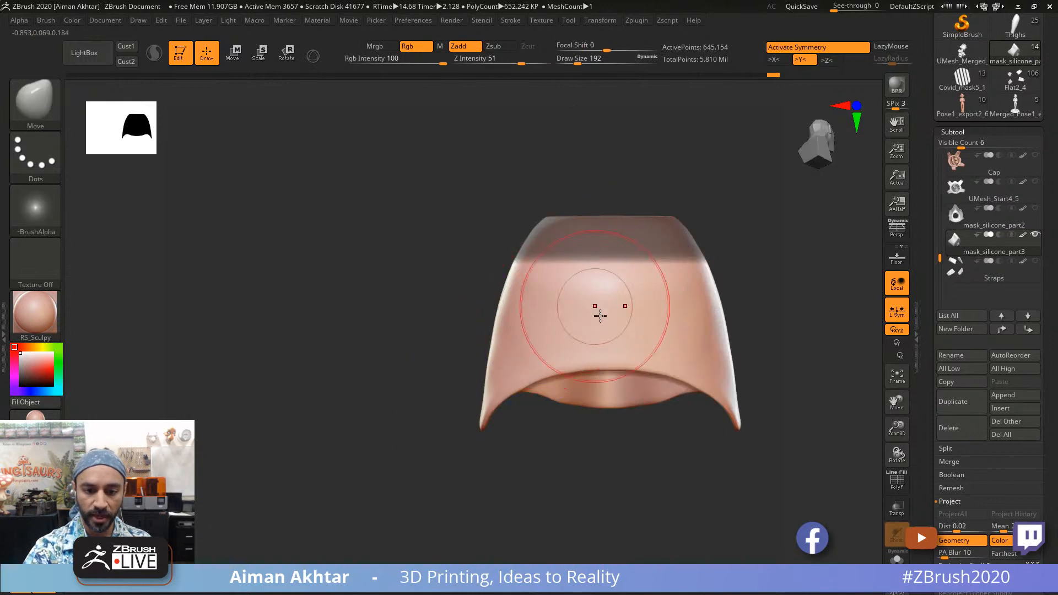
pyautogui.moveTo(498, 398)
pyautogui.keyDown('alt'); pyautogui.mouseDown()
pyautogui.moveTo(505, 408)
pyautogui.moveTo(491, 361)
pyautogui.mouseUp(); pyautogui.keyUp('alt')
pyautogui.moveTo(551, 474)
pyautogui.keyDown('alt'); pyautogui.mouseDown()
pyautogui.moveTo(448, 458)
pyautogui.moveTo(430, 473)
pyautogui.mouseUp(); pyautogui.keyUp('alt')
pyautogui.press('s')
pyautogui.moveTo(649, 335); pyautogui.dragTo(659, 286)
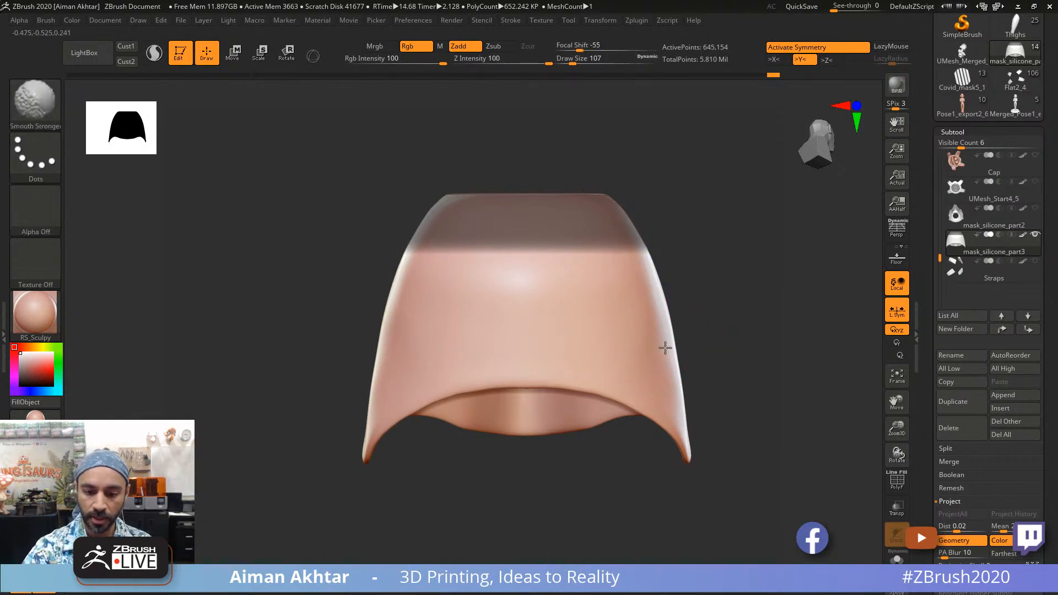
pyautogui.moveTo(723, 460)
pyautogui.mouseDown()
pyautogui.moveTo(694, 364)
pyautogui.moveTo(594, 361)
pyautogui.moveTo(618, 319)
pyautogui.moveTo(586, 253)
pyautogui.mouseUp()
# Step: Shape the side silhouette below the masked section with the Move brush at draw sizes 150 and 192
pyautogui.press('s')
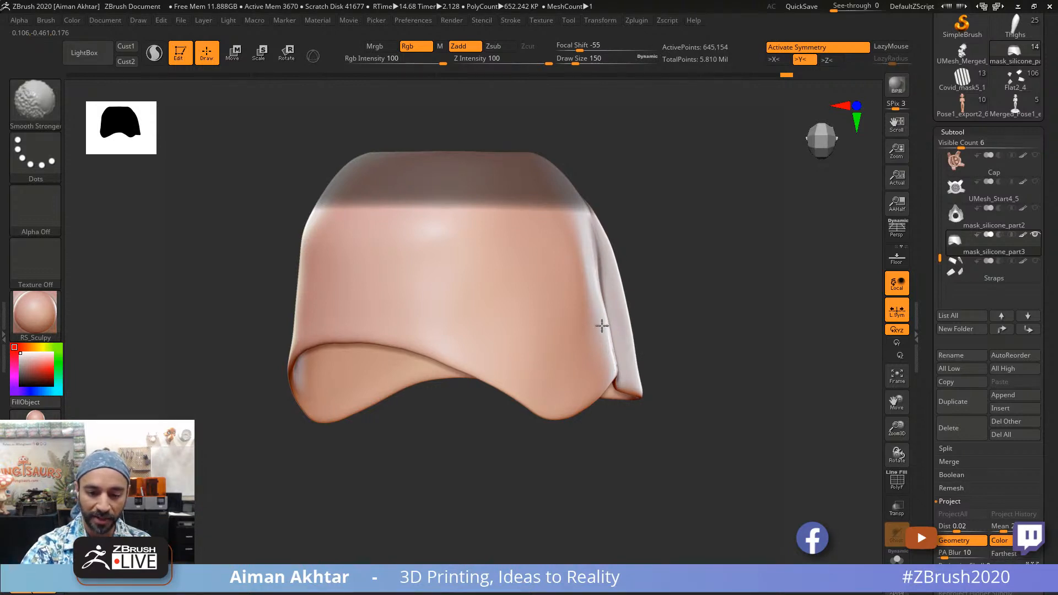
pyautogui.moveTo(725, 256); pyautogui.dragTo(592, 279)
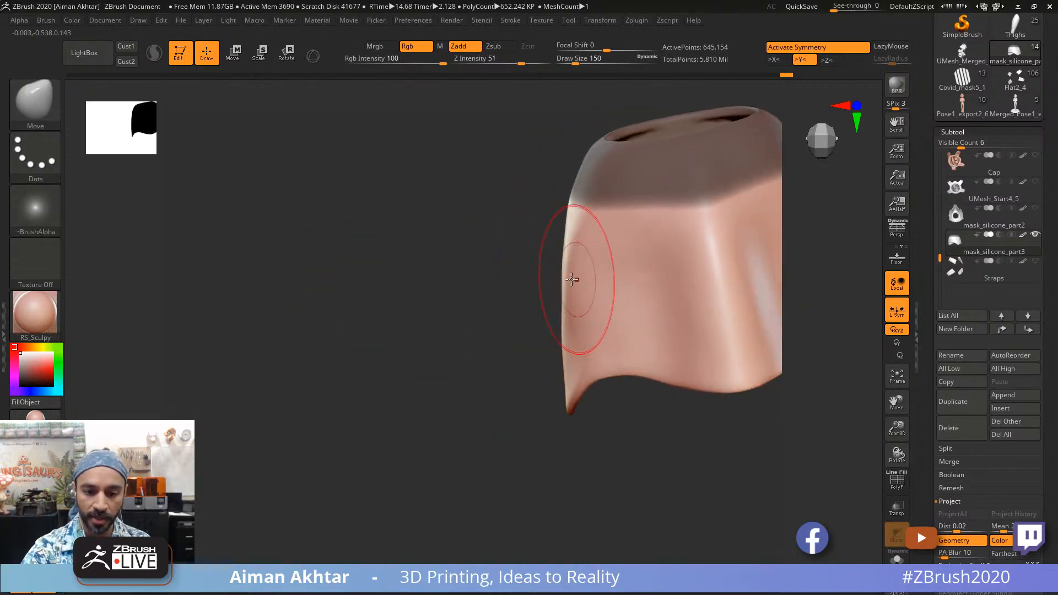
pyautogui.moveTo(508, 321); pyautogui.dragTo(556, 326)
pyautogui.press('s')
pyautogui.moveTo(522, 291); pyautogui.dragTo(524, 291)
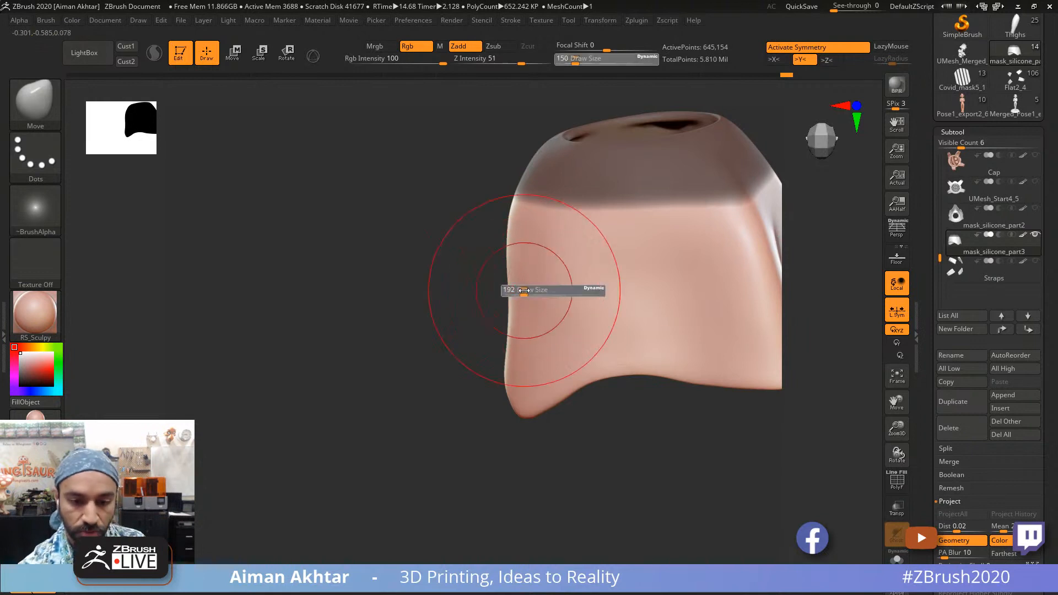
pyautogui.moveTo(464, 326)
pyautogui.mouseDown()
pyautogui.moveTo(486, 324)
pyautogui.moveTo(485, 302)
pyautogui.moveTo(480, 319)
pyautogui.mouseUp()
# Step: Even out the mask's side silhouette down to its lower corner with Smooth Stronger at draw sizes 150 and 160
pyautogui.press('s')
pyautogui.press('s')
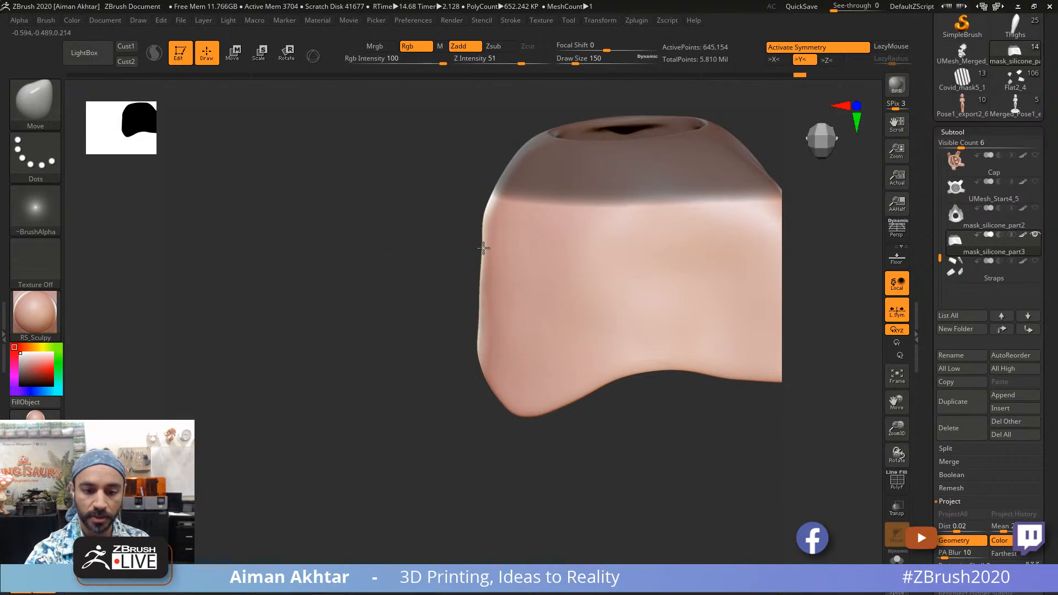
pyautogui.press('shift')
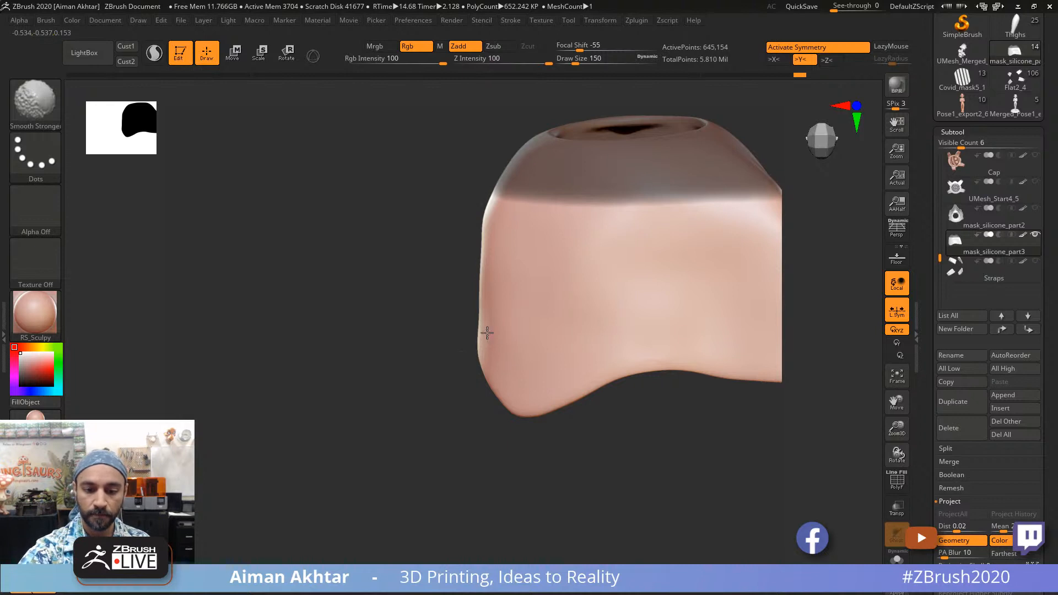
pyautogui.moveTo(475, 336)
pyautogui.keyDown('shift'); pyautogui.mouseDown()
pyautogui.moveTo(484, 235)
pyautogui.moveTo(483, 353)
pyautogui.mouseUp(); pyautogui.keyUp('shift')
pyautogui.press('s')
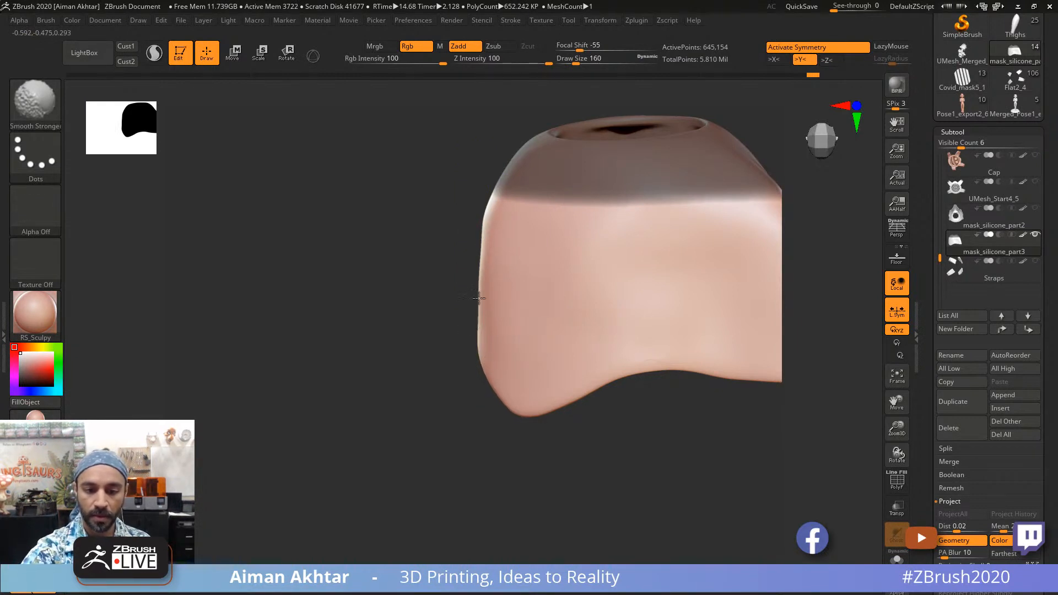
# Step: Smooth the inner wall around the masked square recess of mask_silicone_part3 with Smooth Stronger at draw size 160
pyautogui.moveTo(623, 425)
pyautogui.keyDown('alt'); pyautogui.mouseDown()
pyautogui.moveTo(687, 392)
pyautogui.moveTo(654, 420)
pyautogui.moveTo(660, 358)
pyautogui.moveTo(621, 378)
pyautogui.moveTo(637, 366)
pyautogui.moveTo(678, 380)
pyautogui.mouseUp(); pyautogui.keyUp('alt')
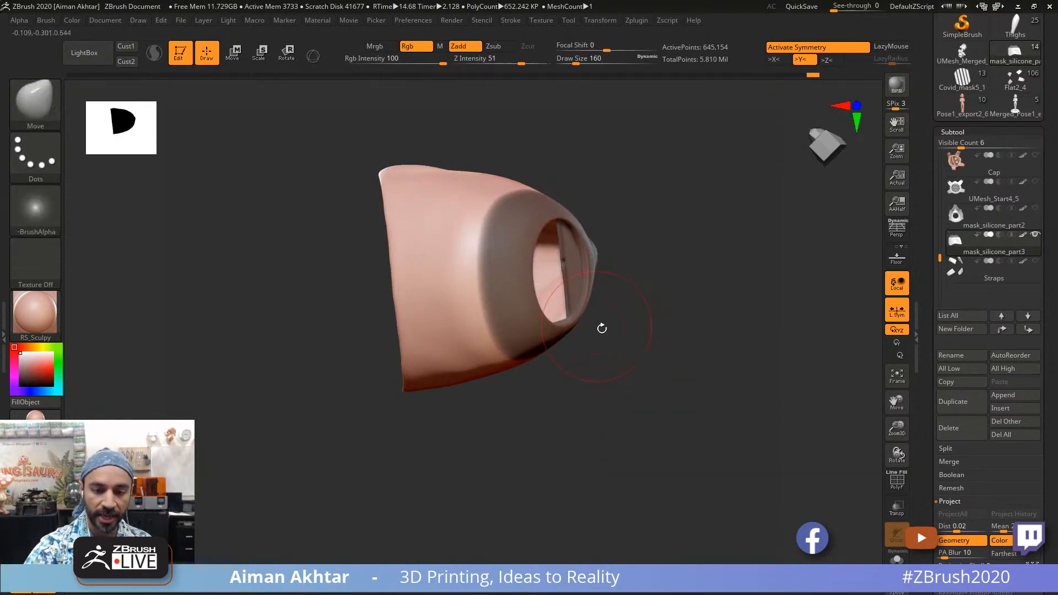
pyautogui.moveTo(599, 328)
pyautogui.mouseDown()
pyautogui.moveTo(630, 385)
pyautogui.moveTo(626, 455)
pyautogui.moveTo(656, 468)
pyautogui.moveTo(673, 453)
pyautogui.moveTo(667, 432)
pyautogui.mouseUp()
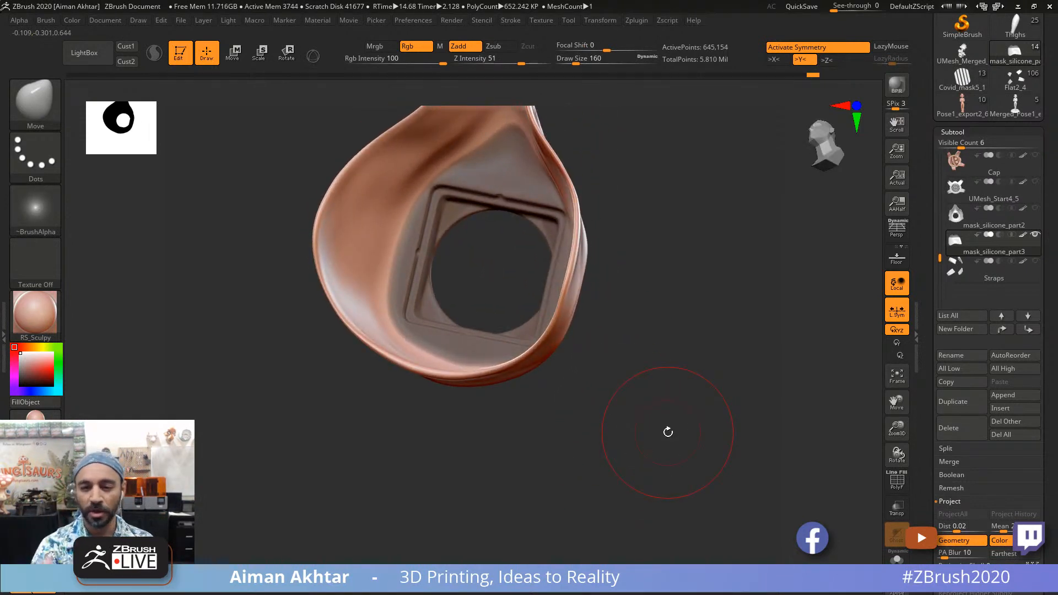
pyautogui.moveTo(655, 397)
pyautogui.mouseDown()
pyautogui.moveTo(664, 426)
pyautogui.moveTo(668, 413)
pyautogui.moveTo(608, 377)
pyautogui.mouseUp()
pyautogui.press('shift')
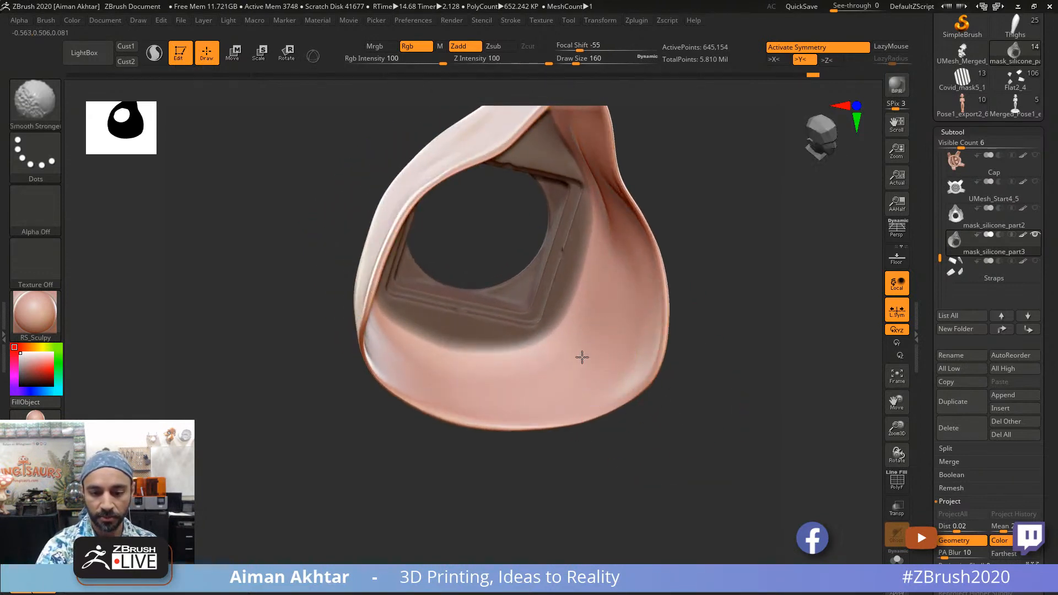
pyautogui.moveTo(681, 327); pyautogui.dragTo(614, 304)
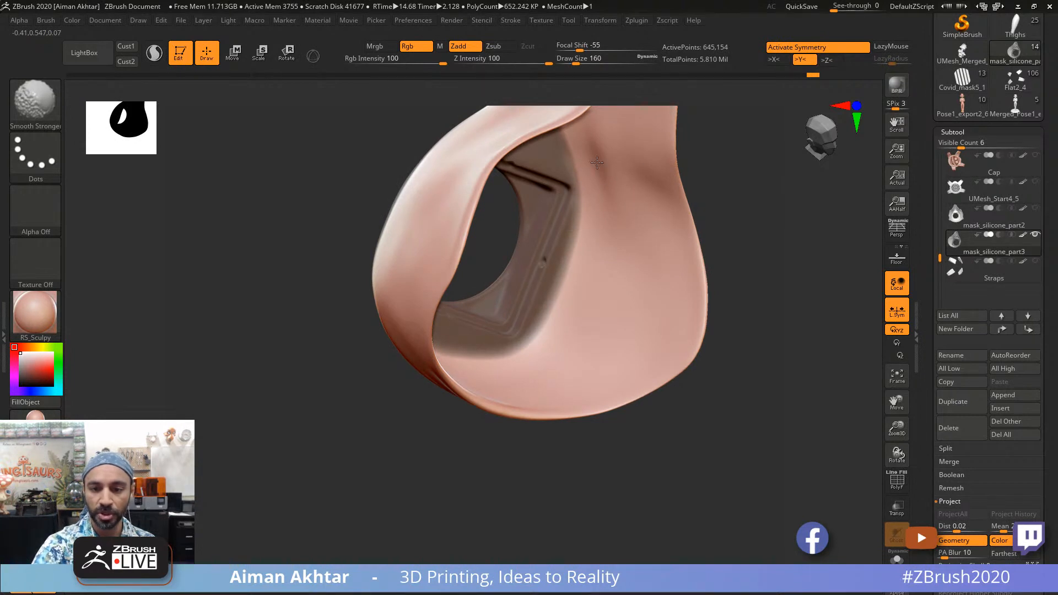
pyautogui.keyDown('shift'); pyautogui.moveTo(661, 192); pyautogui.dragTo(634, 234); pyautogui.keyUp('shift')
pyautogui.moveTo(685, 198)
pyautogui.keyDown('alt'); pyautogui.mouseDown()
pyautogui.moveTo(653, 291)
pyautogui.moveTo(625, 296)
pyautogui.mouseUp(); pyautogui.keyUp('alt')
pyautogui.moveTo(624, 296)
pyautogui.keyDown('shift'); pyautogui.mouseDown()
pyautogui.moveTo(617, 267)
pyautogui.moveTo(589, 253)
pyautogui.mouseUp(); pyautogui.keyUp('shift')
pyautogui.moveTo(710, 227); pyautogui.dragTo(658, 217)
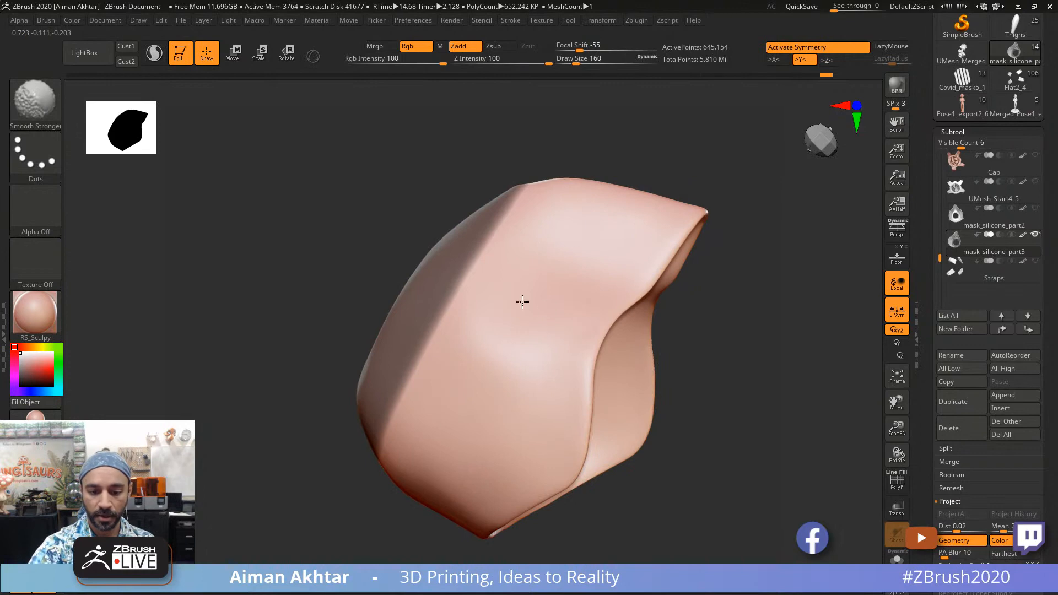
# Step: Thicken the silicone mask's rim along the upper cheek with the Inflat brush at draw size 81
pyautogui.moveTo(452, 503)
pyautogui.mouseDown()
pyautogui.moveTo(676, 432)
pyautogui.moveTo(718, 453)
pyautogui.moveTo(534, 515)
pyautogui.moveTo(396, 480)
pyautogui.moveTo(545, 270)
pyautogui.mouseUp()
pyautogui.press('b')
pyautogui.press('i')
pyautogui.press('n')
pyautogui.keyDown('alt'); pyautogui.moveTo(697, 166); pyautogui.dragTo(645, 232); pyautogui.keyUp('alt')
pyautogui.press('s')
pyautogui.click(482, 172)
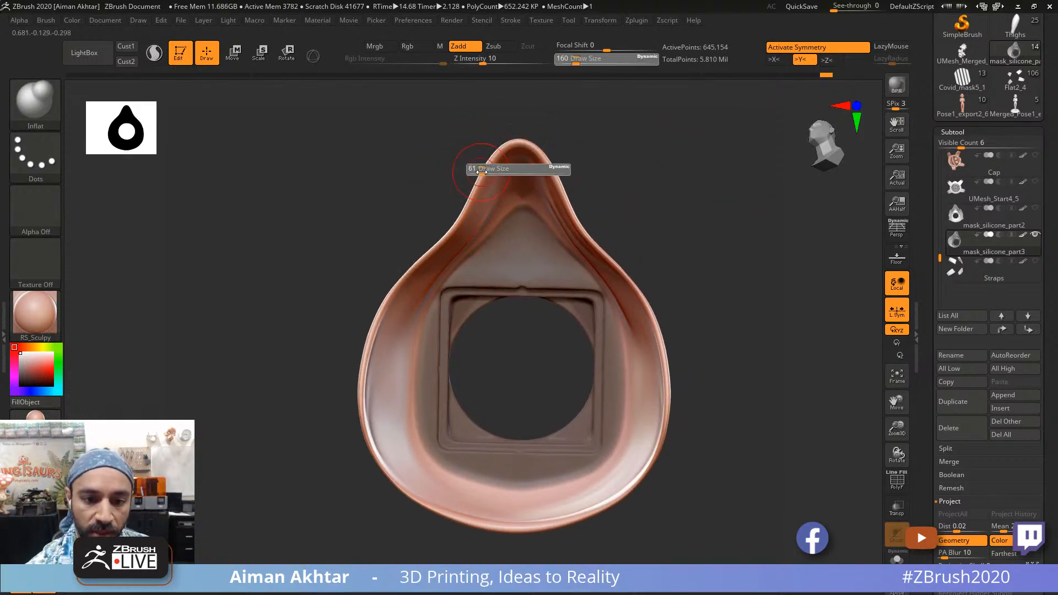
pyautogui.press(']')
pyautogui.press(']')
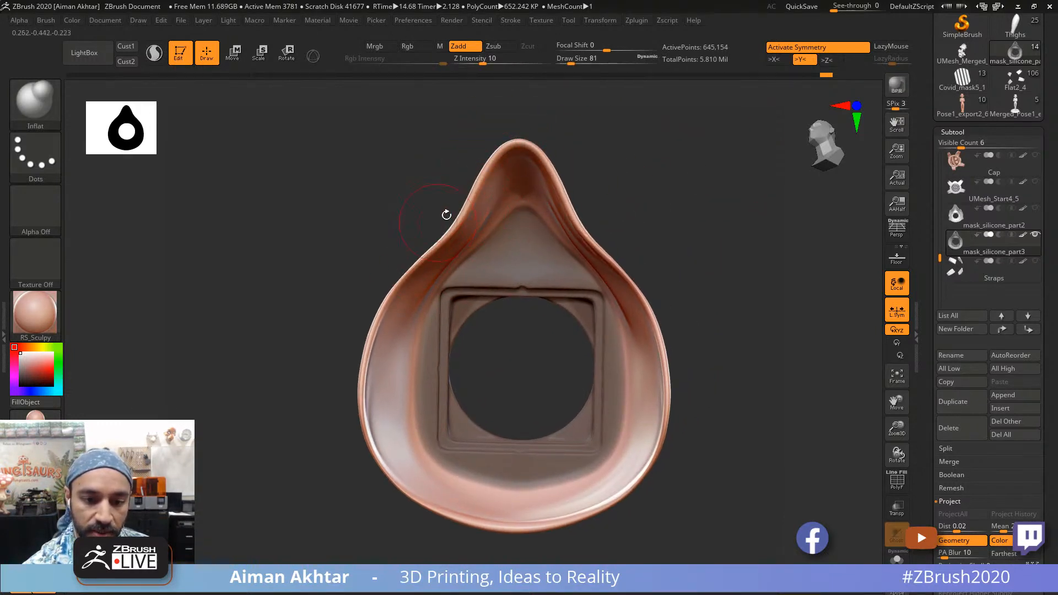
pyautogui.moveTo(443, 237)
pyautogui.mouseDown()
pyautogui.moveTo(387, 295)
pyautogui.moveTo(376, 334)
pyautogui.mouseUp()
pyautogui.moveTo(444, 235); pyautogui.dragTo(375, 336)
pyautogui.moveTo(442, 238)
pyautogui.mouseDown()
pyautogui.moveTo(396, 284)
pyautogui.moveTo(364, 364)
pyautogui.mouseUp()
# Step: Inflate the mask's rim around the lower cheeks, chin and side at draw size 88
pyautogui.moveTo(349, 411)
pyautogui.keyDown('alt'); pyautogui.mouseDown()
pyautogui.moveTo(358, 325)
pyautogui.moveTo(405, 414)
pyautogui.mouseUp(); pyautogui.keyUp('alt')
pyautogui.moveTo(354, 321); pyautogui.dragTo(418, 426)
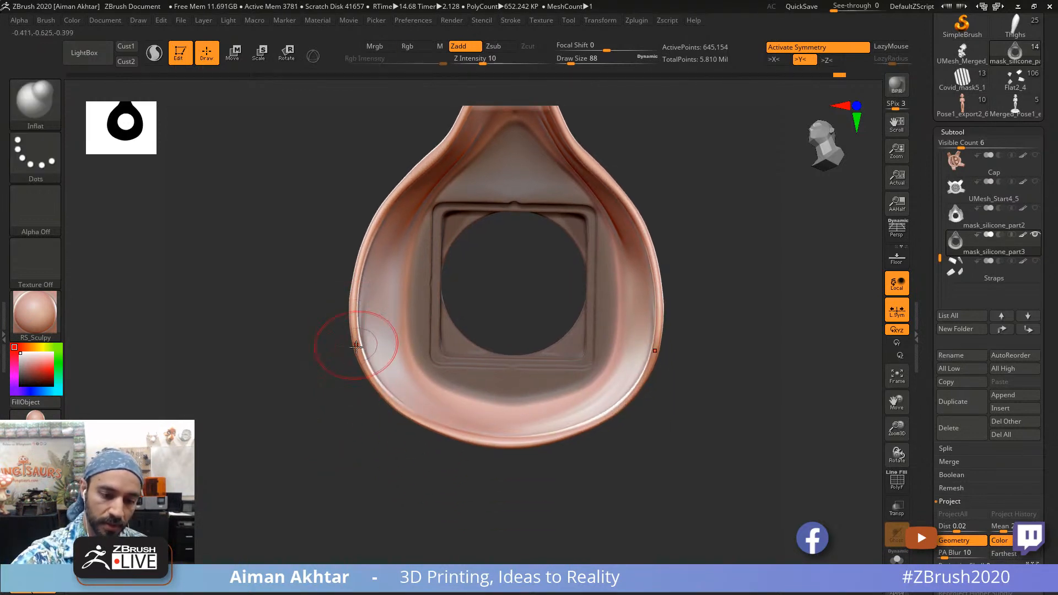
pyautogui.moveTo(342, 349); pyautogui.dragTo(416, 421)
pyautogui.moveTo(356, 324); pyautogui.dragTo(435, 417)
pyautogui.moveTo(597, 400); pyautogui.dragTo(559, 433)
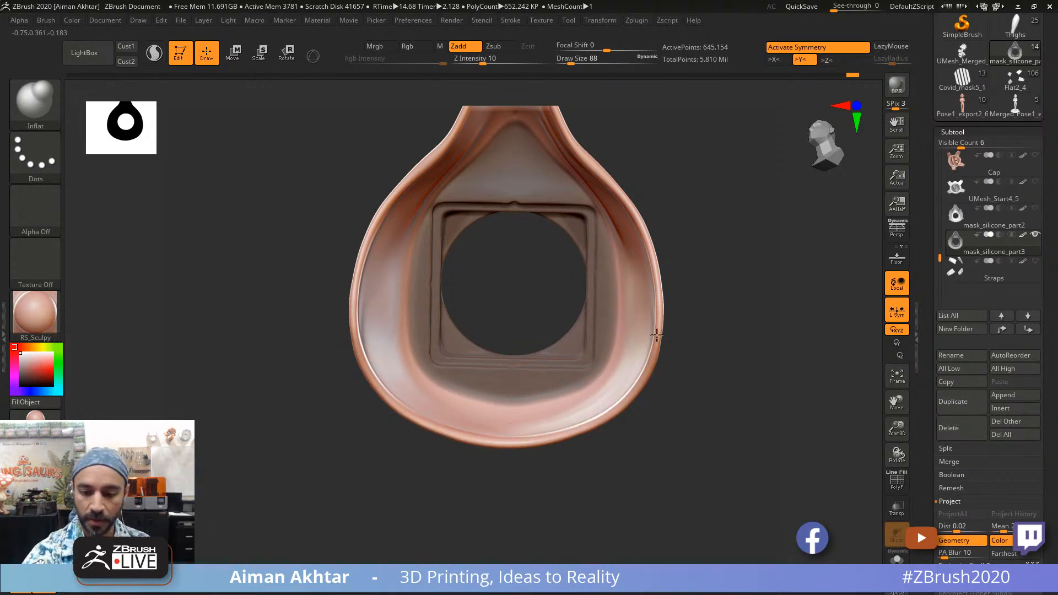
pyautogui.moveTo(646, 377)
pyautogui.mouseDown()
pyautogui.moveTo(656, 280)
pyautogui.moveTo(623, 186)
pyautogui.mouseUp()
# Step: Inflate the rim around the pointed nose end and down along its inner edge
pyautogui.keyDown('alt'); pyautogui.moveTo(694, 251); pyautogui.dragTo(724, 348); pyautogui.keyUp('alt')
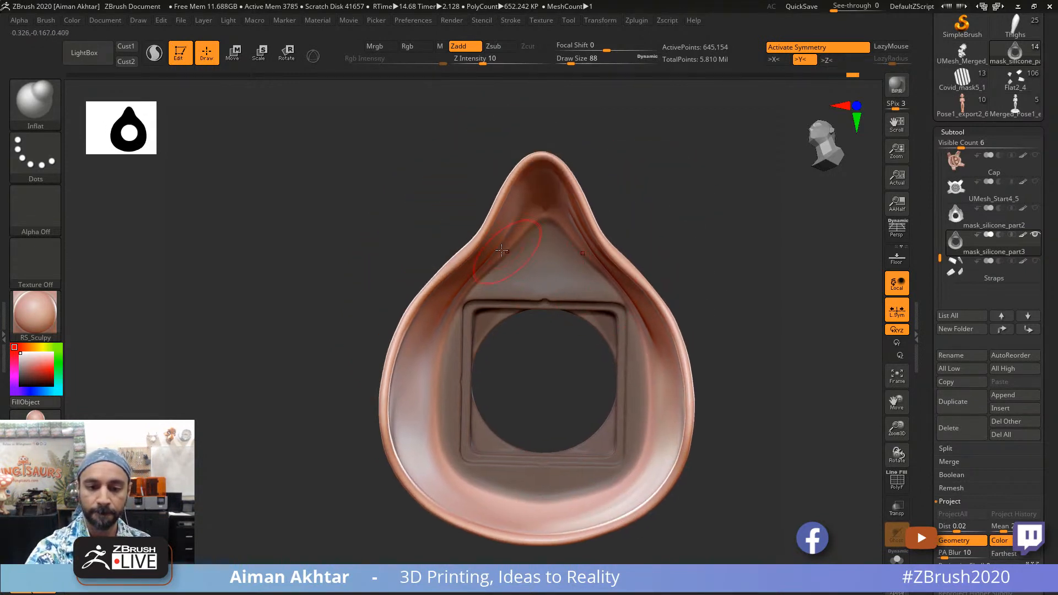
pyautogui.moveTo(490, 216); pyautogui.dragTo(550, 141)
pyautogui.moveTo(668, 230)
pyautogui.mouseDown()
pyautogui.moveTo(677, 229)
pyautogui.moveTo(572, 183)
pyautogui.mouseUp()
pyautogui.moveTo(591, 226); pyautogui.dragTo(603, 252)
# Step: Smooth the inflated rim along the cheeks and chin with the Smooth Stronger brush at draw size 88
pyautogui.keyDown('alt'); pyautogui.moveTo(703, 243); pyautogui.dragTo(711, 151); pyautogui.keyUp('alt')
pyautogui.moveTo(673, 292)
pyautogui.mouseDown()
pyautogui.moveTo(687, 312)
pyautogui.moveTo(711, 315)
pyautogui.mouseUp()
pyautogui.keyDown('shift'); pyautogui.moveTo(645, 337); pyautogui.dragTo(648, 318); pyautogui.keyUp('shift')
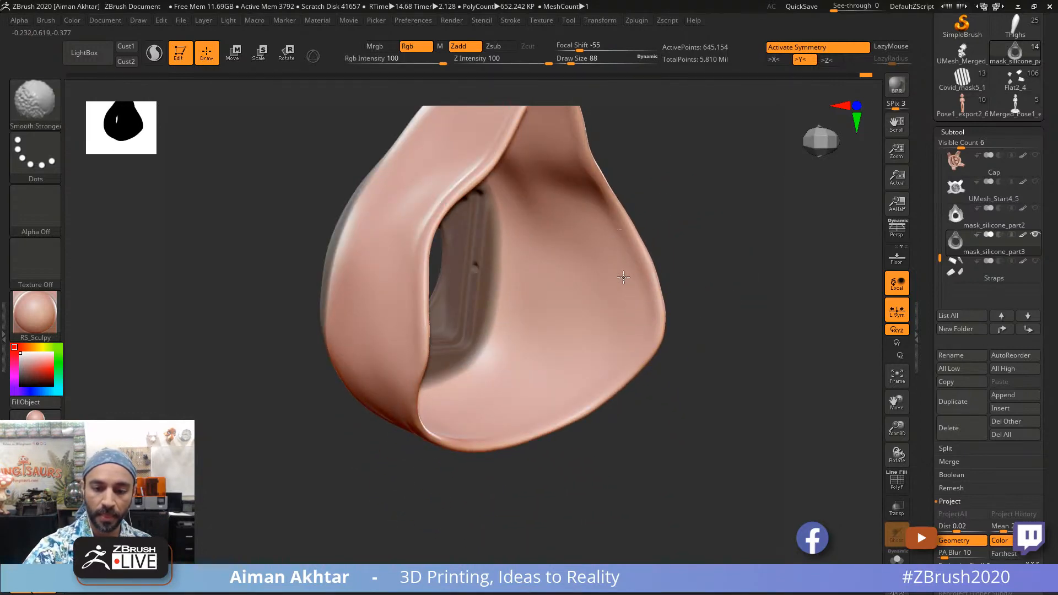
pyautogui.moveTo(722, 322); pyautogui.dragTo(633, 320)
pyautogui.moveTo(558, 298)
pyautogui.keyDown('shift'); pyautogui.mouseDown()
pyautogui.moveTo(583, 211)
pyautogui.moveTo(558, 272)
pyautogui.moveTo(581, 401)
pyautogui.mouseUp(); pyautogui.keyUp('shift')
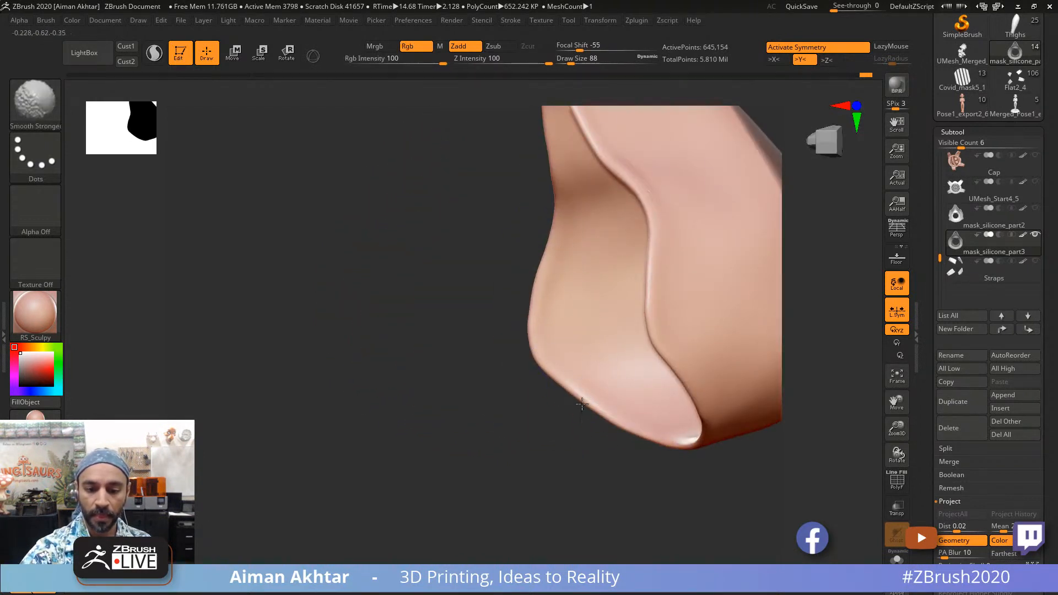
pyautogui.moveTo(543, 353)
pyautogui.keyDown('shift'); pyautogui.mouseDown()
pyautogui.moveTo(540, 269)
pyautogui.moveTo(551, 245)
pyautogui.mouseUp(); pyautogui.keyUp('shift')
pyautogui.moveTo(543, 381)
pyautogui.keyDown('shift'); pyautogui.mouseDown()
pyautogui.moveTo(529, 307)
pyautogui.moveTo(545, 427)
pyautogui.moveTo(569, 377)
pyautogui.mouseUp(); pyautogui.keyUp('shift')
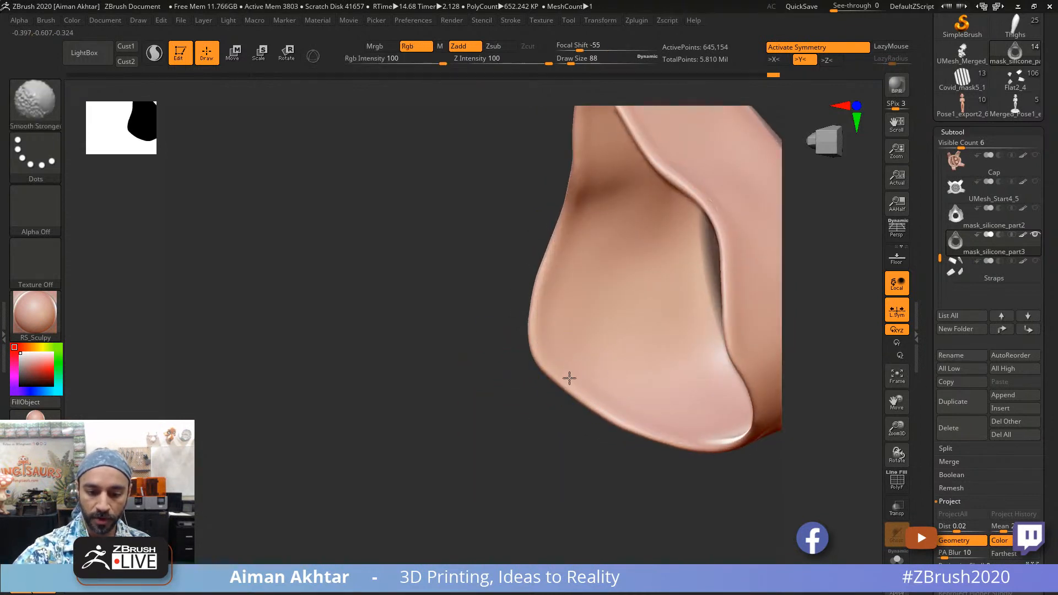
pyautogui.keyDown('shift'); pyautogui.moveTo(598, 413); pyautogui.dragTo(645, 437); pyautogui.keyUp('shift')
pyautogui.moveTo(637, 479); pyautogui.dragTo(683, 551)
pyautogui.keyDown('shift'); pyautogui.moveTo(674, 422); pyautogui.dragTo(630, 428); pyautogui.keyUp('shift')
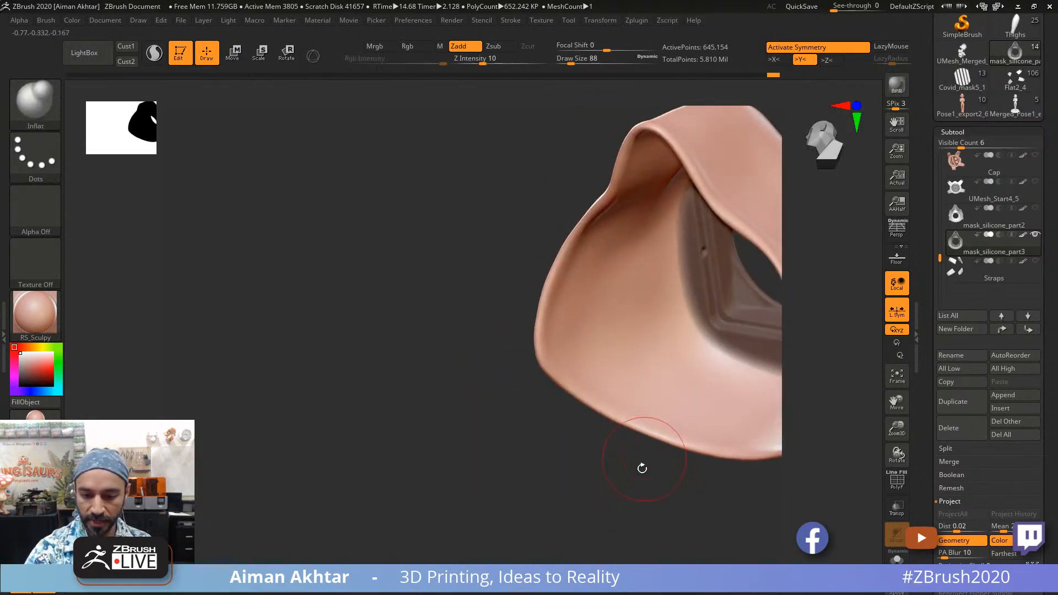
# Step: Clear the mask from the front of the silicone part and remesh it with DynaMesh
pyautogui.moveTo(640, 468); pyautogui.dragTo(592, 457)
pyautogui.moveTo(680, 477); pyautogui.dragTo(673, 418)
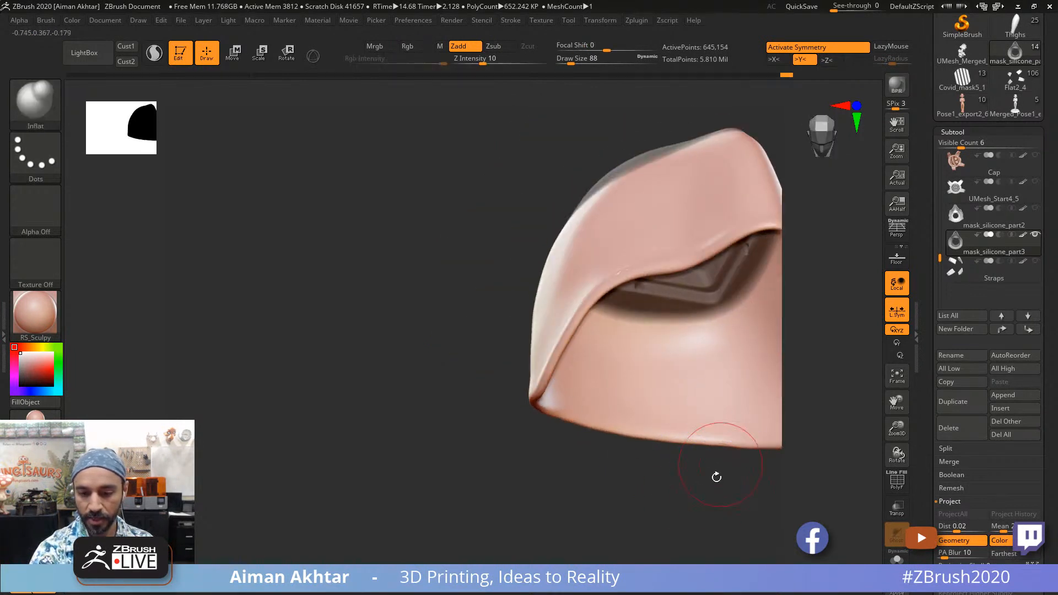
pyautogui.moveTo(715, 472); pyautogui.dragTo(681, 414)
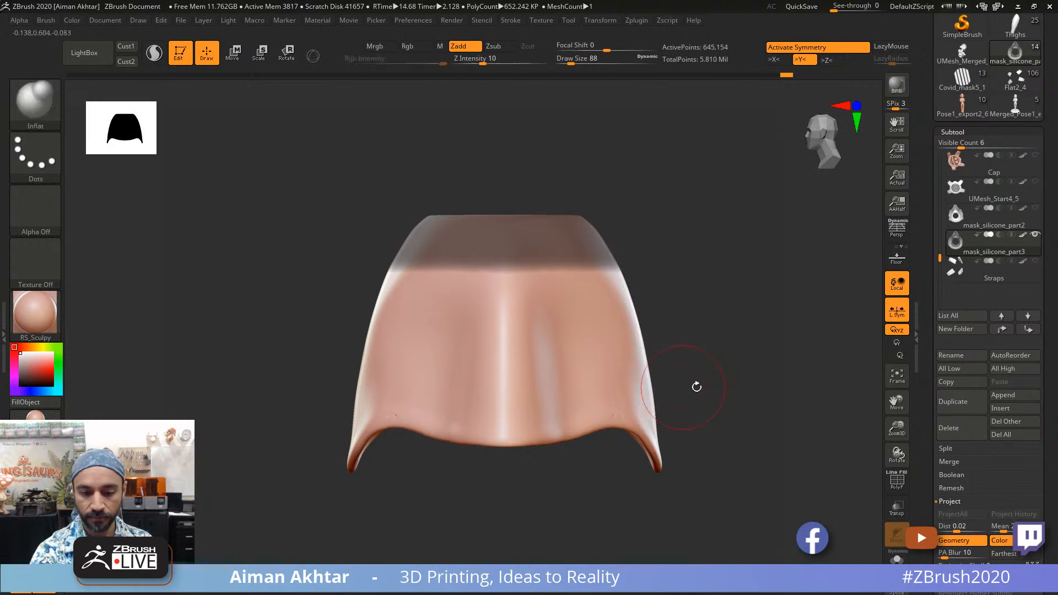
pyautogui.keyDown('ctrl'); pyautogui.moveTo(744, 427); pyautogui.dragTo(719, 405); pyautogui.keyUp('ctrl')
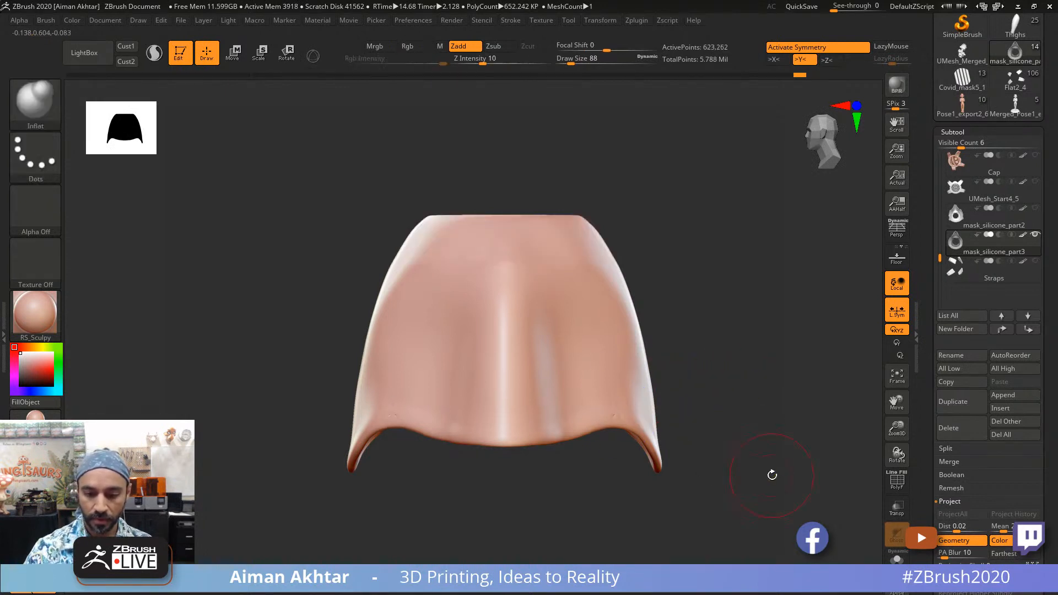
# Step: Smooth the rim over the nose bridge and the inward curves on both sides of it
pyautogui.press('shift')
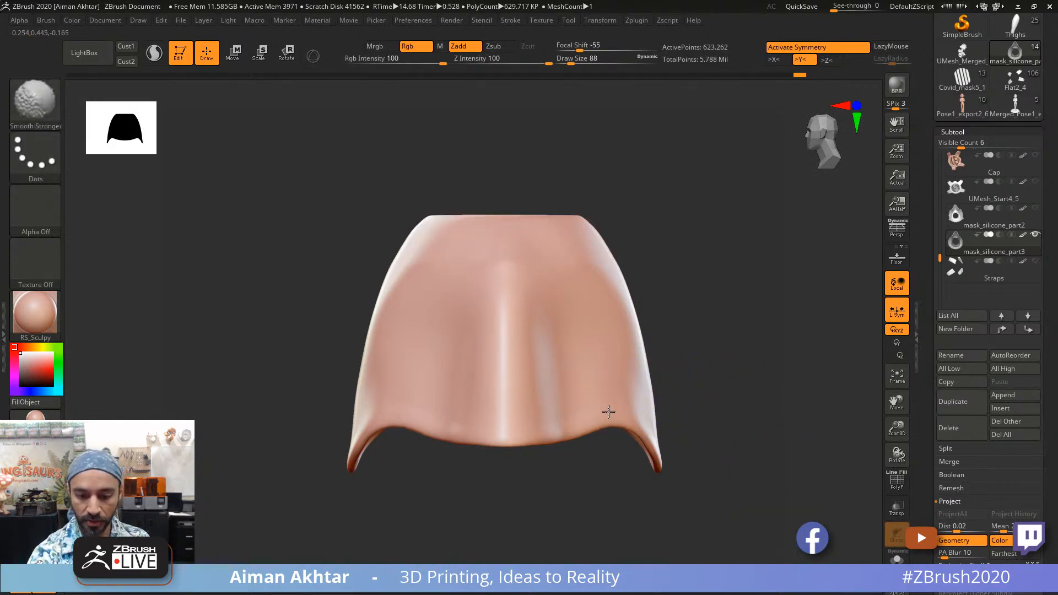
pyautogui.keyDown('shift'); pyautogui.moveTo(448, 422); pyautogui.dragTo(470, 411); pyautogui.keyUp('shift')
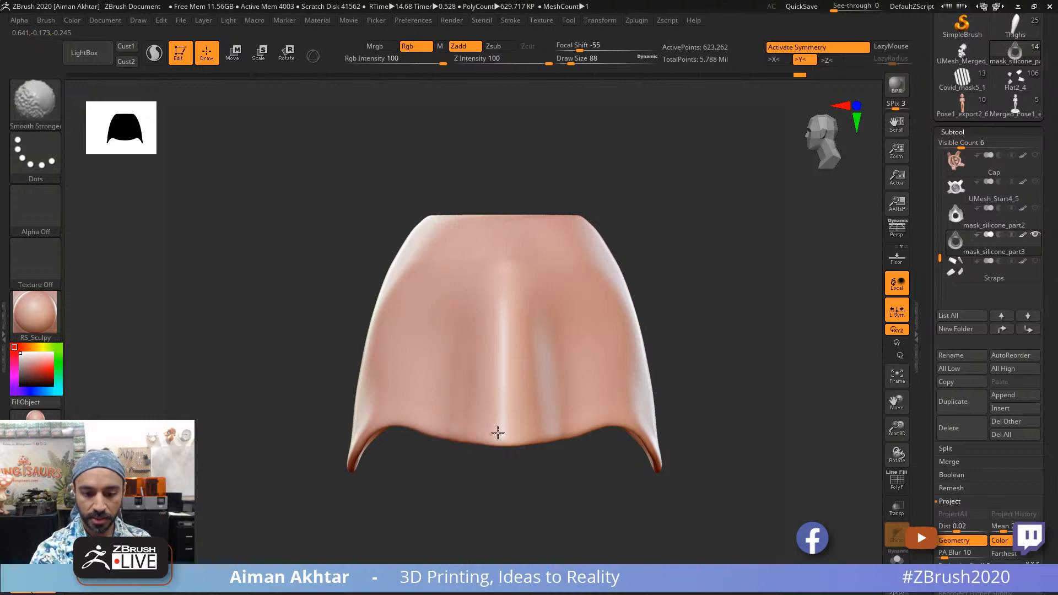
pyautogui.moveTo(498, 458)
pyautogui.mouseDown()
pyautogui.moveTo(642, 323)
pyautogui.moveTo(685, 260)
pyautogui.moveTo(715, 259)
pyautogui.moveTo(531, 243)
pyautogui.mouseUp()
pyautogui.press('shift')
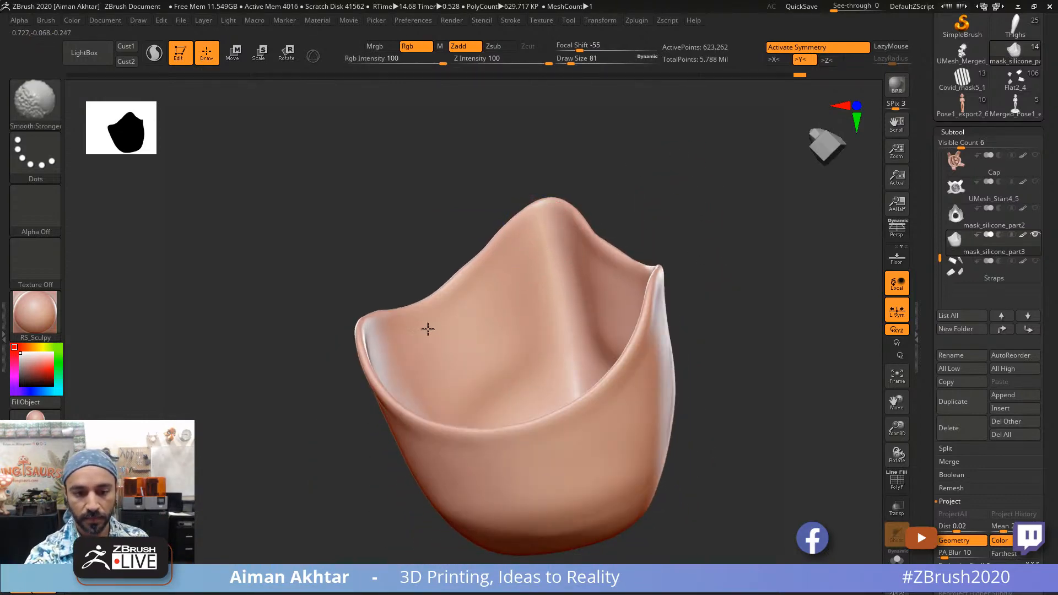
pyautogui.moveTo(680, 203)
pyautogui.keyDown('shift'); pyautogui.mouseDown()
pyautogui.moveTo(683, 238)
pyautogui.moveTo(645, 206)
pyautogui.moveTo(518, 244)
pyautogui.mouseUp(); pyautogui.keyUp('shift')
pyautogui.press('shift')
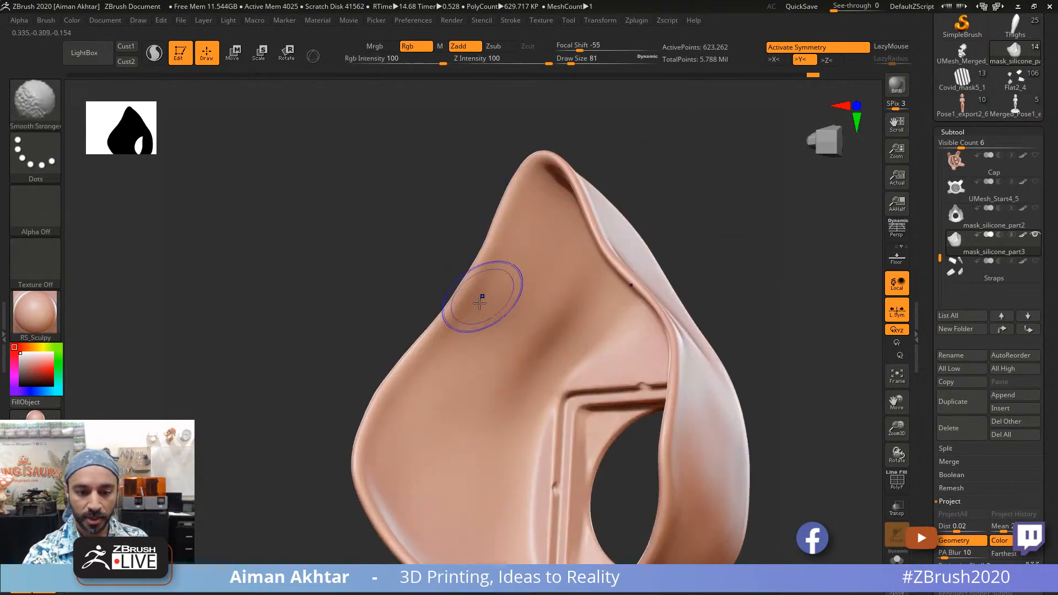
# Step: Smooth the rim from the outer cheek down to the chin at draw size 81
pyautogui.keyDown('alt'); pyautogui.moveTo(344, 494); pyautogui.dragTo(344, 353); pyautogui.keyUp('alt')
pyautogui.keyDown('shift'); pyautogui.moveTo(372, 298); pyautogui.dragTo(408, 418); pyautogui.keyUp('shift')
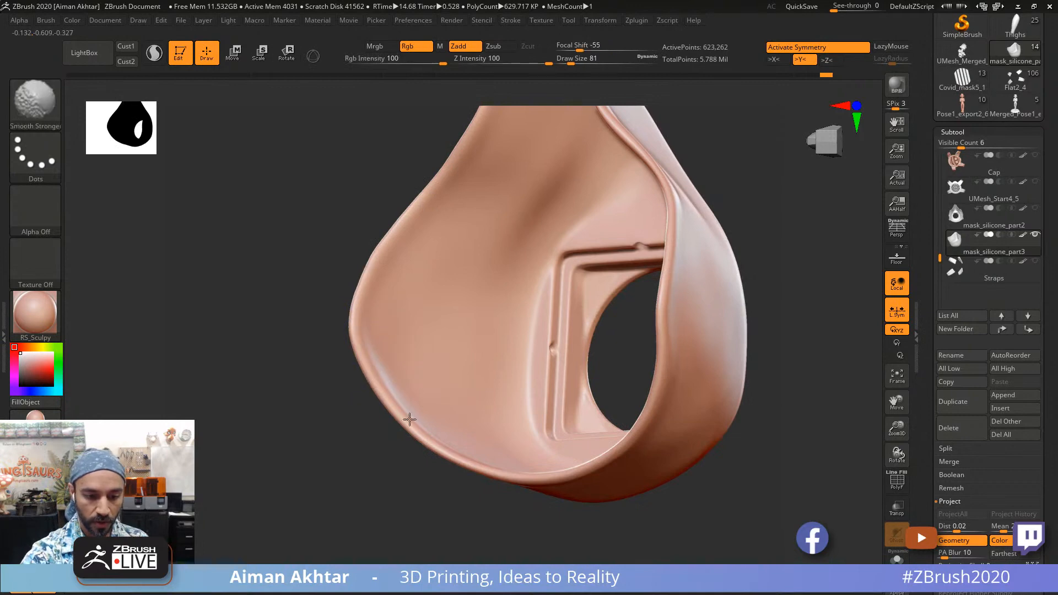
pyautogui.moveTo(336, 447)
pyautogui.mouseDown()
pyautogui.moveTo(363, 512)
pyautogui.moveTo(333, 509)
pyautogui.mouseUp()
pyautogui.keyDown('shift'); pyautogui.moveTo(417, 393); pyautogui.dragTo(423, 412); pyautogui.keyUp('shift')
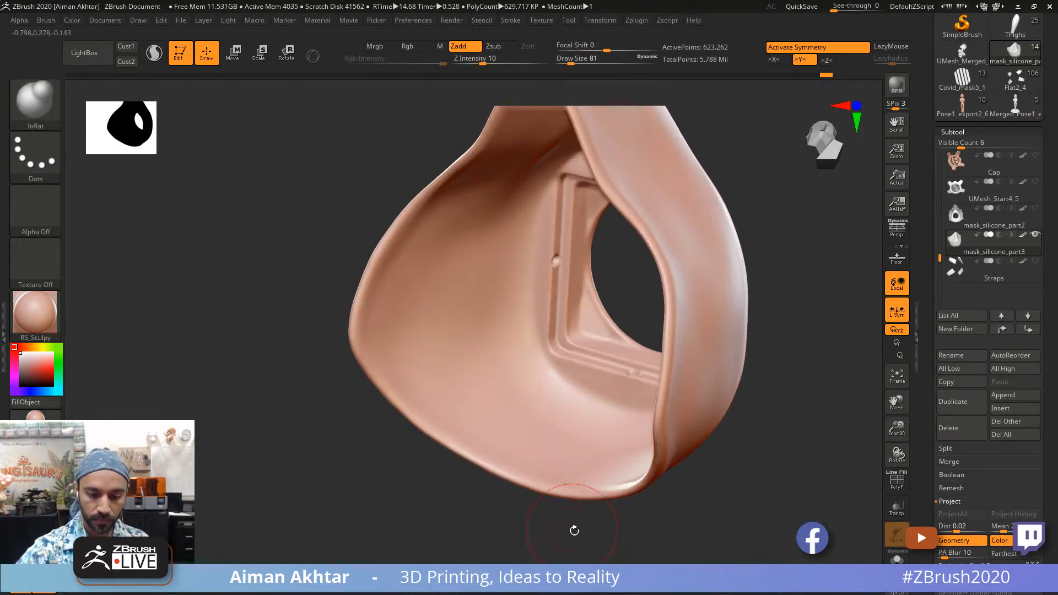
# Step: Smooth the chin edge and the opposite side's rim up to the nose
pyautogui.moveTo(571, 528)
pyautogui.mouseDown()
pyautogui.moveTo(752, 468)
pyautogui.moveTo(699, 434)
pyautogui.mouseUp()
pyautogui.press('shift')
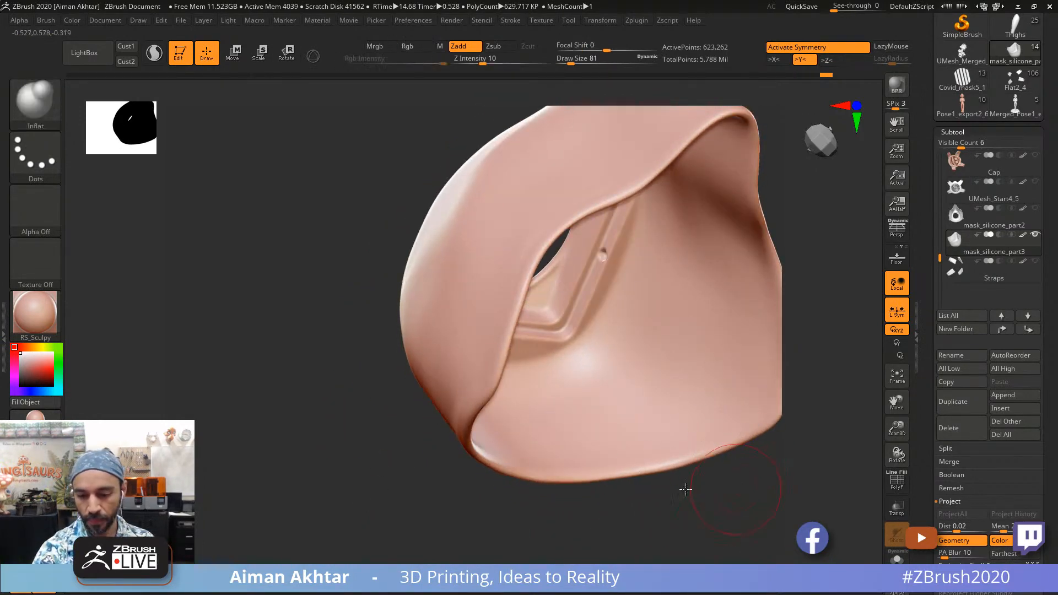
pyautogui.keyDown('shift'); pyautogui.moveTo(696, 484); pyautogui.dragTo(609, 434); pyautogui.keyUp('shift')
pyautogui.keyDown('shift'); pyautogui.moveTo(558, 458); pyautogui.dragTo(542, 467); pyautogui.keyUp('shift')
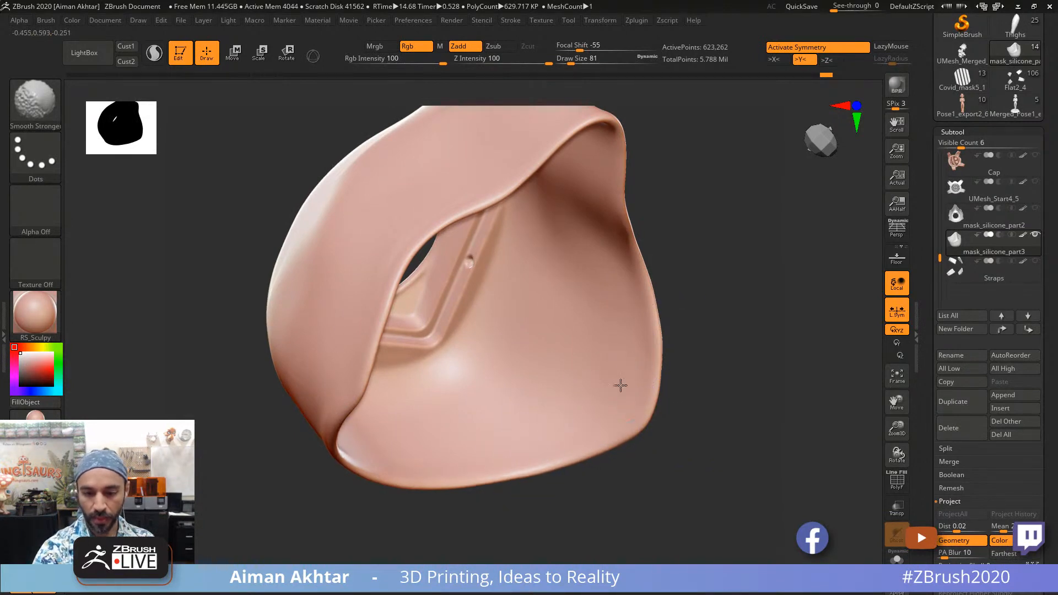
pyautogui.moveTo(678, 387); pyautogui.dragTo(628, 361)
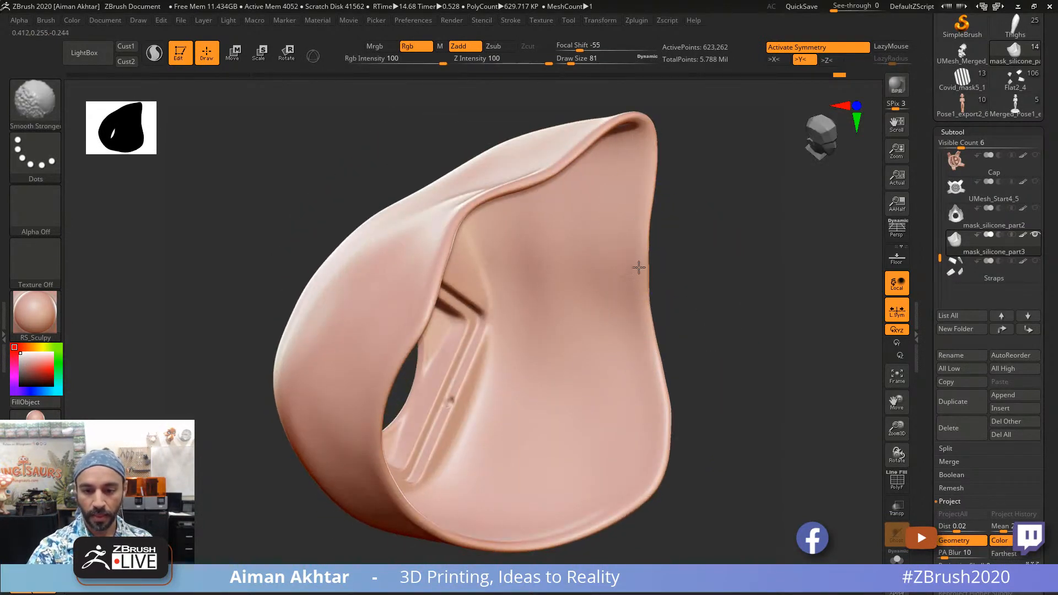
pyautogui.keyDown('shift'); pyautogui.moveTo(648, 205); pyautogui.dragTo(649, 220); pyautogui.keyUp('shift')
# Step: Smooth the rim's side profile from the inward curve around the cheek bulge
pyautogui.moveTo(689, 278); pyautogui.dragTo(485, 320)
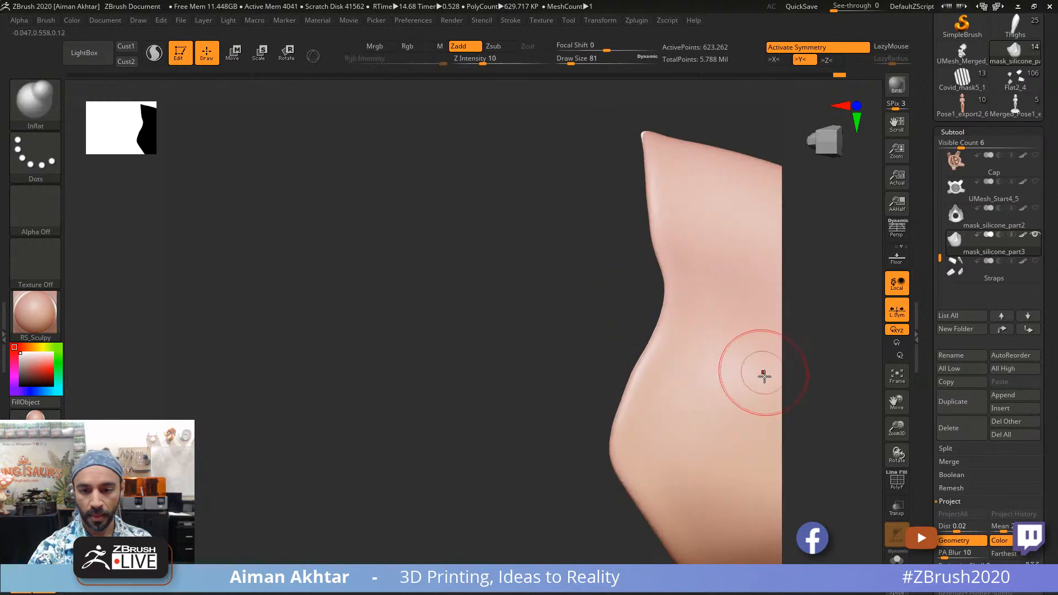
pyautogui.moveTo(518, 358); pyautogui.dragTo(378, 304)
pyautogui.moveTo(529, 315)
pyautogui.keyDown('shift'); pyautogui.mouseDown()
pyautogui.moveTo(491, 366)
pyautogui.moveTo(520, 319)
pyautogui.mouseUp(); pyautogui.keyUp('shift')
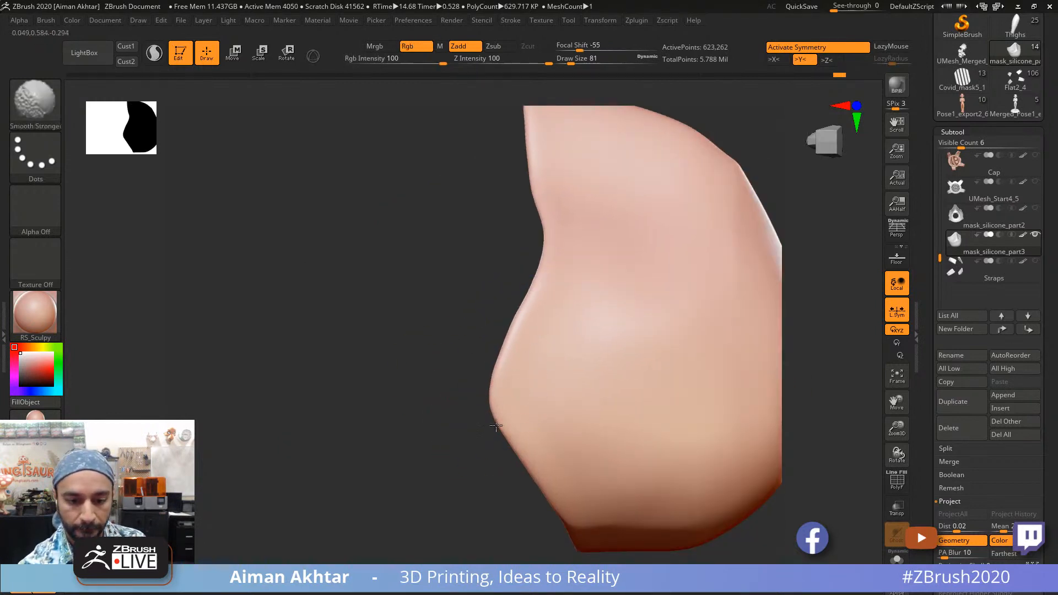
pyautogui.moveTo(518, 458)
pyautogui.keyDown('shift'); pyautogui.mouseDown()
pyautogui.moveTo(488, 384)
pyautogui.moveTo(501, 366)
pyautogui.mouseUp(); pyautogui.keyUp('shift')
# Step: Refine the side rim's inward curve with smoothing at draw size 150 and the Move brush at 140
pyautogui.press('b')
pyautogui.press('m')
pyautogui.press('v')
pyautogui.press('s')
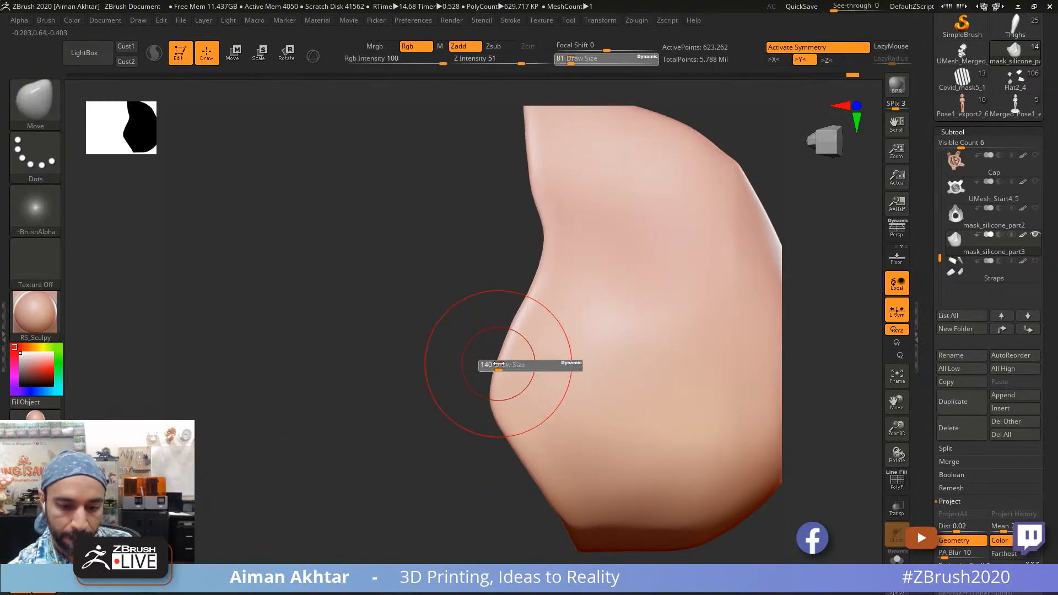
pyautogui.press('shift')
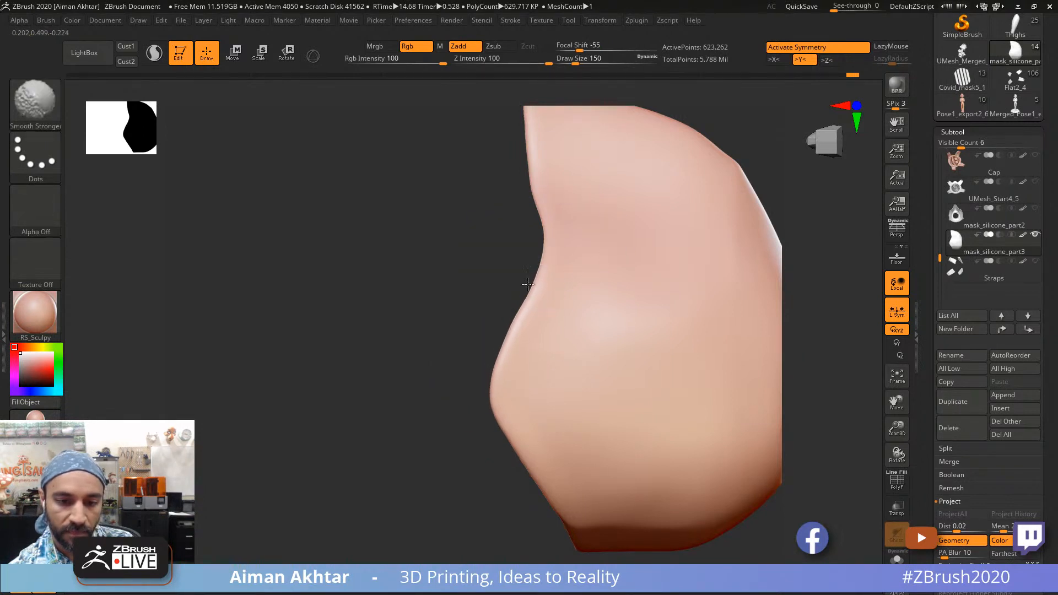
pyautogui.keyDown('shift'); pyautogui.moveTo(528, 284); pyautogui.dragTo(516, 322); pyautogui.keyUp('shift')
pyautogui.keyDown('shift'); pyautogui.moveTo(540, 335); pyautogui.dragTo(543, 157); pyautogui.keyUp('shift')
pyautogui.press('[')
pyautogui.keyDown('alt'); pyautogui.moveTo(491, 229); pyautogui.dragTo(464, 351); pyautogui.keyUp('alt')
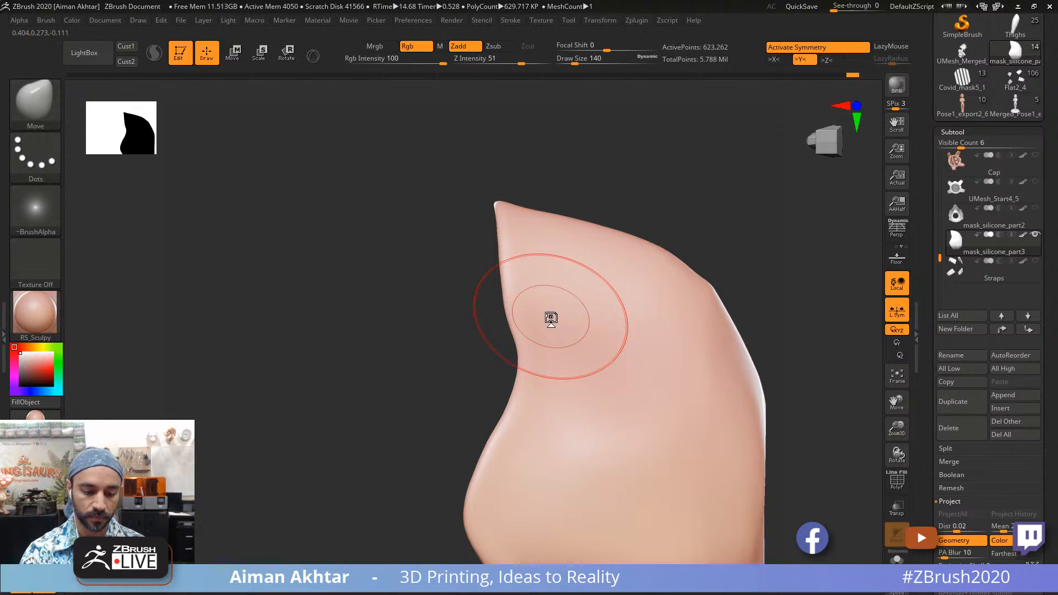
pyautogui.press('shift')
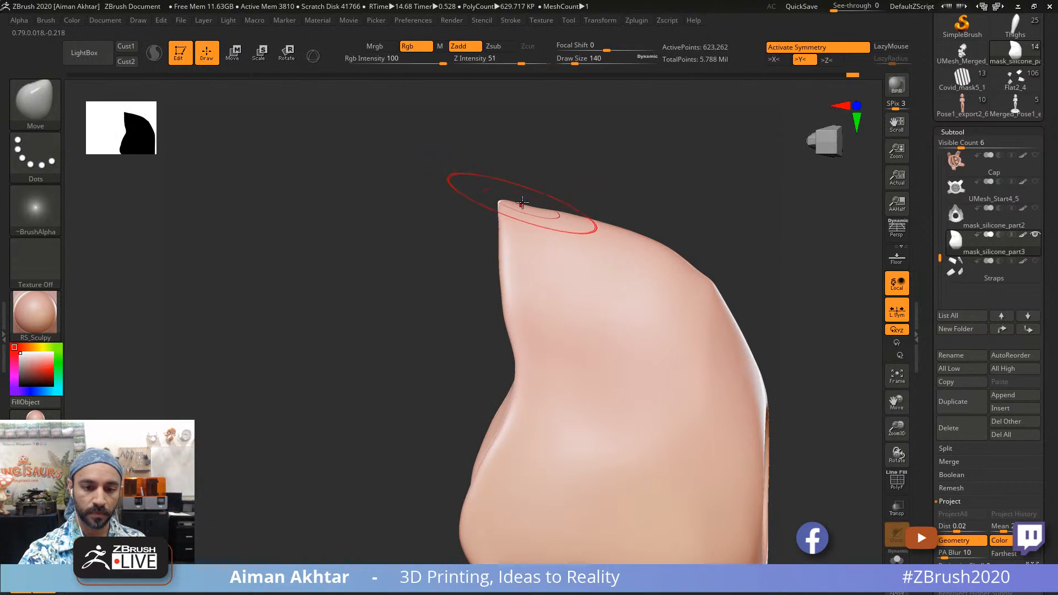
# Step: Reshape the nose tip with the Move brush at draw size 113, and smooth the curve below it at 121
pyautogui.press('s')
pyautogui.moveTo(513, 201); pyautogui.dragTo(501, 195)
pyautogui.moveTo(574, 150); pyautogui.dragTo(554, 308)
pyautogui.press('s')
pyautogui.moveTo(539, 188); pyautogui.dragTo(513, 190)
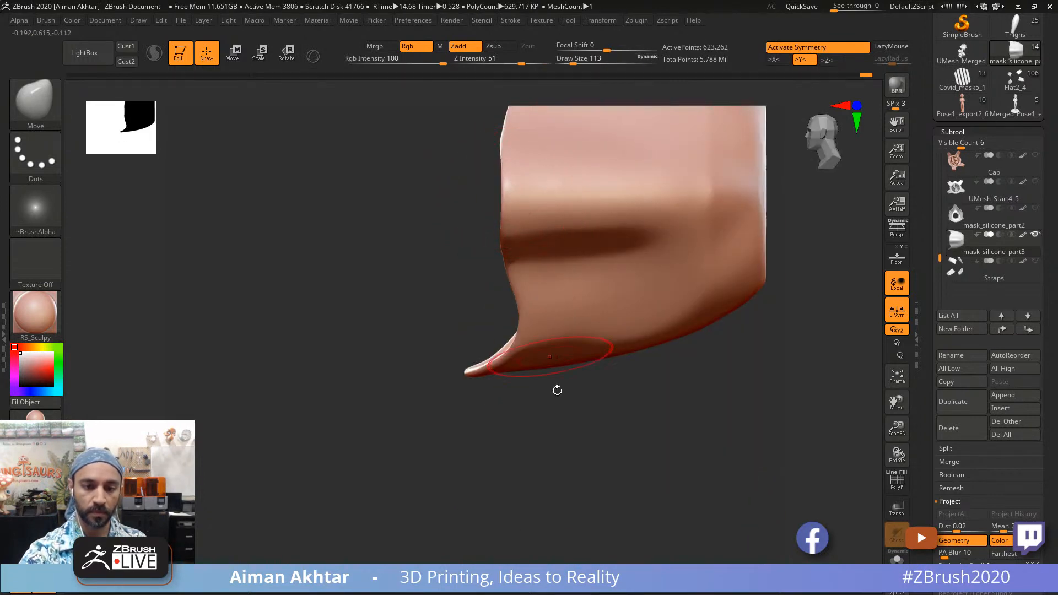
pyautogui.moveTo(557, 390)
pyautogui.mouseDown()
pyautogui.moveTo(585, 208)
pyautogui.moveTo(529, 197)
pyautogui.moveTo(628, 216)
pyautogui.mouseUp()
pyautogui.press('s')
pyautogui.press('s')
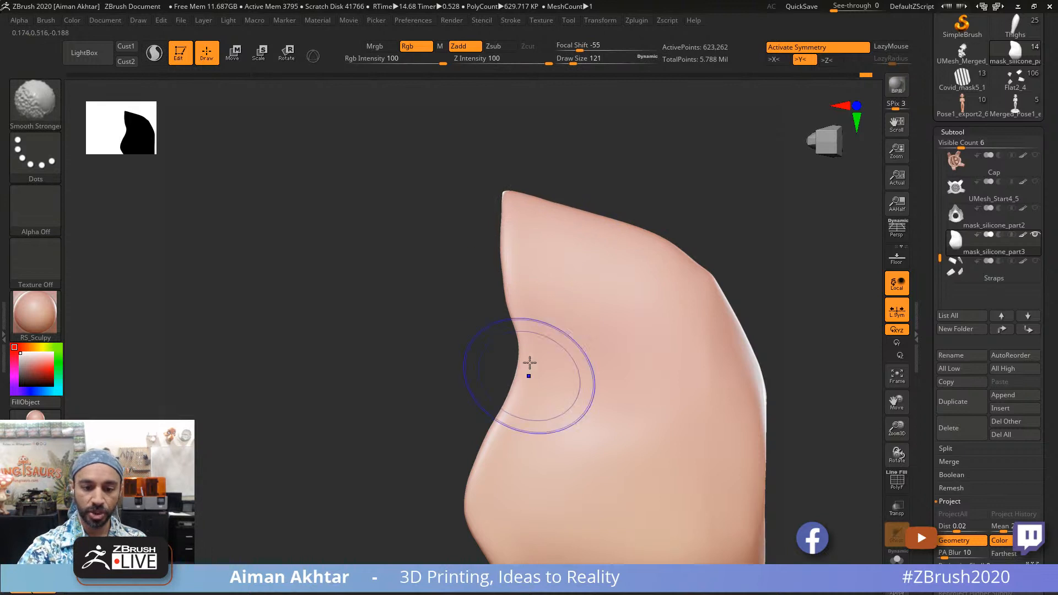
pyautogui.moveTo(602, 130)
pyautogui.keyDown('shift'); pyautogui.mouseDown()
pyautogui.moveTo(615, 188)
pyautogui.moveTo(617, 157)
pyautogui.moveTo(382, 382)
pyautogui.mouseUp(); pyautogui.keyUp('shift')
pyautogui.press('b')
pyautogui.press('i')
pyautogui.press('n')
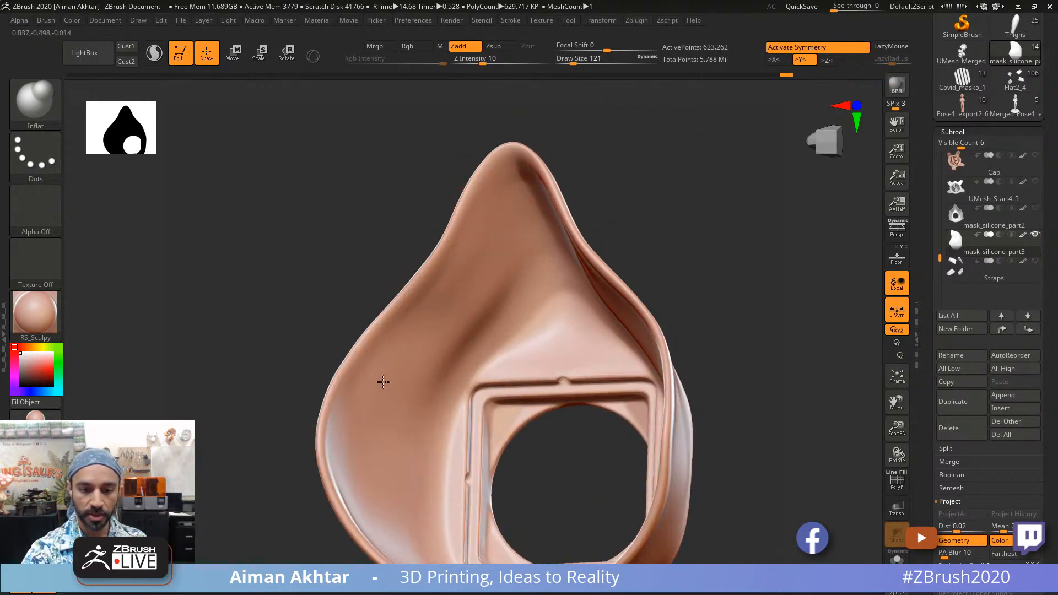
# Step: Polish and smooth the inner wall beside the nose with hPolish and Smooth Stronger at draw size 104
pyautogui.press('b')
pyautogui.press('h')
pyautogui.press('p')
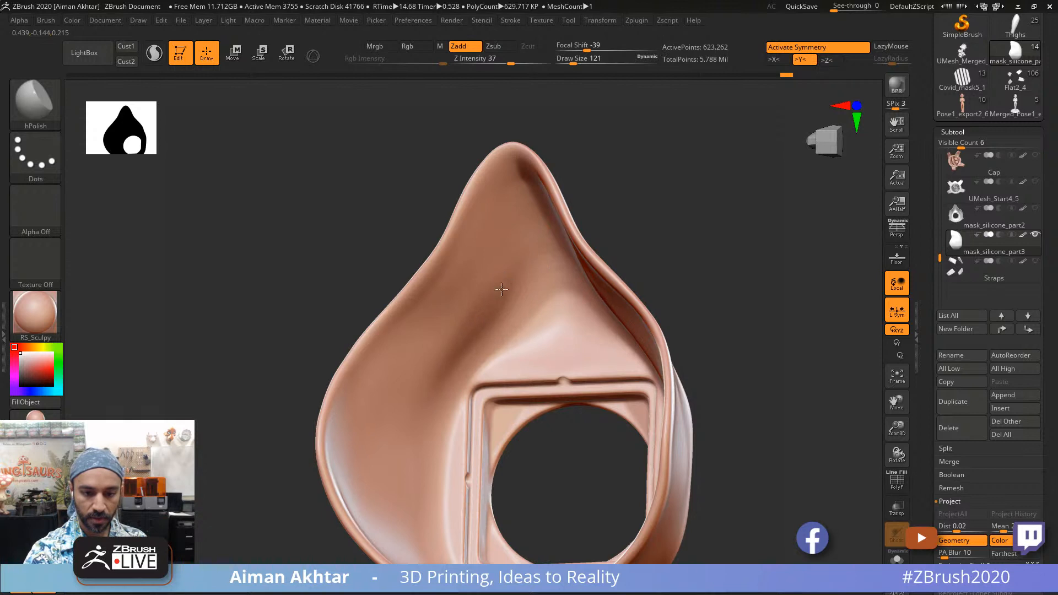
pyautogui.press('shift')
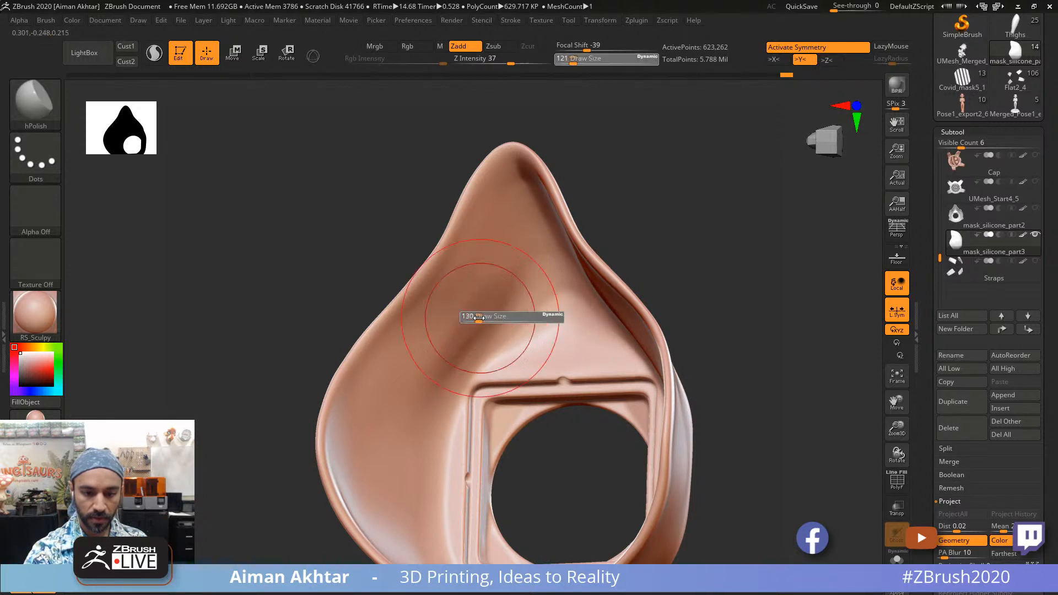
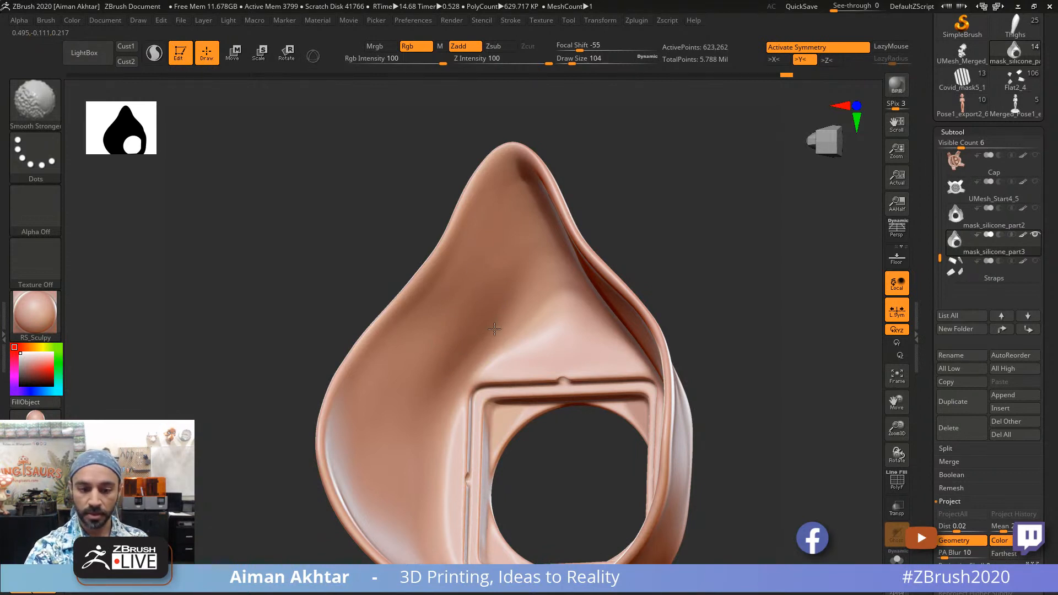
pyautogui.moveTo(611, 235); pyautogui.dragTo(829, 223)
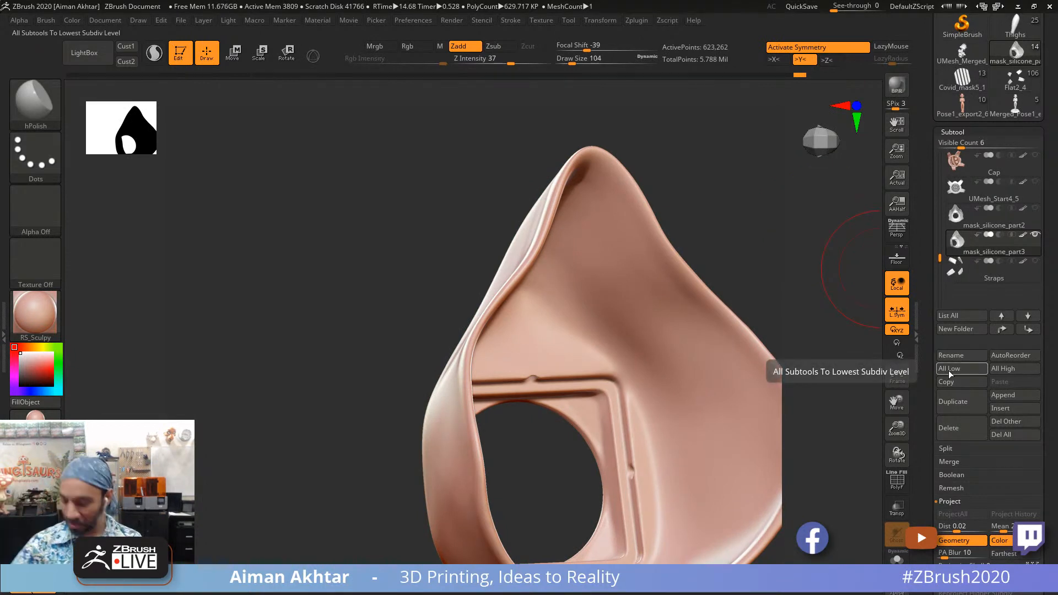
pyautogui.moveTo(744, 243); pyautogui.dragTo(720, 270)
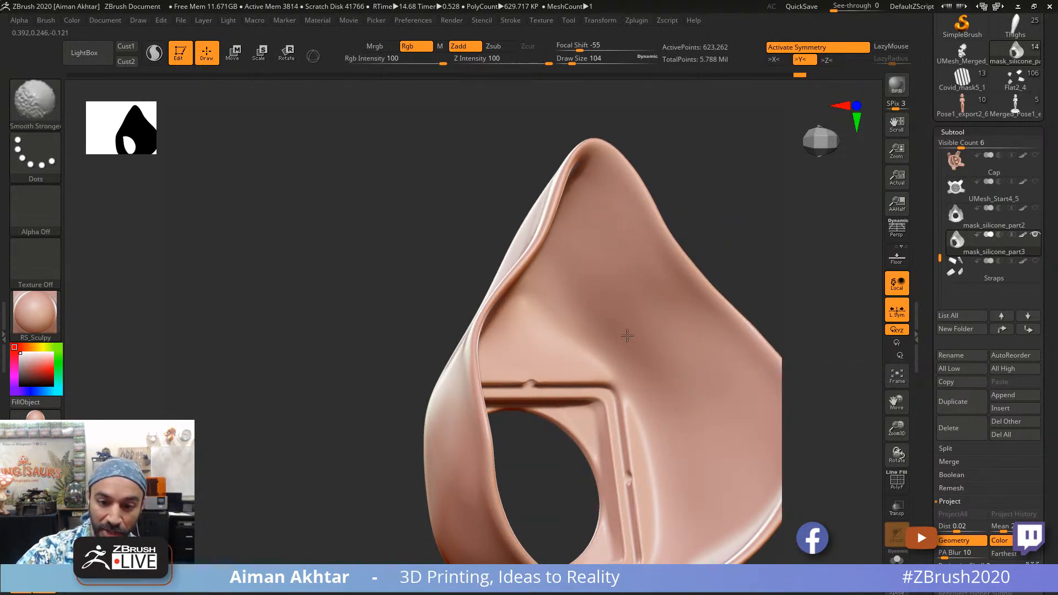
# Step: Smooth the inner walls on both sides of the nose cavity with Smooth Stronger at draw size 104
pyautogui.moveTo(755, 182)
pyautogui.mouseDown()
pyautogui.moveTo(706, 160)
pyautogui.moveTo(698, 127)
pyautogui.mouseUp()
pyautogui.moveTo(633, 241)
pyautogui.keyDown('shift'); pyautogui.mouseDown()
pyautogui.moveTo(623, 208)
pyautogui.moveTo(651, 287)
pyautogui.mouseUp(); pyautogui.keyUp('shift')
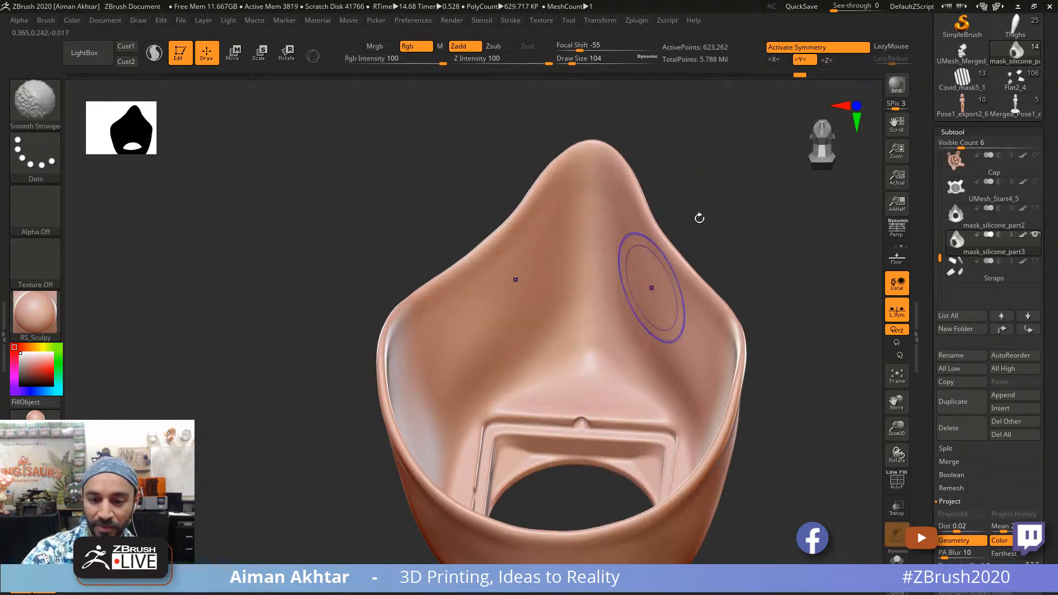
pyautogui.moveTo(699, 218); pyautogui.dragTo(696, 193)
pyautogui.moveTo(616, 217)
pyautogui.keyDown('shift'); pyautogui.mouseDown()
pyautogui.moveTo(631, 234)
pyautogui.moveTo(635, 281)
pyautogui.moveTo(643, 268)
pyautogui.mouseUp(); pyautogui.keyUp('shift')
pyautogui.moveTo(713, 201); pyautogui.dragTo(668, 205)
pyautogui.moveTo(582, 216)
pyautogui.keyDown('shift'); pyautogui.mouseDown()
pyautogui.moveTo(572, 264)
pyautogui.moveTo(474, 272)
pyautogui.moveTo(463, 283)
pyautogui.mouseUp(); pyautogui.keyUp('shift')
pyautogui.moveTo(666, 232)
pyautogui.mouseDown()
pyautogui.moveTo(695, 352)
pyautogui.moveTo(766, 360)
pyautogui.moveTo(484, 208)
pyautogui.mouseUp()
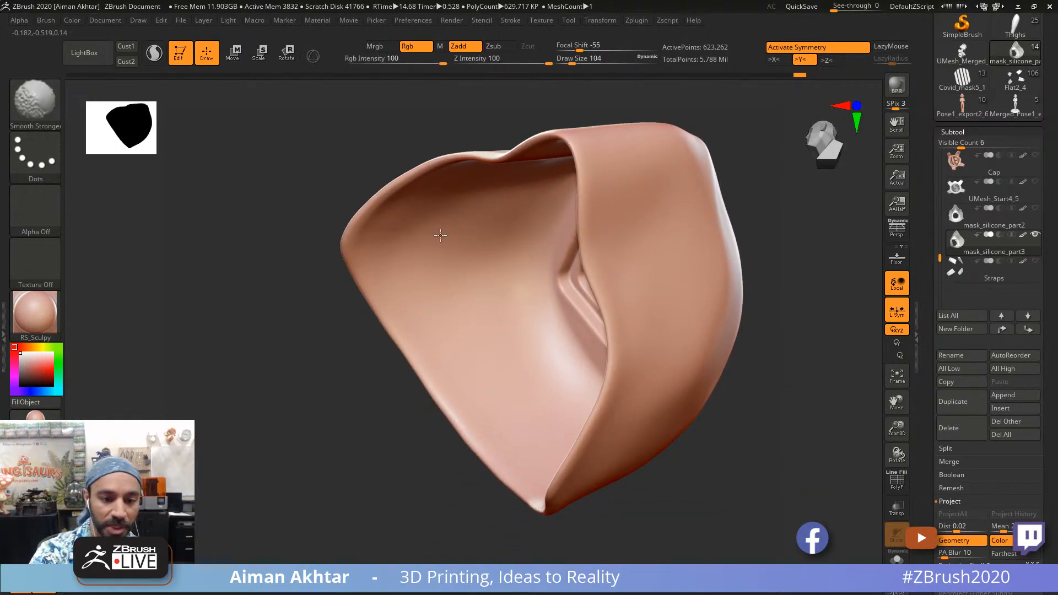
# Step: Smooth the pointed end of the rim and the adjoining inner side wall from both sides of the mask
pyautogui.keyDown('shift'); pyautogui.moveTo(476, 438); pyautogui.dragTo(494, 458); pyautogui.keyUp('shift')
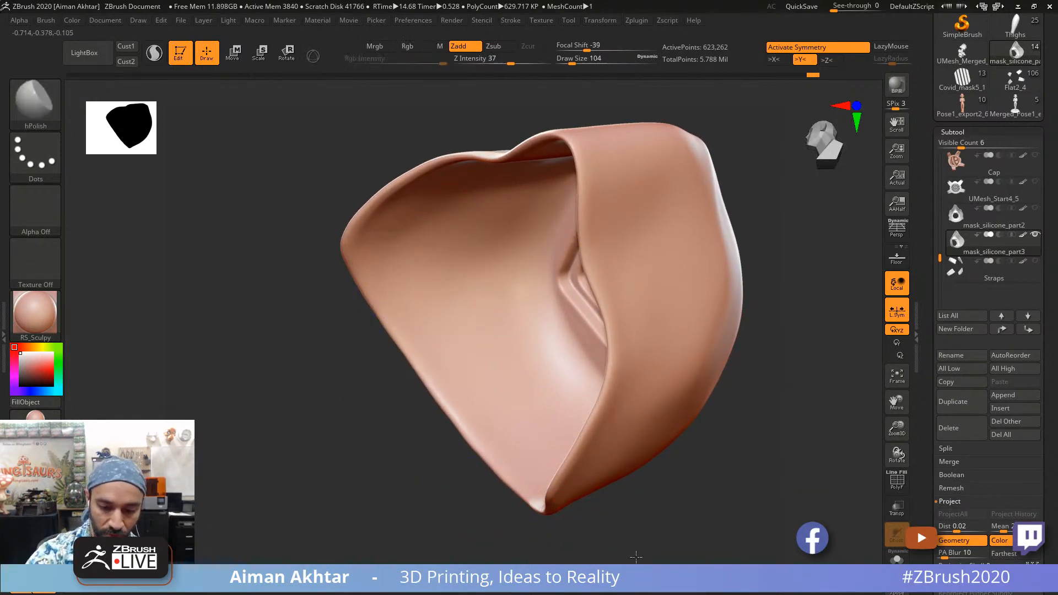
pyautogui.moveTo(474, 498); pyautogui.dragTo(705, 498)
pyautogui.moveTo(619, 446)
pyautogui.mouseDown()
pyautogui.moveTo(692, 421)
pyautogui.moveTo(557, 353)
pyautogui.mouseUp()
pyautogui.moveTo(708, 305)
pyautogui.mouseDown()
pyautogui.moveTo(685, 243)
pyautogui.moveTo(642, 390)
pyautogui.moveTo(549, 335)
pyautogui.mouseUp()
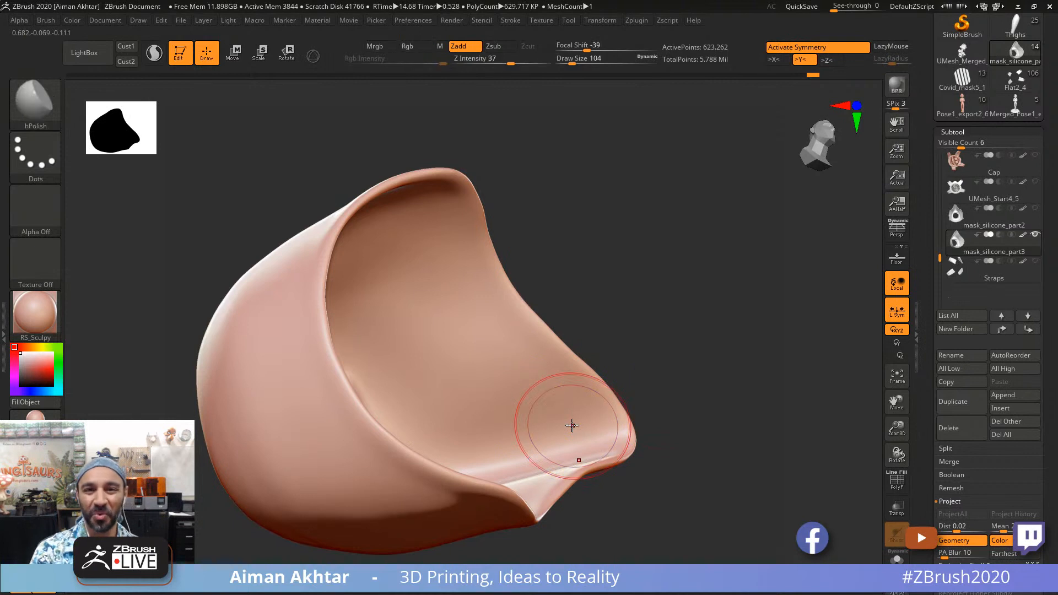
pyautogui.moveTo(664, 289)
pyautogui.mouseDown()
pyautogui.moveTo(652, 262)
pyautogui.moveTo(600, 223)
pyautogui.mouseUp()
pyautogui.moveTo(488, 201)
pyautogui.keyDown('shift'); pyautogui.mouseDown()
pyautogui.moveTo(486, 214)
pyautogui.moveTo(460, 154)
pyautogui.mouseUp(); pyautogui.keyUp('shift')
pyautogui.moveTo(472, 111)
pyautogui.mouseDown()
pyautogui.moveTo(630, 253)
pyautogui.moveTo(557, 298)
pyautogui.moveTo(512, 243)
pyautogui.moveTo(413, 239)
pyautogui.mouseUp()
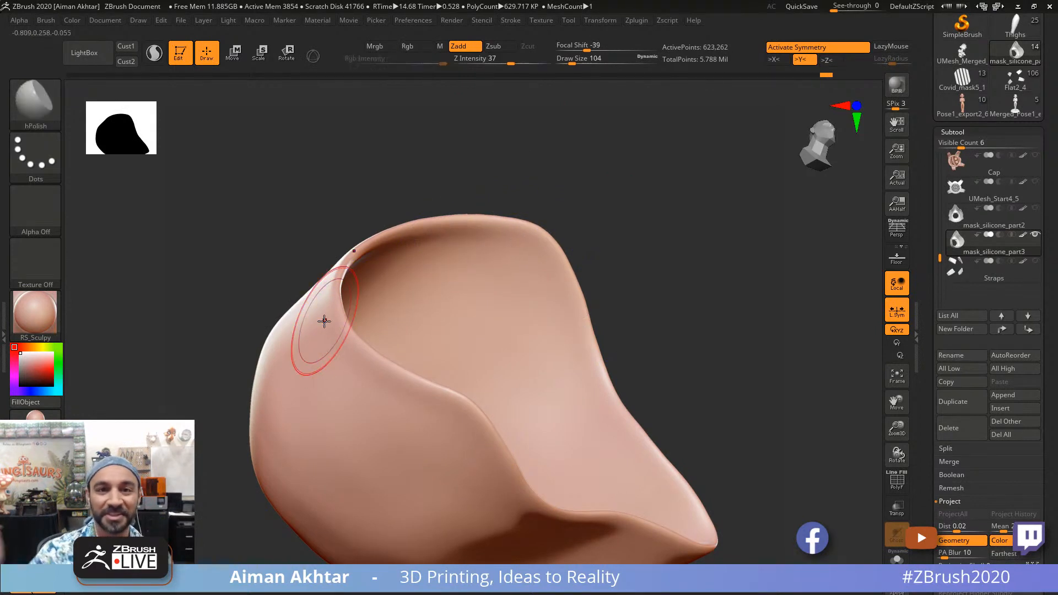
# Step: Smooth the inner cheek walls and the rim edge around the cheek bulge with Smooth Stronger at draw size 104
pyautogui.moveTo(586, 188); pyautogui.dragTo(521, 238)
pyautogui.moveTo(476, 244)
pyautogui.keyDown('shift'); pyautogui.mouseDown()
pyautogui.moveTo(336, 249)
pyautogui.moveTo(282, 314)
pyautogui.mouseUp(); pyautogui.keyUp('shift')
pyautogui.moveTo(642, 206); pyautogui.dragTo(438, 243)
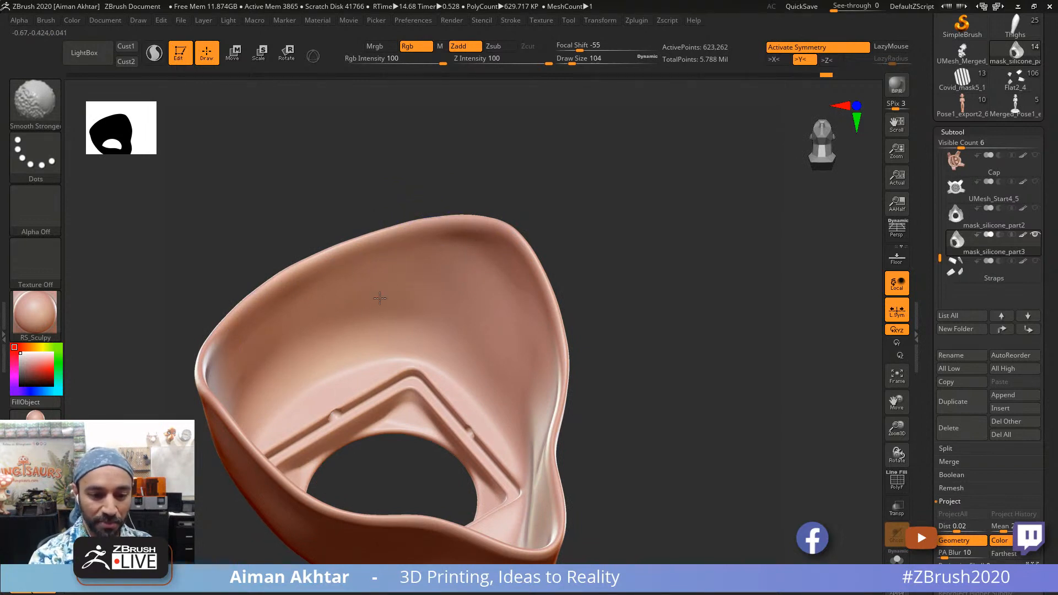
pyautogui.moveTo(733, 177)
pyautogui.mouseDown()
pyautogui.moveTo(661, 224)
pyautogui.moveTo(316, 334)
pyautogui.moveTo(390, 313)
pyautogui.moveTo(346, 286)
pyautogui.mouseUp()
pyautogui.keyDown('shift'); pyautogui.moveTo(512, 193); pyautogui.dragTo(369, 249); pyautogui.keyUp('shift')
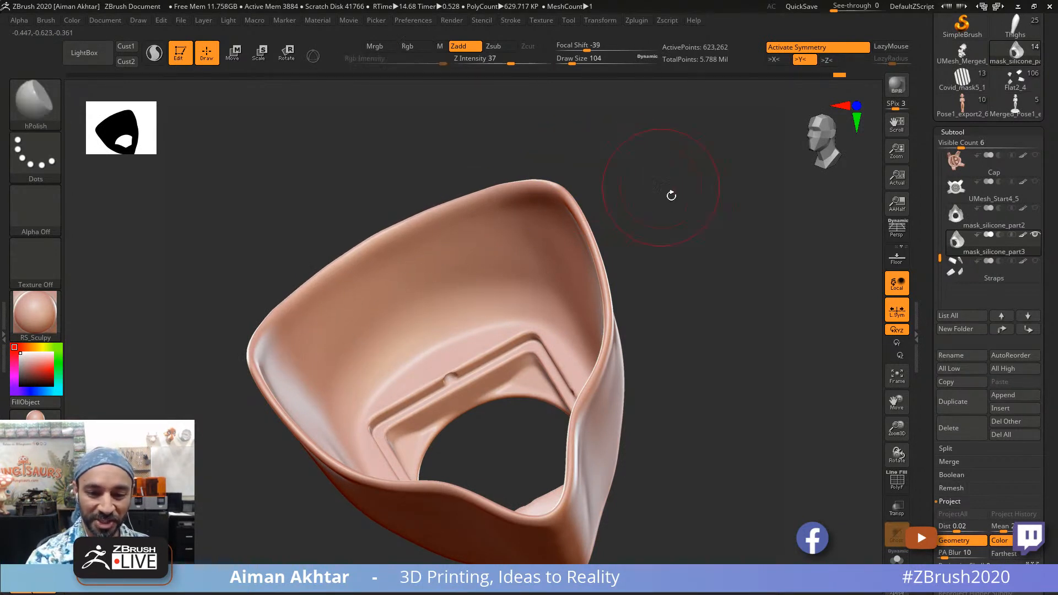
pyautogui.moveTo(671, 196); pyautogui.dragTo(432, 303)
pyautogui.moveTo(573, 172); pyautogui.dragTo(338, 299)
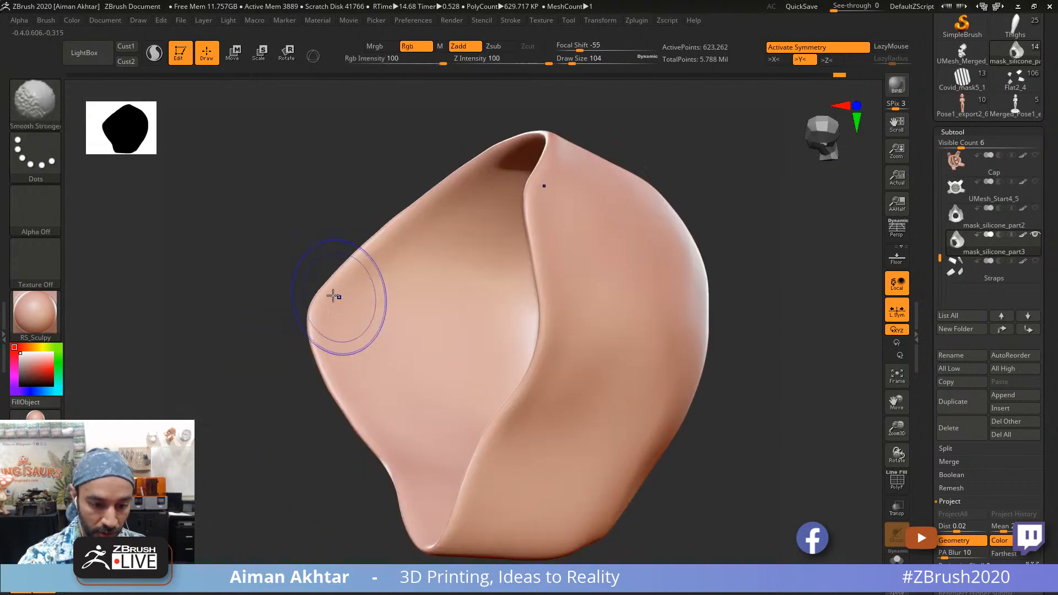
pyautogui.moveTo(360, 433)
pyautogui.mouseDown()
pyautogui.moveTo(378, 345)
pyautogui.moveTo(326, 272)
pyautogui.mouseUp()
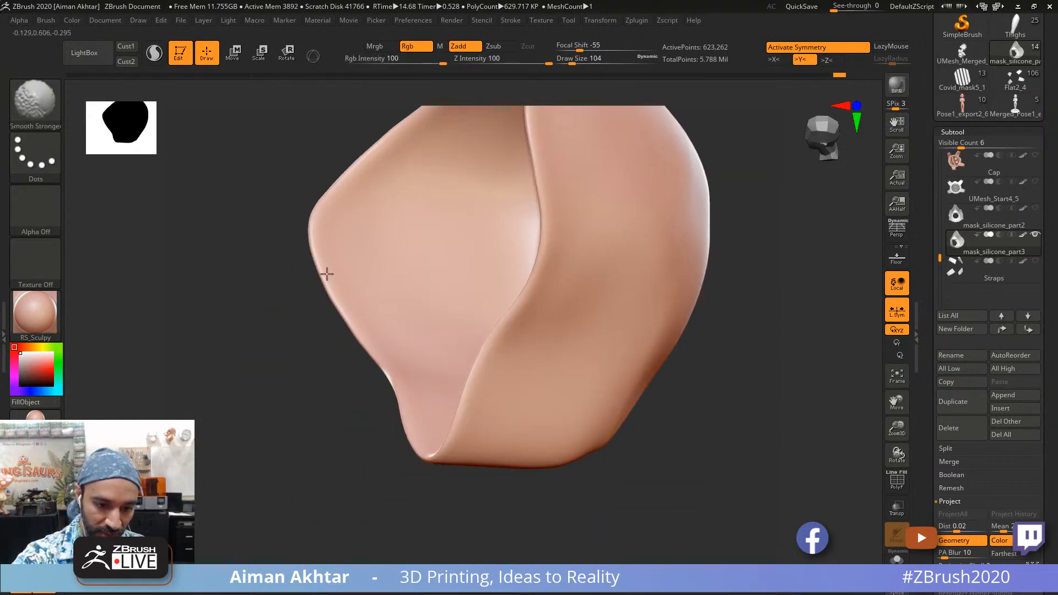
# Step: Thicken the thin side rim between cheek and nose with the Inflat brush at draw size 104 and Z Intensity 10
pyautogui.moveTo(404, 482)
pyautogui.mouseDown()
pyautogui.moveTo(594, 531)
pyautogui.moveTo(698, 479)
pyautogui.moveTo(681, 443)
pyautogui.moveTo(661, 463)
pyautogui.moveTo(627, 457)
pyautogui.mouseUp()
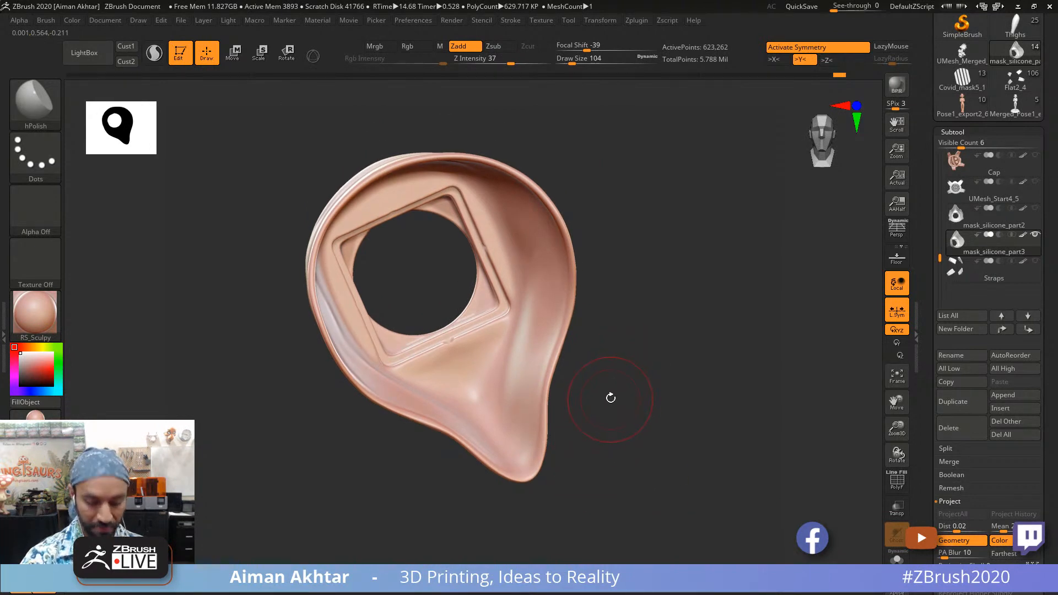
pyautogui.press('b')
pyautogui.press('i')
pyautogui.press('n')
pyautogui.keyDown('alt'); pyautogui.moveTo(621, 369); pyautogui.dragTo(618, 363); pyautogui.keyUp('alt')
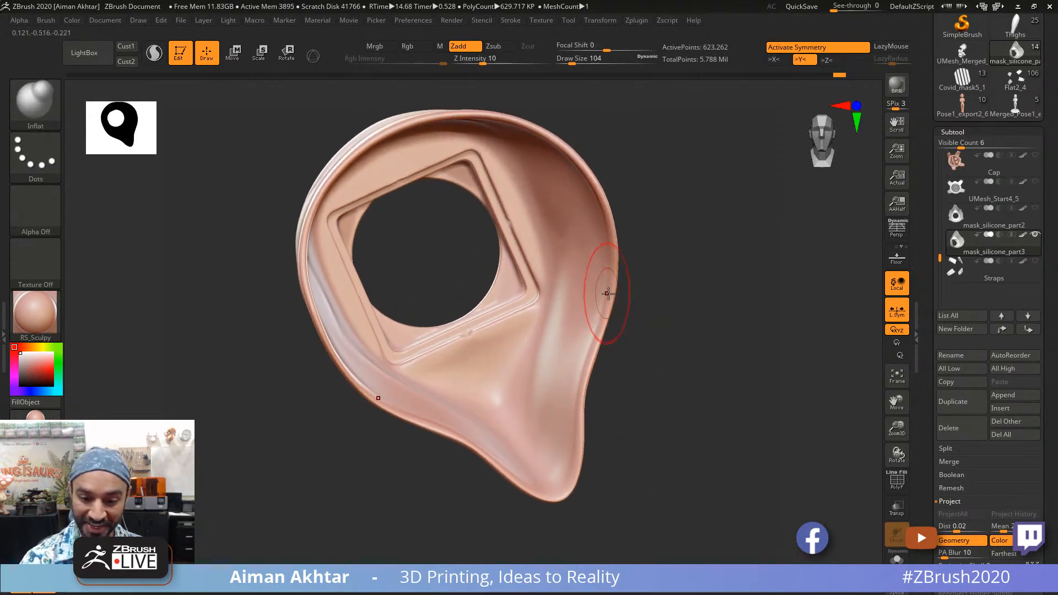
pyautogui.moveTo(573, 438)
pyautogui.mouseDown()
pyautogui.moveTo(583, 405)
pyautogui.moveTo(568, 481)
pyautogui.moveTo(580, 408)
pyautogui.mouseUp()
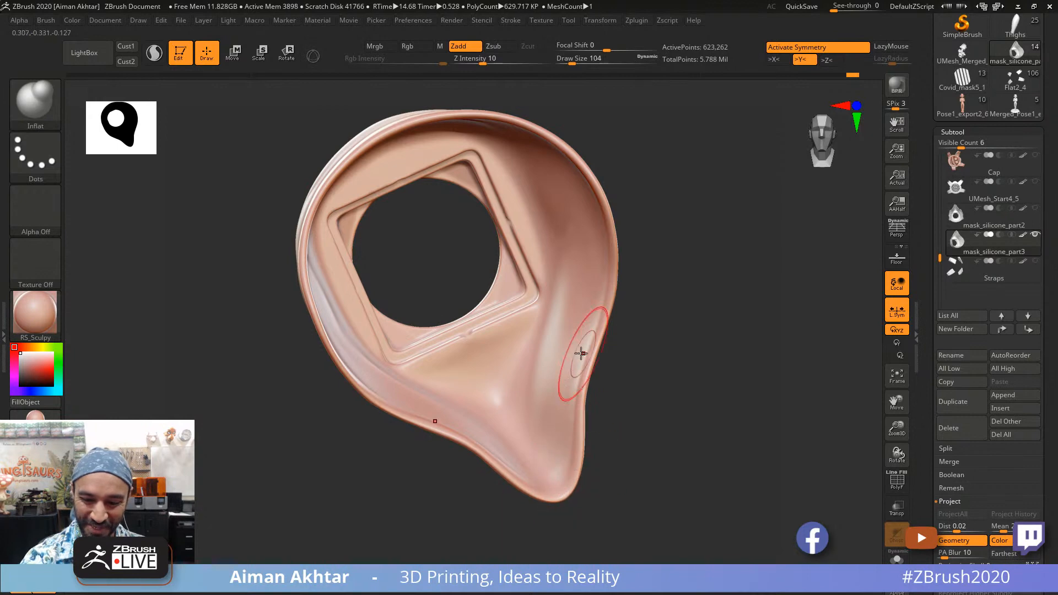
pyautogui.moveTo(617, 207); pyautogui.dragTo(607, 348)
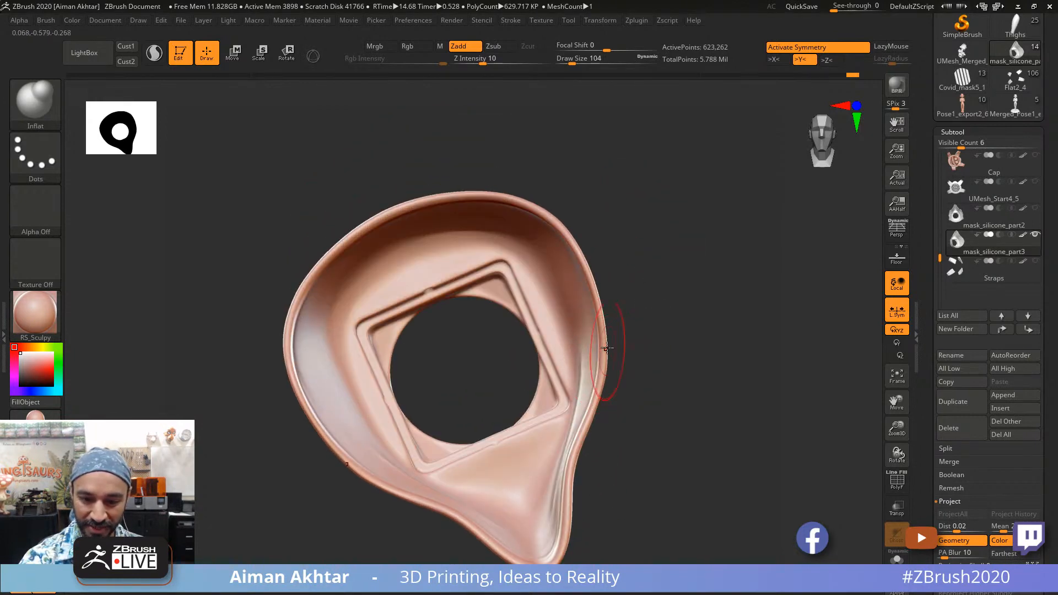
pyautogui.moveTo(698, 345)
pyautogui.mouseDown()
pyautogui.moveTo(684, 359)
pyautogui.moveTo(701, 385)
pyautogui.mouseUp()
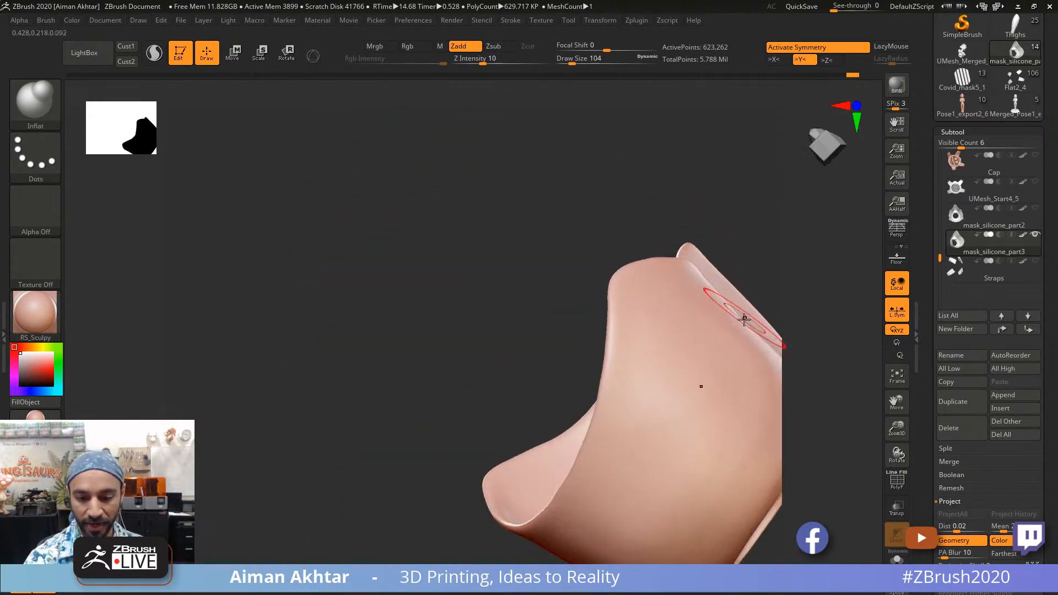
# Step: Smooth the rim's side profile from the nose tip down to the inward curve, and frame the whole part
pyautogui.moveTo(536, 349)
pyautogui.keyDown('shift'); pyautogui.mouseDown()
pyautogui.moveTo(502, 472)
pyautogui.moveTo(244, 345)
pyautogui.moveTo(378, 200)
pyautogui.mouseUp(); pyautogui.keyUp('shift')
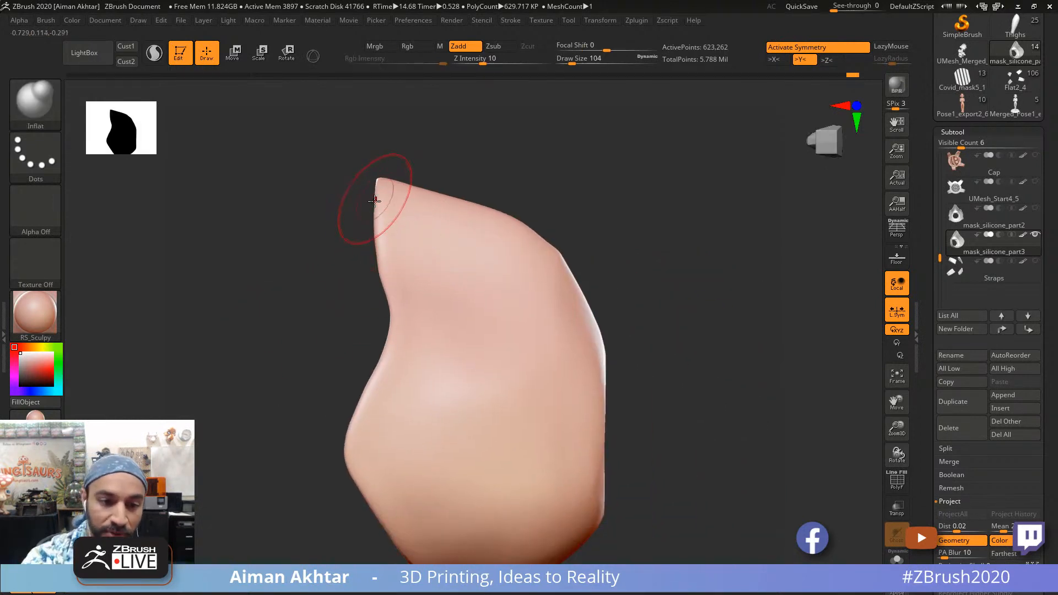
pyautogui.moveTo(385, 283)
pyautogui.keyDown('shift'); pyautogui.mouseDown()
pyautogui.moveTo(377, 236)
pyautogui.moveTo(370, 279)
pyautogui.mouseUp(); pyautogui.keyUp('shift')
pyautogui.keyDown('shift'); pyautogui.moveTo(380, 242); pyautogui.dragTo(393, 313); pyautogui.keyUp('shift')
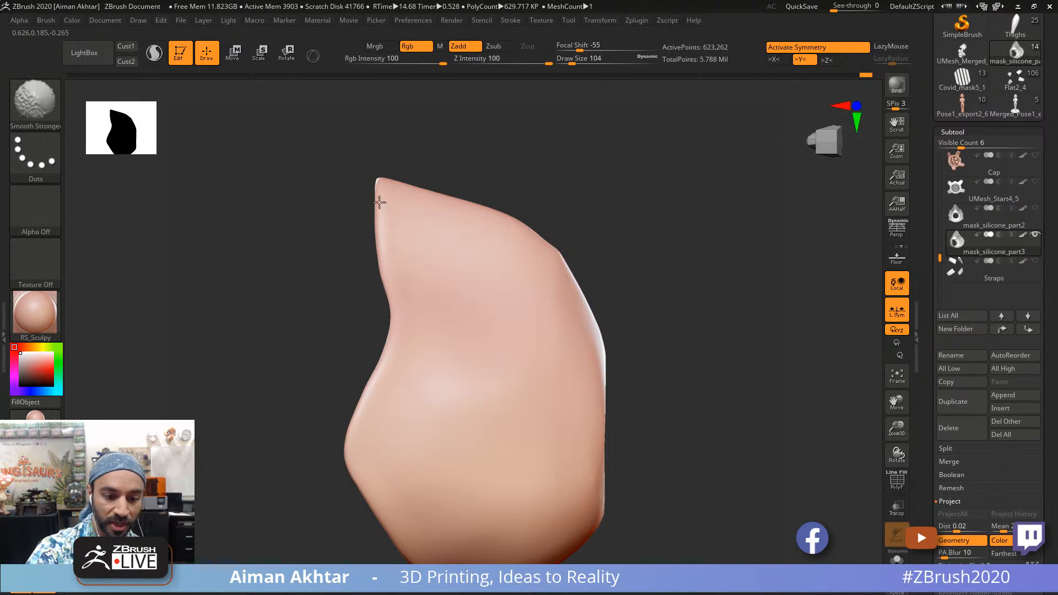
pyautogui.moveTo(379, 202)
pyautogui.mouseDown()
pyautogui.moveTo(611, 173)
pyautogui.moveTo(631, 274)
pyautogui.moveTo(685, 213)
pyautogui.mouseUp()
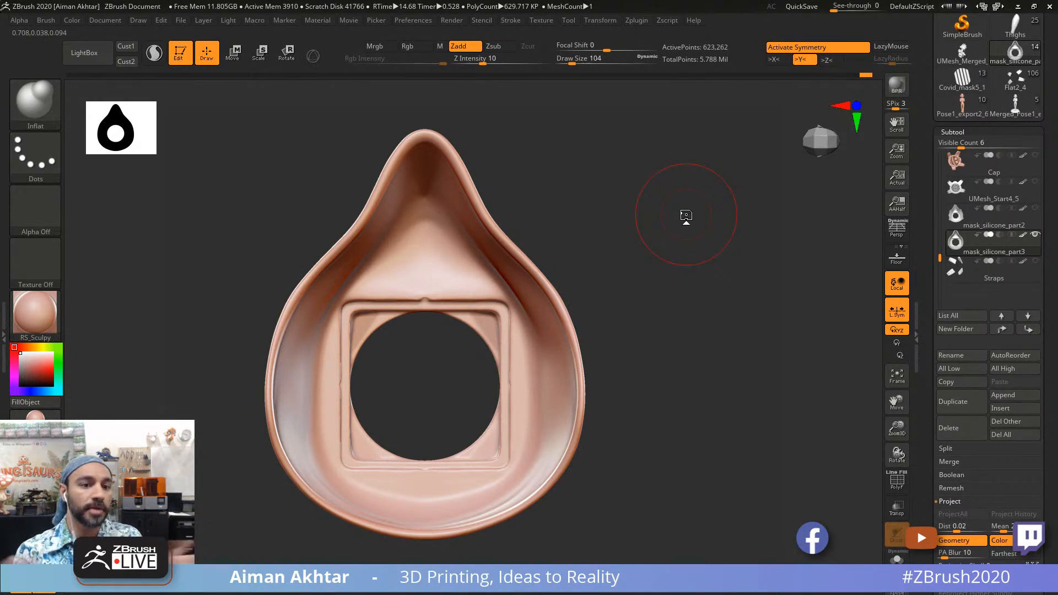
pyautogui.press('f')
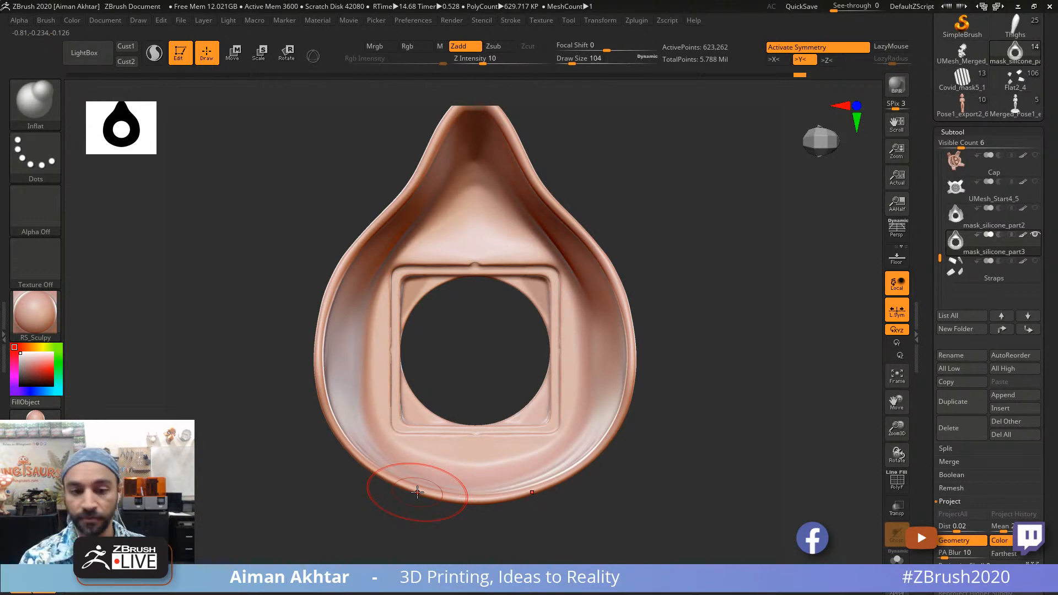
# Step: Smooth the outer shell across the cheek, chin and nose bridge with Smooth Stronger at draw size 104
pyautogui.moveTo(692, 288)
pyautogui.mouseDown()
pyautogui.moveTo(736, 332)
pyautogui.moveTo(482, 222)
pyautogui.mouseUp()
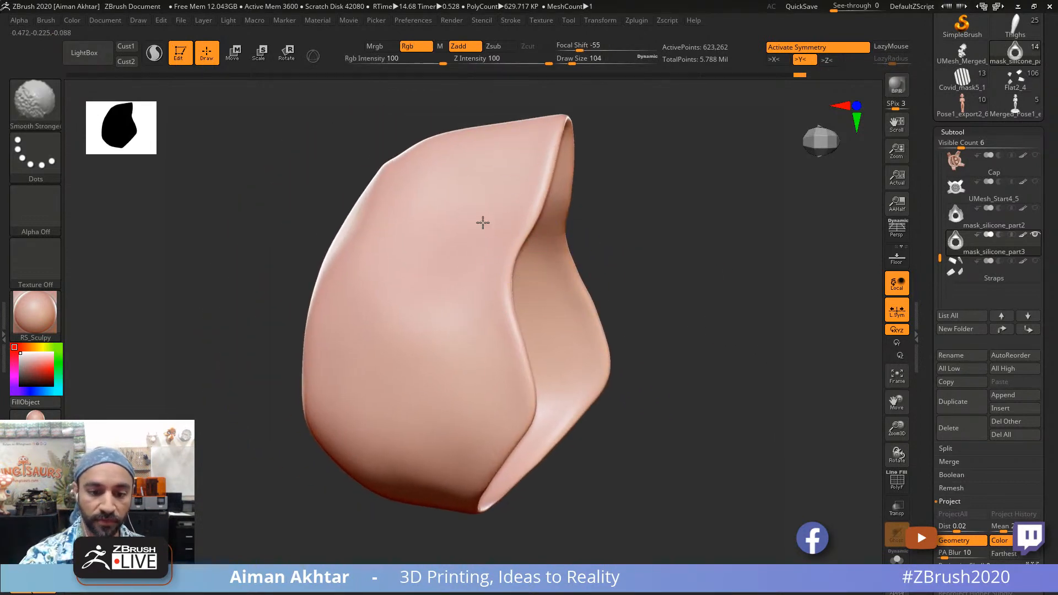
pyautogui.moveTo(388, 490); pyautogui.dragTo(437, 441)
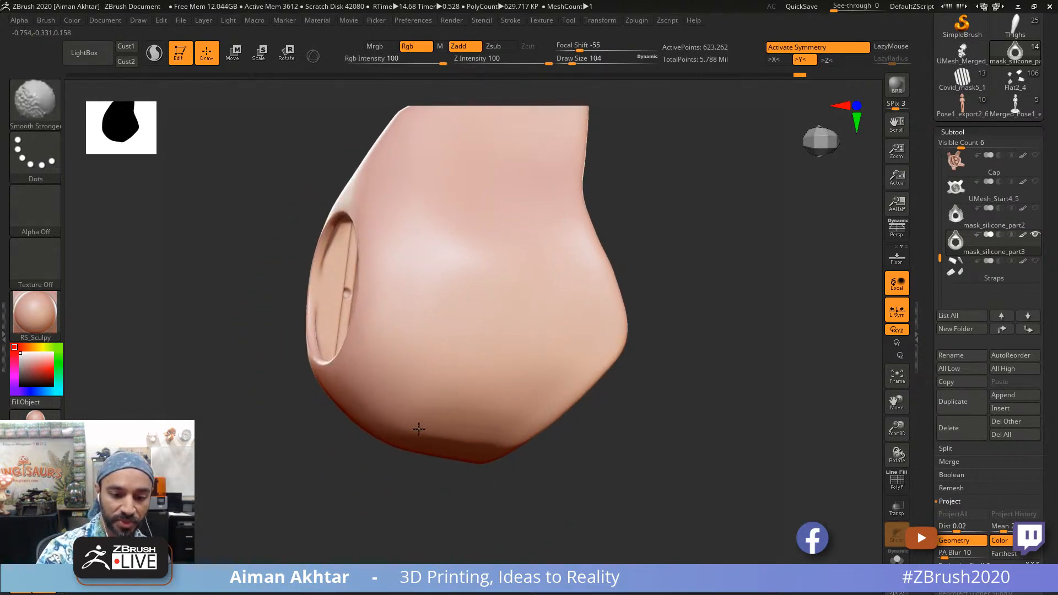
pyautogui.moveTo(617, 215); pyautogui.dragTo(602, 303)
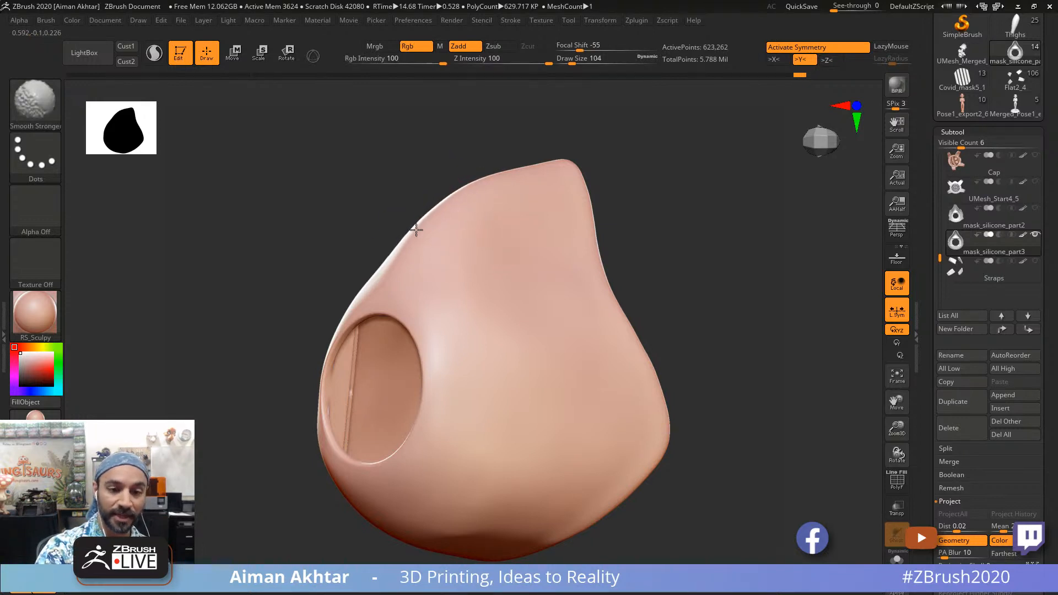
pyautogui.keyDown('shift'); pyautogui.moveTo(716, 255); pyautogui.dragTo(741, 198); pyautogui.keyUp('shift')
pyautogui.keyDown('shift'); pyautogui.moveTo(562, 130); pyautogui.dragTo(626, 157); pyautogui.keyUp('shift')
pyautogui.keyDown('alt'); pyautogui.moveTo(679, 274); pyautogui.dragTo(667, 359); pyautogui.keyUp('alt')
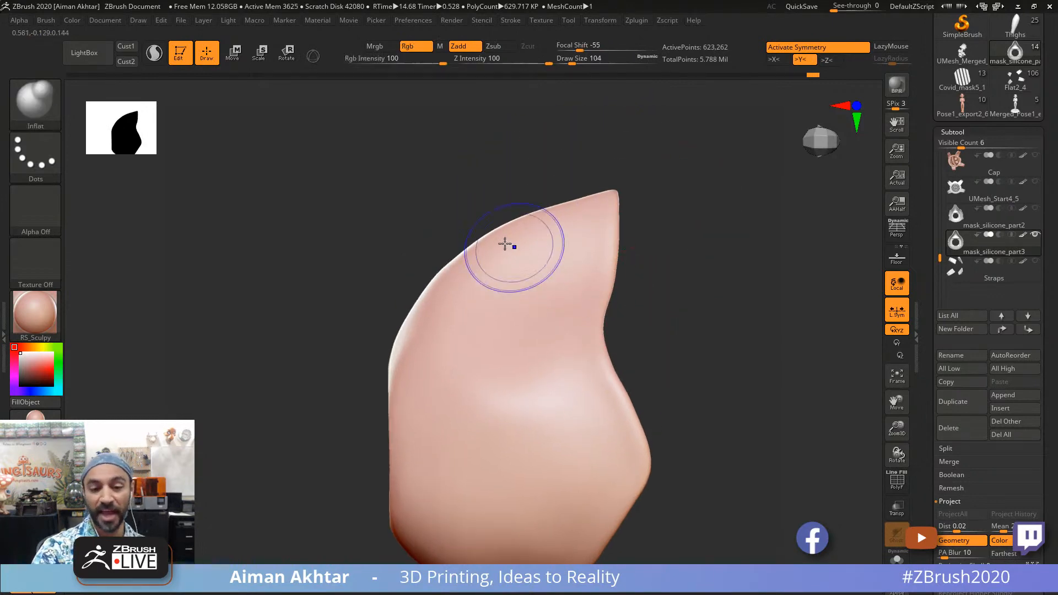
# Step: Smooth the outer nose ridge and the side rim just below it
pyautogui.moveTo(505, 243)
pyautogui.keyDown('shift'); pyautogui.mouseDown()
pyautogui.moveTo(508, 222)
pyautogui.moveTo(464, 259)
pyautogui.mouseUp(); pyautogui.keyUp('shift')
pyautogui.keyDown('shift'); pyautogui.moveTo(711, 288); pyautogui.dragTo(708, 229); pyautogui.keyUp('shift')
pyautogui.keyDown('shift'); pyautogui.moveTo(602, 238); pyautogui.dragTo(642, 290); pyautogui.keyUp('shift')
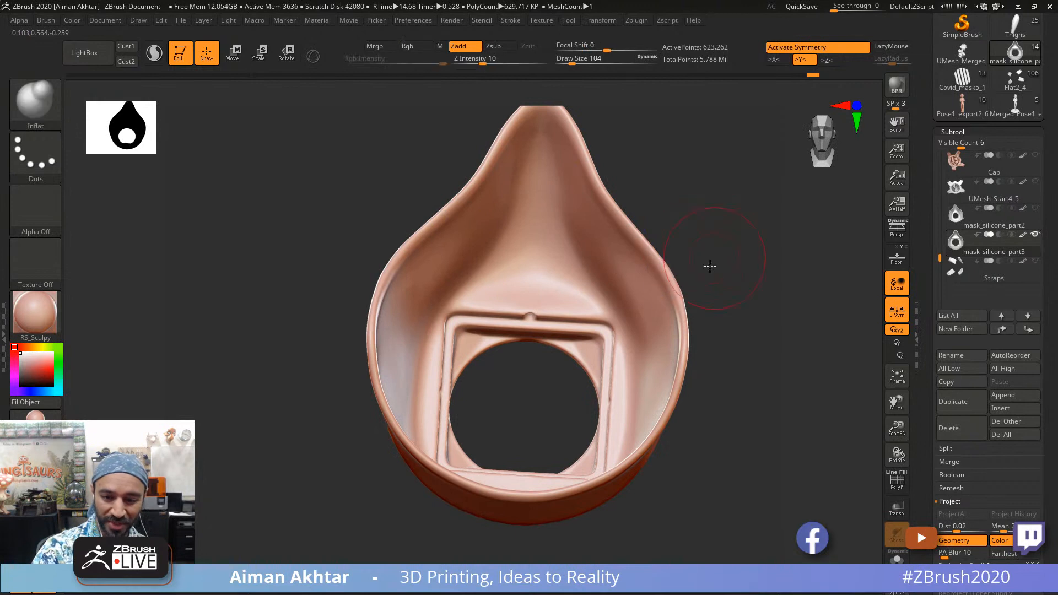
pyautogui.moveTo(709, 264); pyautogui.dragTo(668, 265)
pyautogui.keyDown('shift'); pyautogui.moveTo(550, 358); pyautogui.dragTo(541, 367); pyautogui.keyUp('shift')
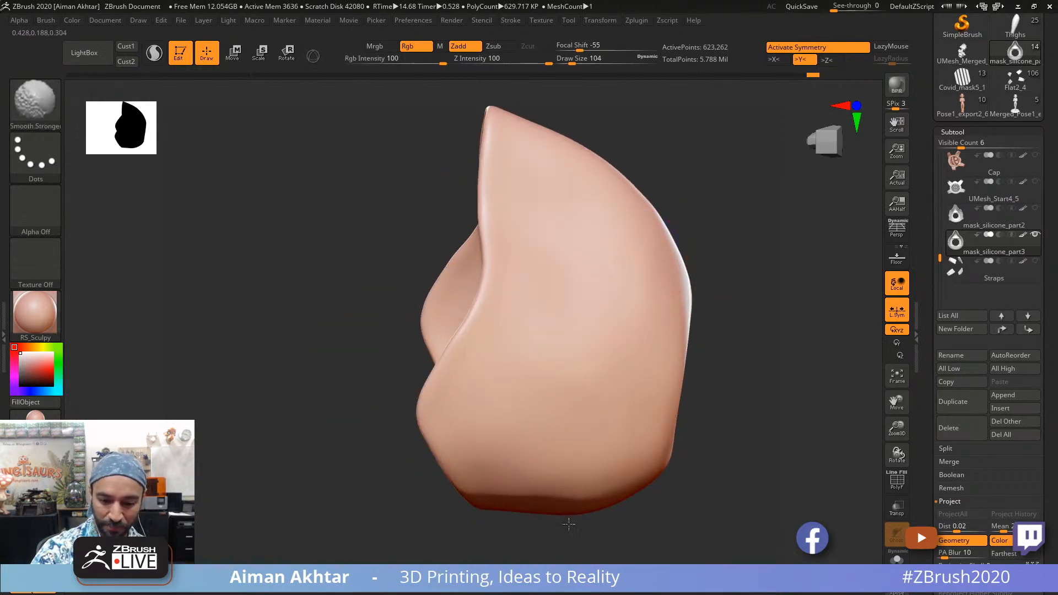
# Step: Smooth the hard crease along the underside of the chin with Smooth Stronger at draw size 104
pyautogui.keyDown('alt'); pyautogui.moveTo(684, 529); pyautogui.dragTo(637, 429); pyautogui.keyUp('alt')
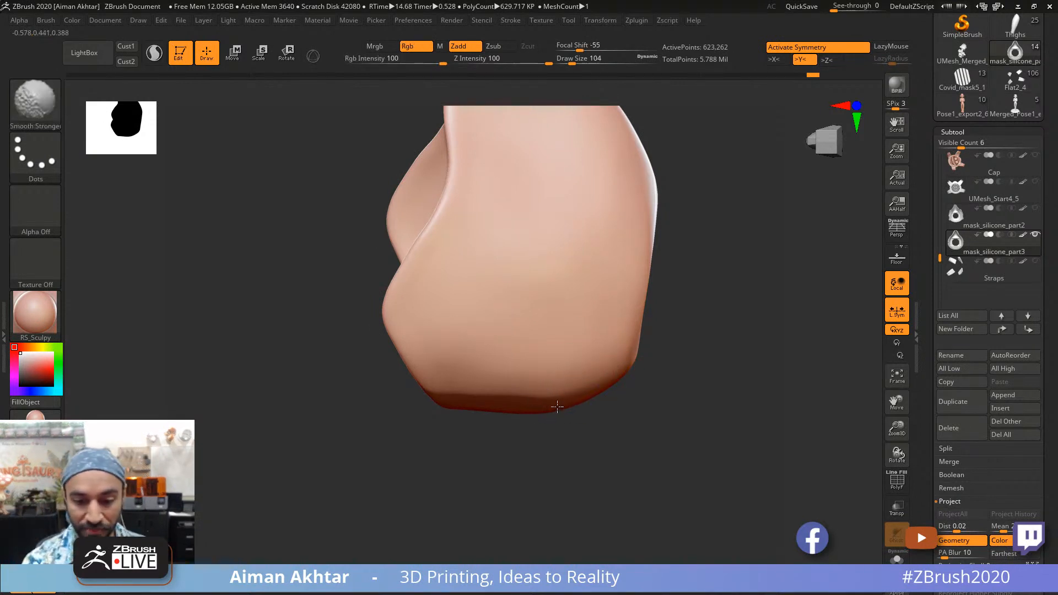
pyautogui.keyDown('shift'); pyautogui.moveTo(556, 407); pyautogui.dragTo(541, 397); pyautogui.keyUp('shift')
pyautogui.moveTo(619, 408)
pyautogui.mouseDown()
pyautogui.moveTo(579, 489)
pyautogui.moveTo(583, 401)
pyautogui.moveTo(557, 385)
pyautogui.mouseUp()
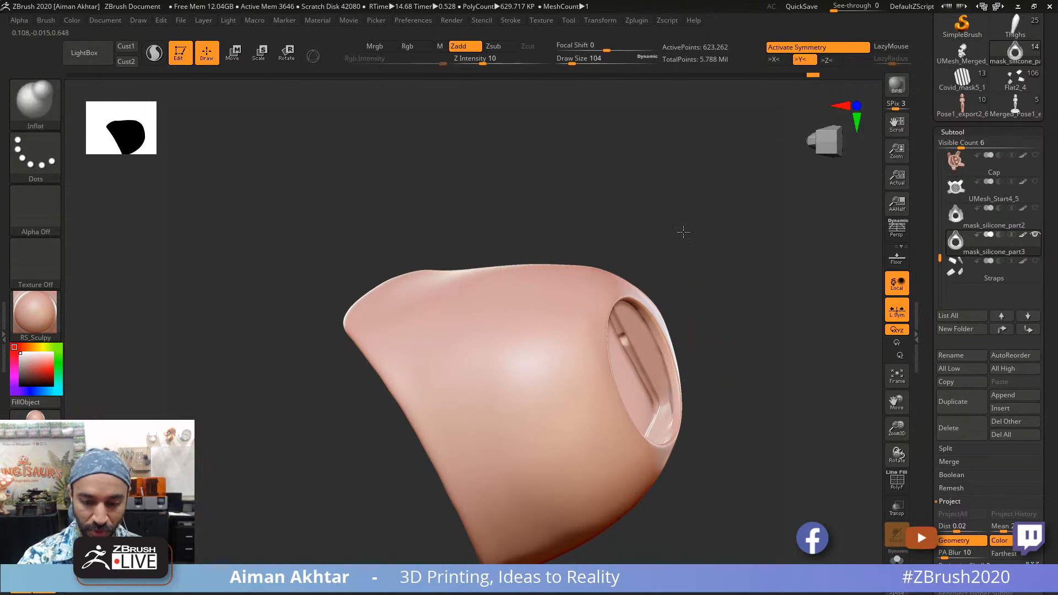
pyautogui.moveTo(683, 232); pyautogui.dragTo(530, 368)
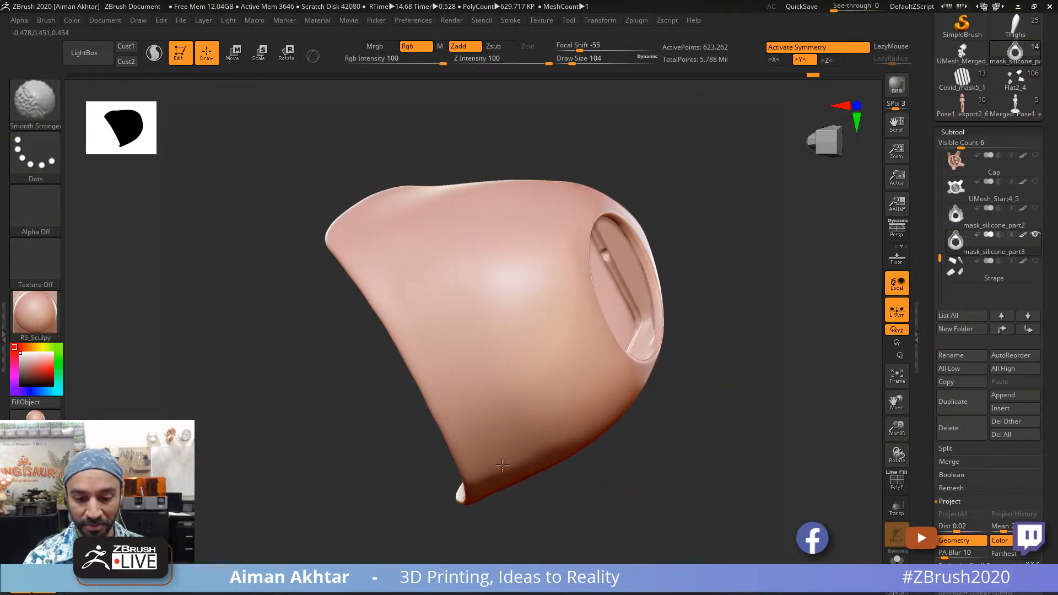
pyautogui.moveTo(684, 437); pyautogui.dragTo(687, 527)
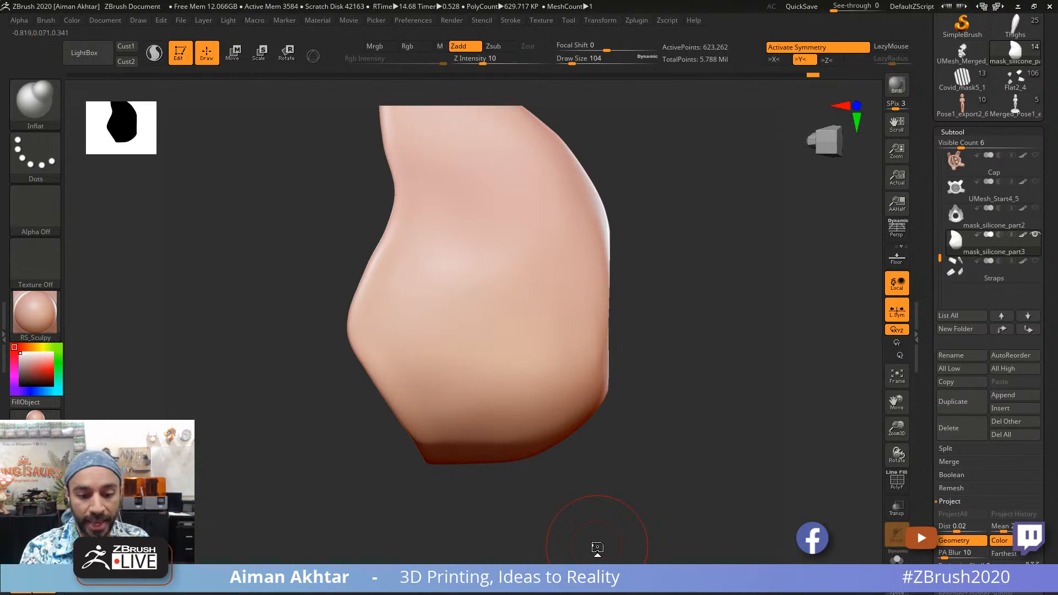
pyautogui.keyDown('shift'); pyautogui.moveTo(616, 475); pyautogui.dragTo(543, 446); pyautogui.keyUp('shift')
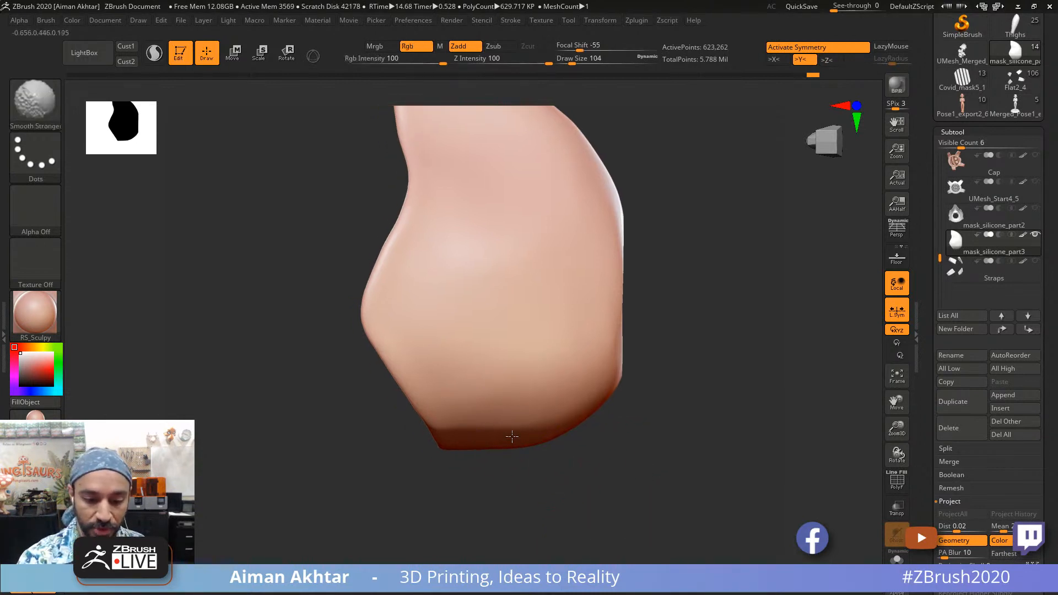
pyautogui.keyDown('shift'); pyautogui.moveTo(445, 431); pyautogui.dragTo(537, 430); pyautogui.keyUp('shift')
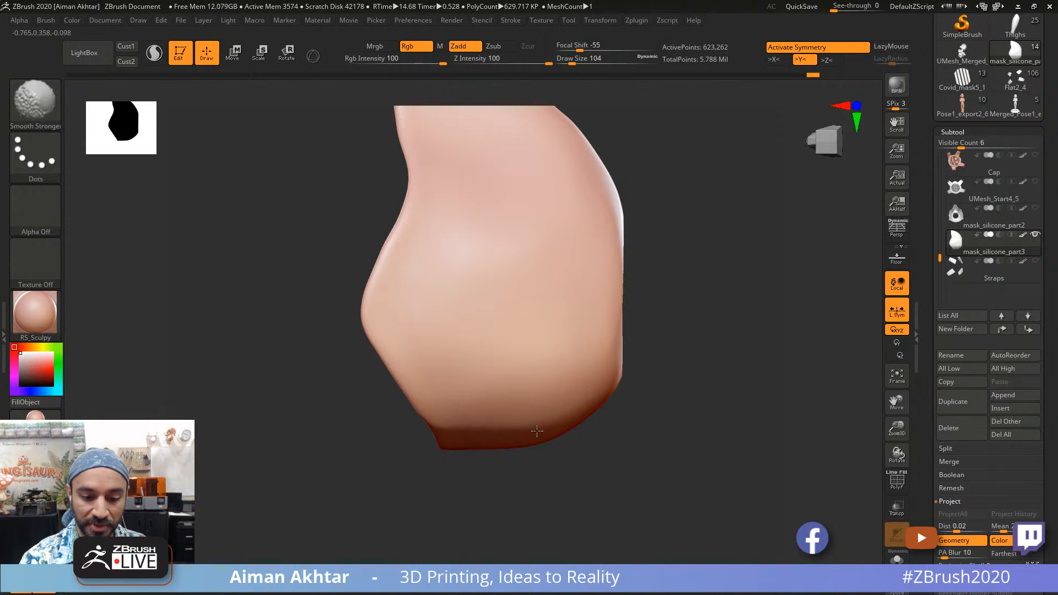
# Step: Smooth the outer front along the nose flanks, cheeks and the chin below the round opening
pyautogui.moveTo(649, 408); pyautogui.dragTo(548, 243)
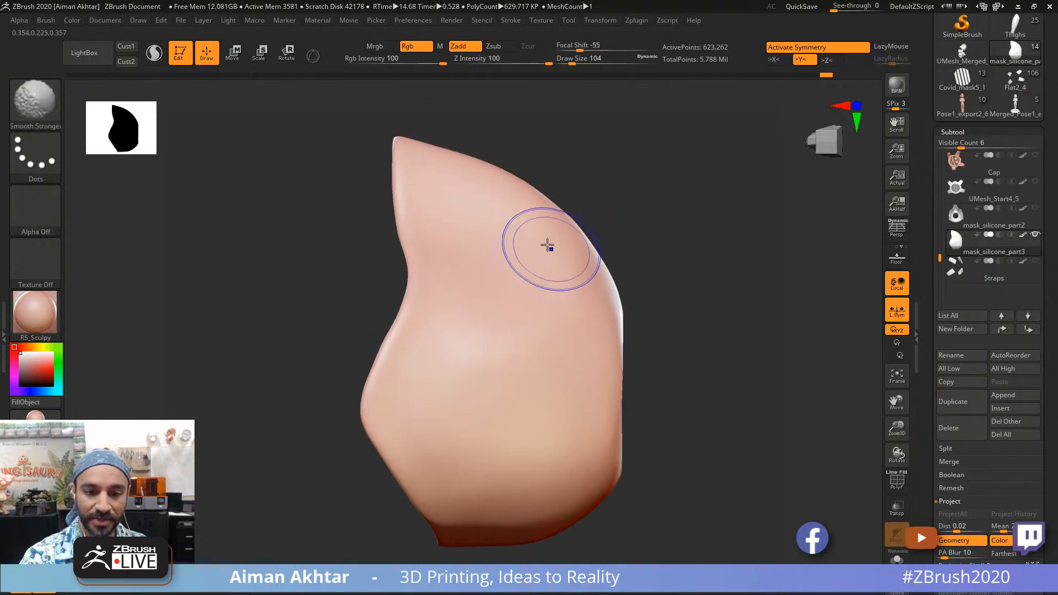
pyautogui.moveTo(636, 206); pyautogui.dragTo(589, 218)
pyautogui.moveTo(617, 310)
pyautogui.keyDown('shift'); pyautogui.mouseDown()
pyautogui.moveTo(543, 235)
pyautogui.moveTo(505, 256)
pyautogui.mouseUp(); pyautogui.keyUp('shift')
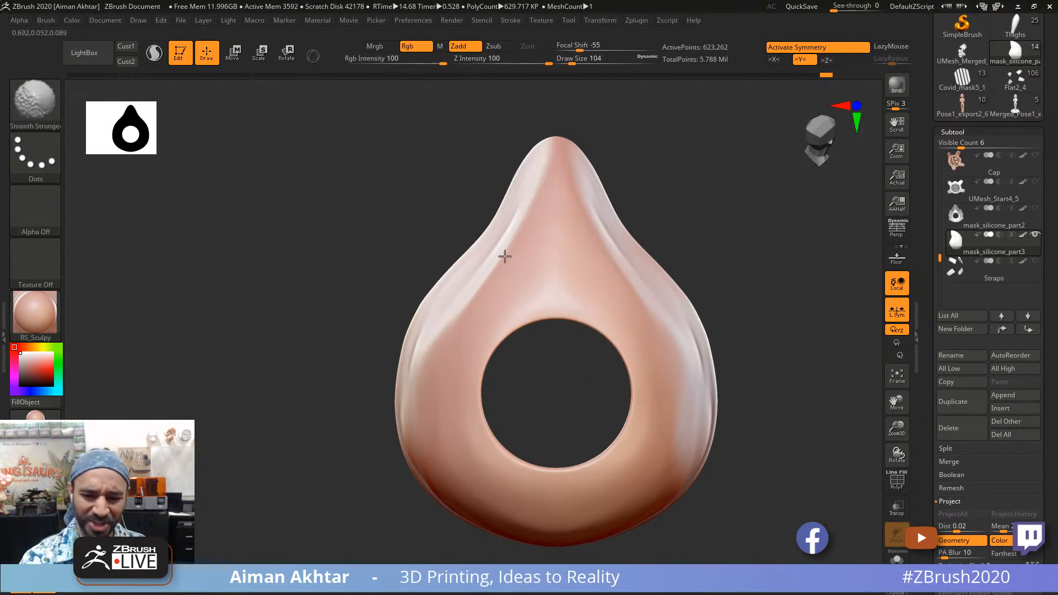
pyautogui.moveTo(427, 321); pyautogui.dragTo(390, 278)
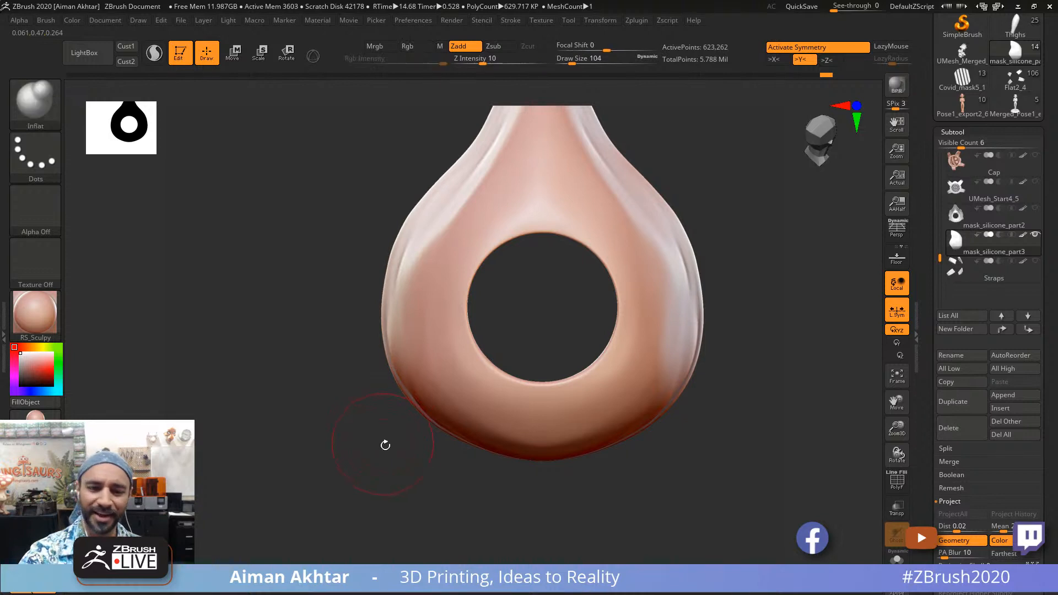
pyautogui.moveTo(385, 444); pyautogui.dragTo(394, 279)
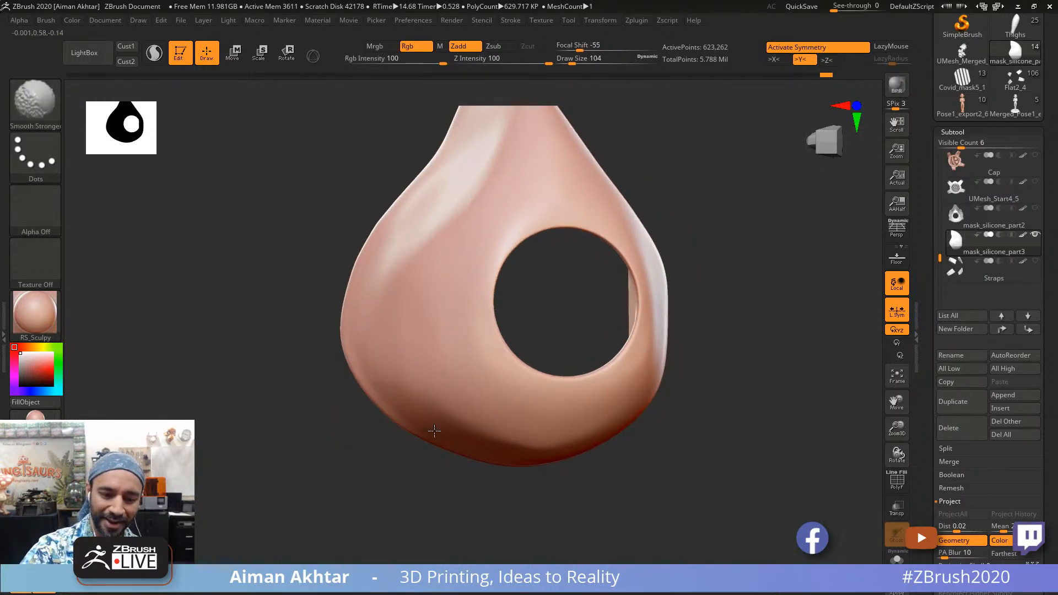
pyautogui.moveTo(518, 446); pyautogui.dragTo(529, 421)
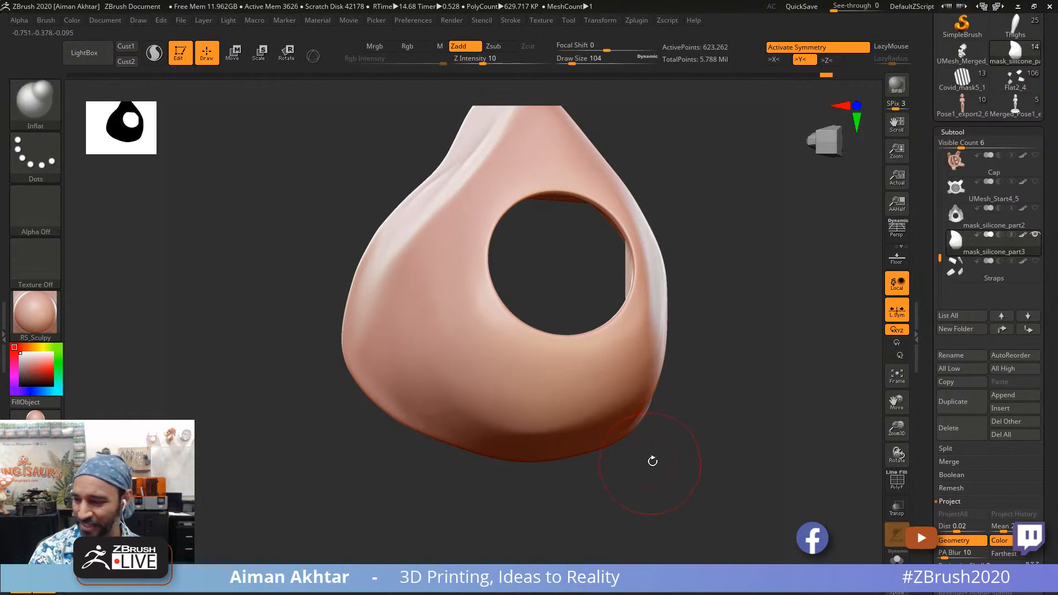
# Step: Smooth the outer cheeks and the upper nose sides on both sides of the round opening with Smooth Stronger at draw size 104
pyautogui.moveTo(652, 460); pyautogui.dragTo(546, 417)
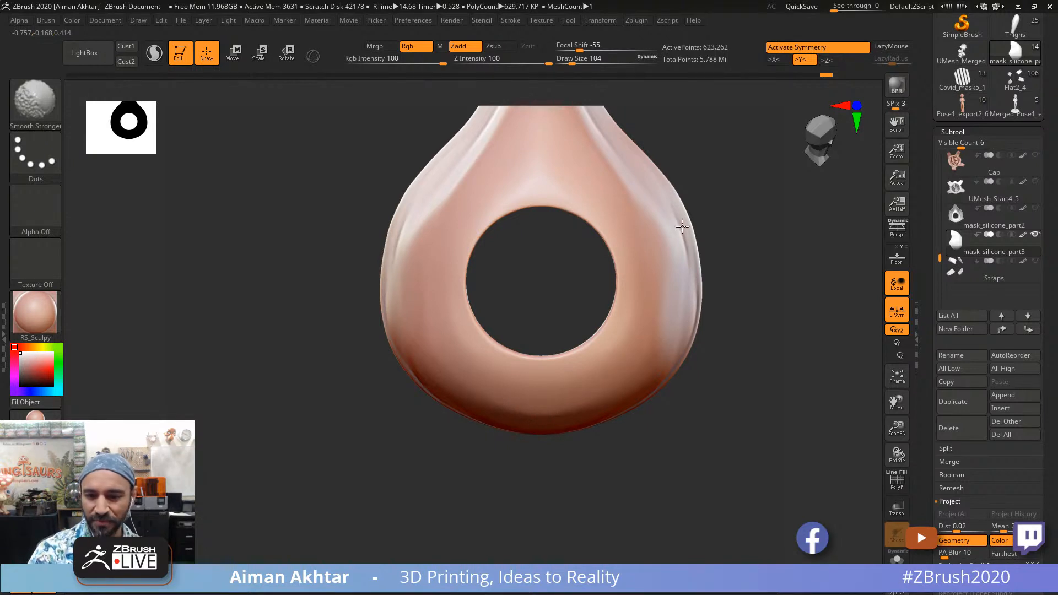
pyautogui.moveTo(715, 292); pyautogui.dragTo(707, 377)
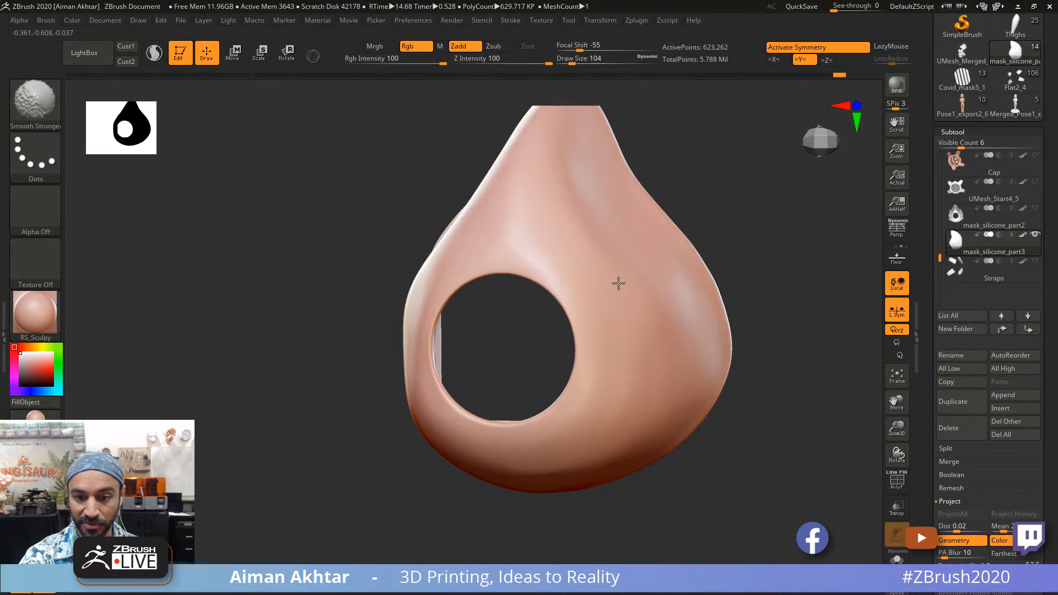
pyautogui.moveTo(736, 201); pyautogui.dragTo(609, 217)
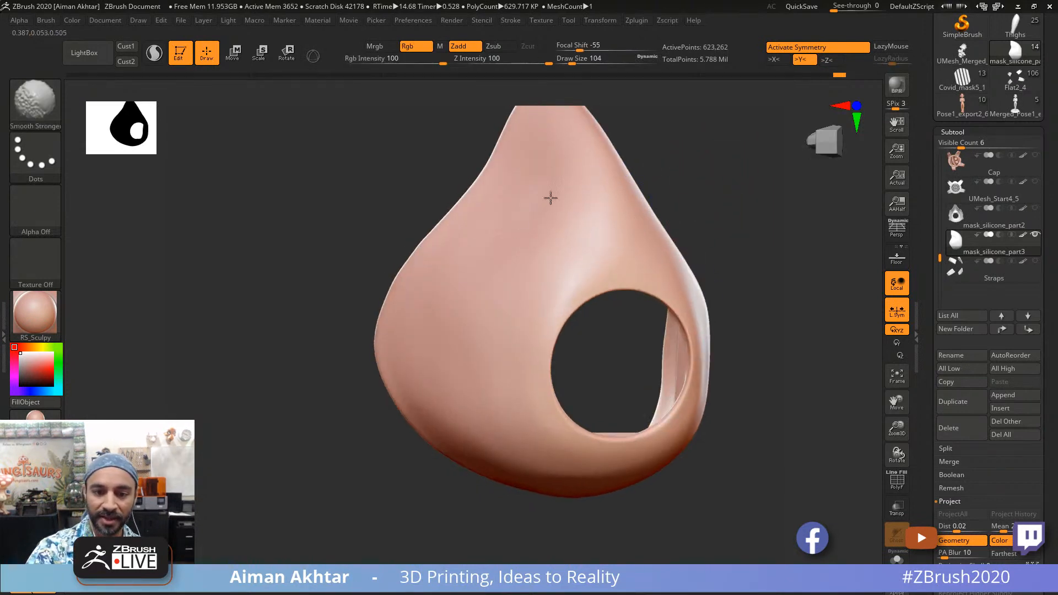
# Step: Compare the reshaped mask_silicone_part3 with the earlier mask_silicone_part2 by switching between them, and examine part3's side profile and front opening
pyautogui.keyDown('alt'); pyautogui.moveTo(562, 511); pyautogui.dragTo(633, 465); pyautogui.keyUp('alt')
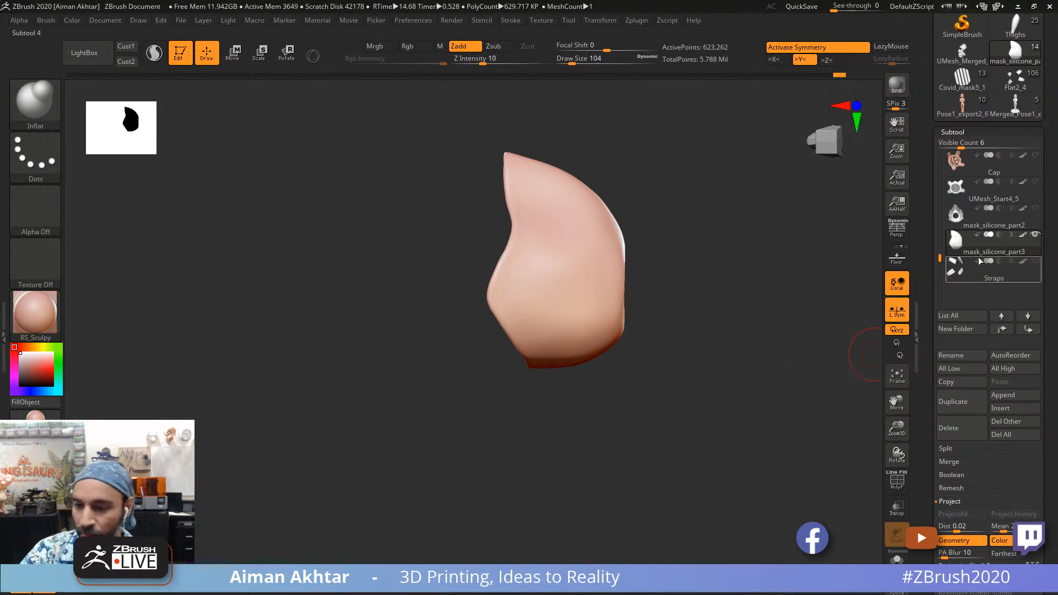
pyautogui.press('Up')
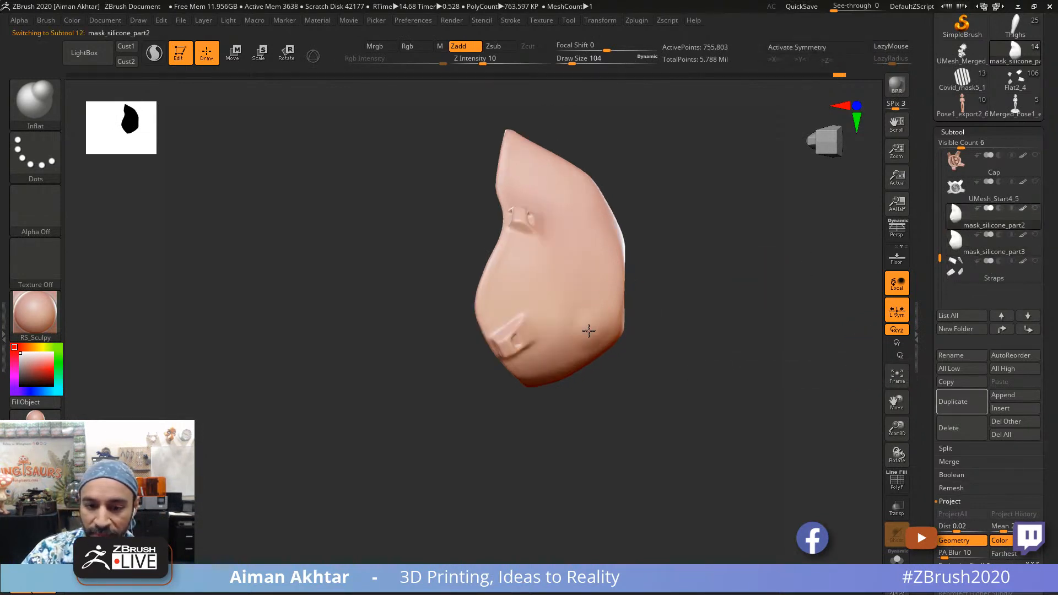
pyautogui.moveTo(660, 371); pyautogui.dragTo(868, 290)
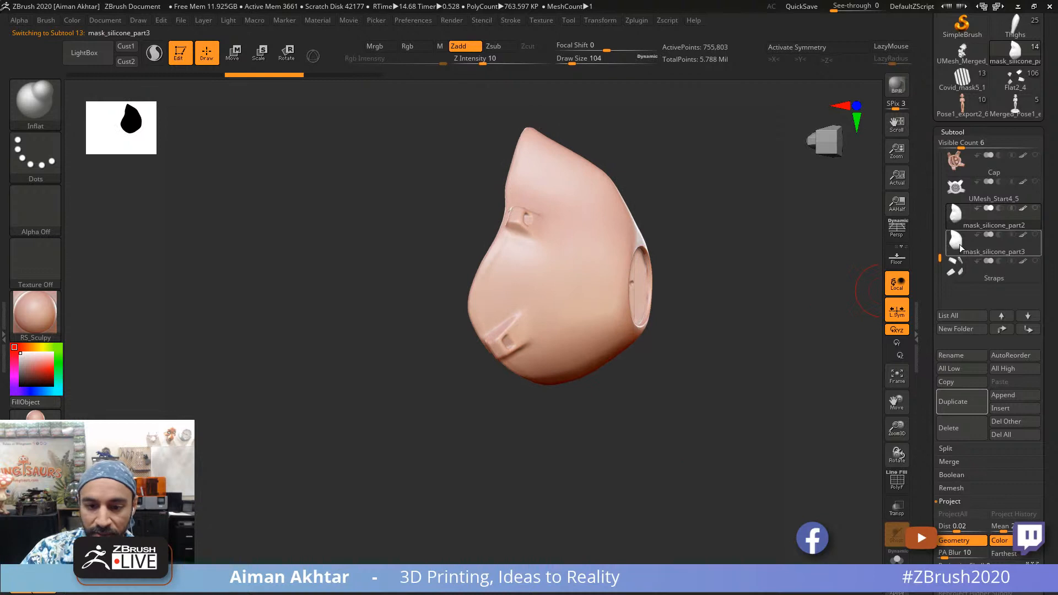
pyautogui.click(956, 226)
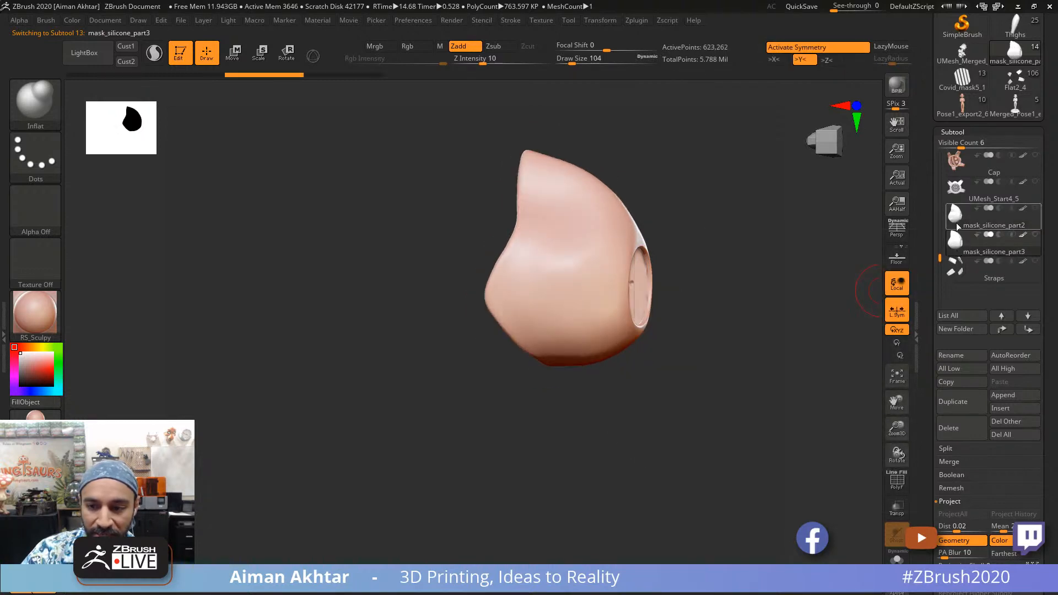
pyautogui.click(957, 227)
pyautogui.press('Down')
pyautogui.press('Up')
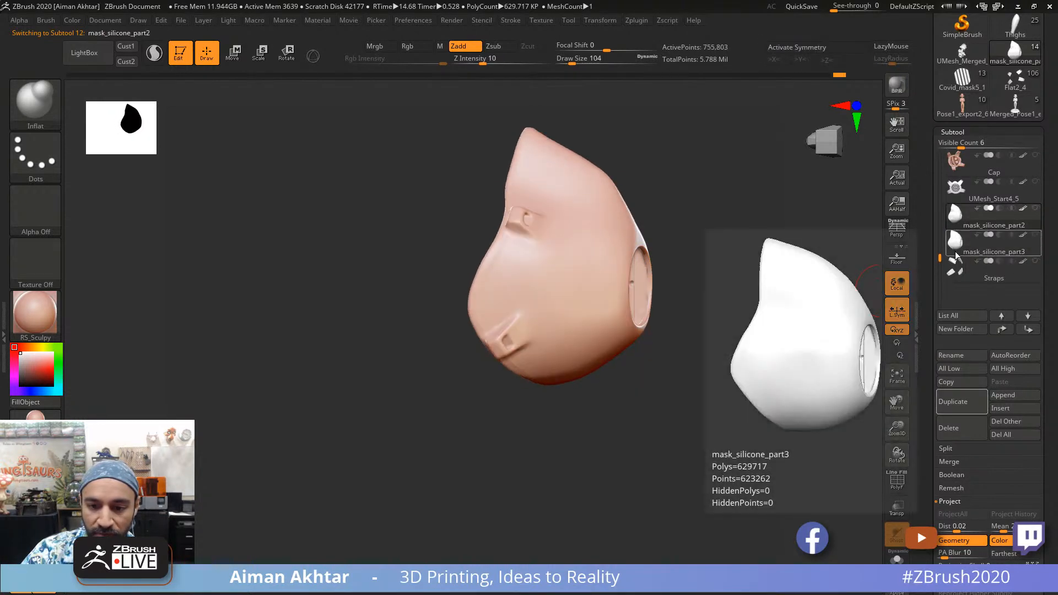
pyautogui.click(955, 254)
pyautogui.moveTo(734, 380); pyautogui.dragTo(562, 311)
pyautogui.moveTo(756, 355); pyautogui.dragTo(749, 415)
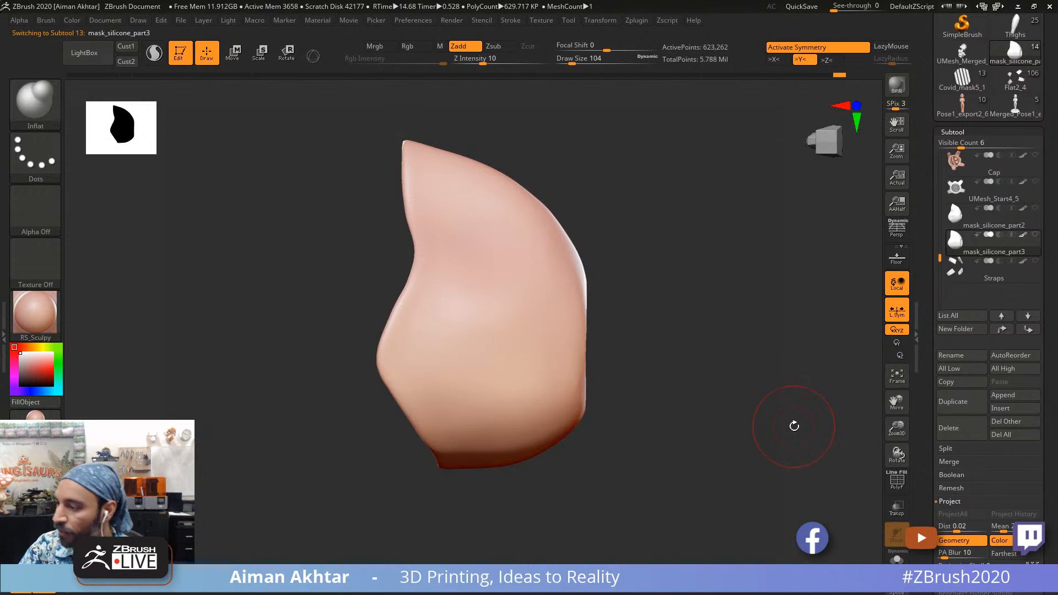
pyautogui.keyDown('alt'); pyautogui.moveTo(721, 427); pyautogui.dragTo(735, 446); pyautogui.keyUp('alt')
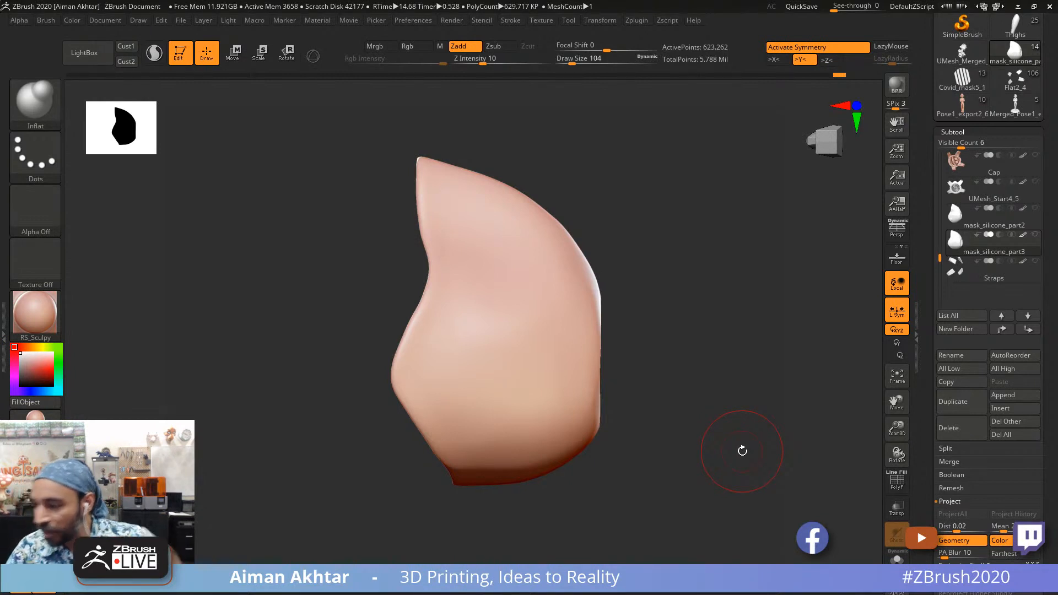
pyautogui.moveTo(716, 521); pyautogui.dragTo(739, 461)
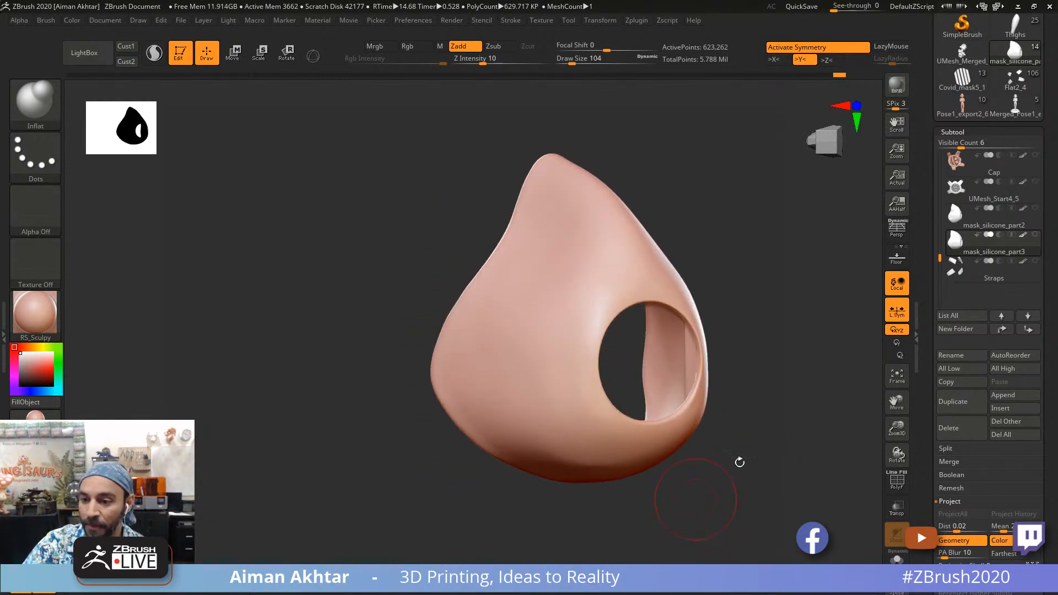
# Step: Show the UMesh_Start4_5 grille over the mask and examine it on mask_silicone_part3 and on mask_silicone_part2
pyautogui.click(1005, 209)
pyautogui.click(974, 236)
pyautogui.click(1035, 182)
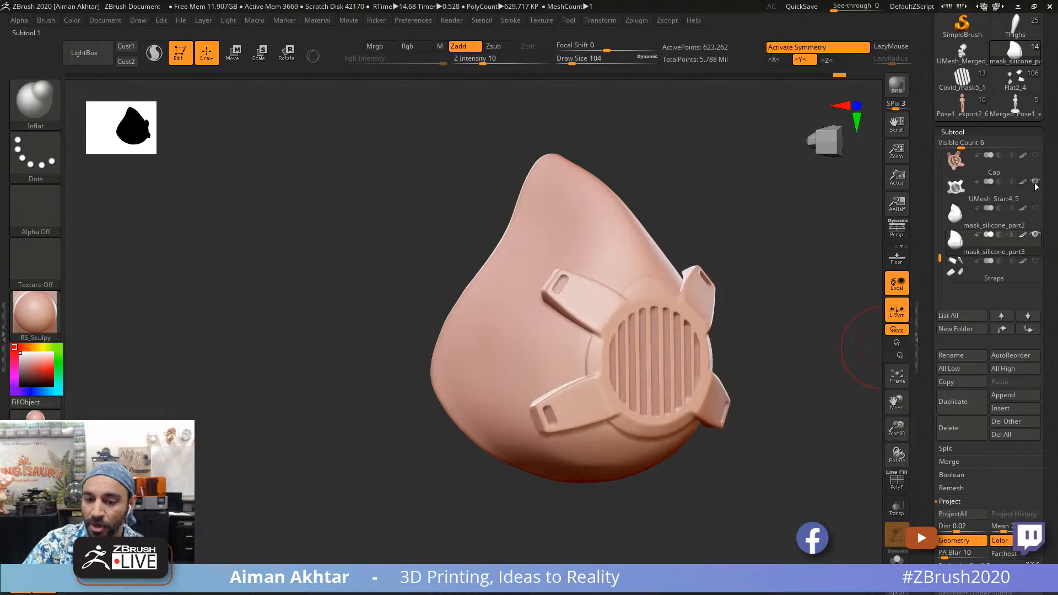
pyautogui.moveTo(797, 444); pyautogui.dragTo(862, 366)
pyautogui.click(959, 215)
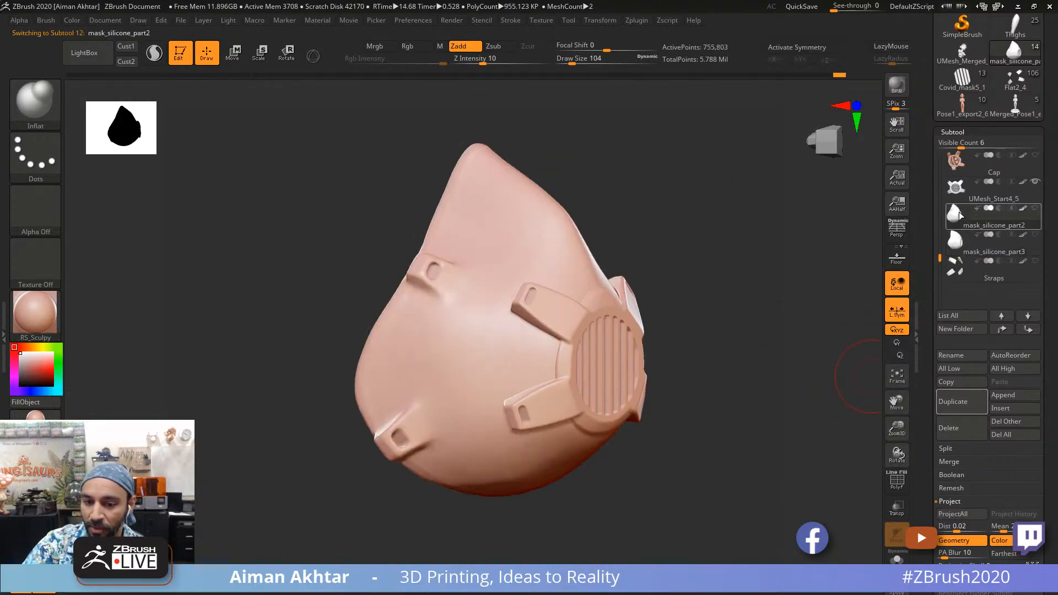
pyautogui.moveTo(769, 432); pyautogui.dragTo(741, 450)
# Step: Select the Mold_Top and Mold_Bot subtools and examine the two mold halves from several sides
pyautogui.moveTo(939, 257); pyautogui.dragTo(940, 157)
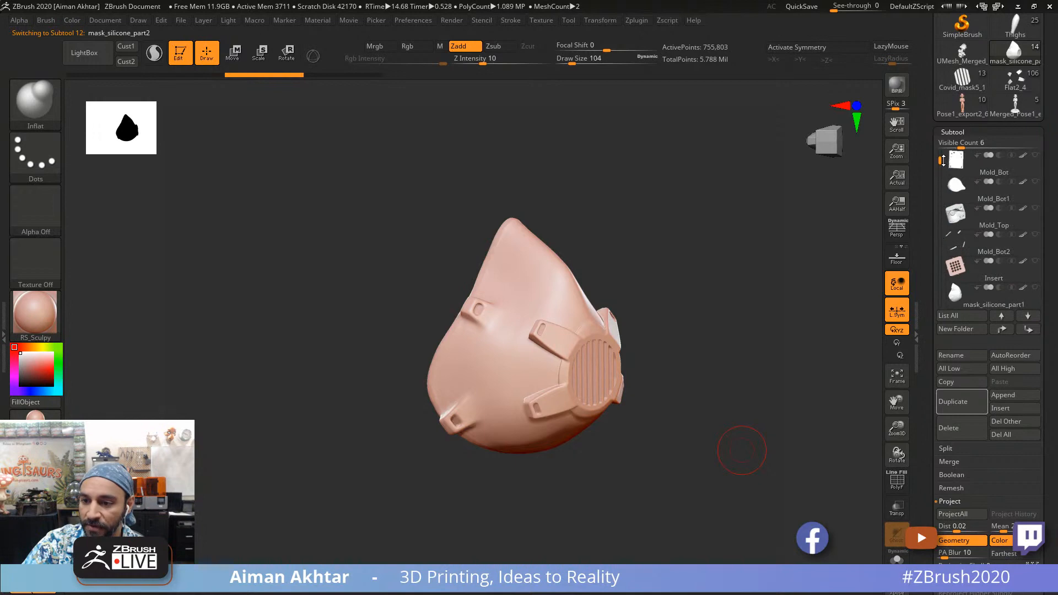
pyautogui.click(958, 215)
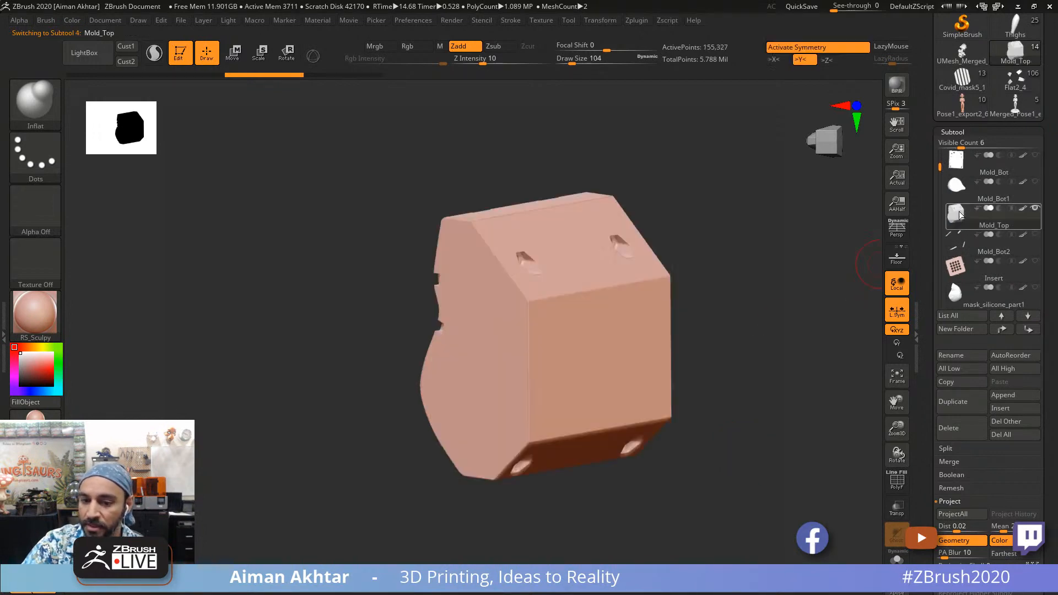
pyautogui.moveTo(725, 495); pyautogui.dragTo(735, 540)
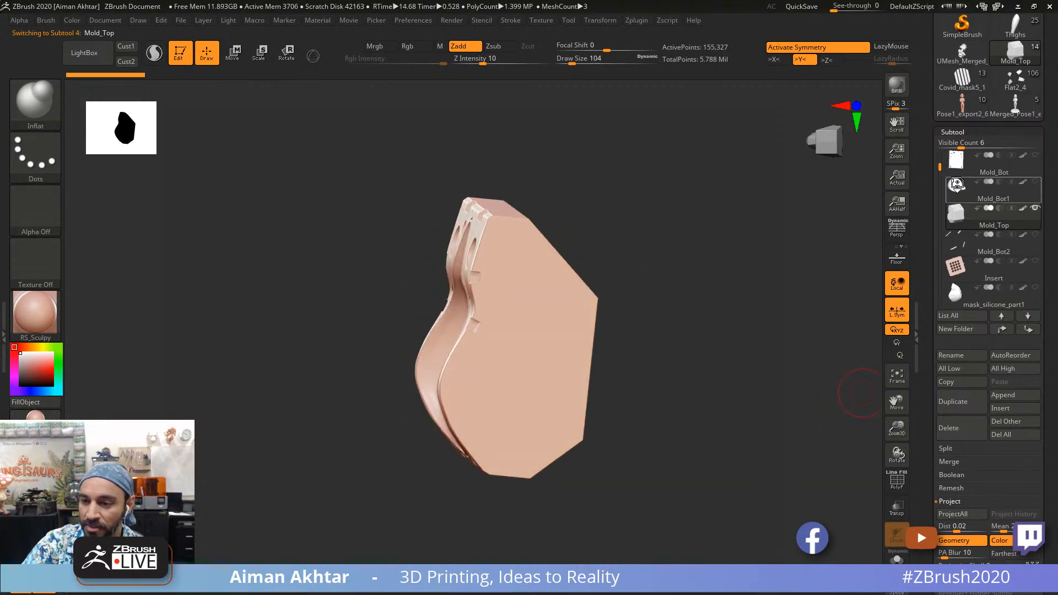
pyautogui.click(959, 163)
pyautogui.moveTo(740, 425); pyautogui.dragTo(816, 437)
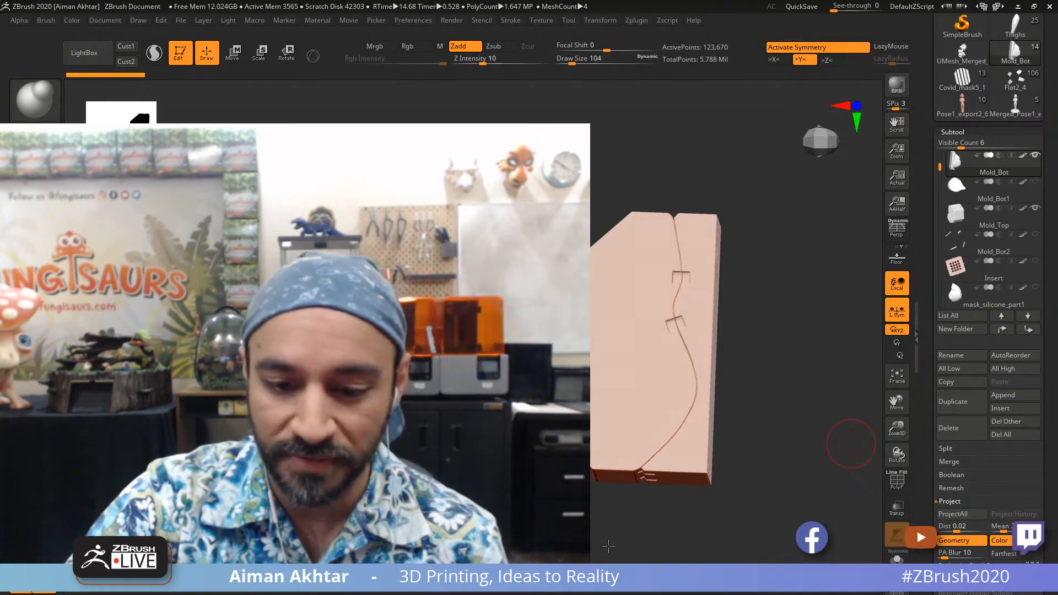
# Step: Look at the Merged_Pose1 and Flat2_4 tools, and return to the Mold_Bot tool to view the mold from another side
pyautogui.click(1014, 105)
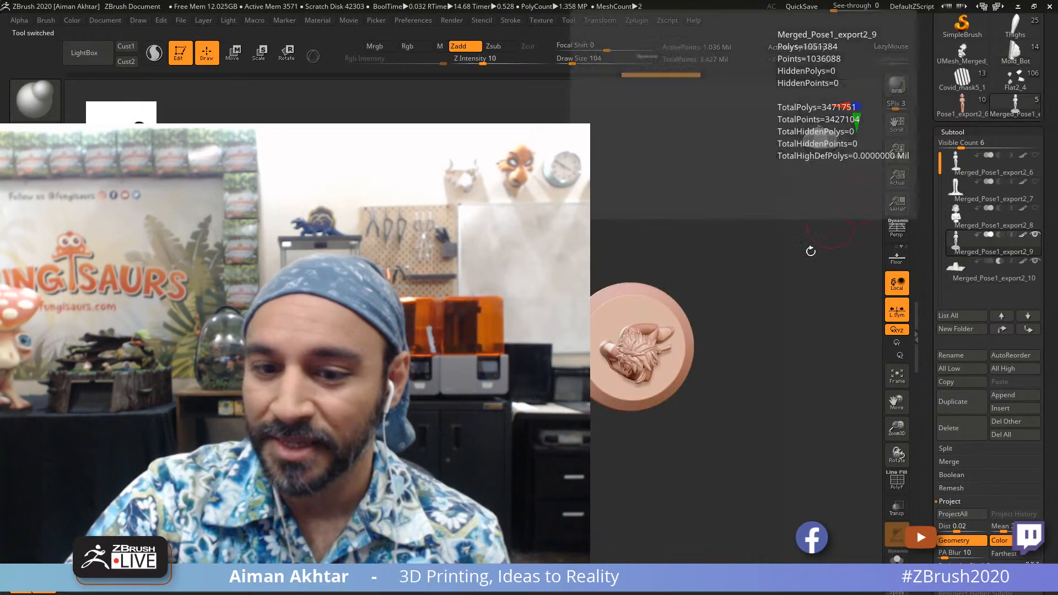
pyautogui.click(1013, 85)
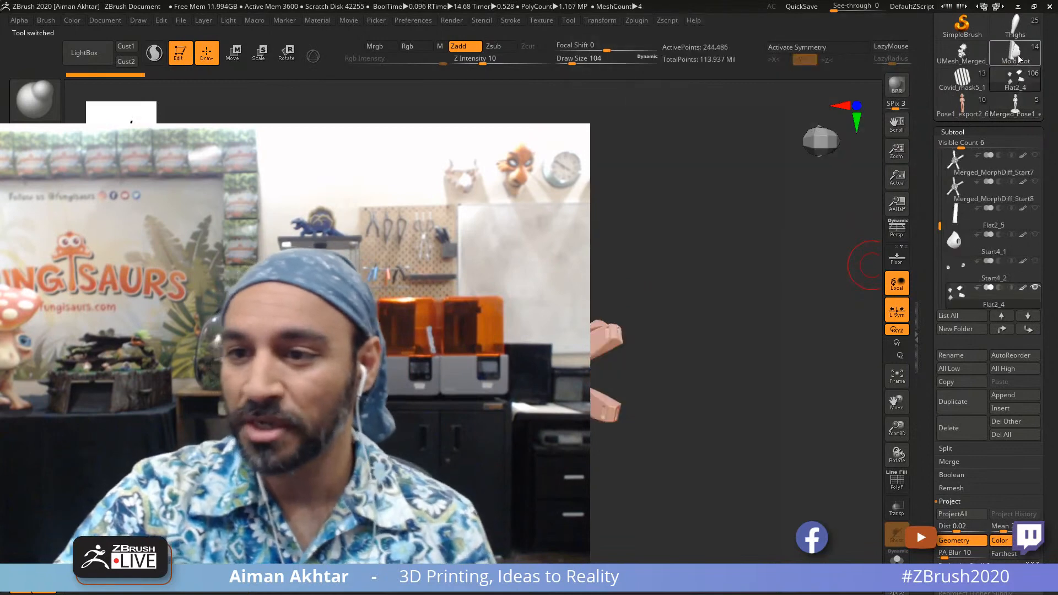
pyautogui.click(1014, 54)
pyautogui.moveTo(767, 399); pyautogui.dragTo(648, 397)
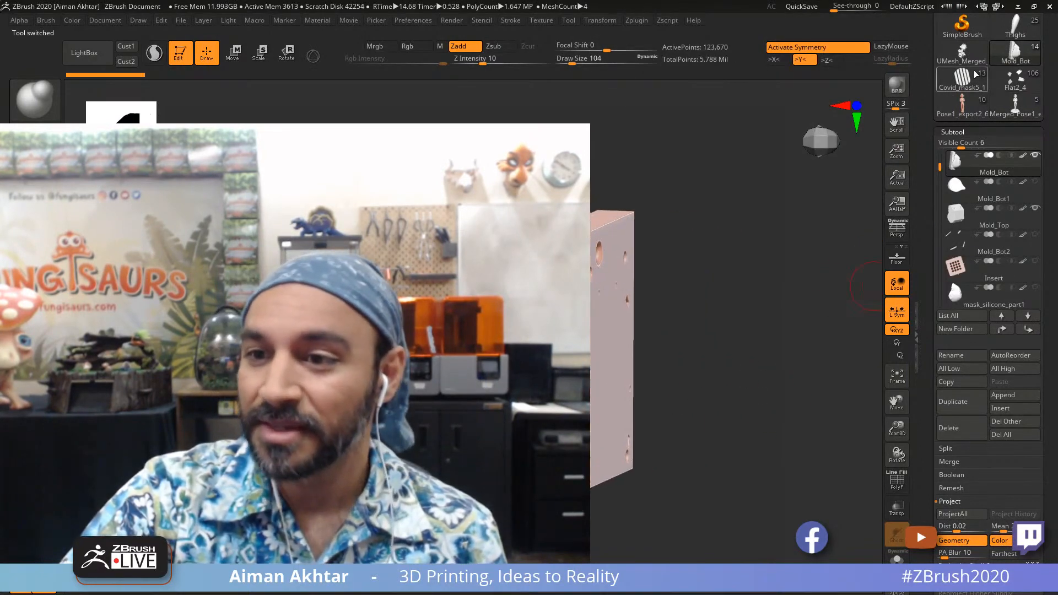
# Step: Switch to the Flat2_4 tool and look through its subtools to the merged Covid mask mold parts
pyautogui.moveTo(1045, 72); pyautogui.dragTo(1051, 125)
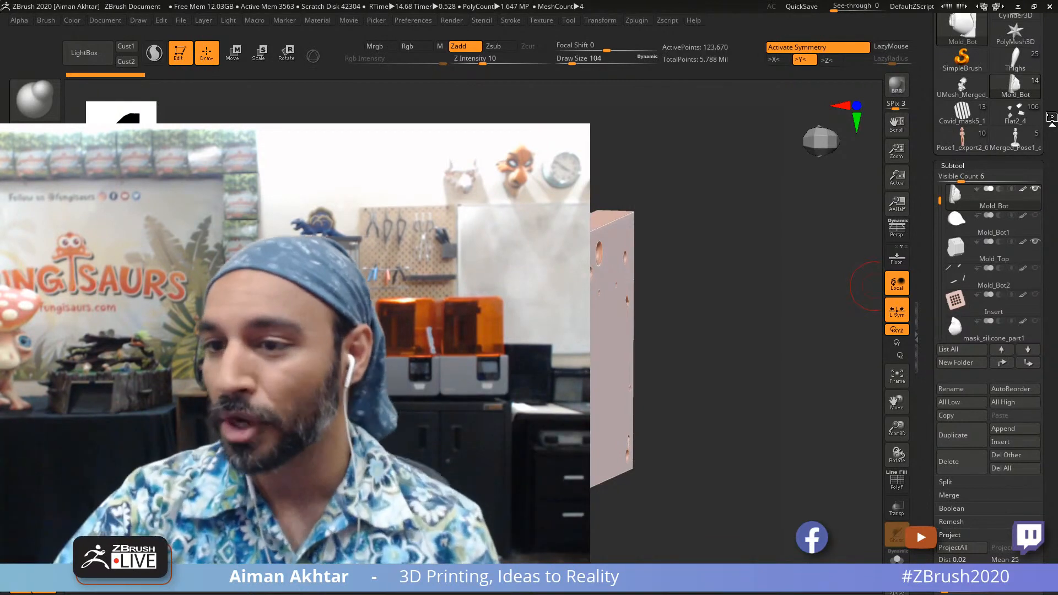
pyautogui.scroll(1, 1035, 127)
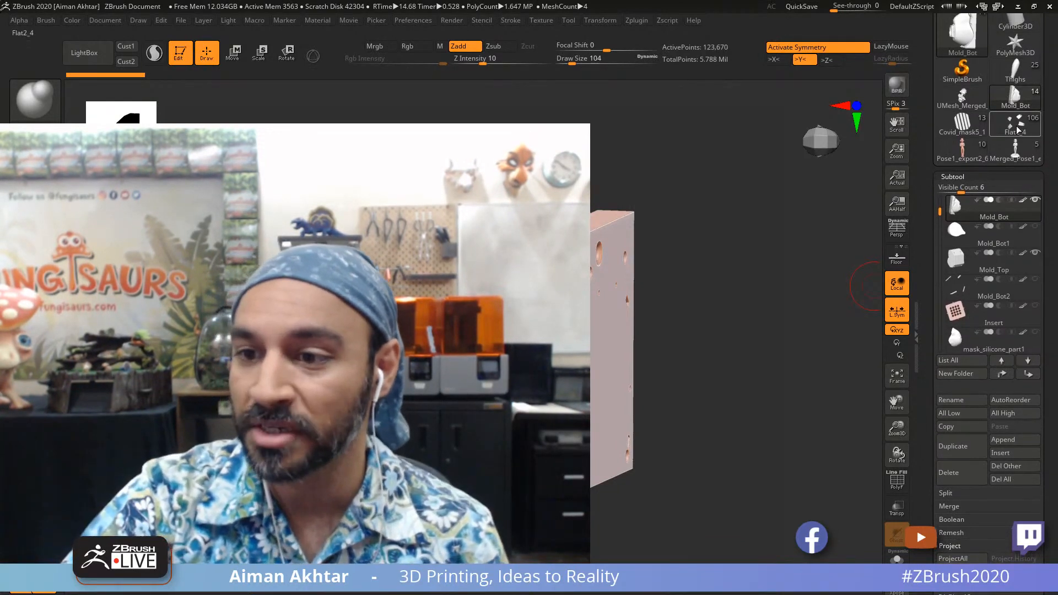
pyautogui.click(1015, 125)
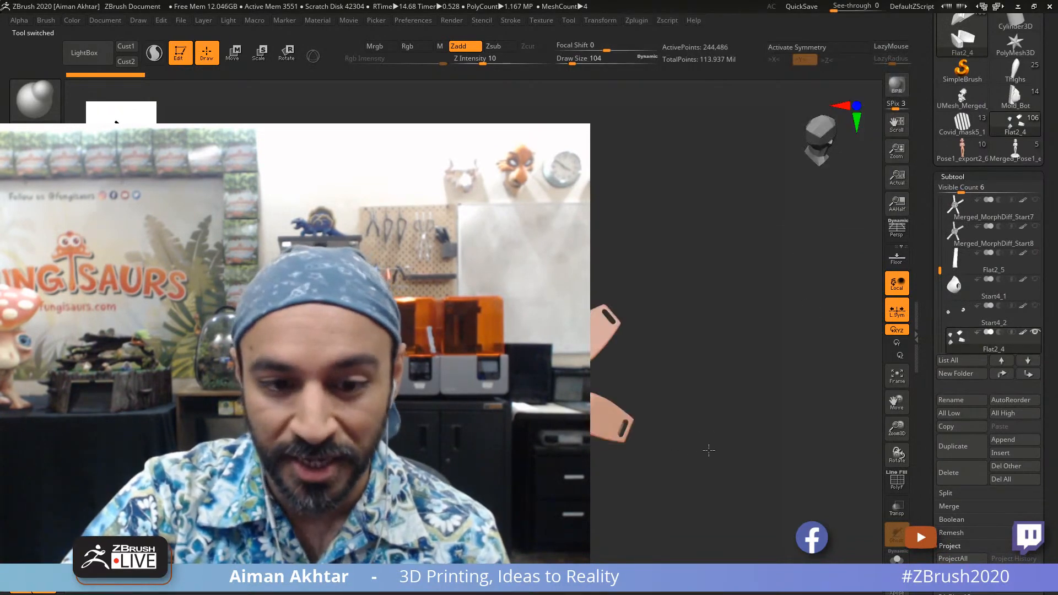
pyautogui.click(948, 283)
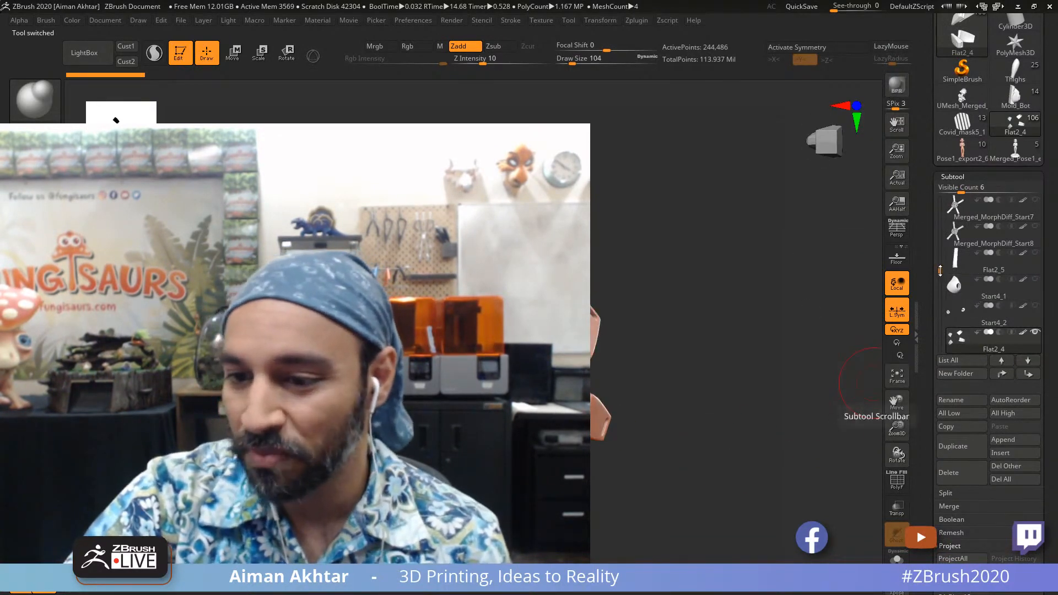
pyautogui.moveTo(939, 270); pyautogui.dragTo(941, 311)
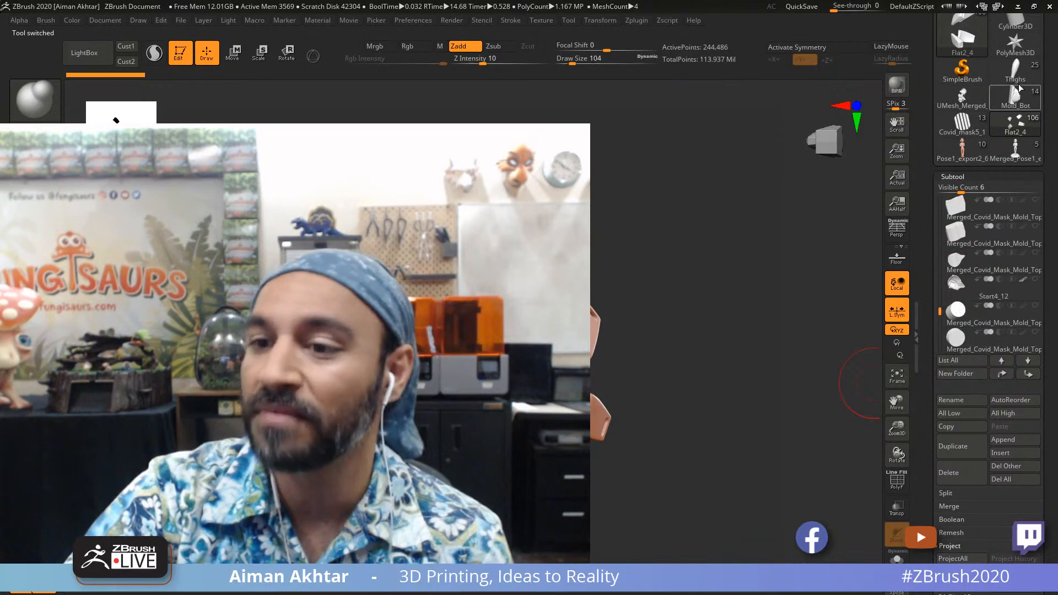
# Step: Return to the Mold_Bot tool, select its Mold_Top subtool and look through the list to the mask_silicone parts
pyautogui.click(1016, 99)
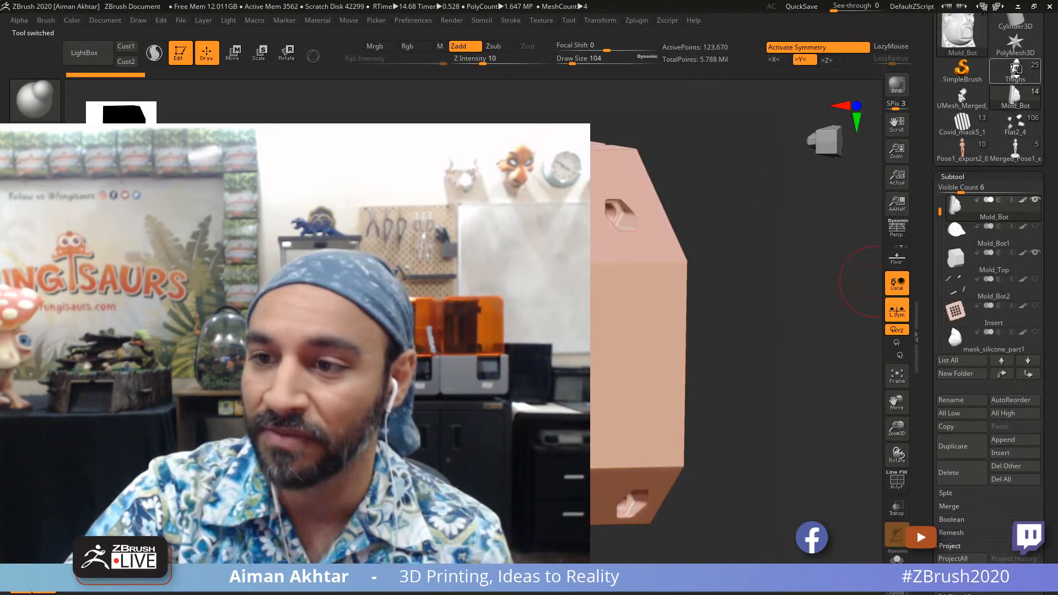
pyautogui.moveTo(1034, 209)
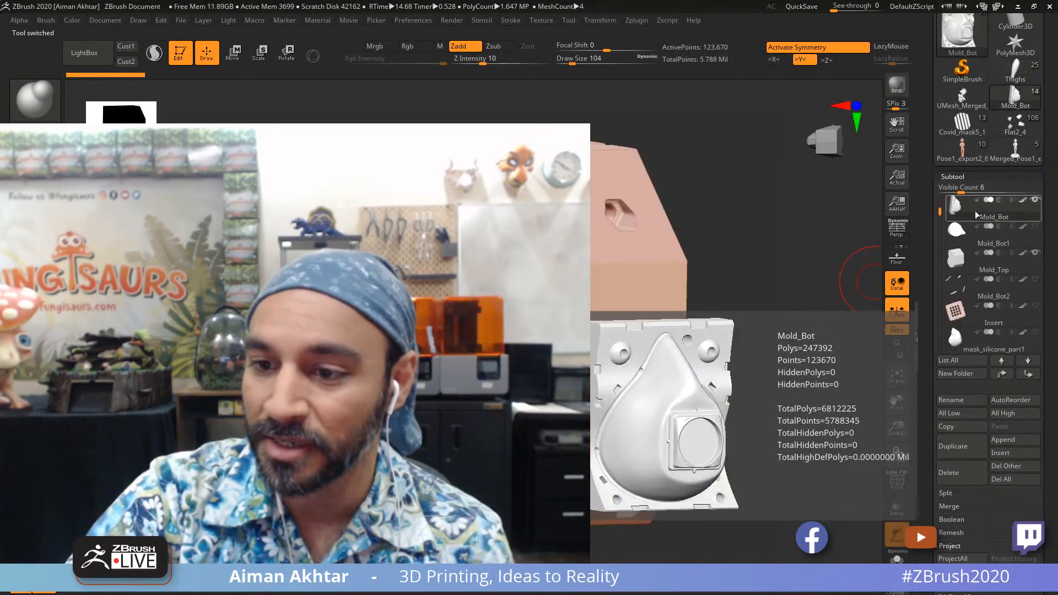
pyautogui.moveTo(940, 206); pyautogui.dragTo(940, 199)
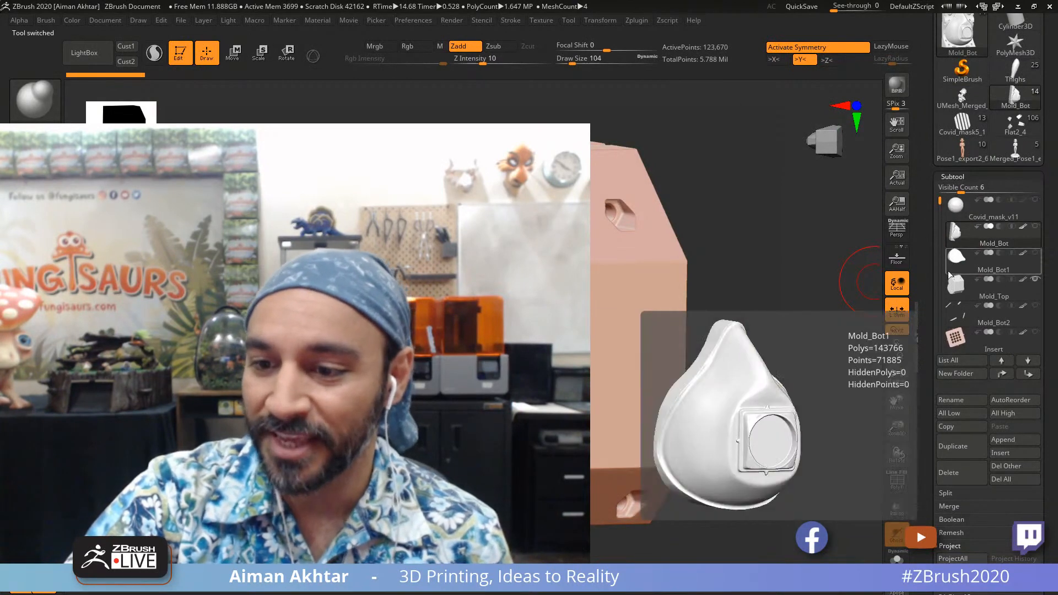
pyautogui.click(952, 279)
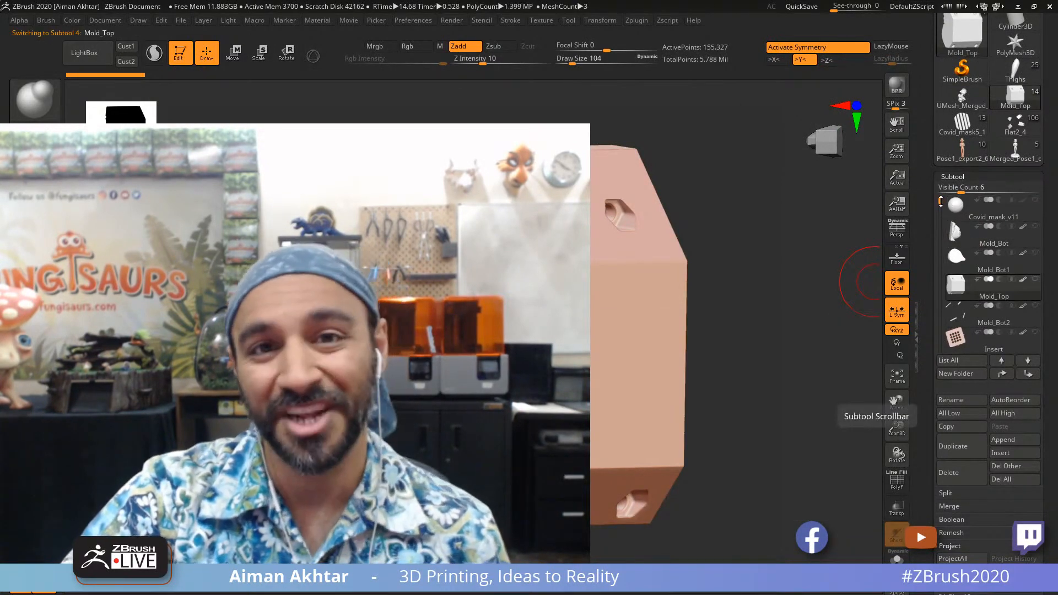
pyautogui.moveTo(940, 202); pyautogui.dragTo(953, 300)
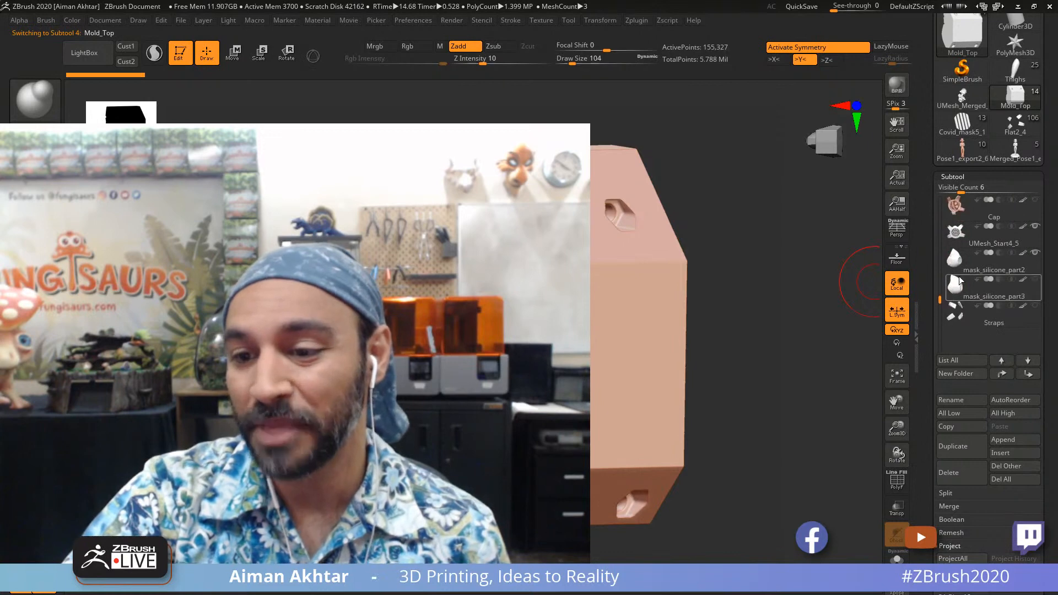
# Step: Compare mask_silicone_part2 and mask_silicone_part3 with UMesh_Start4_5 hidden, and show the grille again on part3
pyautogui.click(962, 263)
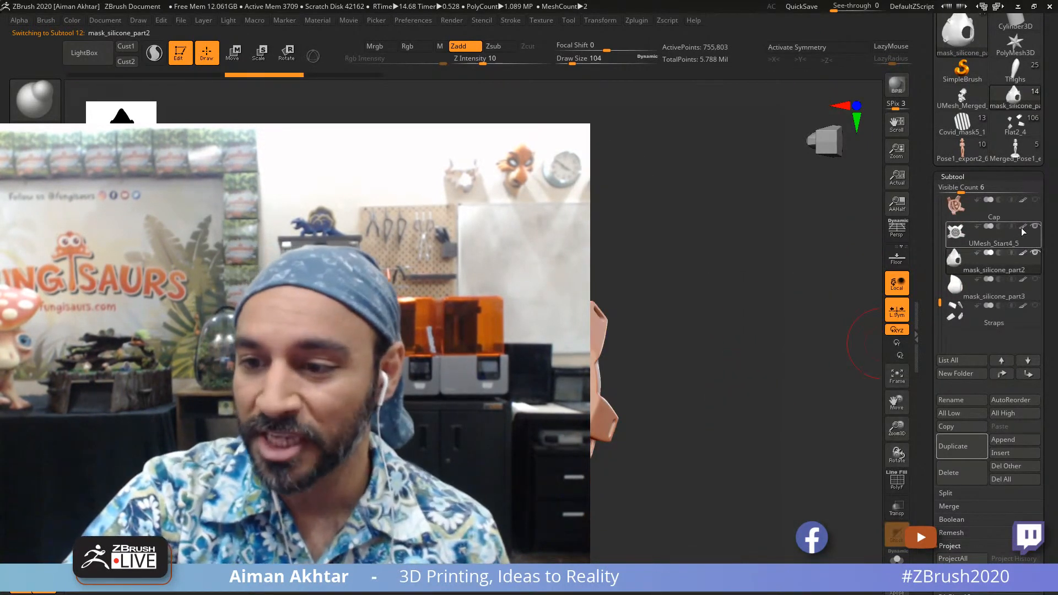
pyautogui.moveTo(1032, 234)
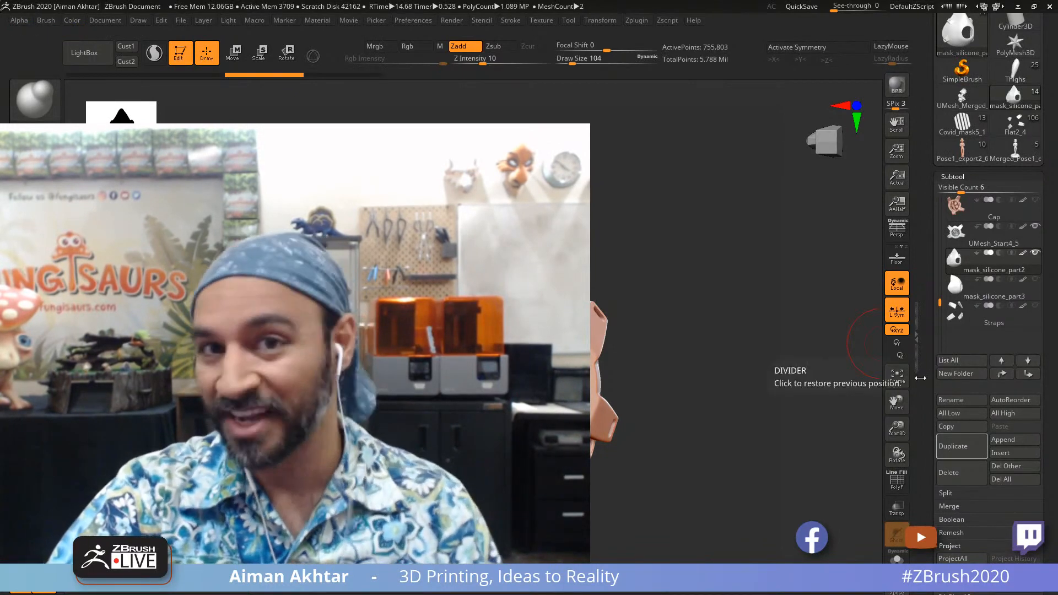
pyautogui.click(1037, 226)
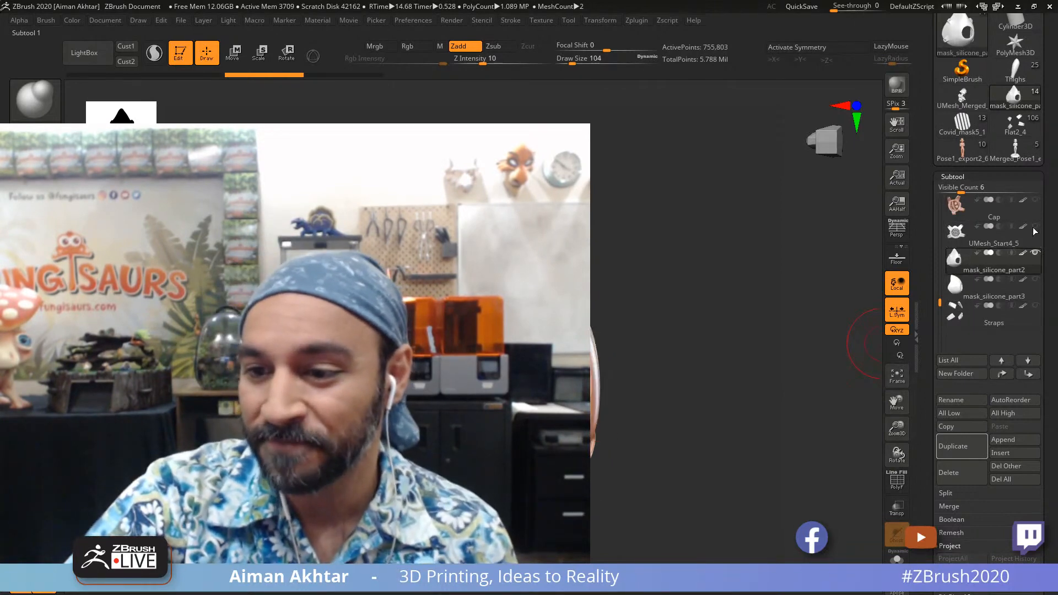
pyautogui.click(964, 286)
pyautogui.click(1036, 226)
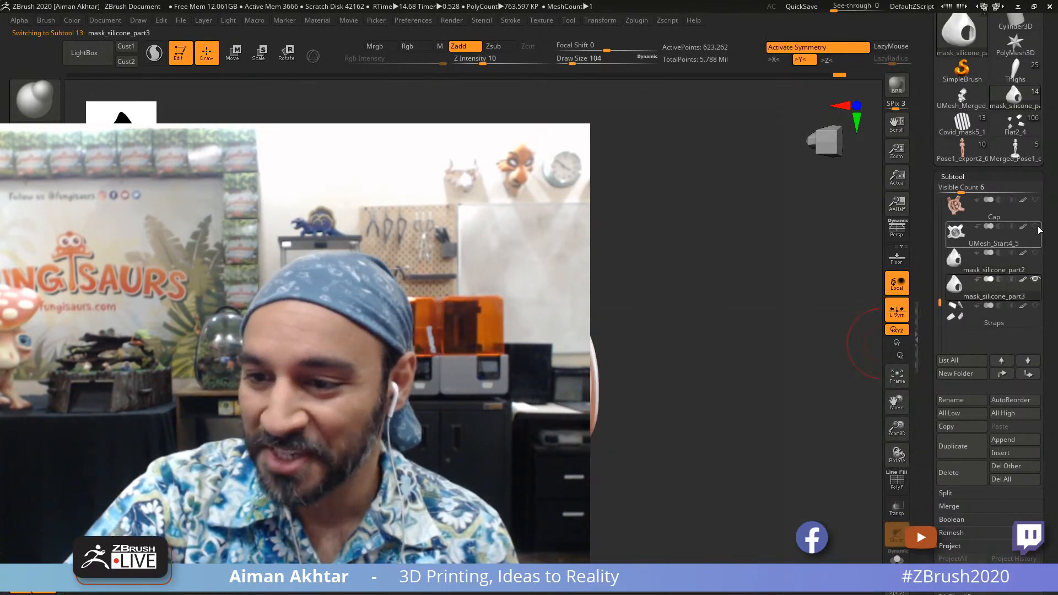
pyautogui.keyDown('alt'); pyautogui.moveTo(734, 410); pyautogui.dragTo(820, 380); pyautogui.keyUp('alt')
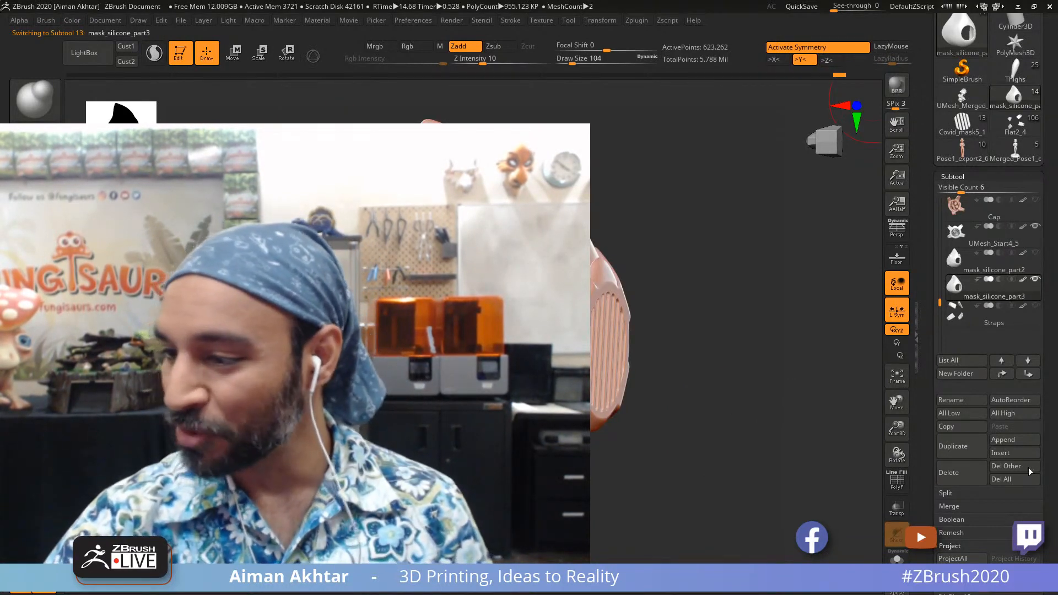
# Step: Try smoothing the surface of mask_silicone_part3 around the grille side
pyautogui.keyDown('shift'); pyautogui.moveTo(716, 380); pyautogui.dragTo(716, 411); pyautogui.keyUp('shift')
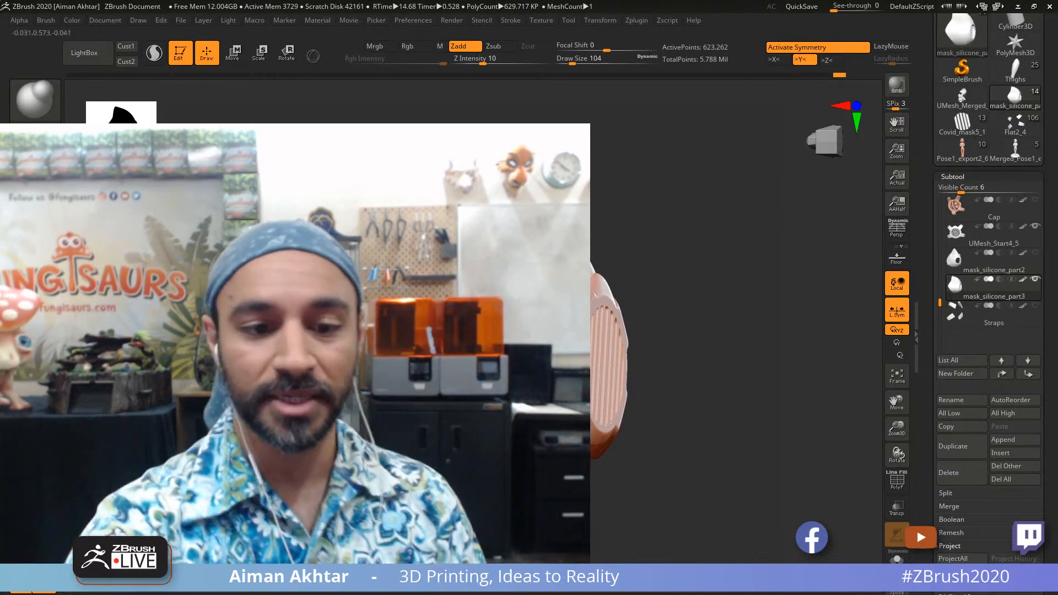
pyautogui.press('shift')
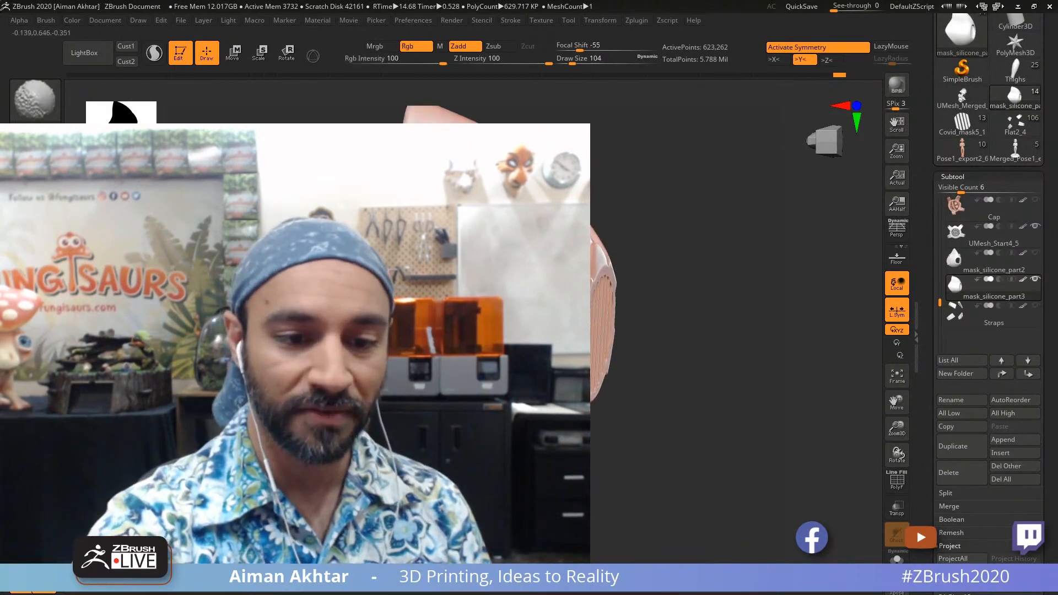
pyautogui.press('shift')
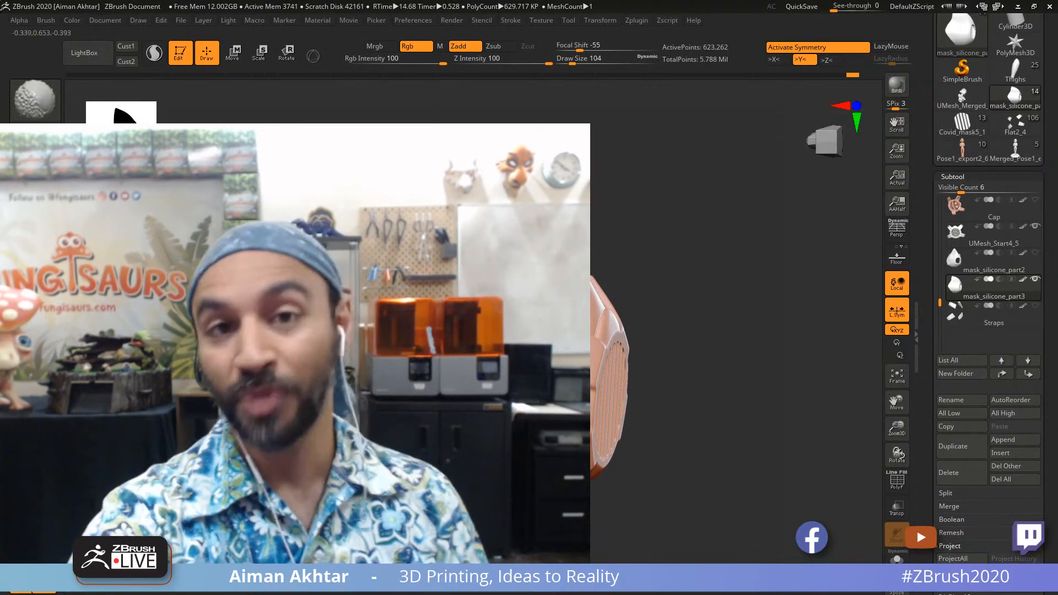
pyautogui.moveTo(602, 161); pyautogui.dragTo(600, 190)
pyautogui.press('shift')
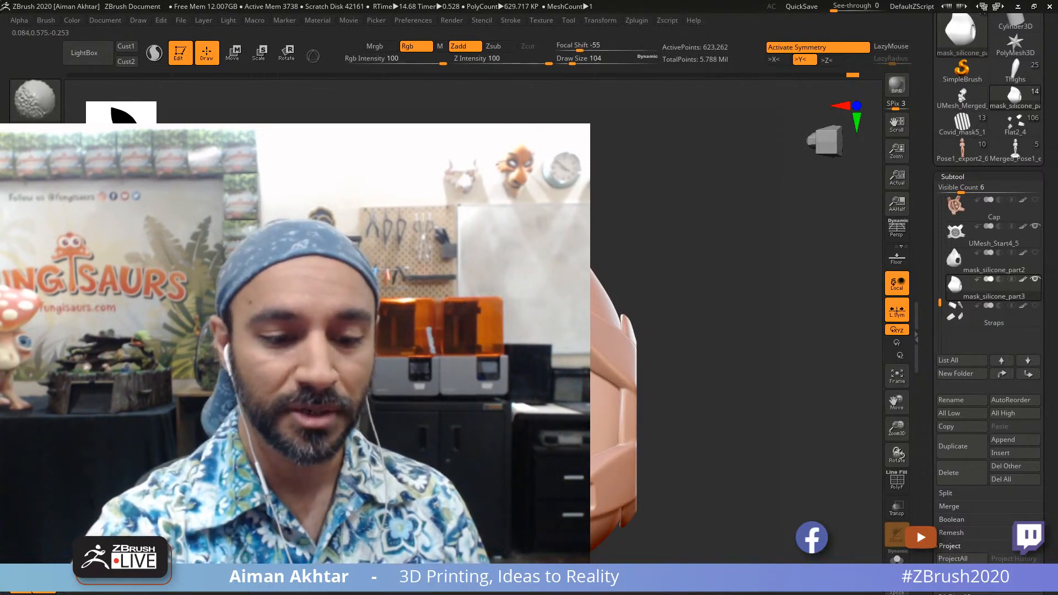
# Step: Try smoothing the inner wall of mask_silicone_part3 towards its rim, checking the mask from the front and back
pyautogui.keyDown('alt'); pyautogui.moveTo(441, 352); pyautogui.dragTo(445, 249); pyautogui.keyUp('alt')
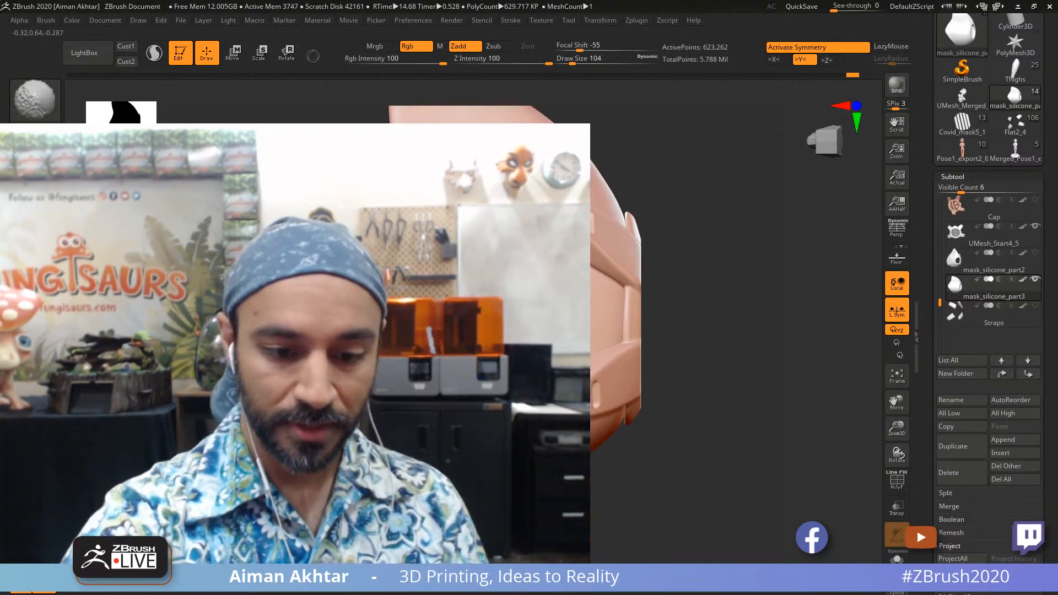
pyautogui.keyDown('shift'); pyautogui.moveTo(468, 429); pyautogui.dragTo(628, 430); pyautogui.keyUp('shift')
pyautogui.keyDown('alt'); pyautogui.moveTo(628, 430); pyautogui.dragTo(879, 427); pyautogui.keyUp('alt')
pyautogui.keyDown('alt'); pyautogui.moveTo(646, 274); pyautogui.dragTo(689, 358); pyautogui.keyUp('alt')
pyautogui.keyDown('alt'); pyautogui.moveTo(623, 239); pyautogui.dragTo(633, 261); pyautogui.keyUp('alt')
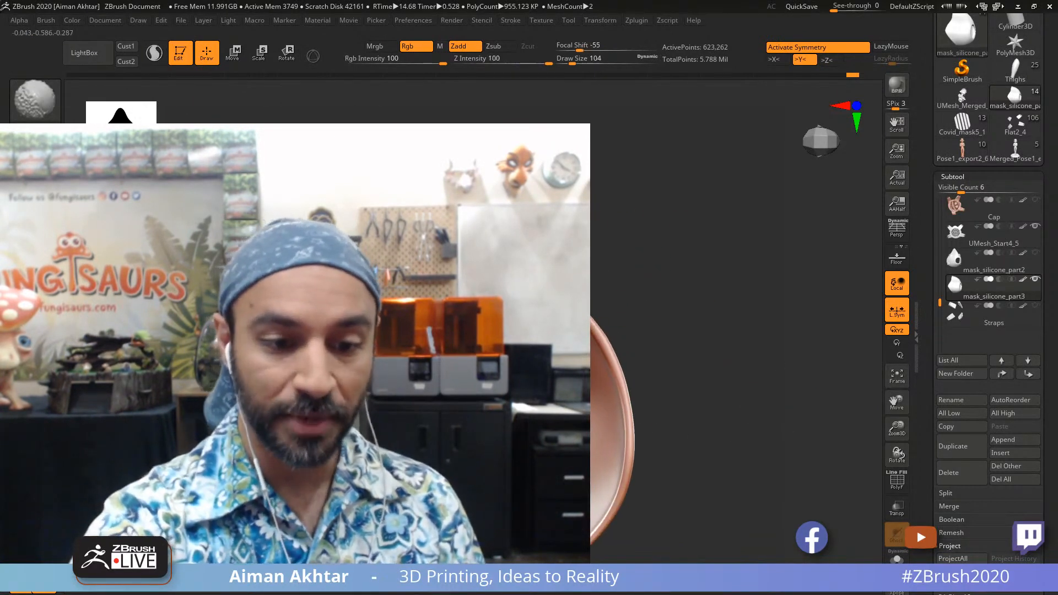
pyautogui.press('shift')
pyautogui.keyDown('shift'); pyautogui.moveTo(611, 234); pyautogui.dragTo(605, 235); pyautogui.keyUp('shift')
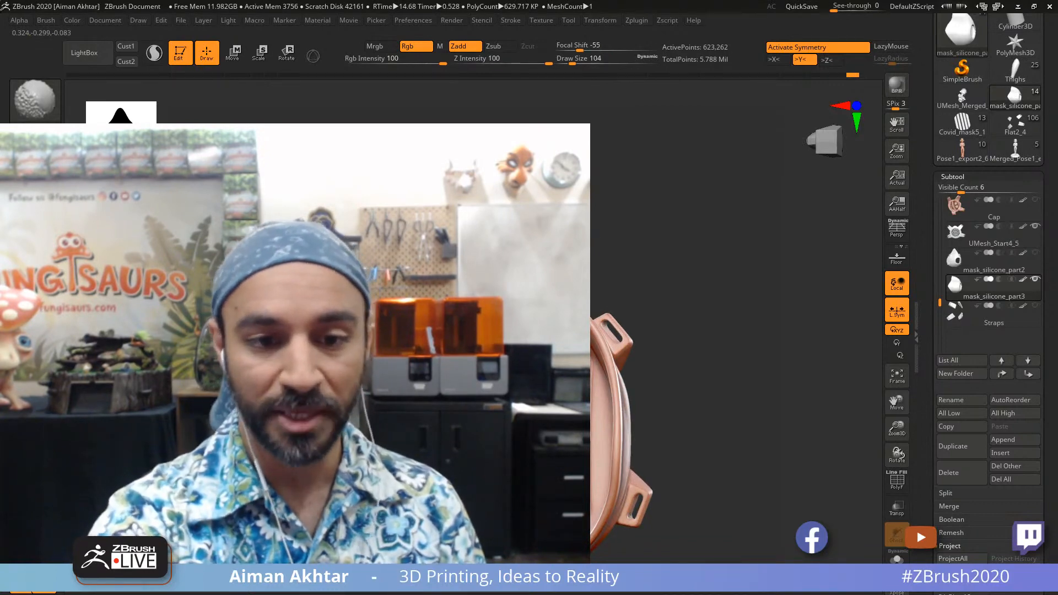
pyautogui.moveTo(628, 127)
pyautogui.keyDown('shift'); pyautogui.mouseDown()
pyautogui.moveTo(607, 104)
pyautogui.moveTo(518, 127)
pyautogui.moveTo(557, 148)
pyautogui.mouseUp(); pyautogui.keyUp('shift')
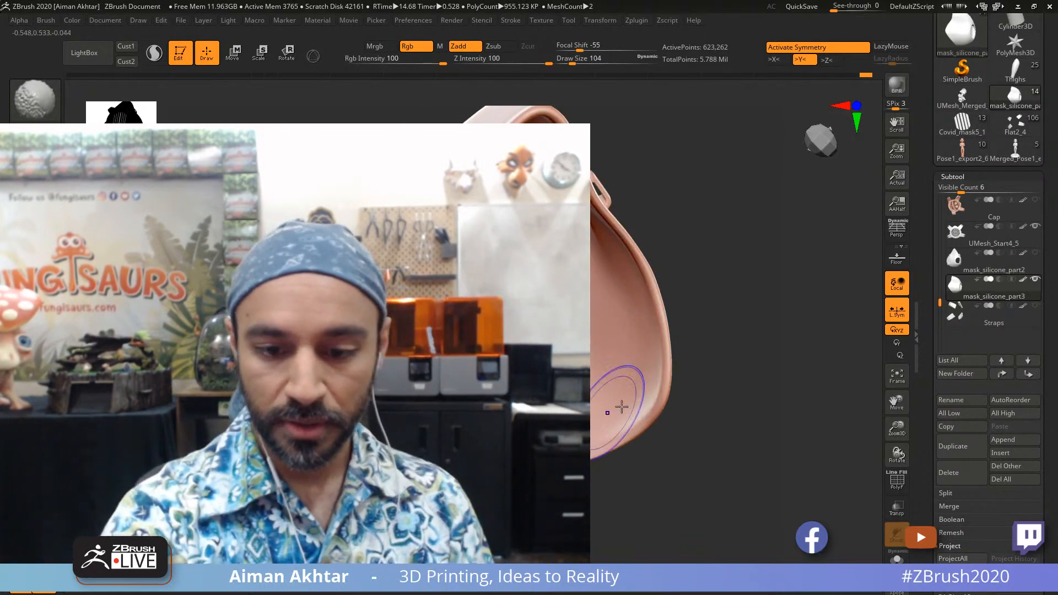
pyautogui.keyDown('shift'); pyautogui.moveTo(731, 330); pyautogui.dragTo(735, 360); pyautogui.keyUp('shift')
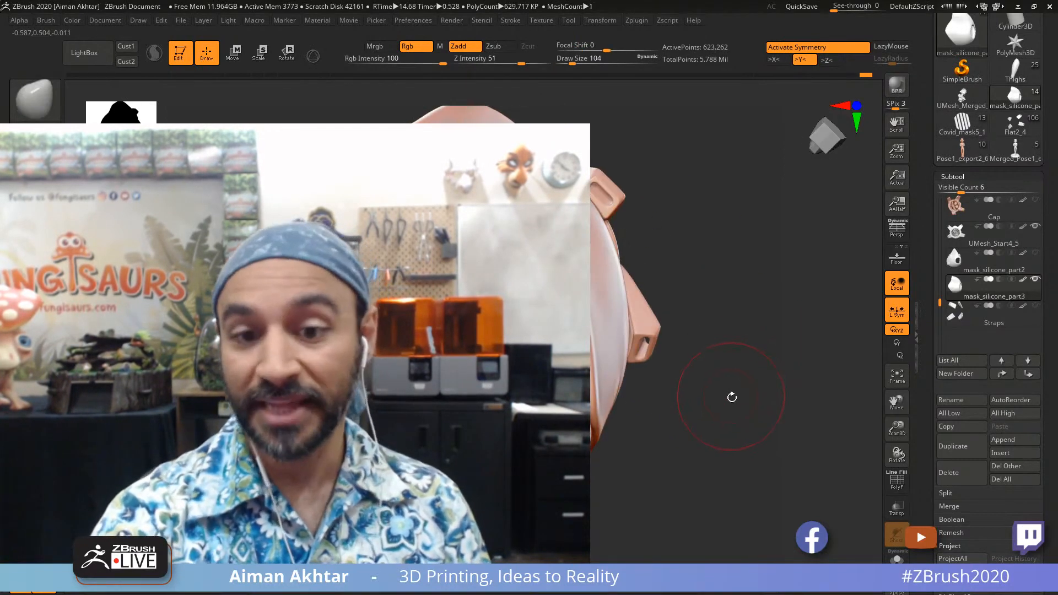
pyautogui.moveTo(734, 441)
pyautogui.mouseDown()
pyautogui.moveTo(729, 420)
pyautogui.moveTo(699, 479)
pyautogui.moveTo(723, 474)
pyautogui.mouseUp()
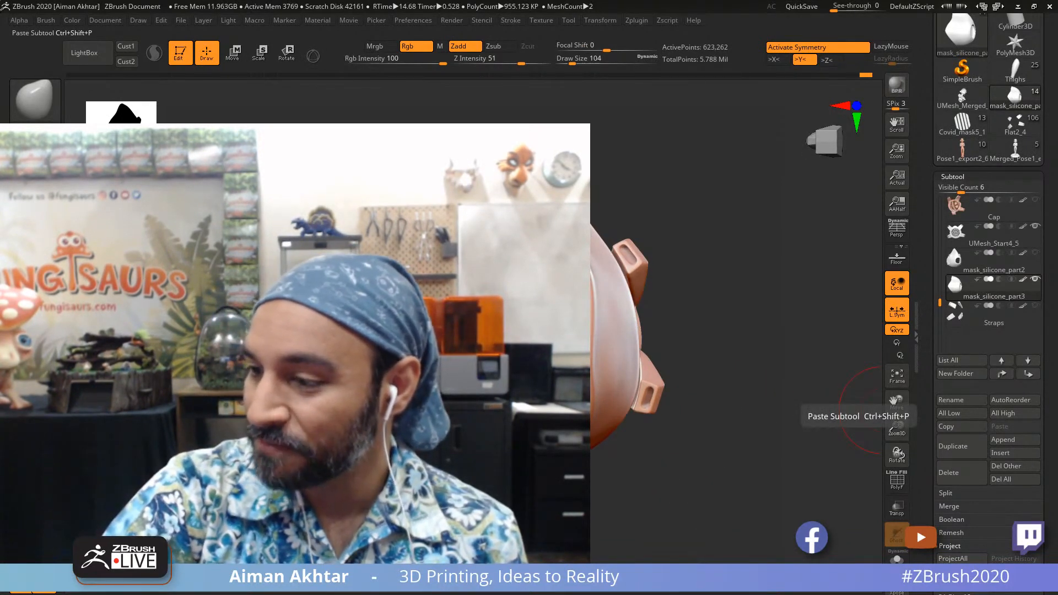
# Step: Clear the mask on mask_silicone_part3 and undo its last five edits
pyautogui.moveTo(649, 534); pyautogui.dragTo(650, 544)
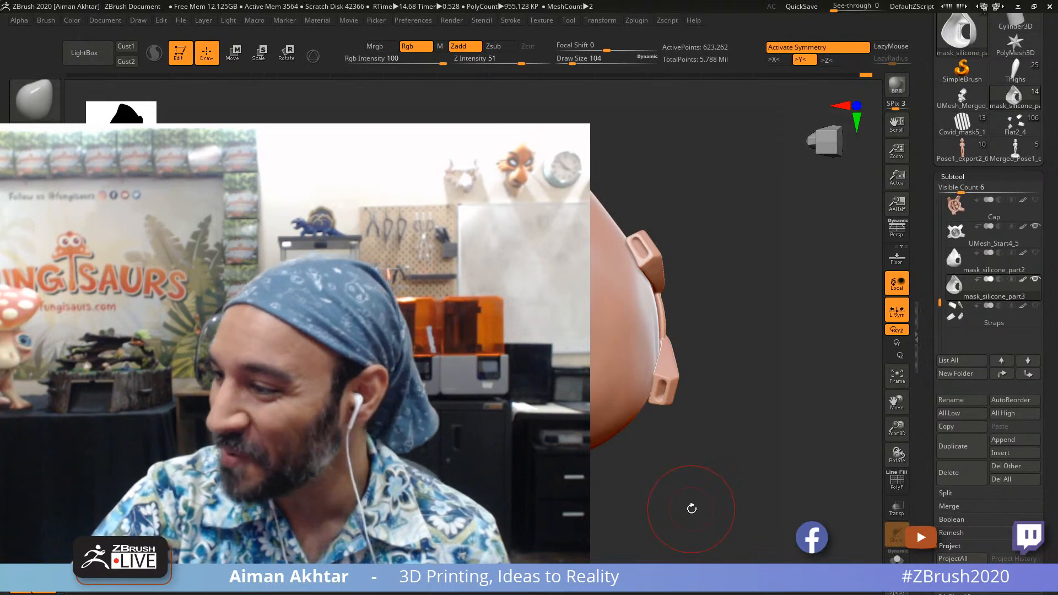
pyautogui.moveTo(691, 508)
pyautogui.mouseDown()
pyautogui.moveTo(678, 516)
pyautogui.moveTo(651, 487)
pyautogui.moveTo(683, 487)
pyautogui.moveTo(642, 492)
pyautogui.moveTo(566, 318)
pyautogui.moveTo(485, 202)
pyautogui.moveTo(463, 188)
pyautogui.mouseUp()
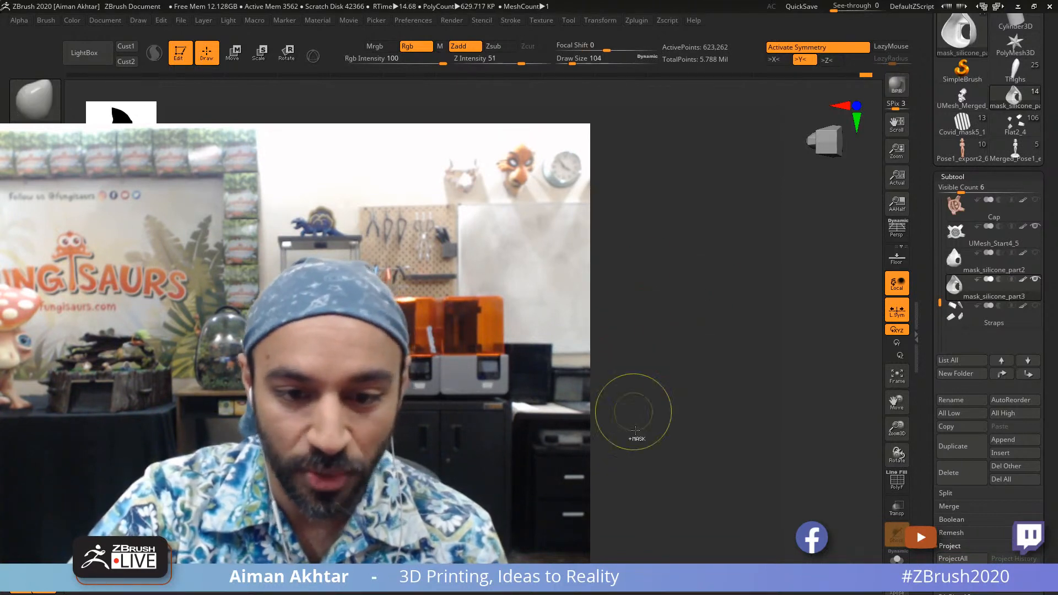
pyautogui.keyDown('ctrl'); pyautogui.moveTo(638, 472); pyautogui.dragTo(468, 167); pyautogui.keyUp('ctrl')
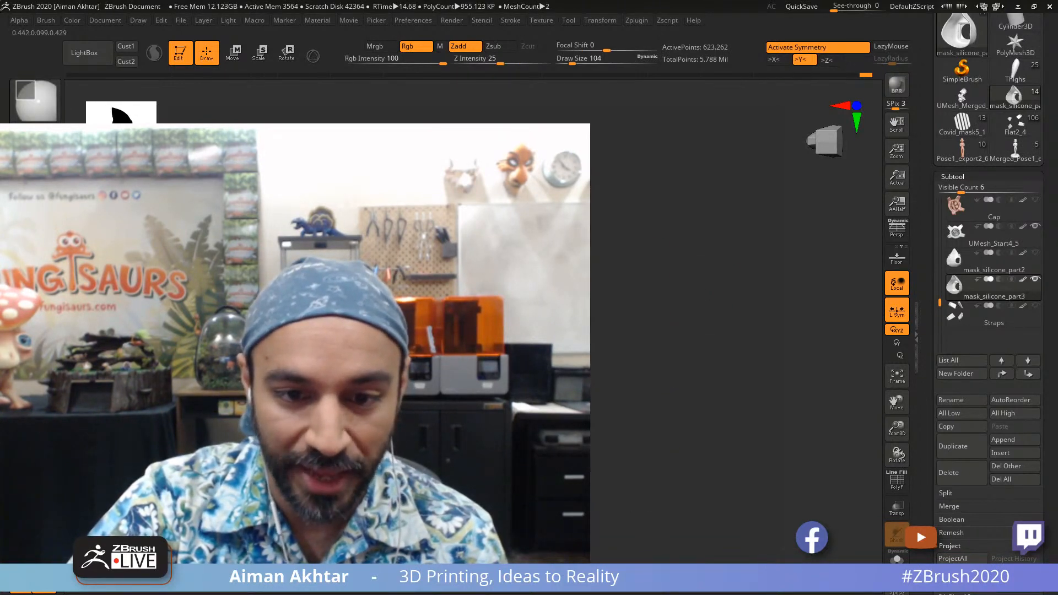
pyautogui.hotkey('ctrl', 'z')
pyautogui.hotkey('ctrl', 'z')
pyautogui.hotkey('ctrl', 'z')
pyautogui.hotkey('ctrl', 'z')
pyautogui.hotkey('ctrl', 'z')
pyautogui.keyDown('alt'); pyautogui.moveTo(696, 239); pyautogui.dragTo(704, 251); pyautogui.keyUp('alt')
pyautogui.press('ctrl')
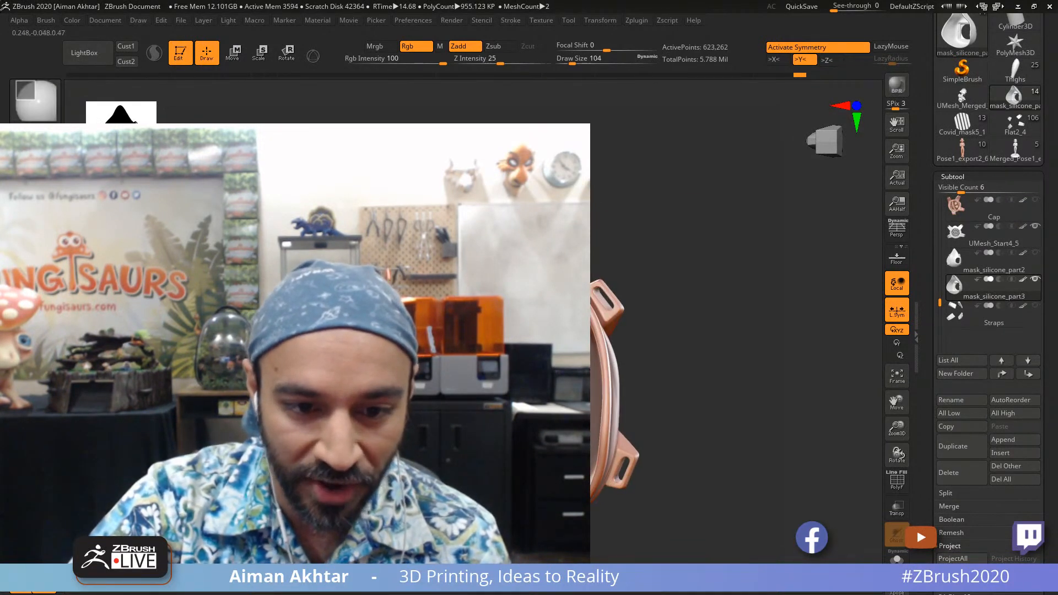
# Step: Hide UMesh_Start4_5, show mask_silicone_part2 together with mask_silicone_part3, and project mask_silicone_part3 onto it with ProjectAll
pyautogui.moveTo(673, 271); pyautogui.dragTo(790, 346)
pyautogui.click(977, 270)
pyautogui.click(1035, 226)
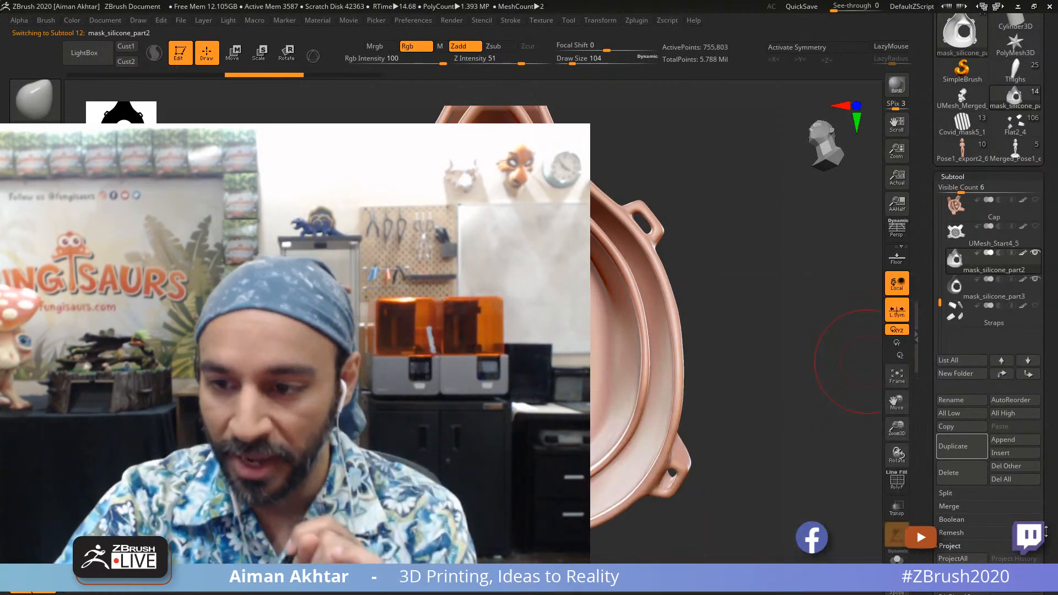
pyautogui.click(961, 300)
pyautogui.moveTo(1045, 370); pyautogui.dragTo(1044, 257)
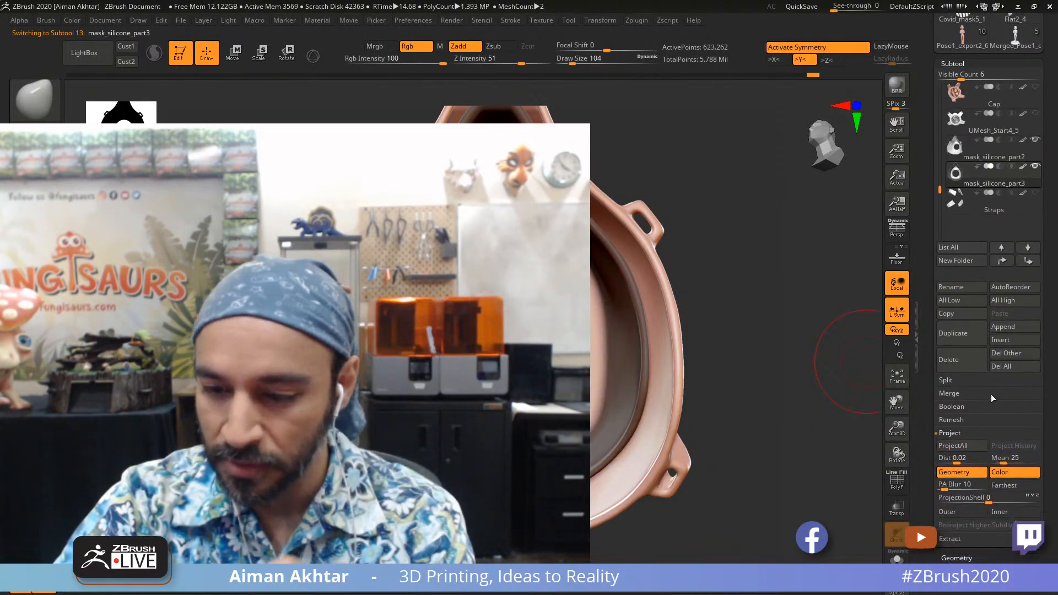
pyautogui.click(964, 446)
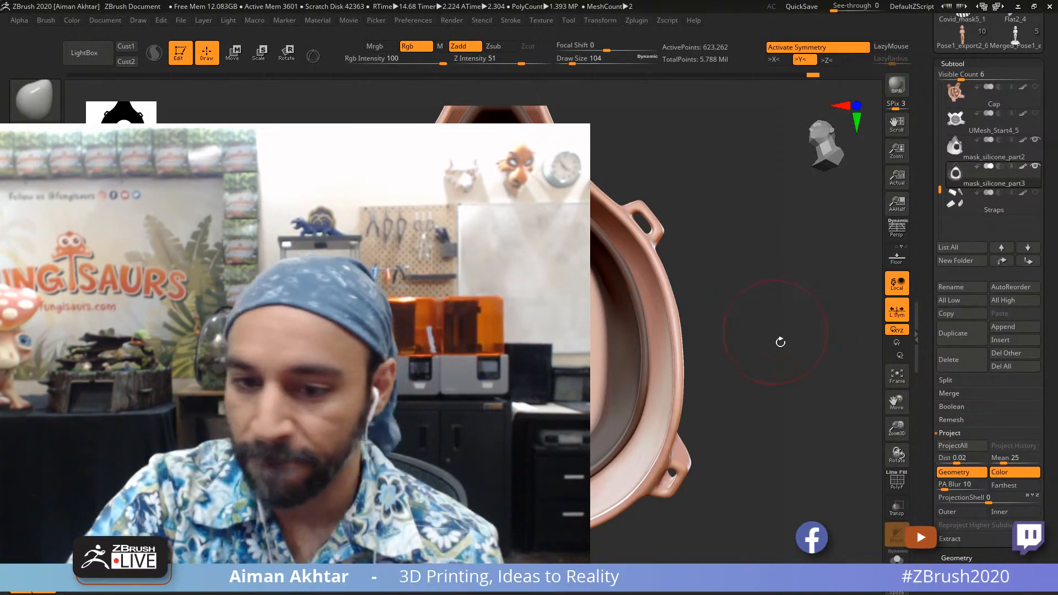
# Step: Hide mask_silicone_part2 to view mask_silicone_part3 alone, and set the brush's draw size to 54
pyautogui.moveTo(751, 374); pyautogui.dragTo(810, 357)
pyautogui.click(1035, 140)
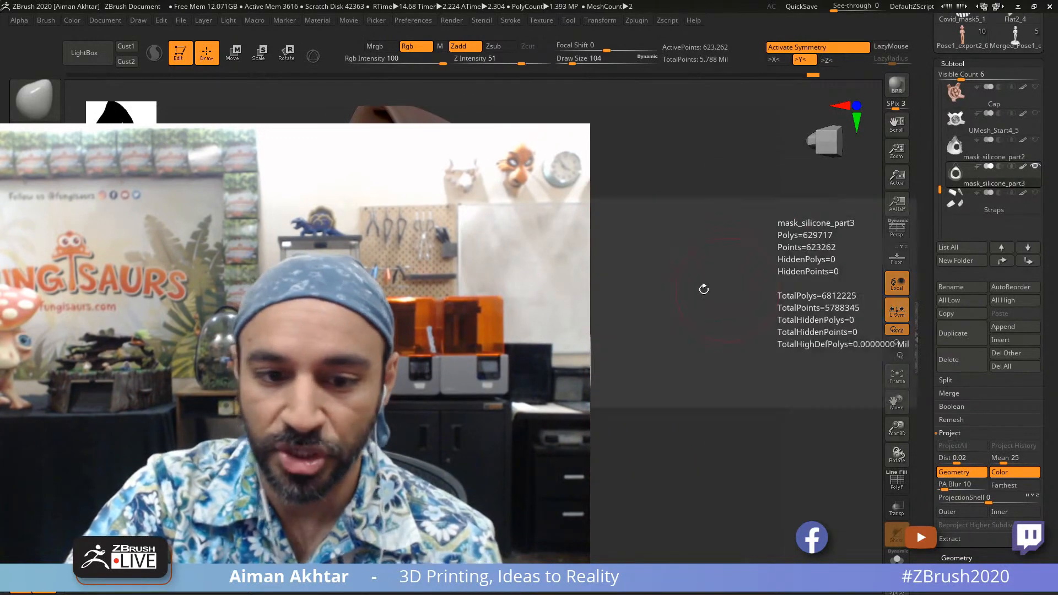
pyautogui.moveTo(703, 288); pyautogui.dragTo(734, 286)
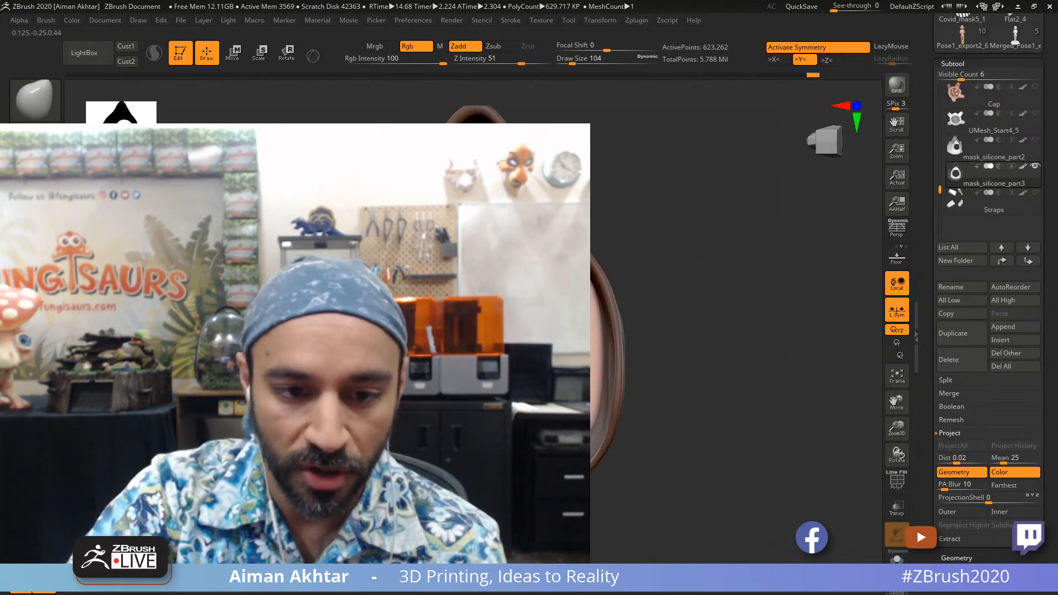
pyautogui.moveTo(725, 385)
pyautogui.mouseDown()
pyautogui.moveTo(734, 286)
pyautogui.moveTo(760, 295)
pyautogui.mouseUp()
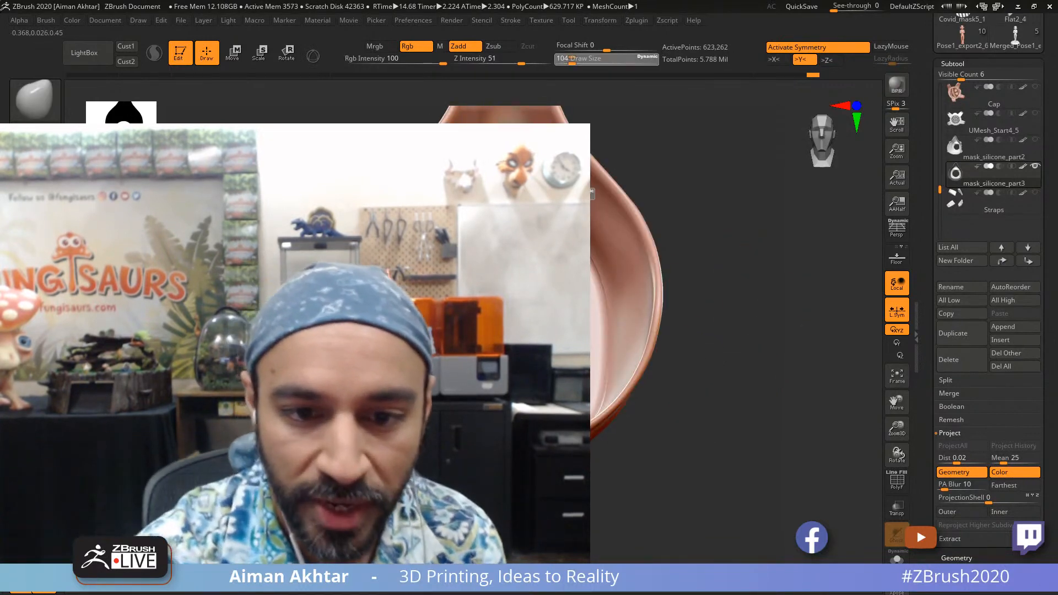
pyautogui.press('shift')
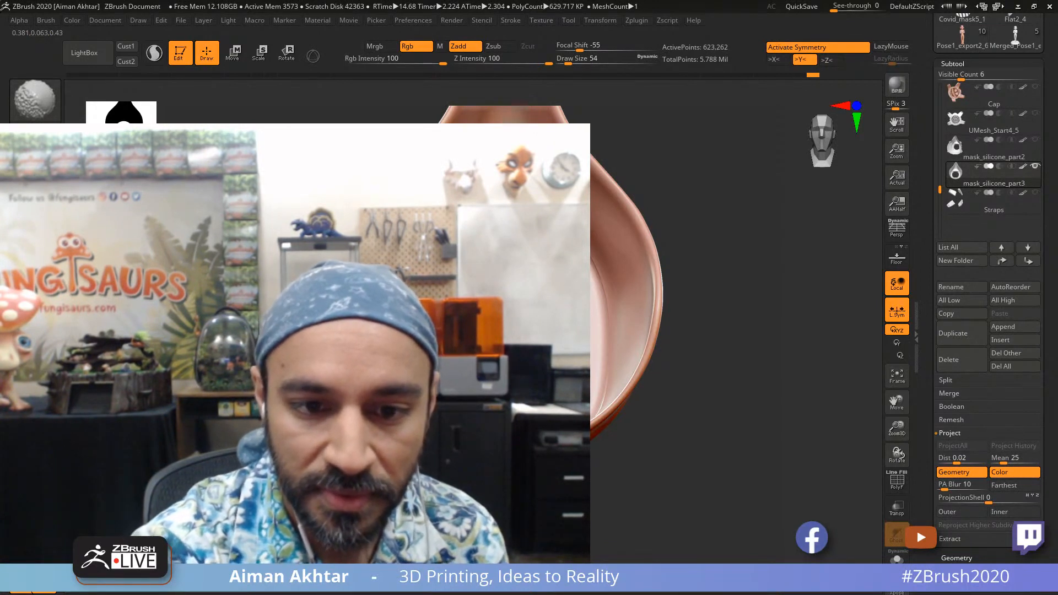
pyautogui.moveTo(694, 179)
pyautogui.keyDown('shift'); pyautogui.mouseDown()
pyautogui.moveTo(642, 208)
pyautogui.moveTo(638, 249)
pyautogui.moveTo(609, 288)
pyautogui.moveTo(597, 340)
pyautogui.moveTo(671, 389)
pyautogui.moveTo(713, 382)
pyautogui.moveTo(684, 389)
pyautogui.moveTo(646, 295)
pyautogui.mouseUp(); pyautogui.keyUp('shift')
# Step: Isolate portions of mask_silicone_part3 with rectangular selections to examine its side profile and wall
pyautogui.moveTo(653, 163)
pyautogui.keyDown('ctrl'); pyautogui.keyDown('shift'); pyautogui.mouseDown()
pyautogui.moveTo(566, 268)
pyautogui.moveTo(529, 459)
pyautogui.mouseUp(); pyautogui.keyUp('shift'); pyautogui.keyUp('ctrl')
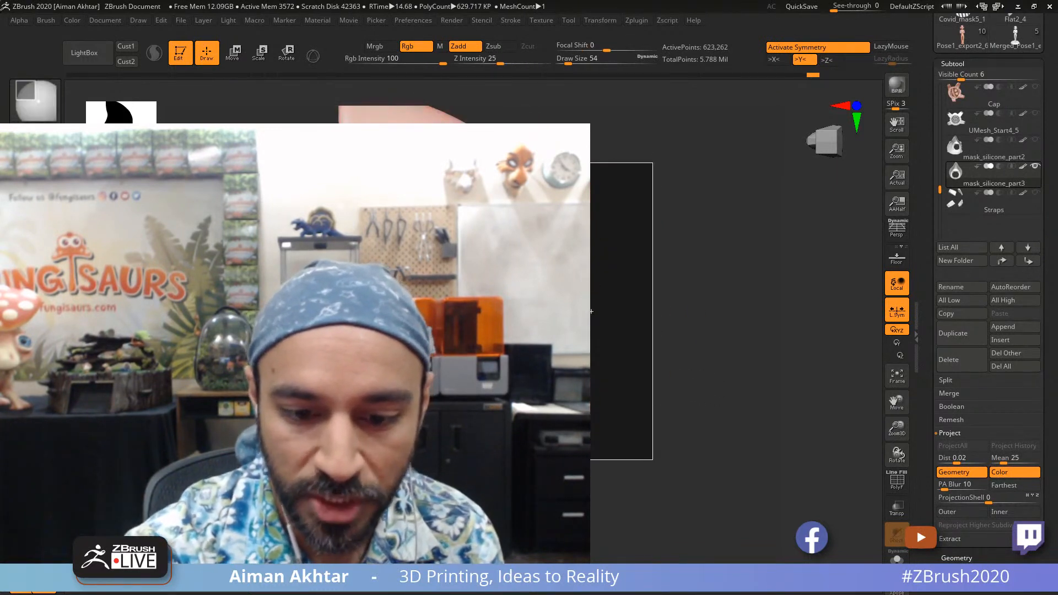
pyautogui.keyDown('ctrl'); pyautogui.keyDown('shift'); pyautogui.moveTo(590, 311); pyautogui.dragTo(590, 499); pyautogui.keyUp('shift'); pyautogui.keyUp('ctrl')
pyautogui.moveTo(661, 378)
pyautogui.mouseDown()
pyautogui.moveTo(739, 383)
pyautogui.moveTo(721, 385)
pyautogui.moveTo(654, 295)
pyautogui.mouseUp()
pyautogui.moveTo(647, 155)
pyautogui.keyDown('ctrl'); pyautogui.keyDown('shift'); pyautogui.mouseDown()
pyautogui.moveTo(584, 329)
pyautogui.moveTo(584, 494)
pyautogui.mouseUp(); pyautogui.keyUp('shift'); pyautogui.keyUp('ctrl')
pyautogui.moveTo(708, 397); pyautogui.dragTo(698, 395)
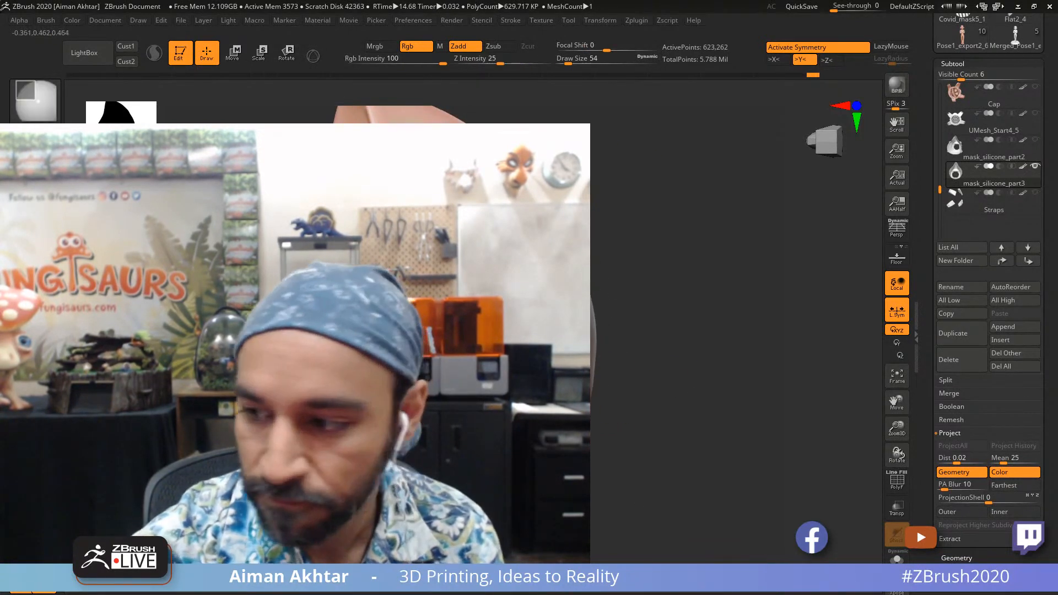
pyautogui.moveTo(633, 356); pyautogui.dragTo(615, 380)
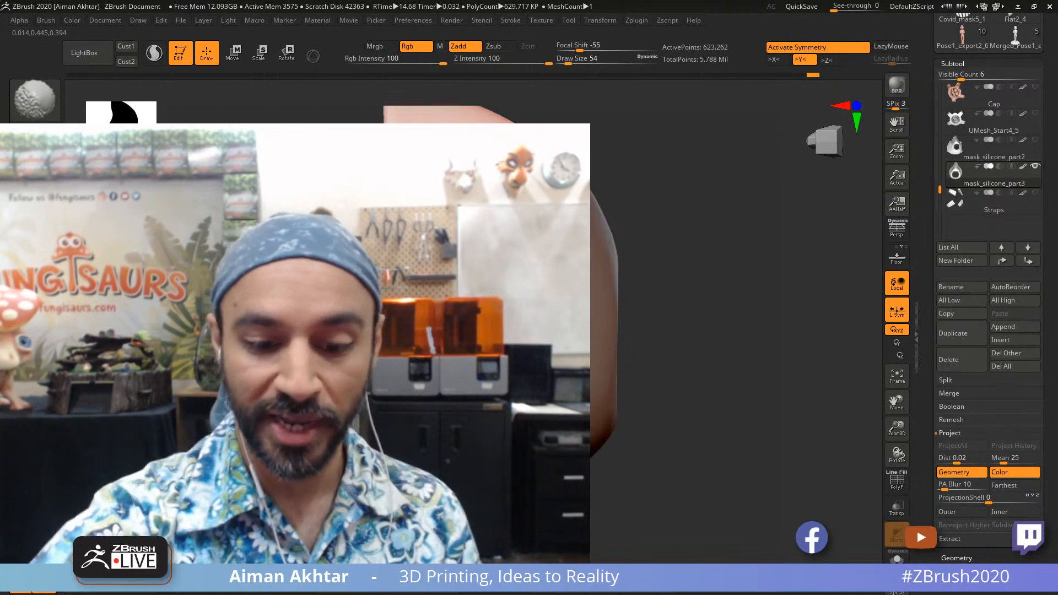
# Step: Smooth the walls of mask_silicone_part3 near the rim with the Smooth Stronger brush
pyautogui.press('shift')
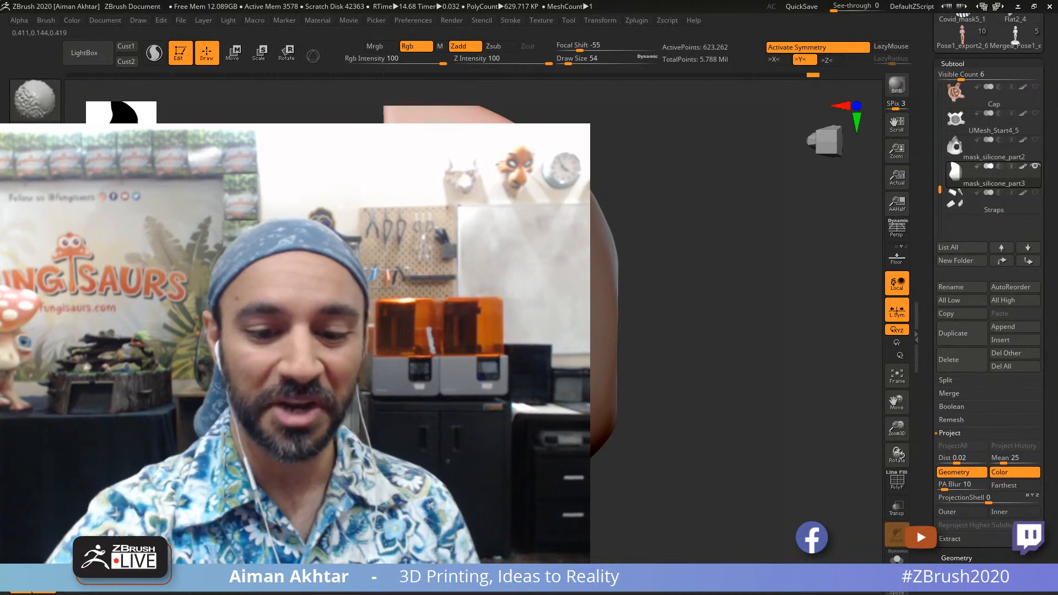
pyautogui.keyDown('shift'); pyautogui.moveTo(669, 462); pyautogui.dragTo(696, 462); pyautogui.keyUp('shift')
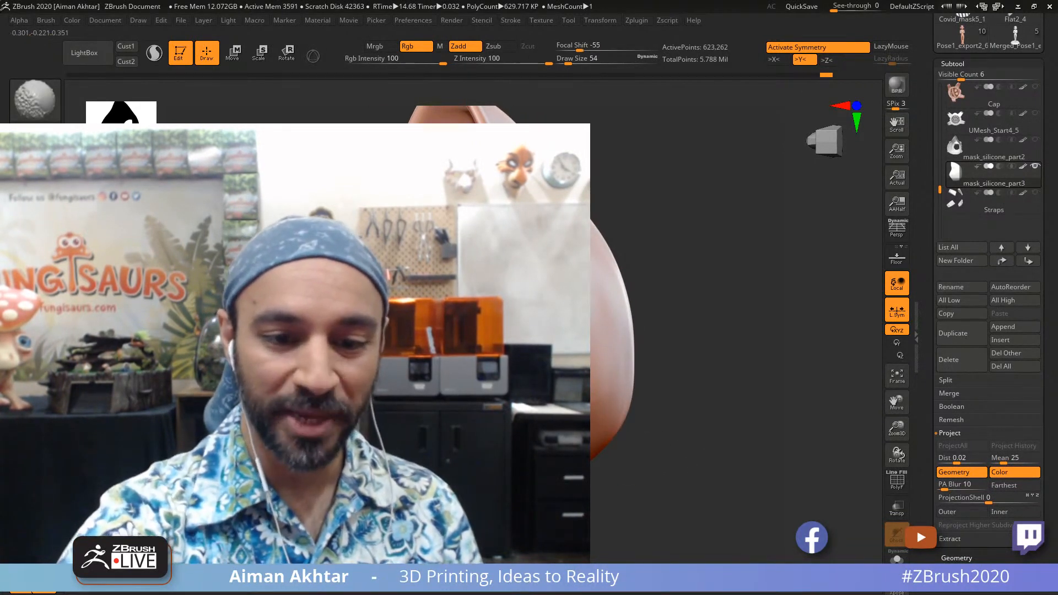
pyautogui.moveTo(664, 220); pyautogui.dragTo(716, 264)
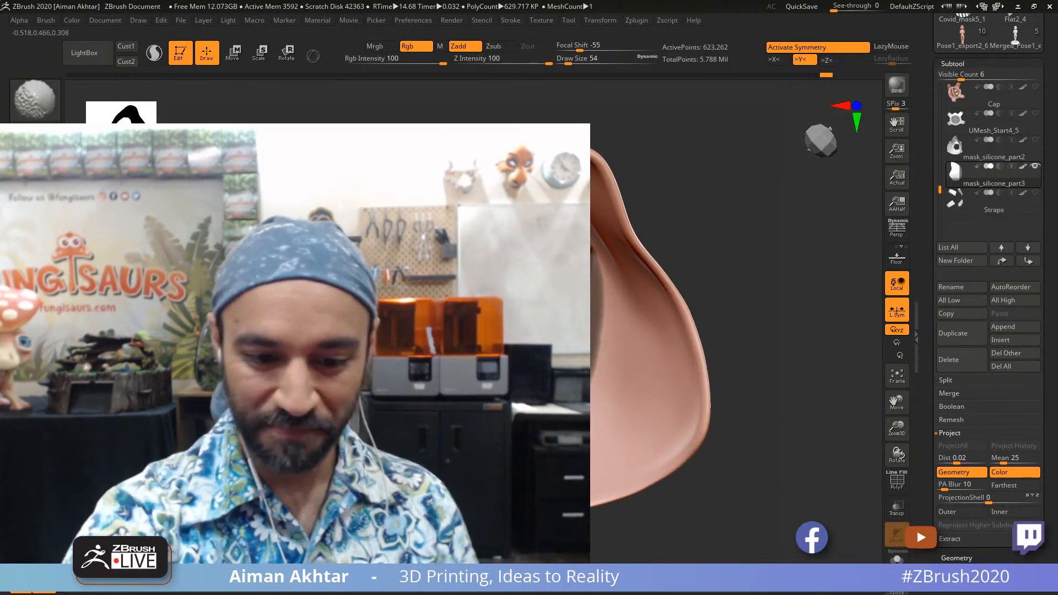
pyautogui.keyDown('shift'); pyautogui.moveTo(722, 300); pyautogui.dragTo(639, 325); pyautogui.keyUp('shift')
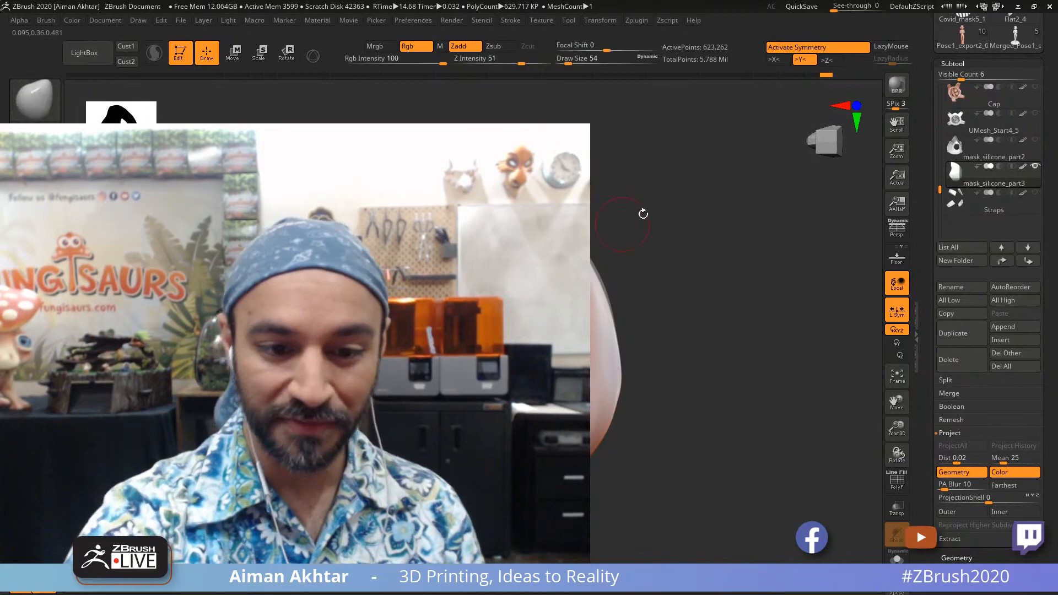
pyautogui.moveTo(642, 213)
pyautogui.keyDown('shift'); pyautogui.mouseDown()
pyautogui.moveTo(678, 135)
pyautogui.moveTo(605, 215)
pyautogui.mouseUp(); pyautogui.keyUp('shift')
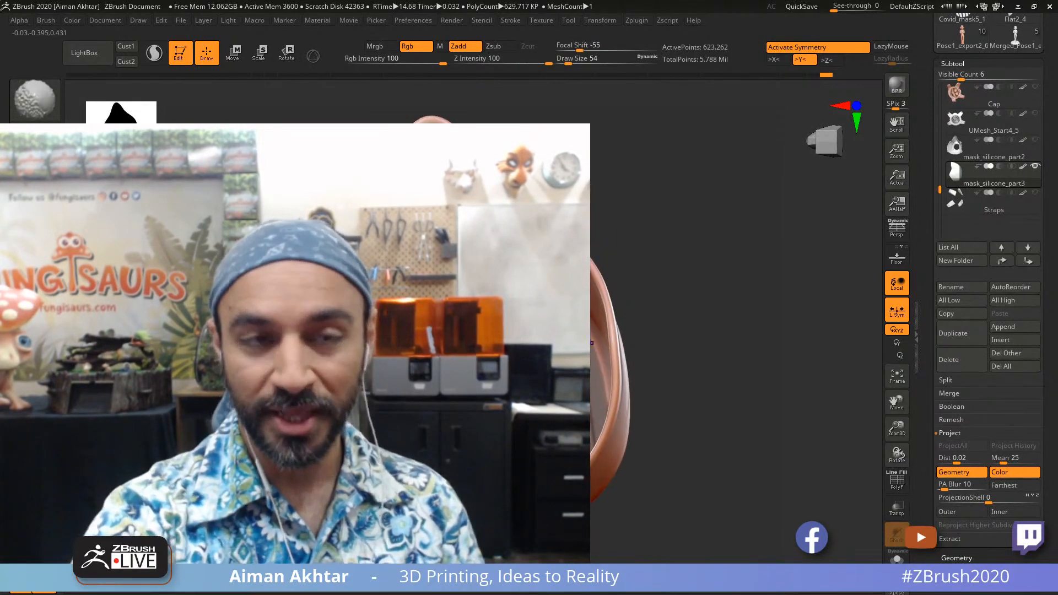
pyautogui.press('shift')
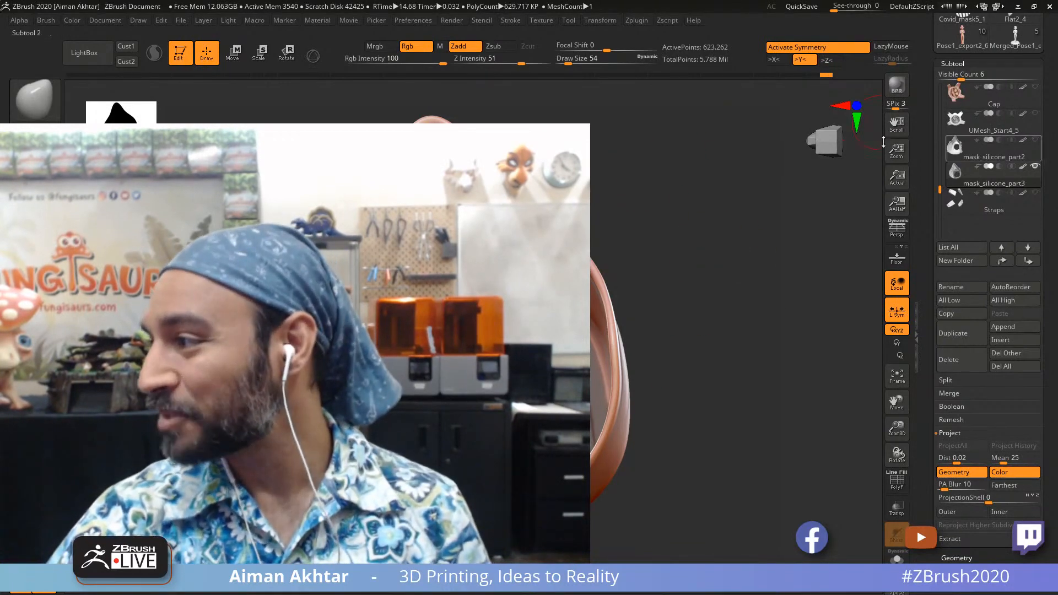
# Step: Examine the inside of mask_silicone_part3 around the square frame and round opening, checking mask_silicone_part2's preview for comparison
pyautogui.moveTo(970, 149)
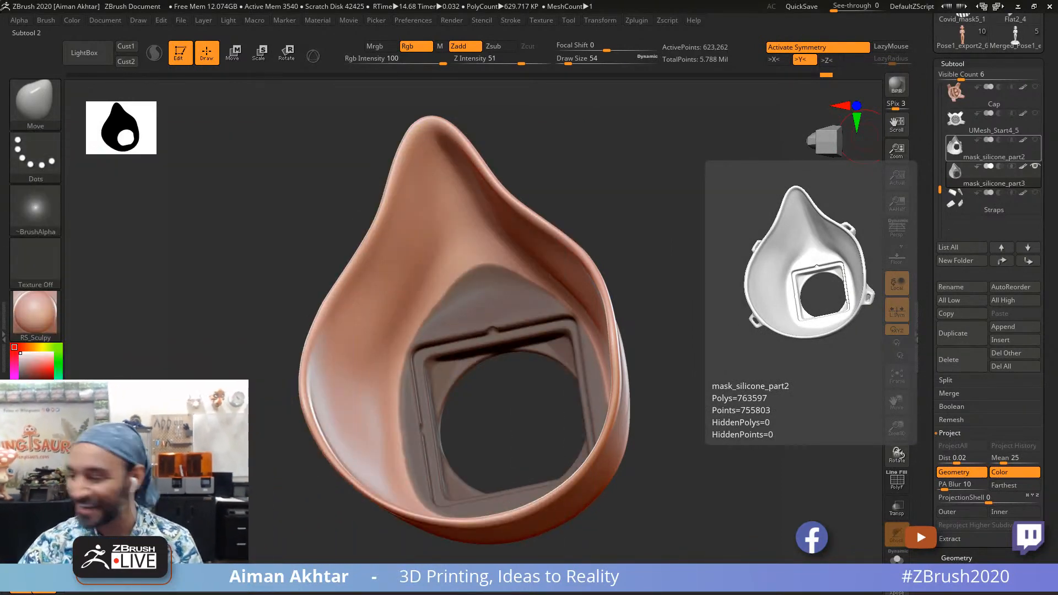
pyautogui.moveTo(689, 473); pyautogui.dragTo(673, 480)
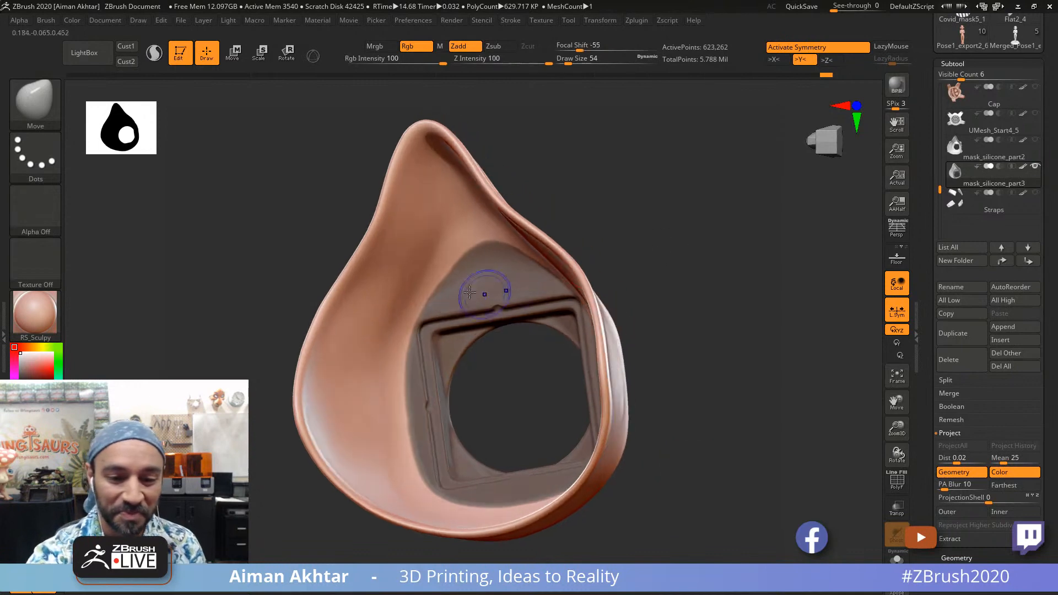
pyautogui.keyDown('shift'); pyautogui.moveTo(433, 280); pyautogui.dragTo(419, 286); pyautogui.keyUp('shift')
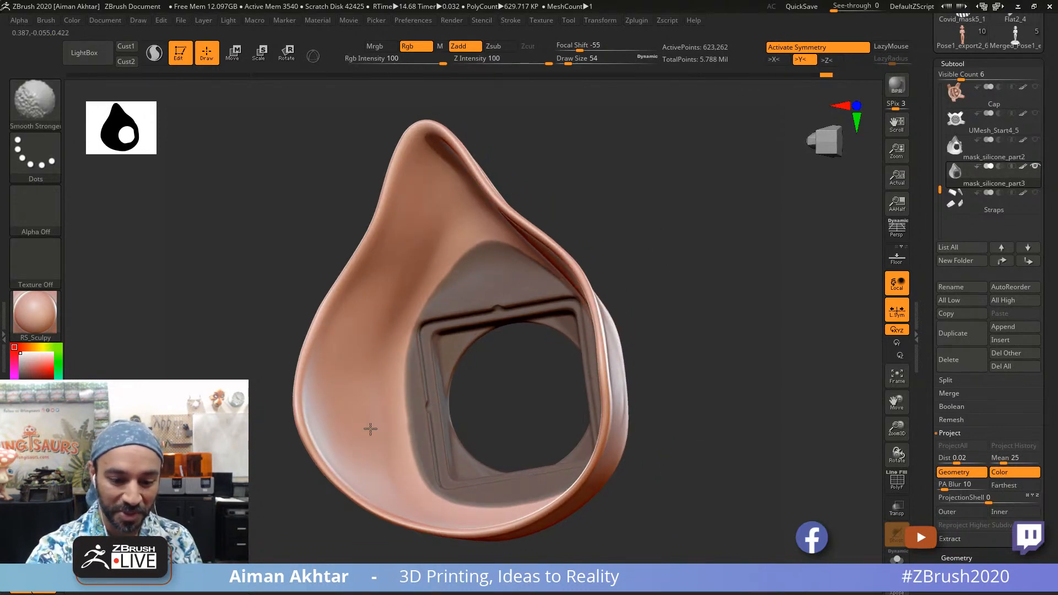
pyautogui.moveTo(725, 349); pyautogui.dragTo(590, 472)
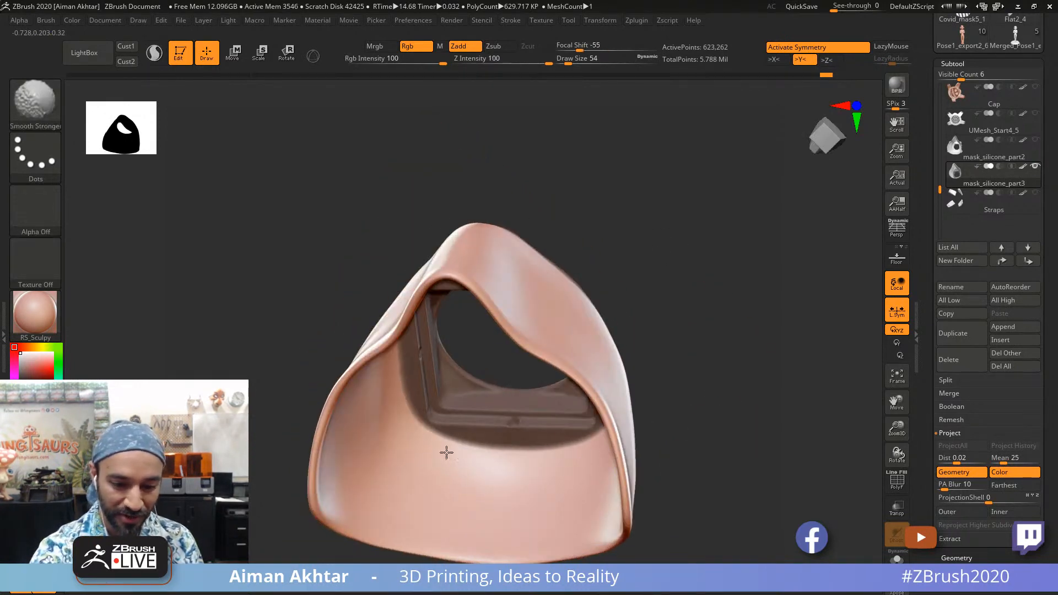
pyautogui.moveTo(616, 229); pyautogui.dragTo(543, 218)
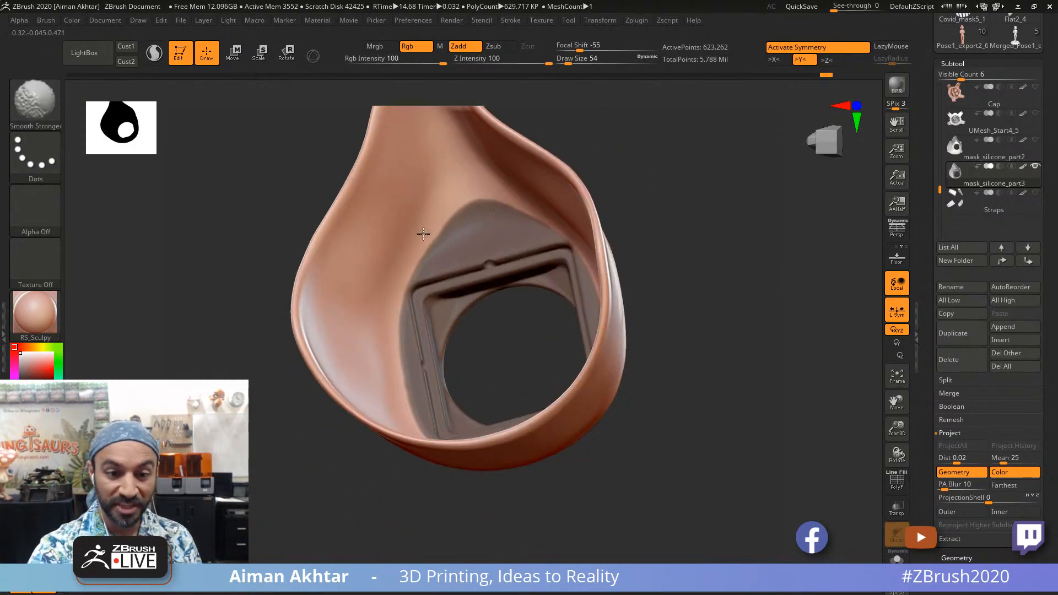
# Step: Smooth the inner wall beside the masked frame area of mask_silicone_part3, and choose the Move brush
pyautogui.keyDown('shift'); pyautogui.moveTo(392, 325); pyautogui.dragTo(397, 348); pyautogui.keyUp('shift')
pyautogui.moveTo(612, 174)
pyautogui.mouseDown()
pyautogui.moveTo(716, 217)
pyautogui.moveTo(755, 221)
pyautogui.mouseUp()
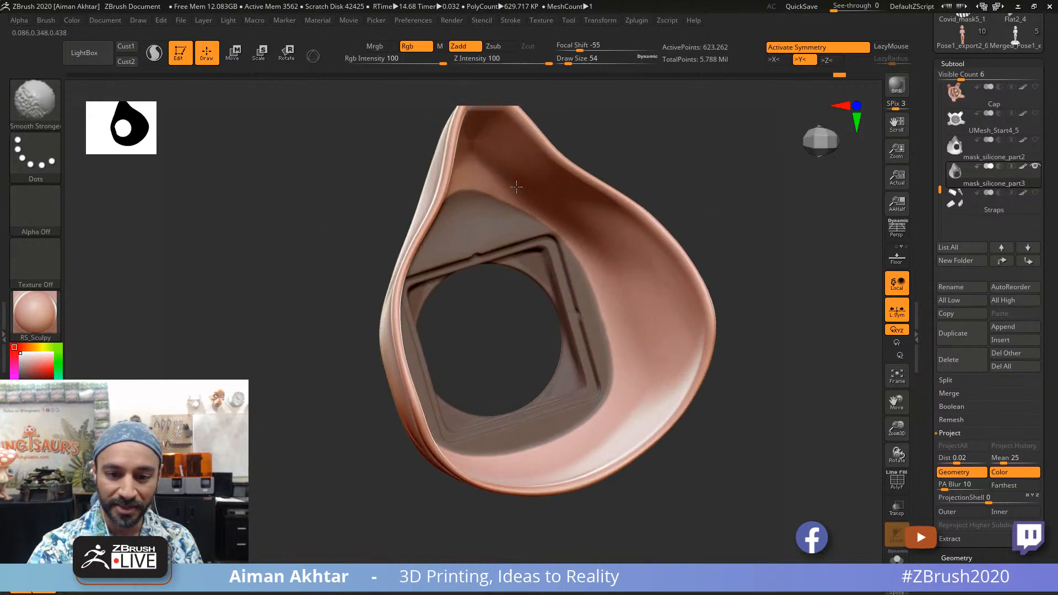
pyautogui.press('b')
pyautogui.press('m')
pyautogui.press('v')
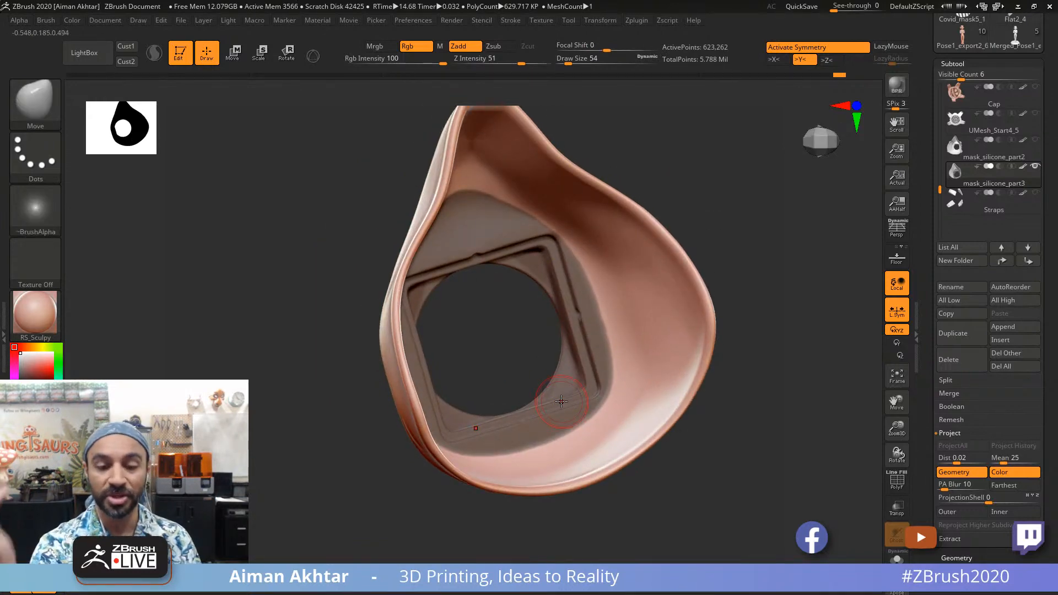
# Step: Smooth the inner side walls around the masked frame with the Smooth Stronger brush at draw size 54
pyautogui.moveTo(754, 262); pyautogui.dragTo(623, 338)
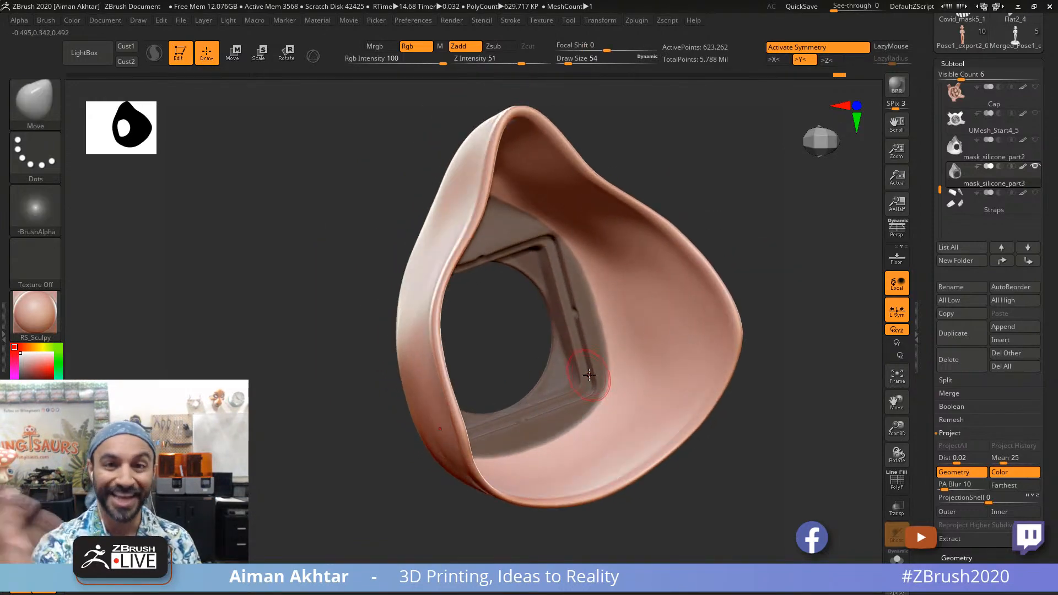
pyautogui.moveTo(755, 471)
pyautogui.mouseDown()
pyautogui.moveTo(669, 524)
pyautogui.moveTo(446, 292)
pyautogui.mouseUp()
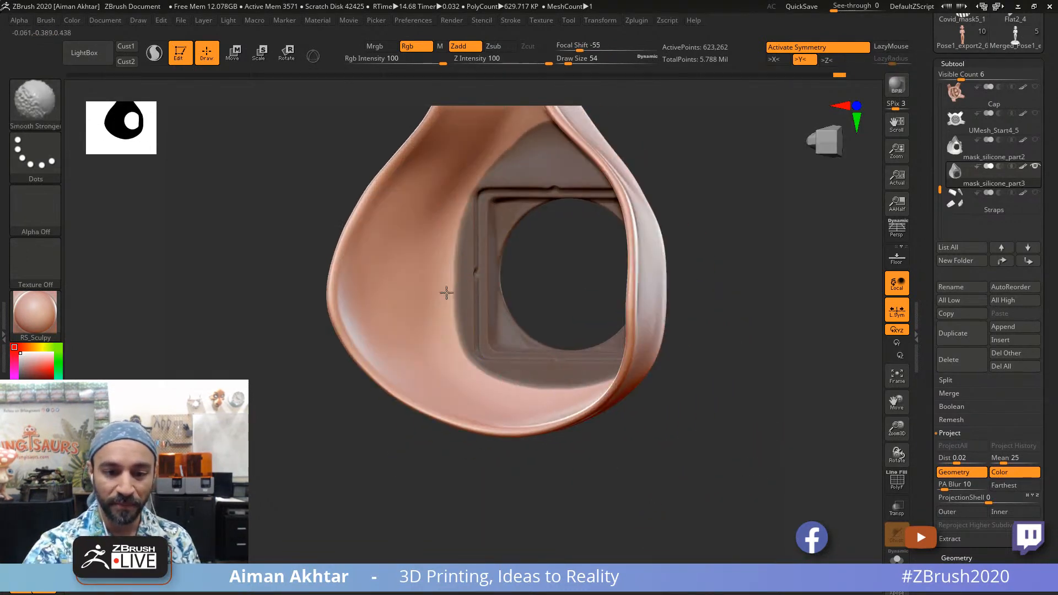
pyautogui.moveTo(682, 201); pyautogui.dragTo(476, 266)
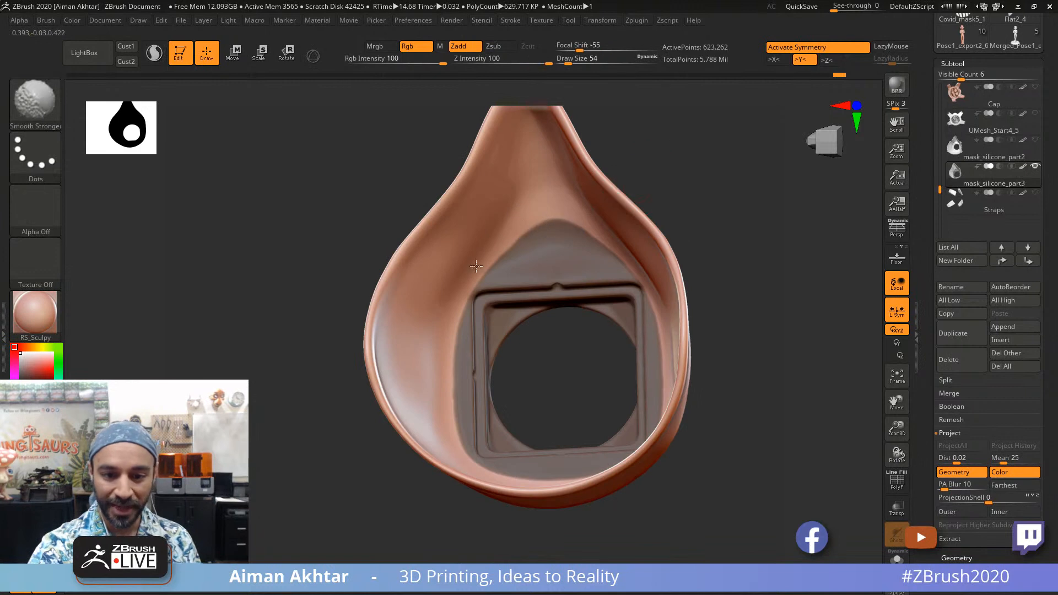
pyautogui.moveTo(716, 272)
pyautogui.mouseDown()
pyautogui.moveTo(732, 276)
pyautogui.moveTo(742, 245)
pyautogui.moveTo(642, 307)
pyautogui.moveTo(479, 345)
pyautogui.mouseUp()
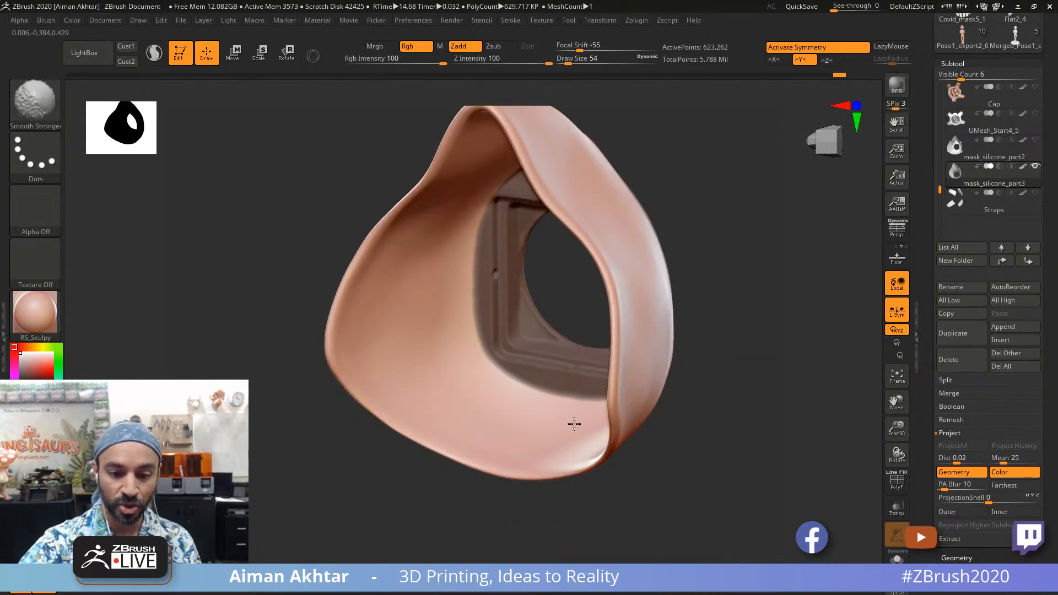
pyautogui.keyDown('shift'); pyautogui.moveTo(713, 314); pyautogui.dragTo(637, 406); pyautogui.keyUp('shift')
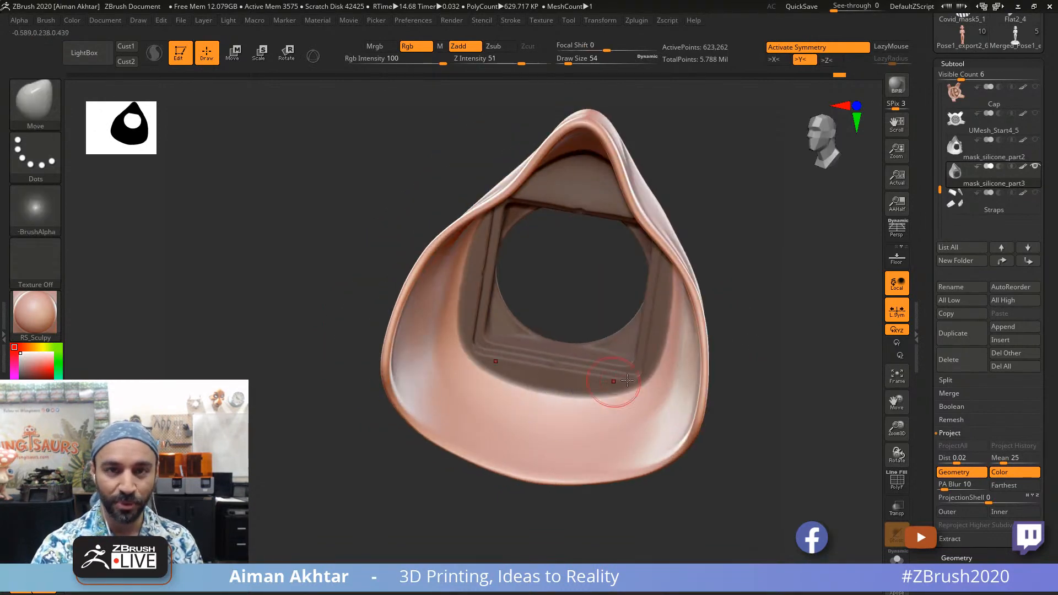
# Step: Set the draw size to 150 and smooth the broad inner walls and the narrow nose end of mask_silicone_part3
pyautogui.moveTo(709, 346); pyautogui.dragTo(757, 346)
pyautogui.press('s')
pyautogui.moveTo(655, 366); pyautogui.dragTo(664, 366)
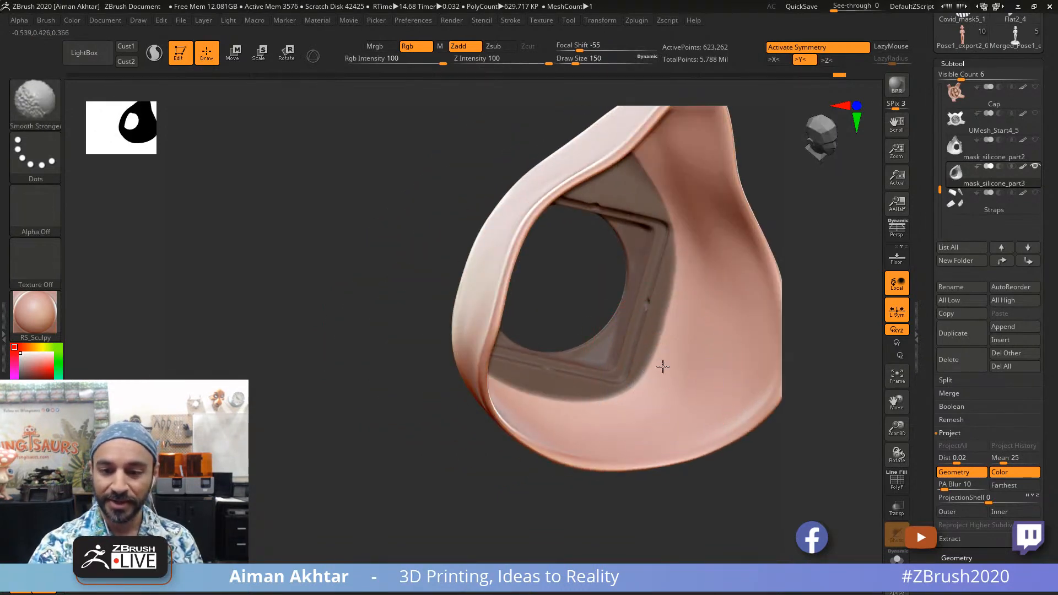
pyautogui.moveTo(732, 229); pyautogui.dragTo(545, 267)
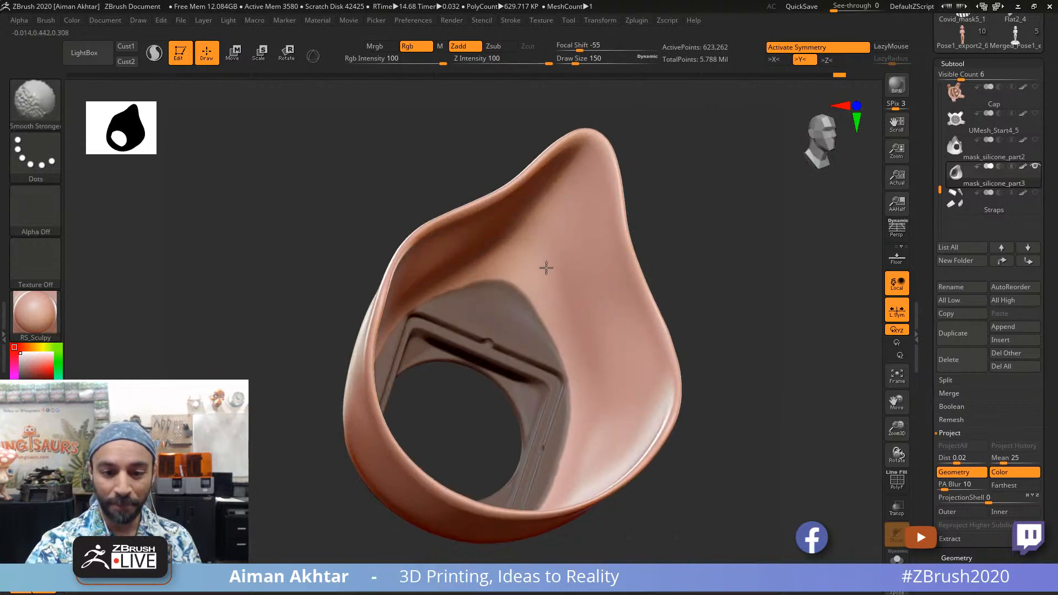
pyautogui.moveTo(694, 259)
pyautogui.mouseDown()
pyautogui.moveTo(746, 253)
pyautogui.moveTo(635, 255)
pyautogui.mouseUp()
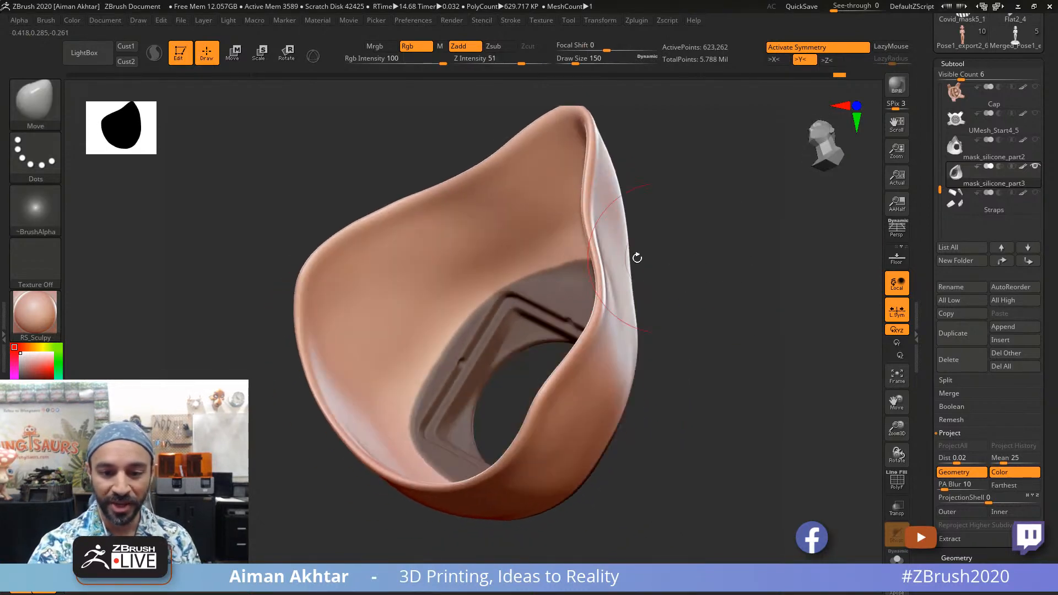
# Step: Set the draw size to 121 and smooth the inner wall below the masked frame of mask_silicone_part3
pyautogui.press('s')
pyautogui.moveTo(558, 255); pyautogui.dragTo(556, 255)
pyautogui.press('shift')
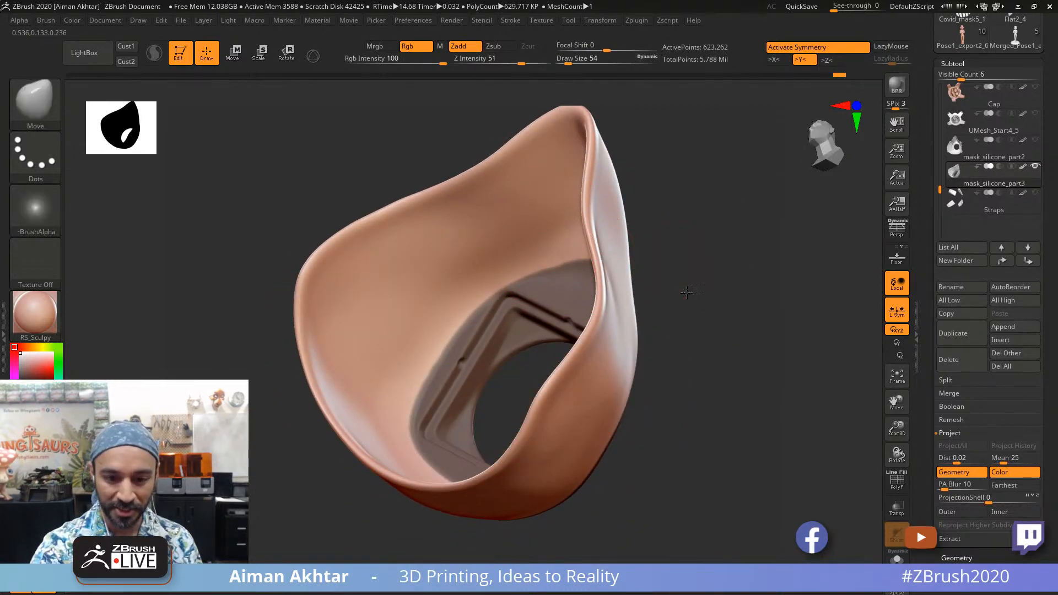
pyautogui.moveTo(685, 293); pyautogui.dragTo(681, 330)
pyautogui.press('s')
pyautogui.moveTo(481, 282); pyautogui.dragTo(485, 284)
pyautogui.press('shift')
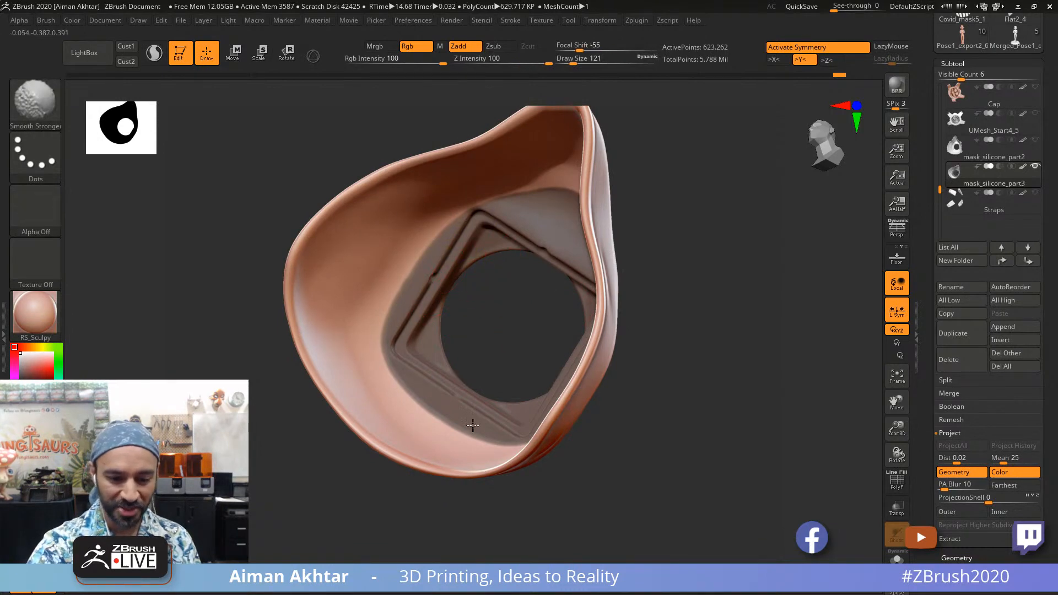
pyautogui.keyDown('shift'); pyautogui.moveTo(472, 425); pyautogui.dragTo(485, 430); pyautogui.keyUp('shift')
pyautogui.moveTo(585, 441); pyautogui.dragTo(628, 441)
pyautogui.moveTo(503, 439)
pyautogui.keyDown('shift'); pyautogui.mouseDown()
pyautogui.moveTo(392, 402)
pyautogui.moveTo(552, 428)
pyautogui.mouseUp(); pyautogui.keyUp('shift')
pyautogui.moveTo(673, 298); pyautogui.dragTo(727, 300)
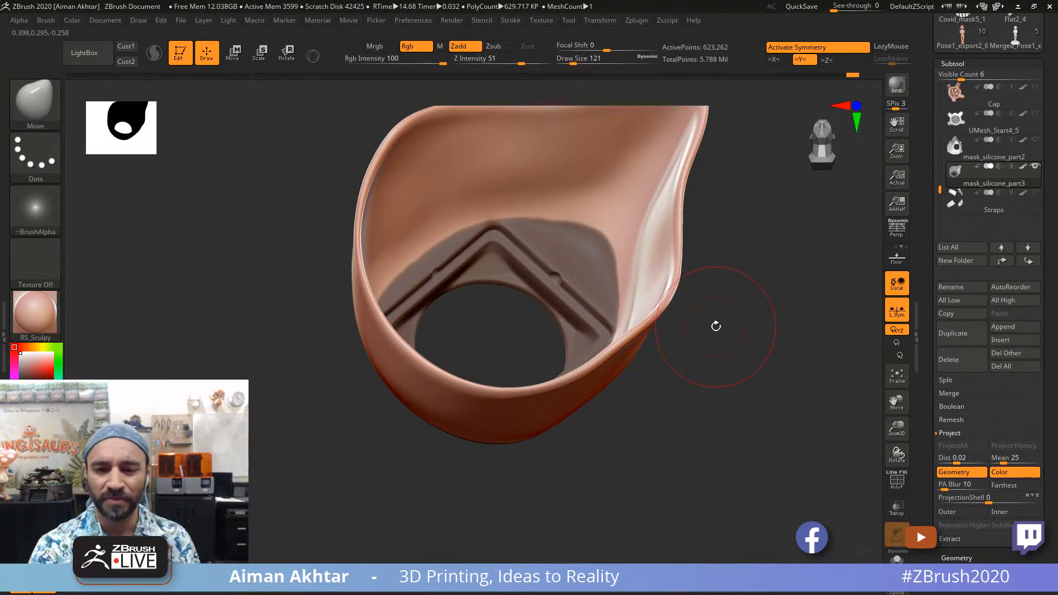
# Step: Smooth the inside wall along the edge of the masked area towards the chin and nose ends
pyautogui.moveTo(716, 326); pyautogui.dragTo(692, 390)
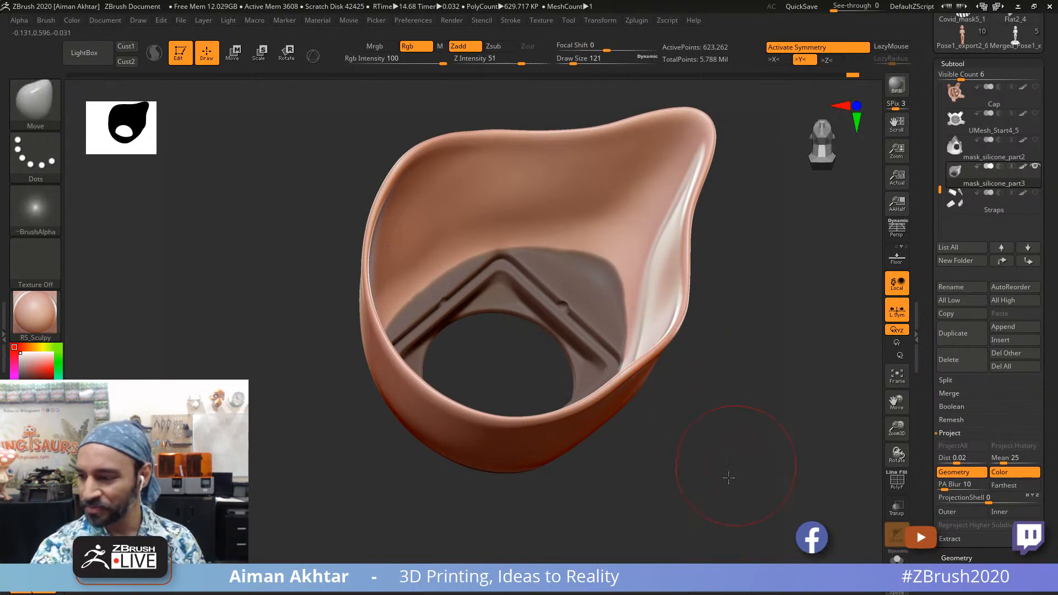
pyautogui.moveTo(727, 472); pyautogui.dragTo(683, 480)
pyautogui.moveTo(646, 439); pyautogui.dragTo(481, 430)
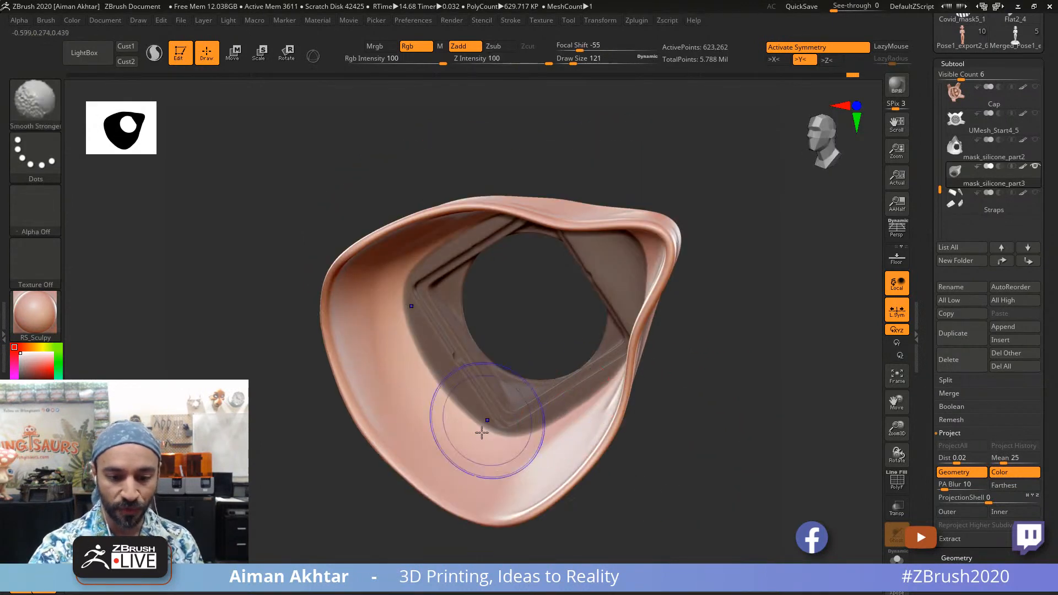
pyautogui.moveTo(409, 432)
pyautogui.mouseDown()
pyautogui.moveTo(578, 440)
pyautogui.moveTo(625, 419)
pyautogui.mouseUp()
pyautogui.keyDown('alt'); pyautogui.moveTo(800, 372); pyautogui.dragTo(610, 361); pyautogui.keyUp('alt')
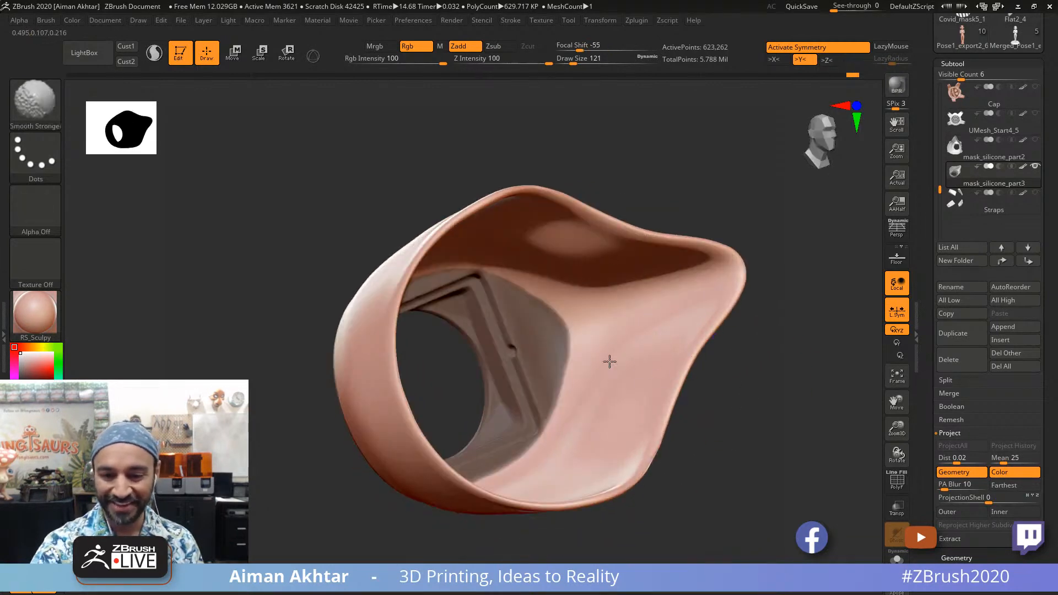
pyautogui.moveTo(746, 461)
pyautogui.keyDown('shift'); pyautogui.mouseDown()
pyautogui.moveTo(732, 500)
pyautogui.moveTo(724, 484)
pyautogui.moveTo(741, 423)
pyautogui.moveTo(708, 358)
pyautogui.moveTo(709, 413)
pyautogui.moveTo(679, 462)
pyautogui.moveTo(689, 464)
pyautogui.mouseUp(); pyautogui.keyUp('shift')
# Step: Smooth the outer side wall of mask_silicone_part3 behind the masked front face with the Smooth Stronger brush
pyautogui.moveTo(716, 530)
pyautogui.keyDown('alt'); pyautogui.mouseDown()
pyautogui.moveTo(621, 497)
pyautogui.moveTo(666, 438)
pyautogui.mouseUp(); pyautogui.keyUp('alt')
pyautogui.press('shift')
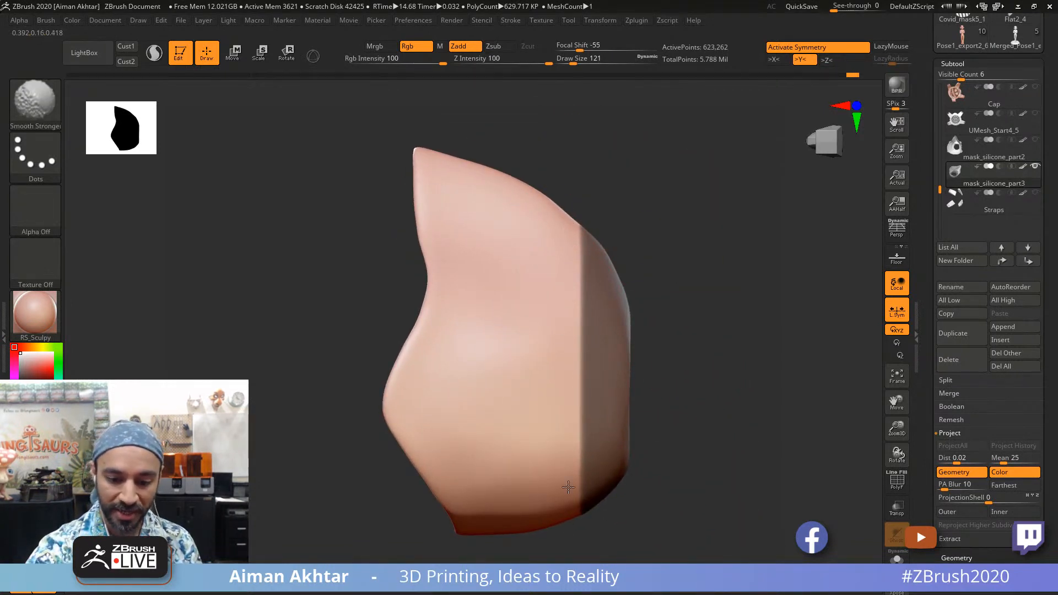
pyautogui.moveTo(672, 490)
pyautogui.mouseDown()
pyautogui.moveTo(682, 394)
pyautogui.moveTo(673, 363)
pyautogui.mouseUp()
pyautogui.keyDown('shift'); pyautogui.moveTo(593, 382); pyautogui.dragTo(559, 407); pyautogui.keyUp('shift')
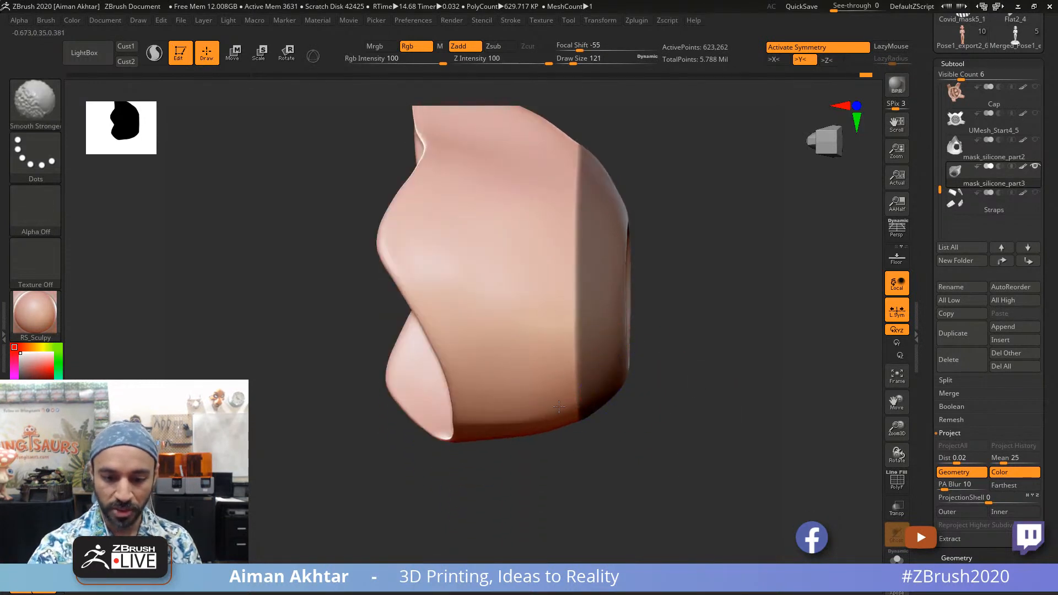
pyautogui.moveTo(647, 472); pyautogui.dragTo(470, 332)
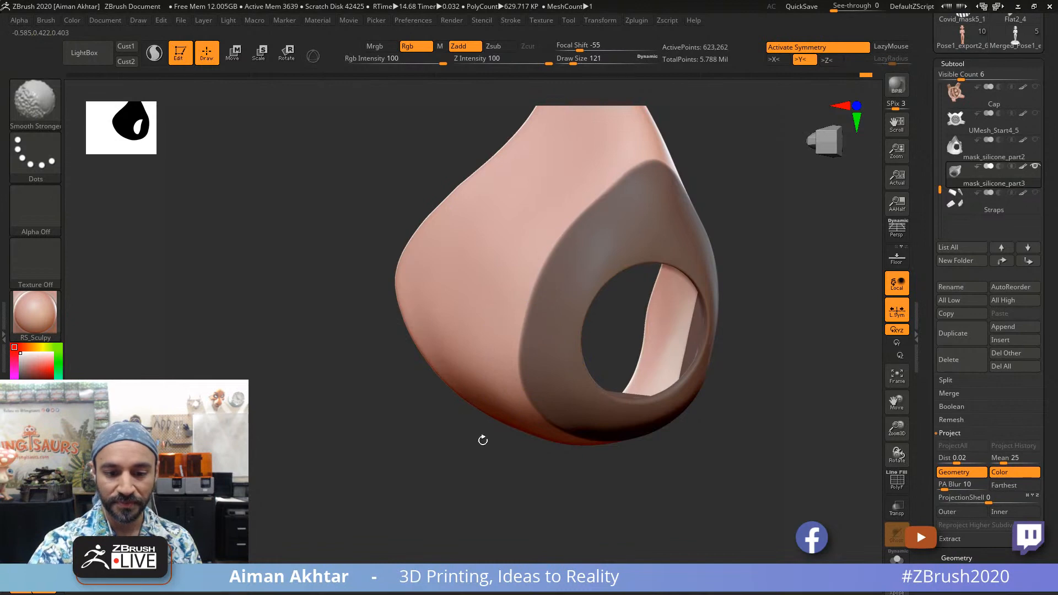
pyautogui.moveTo(483, 440); pyautogui.dragTo(557, 361)
# Step: Clear the mask from mask_silicone_part3, frame the part in view and set the draw size to 38
pyautogui.moveTo(625, 333)
pyautogui.keyDown('ctrl'); pyautogui.mouseDown()
pyautogui.moveTo(694, 424)
pyautogui.moveTo(647, 352)
pyautogui.mouseUp(); pyautogui.keyUp('ctrl')
pyautogui.press('f')
pyautogui.press('s')
pyautogui.moveTo(441, 150); pyautogui.dragTo(424, 141)
pyautogui.press('shift')
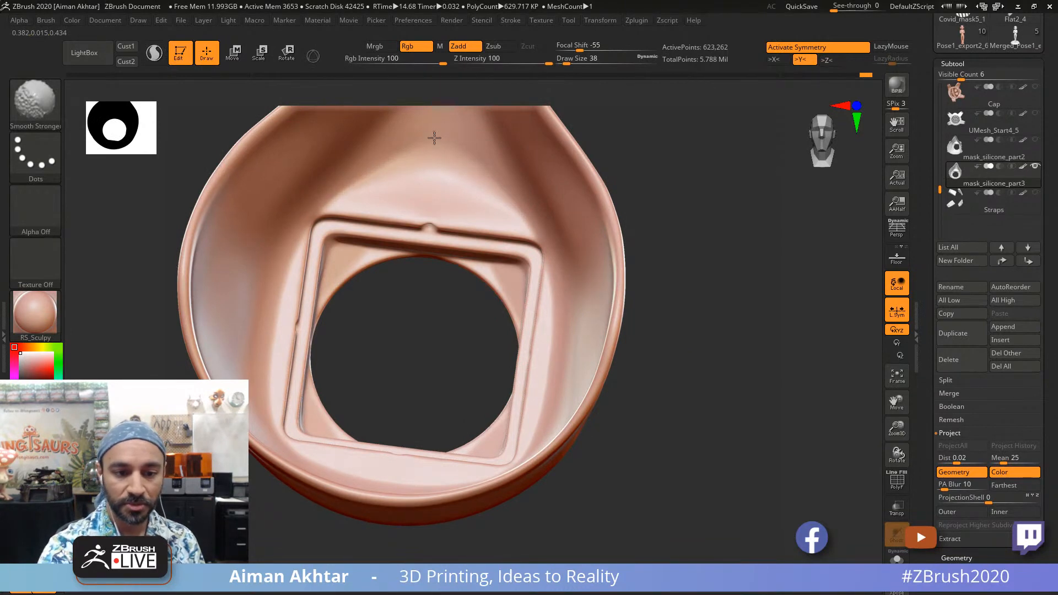
# Step: Smooth the transition between the front face and the walls along the former mask border, inside and outside
pyautogui.moveTo(727, 213); pyautogui.dragTo(307, 238)
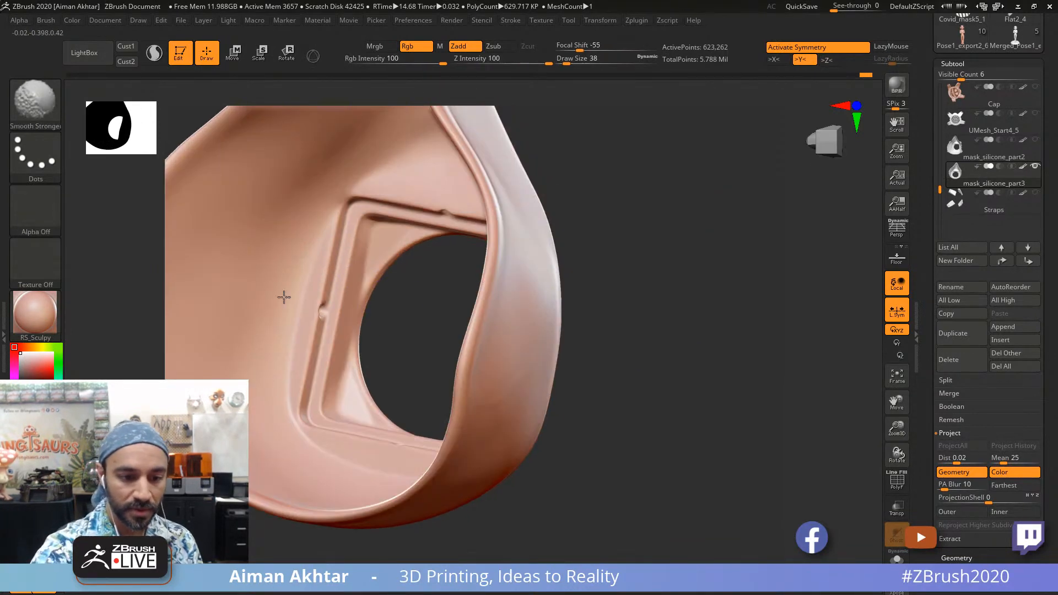
pyautogui.moveTo(595, 308); pyautogui.dragTo(421, 408)
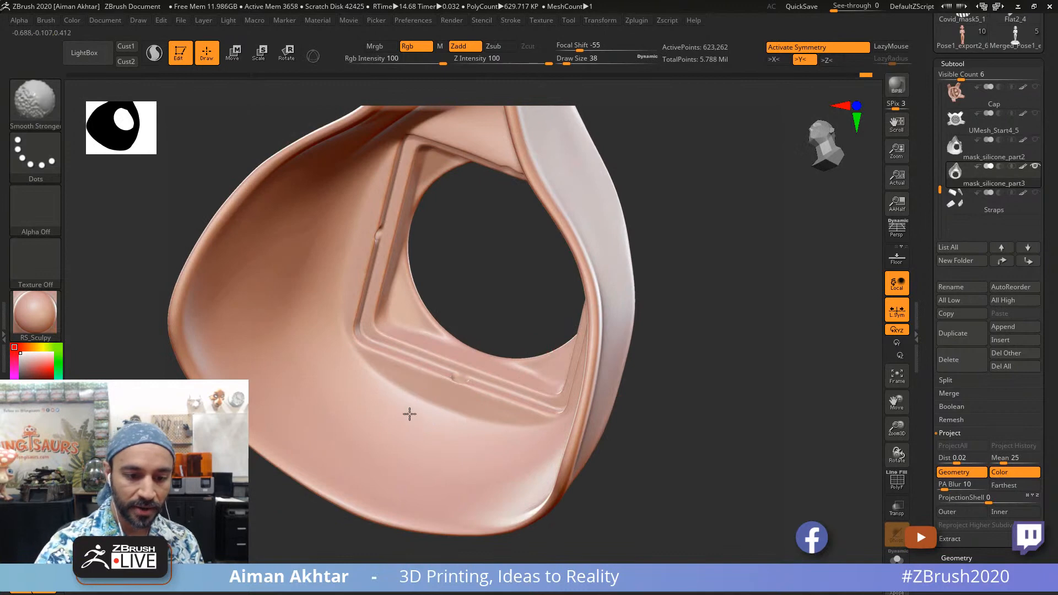
pyautogui.moveTo(704, 428); pyautogui.dragTo(557, 448)
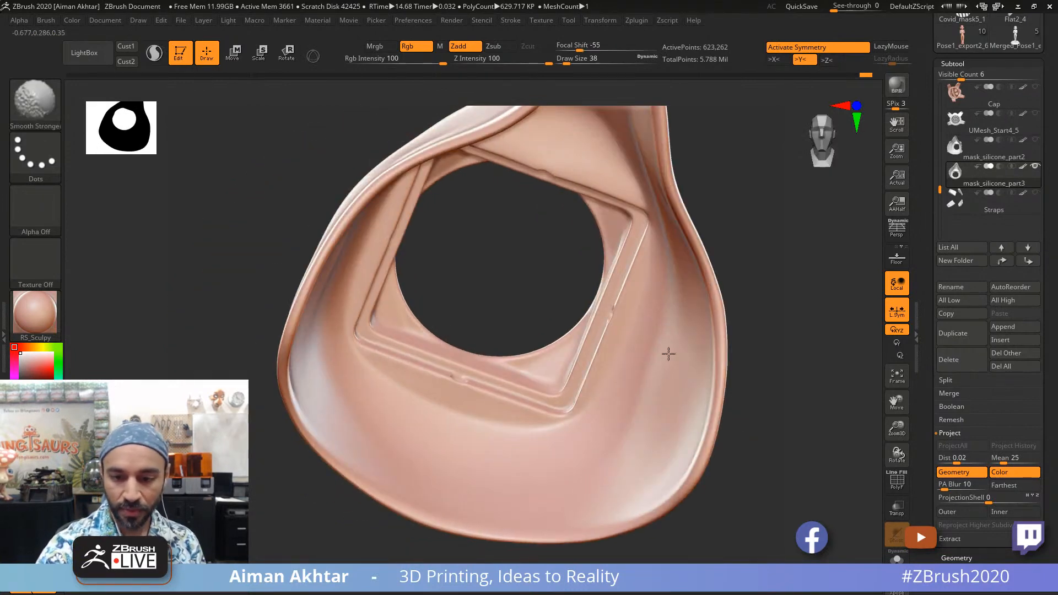
pyautogui.moveTo(786, 428)
pyautogui.keyDown('alt'); pyautogui.mouseDown()
pyautogui.moveTo(682, 428)
pyautogui.moveTo(692, 418)
pyautogui.moveTo(732, 448)
pyautogui.moveTo(746, 451)
pyautogui.moveTo(547, 378)
pyautogui.mouseUp(); pyautogui.keyUp('alt')
pyautogui.press('shift')
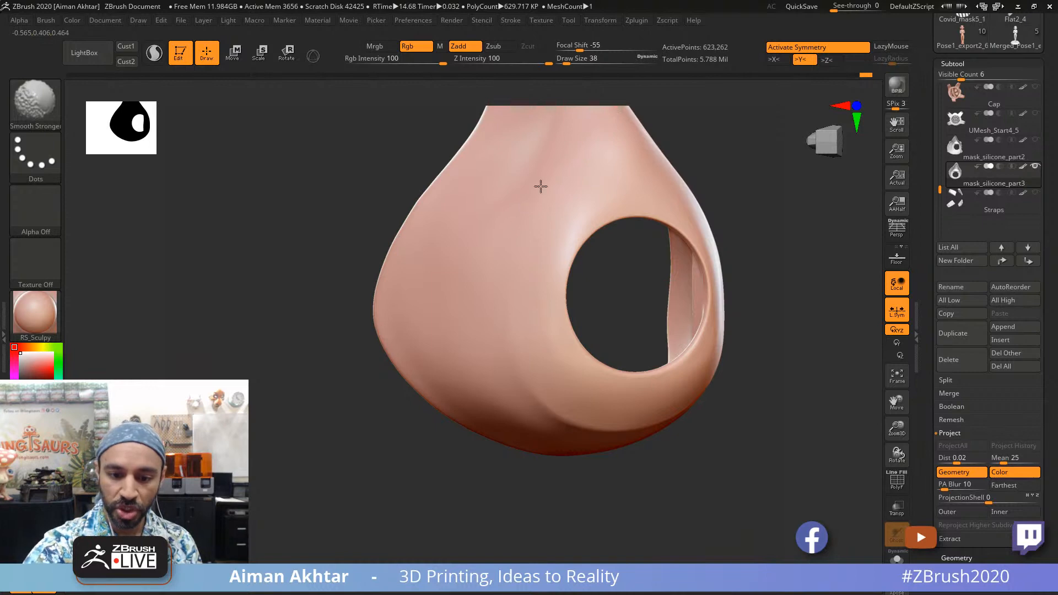
pyautogui.moveTo(754, 496); pyautogui.dragTo(811, 498)
pyautogui.moveTo(637, 232); pyautogui.dragTo(668, 220)
pyautogui.press('ctrl')
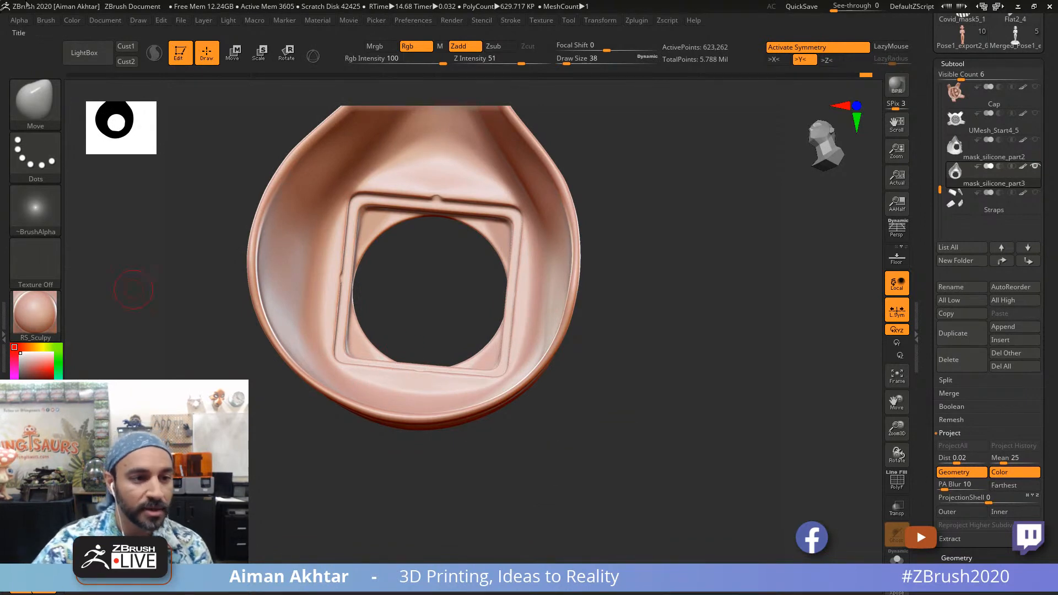
# Step: Enable BackfaceMask in the Move brush's auto masking settings
pyautogui.click(39, 19)
pyautogui.scroll(-5, 107, 203)
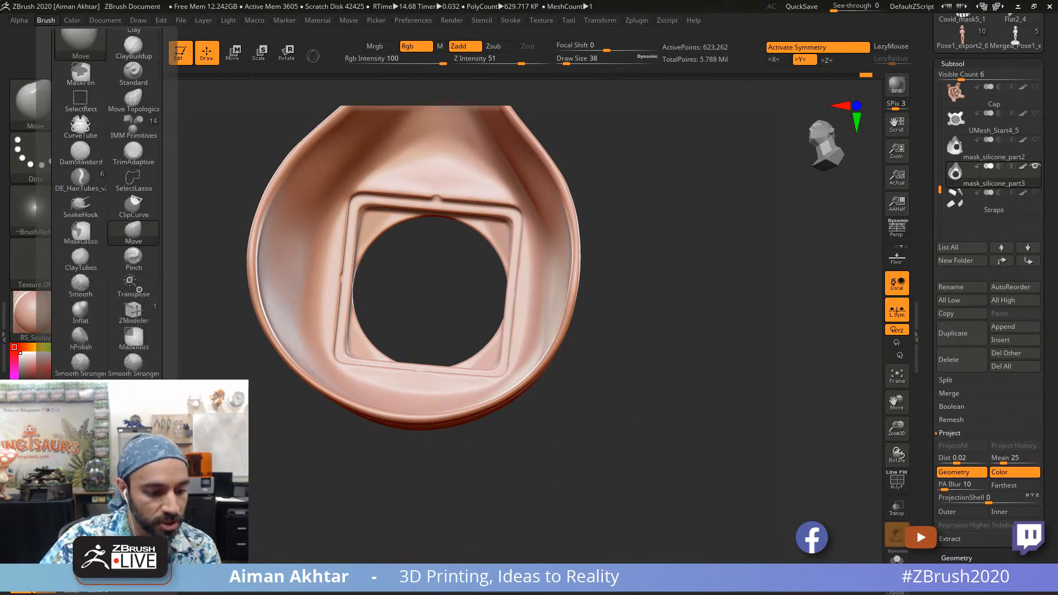
pyautogui.click(46, 21)
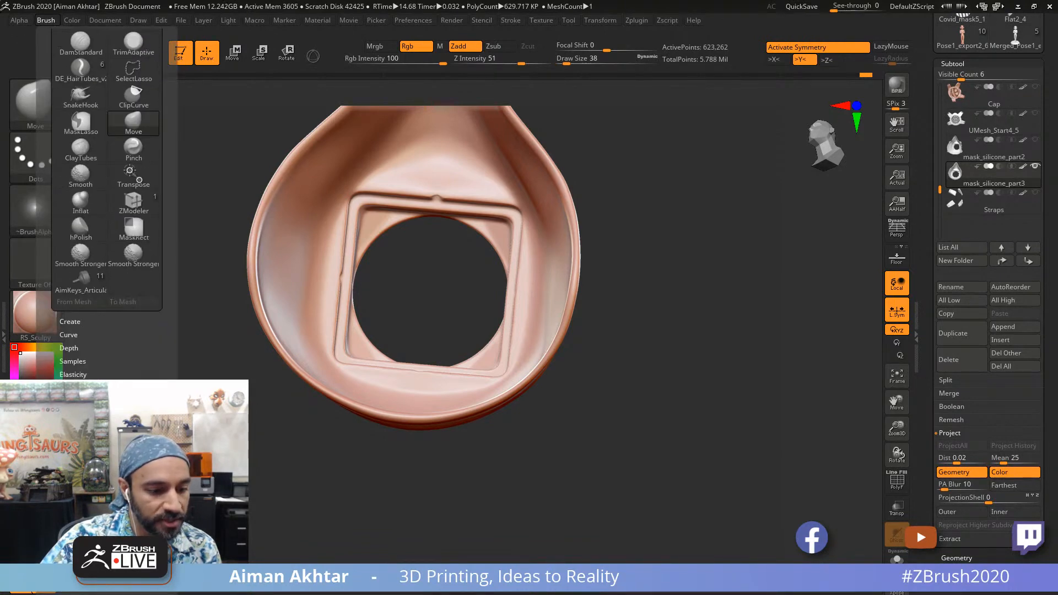
pyautogui.scroll(-4, 127, 328)
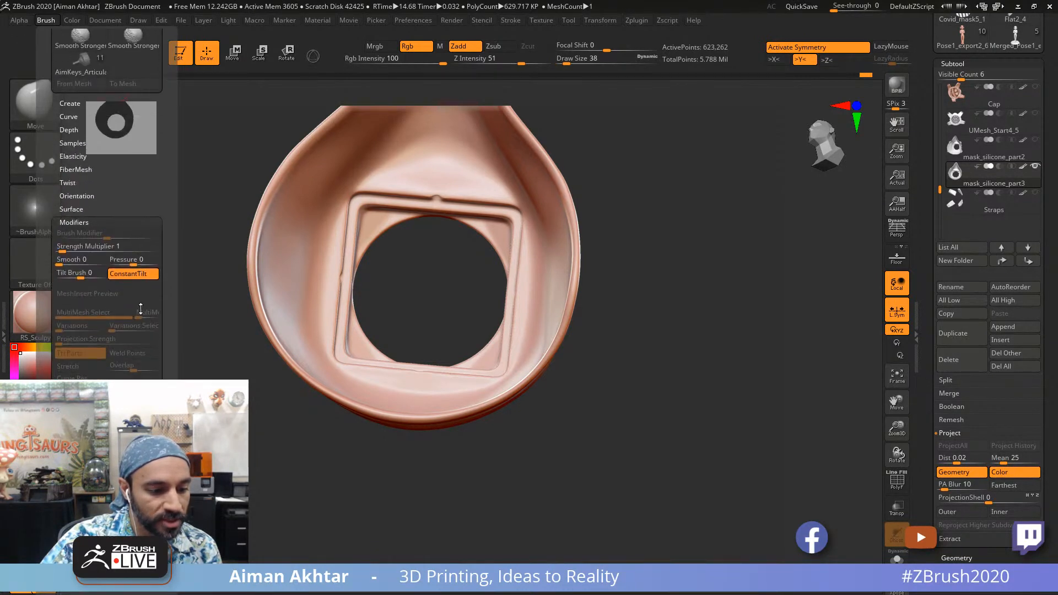
pyautogui.click(88, 222)
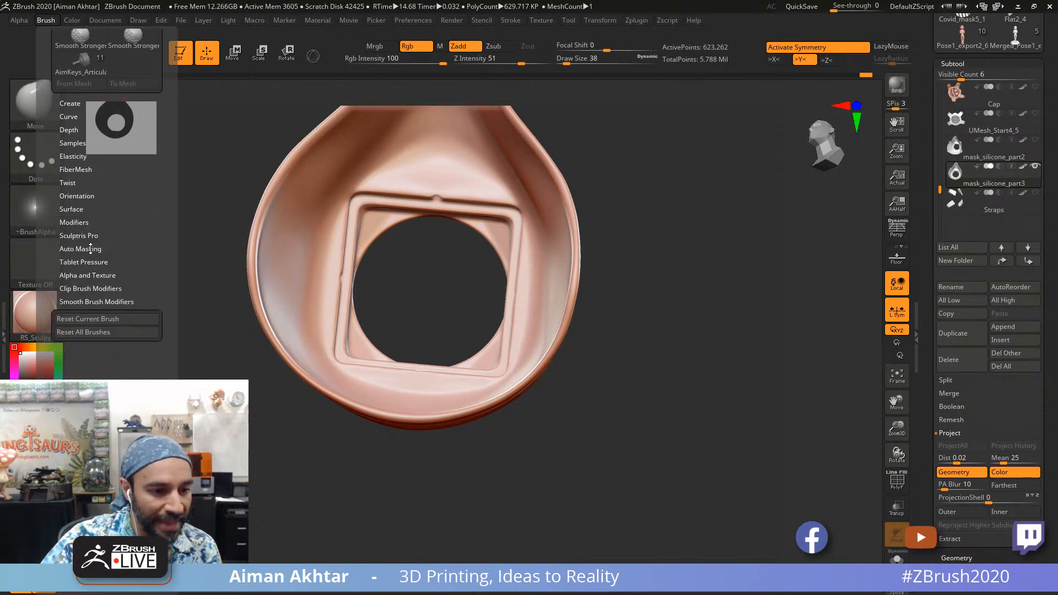
pyautogui.click(91, 248)
pyautogui.press('shift')
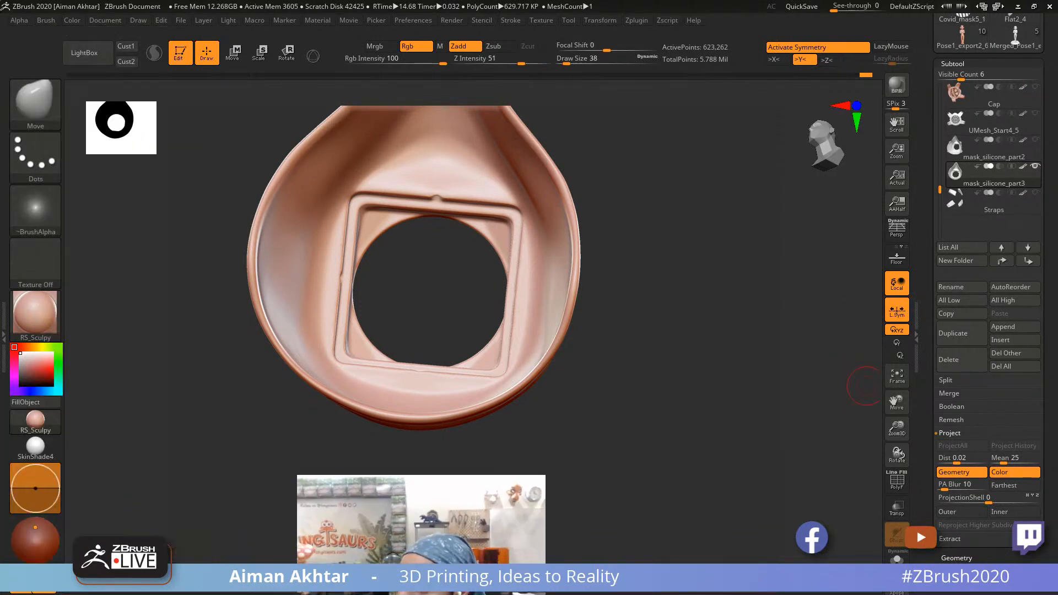
pyautogui.click(45, 20)
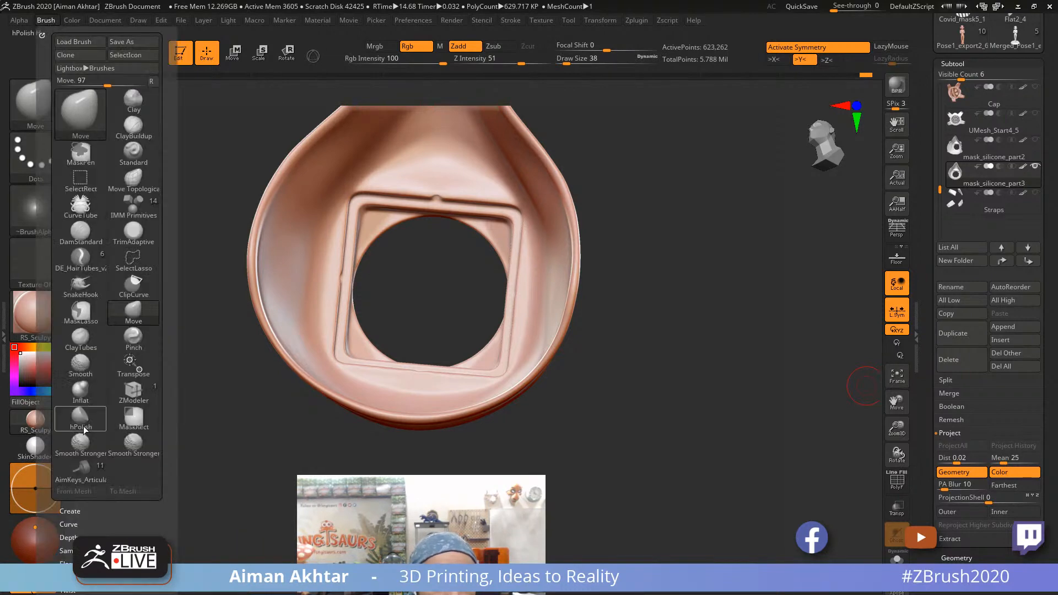
pyautogui.moveTo(143, 527); pyautogui.dragTo(132, 399)
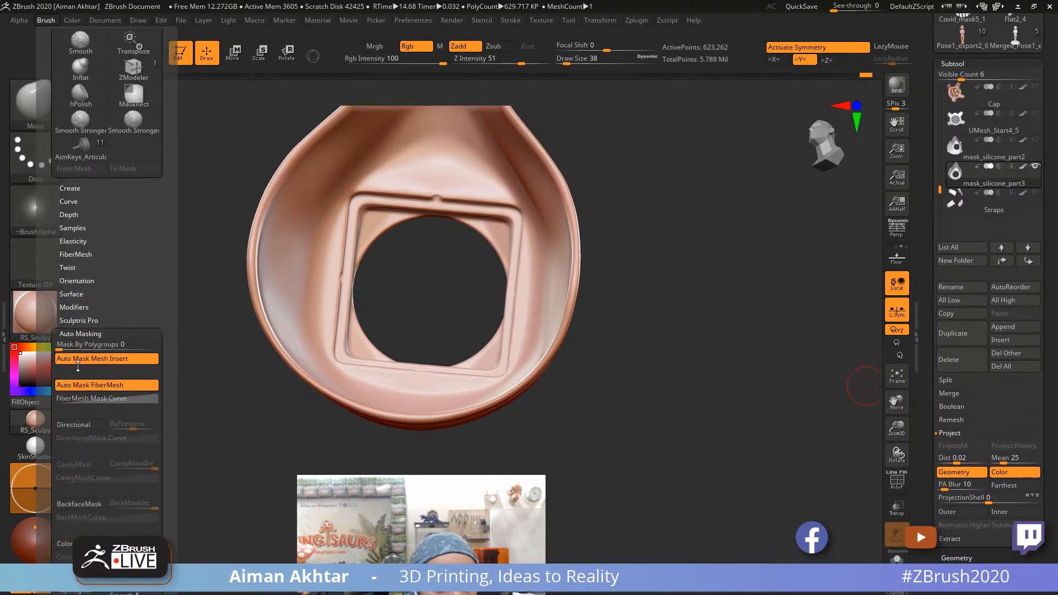
pyautogui.click(83, 505)
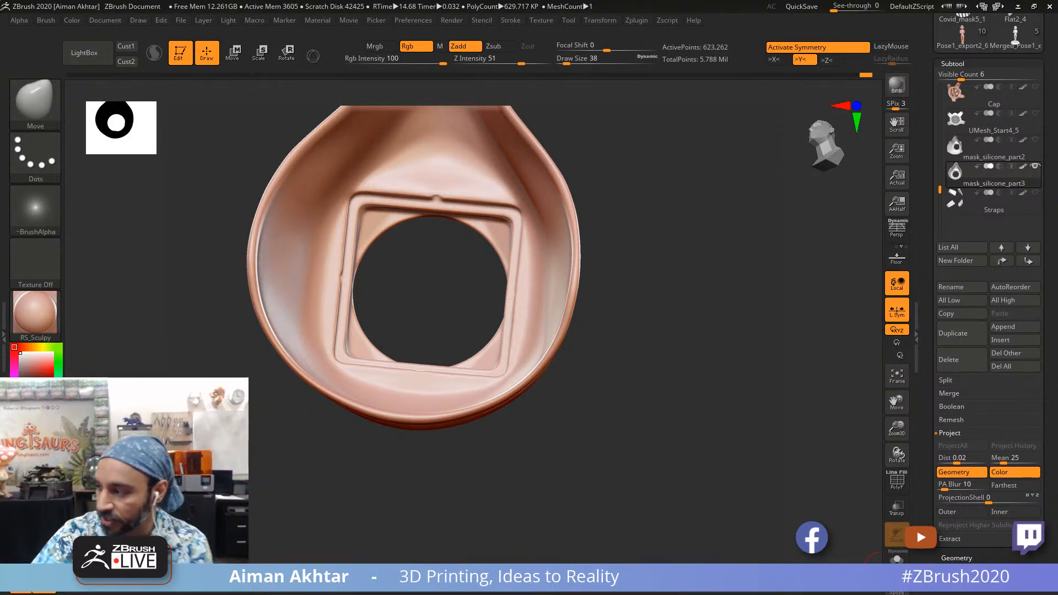
pyautogui.moveTo(531, 483); pyautogui.dragTo(609, 543)
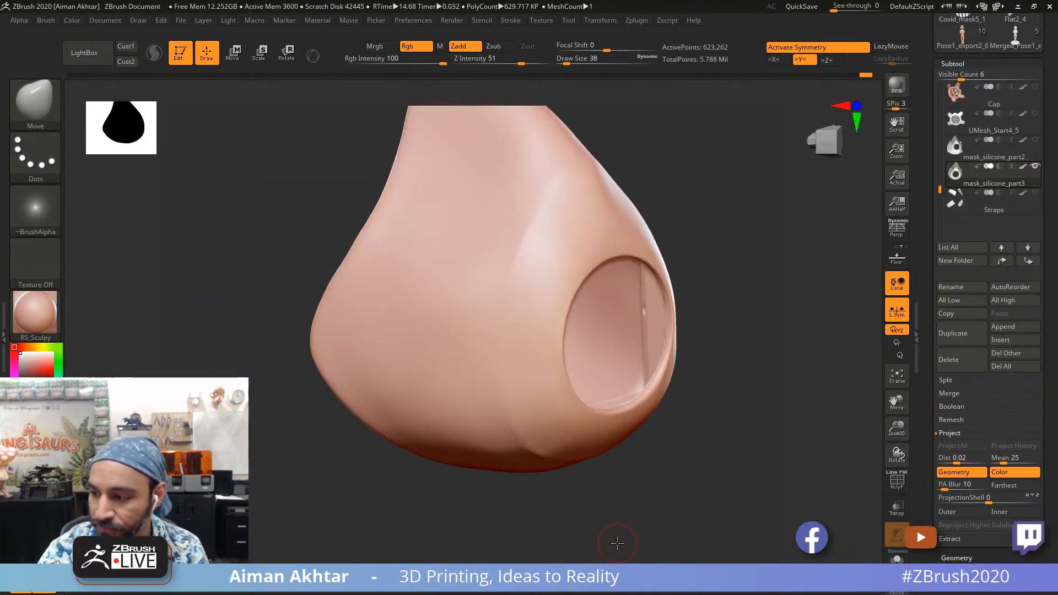
pyautogui.moveTo(666, 467)
pyautogui.mouseDown()
pyautogui.moveTo(634, 503)
pyautogui.moveTo(630, 468)
pyautogui.mouseUp()
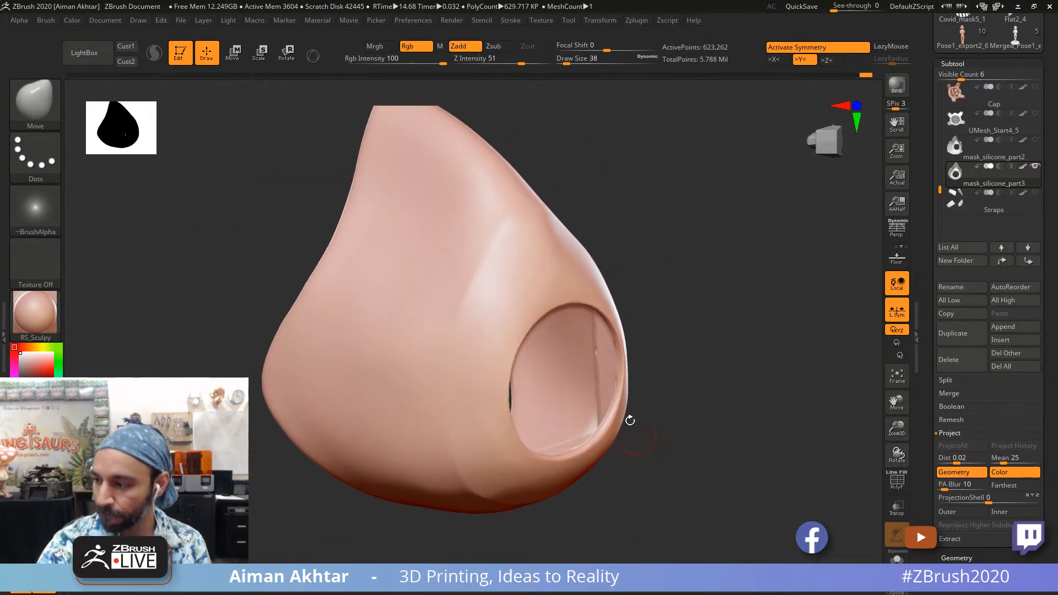
# Step: Smooth the outer side wall of mask_silicone_part3 beside and above the round opening with Smooth Stronger at draw size 38
pyautogui.press('shift')
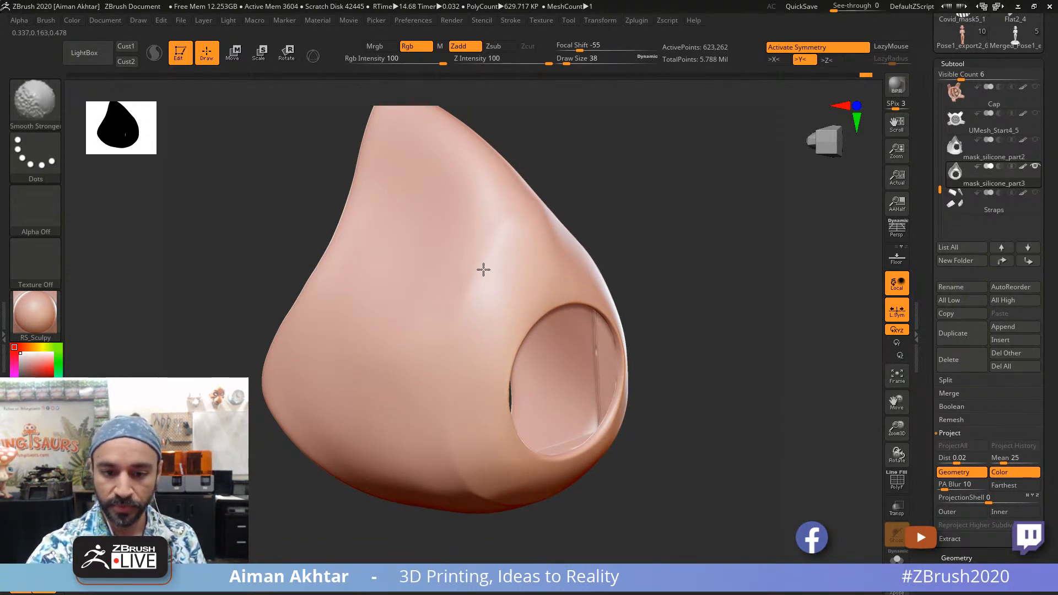
pyautogui.keyDown('shift'); pyautogui.moveTo(466, 290); pyautogui.dragTo(453, 338); pyautogui.keyUp('shift')
pyautogui.press('s')
pyautogui.moveTo(493, 254)
pyautogui.keyDown('shift'); pyautogui.mouseDown()
pyautogui.moveTo(467, 299)
pyautogui.moveTo(441, 455)
pyautogui.mouseUp(); pyautogui.keyUp('shift')
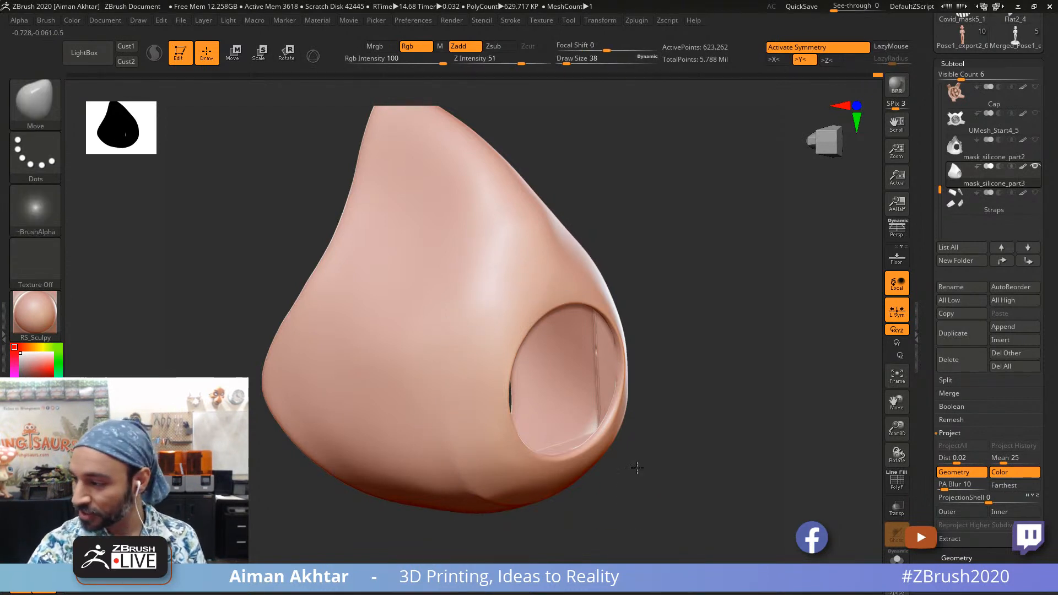
pyautogui.moveTo(633, 464); pyautogui.dragTo(532, 419)
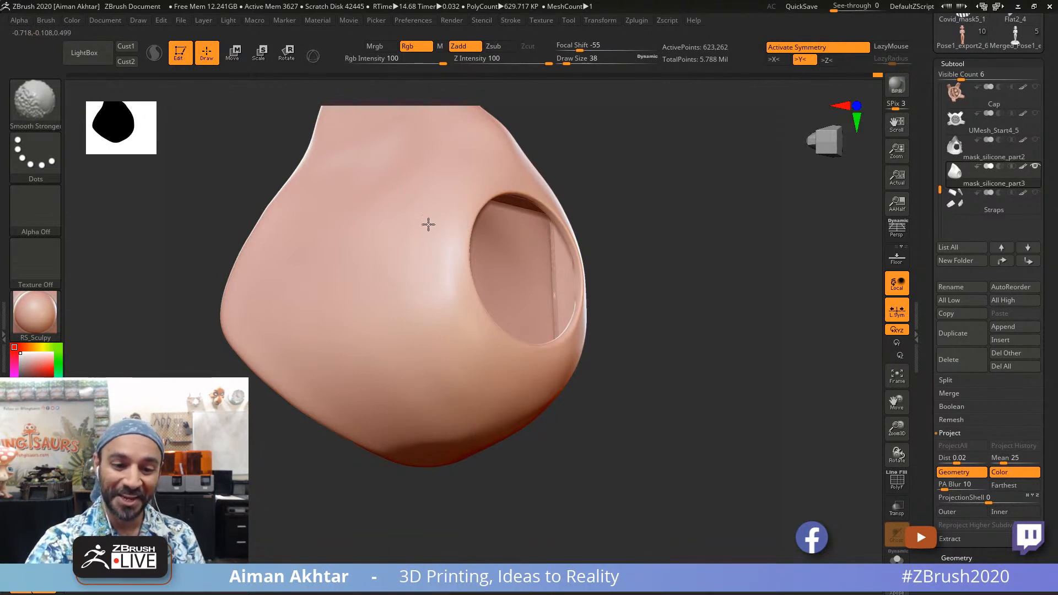
pyautogui.moveTo(506, 138)
pyautogui.mouseDown()
pyautogui.moveTo(626, 245)
pyautogui.moveTo(439, 300)
pyautogui.mouseUp()
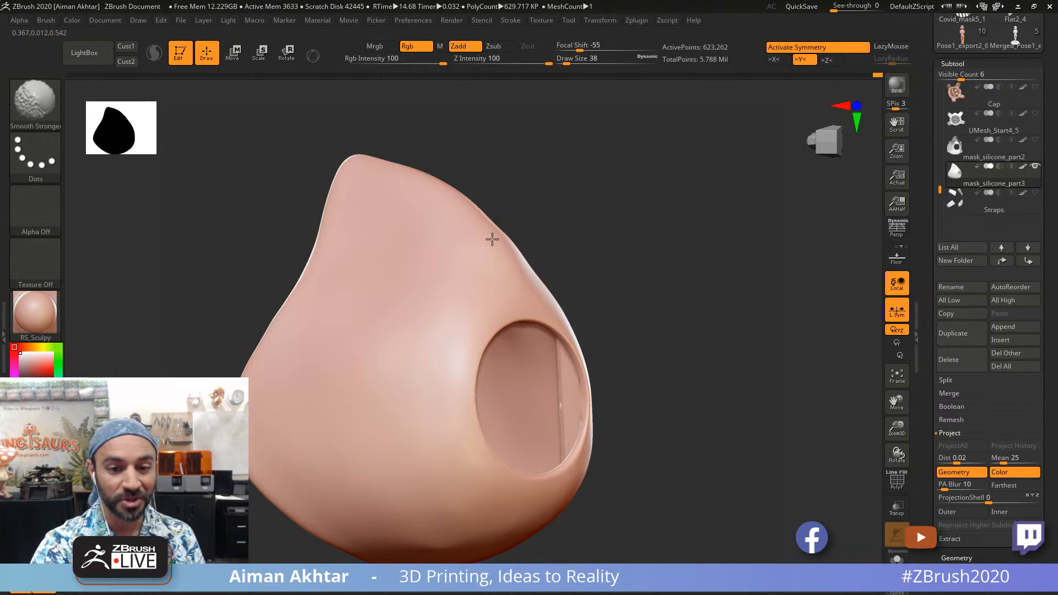
pyautogui.keyDown('shift'); pyautogui.moveTo(511, 254); pyautogui.dragTo(492, 273); pyautogui.keyUp('shift')
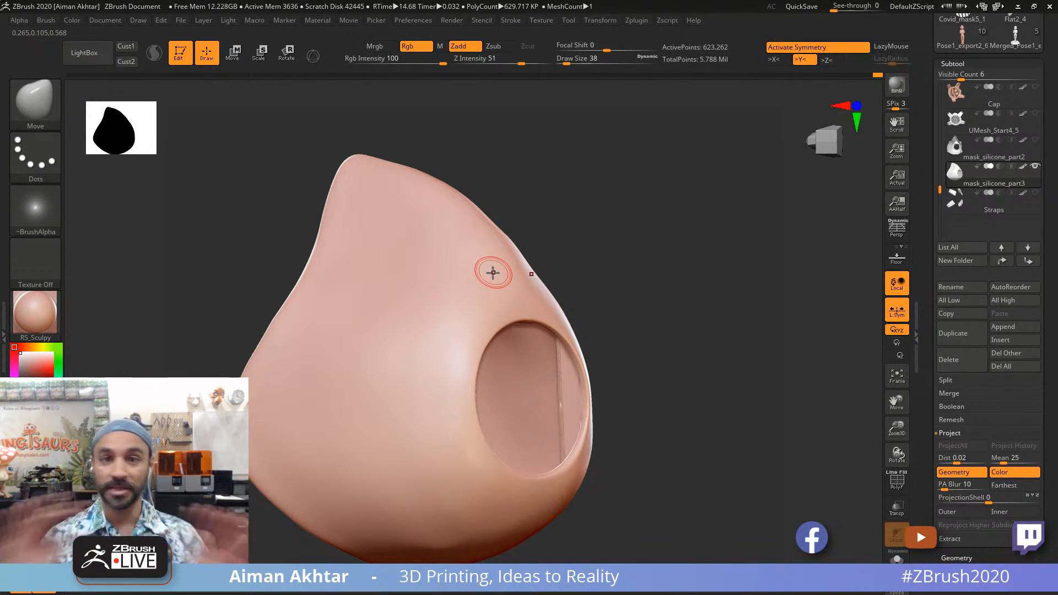
pyautogui.moveTo(492, 274)
pyautogui.keyDown('shift'); pyautogui.mouseDown()
pyautogui.moveTo(509, 252)
pyautogui.moveTo(506, 215)
pyautogui.mouseUp(); pyautogui.keyUp('shift')
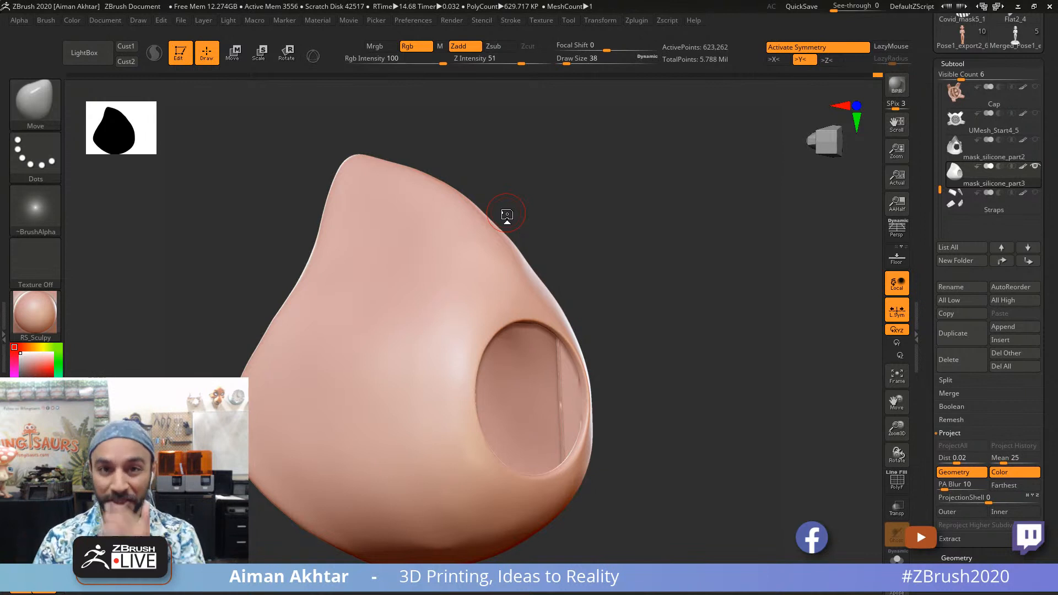
# Step: Smooth the outer wall below the round opening and across its side and upper slope with Smooth Stronger
pyautogui.moveTo(633, 347); pyautogui.dragTo(535, 389)
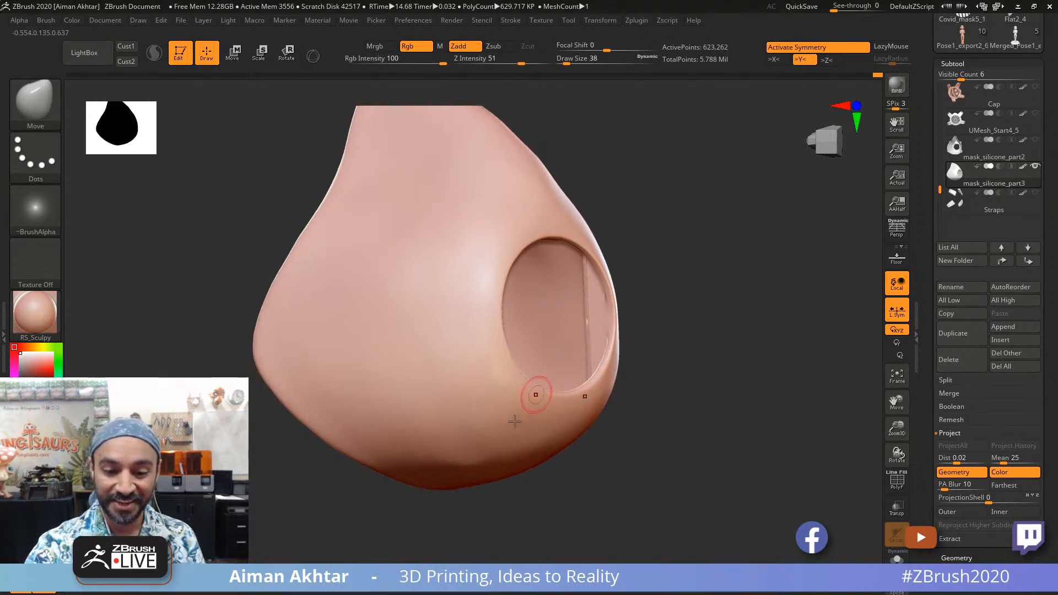
pyautogui.press('shift')
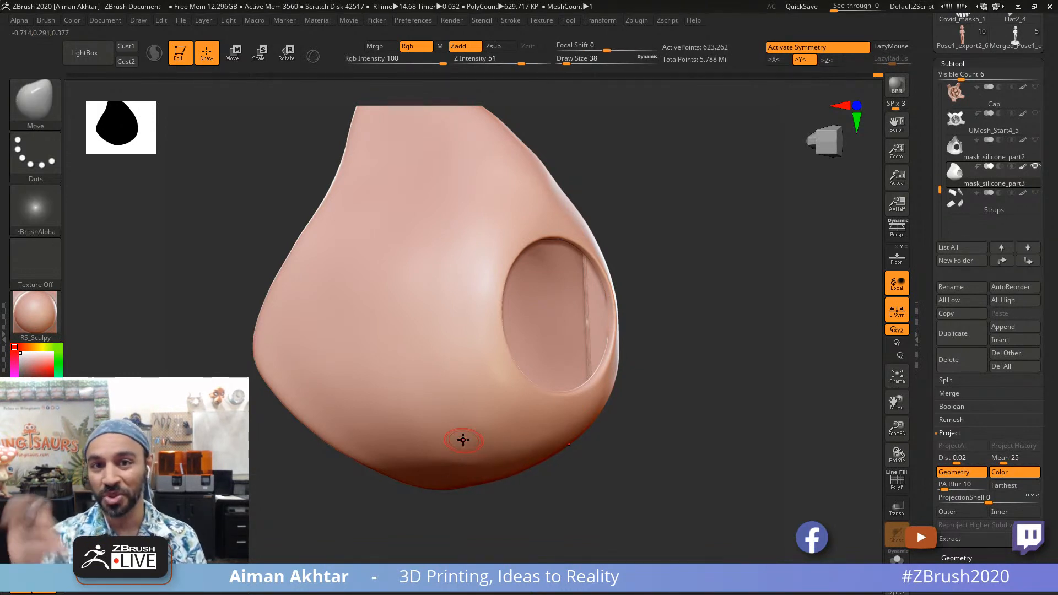
pyautogui.press('shift')
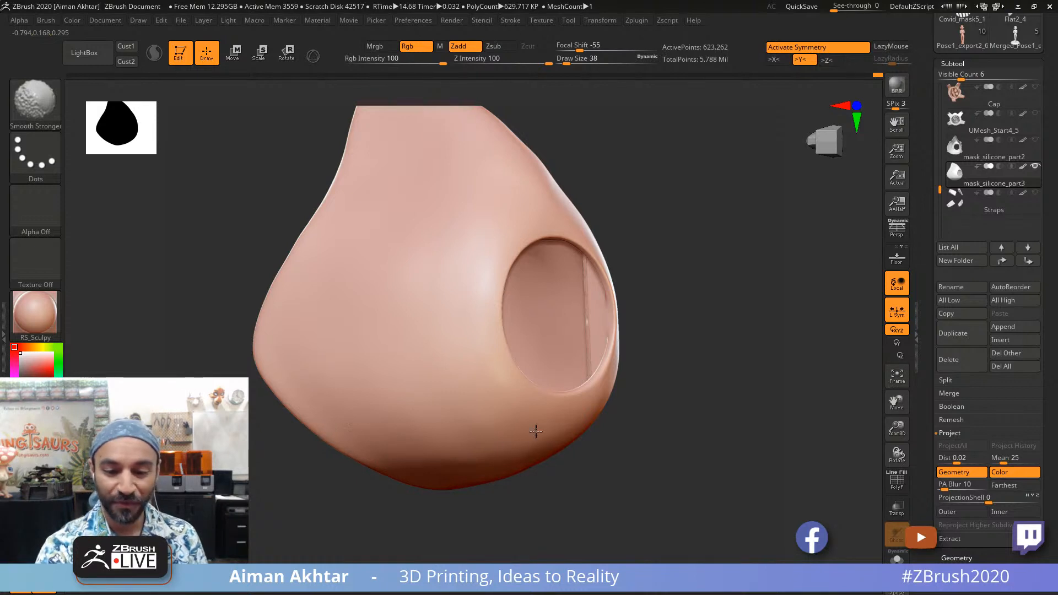
pyautogui.keyDown('shift'); pyautogui.moveTo(427, 295); pyautogui.dragTo(443, 264); pyautogui.keyUp('shift')
pyautogui.keyDown('alt'); pyautogui.moveTo(637, 273); pyautogui.dragTo(634, 330); pyautogui.keyUp('alt')
pyautogui.keyDown('shift'); pyautogui.moveTo(548, 259); pyautogui.dragTo(540, 246); pyautogui.keyUp('shift')
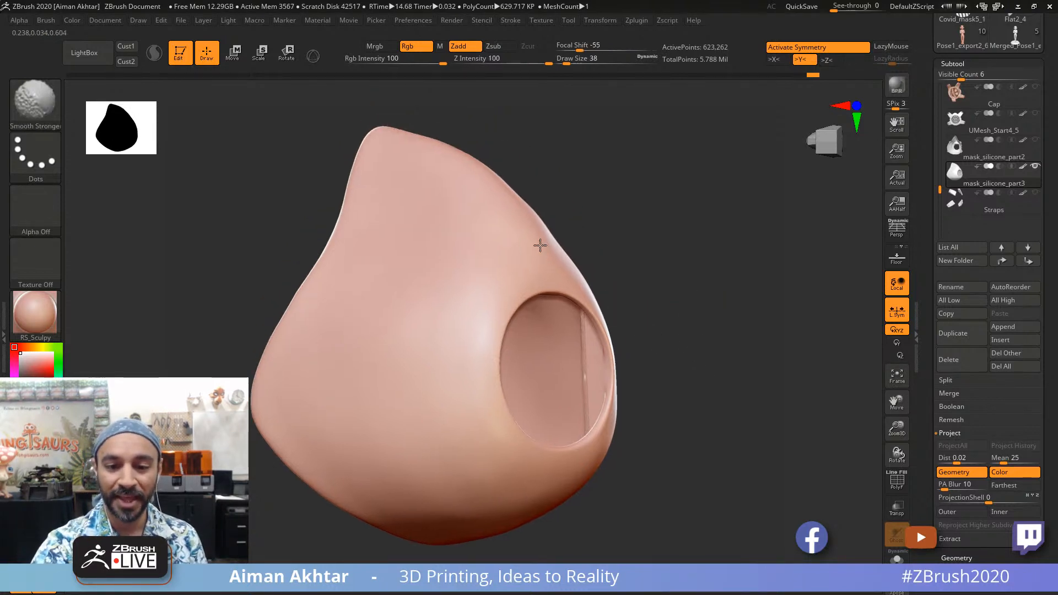
# Step: Set the Smooth Stronger draw size to 88 and smooth broad areas of the outer side wall down toward the underside
pyautogui.press('s')
pyautogui.click(540, 232)
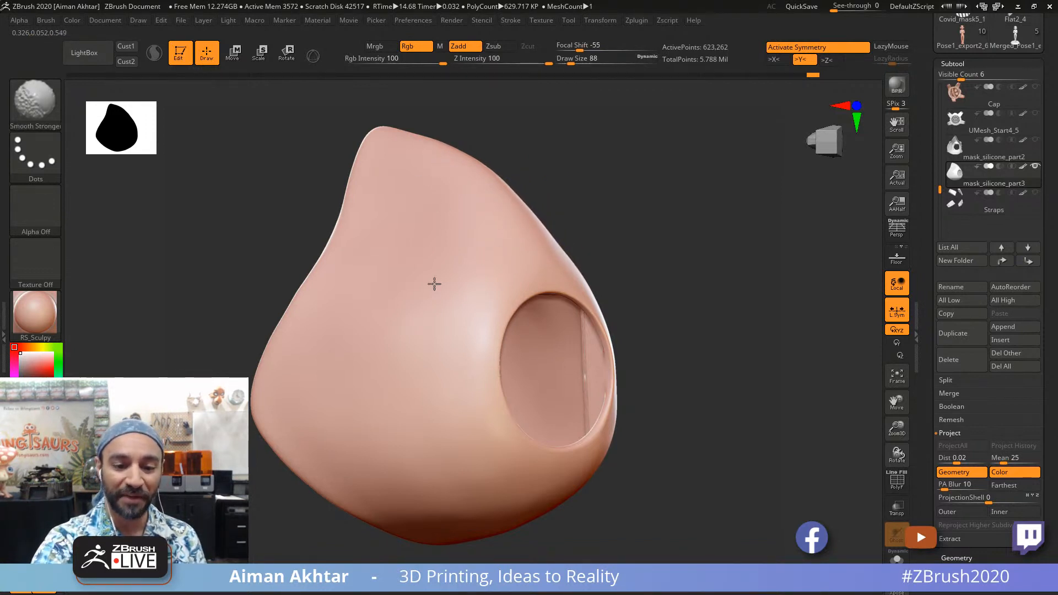
pyautogui.keyDown('shift'); pyautogui.moveTo(434, 284); pyautogui.dragTo(452, 278); pyautogui.keyUp('shift')
pyautogui.moveTo(452, 278)
pyautogui.keyDown('shift'); pyautogui.mouseDown()
pyautogui.moveTo(459, 335)
pyautogui.moveTo(514, 480)
pyautogui.mouseUp(); pyautogui.keyUp('shift')
pyautogui.moveTo(815, 485)
pyautogui.mouseDown()
pyautogui.moveTo(687, 526)
pyautogui.moveTo(559, 465)
pyautogui.mouseUp()
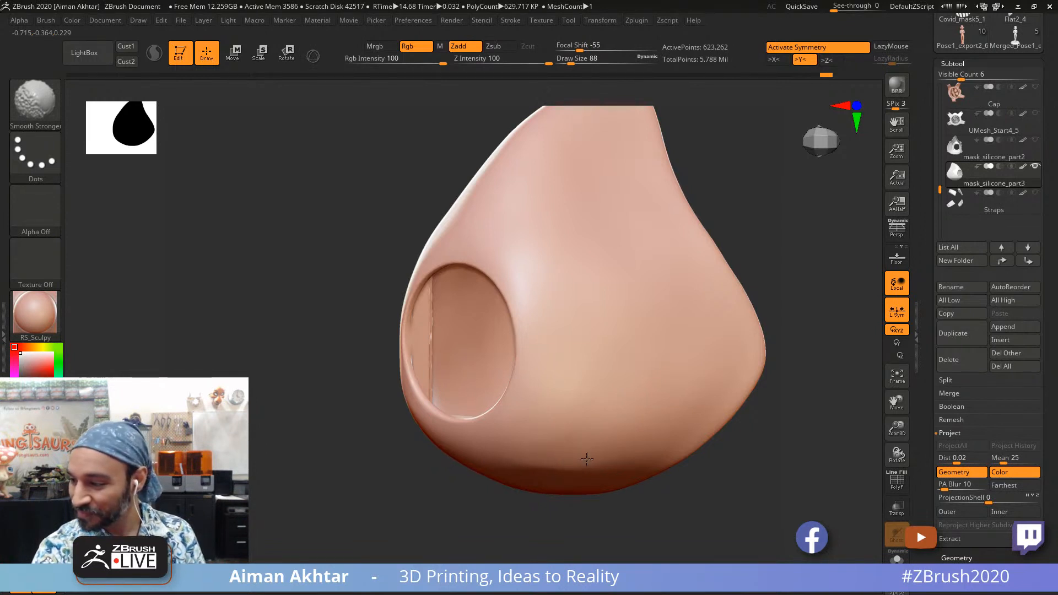
# Step: Smooth the lower outer wall beneath the round opening with broad Smooth Stronger strokes
pyautogui.moveTo(708, 514)
pyautogui.mouseDown()
pyautogui.moveTo(730, 443)
pyautogui.moveTo(590, 420)
pyautogui.mouseUp()
pyautogui.press('shift')
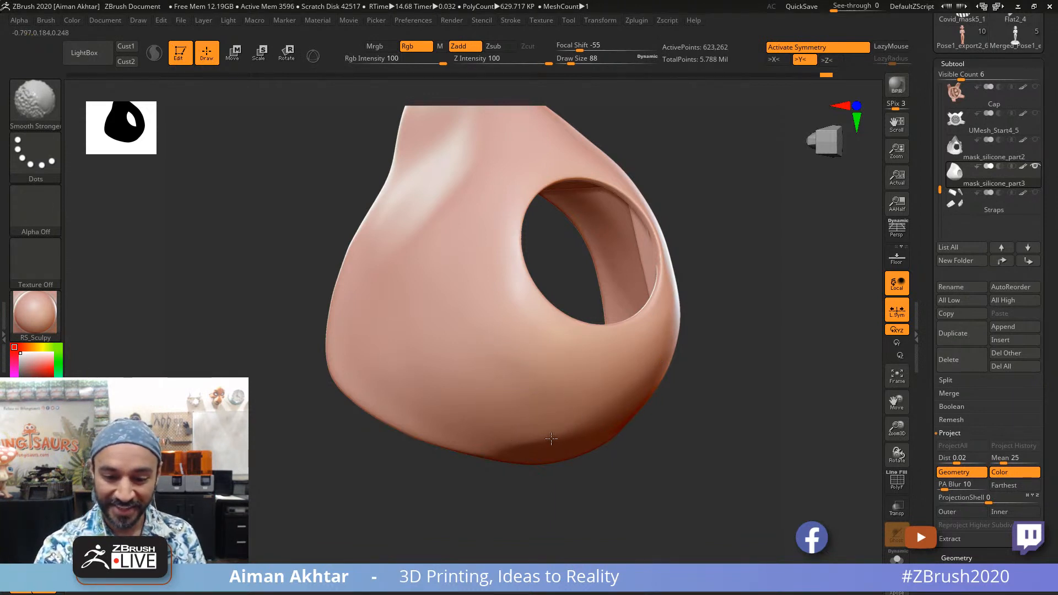
pyautogui.moveTo(680, 455); pyautogui.dragTo(397, 427)
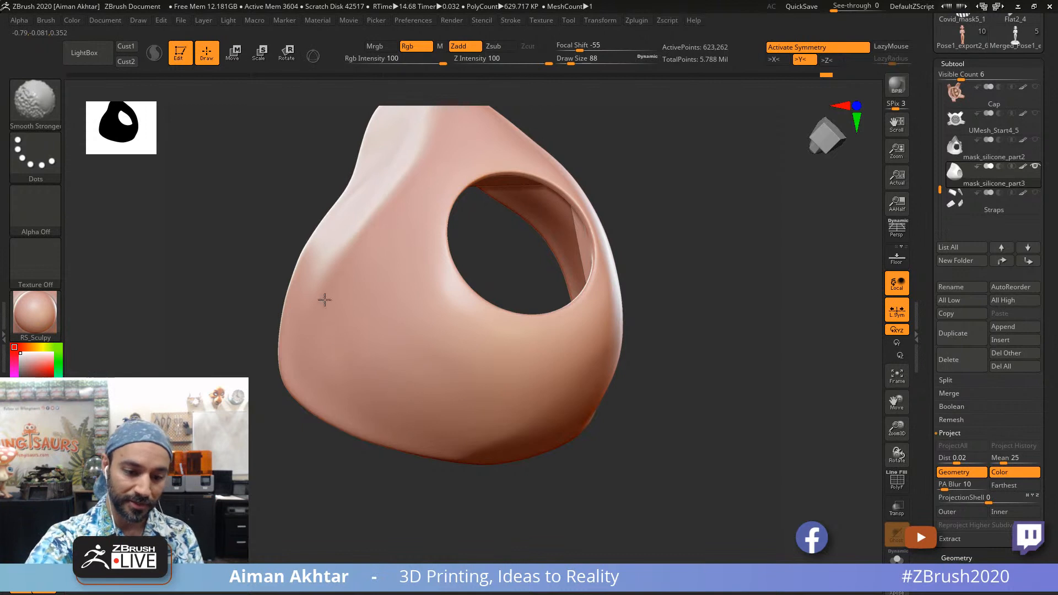
pyautogui.keyDown('shift'); pyautogui.moveTo(424, 347); pyautogui.dragTo(494, 402); pyautogui.keyUp('shift')
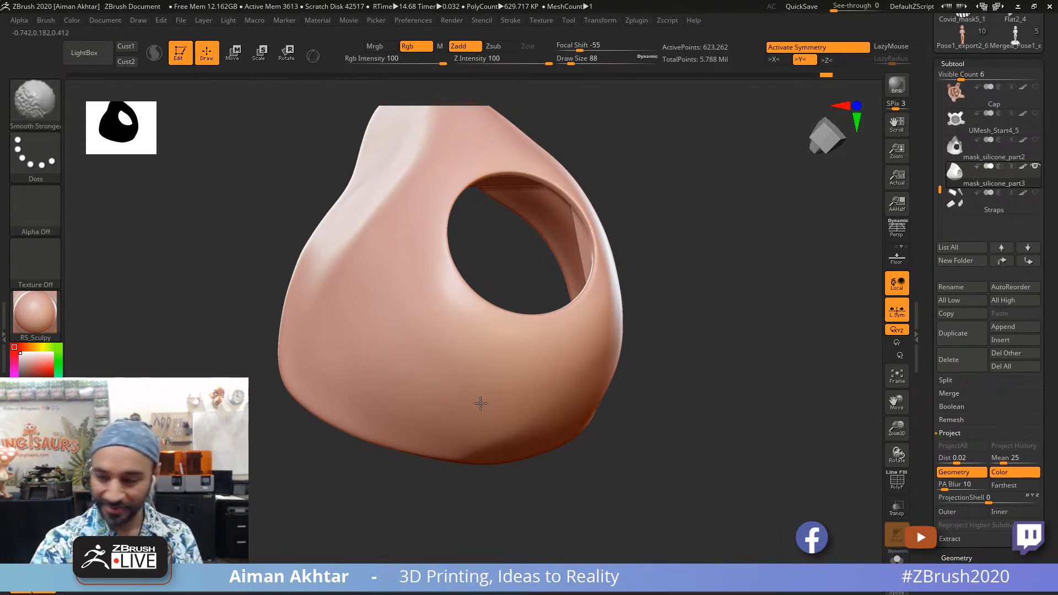
pyautogui.moveTo(669, 424); pyautogui.dragTo(494, 484)
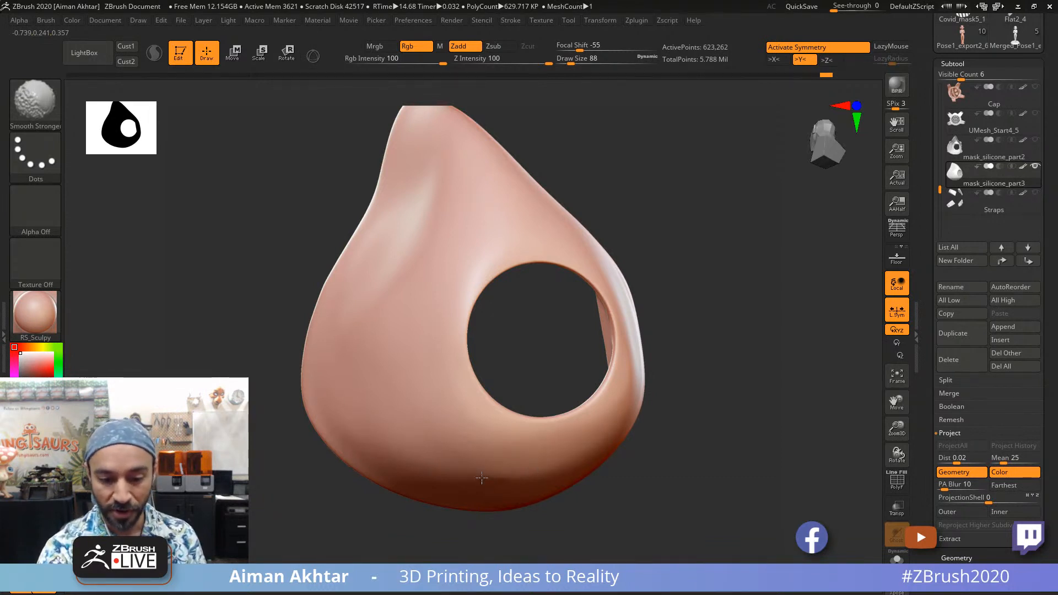
# Step: Smooth remaining unevenness on both outer flanks and along the rear side edge of the mask part
pyautogui.moveTo(702, 449); pyautogui.dragTo(656, 385)
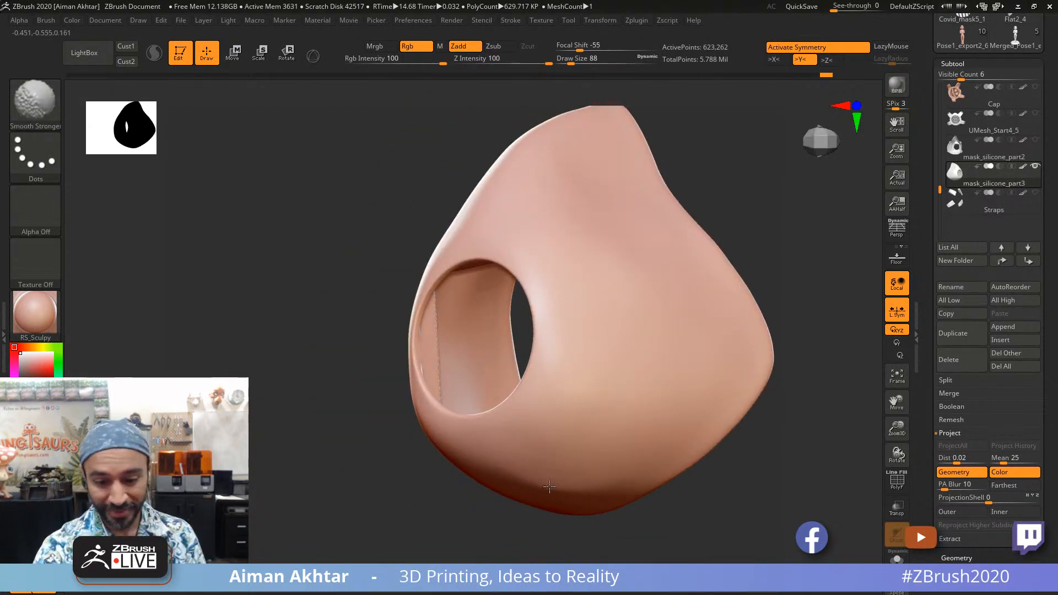
pyautogui.moveTo(697, 507); pyautogui.dragTo(600, 420)
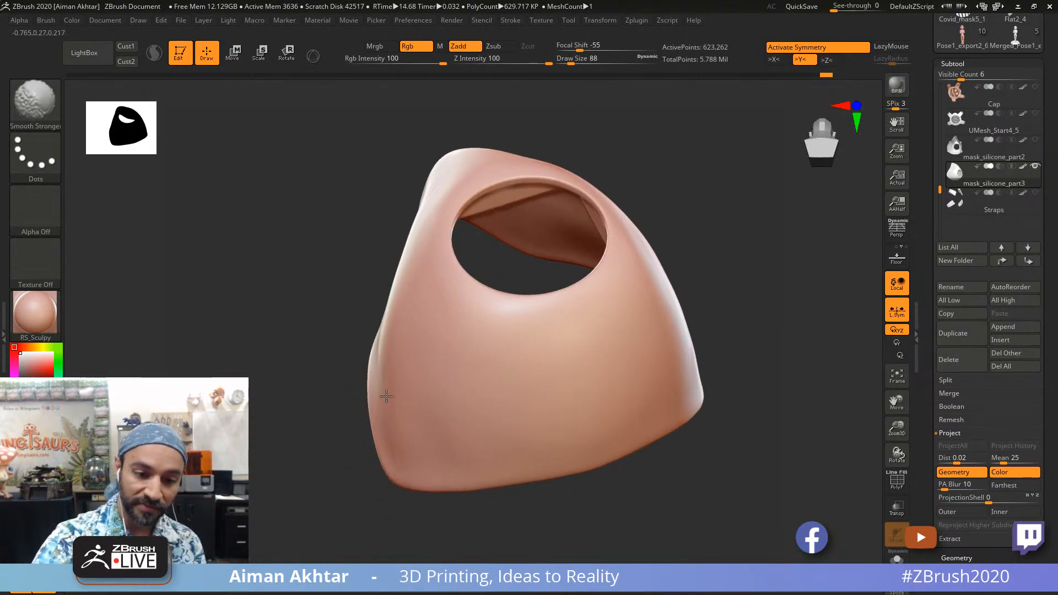
pyautogui.moveTo(649, 177); pyautogui.dragTo(484, 210)
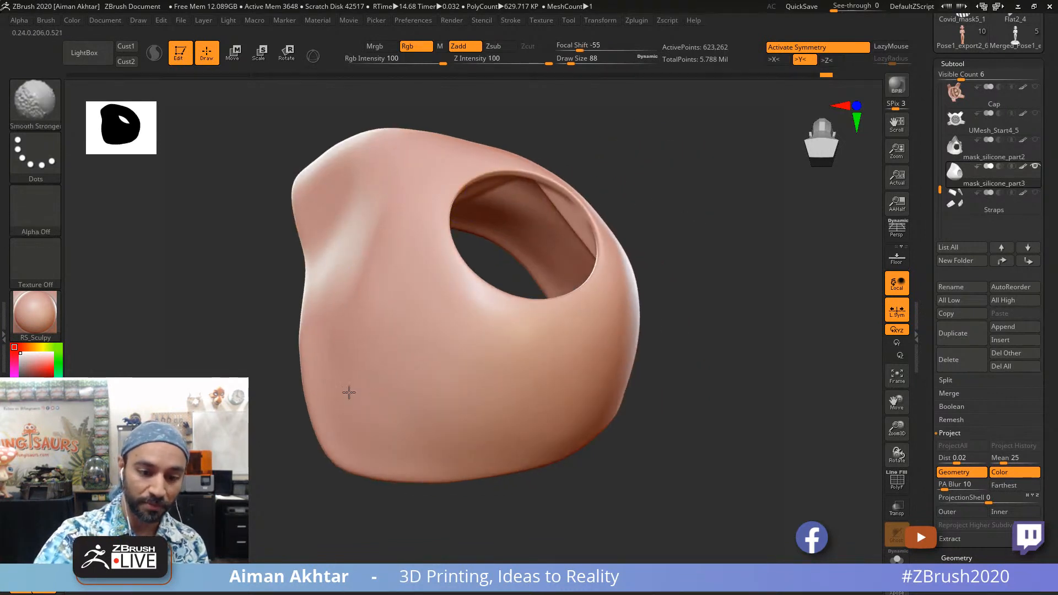
pyautogui.moveTo(595, 131); pyautogui.dragTo(386, 142)
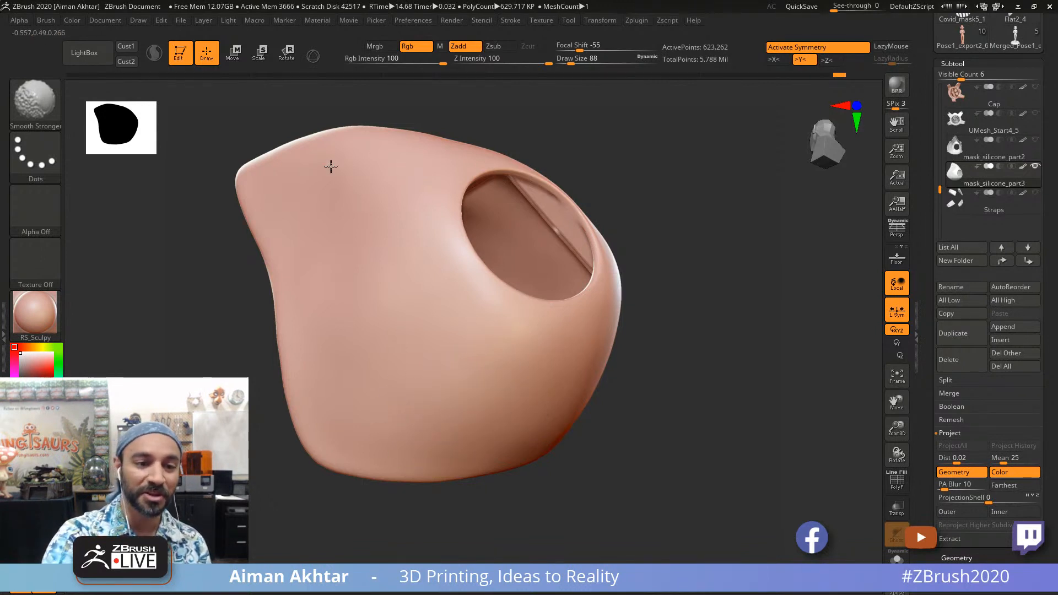
# Step: Compare mask_silicone_part3 with mask_silicone_part2 from inside and outside, and check the Straps subtool on its own
pyautogui.moveTo(586, 423); pyautogui.dragTo(779, 341)
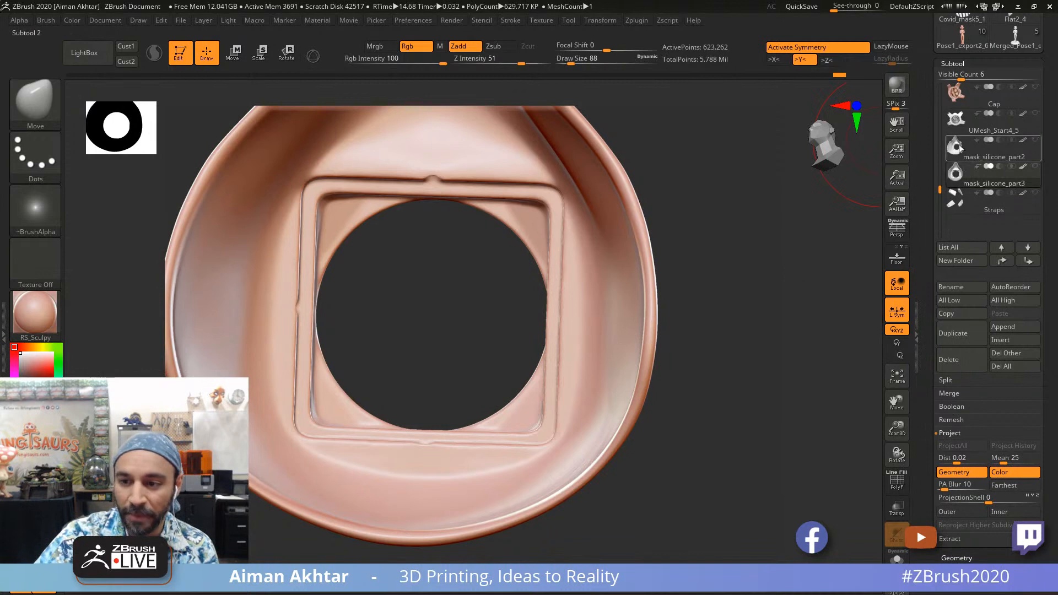
pyautogui.click(961, 175)
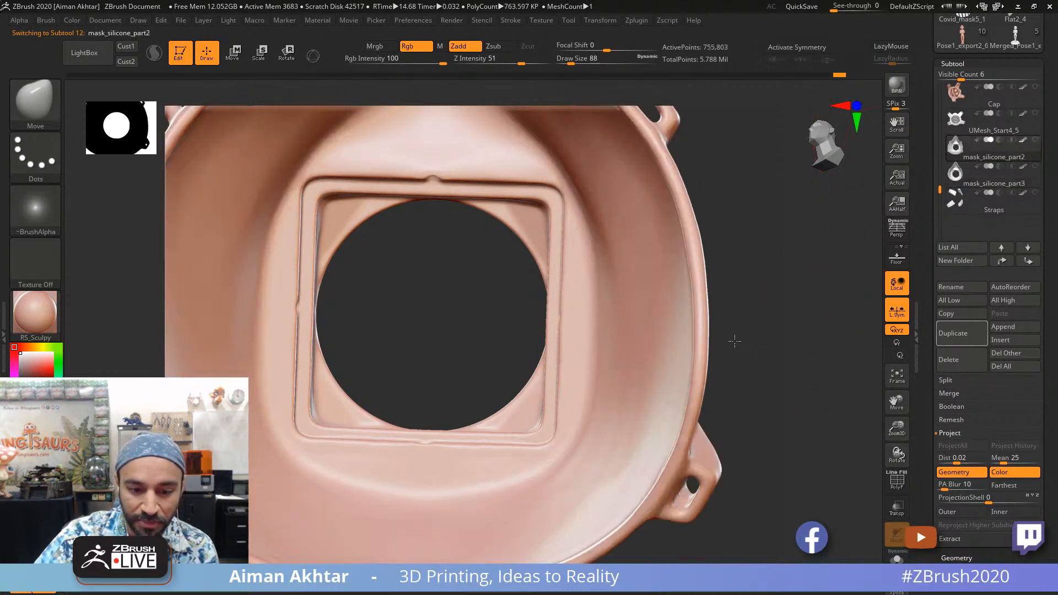
pyautogui.press('f')
pyautogui.moveTo(716, 398); pyautogui.dragTo(762, 377)
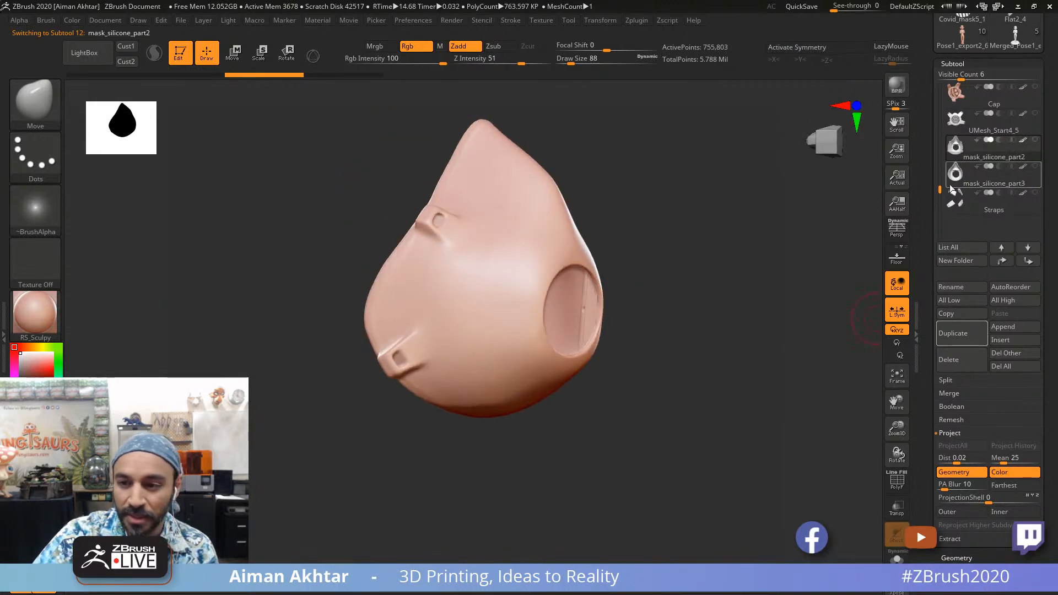
pyautogui.click(959, 169)
pyautogui.click(956, 171)
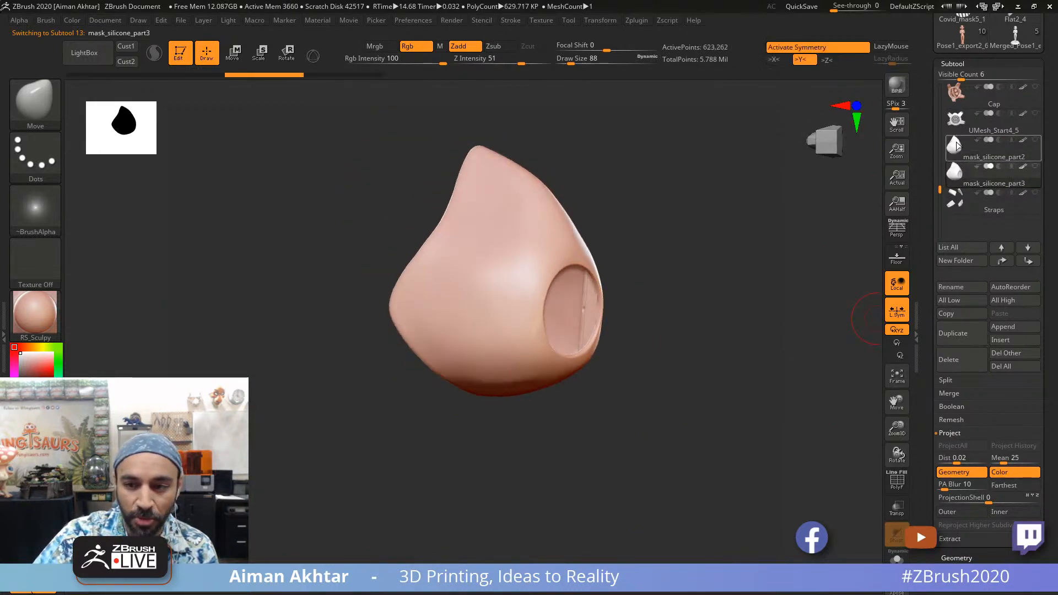
pyautogui.click(954, 156)
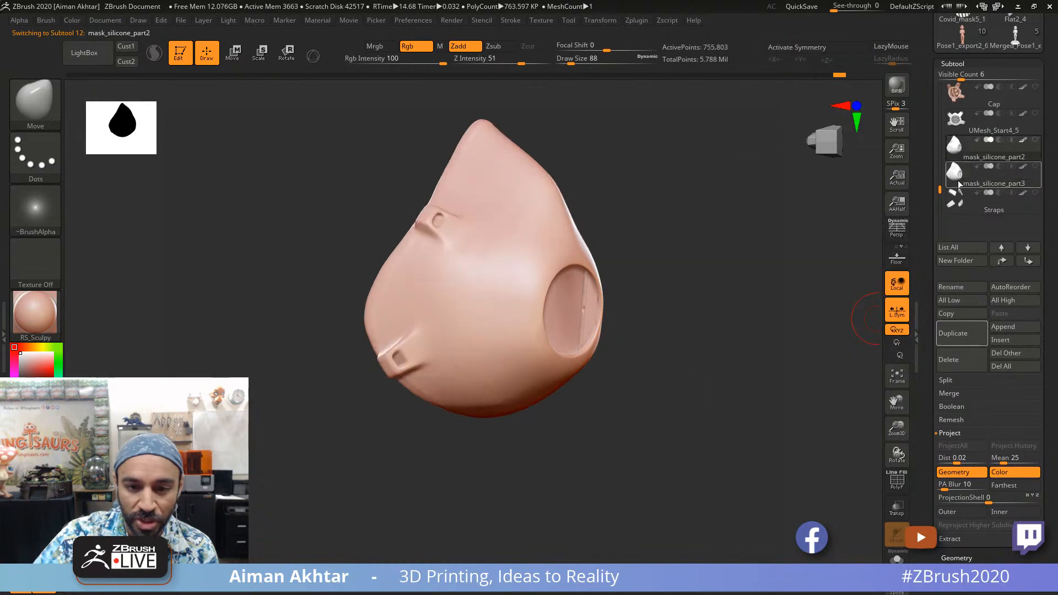
pyautogui.click(954, 190)
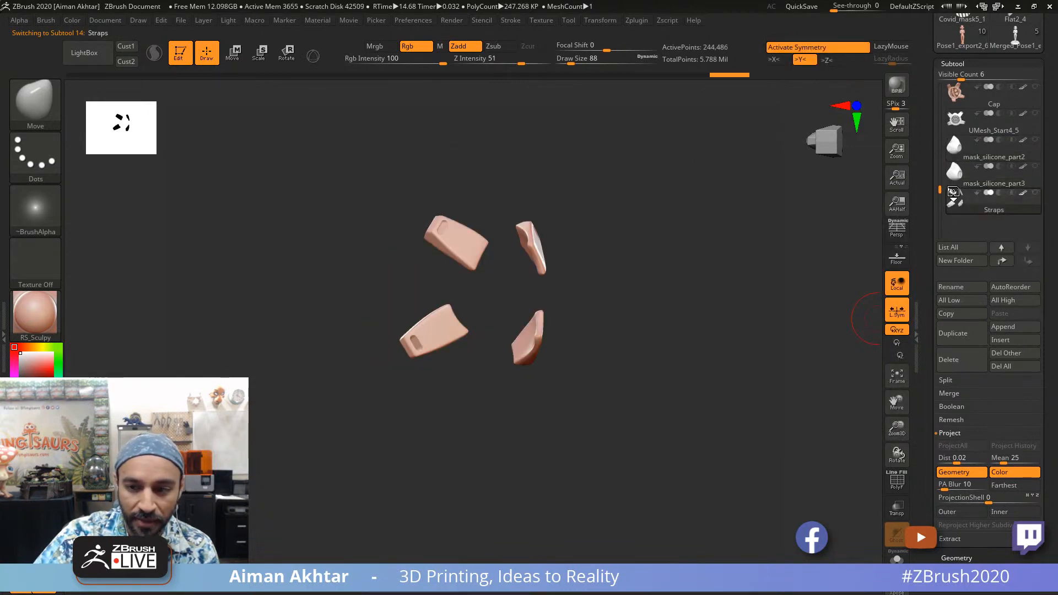
pyautogui.click(956, 147)
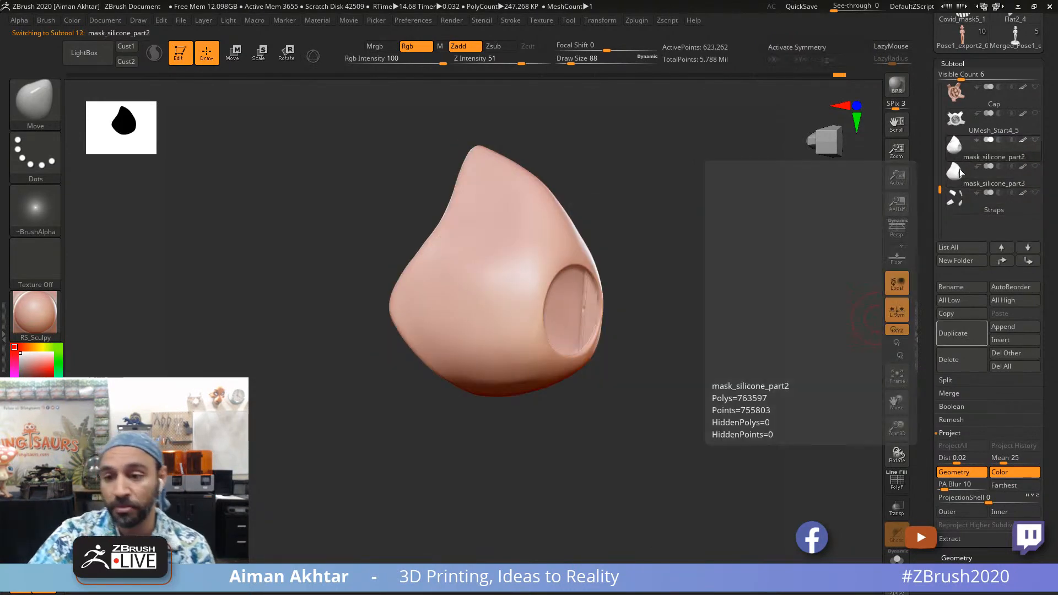
pyautogui.click(959, 174)
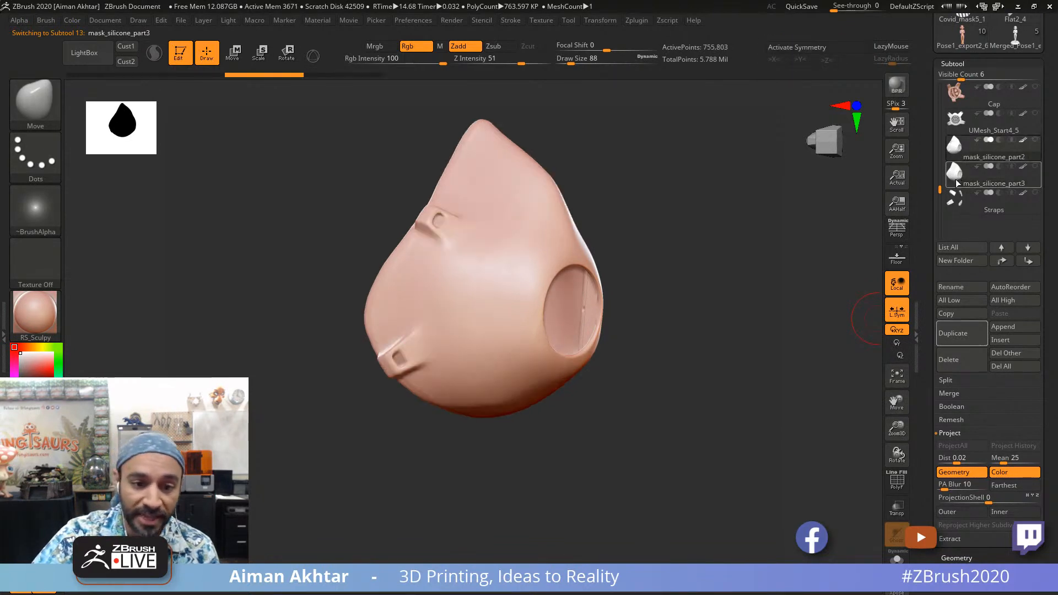
# Step: Show the Straps subtool together with mask_silicone_part3 and make Straps the active subtool
pyautogui.click(956, 171)
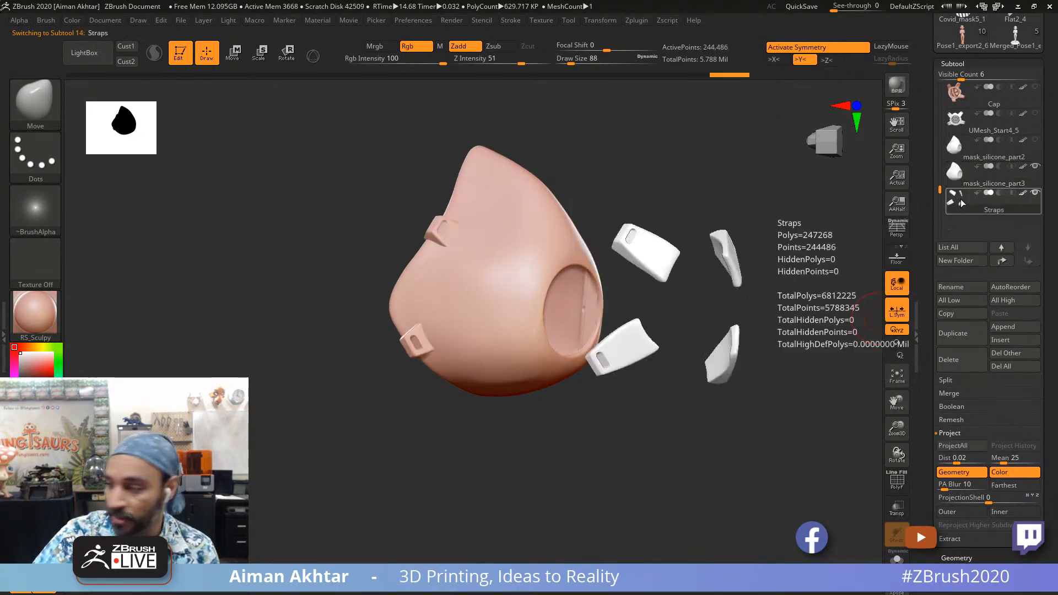
pyautogui.click(961, 203)
pyautogui.moveTo(679, 382); pyautogui.dragTo(679, 493)
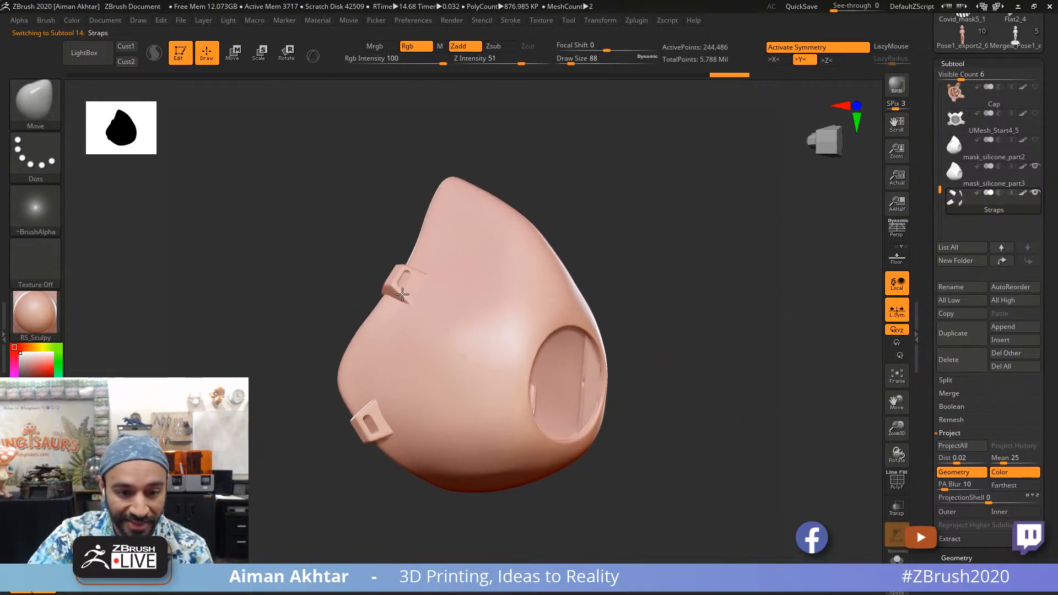
# Step: Move all the straps forward along the depth axis with a horizontal transpose line, deeper onto the mask's side wall
pyautogui.moveTo(655, 294); pyautogui.dragTo(681, 352)
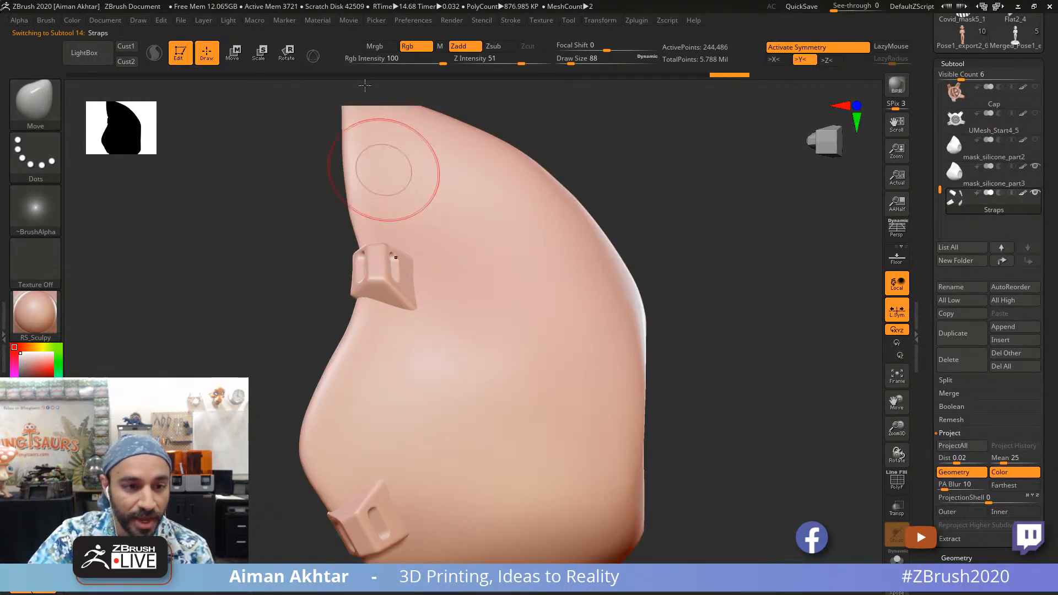
pyautogui.press('w')
pyautogui.moveTo(332, 271); pyautogui.dragTo(425, 270)
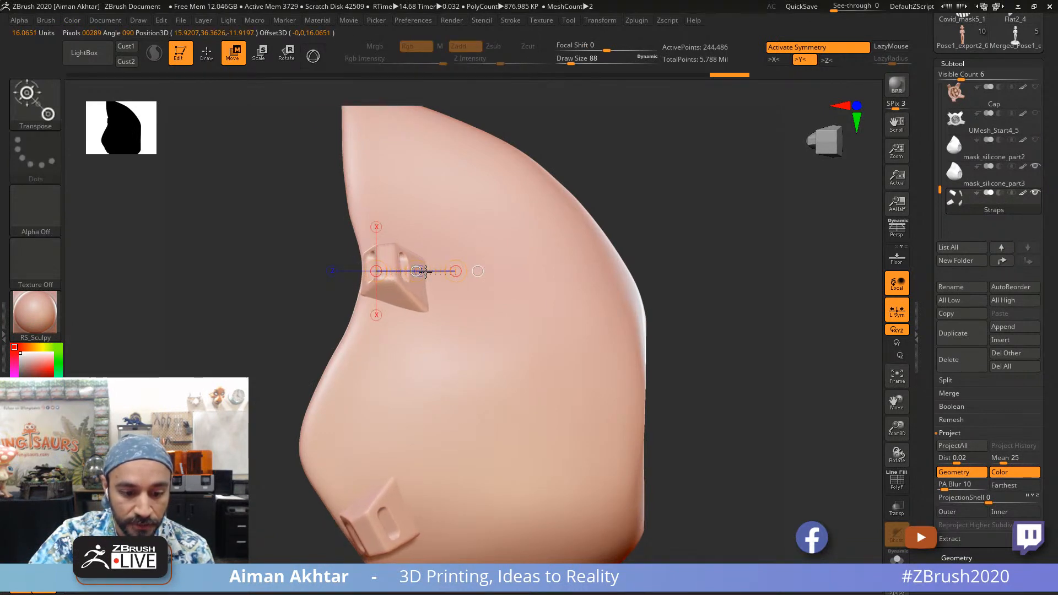
# Step: Mask the upper pair of straps with a rectangular mask, leaving the lower pair unmasked
pyautogui.keyDown('alt'); pyautogui.moveTo(696, 378); pyautogui.dragTo(749, 389); pyautogui.keyUp('alt')
pyautogui.press('q')
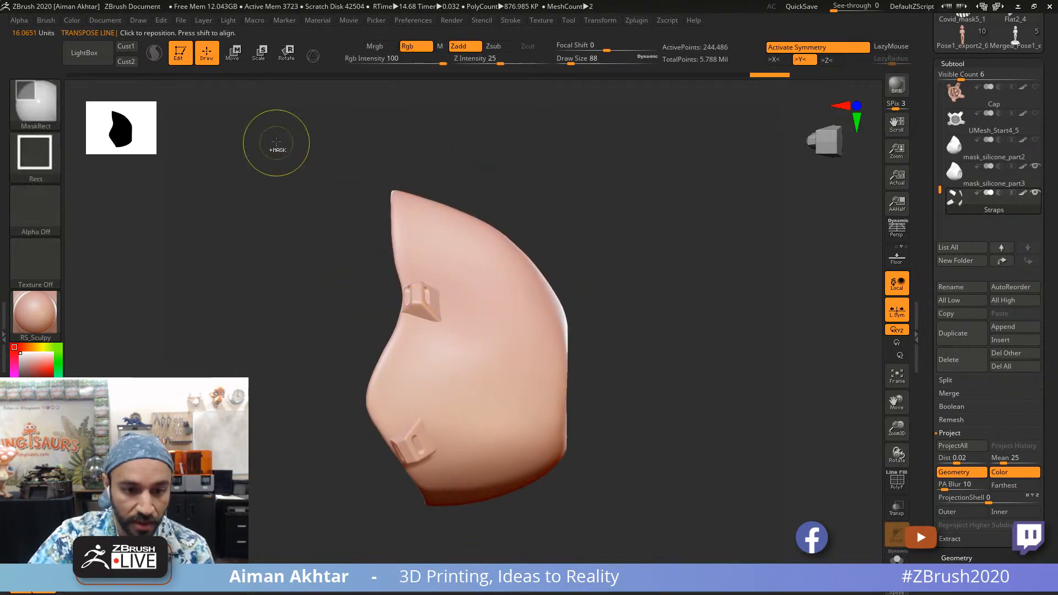
pyautogui.keyDown('ctrl'); pyautogui.moveTo(280, 146); pyautogui.dragTo(658, 403); pyautogui.keyUp('ctrl')
pyautogui.moveTo(723, 442)
pyautogui.mouseDown()
pyautogui.moveTo(747, 445)
pyautogui.moveTo(352, 367)
pyautogui.moveTo(321, 336)
pyautogui.mouseUp()
pyautogui.moveTo(718, 423); pyautogui.dragTo(667, 421)
pyautogui.keyDown('ctrl'); pyautogui.click(688, 460); pyautogui.keyUp('ctrl')
pyautogui.keyDown('alt'); pyautogui.moveTo(692, 465); pyautogui.dragTo(716, 373); pyautogui.keyUp('alt')
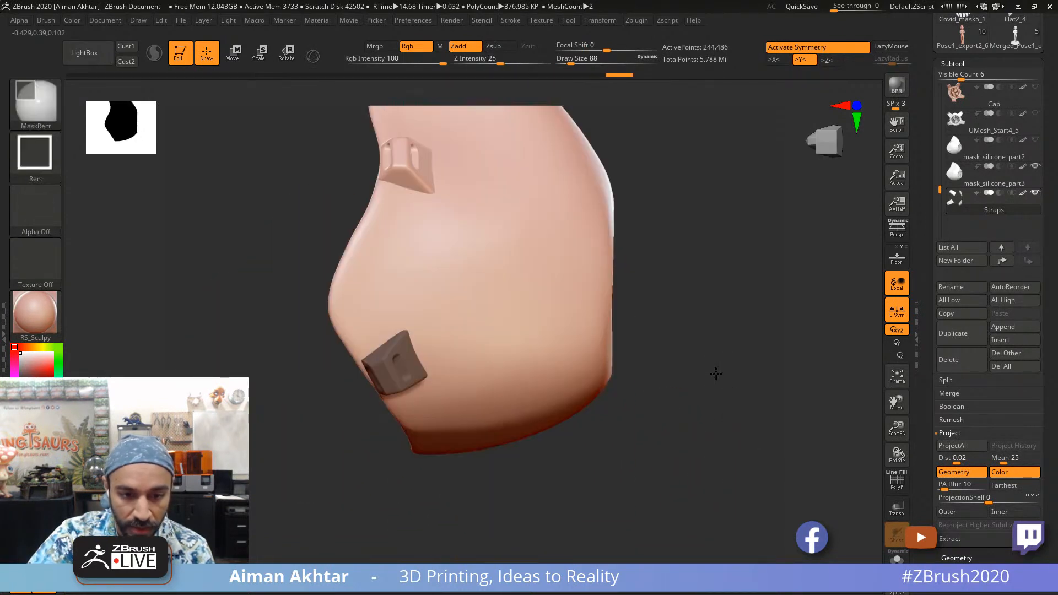
pyautogui.keyDown('ctrl'); pyautogui.click(716, 374); pyautogui.keyUp('ctrl')
# Step: Place a vertical Rotate transpose line on the mask's side wall above the unmasked lower pair of straps
pyautogui.moveTo(715, 432); pyautogui.dragTo(315, 114)
pyautogui.click(291, 58)
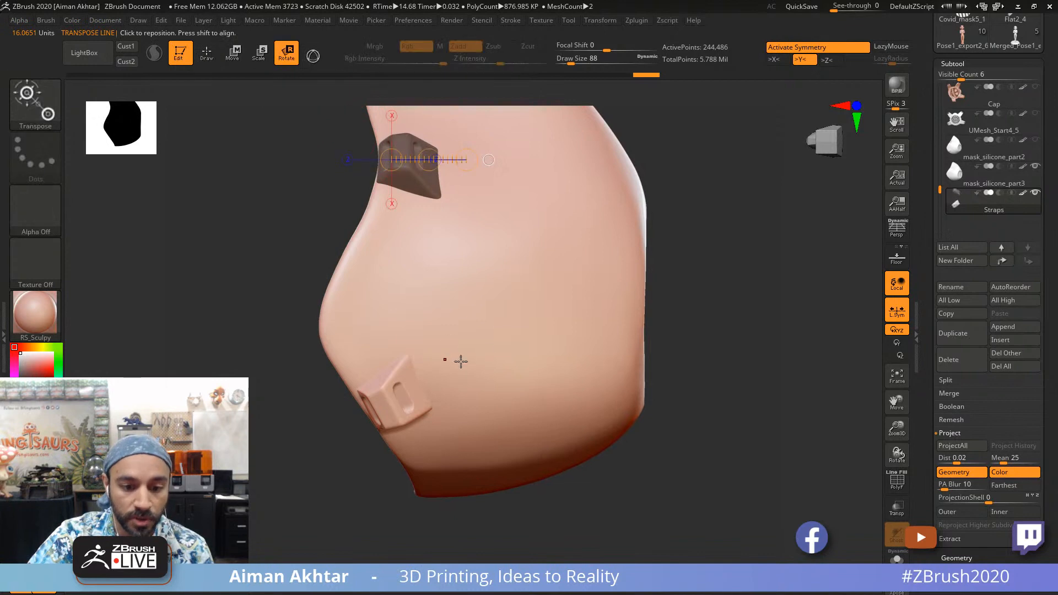
pyautogui.moveTo(460, 361); pyautogui.dragTo(460, 256)
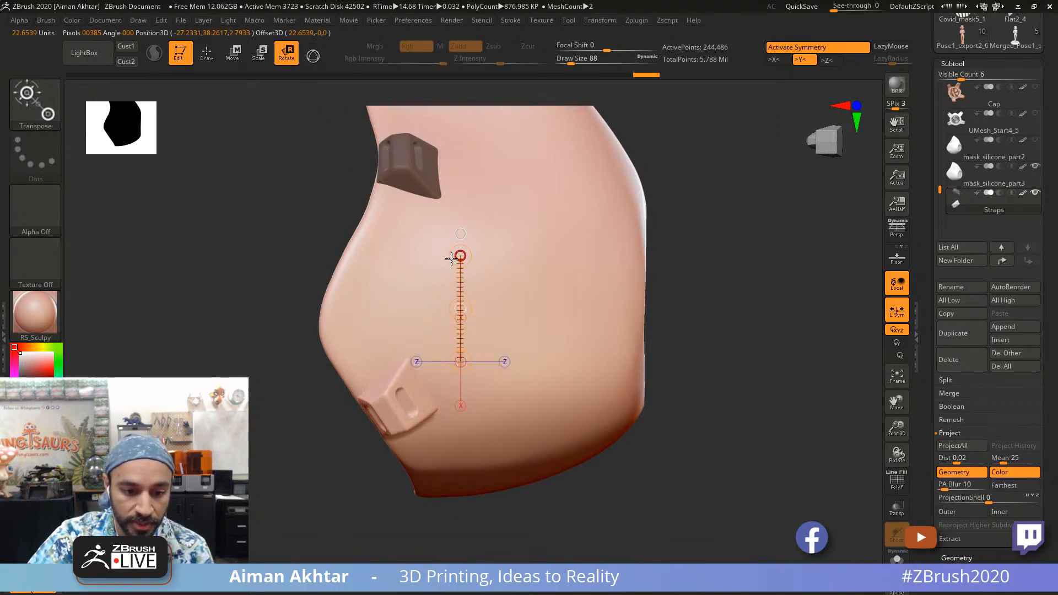
pyautogui.moveTo(219, 162); pyautogui.dragTo(632, 182)
# Step: Split the unmasked lower pair of straps off the Straps subtool into their own subtool
pyautogui.click(205, 53)
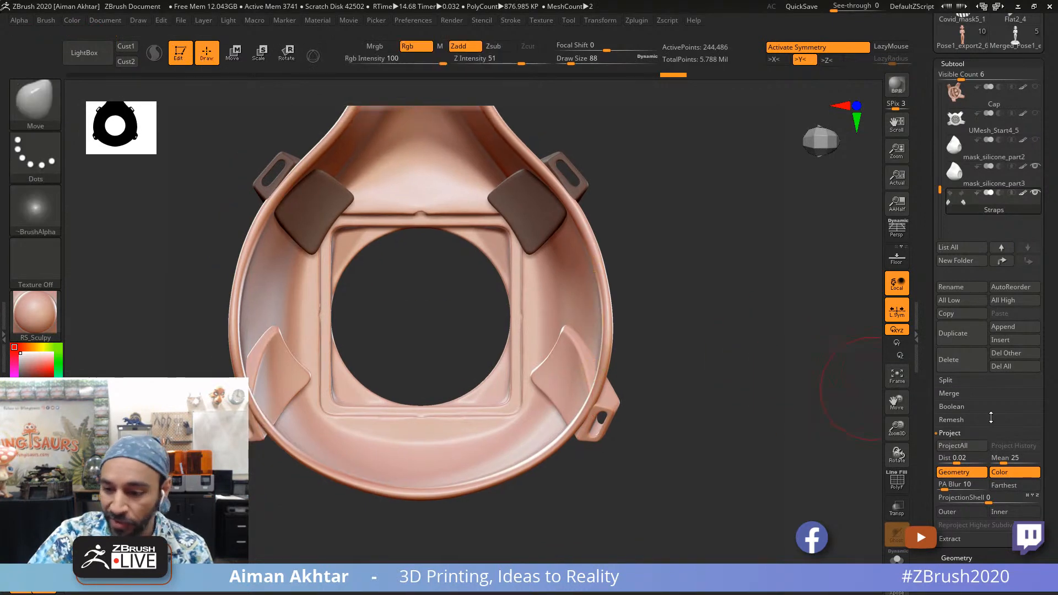
pyautogui.click(945, 380)
pyautogui.click(957, 434)
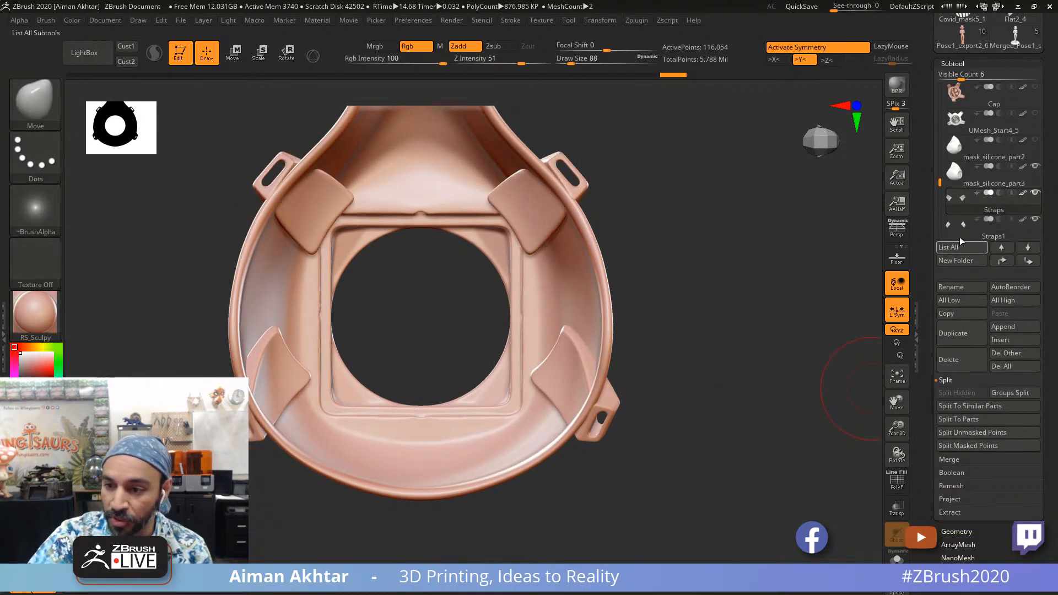
pyautogui.keyDown('alt'); pyautogui.moveTo(760, 240); pyautogui.dragTo(791, 332); pyautogui.keyUp('alt')
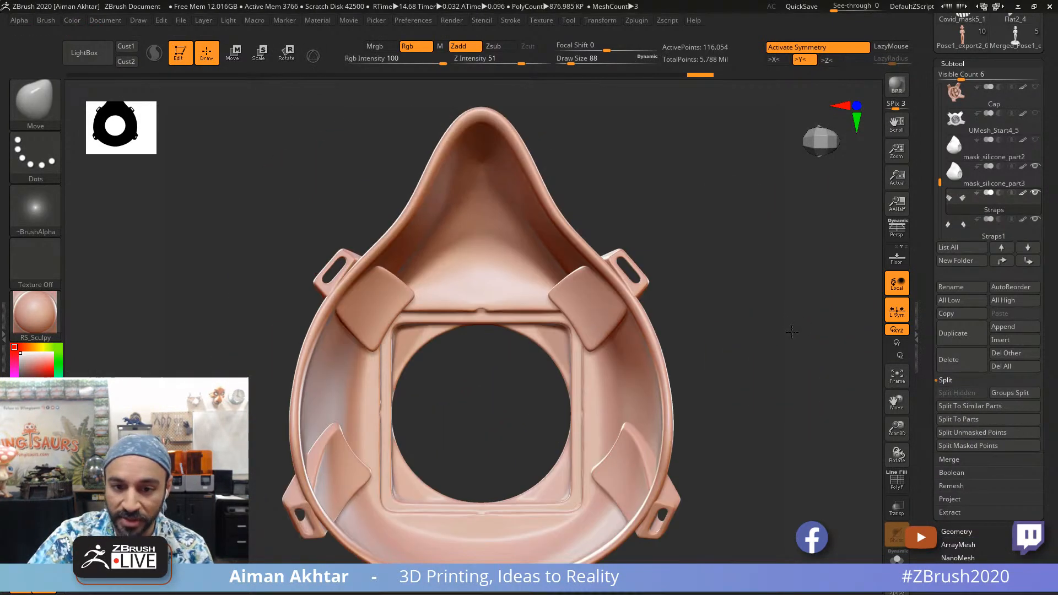
# Step: Trim off the parts of the upper straps that protrude inside the mask, using ClipCurve along the rim
pyautogui.keyDown('ctrl'); pyautogui.keyDown('shift'); pyautogui.click(35, 104); pyautogui.keyUp('shift'); pyautogui.keyUp('ctrl')
pyautogui.keyDown('ctrl'); pyautogui.keyDown('shift'); pyautogui.click(100, 111); pyautogui.keyUp('shift'); pyautogui.keyUp('ctrl')
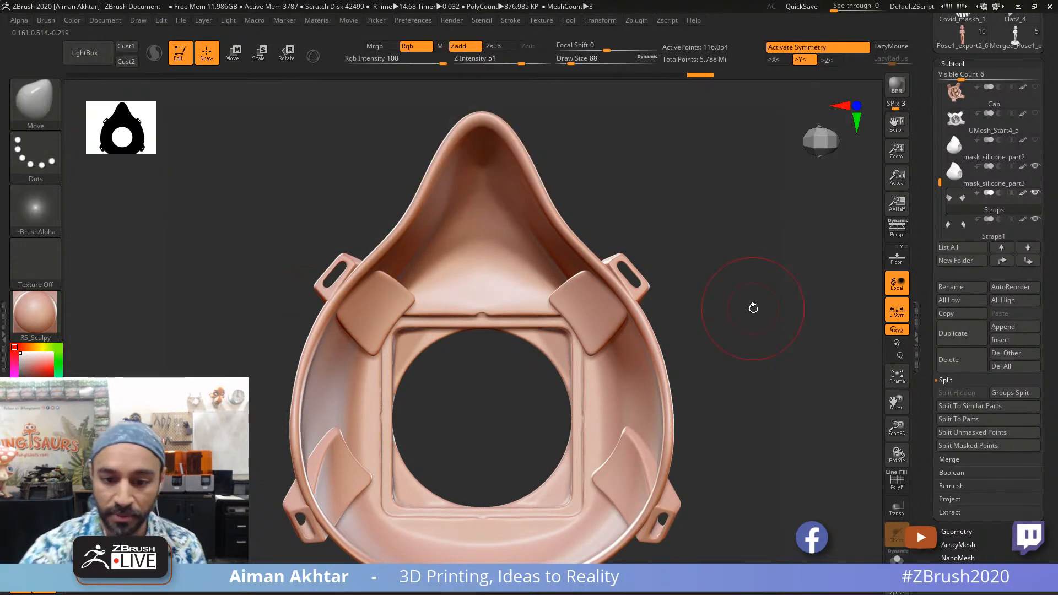
pyautogui.moveTo(716, 222); pyautogui.dragTo(725, 238)
pyautogui.keyDown('ctrl'); pyautogui.keyDown('shift'); pyautogui.moveTo(386, 275); pyautogui.dragTo(356, 300); pyautogui.keyUp('shift'); pyautogui.keyUp('ctrl')
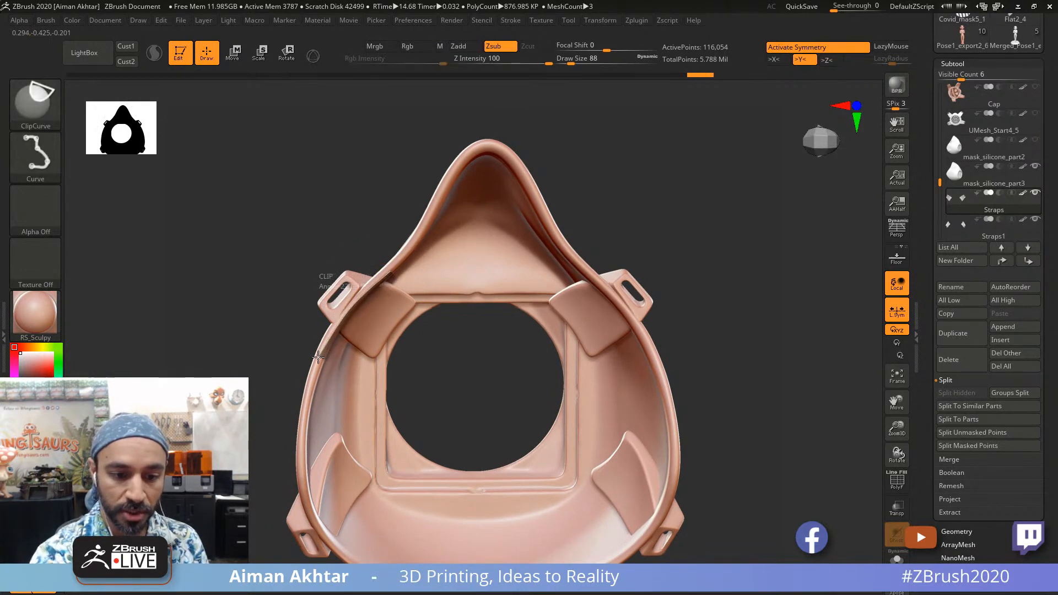
pyautogui.keyDown('ctrl'); pyautogui.keyDown('shift'); pyautogui.moveTo(318, 357); pyautogui.dragTo(317, 361); pyautogui.keyUp('shift'); pyautogui.keyUp('ctrl')
pyautogui.moveTo(722, 218)
pyautogui.keyDown('shift'); pyautogui.mouseDown()
pyautogui.moveTo(734, 215)
pyautogui.moveTo(683, 243)
pyautogui.moveTo(663, 236)
pyautogui.moveTo(763, 239)
pyautogui.moveTo(733, 248)
pyautogui.mouseUp(); pyautogui.keyUp('shift')
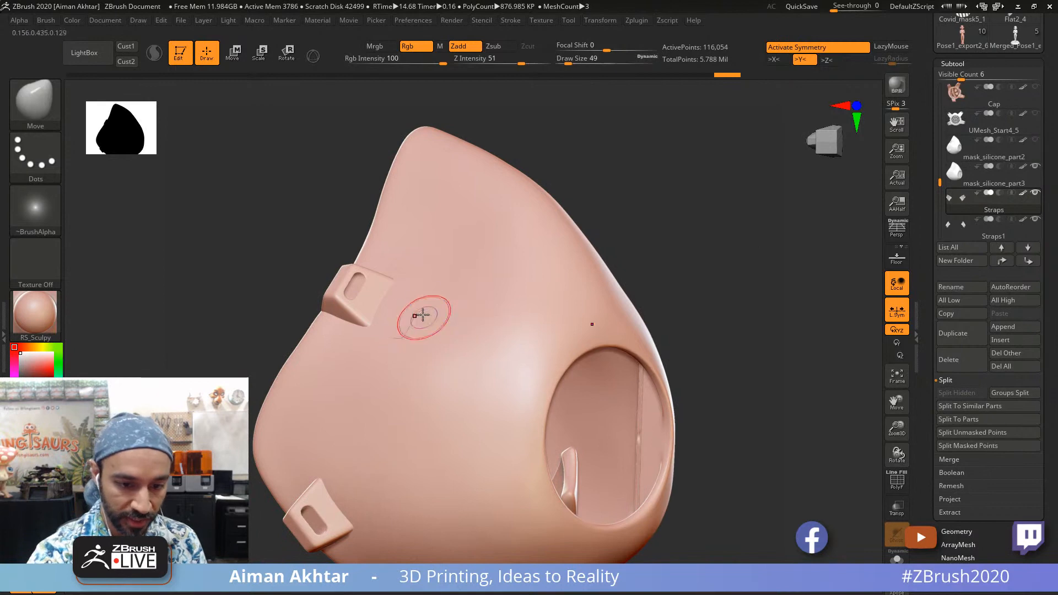
# Step: Sink the upper straps' leftover slivers into the mask wall with the Clay brush at draw size 49
pyautogui.press('b')
pyautogui.press('c')
pyautogui.press('l')
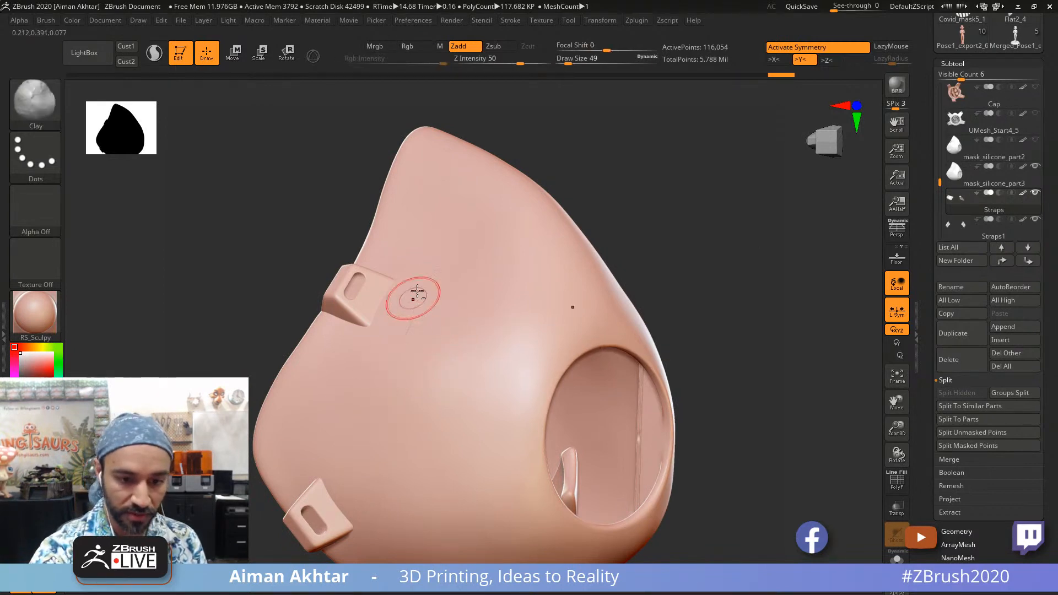
pyautogui.moveTo(611, 215); pyautogui.dragTo(490, 207)
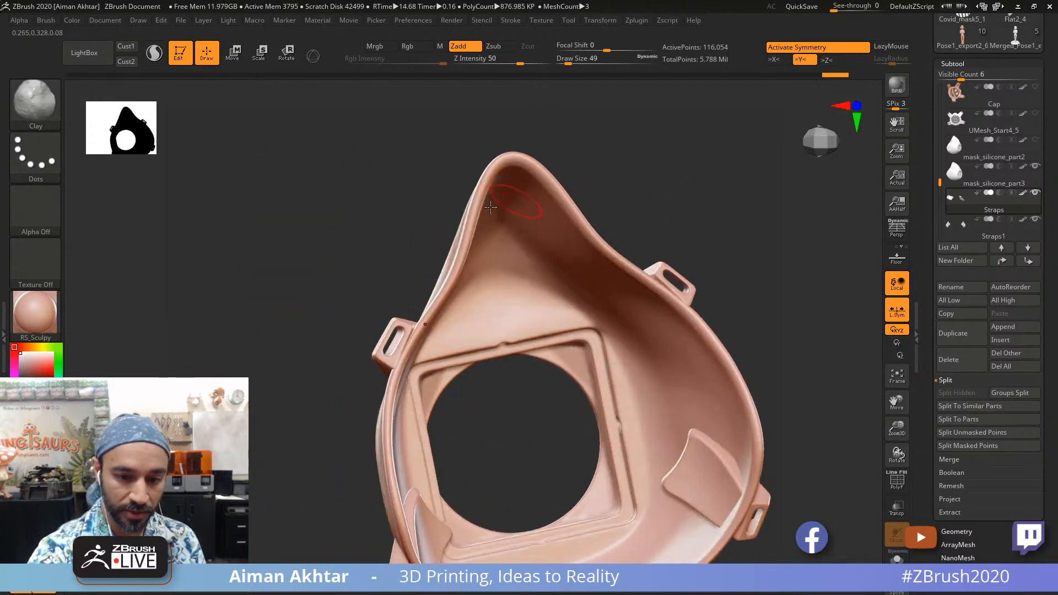
# Step: Nudge the upper strap's inner edge against the mask rim with the Move brush, reducing the draw size to 14
pyautogui.keyDown('alt'); pyautogui.moveTo(409, 248); pyautogui.dragTo(347, 226); pyautogui.keyUp('alt')
pyautogui.keyDown('alt'); pyautogui.moveTo(268, 275); pyautogui.dragTo(408, 208); pyautogui.keyUp('alt')
pyautogui.press('b')
pyautogui.press('m')
pyautogui.press('v')
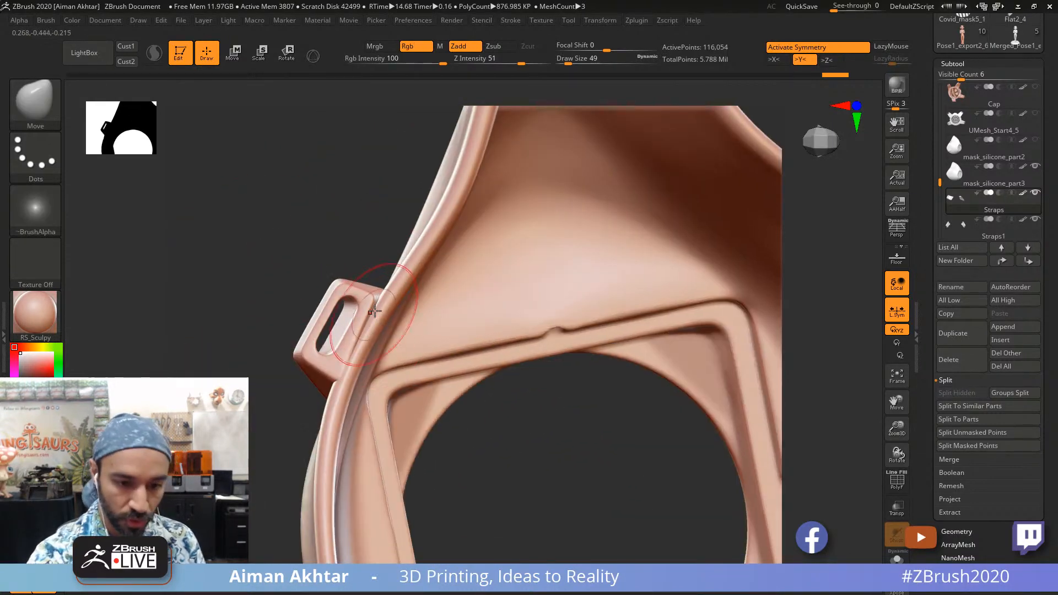
pyautogui.press('s')
pyautogui.moveTo(375, 312); pyautogui.dragTo(376, 306)
pyautogui.hotkey('ctrl', 'z')
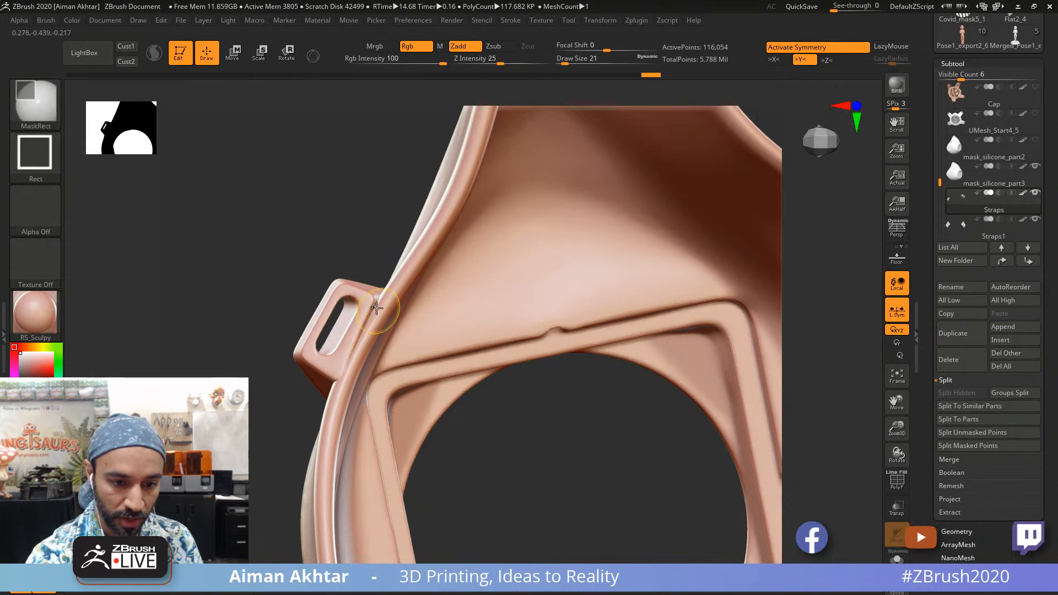
pyautogui.press('[')
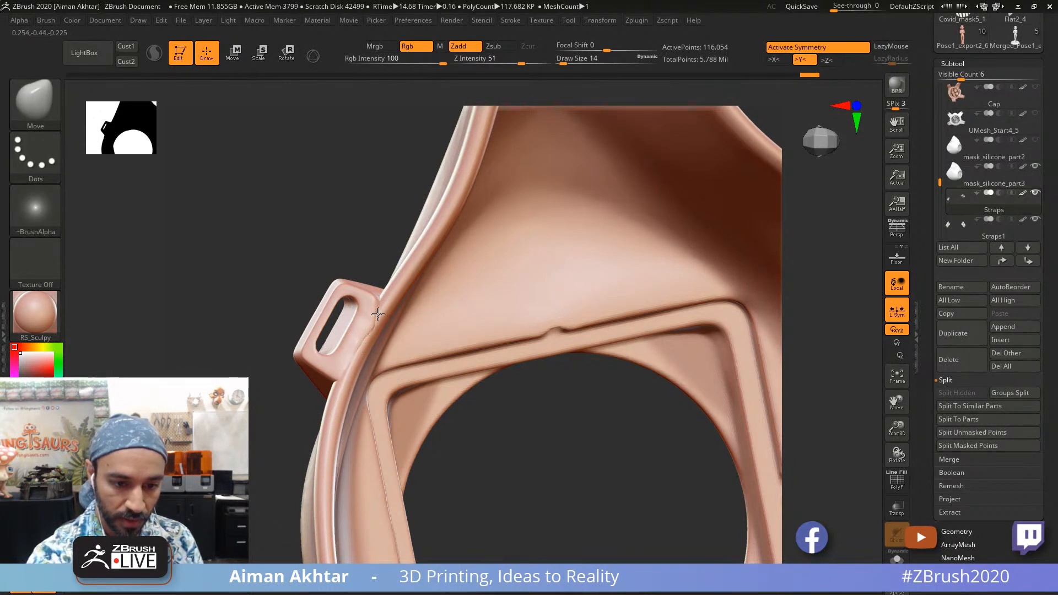
pyautogui.moveTo(380, 231); pyautogui.dragTo(382, 309)
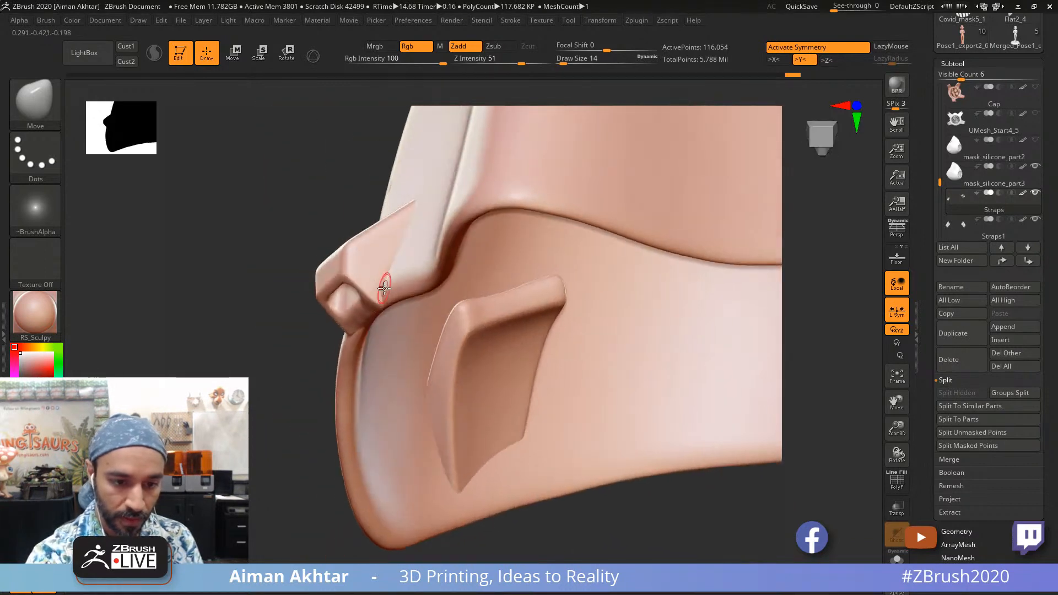
# Step: Refine and smooth the upper strap's edge where it meets the mask rim at draw size 18
pyautogui.moveTo(338, 310)
pyautogui.mouseDown(button='right')
pyautogui.moveTo(331, 265)
pyautogui.moveTo(329, 326)
pyautogui.mouseUp(button='right')
pyautogui.press('s')
pyautogui.click(334, 330)
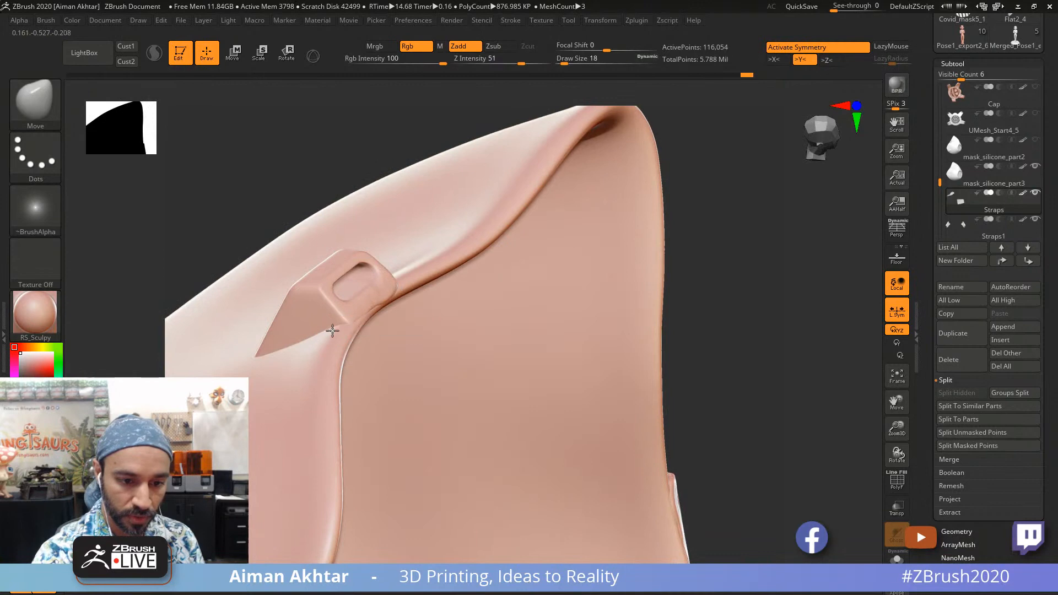
pyautogui.moveTo(733, 265); pyautogui.dragTo(421, 303, button='right')
pyautogui.press('shift')
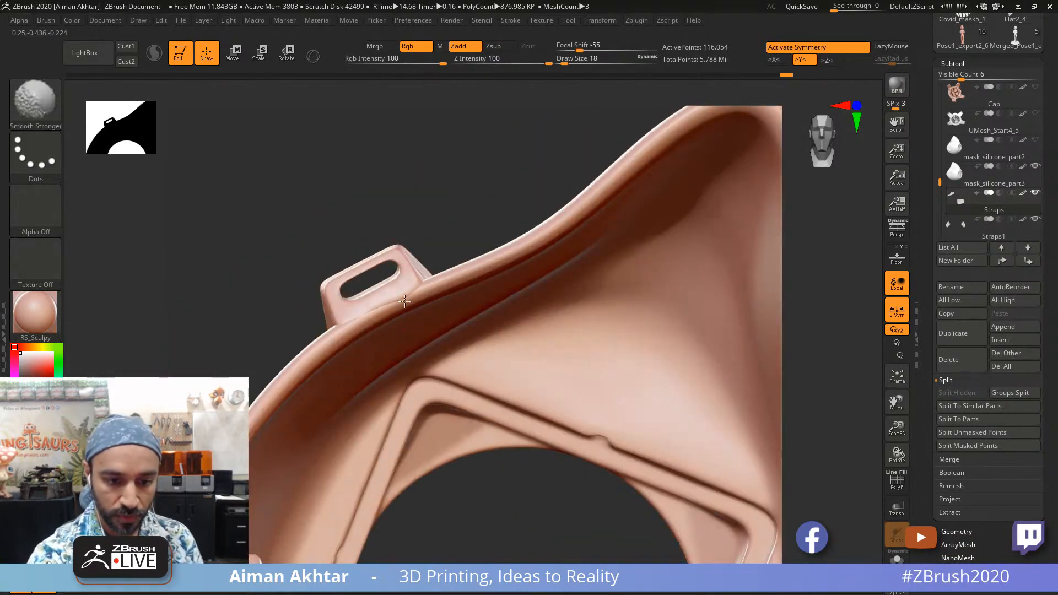
pyautogui.press('f')
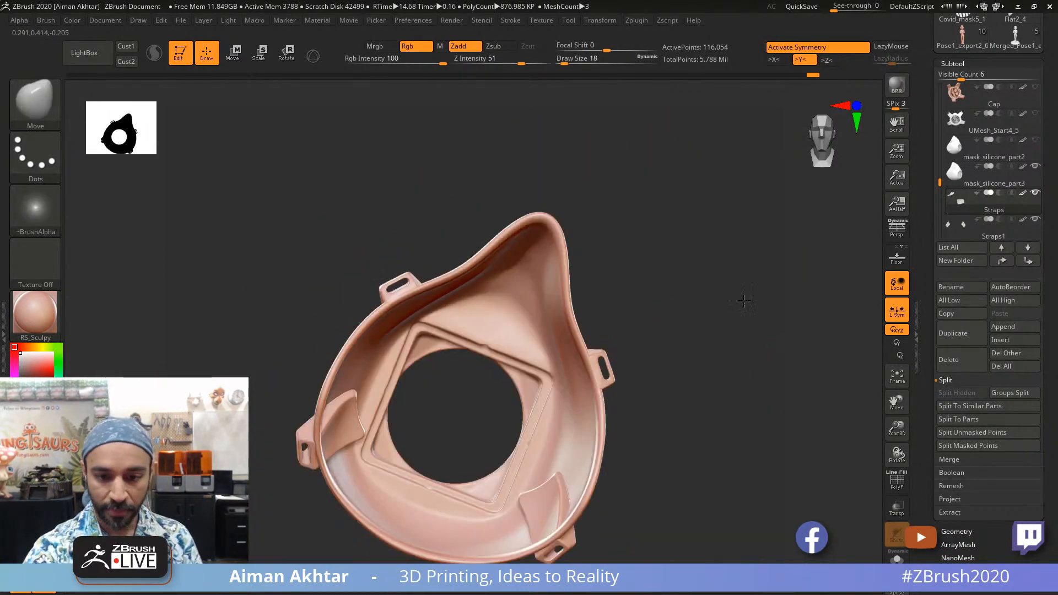
pyautogui.moveTo(745, 300)
pyautogui.mouseDown(button='right')
pyautogui.moveTo(617, 284)
pyautogui.moveTo(442, 229)
pyautogui.moveTo(710, 203)
pyautogui.moveTo(729, 297)
pyautogui.mouseUp(button='right')
pyautogui.keyDown('ctrl'); pyautogui.moveTo(741, 408); pyautogui.dragTo(738, 460, button='right'); pyautogui.keyUp('ctrl')
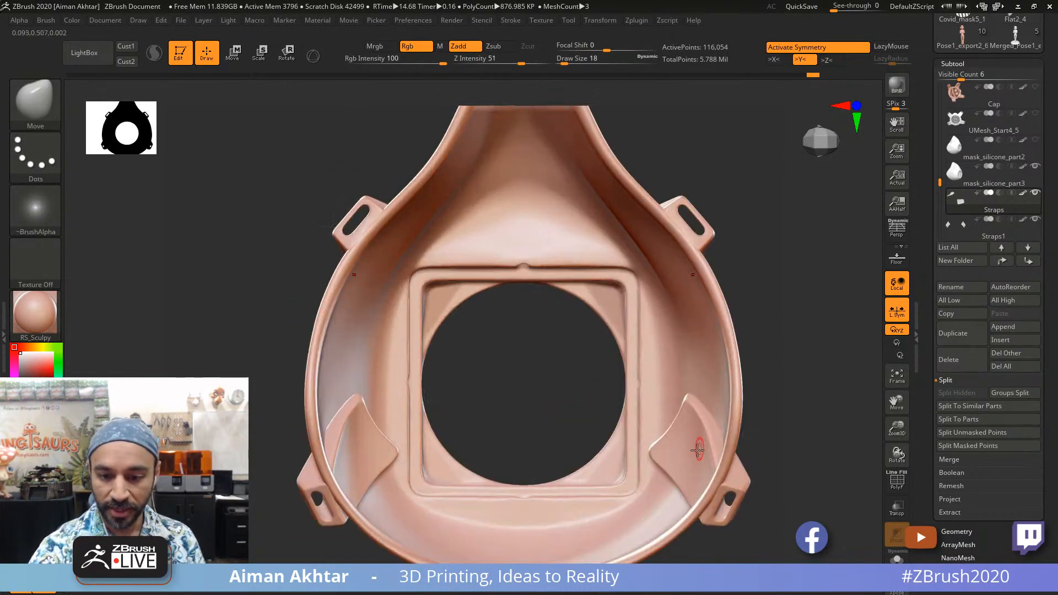
# Step: Make Straps1 the active subtool and clip the lower straps' inner parts with ClipCurve along the mask rim
pyautogui.keyDown('alt'); pyautogui.click(710, 456); pyautogui.keyUp('alt')
pyautogui.moveTo(760, 377); pyautogui.dragTo(775, 360, button='right')
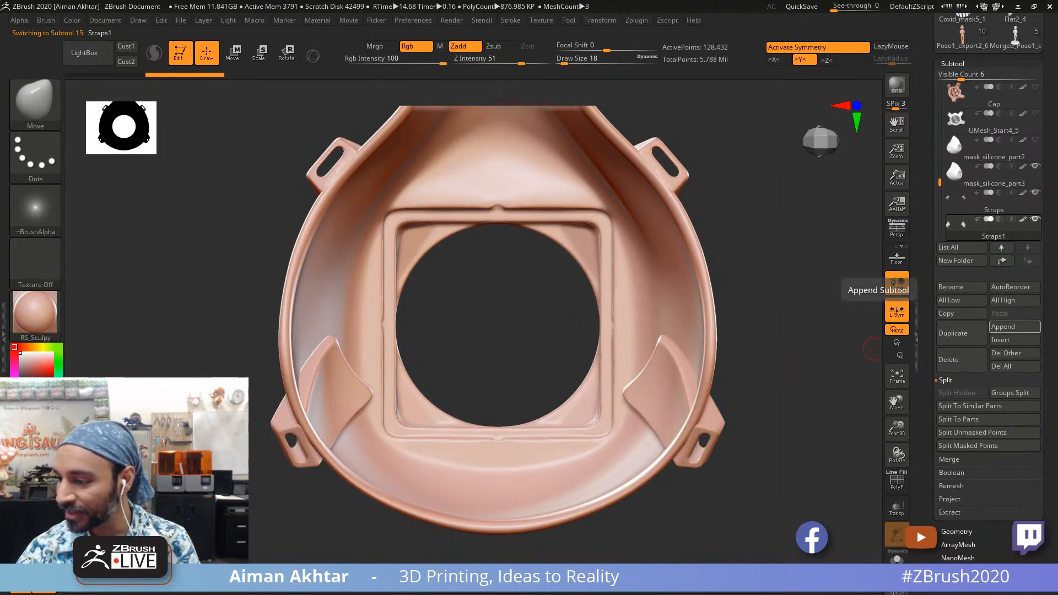
pyautogui.keyDown('ctrl'); pyautogui.moveTo(708, 513); pyautogui.dragTo(730, 401, button='right'); pyautogui.keyUp('ctrl')
pyautogui.hotkey('ctrl', 'shift')
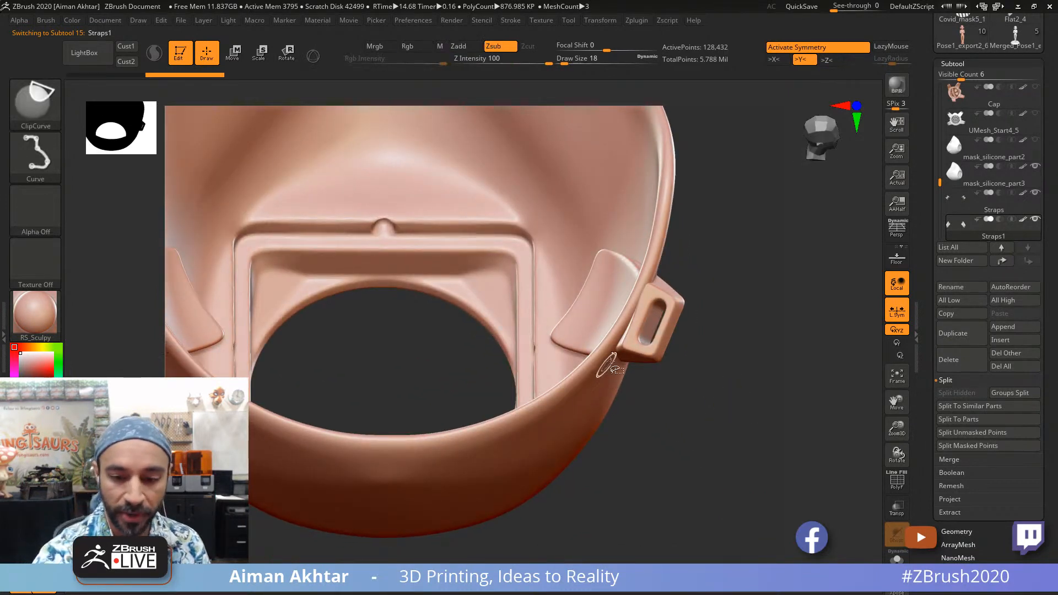
pyautogui.moveTo(669, 395); pyautogui.dragTo(600, 367, button='right')
pyautogui.hotkey('ctrl', 'shift')
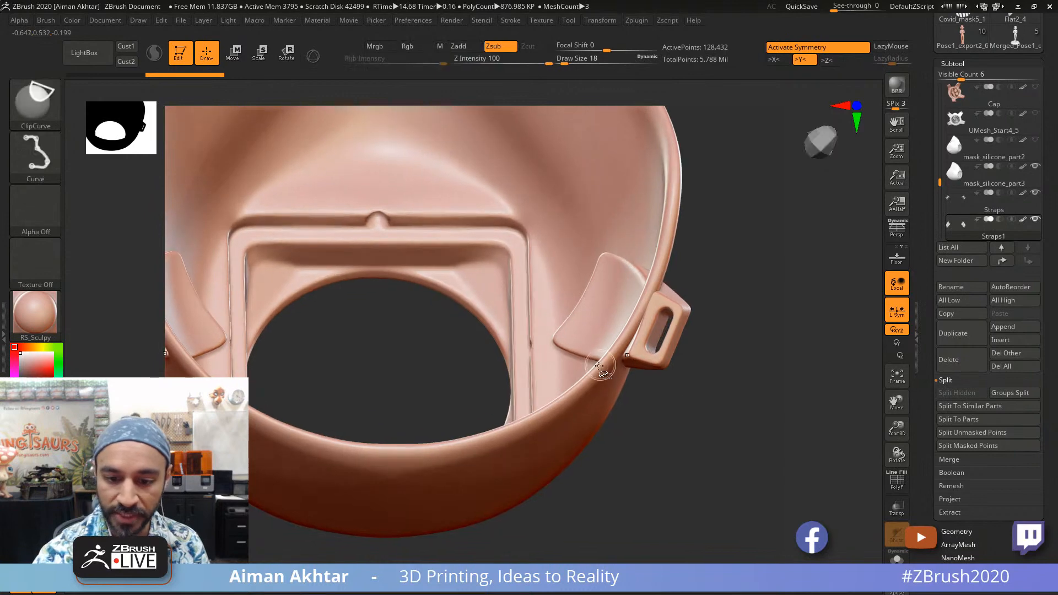
pyautogui.keyDown('ctrl'); pyautogui.keyDown('shift'); pyautogui.moveTo(630, 333); pyautogui.dragTo(710, 256); pyautogui.keyUp('shift'); pyautogui.keyUp('ctrl')
pyautogui.moveTo(750, 318)
pyautogui.mouseDown(button='right')
pyautogui.moveTo(686, 344)
pyautogui.moveTo(618, 455)
pyautogui.moveTo(626, 370)
pyautogui.mouseUp(button='right')
# Step: Push the clipped lower straps' excess into the mask wall with the Clay brush at draw size 54
pyautogui.press('b')
pyautogui.press('c')
pyautogui.press('l')
pyautogui.press('s')
pyautogui.moveTo(619, 308); pyautogui.dragTo(617, 307)
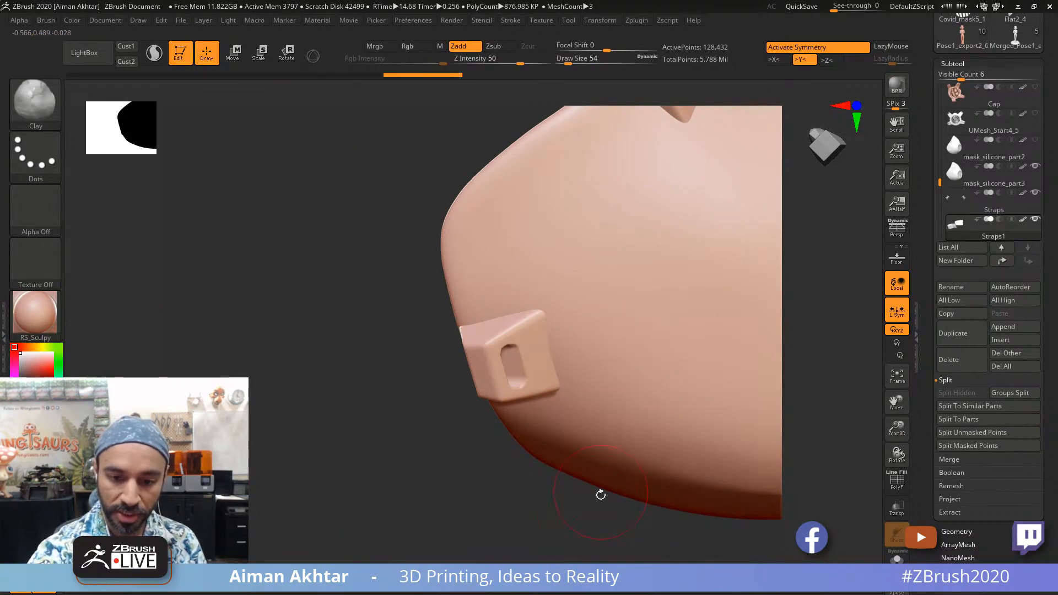
pyautogui.moveTo(601, 494)
pyautogui.mouseDown(button='right')
pyautogui.moveTo(668, 512)
pyautogui.moveTo(711, 418)
pyautogui.mouseUp(button='right')
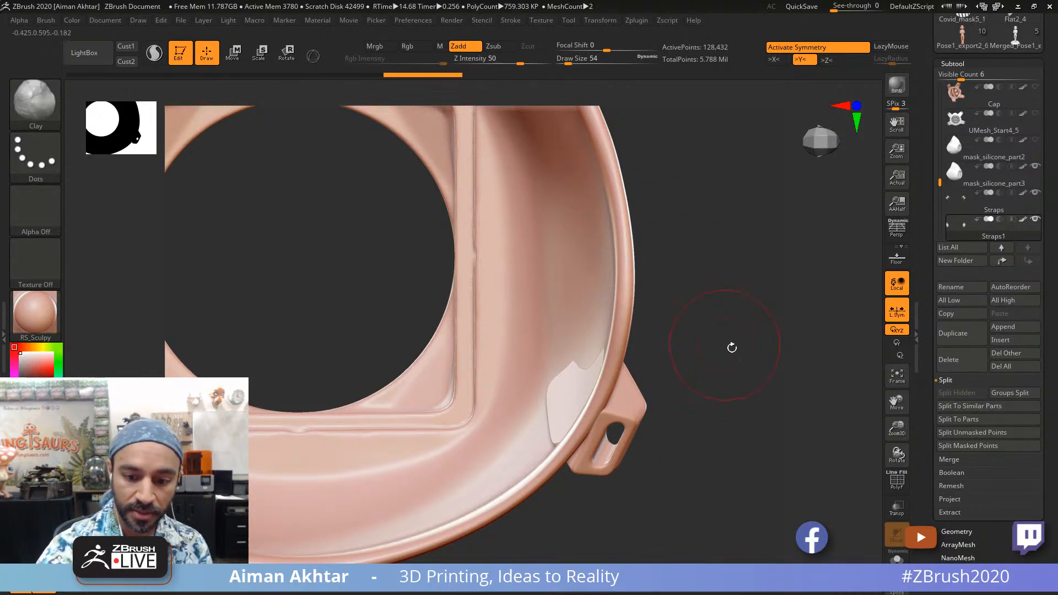
# Step: Try to shift the lower strap's inner patch into the wall with the Move brush at draw size 150
pyautogui.moveTo(732, 347)
pyautogui.mouseDown(button='right')
pyautogui.moveTo(746, 255)
pyautogui.moveTo(710, 293)
pyautogui.moveTo(711, 347)
pyautogui.mouseUp(button='right')
pyautogui.press('b')
pyautogui.press('m')
pyautogui.press('v')
pyautogui.press('s')
pyautogui.moveTo(599, 331); pyautogui.dragTo(579, 332)
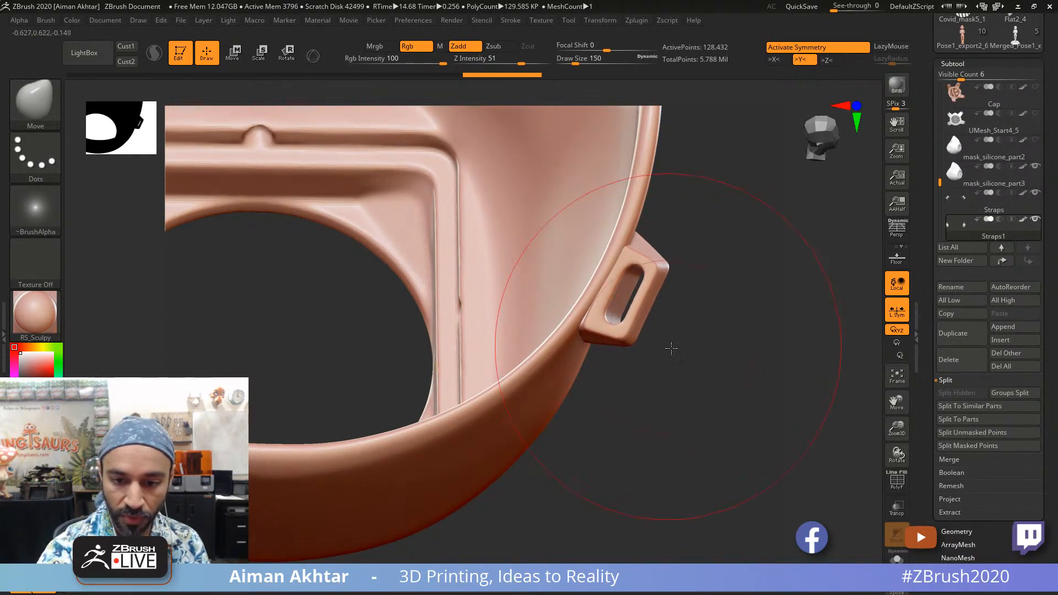
pyautogui.moveTo(671, 347); pyautogui.dragTo(702, 345, button='right')
pyautogui.hotkey('ctrl', 'z')
# Step: Pull the lower strap's inner patch toward the mask wall with a smaller Move brush, starting at draw size 33
pyautogui.press('s')
pyautogui.moveTo(590, 327); pyautogui.dragTo(578, 322)
pyautogui.press('s')
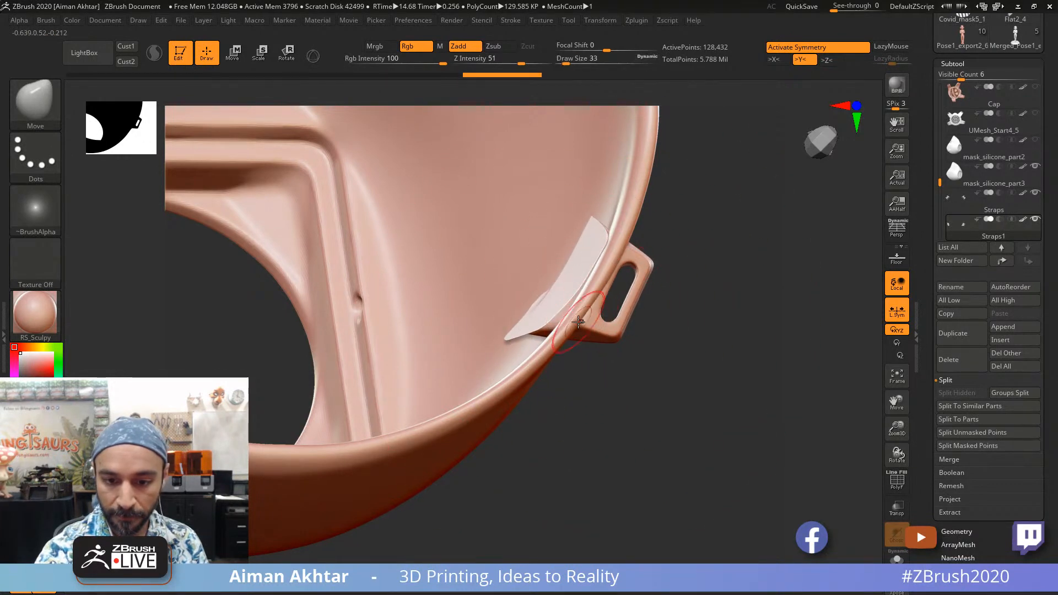
pyautogui.moveTo(647, 346); pyautogui.dragTo(602, 333, button='right')
pyautogui.press('s')
pyautogui.moveTo(571, 308); pyautogui.dragTo(597, 323)
pyautogui.press('s')
# Step: Clip the remaining inner part of the lower straps with further ClipCurve cuts along the mask rim
pyautogui.moveTo(529, 413)
pyautogui.mouseDown()
pyautogui.moveTo(571, 383)
pyautogui.moveTo(519, 408)
pyautogui.moveTo(594, 432)
pyautogui.moveTo(597, 406)
pyautogui.moveTo(642, 396)
pyautogui.moveTo(630, 353)
pyautogui.mouseUp()
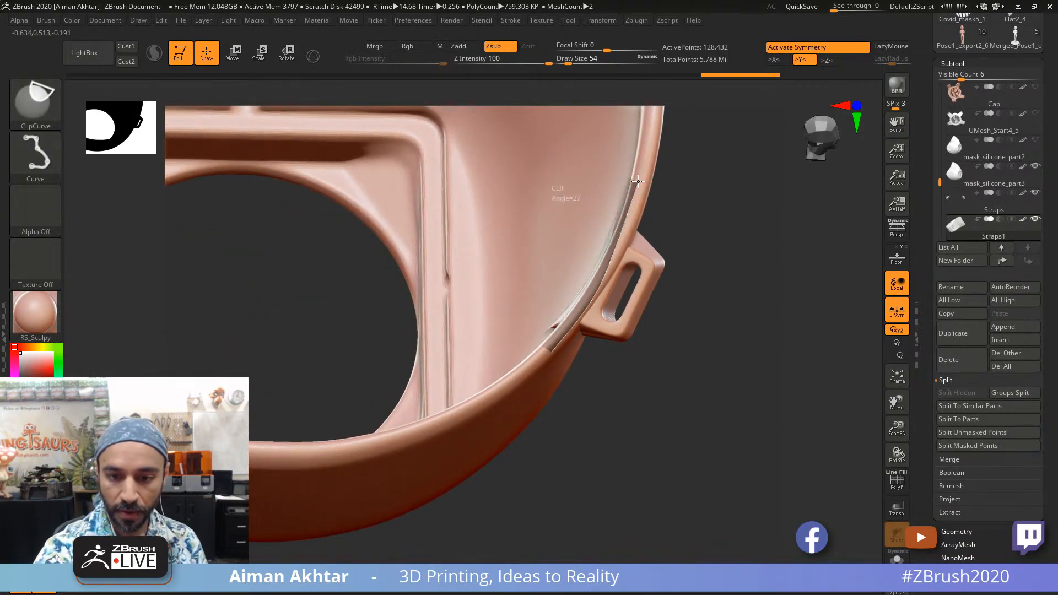
pyautogui.moveTo(687, 210)
pyautogui.mouseDown()
pyautogui.moveTo(715, 250)
pyautogui.moveTo(677, 270)
pyautogui.mouseUp()
pyautogui.hotkey('ctrl', 'shift')
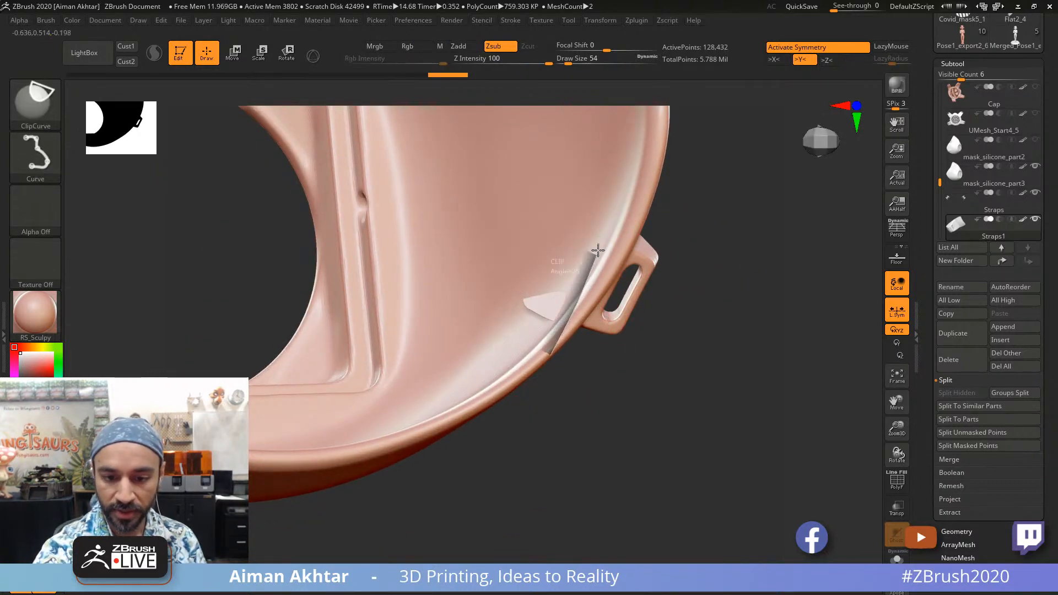
pyautogui.keyDown('ctrl'); pyautogui.keyDown('shift'); pyautogui.moveTo(597, 251); pyautogui.dragTo(602, 243); pyautogui.keyUp('shift'); pyautogui.keyUp('ctrl')
pyautogui.moveTo(696, 356)
pyautogui.mouseDown()
pyautogui.moveTo(513, 386)
pyautogui.moveTo(468, 408)
pyautogui.moveTo(491, 468)
pyautogui.moveTo(381, 468)
pyautogui.mouseUp()
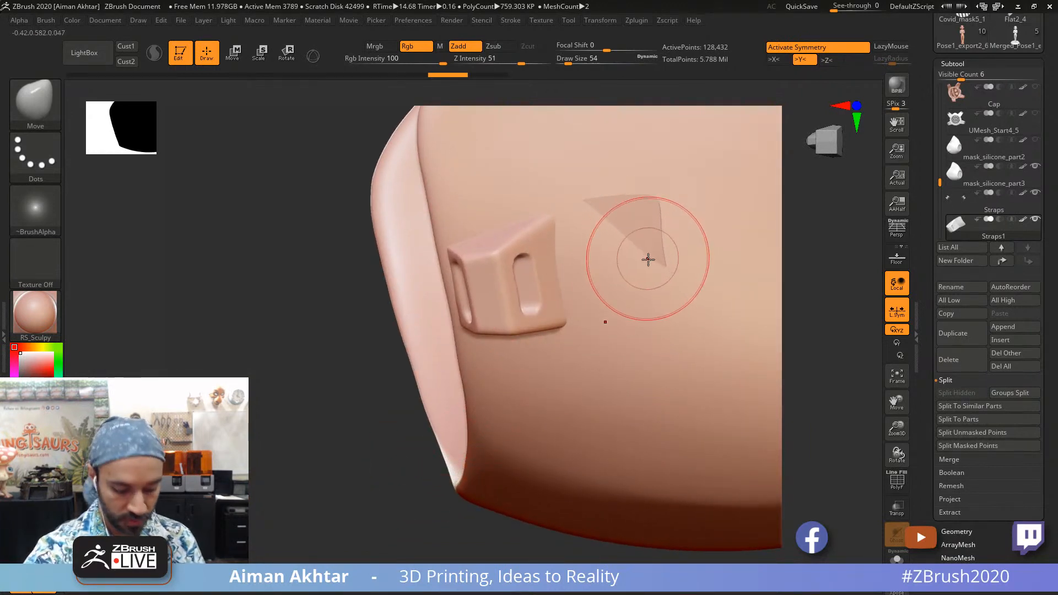
# Step: Bury the lower straps' last protruding slivers in the mask wall with the Clay brush, reducing the draw size to 38
pyautogui.press('b')
pyautogui.press('c')
pyautogui.press('l')
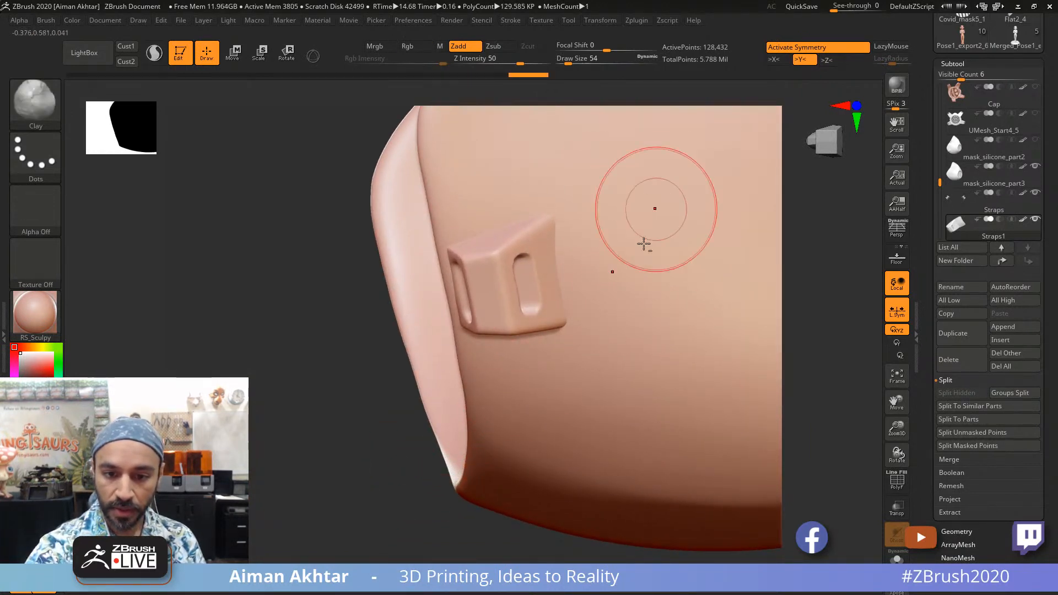
pyautogui.moveTo(406, 514); pyautogui.dragTo(484, 472)
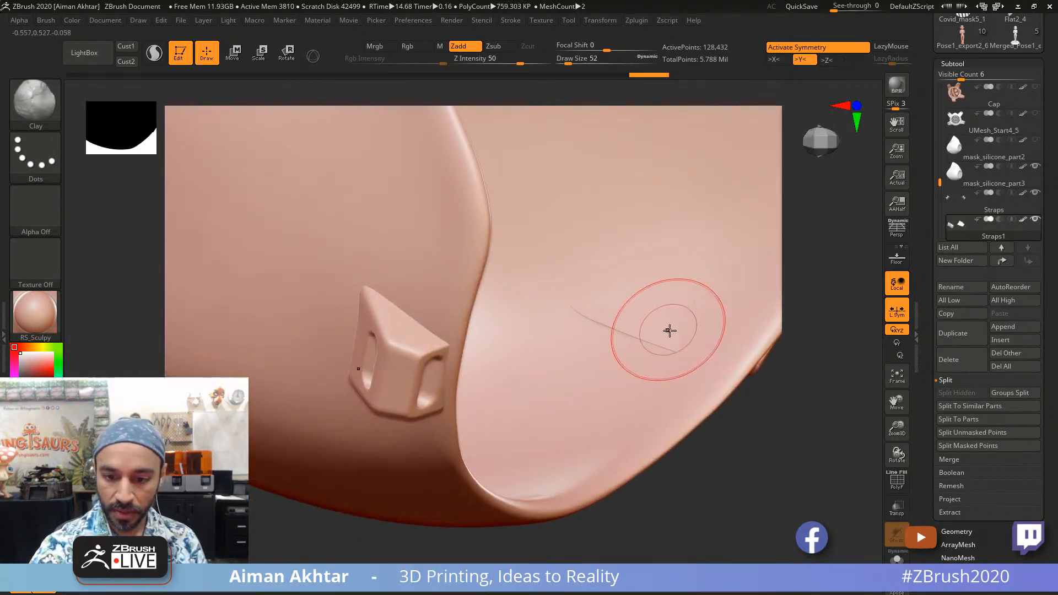
pyautogui.press('[')
pyautogui.press('[')
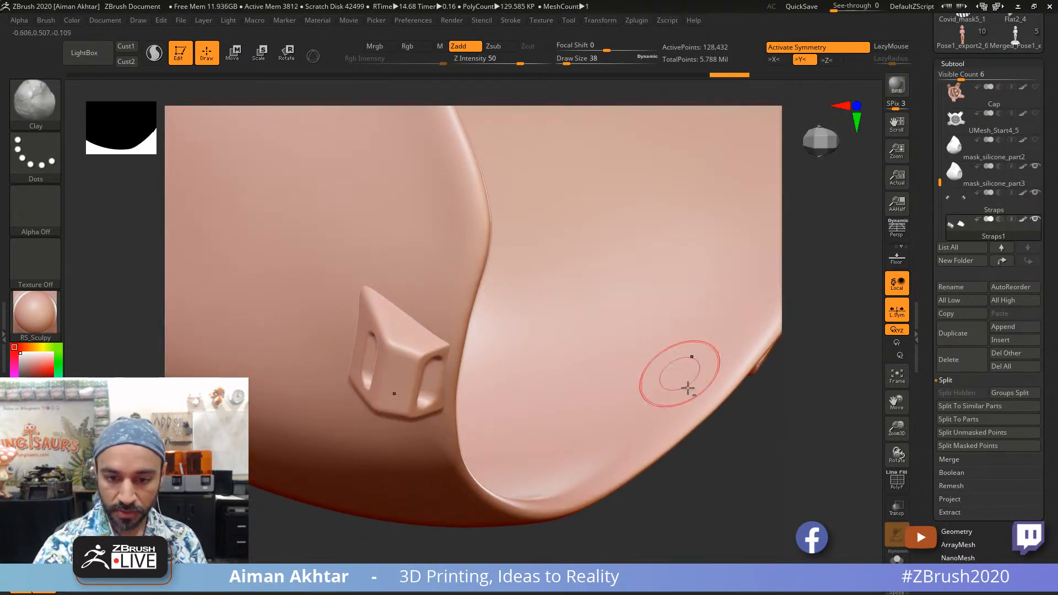
# Step: Inspect how the refitted upper and lower straps sit on the mask from inside, below and the side
pyautogui.press('f')
pyautogui.moveTo(648, 429); pyautogui.dragTo(720, 484)
pyautogui.moveTo(531, 510); pyautogui.dragTo(606, 498)
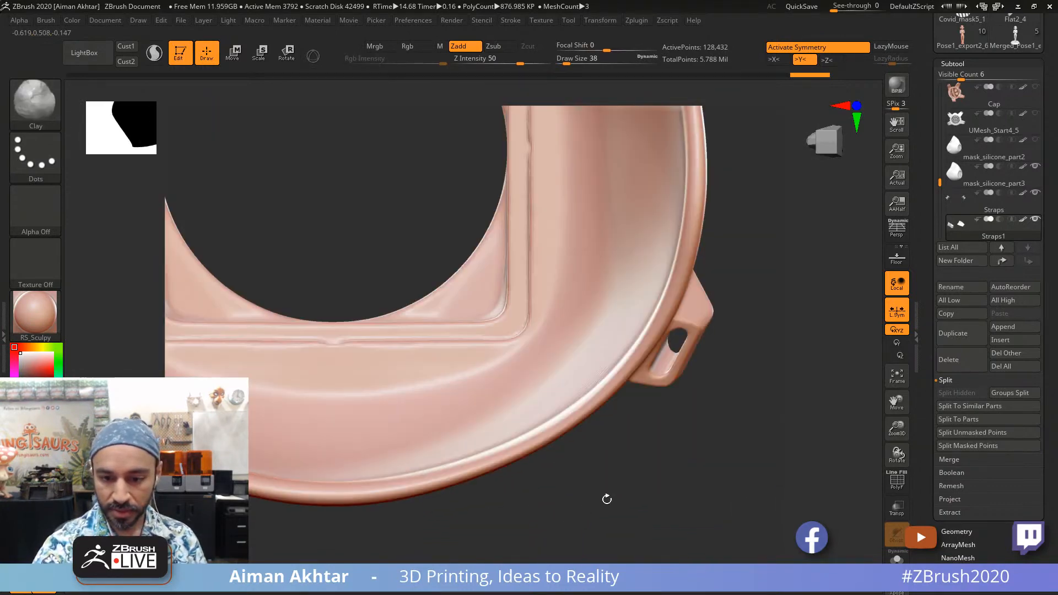
pyautogui.press('f')
pyautogui.keyDown('alt'); pyautogui.moveTo(669, 464); pyautogui.dragTo(711, 391); pyautogui.keyUp('alt')
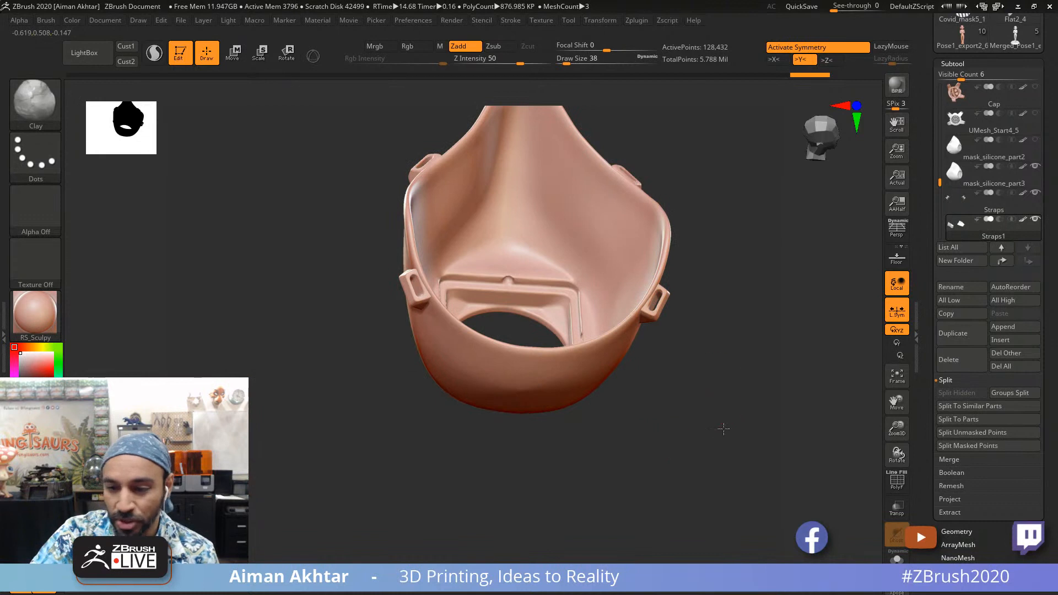
pyautogui.moveTo(724, 429); pyautogui.dragTo(625, 477)
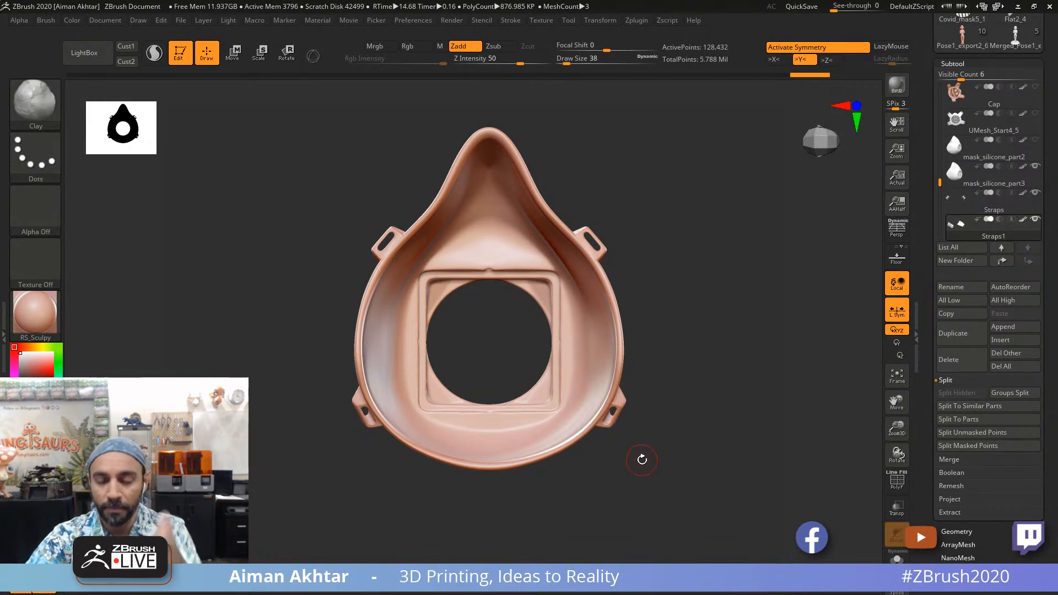
pyautogui.moveTo(656, 455); pyautogui.dragTo(557, 378)
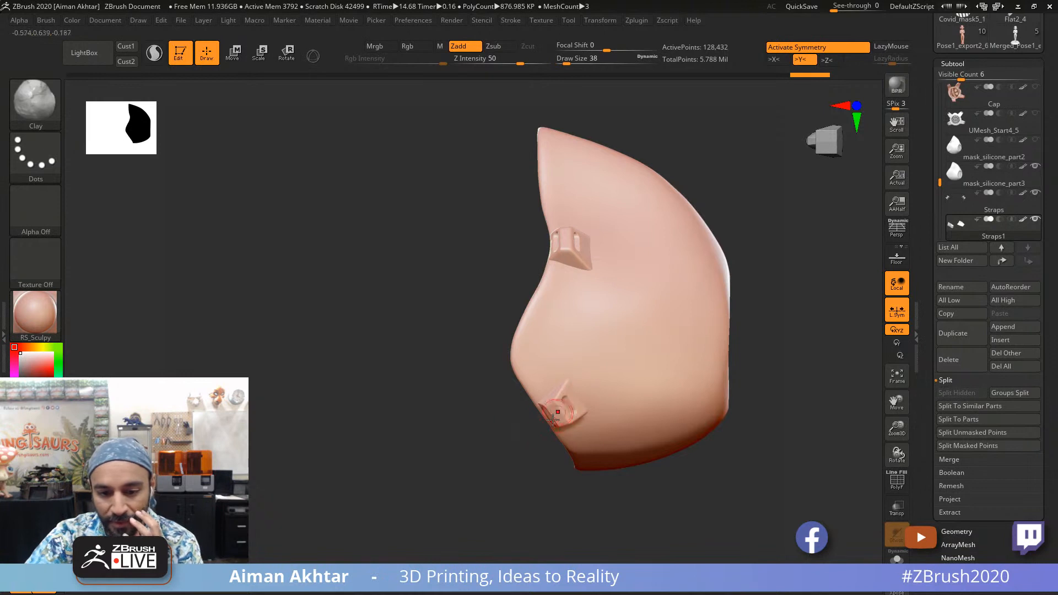
# Step: Step the lower straps back through their undo history to the state with full inner patches
pyautogui.moveTo(619, 515); pyautogui.dragTo(649, 517)
pyautogui.press('ctrl')
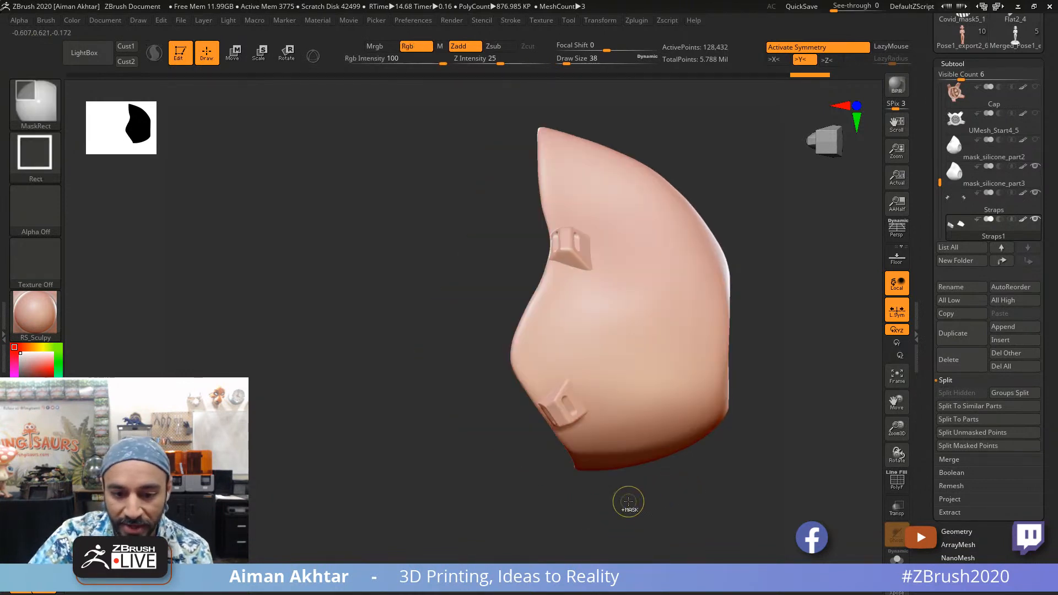
pyautogui.hotkey('ctrl', 'z')
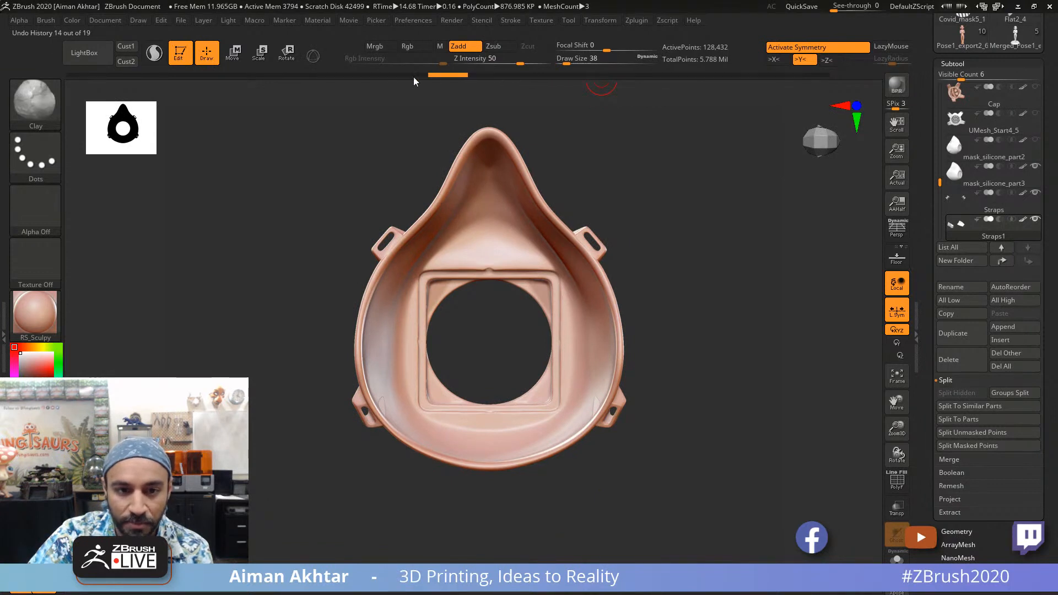
pyautogui.moveTo(298, 82); pyautogui.dragTo(134, 82)
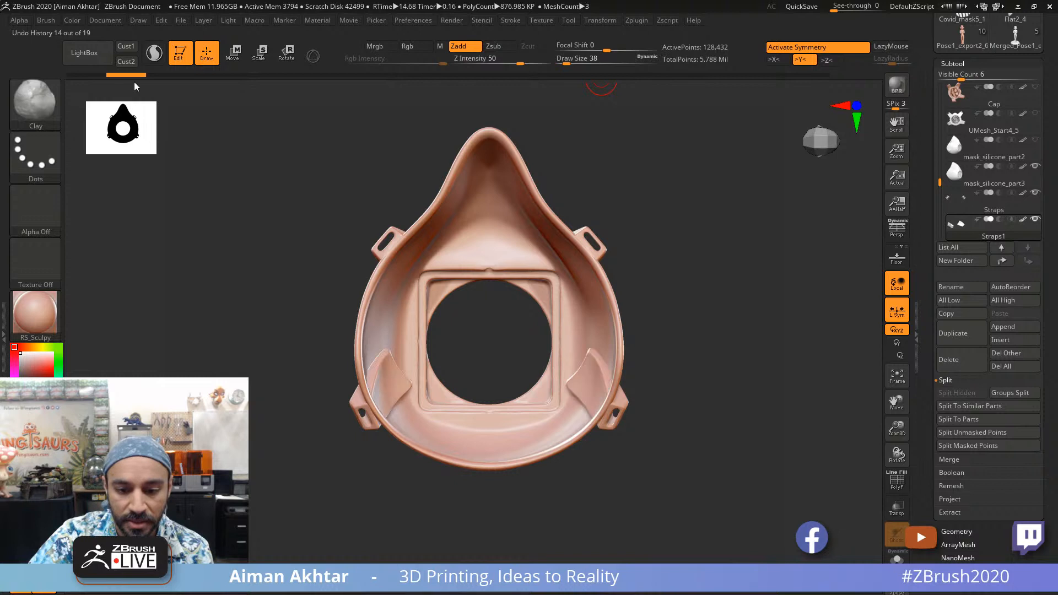
# Step: Rotate the lower straps slightly with a vertical transpose line while facing the inside of the mask
pyautogui.click(286, 52)
pyautogui.keyDown('shift'); pyautogui.moveTo(680, 250); pyautogui.dragTo(623, 243); pyautogui.keyUp('shift')
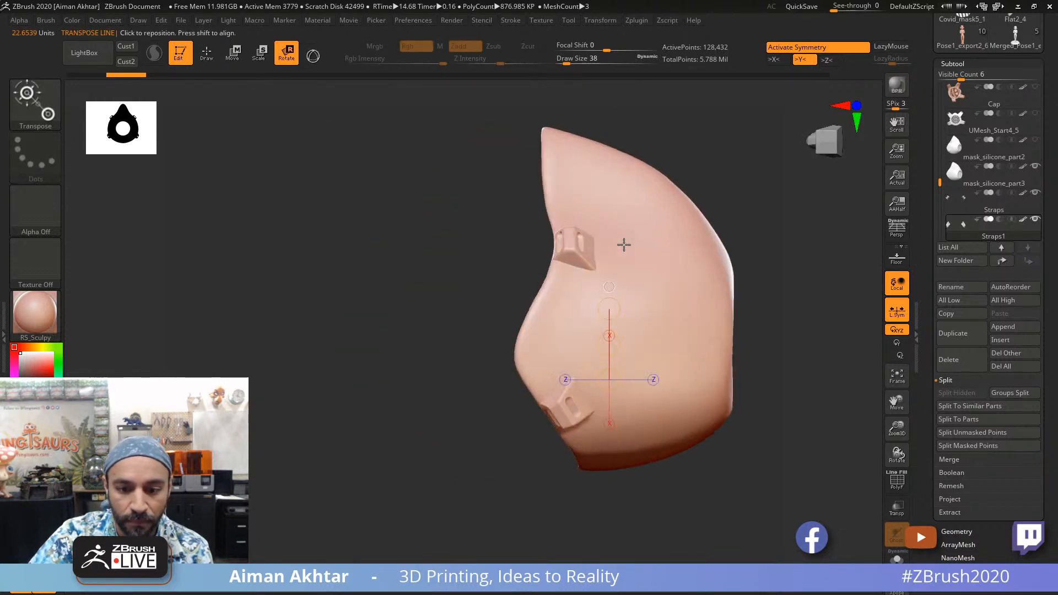
pyautogui.keyDown('shift'); pyautogui.moveTo(598, 409); pyautogui.dragTo(634, 246); pyautogui.keyUp('shift')
pyautogui.moveTo(528, 479); pyautogui.dragTo(630, 458)
pyautogui.moveTo(591, 378); pyautogui.dragTo(603, 380)
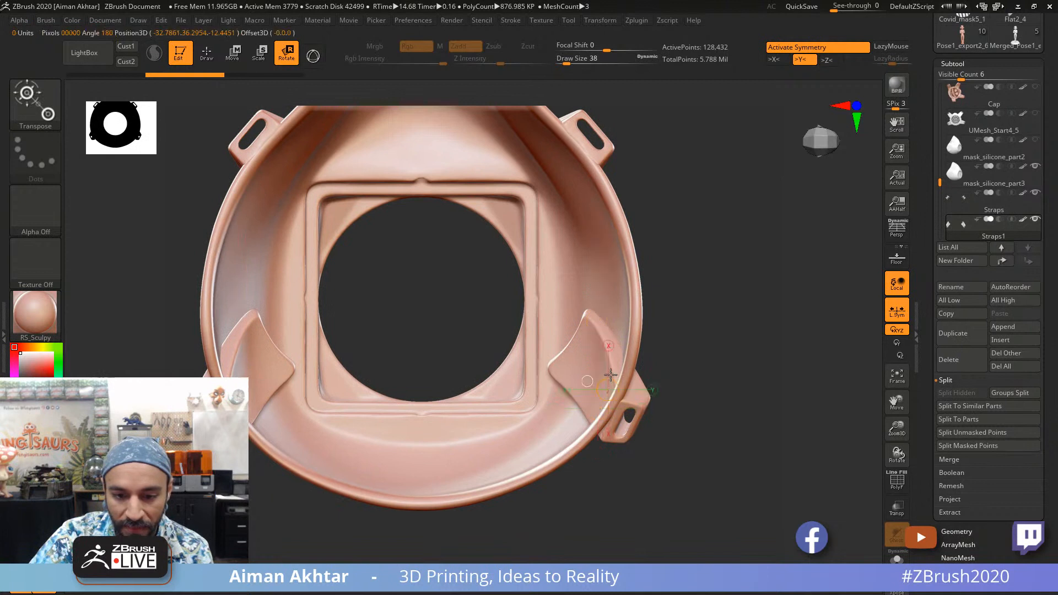
pyautogui.moveTo(609, 253); pyautogui.dragTo(628, 263)
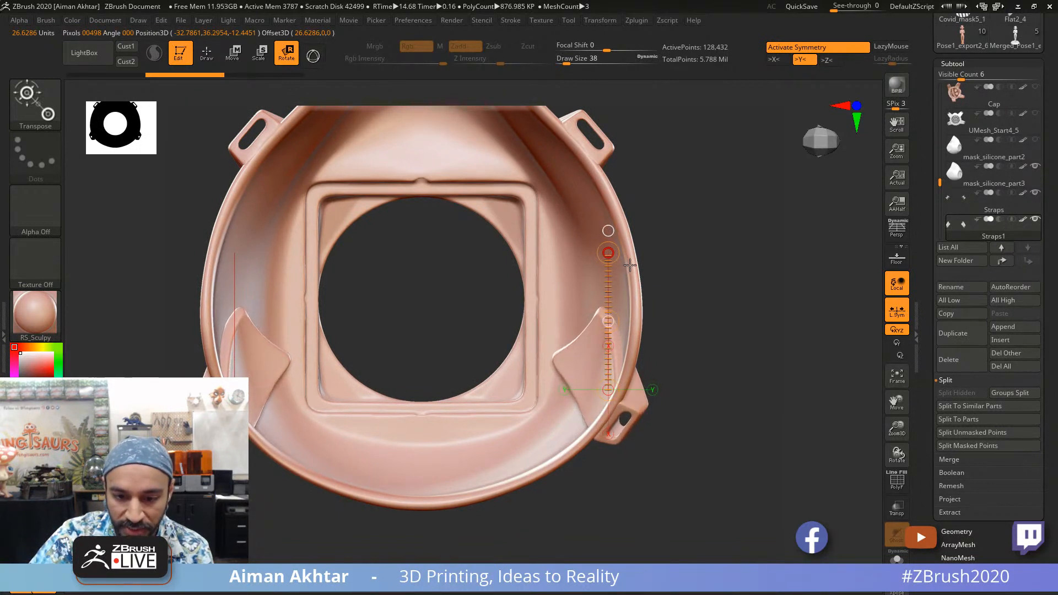
# Step: Rotate the lower straps slightly again from an angled side view to align them with the mask rim, and return to drawing
pyautogui.moveTo(737, 307); pyautogui.dragTo(668, 302)
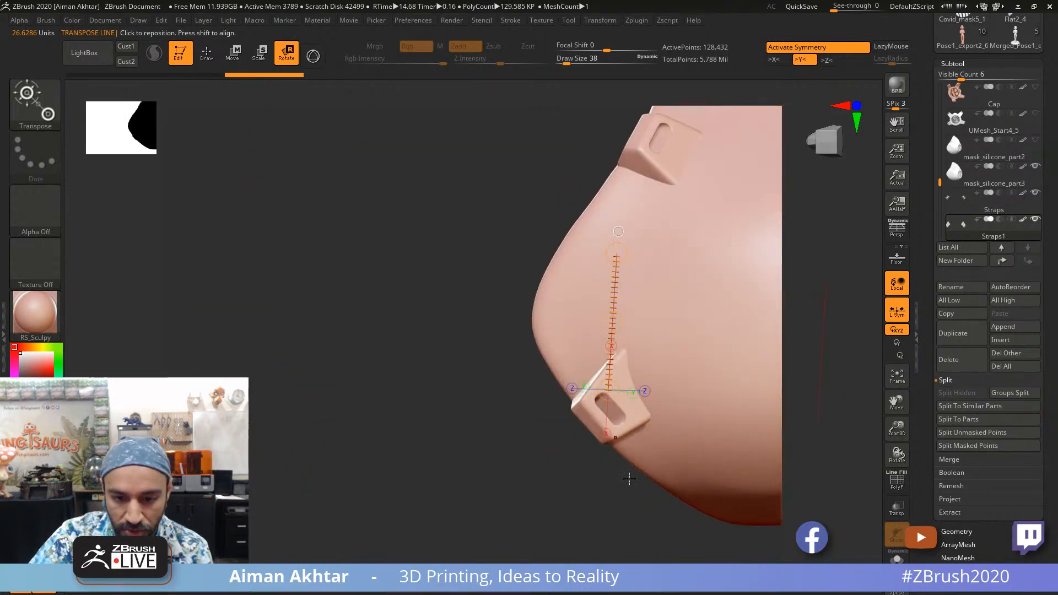
pyautogui.moveTo(629, 479); pyautogui.dragTo(679, 473)
pyautogui.moveTo(668, 432)
pyautogui.mouseDown()
pyautogui.moveTo(635, 385)
pyautogui.moveTo(643, 405)
pyautogui.moveTo(587, 352)
pyautogui.moveTo(588, 229)
pyautogui.mouseUp()
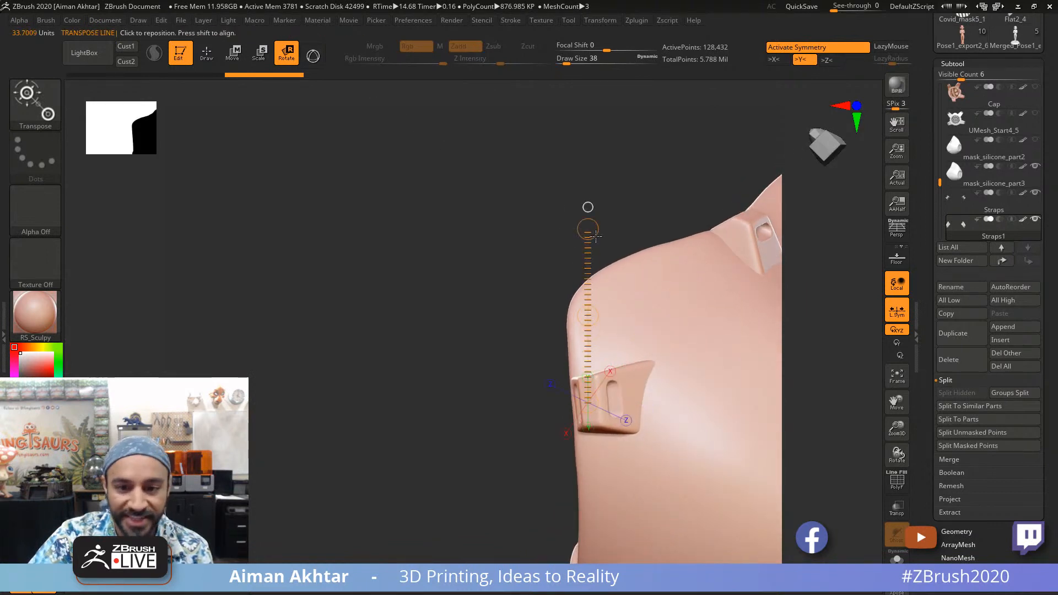
pyautogui.press('q')
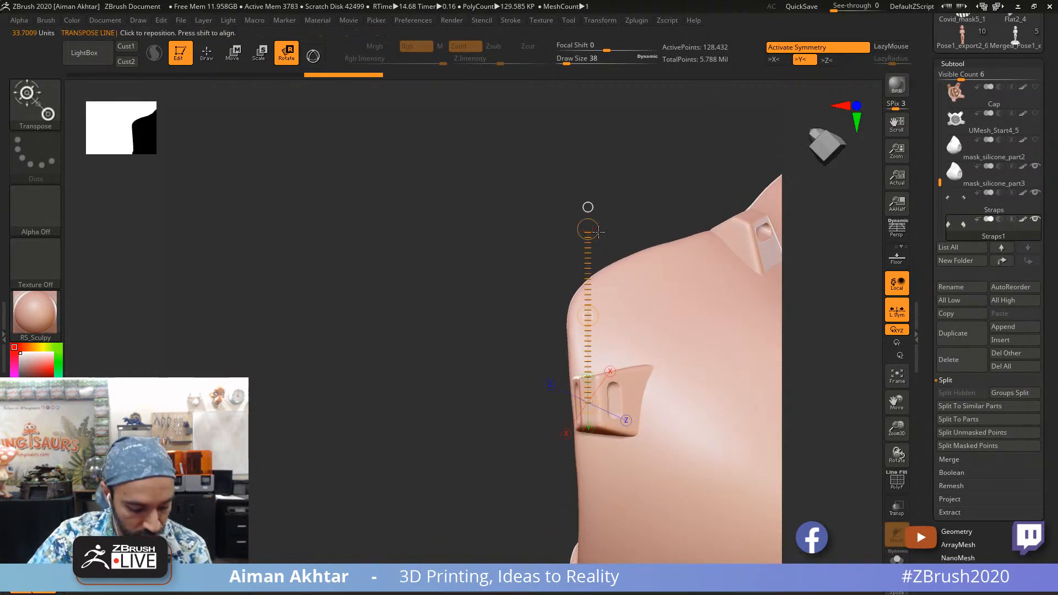
# Step: Clip the lower straps' inner patch toward the mask wall with a curve cut along the inner rim
pyautogui.moveTo(484, 361)
pyautogui.keyDown('shift'); pyautogui.mouseDown()
pyautogui.moveTo(510, 415)
pyautogui.moveTo(646, 437)
pyautogui.moveTo(658, 451)
pyautogui.mouseUp(); pyautogui.keyUp('shift')
pyautogui.hotkey('ctrl', 'shift')
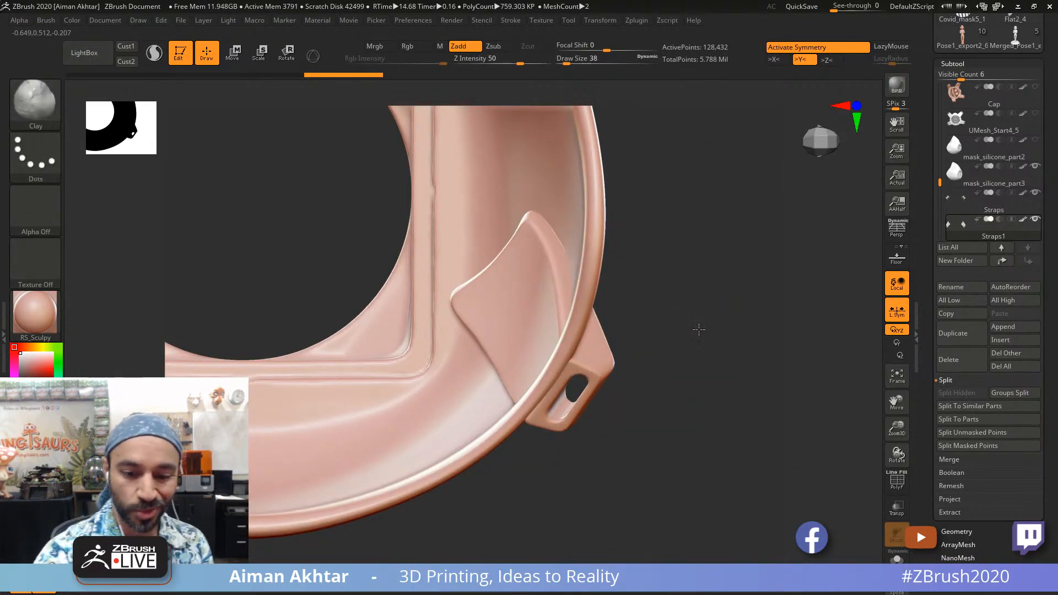
pyautogui.moveTo(699, 329)
pyautogui.mouseDown()
pyautogui.moveTo(699, 309)
pyautogui.moveTo(682, 350)
pyautogui.moveTo(633, 368)
pyautogui.mouseUp()
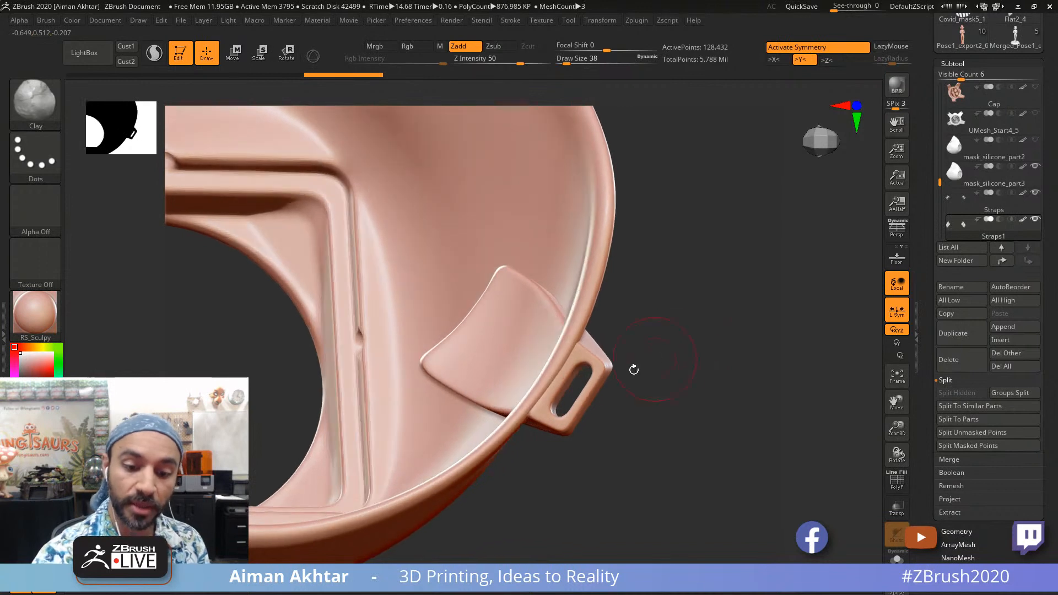
pyautogui.hotkey('ctrl', 'shift')
pyautogui.moveTo(503, 436)
pyautogui.keyDown('ctrl'); pyautogui.keyDown('shift'); pyautogui.mouseDown()
pyautogui.moveTo(537, 400)
pyautogui.moveTo(572, 306)
pyautogui.moveTo(589, 331)
pyautogui.moveTo(636, 220)
pyautogui.moveTo(699, 363)
pyautogui.moveTo(679, 404)
pyautogui.moveTo(648, 374)
pyautogui.moveTo(545, 397)
pyautogui.moveTo(480, 446)
pyautogui.moveTo(438, 503)
pyautogui.mouseUp(); pyautogui.keyUp('shift'); pyautogui.keyUp('ctrl')
pyautogui.moveTo(291, 482); pyautogui.dragTo(300, 474)
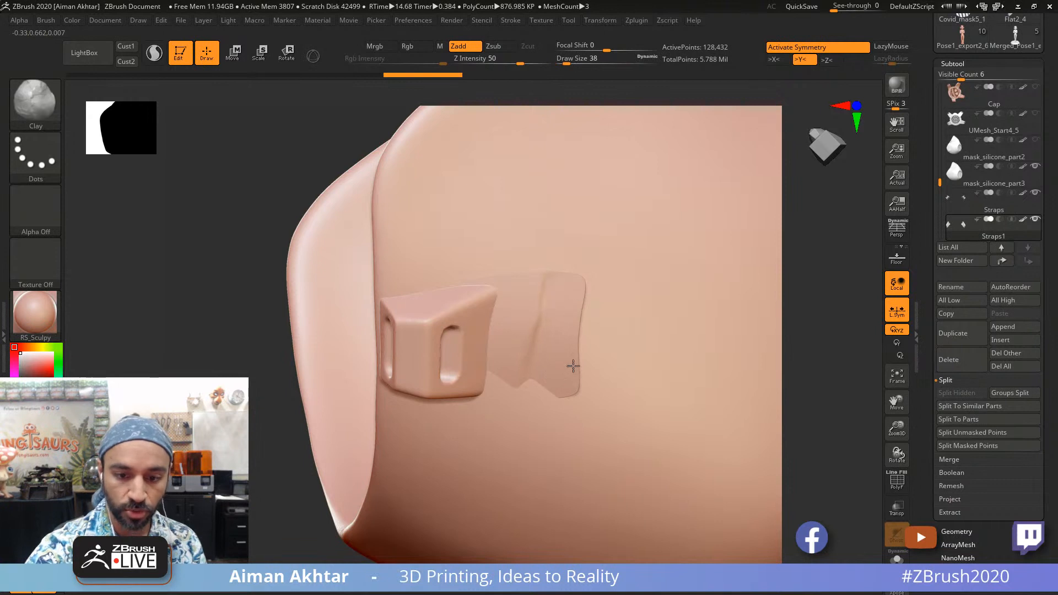
# Step: Sink the lower strap's clipped patch where it shows through the outer mask wall, adjusting the brush size between strokes
pyautogui.press('s')
pyautogui.moveTo(570, 366); pyautogui.dragTo(583, 271)
pyautogui.press('s')
pyautogui.moveTo(301, 472); pyautogui.dragTo(268, 441)
pyautogui.press('s')
pyautogui.moveTo(519, 320); pyautogui.dragTo(515, 318)
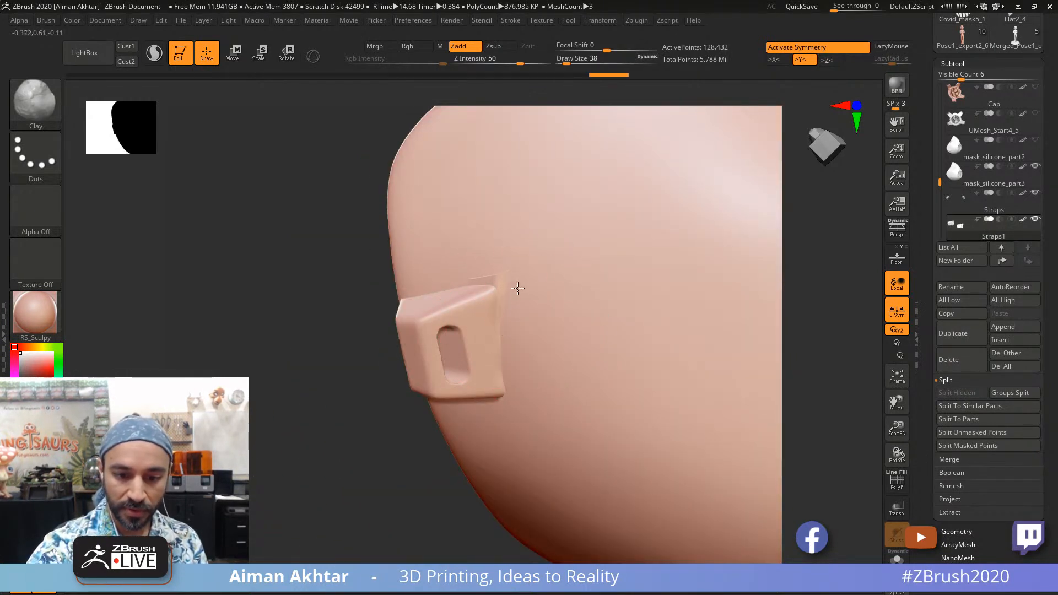
# Step: Reduce the draw size to 25 and smooth the lower strap's edge against the outer mask wall
pyautogui.press('s')
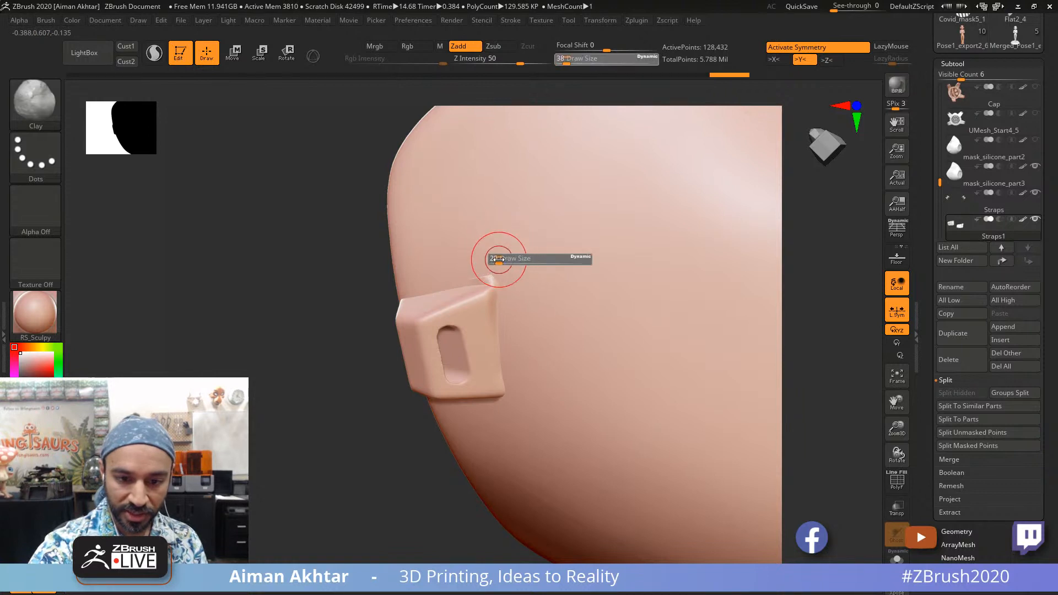
pyautogui.moveTo(496, 255)
pyautogui.mouseDown()
pyautogui.moveTo(444, 273)
pyautogui.moveTo(536, 259)
pyautogui.moveTo(517, 292)
pyautogui.mouseUp()
pyautogui.press('shift')
pyautogui.keyDown('shift'); pyautogui.moveTo(498, 309); pyautogui.dragTo(507, 348); pyautogui.keyUp('shift')
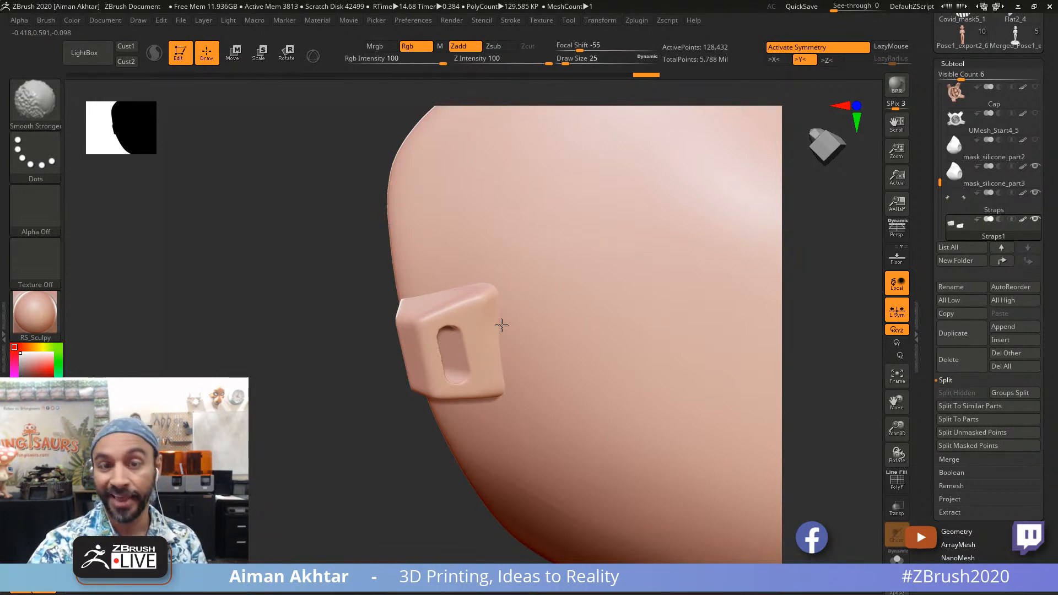
pyautogui.keyDown('shift'); pyautogui.moveTo(501, 382); pyautogui.dragTo(493, 308); pyautogui.keyUp('shift')
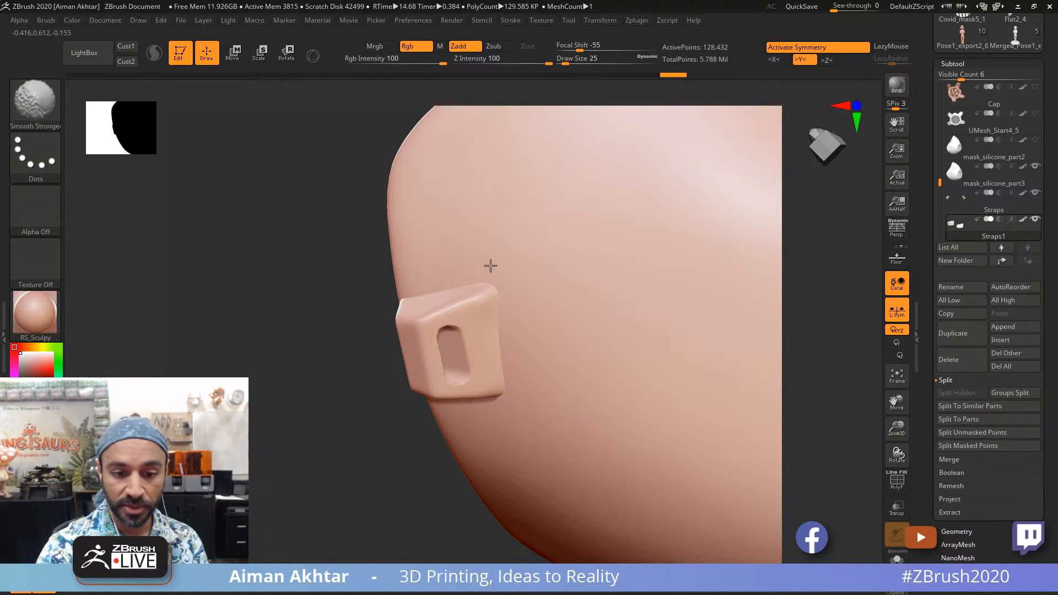
pyautogui.keyDown('shift'); pyautogui.moveTo(501, 253); pyautogui.dragTo(500, 248); pyautogui.keyUp('shift')
# Step: Bury the lower strap's slivers inside the mask using draw size 61, and check all straps with the draw size reduced to 29
pyautogui.moveTo(390, 503)
pyautogui.mouseDown()
pyautogui.moveTo(451, 413)
pyautogui.moveTo(478, 398)
pyautogui.mouseUp()
pyautogui.keyDown('shift'); pyautogui.moveTo(484, 394); pyautogui.dragTo(413, 401); pyautogui.keyUp('shift')
pyautogui.keyDown('shift'); pyautogui.moveTo(521, 353); pyautogui.dragTo(512, 271); pyautogui.keyUp('shift')
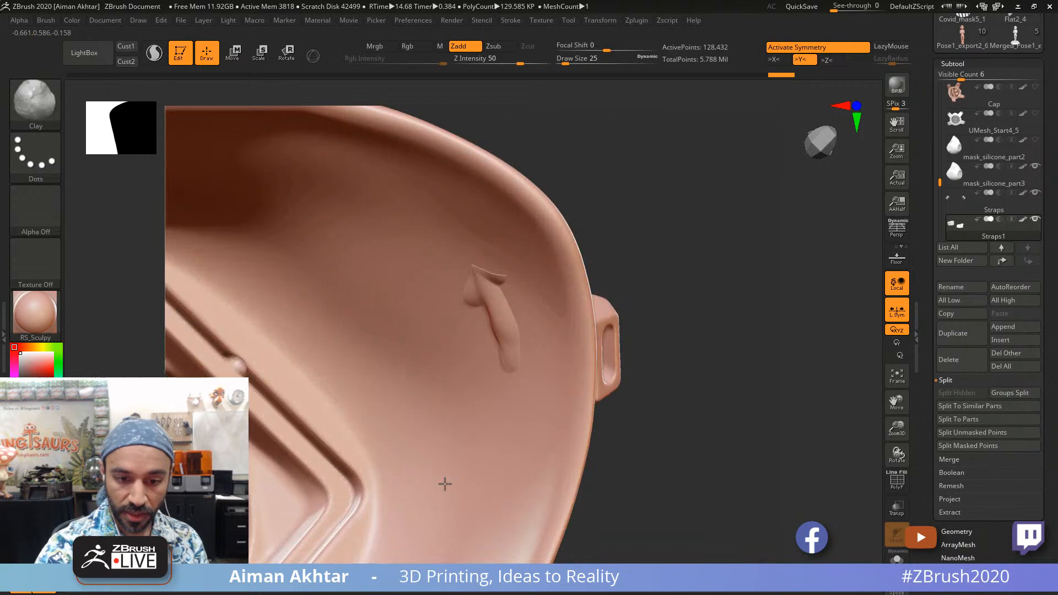
pyautogui.moveTo(444, 482)
pyautogui.mouseDown()
pyautogui.moveTo(444, 452)
pyautogui.moveTo(500, 362)
pyautogui.mouseUp()
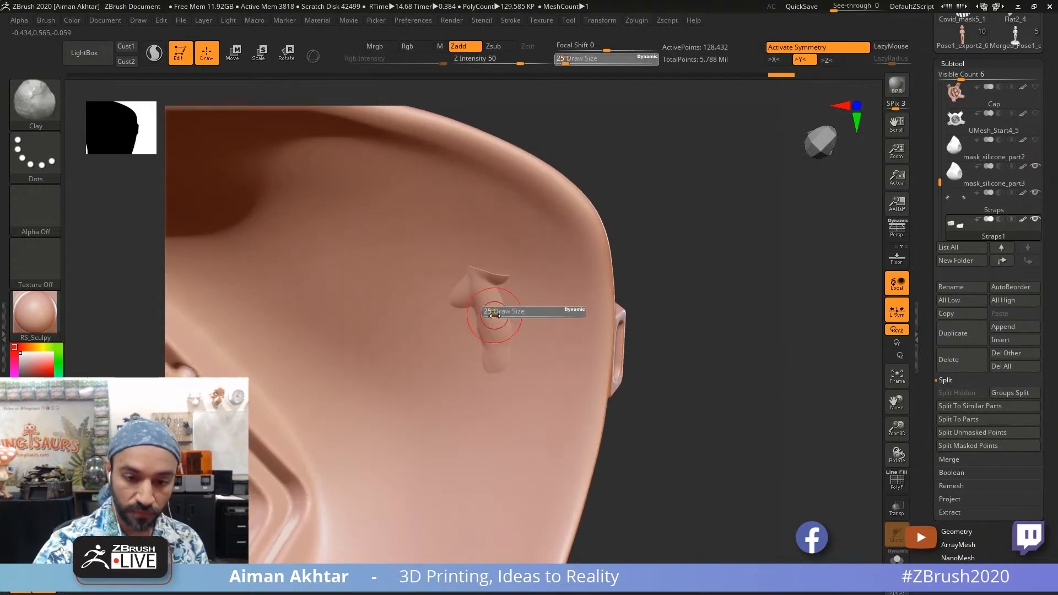
pyautogui.press('s')
pyautogui.moveTo(499, 313)
pyautogui.mouseDown()
pyautogui.moveTo(487, 302)
pyautogui.moveTo(484, 340)
pyautogui.moveTo(491, 309)
pyautogui.mouseUp()
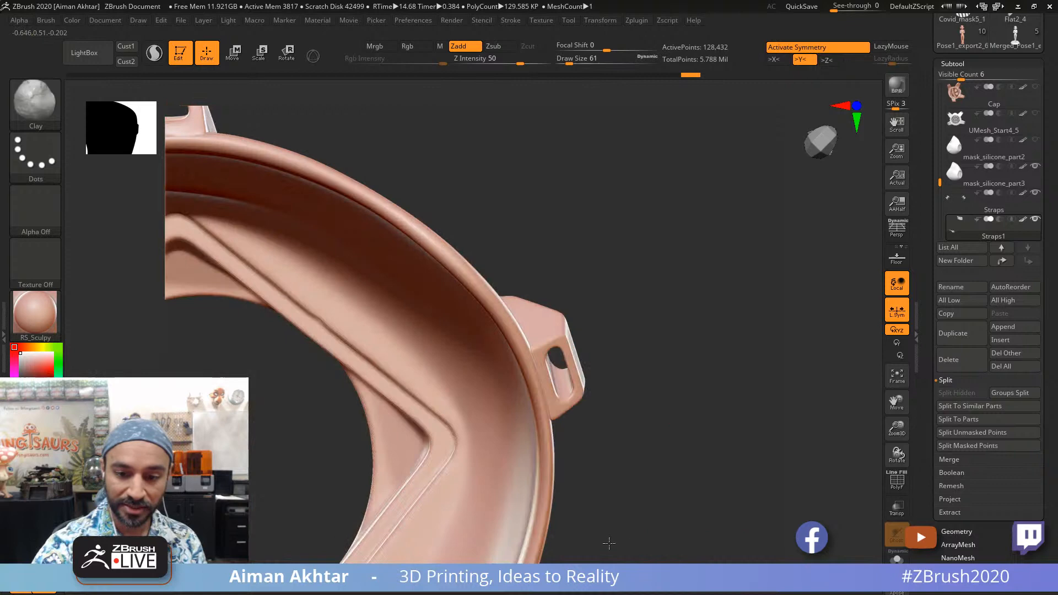
pyautogui.moveTo(609, 543); pyautogui.dragTo(690, 455)
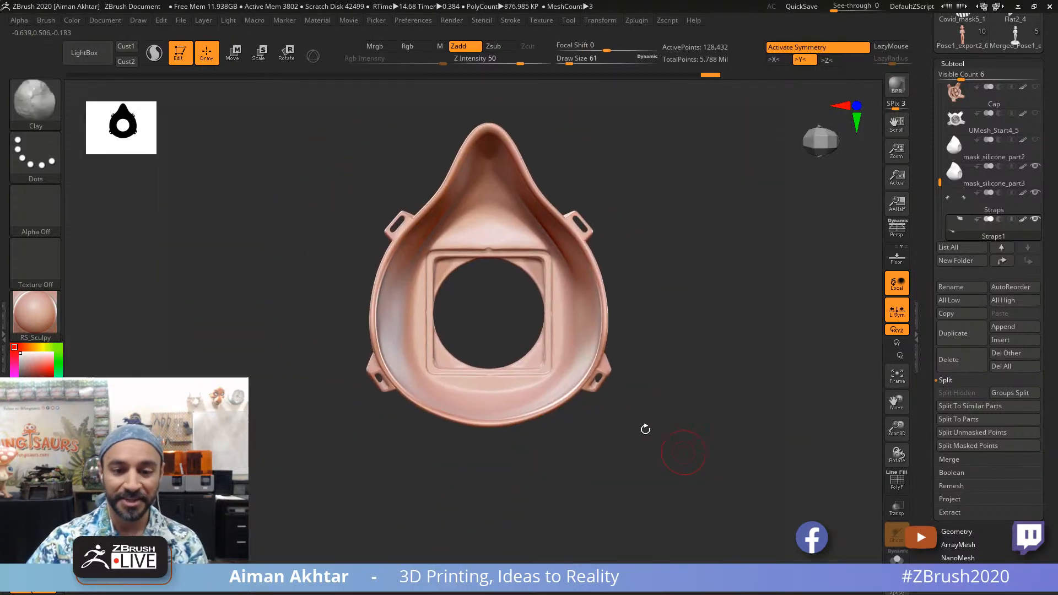
pyautogui.press('s')
pyautogui.moveTo(526, 366); pyautogui.dragTo(523, 366)
pyautogui.moveTo(661, 456)
pyautogui.mouseDown()
pyautogui.moveTo(595, 442)
pyautogui.moveTo(612, 454)
pyautogui.moveTo(760, 383)
pyautogui.mouseUp()
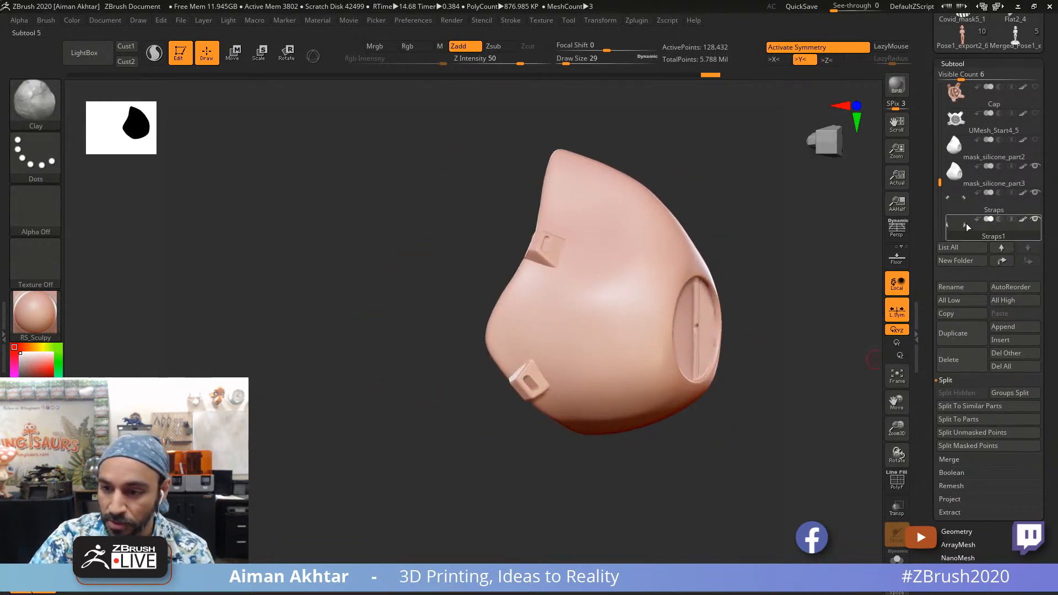
# Step: Merge the two strap subtools down into mask_silicone_part3
pyautogui.click(958, 184)
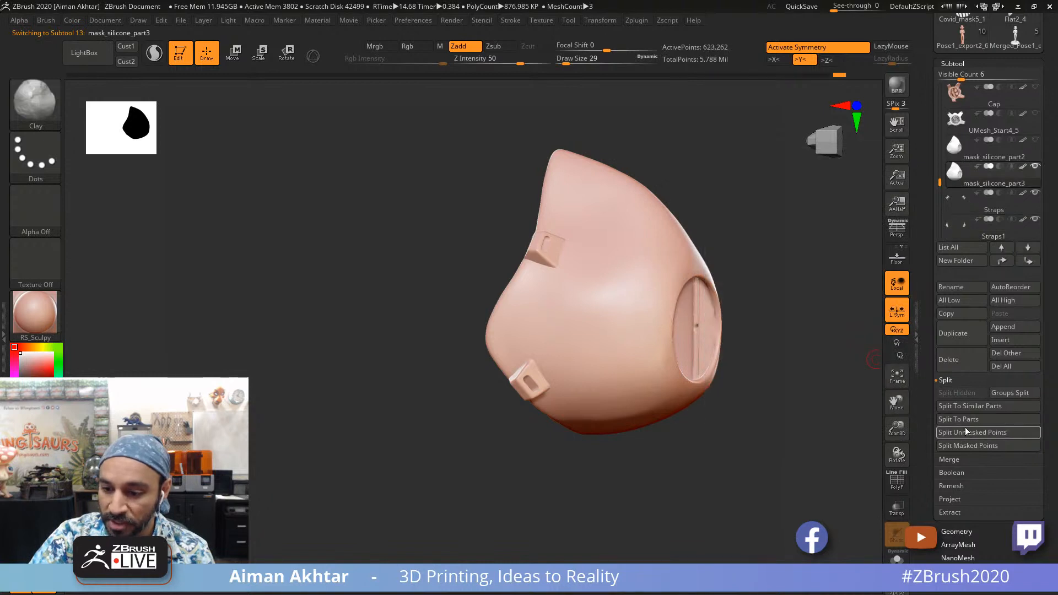
pyautogui.click(961, 464)
pyautogui.click(959, 408)
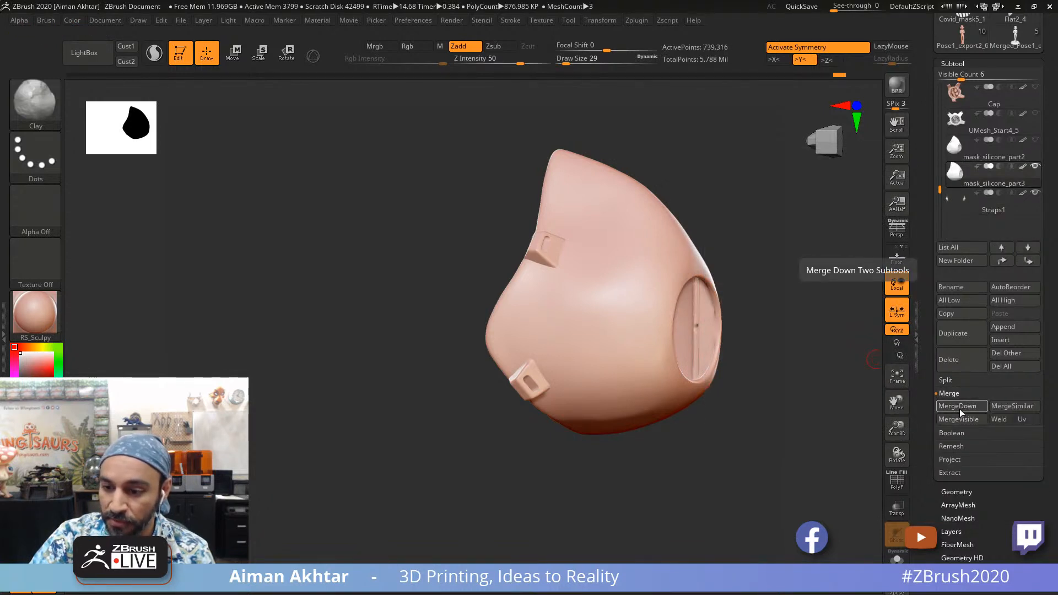
# Step: Duplicate the merged mask and move the original mask_silicone_part3 above mask_silicone_part2
pyautogui.click(960, 333)
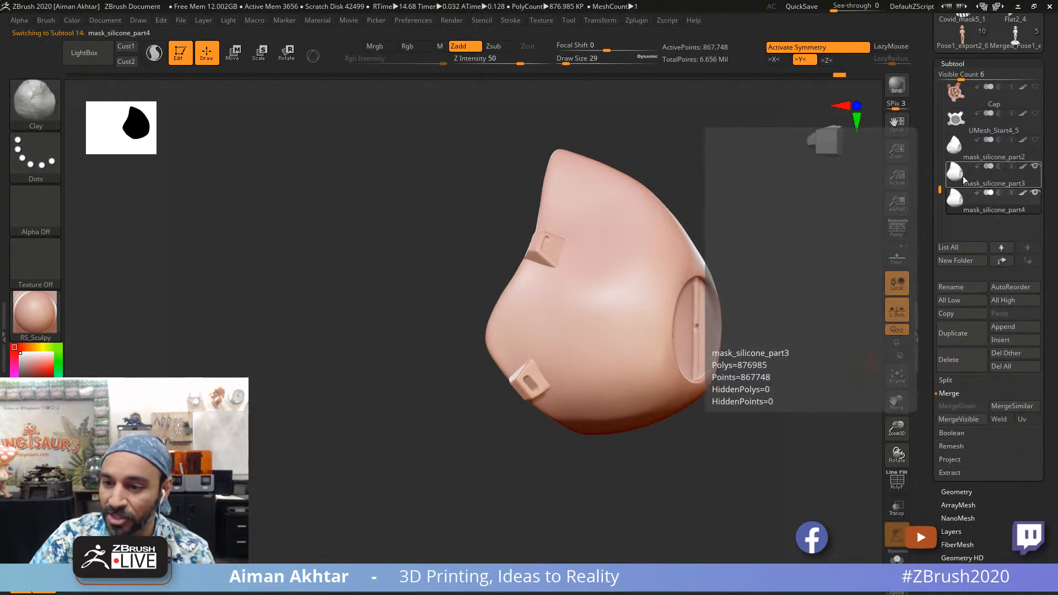
pyautogui.click(1000, 247)
pyautogui.moveTo(954, 147)
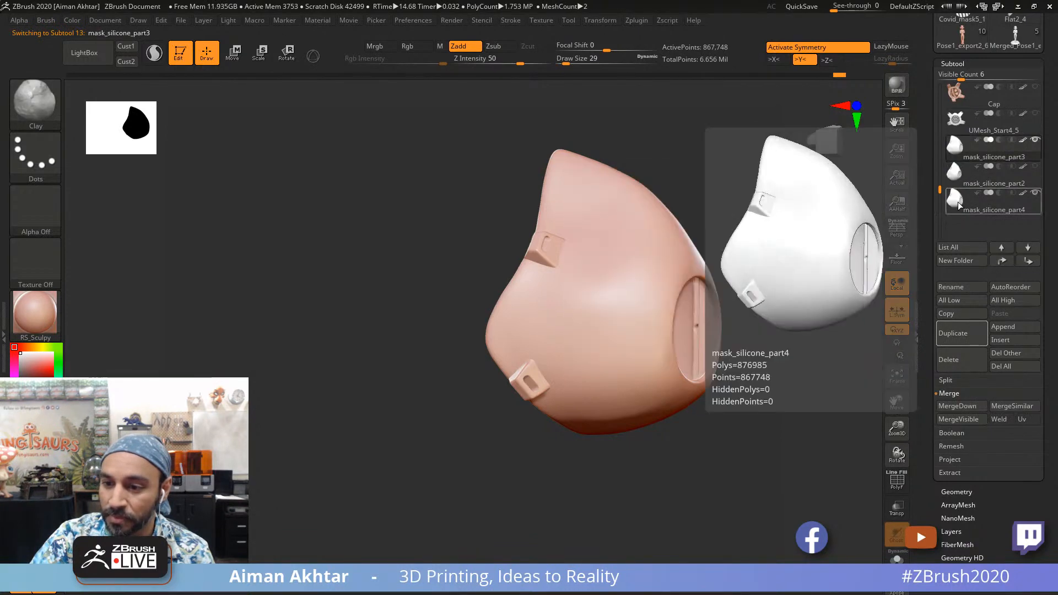
# Step: Fuse the straps and mask in mask_silicone_part4 with DynaMesh at resolution 600
pyautogui.click(964, 197)
pyautogui.click(956, 492)
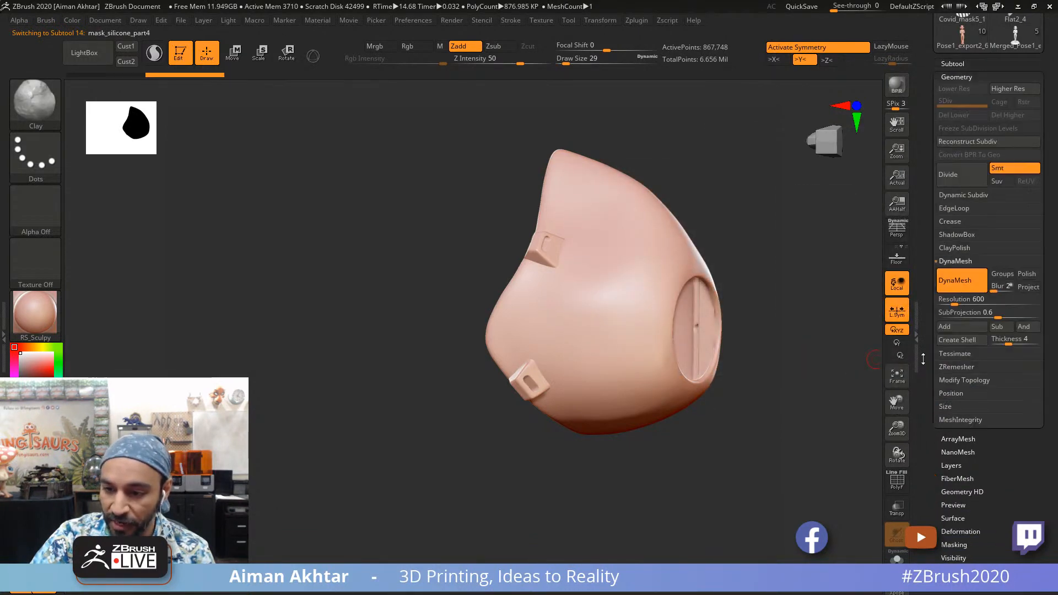
pyautogui.press('ctrl')
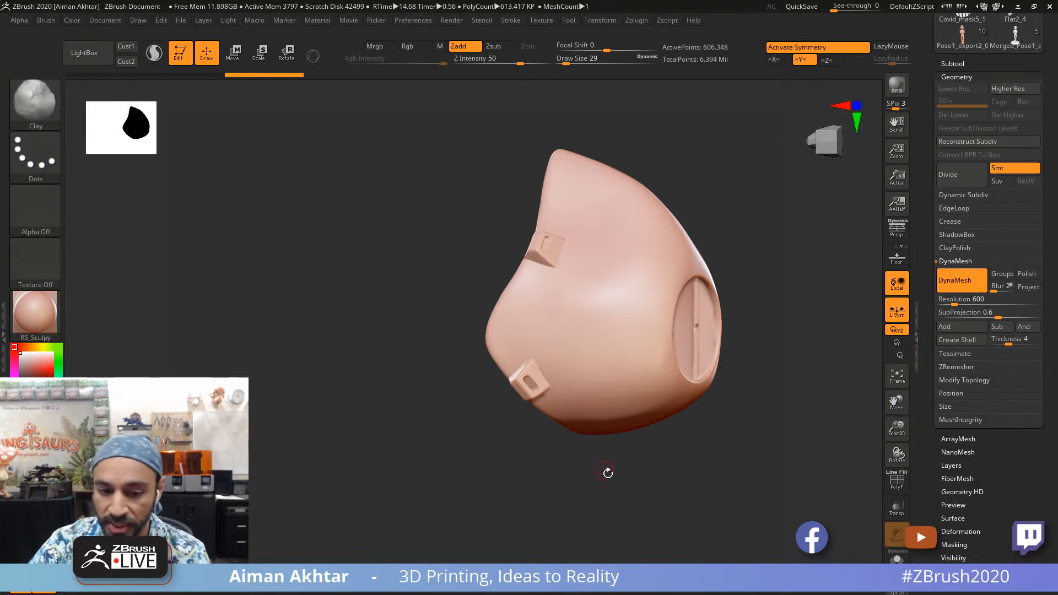
# Step: Smooth the seam around the lower strap where it joins the outer mask wall, using draw size 29
pyautogui.keyDown('alt'); pyautogui.moveTo(608, 472); pyautogui.dragTo(655, 529); pyautogui.keyUp('alt')
pyautogui.keyDown('shift'); pyautogui.moveTo(544, 402); pyautogui.dragTo(503, 310); pyautogui.keyUp('shift')
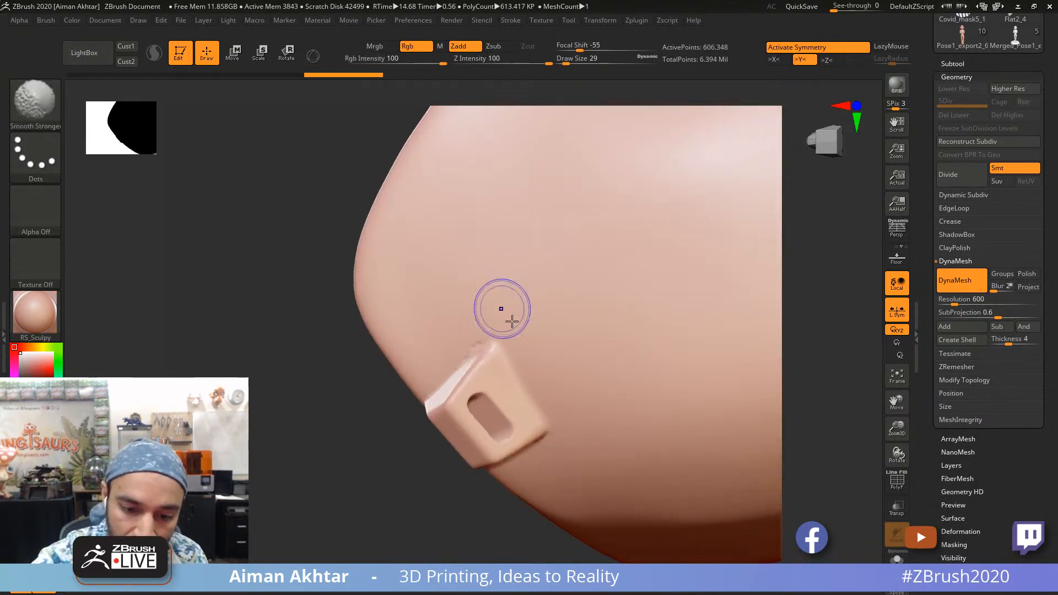
pyautogui.moveTo(378, 406); pyautogui.dragTo(460, 347)
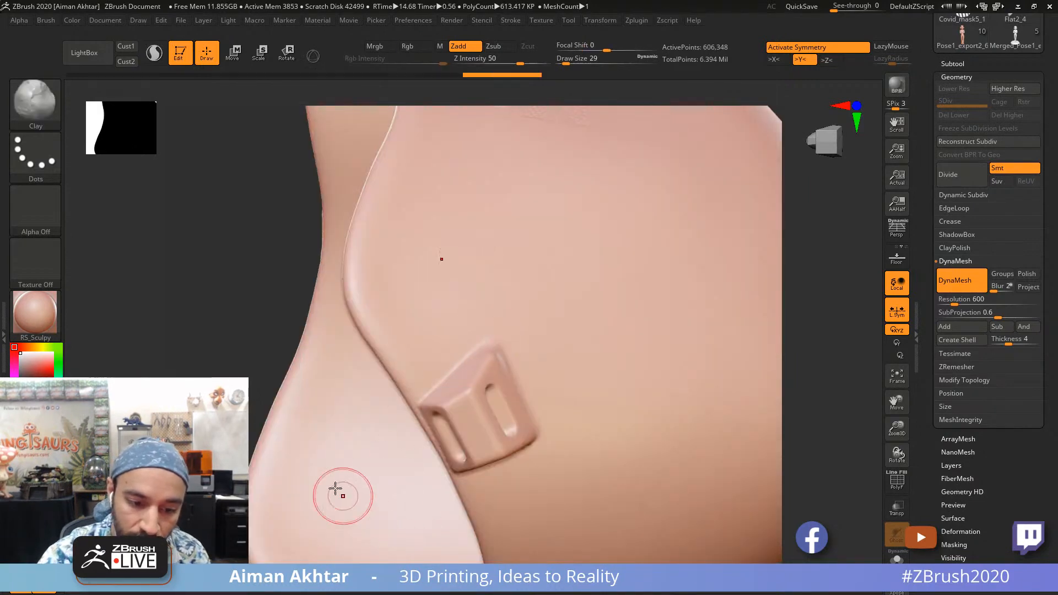
pyautogui.moveTo(240, 449); pyautogui.dragTo(217, 300)
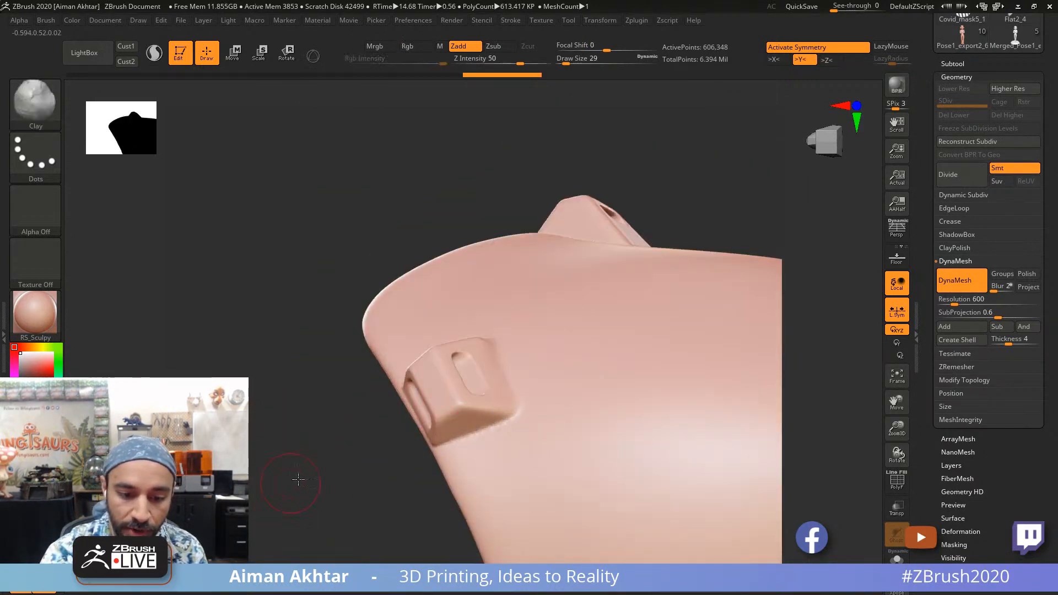
pyautogui.moveTo(298, 479); pyautogui.dragTo(356, 453)
pyautogui.press('s')
pyautogui.moveTo(417, 433)
pyautogui.keyDown('shift'); pyautogui.mouseDown()
pyautogui.moveTo(385, 395)
pyautogui.moveTo(441, 465)
pyautogui.mouseUp(); pyautogui.keyUp('shift')
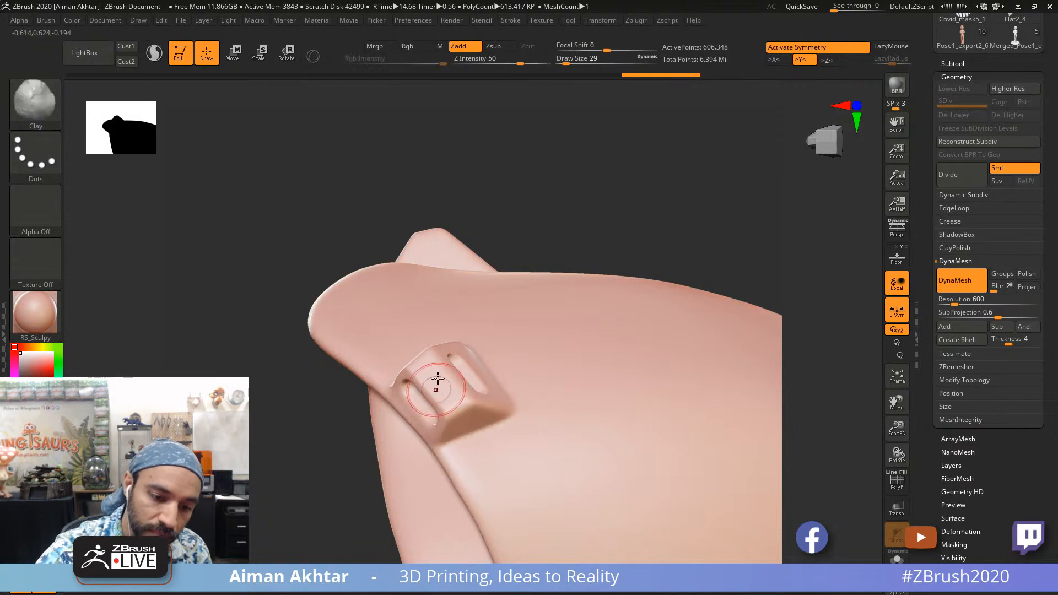
# Step: Smooth the seam around the upper strap on the outer wall, reducing the draw size to 12 for the rim side
pyautogui.moveTo(438, 380)
pyautogui.mouseDown()
pyautogui.moveTo(564, 227)
pyautogui.moveTo(389, 366)
pyautogui.moveTo(480, 312)
pyautogui.moveTo(618, 383)
pyautogui.mouseUp()
pyautogui.moveTo(616, 243)
pyautogui.keyDown('shift'); pyautogui.mouseDown()
pyautogui.moveTo(587, 328)
pyautogui.moveTo(485, 319)
pyautogui.mouseUp(); pyautogui.keyUp('shift')
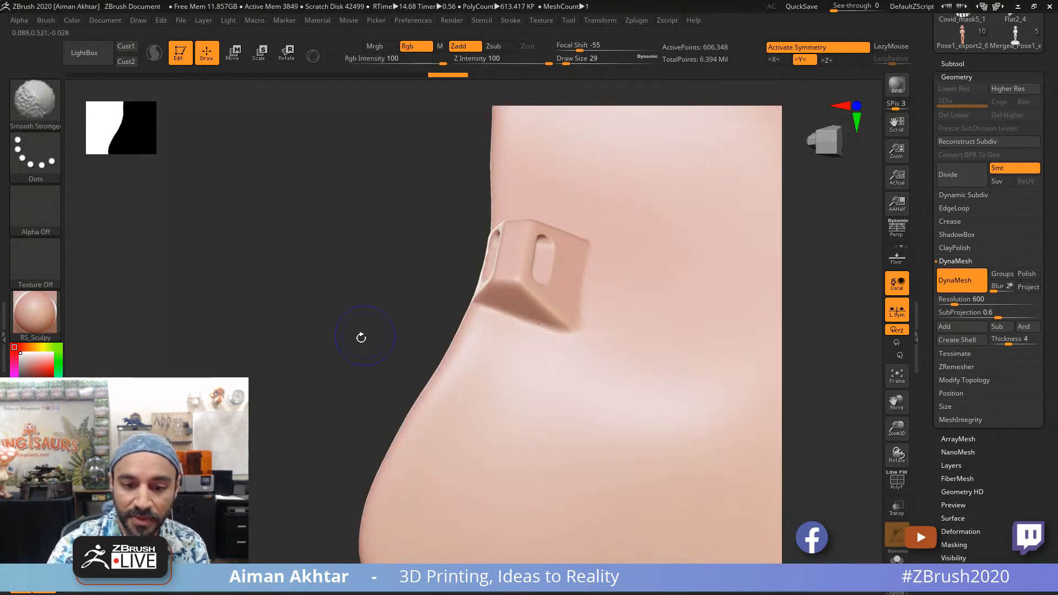
pyautogui.moveTo(359, 336)
pyautogui.mouseDown()
pyautogui.moveTo(350, 437)
pyautogui.moveTo(352, 425)
pyautogui.mouseUp()
pyautogui.moveTo(376, 263); pyautogui.dragTo(515, 238)
pyautogui.press('s')
pyautogui.click(522, 222)
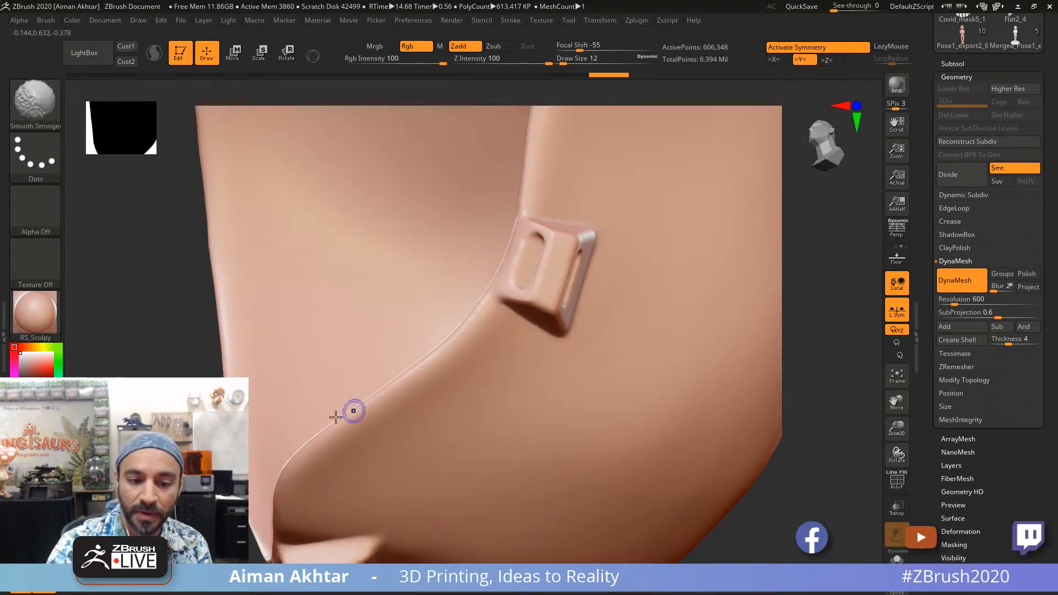
# Step: Smooth the upper straps' junction with the rim from inside the mask, using draw size 21
pyautogui.press('f')
pyautogui.moveTo(712, 464)
pyautogui.keyDown('shift'); pyautogui.mouseDown()
pyautogui.moveTo(690, 422)
pyautogui.moveTo(670, 434)
pyautogui.moveTo(694, 462)
pyautogui.moveTo(684, 444)
pyautogui.moveTo(755, 404)
pyautogui.moveTo(372, 196)
pyautogui.mouseUp(); pyautogui.keyUp('shift')
pyautogui.press('shift')
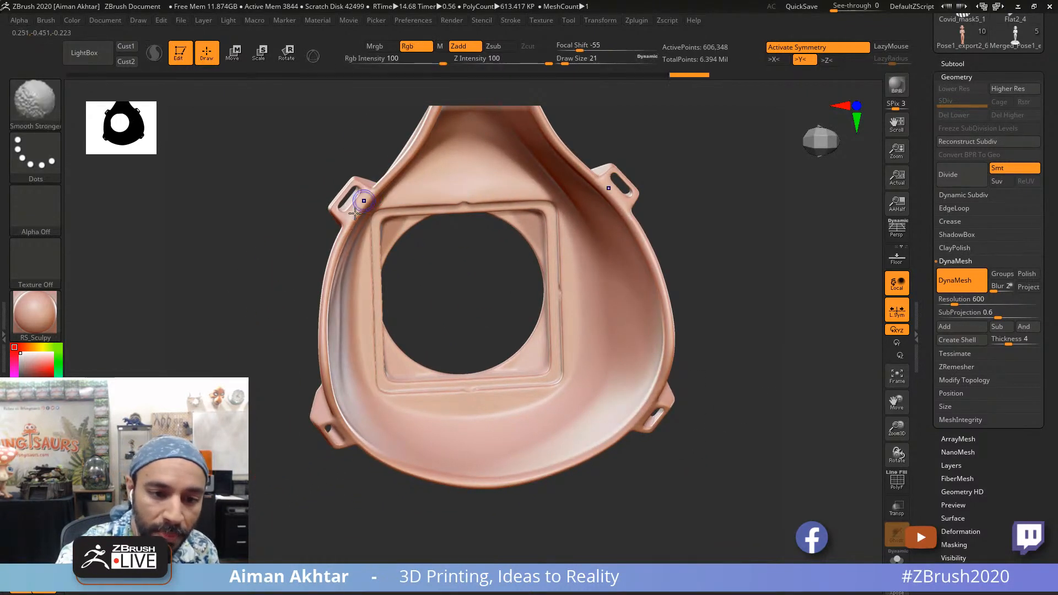
pyautogui.moveTo(382, 491); pyautogui.dragTo(645, 423)
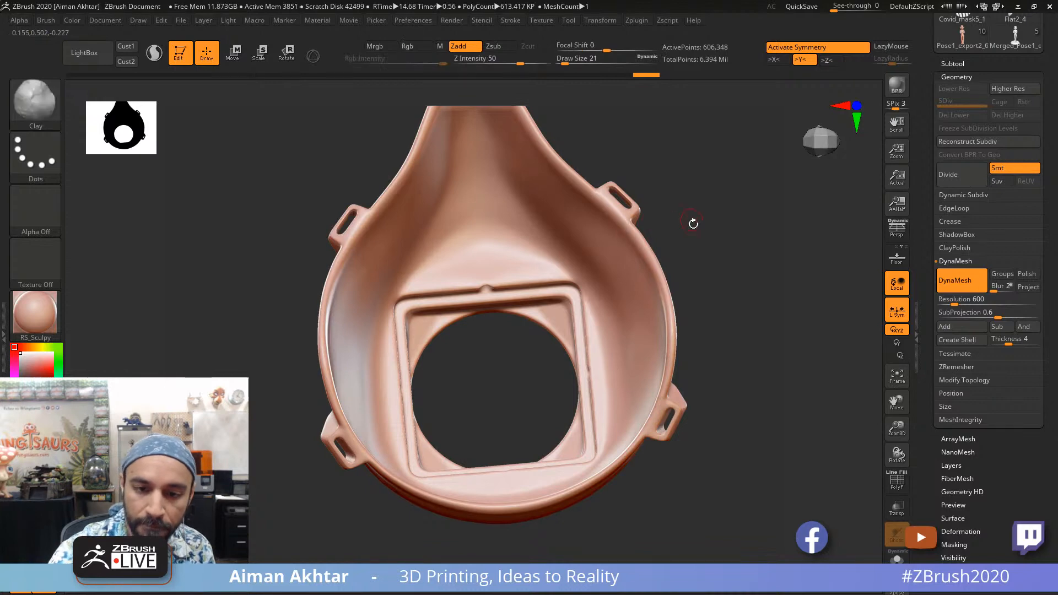
# Step: Inspect the fused mask's interior, rim and outer wall from several angles to check the blended strap joints
pyautogui.keyDown('alt'); pyautogui.moveTo(691, 224); pyautogui.dragTo(726, 329); pyautogui.keyUp('alt')
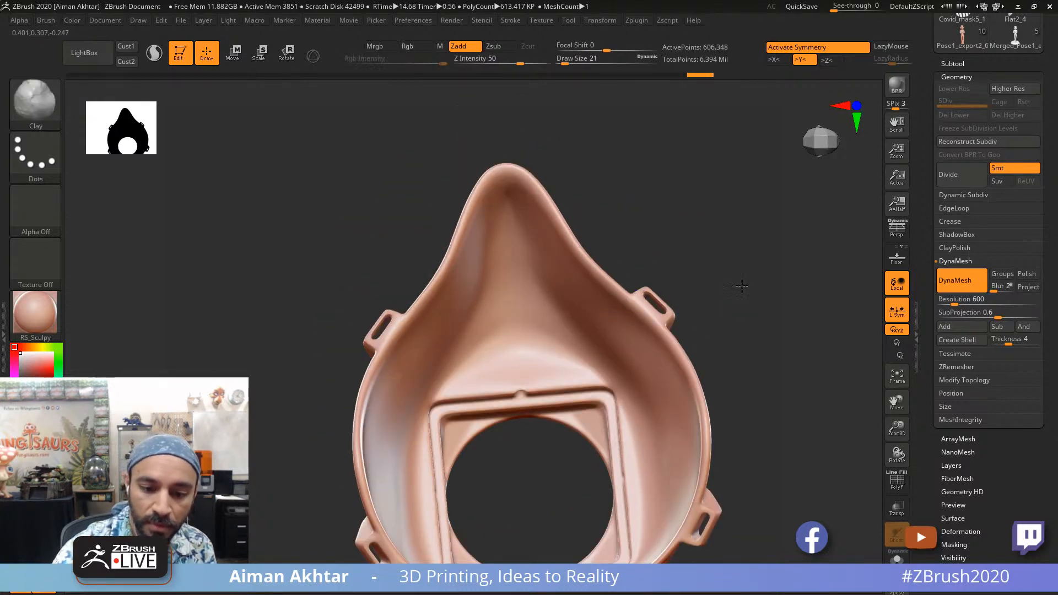
pyautogui.moveTo(741, 286); pyautogui.dragTo(681, 415)
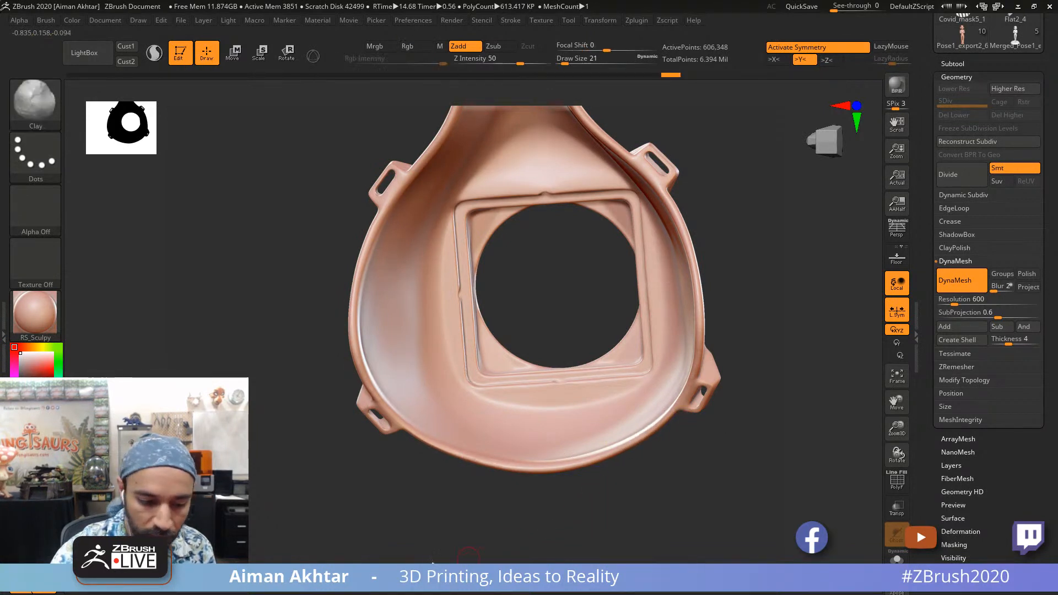
pyautogui.keyDown('alt'); pyautogui.moveTo(745, 492); pyautogui.dragTo(710, 441); pyautogui.keyUp('alt')
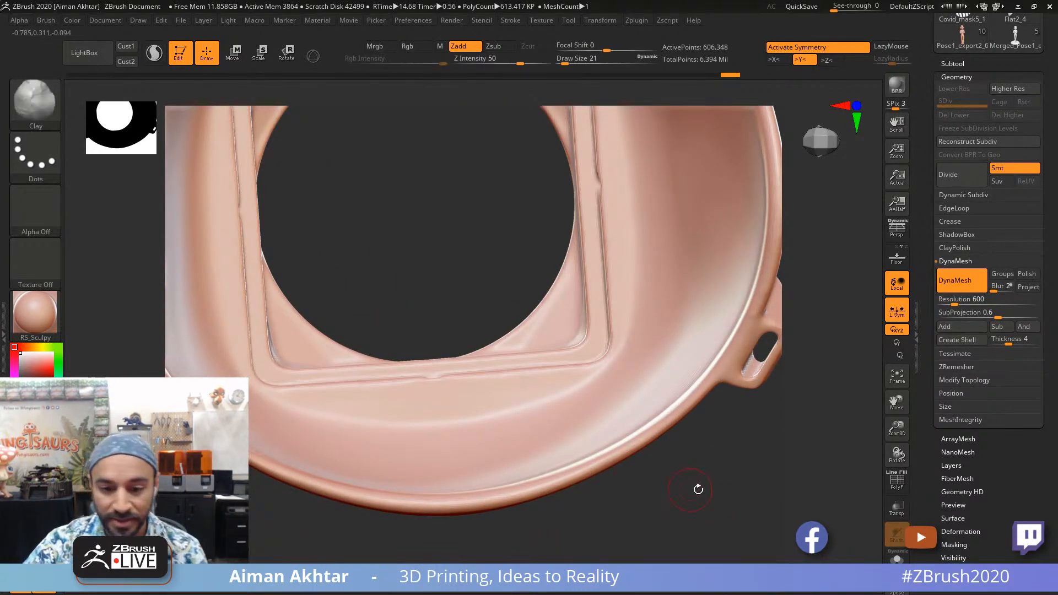
pyautogui.press('f')
pyautogui.moveTo(619, 479); pyautogui.dragTo(499, 526)
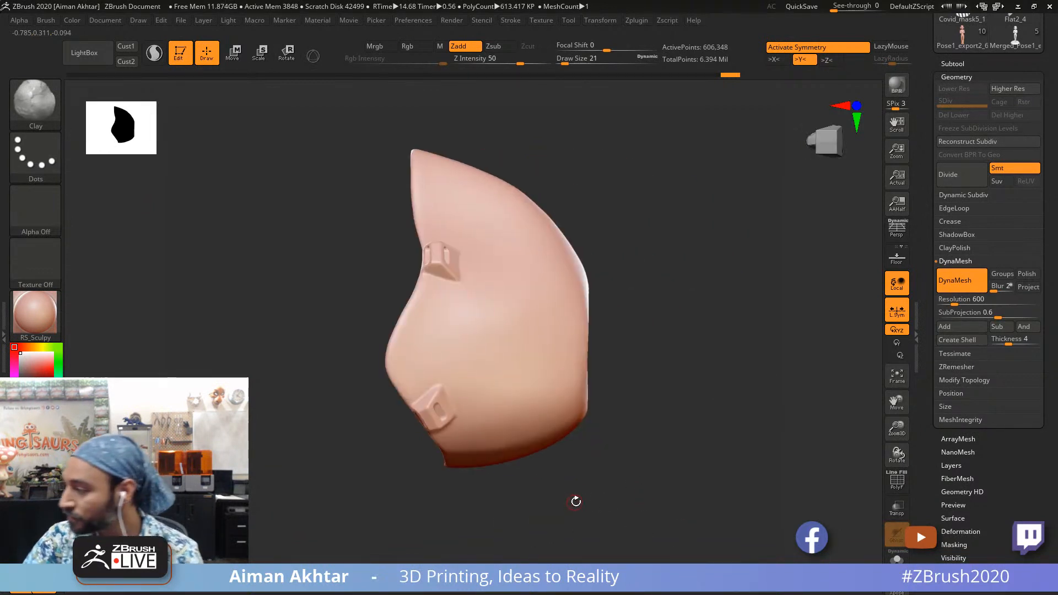
pyautogui.moveTo(634, 518); pyautogui.dragTo(479, 524)
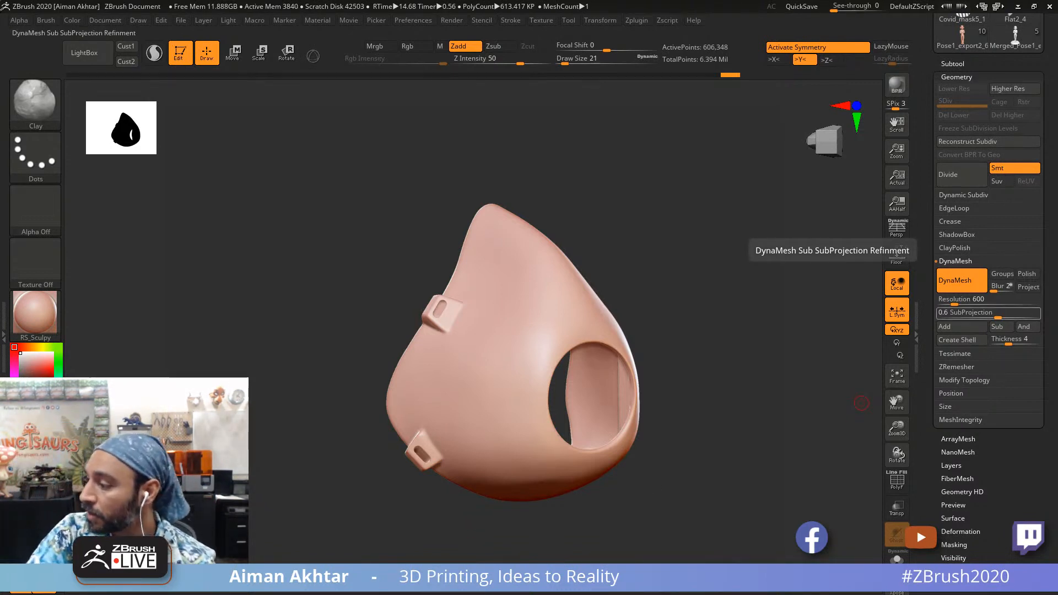
# Step: Switch to the web browser and check the live stream chats on YouTube and the Pixologic ZBrushLIVE page
pyautogui.hotkey('alt', 'Tab')
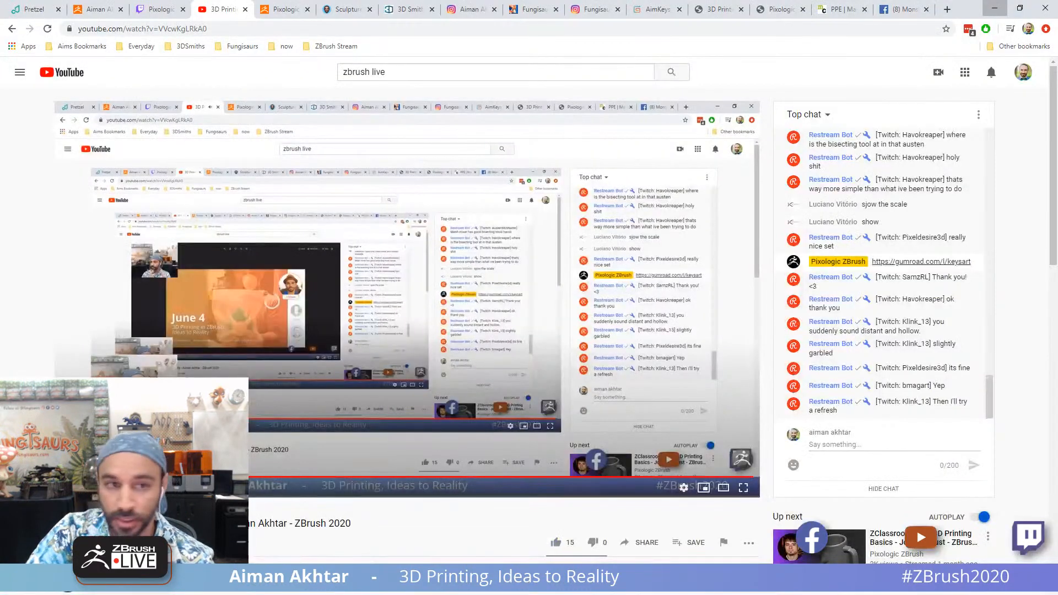
pyautogui.click(282, 6)
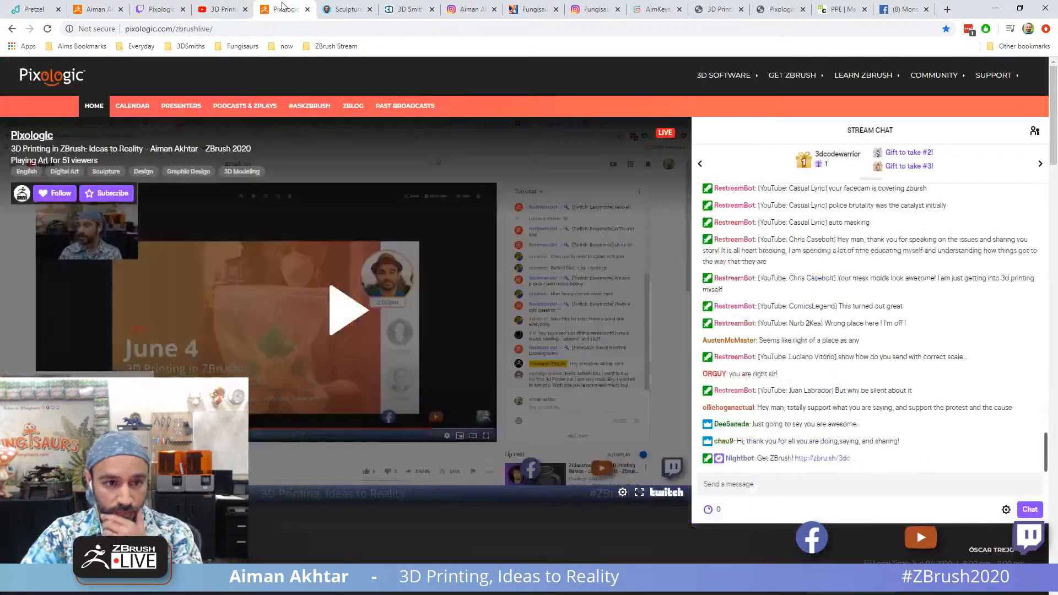
pyautogui.click(350, 9)
# Step: View the artist's own Instagram profile and the posts on the fungisaurs Instagram profile
pyautogui.click(468, 9)
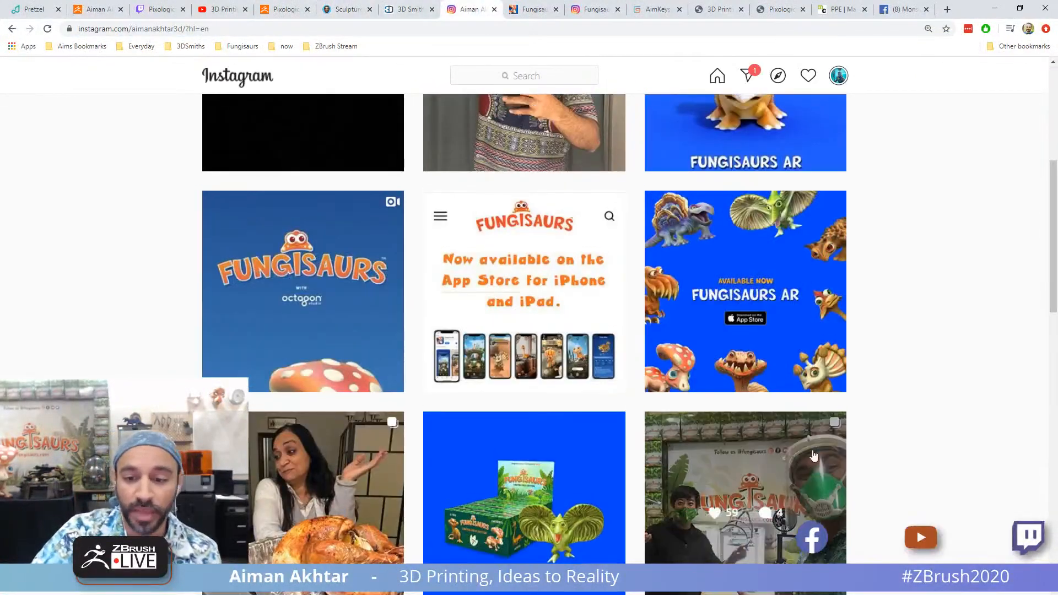
pyautogui.scroll(7, 464, 118)
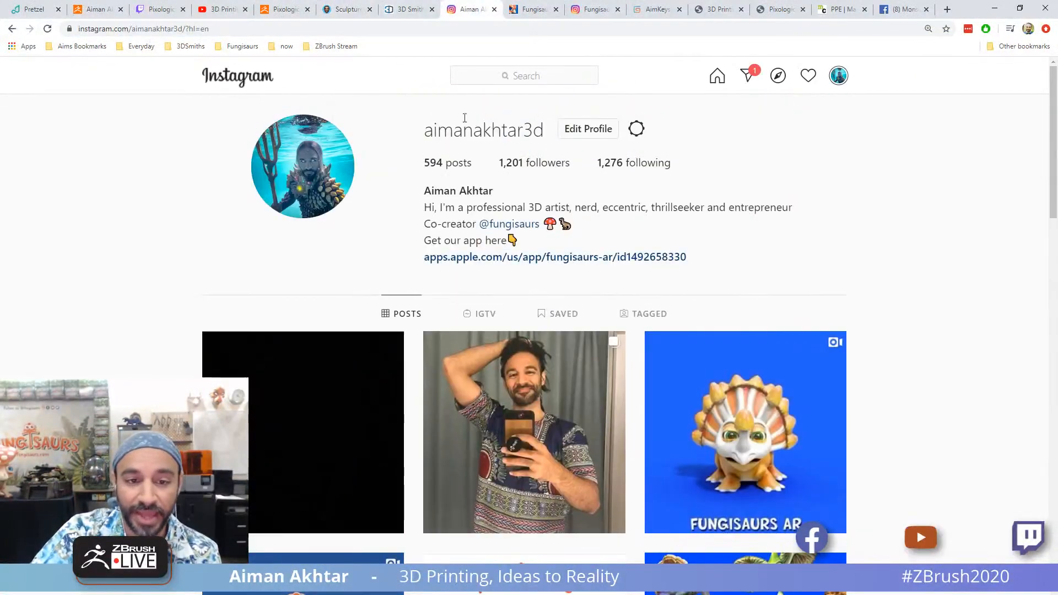
pyautogui.click(583, 10)
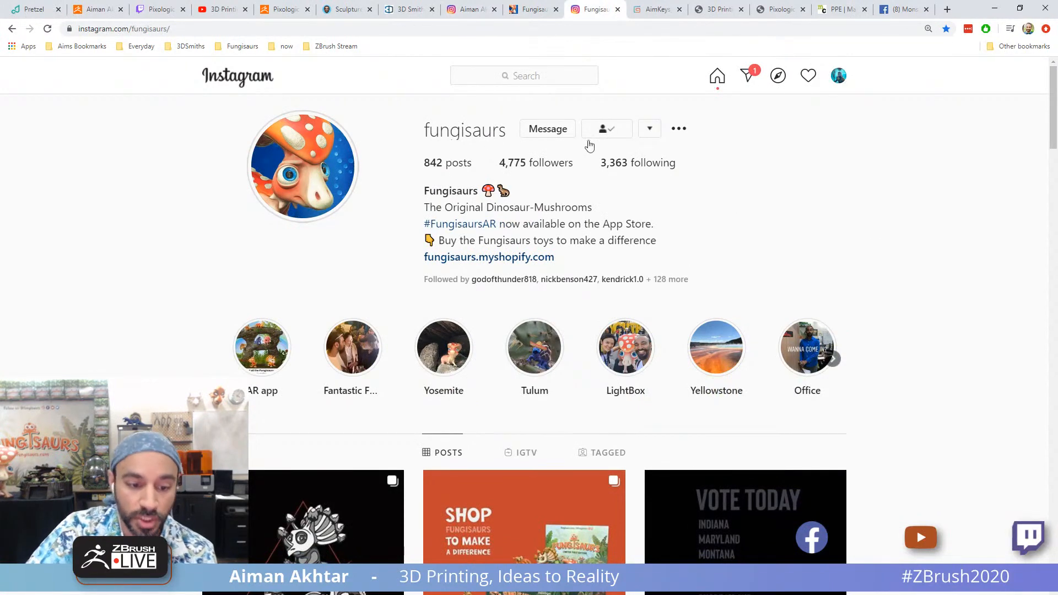
pyautogui.scroll(-5, 904, 243)
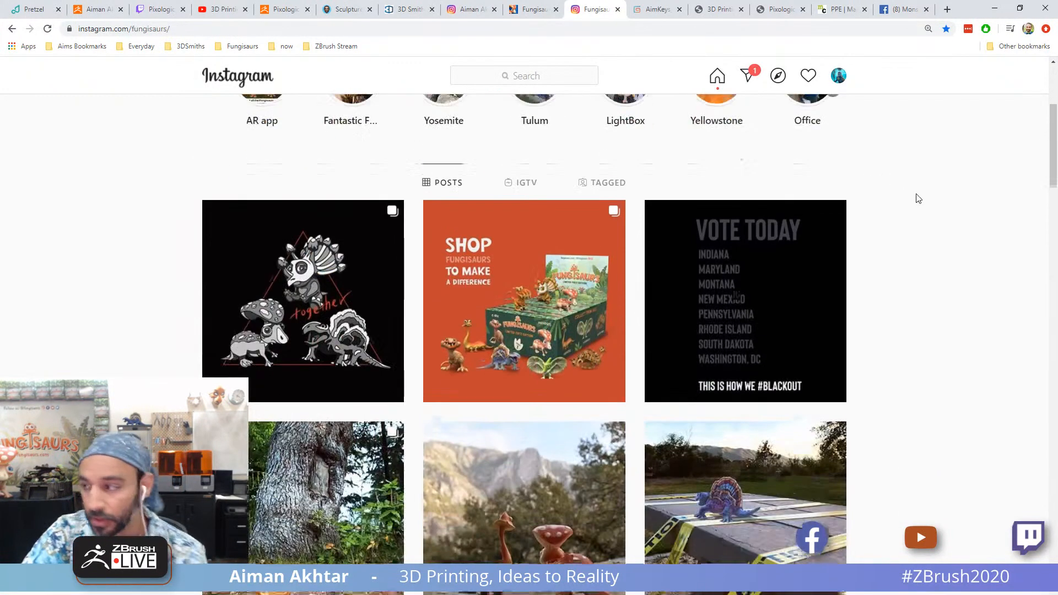
# Step: Show the "3D Printing for ZBrush Artists" class page on the Mold3D Academy site from its beginning
pyautogui.click(704, 7)
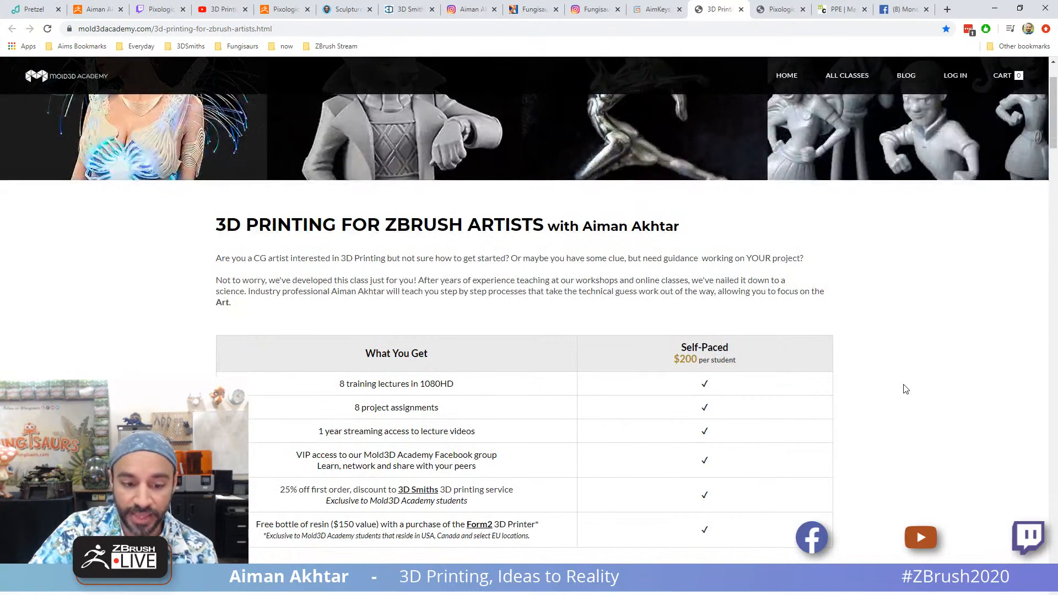
pyautogui.scroll(2, 871, 411)
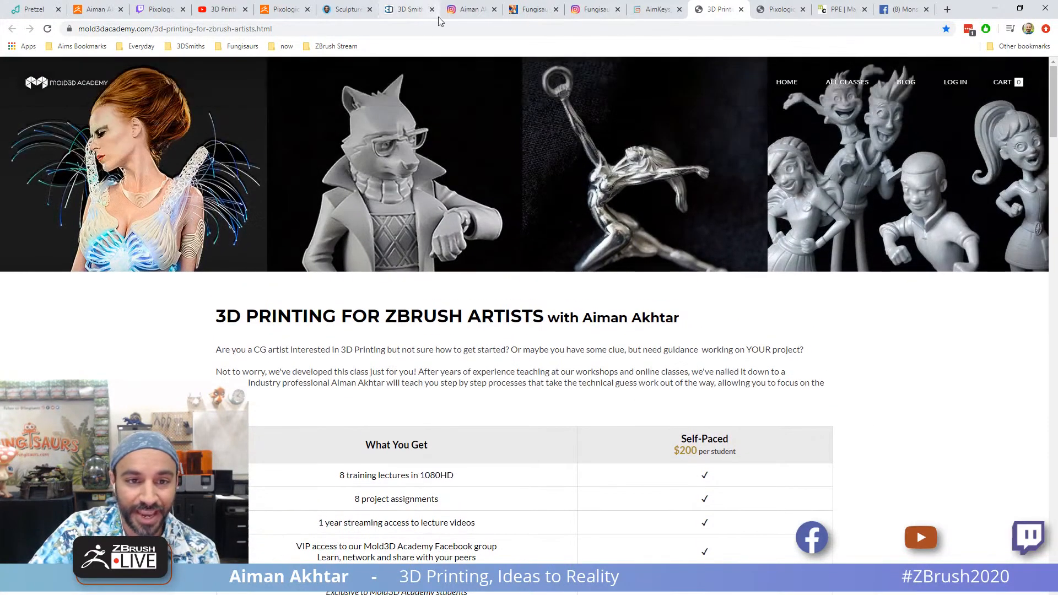
pyautogui.click(425, 27)
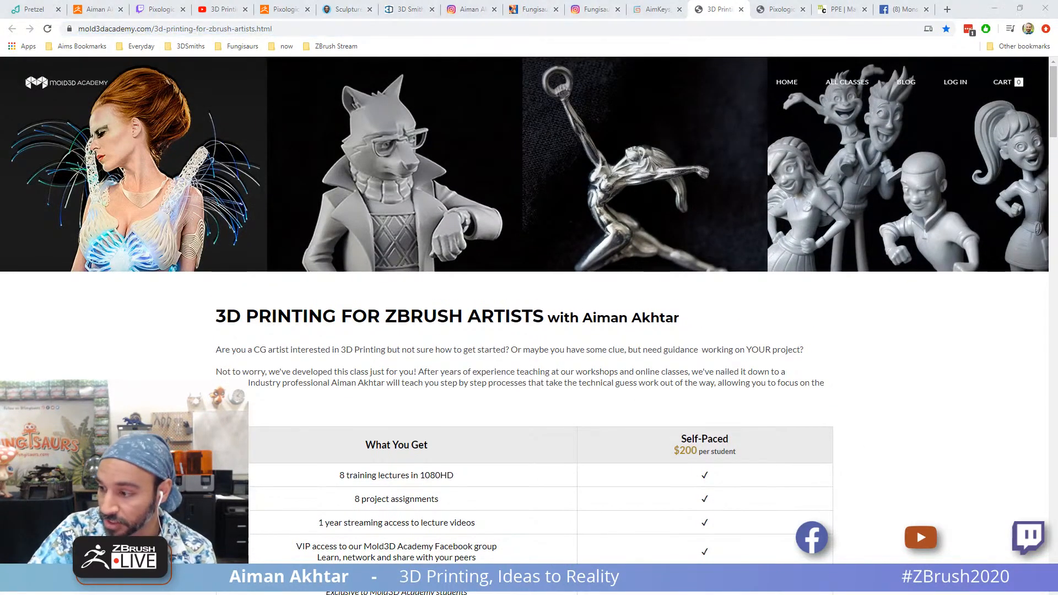
# Step: Show the "Ready, Set, Analyze & Print" section of Pixologic's ZBrush 2020 features page
pyautogui.click(774, 7)
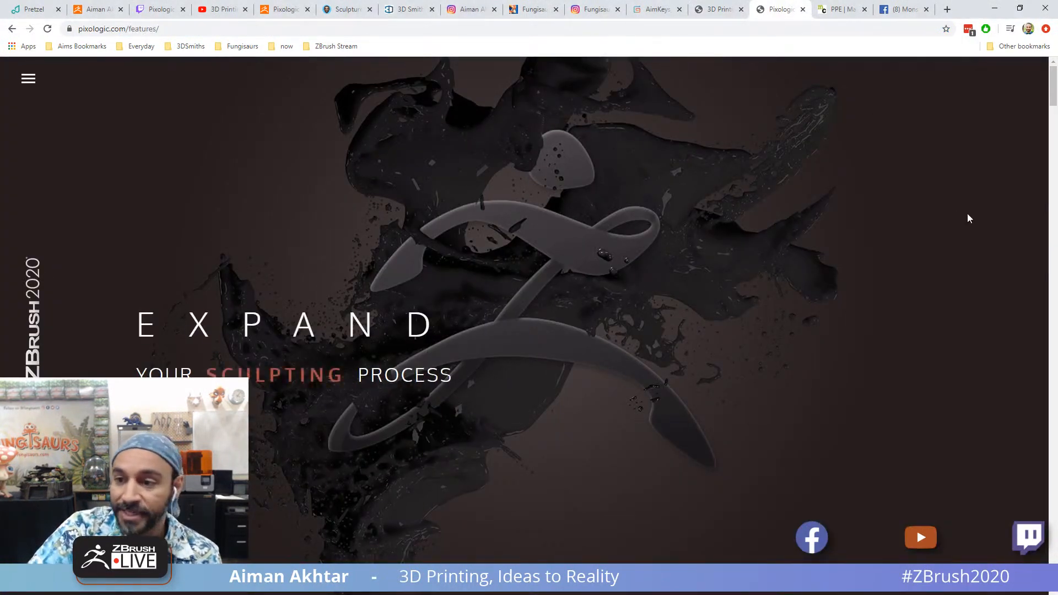
pyautogui.scroll(-1, 1052, 102)
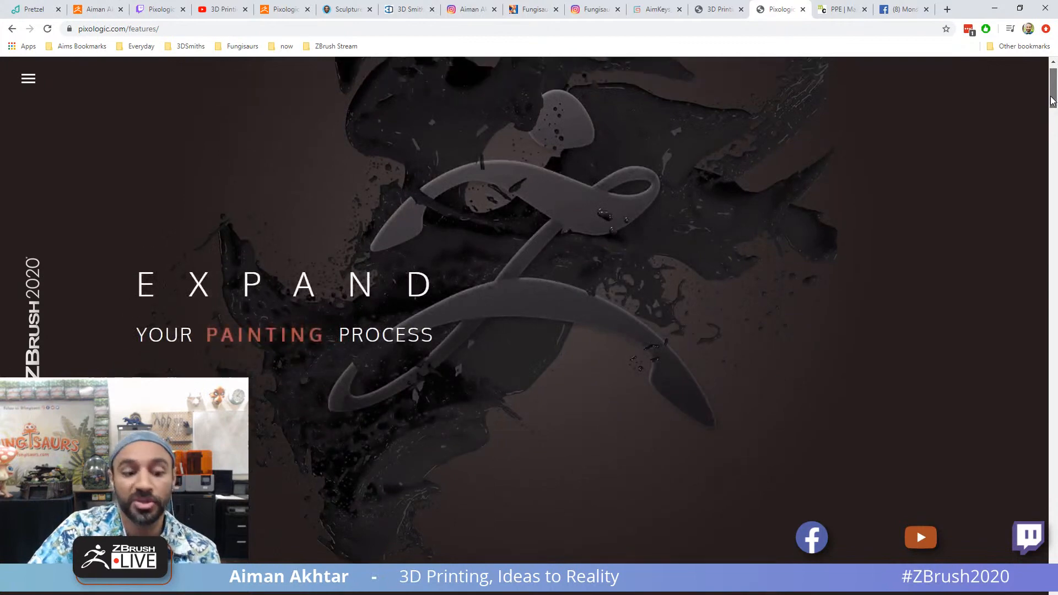
pyautogui.moveTo(1052, 102)
pyautogui.mouseDown()
pyautogui.moveTo(1047, 246)
pyautogui.moveTo(1024, 300)
pyautogui.moveTo(1023, 379)
pyautogui.mouseUp()
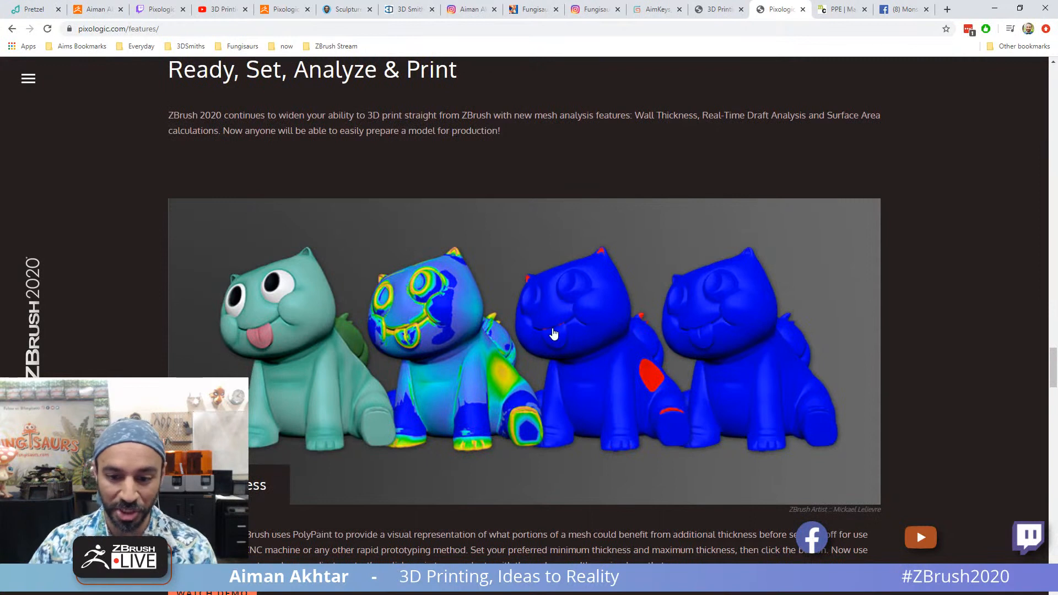